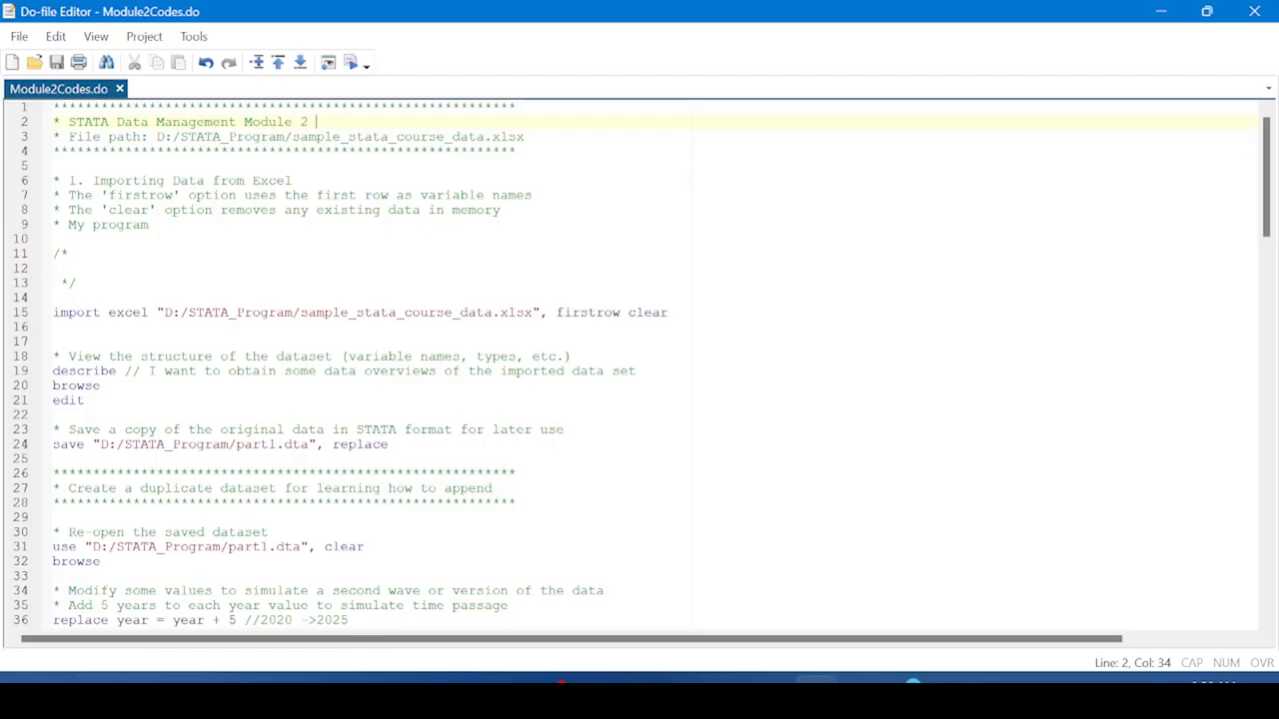
Switch to the main Stata window to see where the Do-file Editor is launched, and return to Module2Codes.do
mouse_move(814, 688)
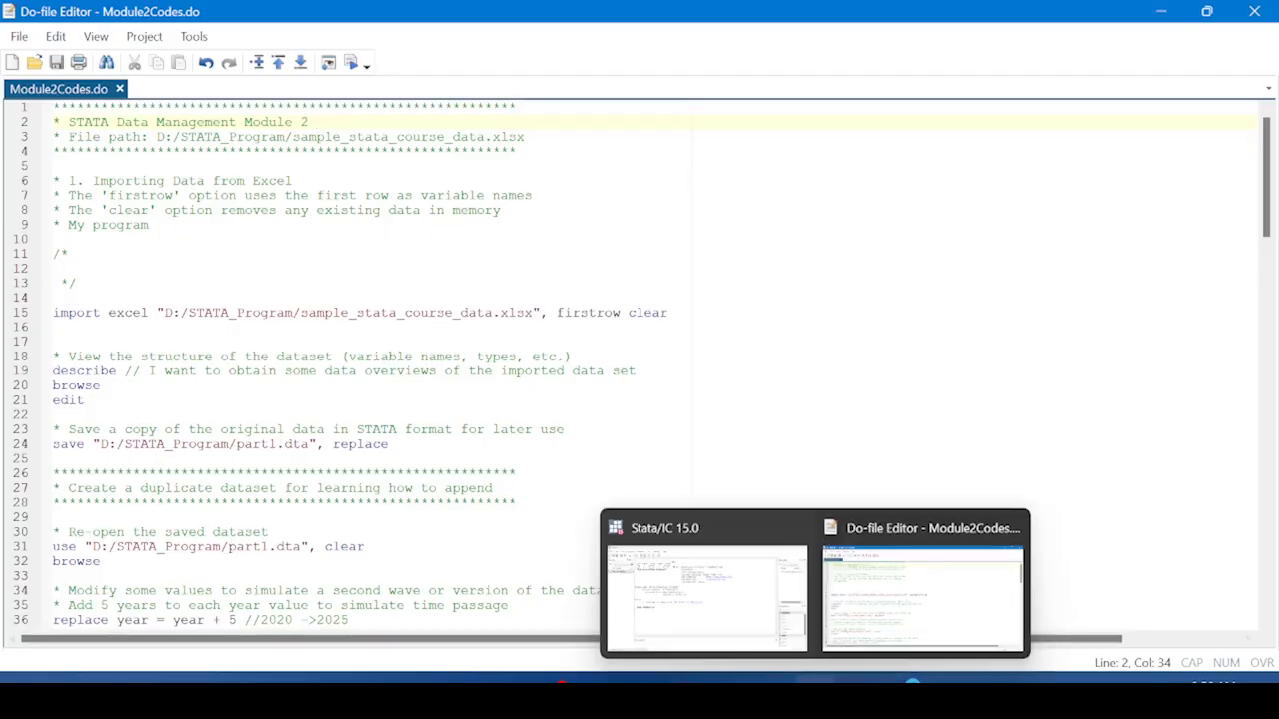
left_click(719, 606)
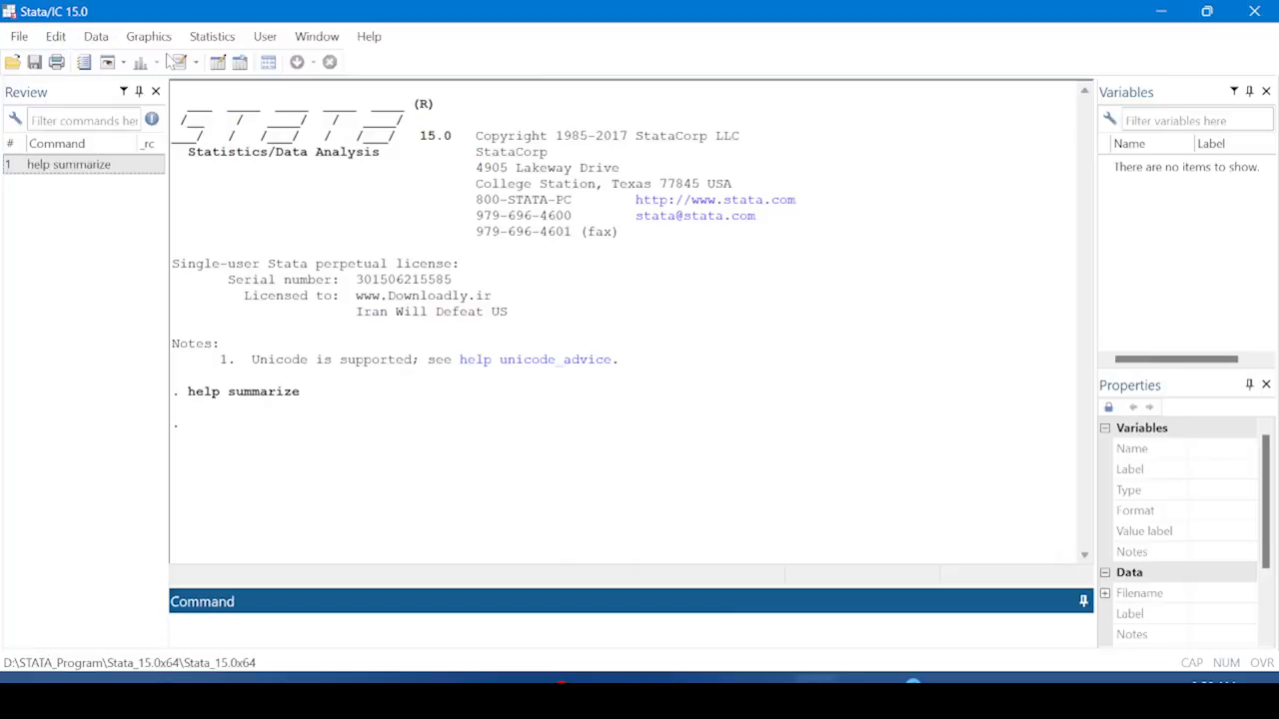
left_click(184, 68)
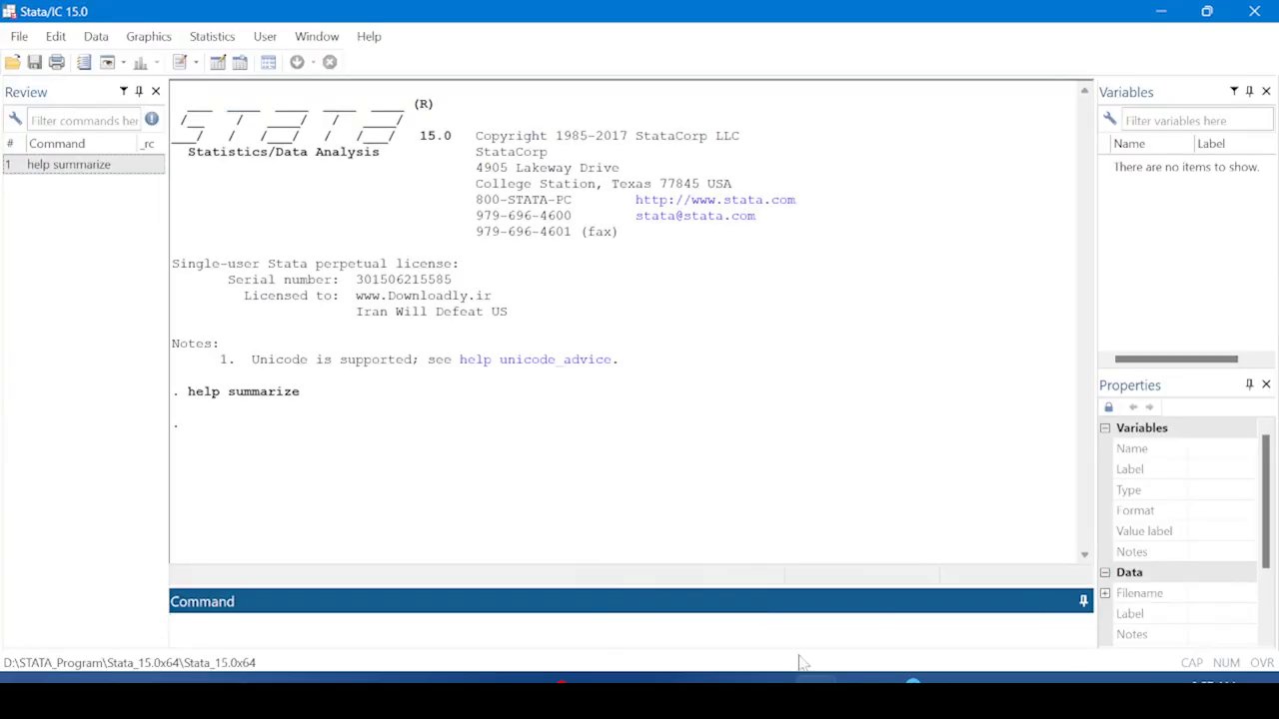
mouse_move(816, 686)
left_click(870, 631)
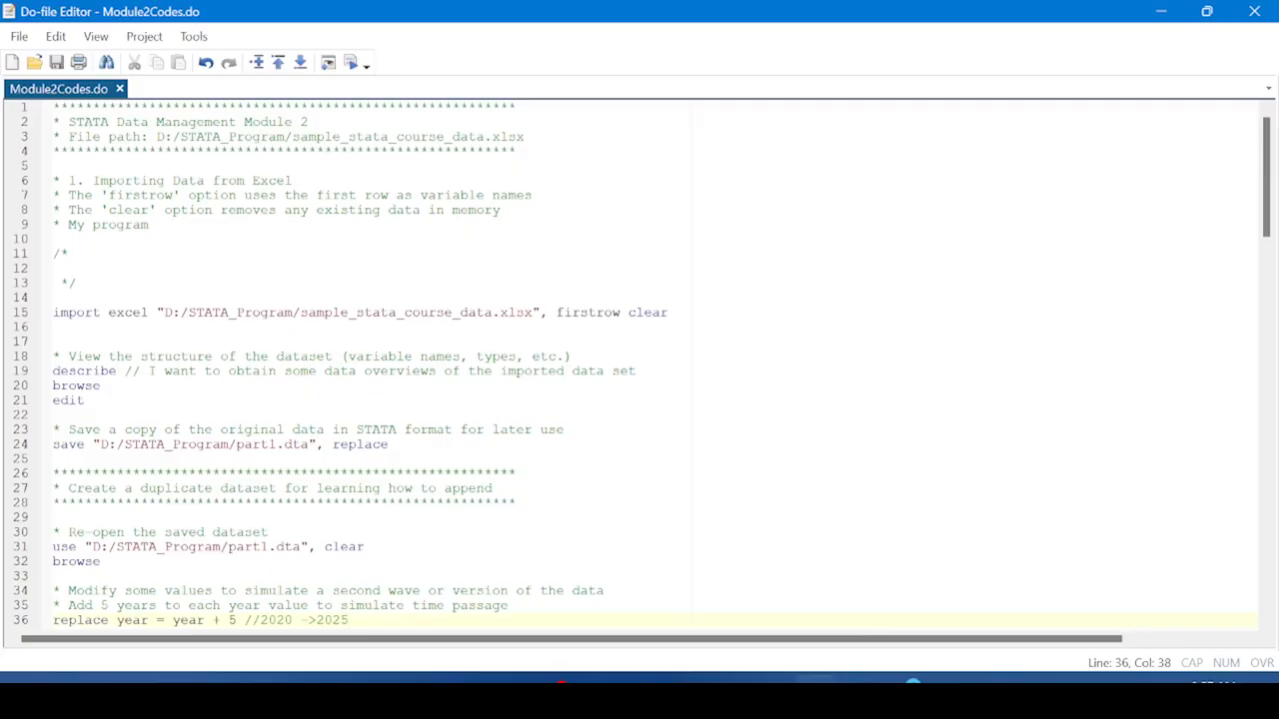
Delete the "* My program" comment from line 9 and save the do-file
left_click_drag(150, 225, 46, 226)
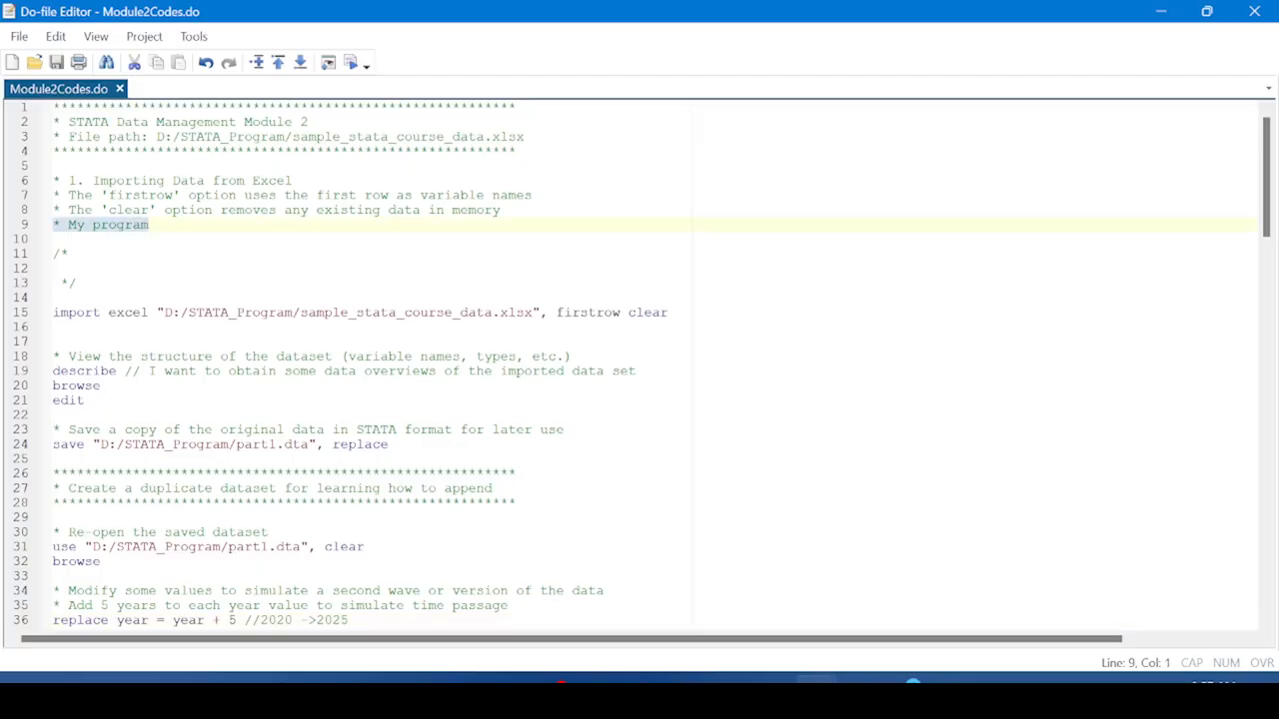
key("BackSpace")
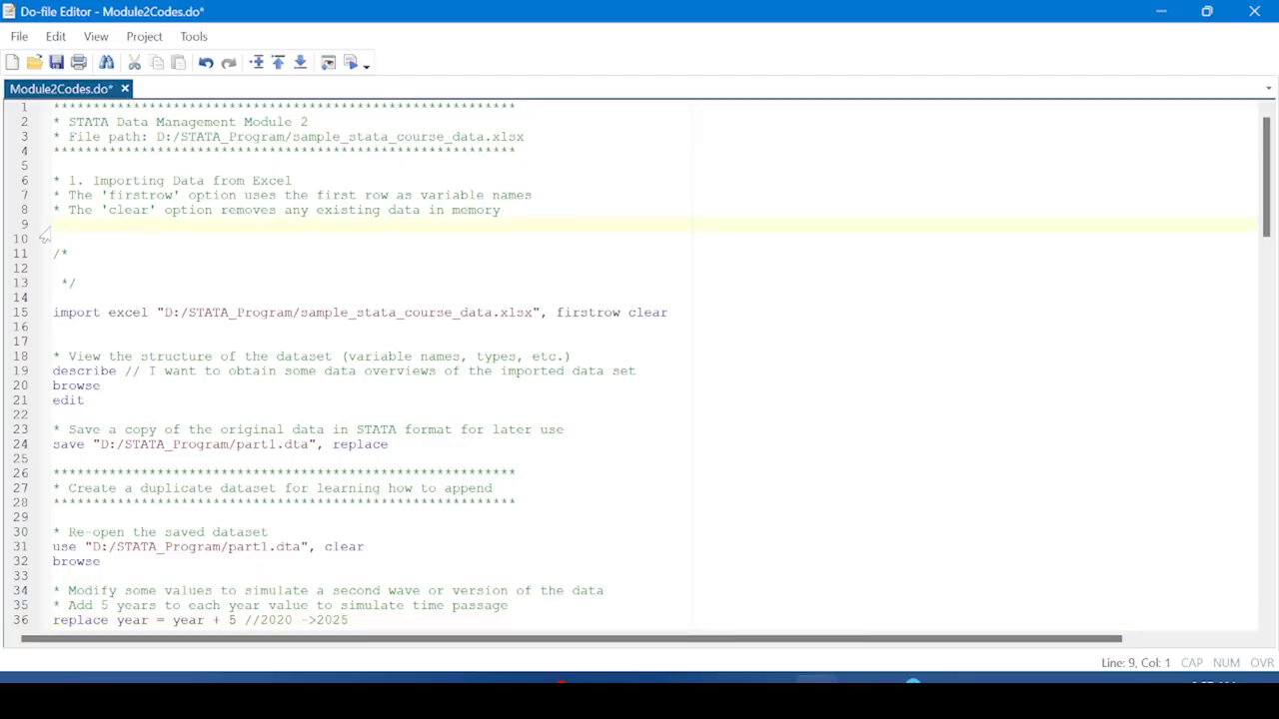
key("ctrl+s")
Enlarge the do-file text and examine the header's file path, including the STATA_Program folder and the Excel file name
left_click(372, 444)
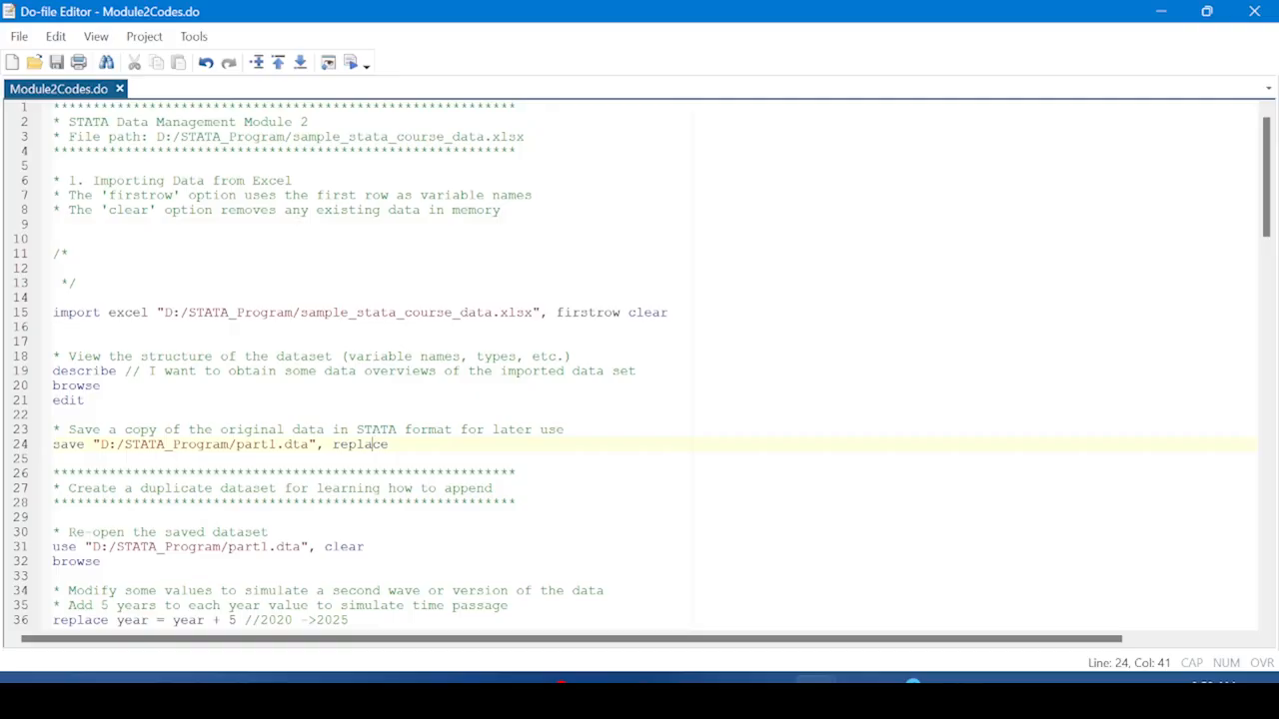
left_click(173, 181)
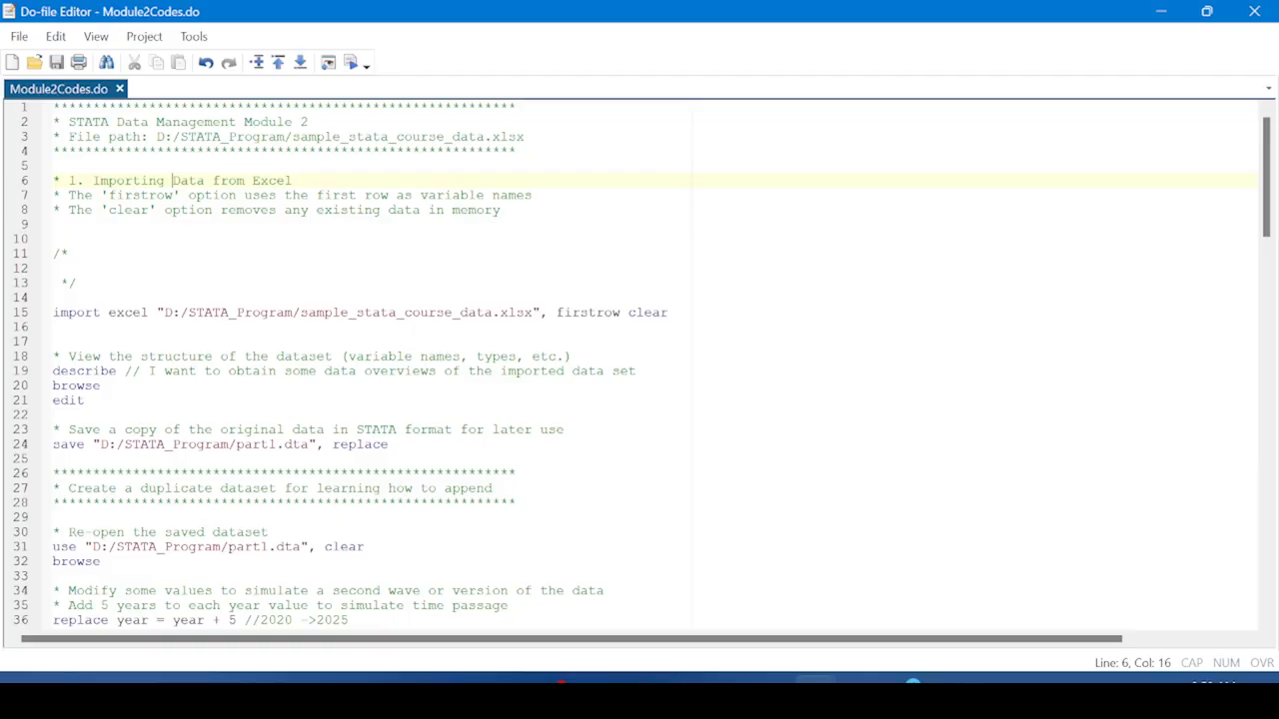
left_click(518, 151)
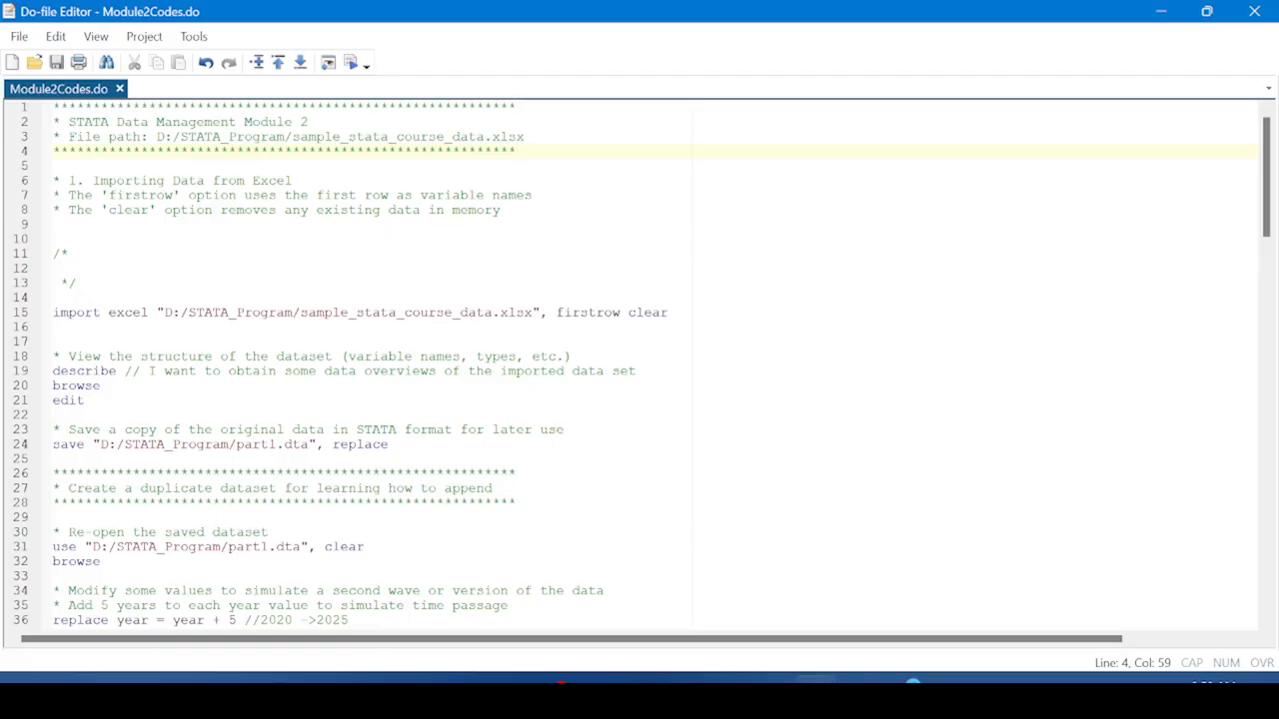
scroll(640, 364, "up", 5)
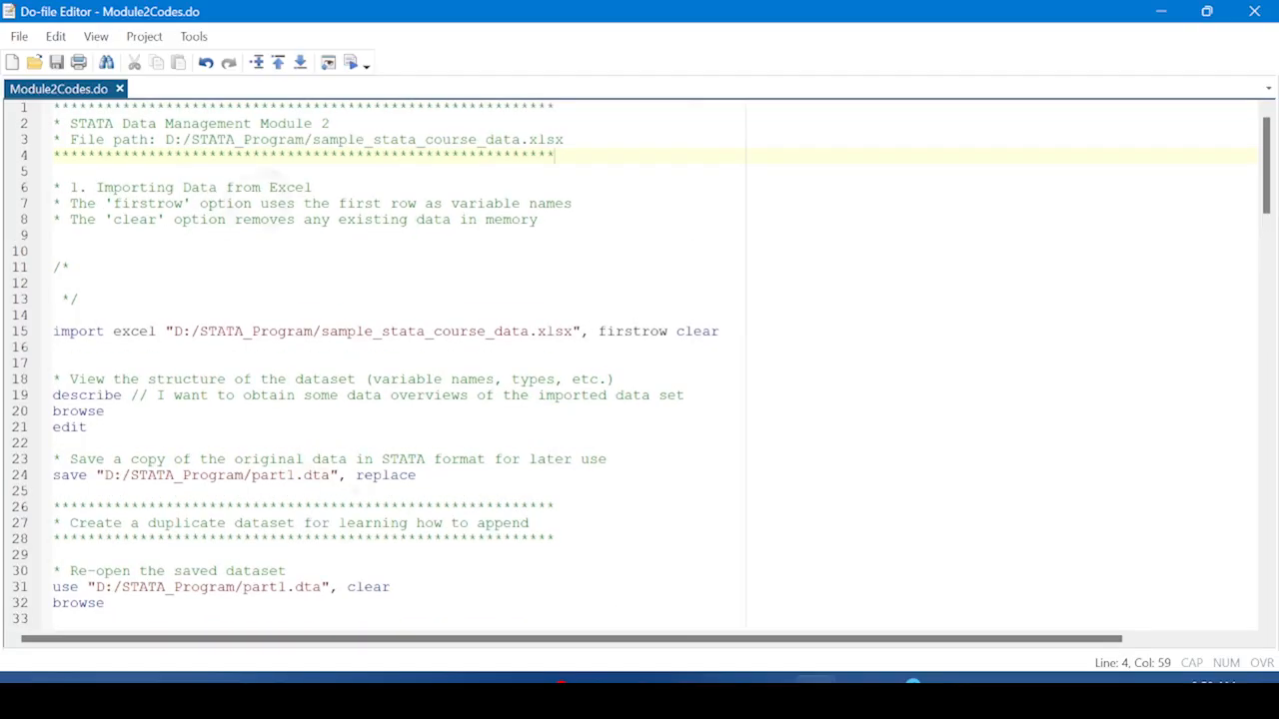
scroll(640, 365, "up", 3)
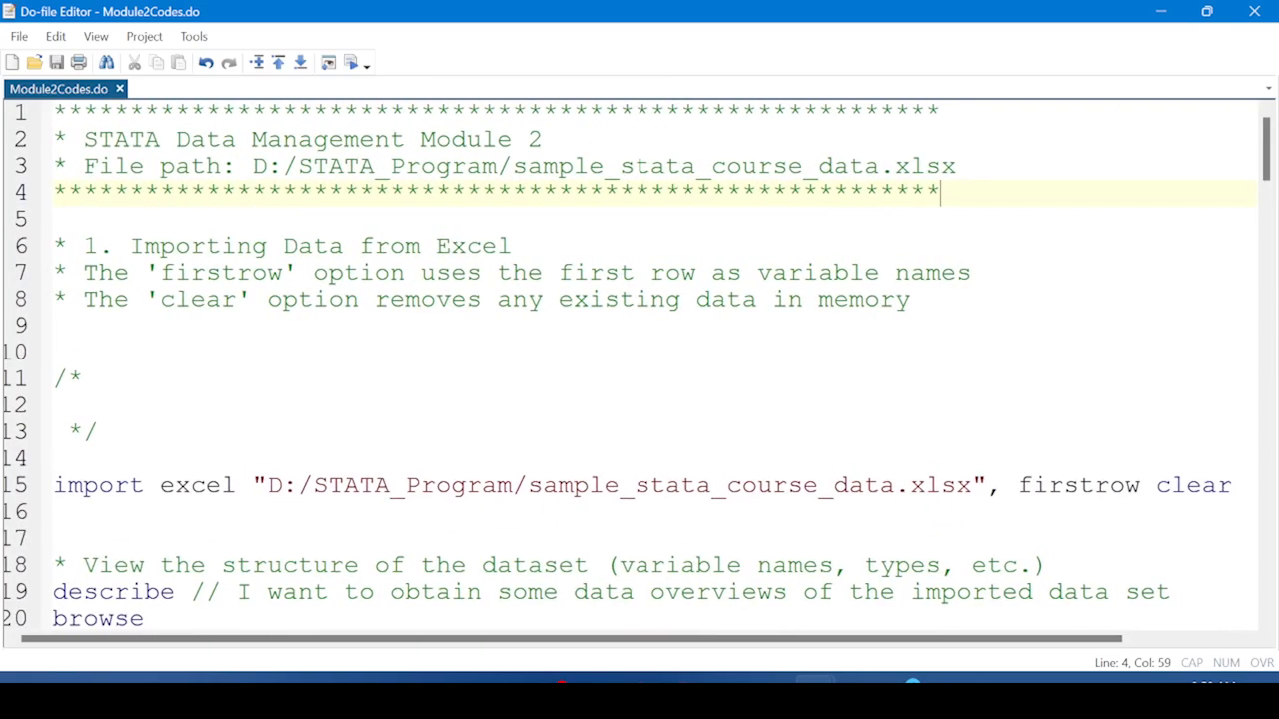
scroll(640, 365, "up", 2)
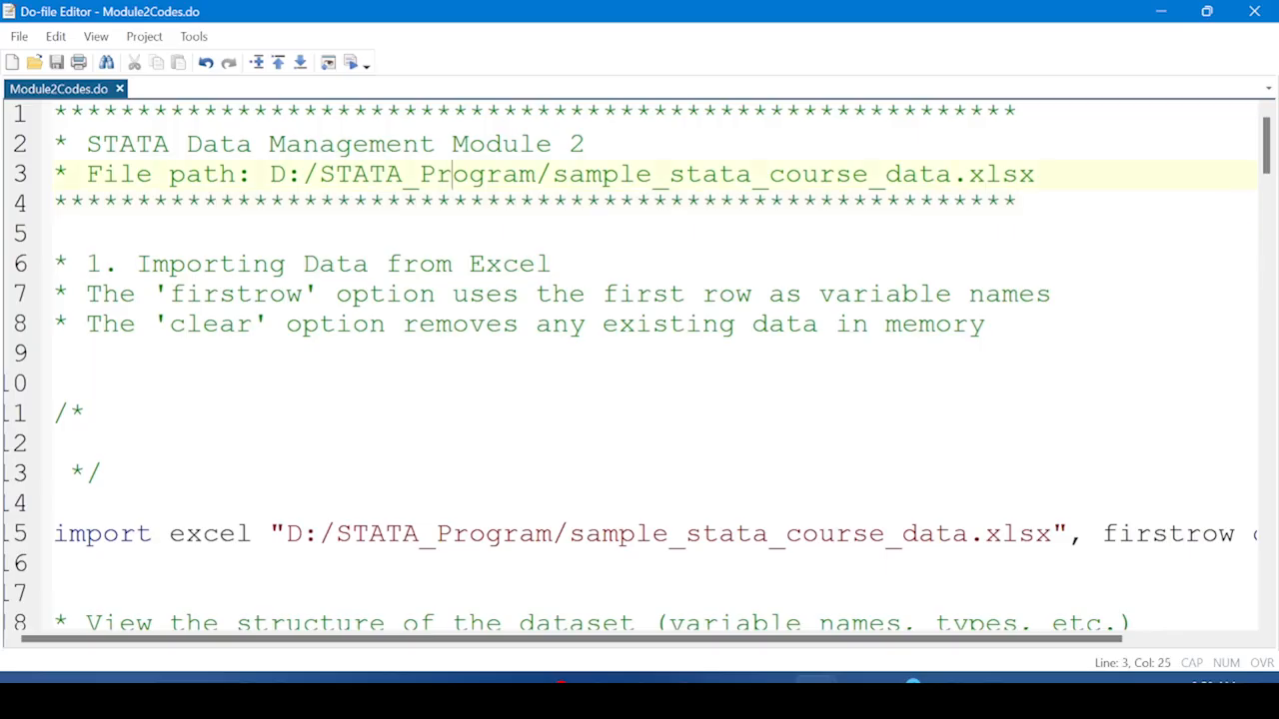
double_click(454, 176)
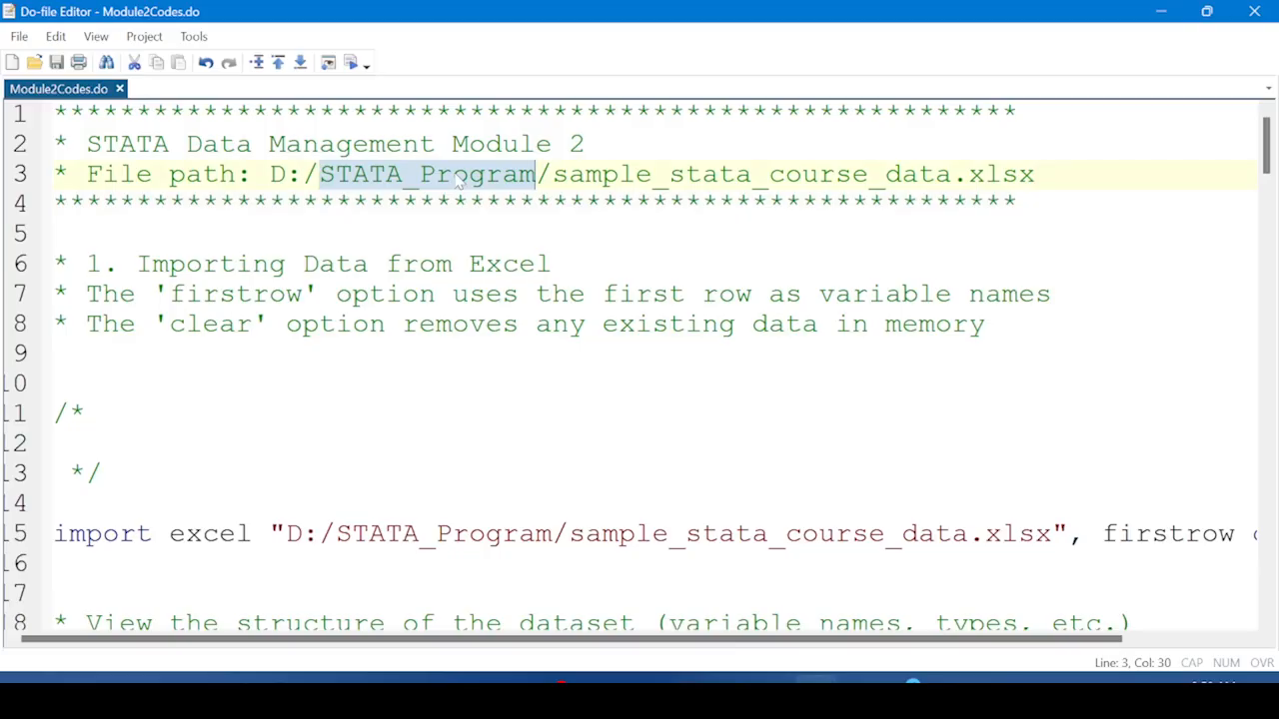
left_click(455, 176)
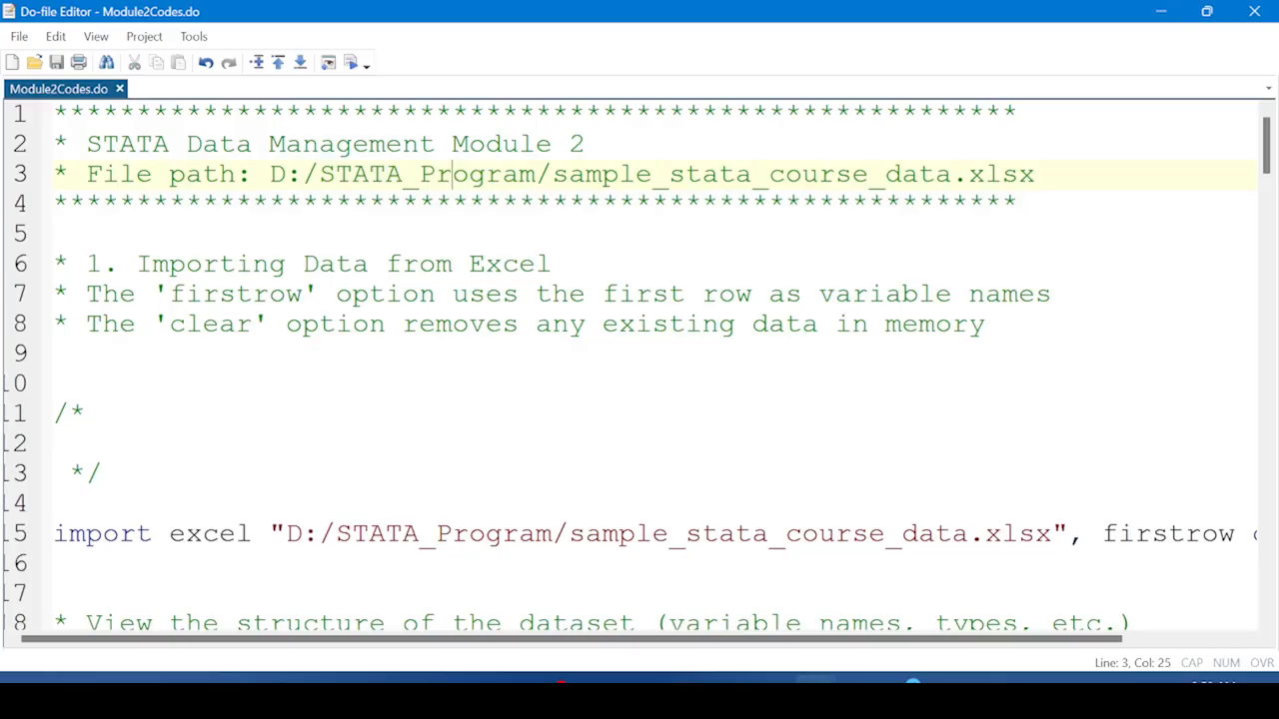
left_click(552, 175)
left_click_drag(553, 175, 1033, 177)
left_click(879, 235)
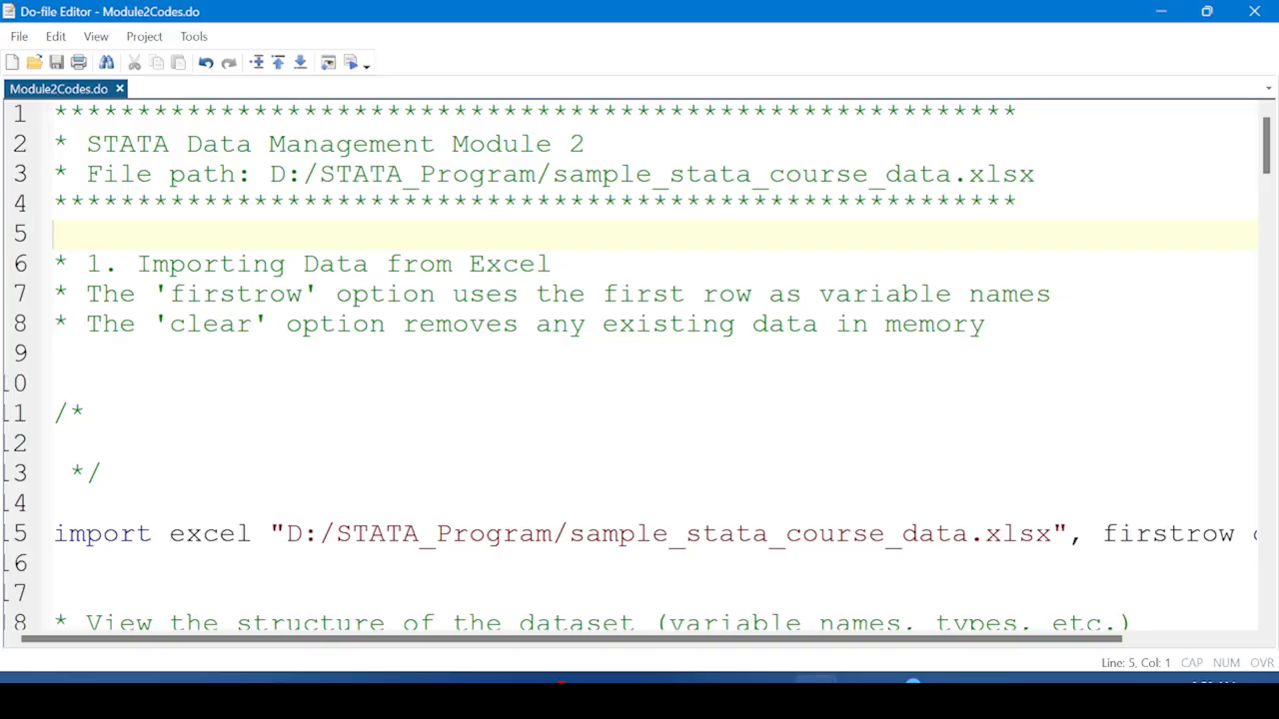
Examine the comments on the import options and the import excel command on line 15 with its quoted file path
left_click_drag(989, 326, 54, 383)
left_click_drag(886, 326, 886, 384)
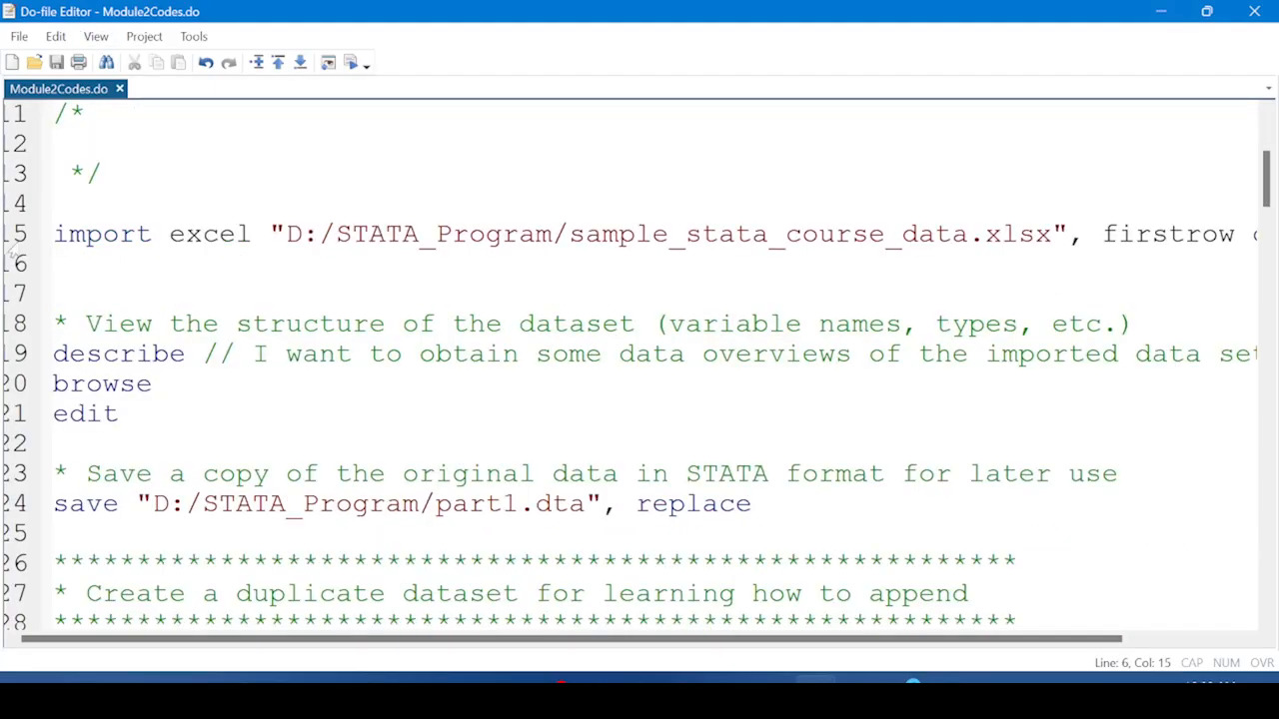
left_click(10, 248)
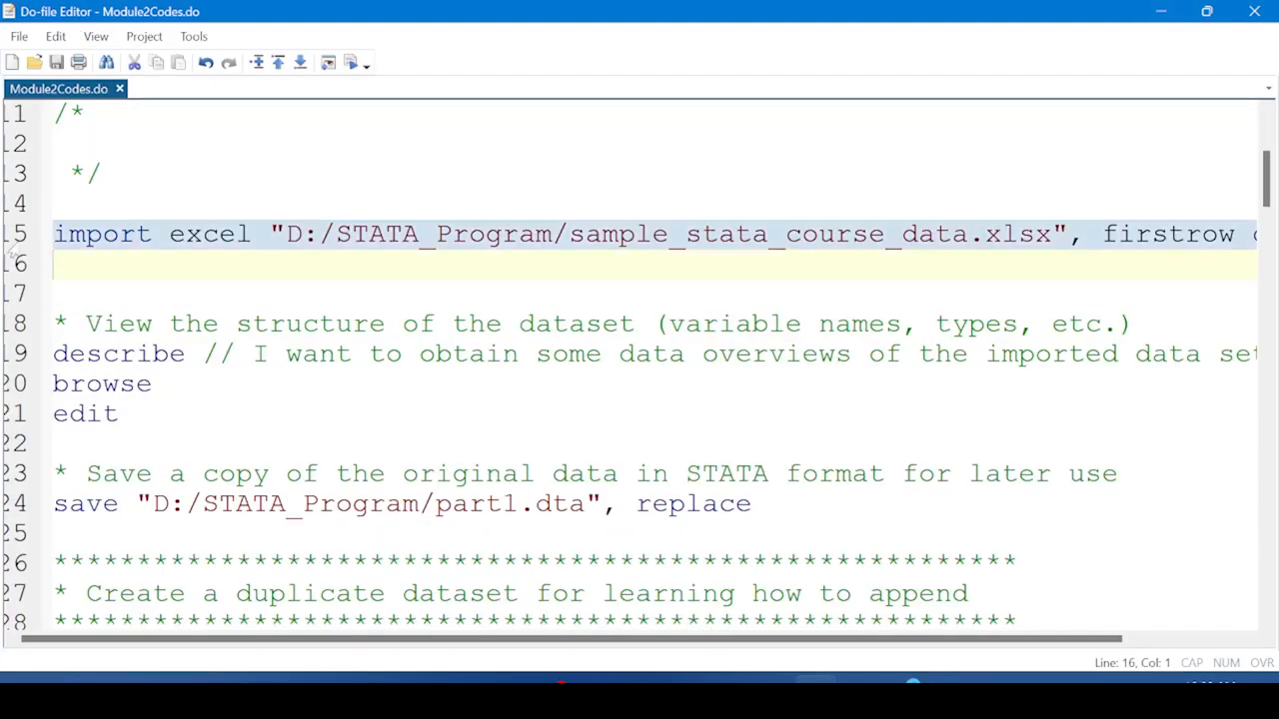
left_click(215, 265)
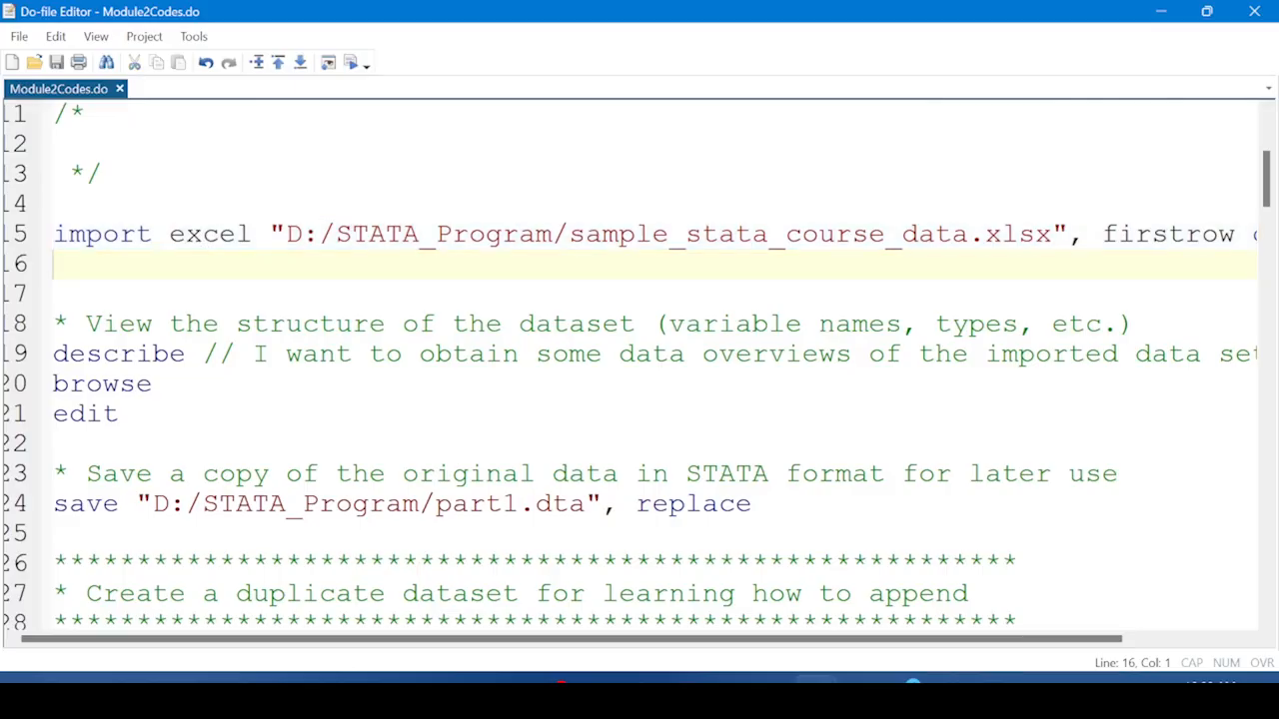
scroll(675, 466, "down", 2)
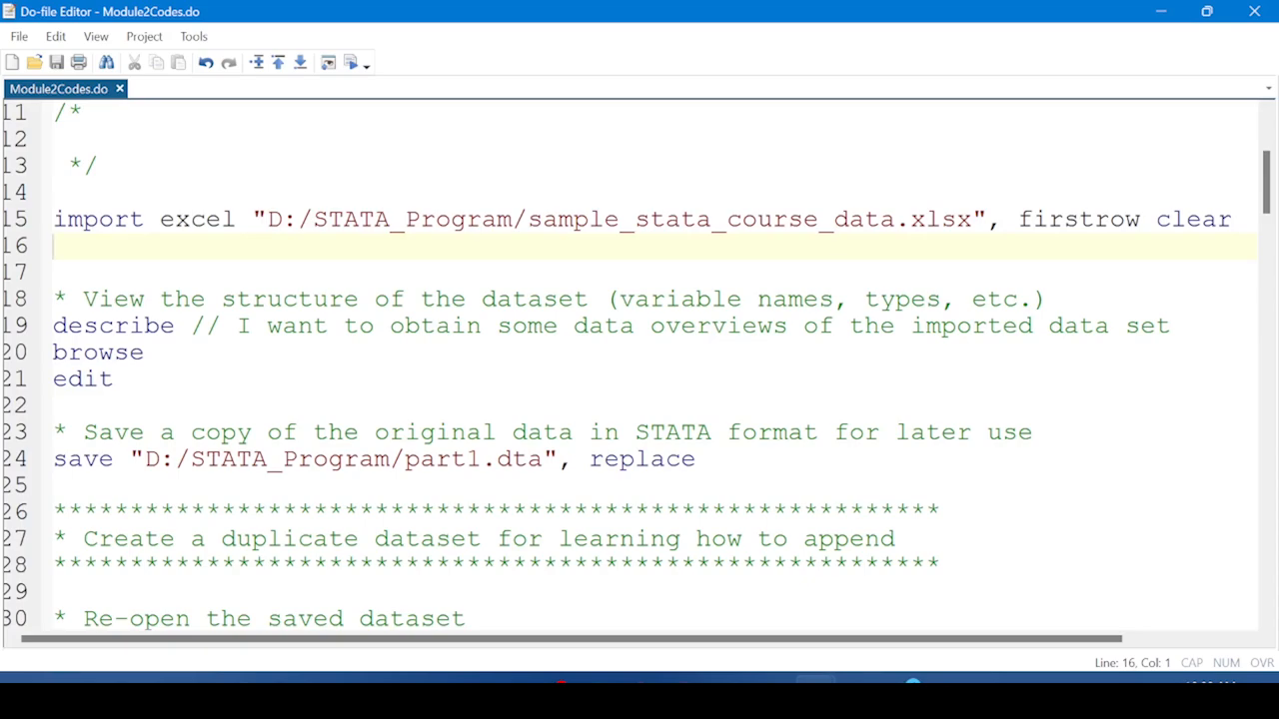
left_click_drag(253, 220, 991, 224)
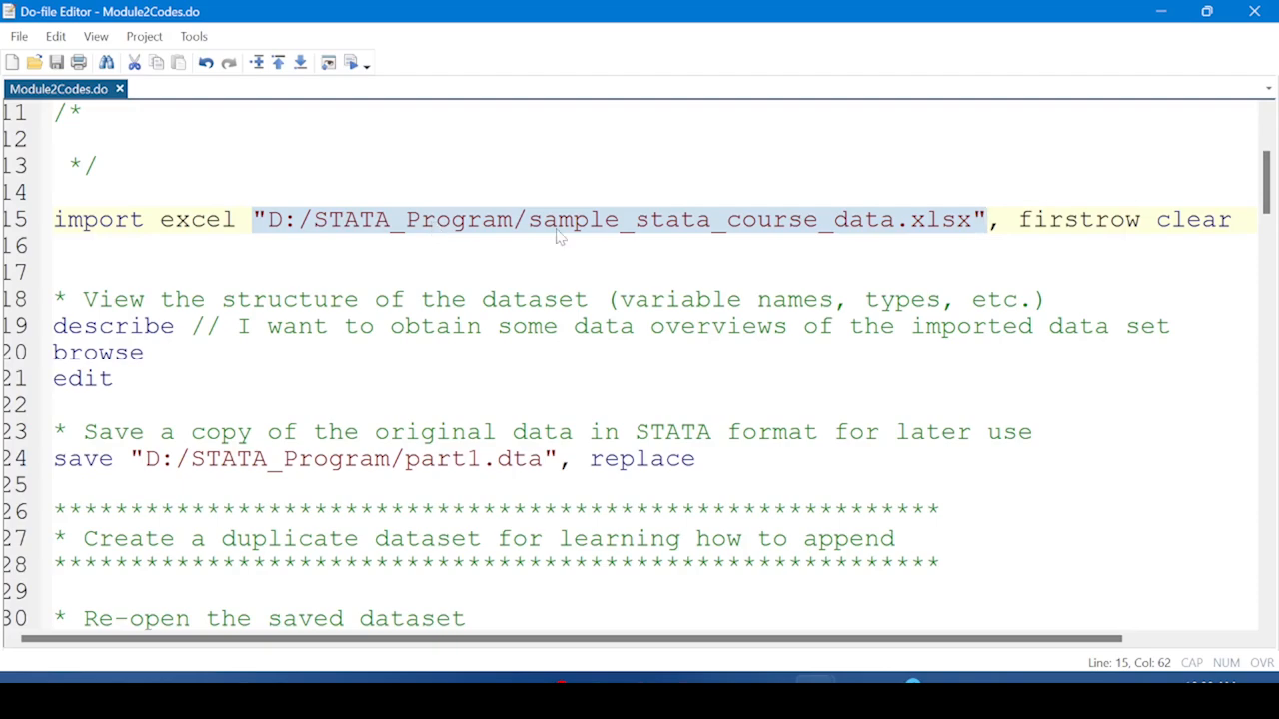
left_click(483, 219)
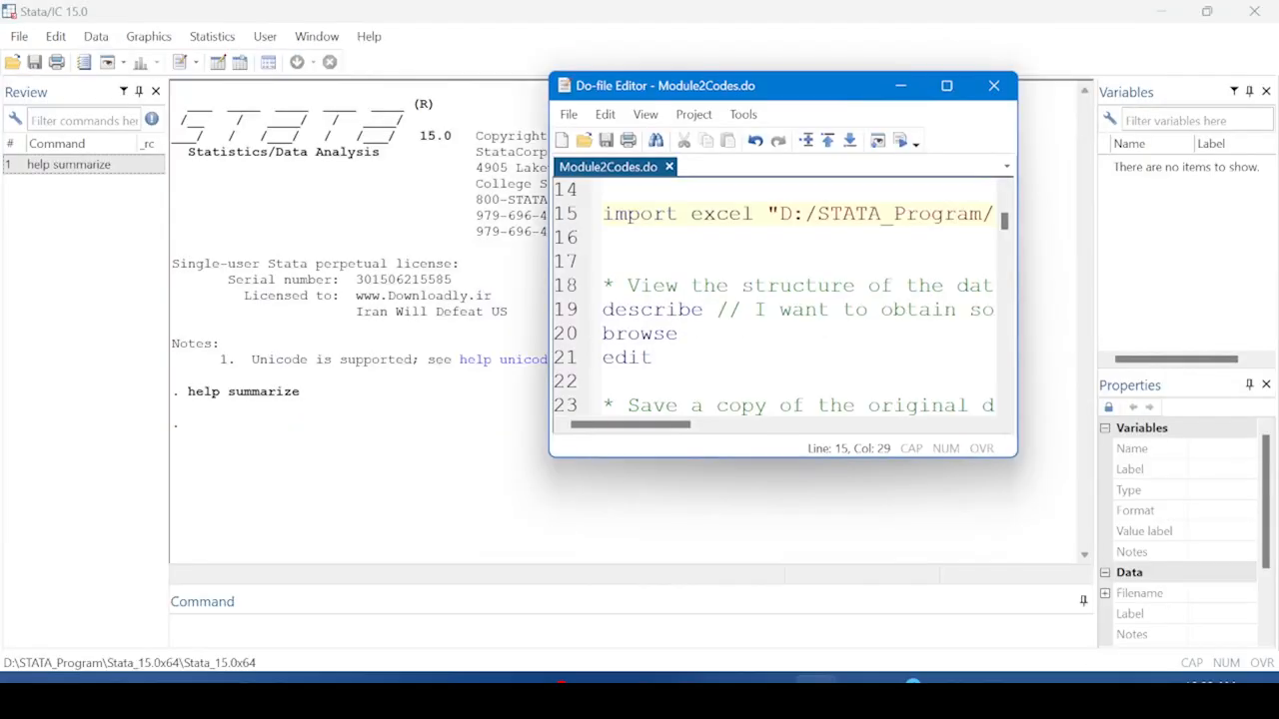
Execute only line 15 of the do-file to import sample_stata_course_data.xlsx with the firstrow and clear options
left_click(564, 220)
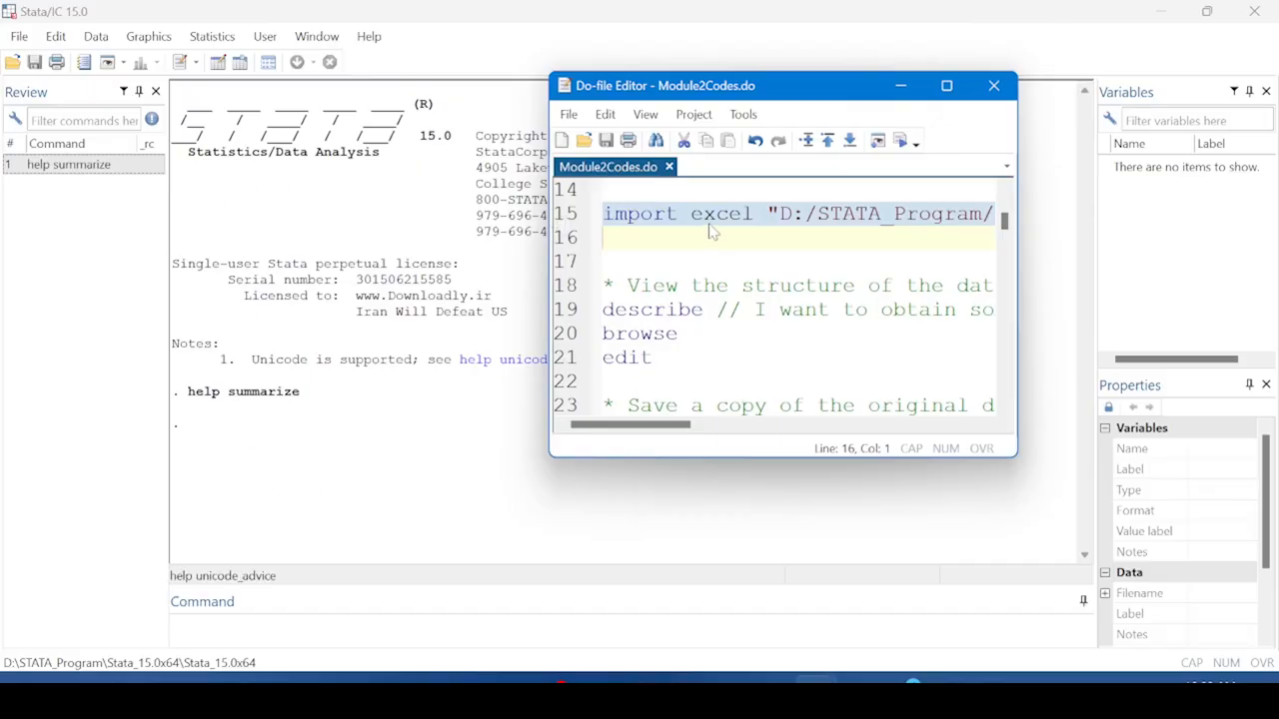
left_click(608, 215)
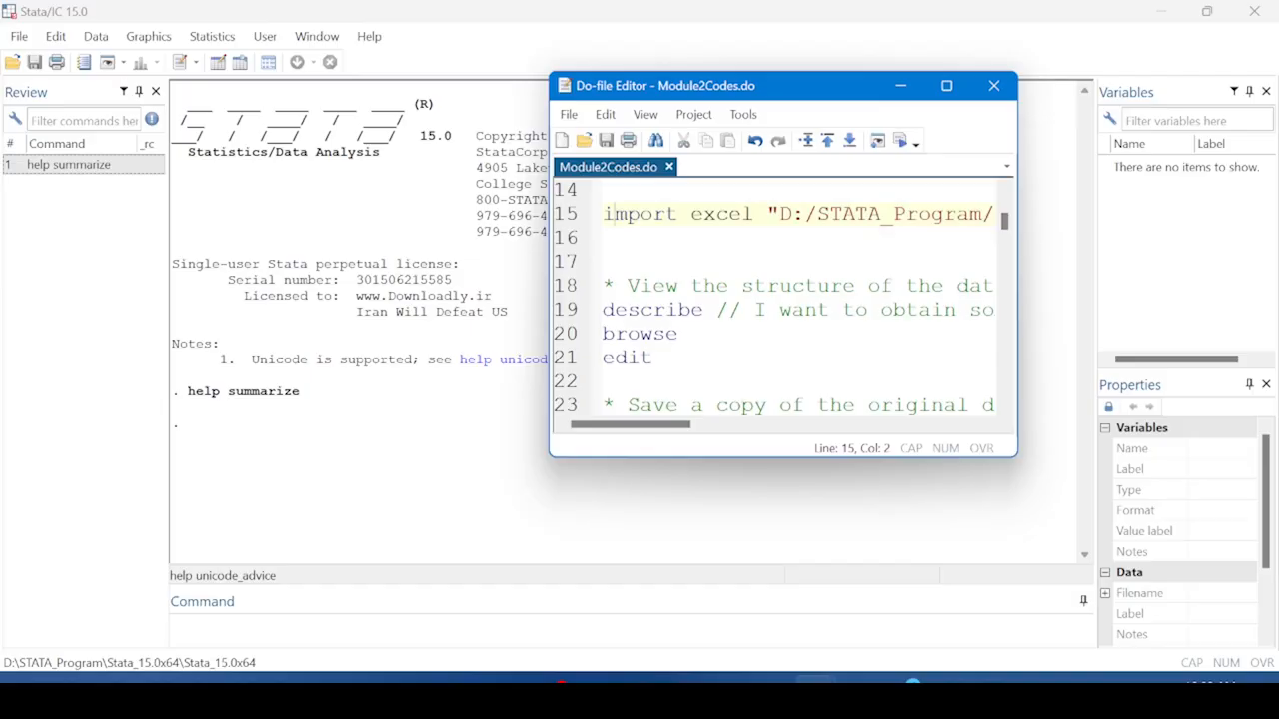
left_click(563, 216)
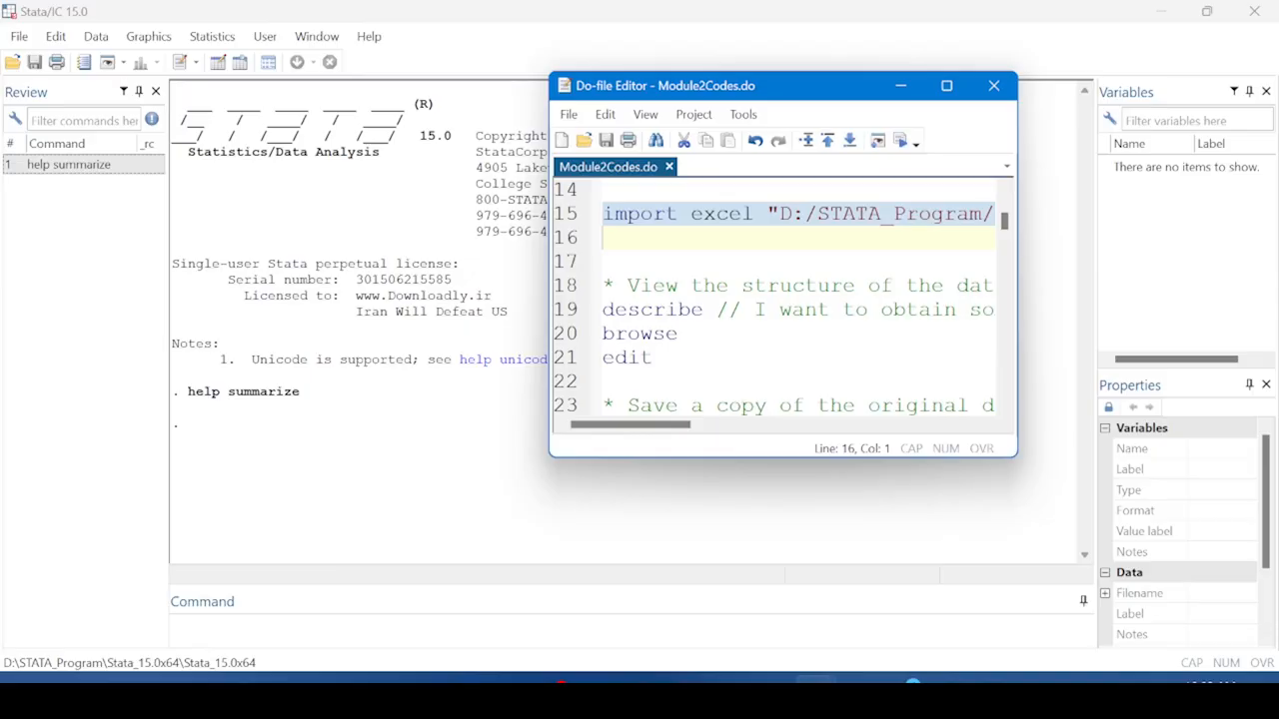
left_click(399, 628)
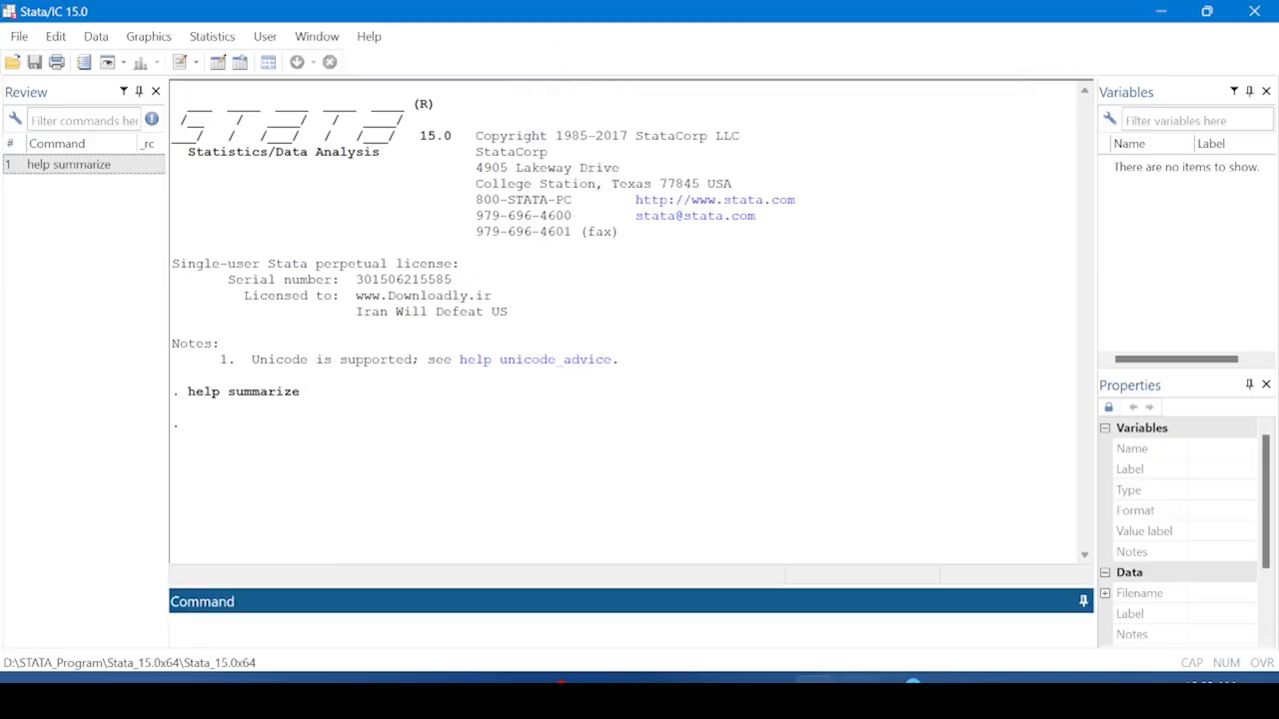
mouse_move(816, 681)
left_click(932, 606)
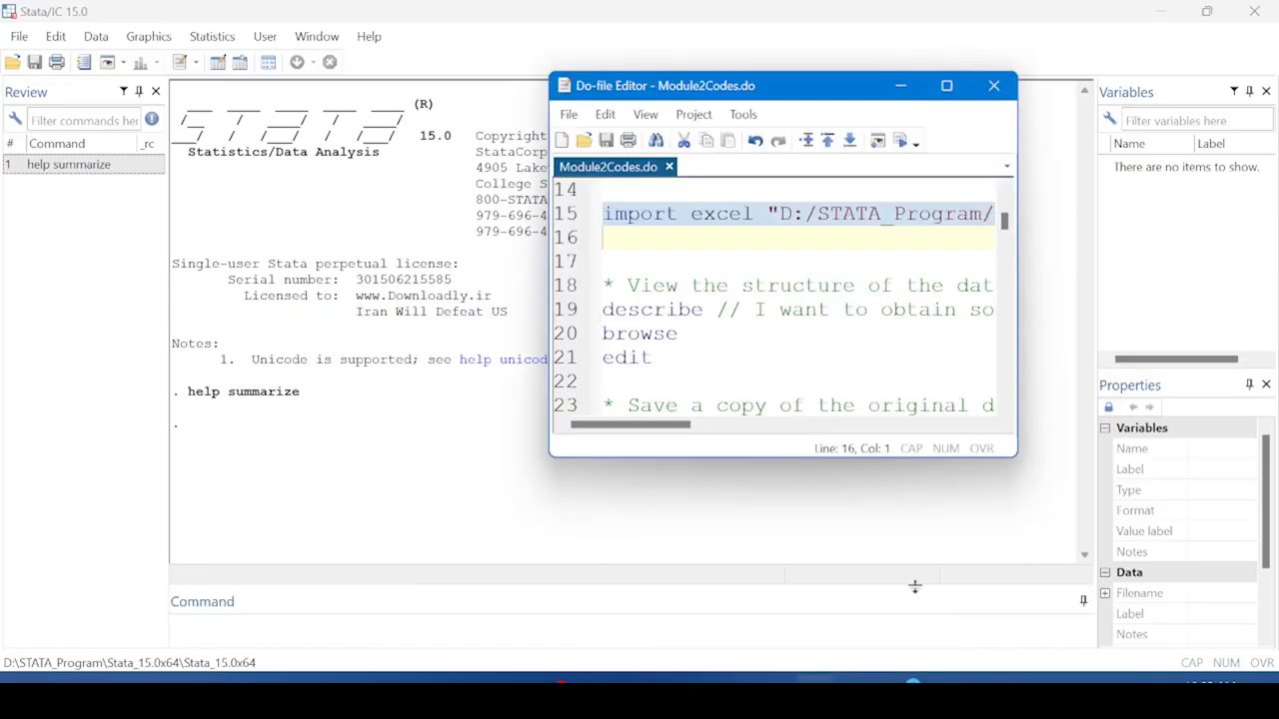
left_click(900, 142)
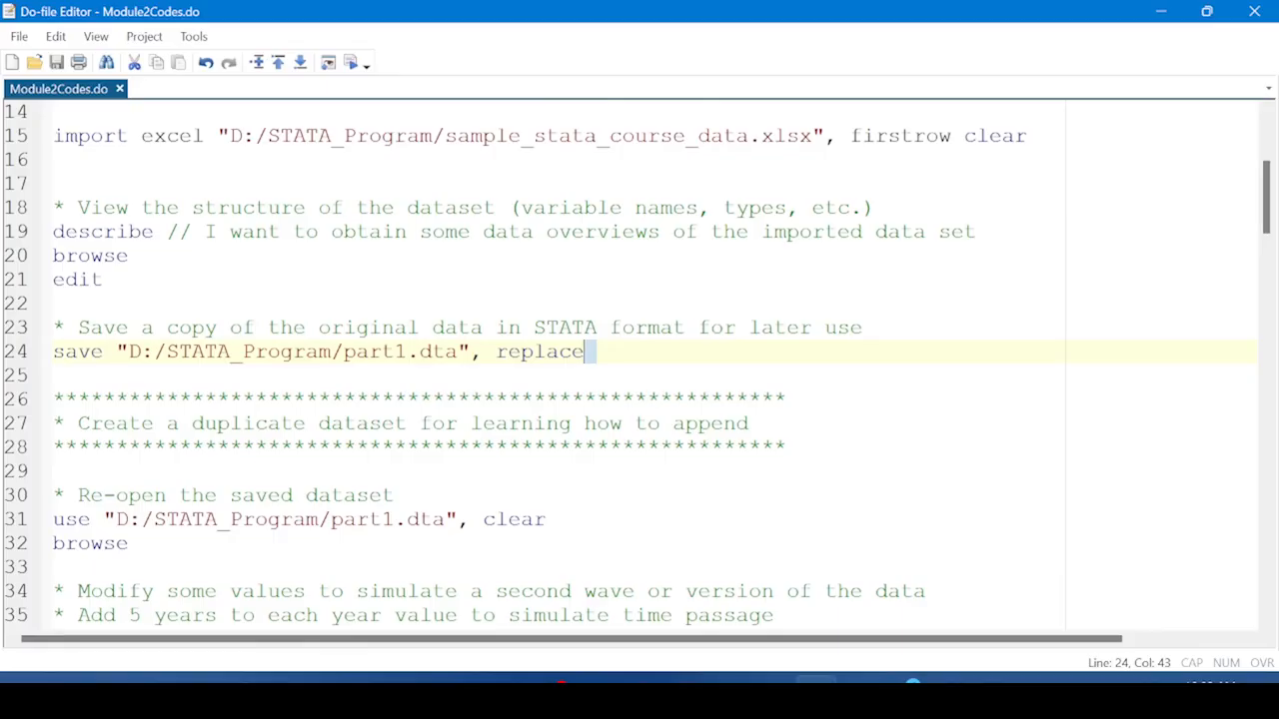
Revisit the import excel command on line 15 and check its output and the variable list in the main Stata window
scroll(640, 370, "up", 1)
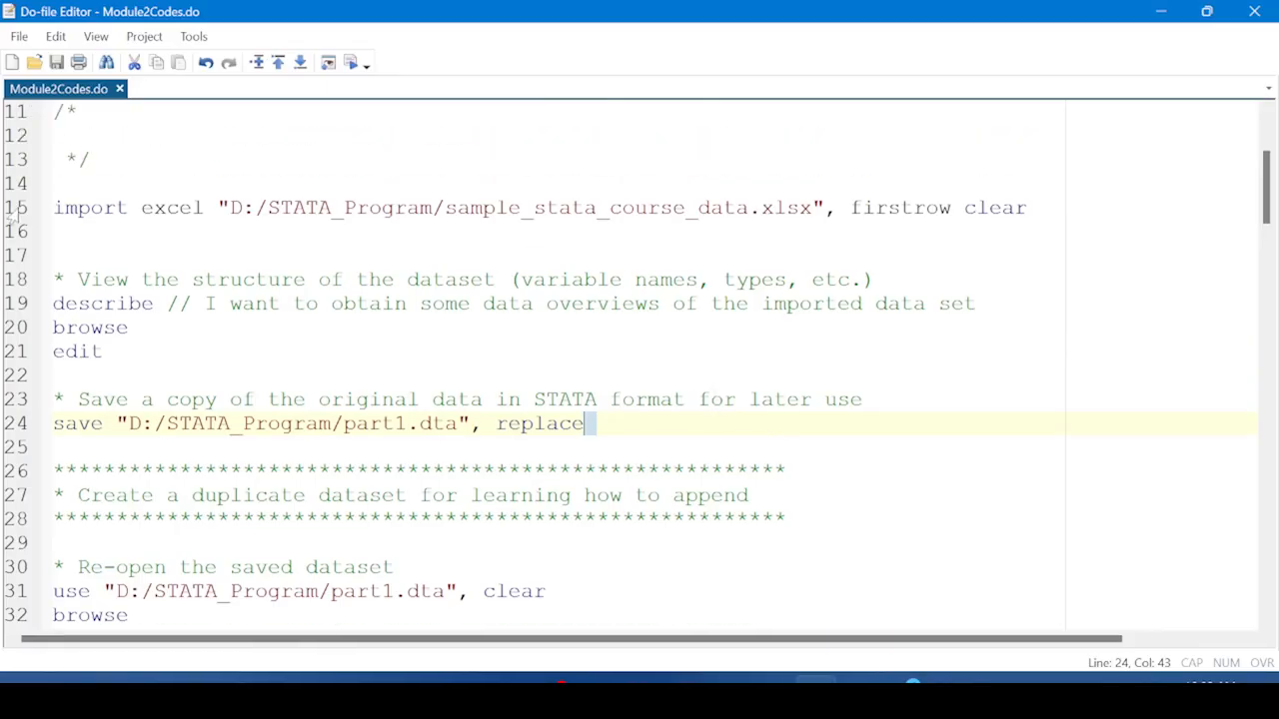
left_click(17, 207)
left_click(100, 232)
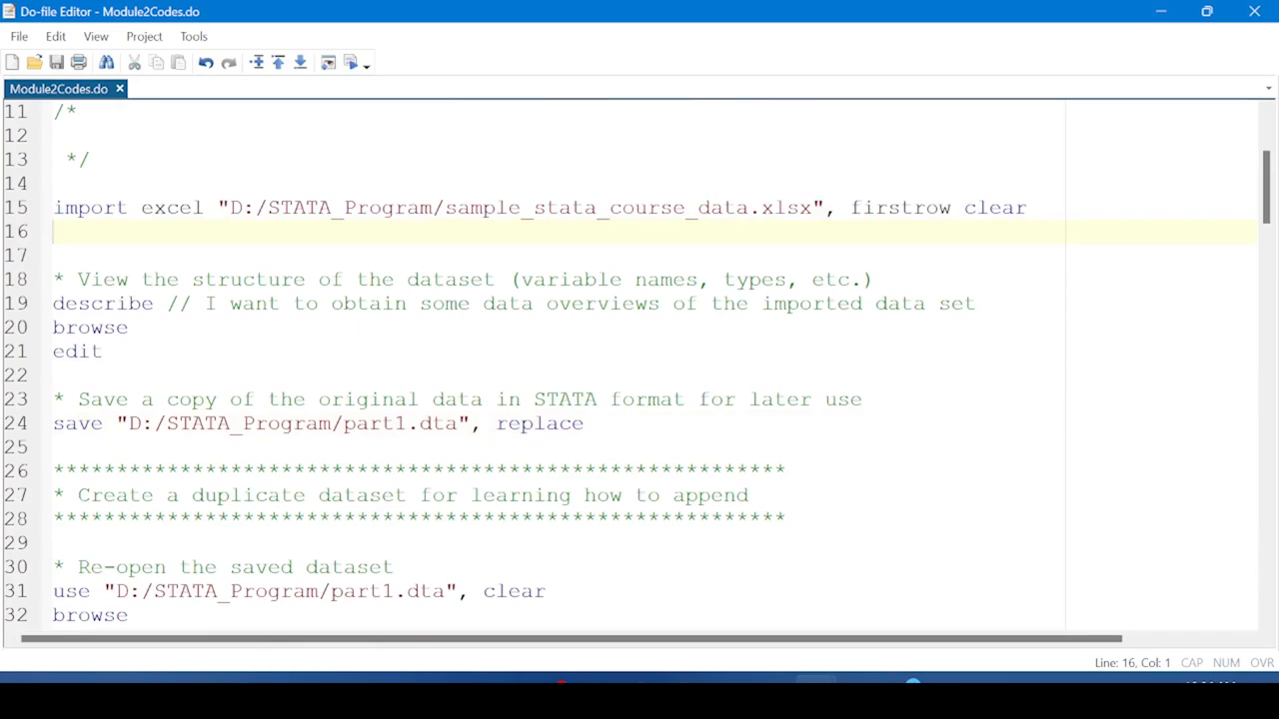
mouse_move(816, 698)
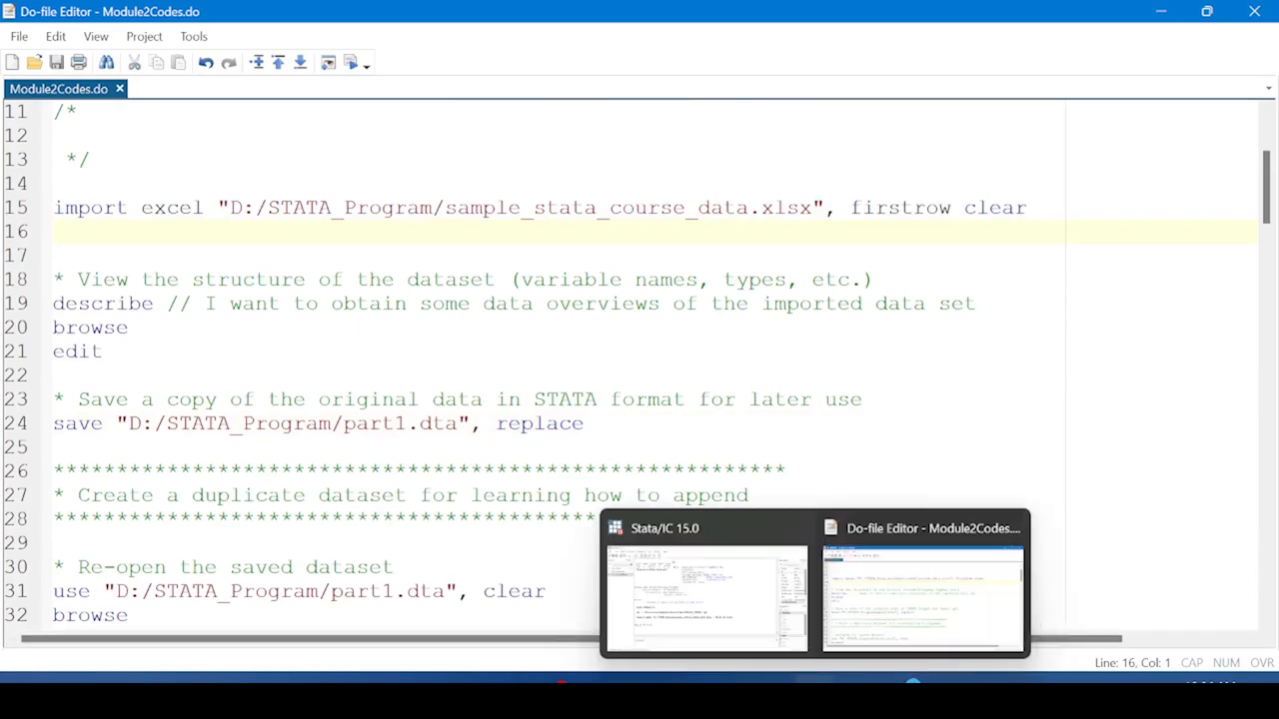
left_click(733, 631)
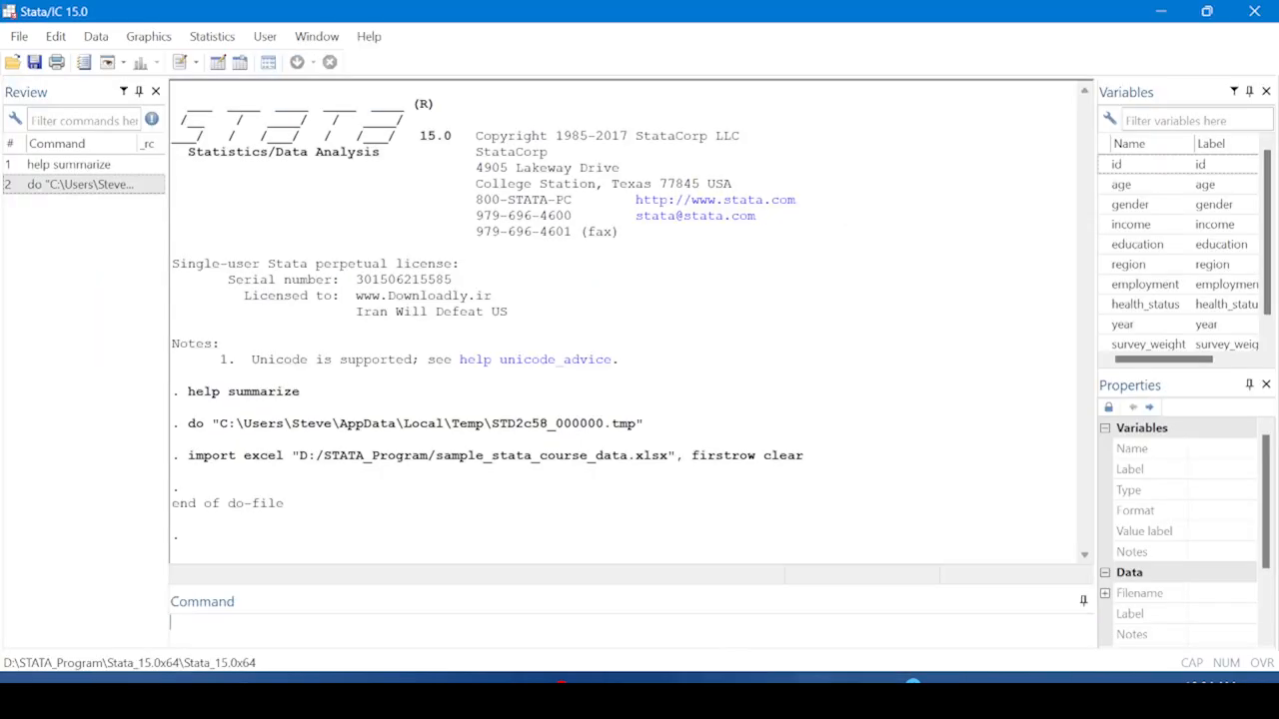
Choose economic_data.xlsx from the STATA_Program folder as the source file for an Excel spreadsheet import
left_click(19, 37)
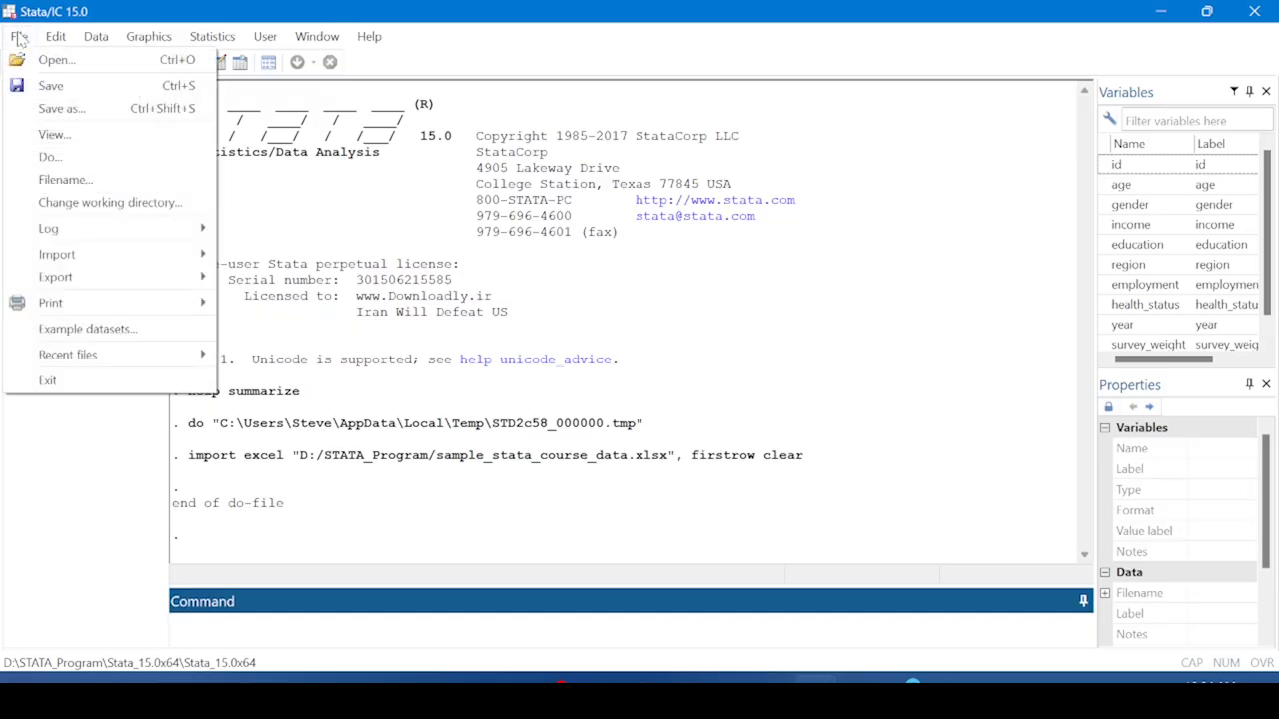
mouse_move(120, 258)
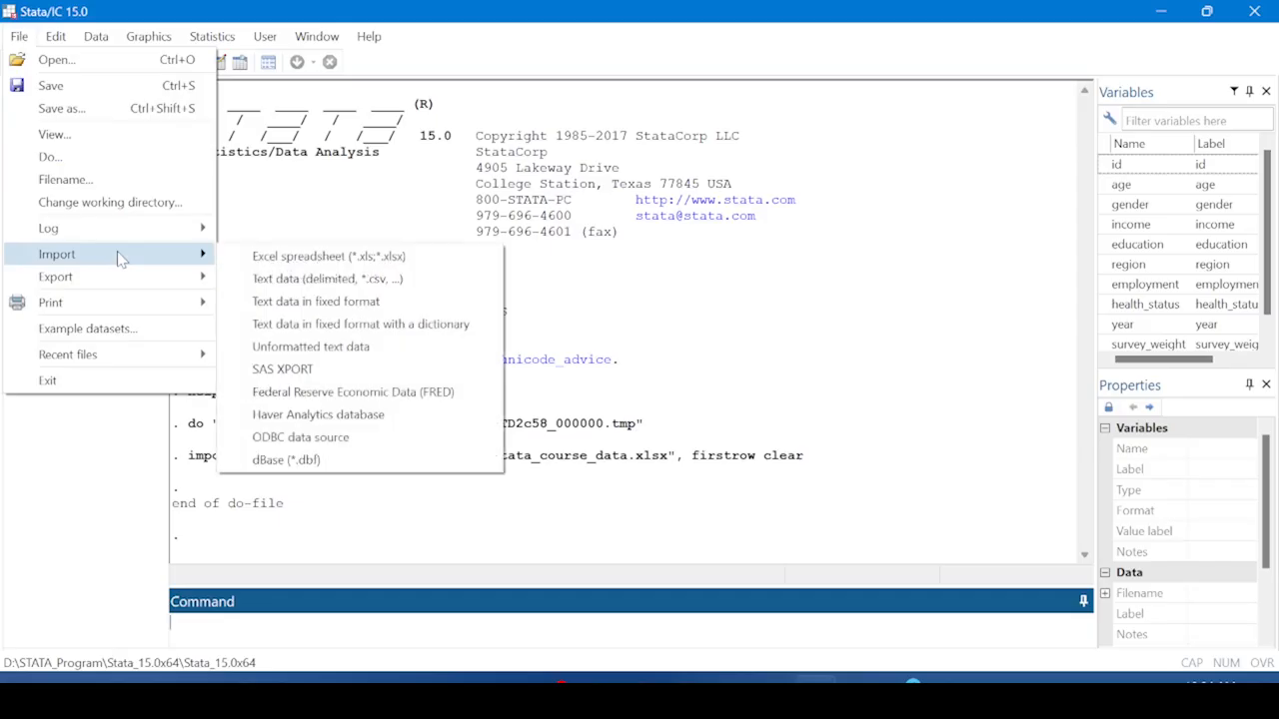
left_click(299, 257)
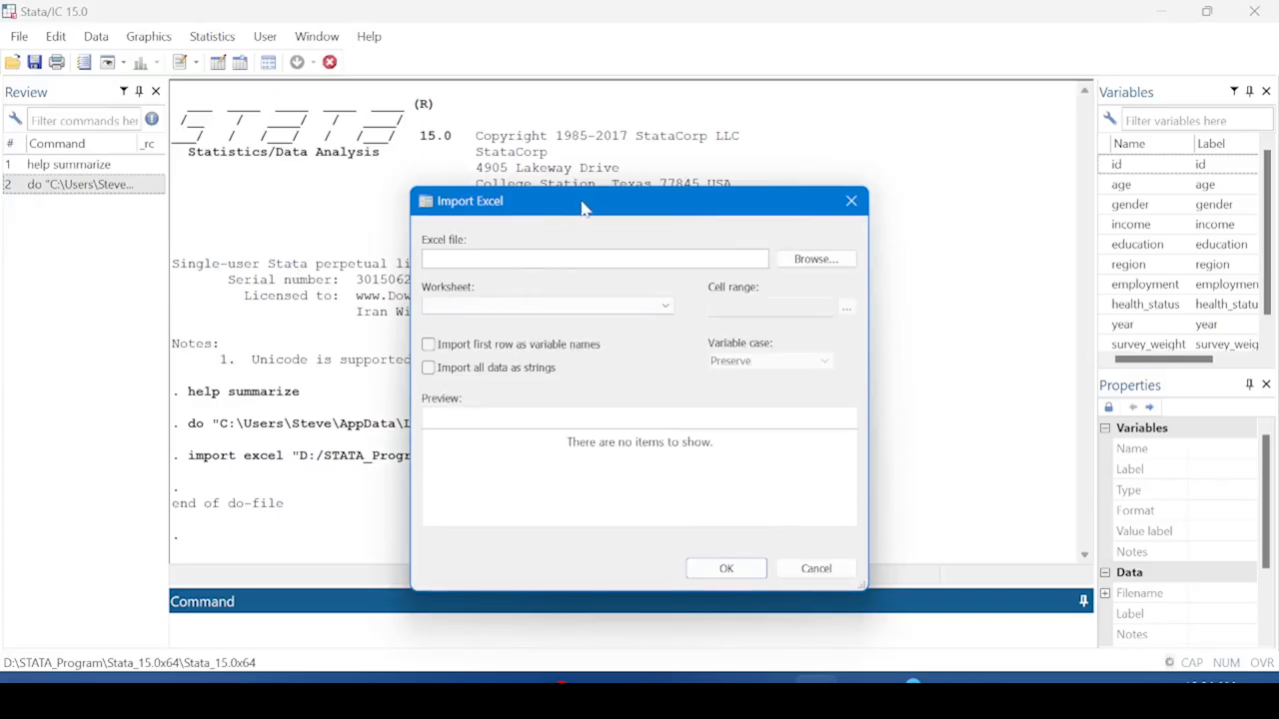
left_click_drag(585, 208, 539, 125)
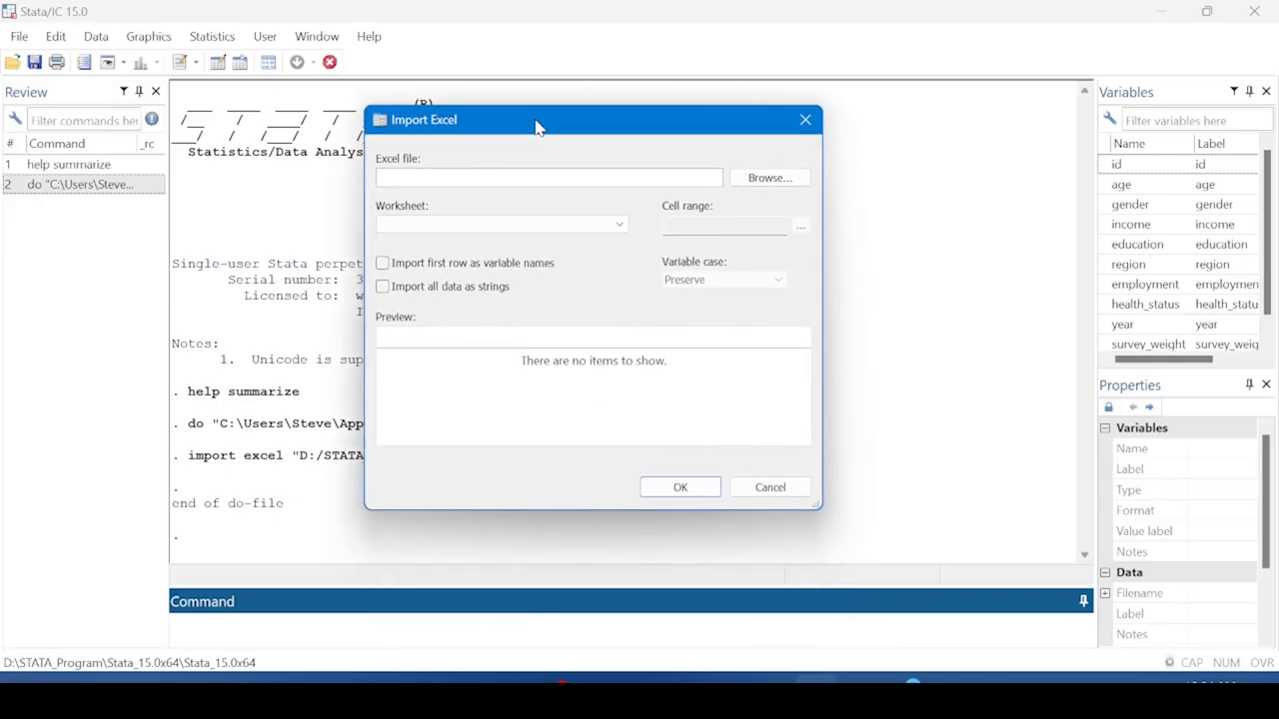
left_click(783, 186)
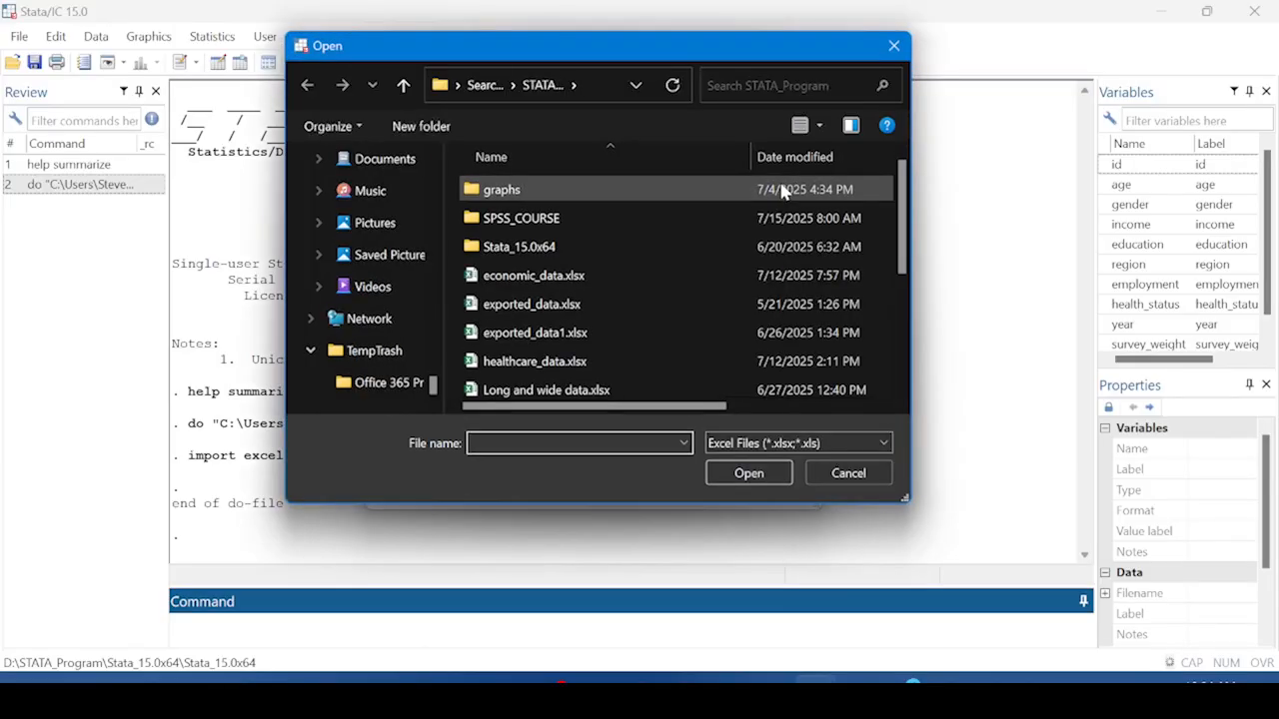
left_click(615, 272)
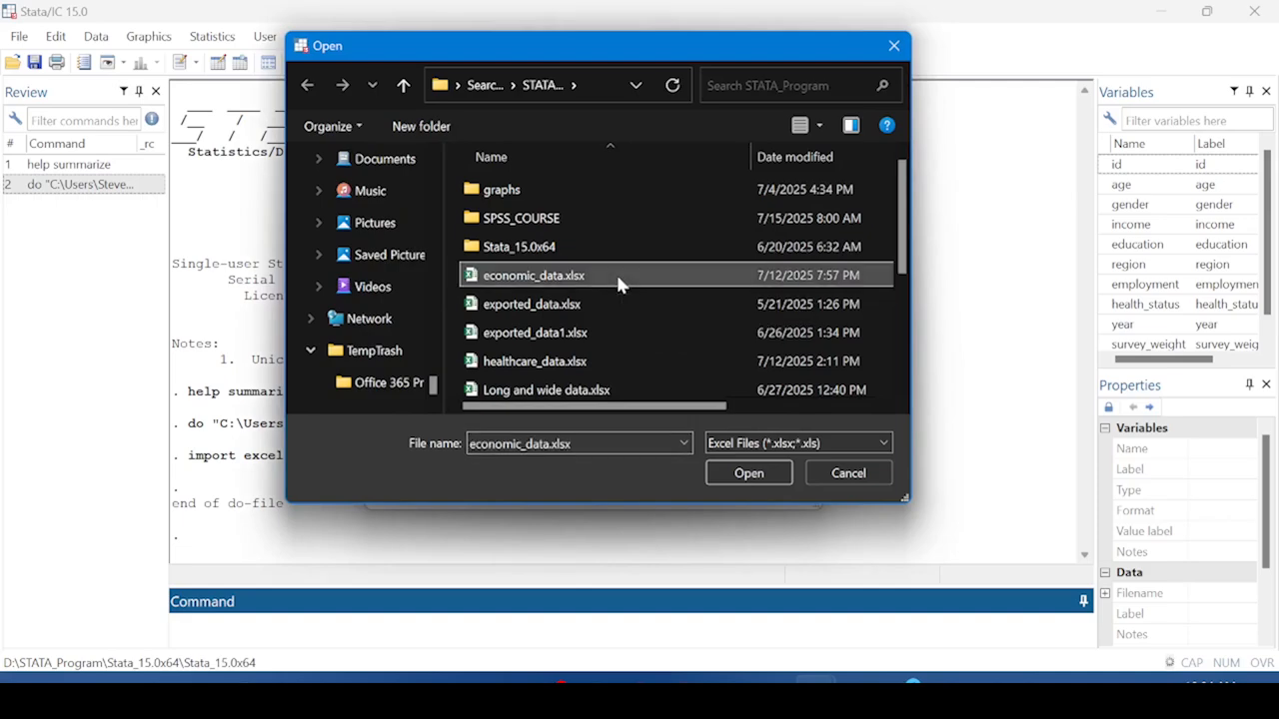
left_click(744, 476)
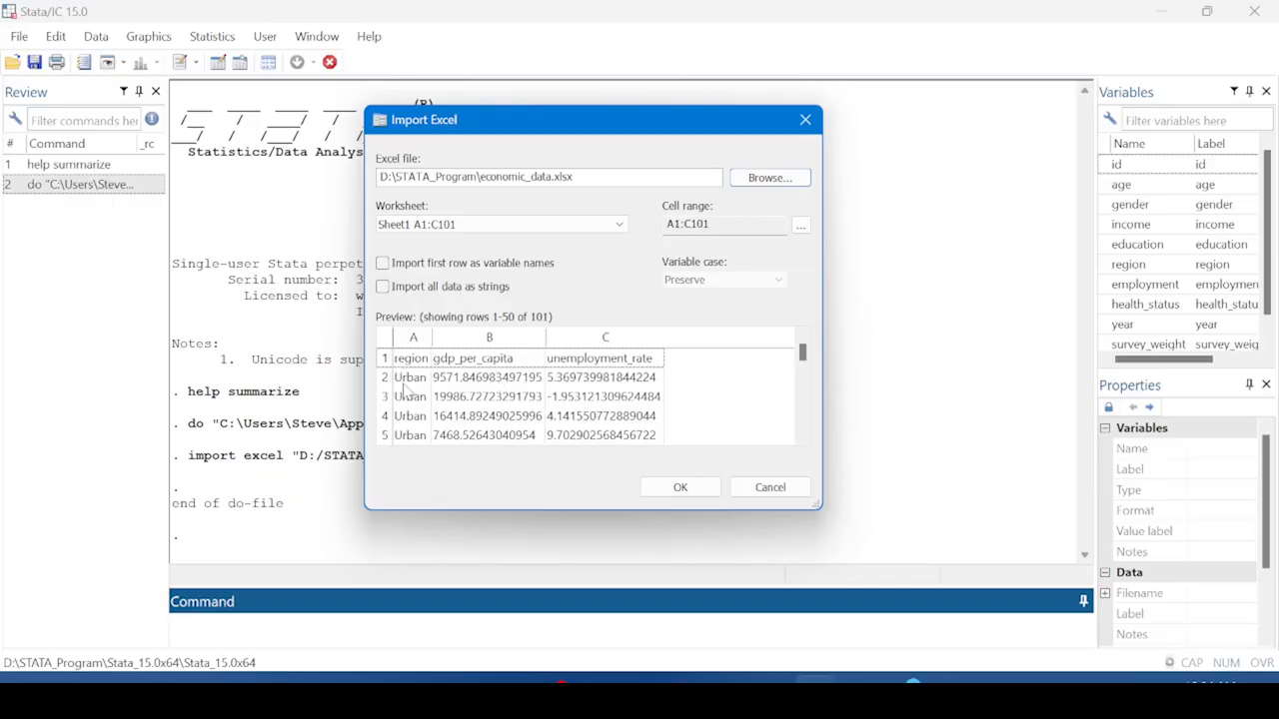
Import Sheet1 of economic_data.xlsx with the first row as variable names, discarding the unsaved data in memory
left_click(389, 270)
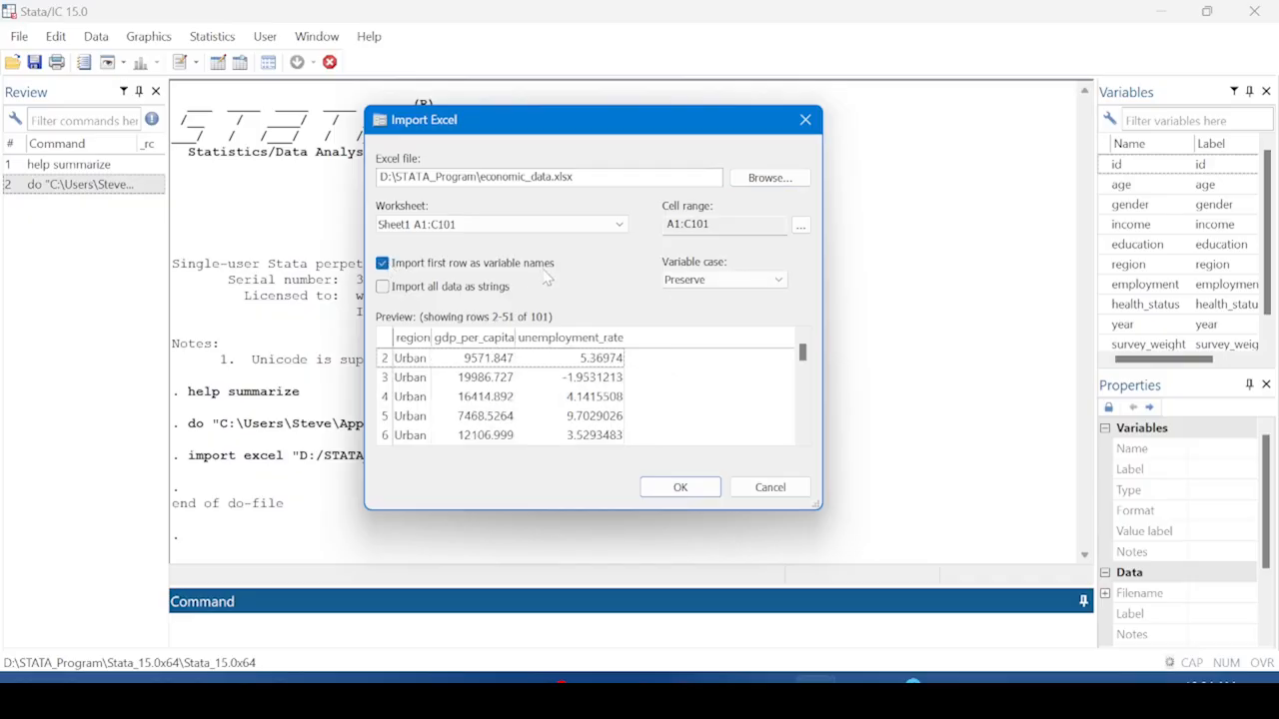
left_click(686, 489)
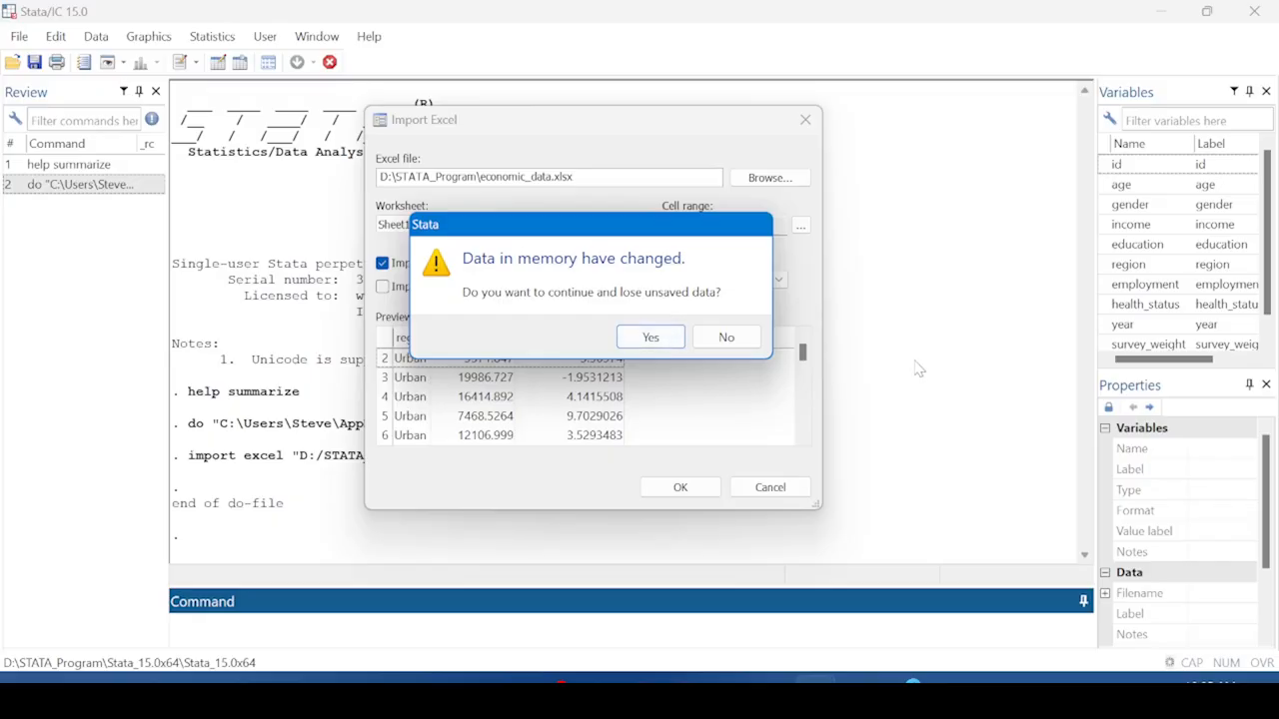
left_click(650, 338)
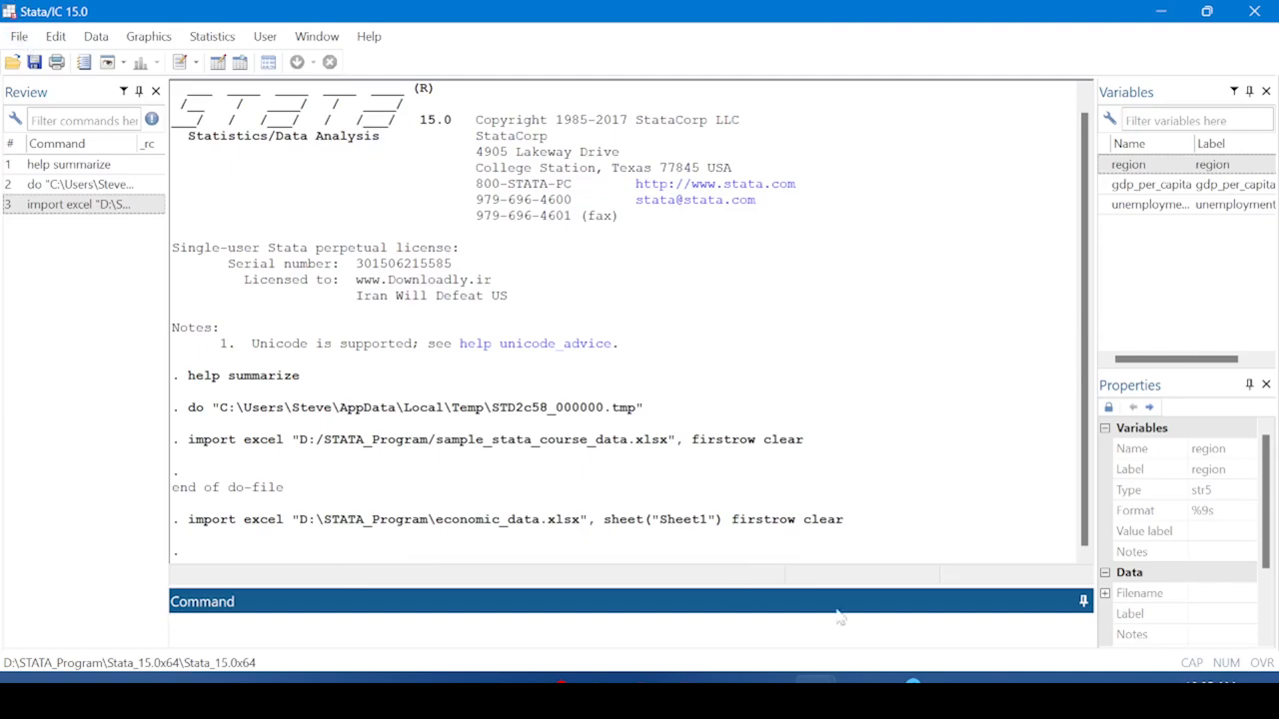
Execute line 15 of Module2Codes.do again to reload sample_stata_course_data.xlsx with the firstrow and clear options
mouse_move(816, 683)
left_click(880, 617)
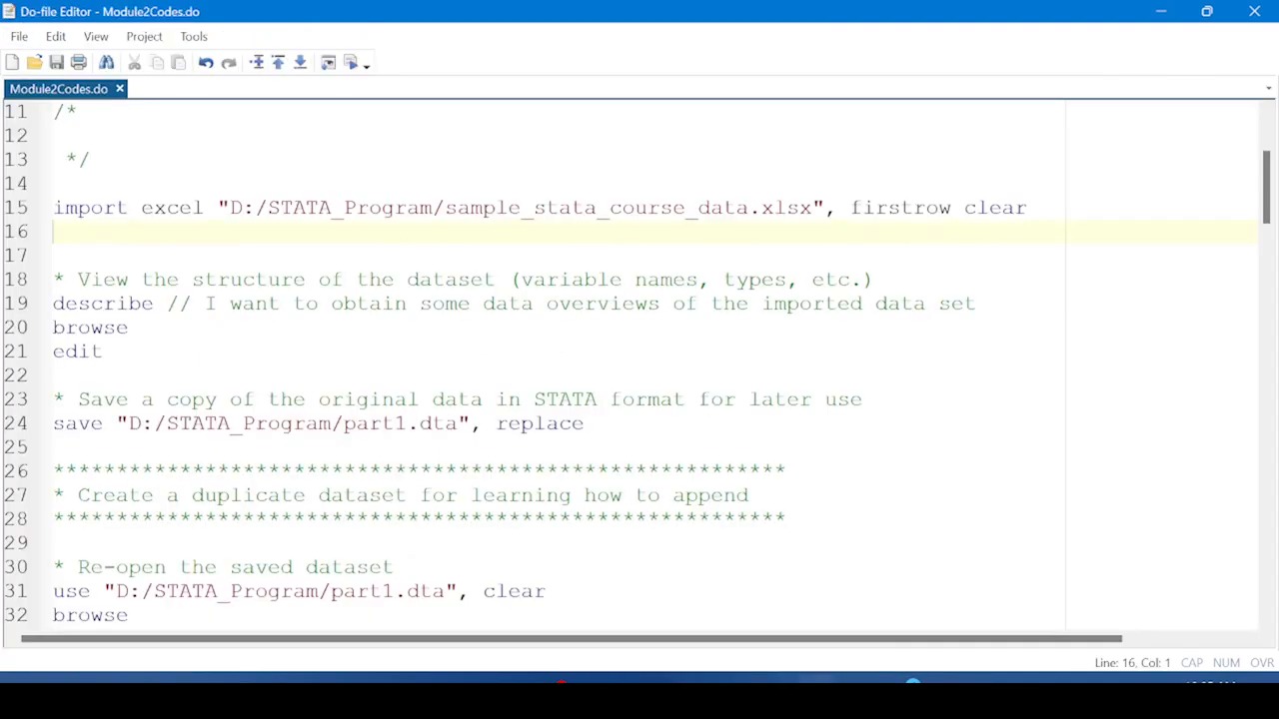
left_click(17, 210)
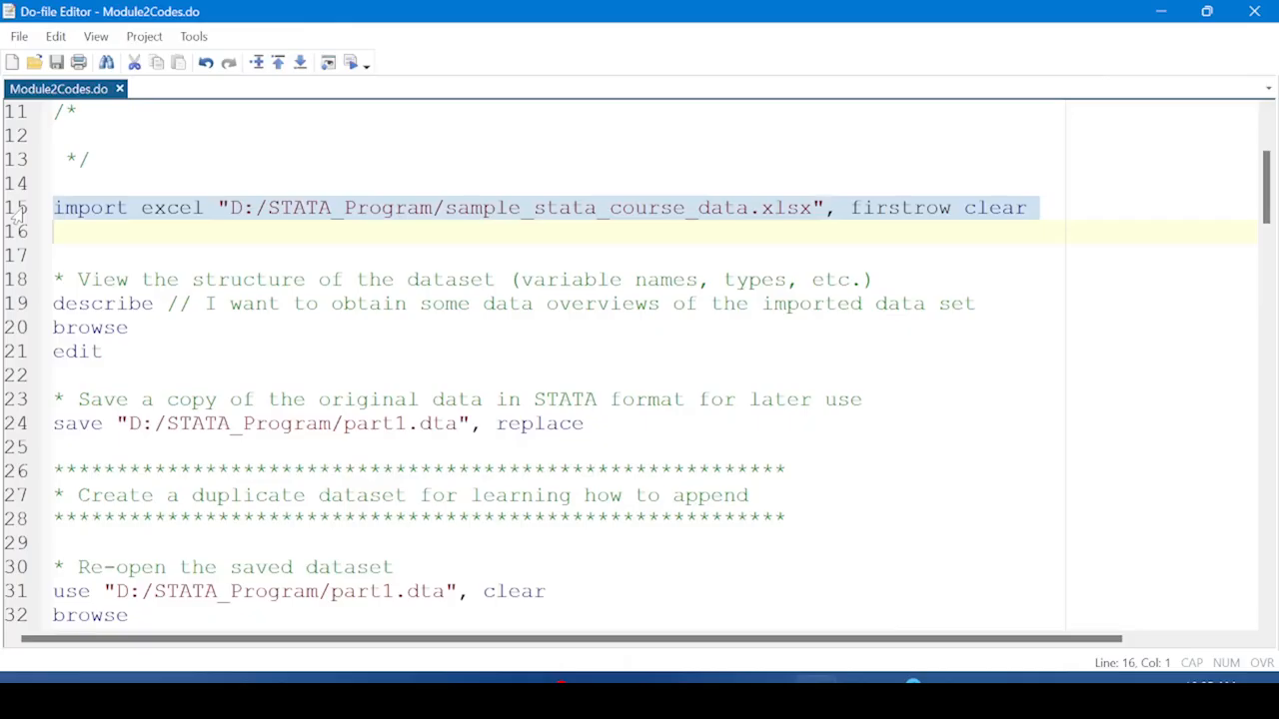
left_click(1207, 11)
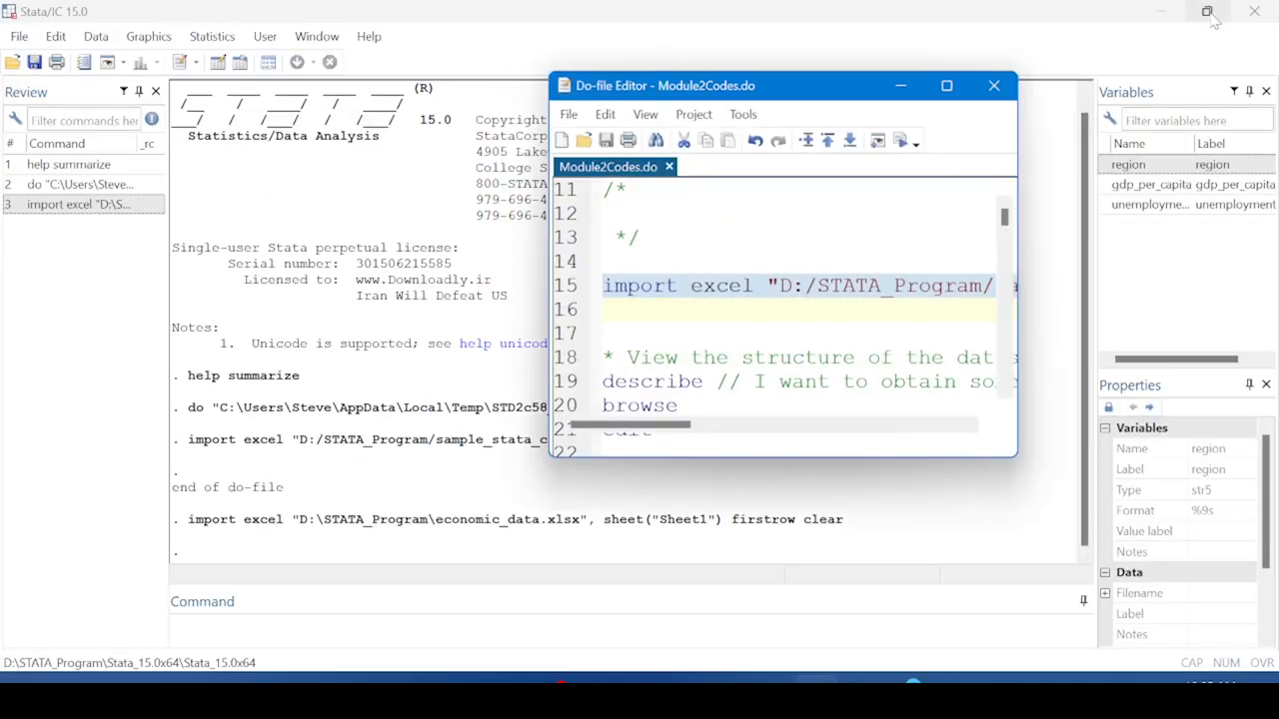
left_click(900, 141)
left_click(946, 86)
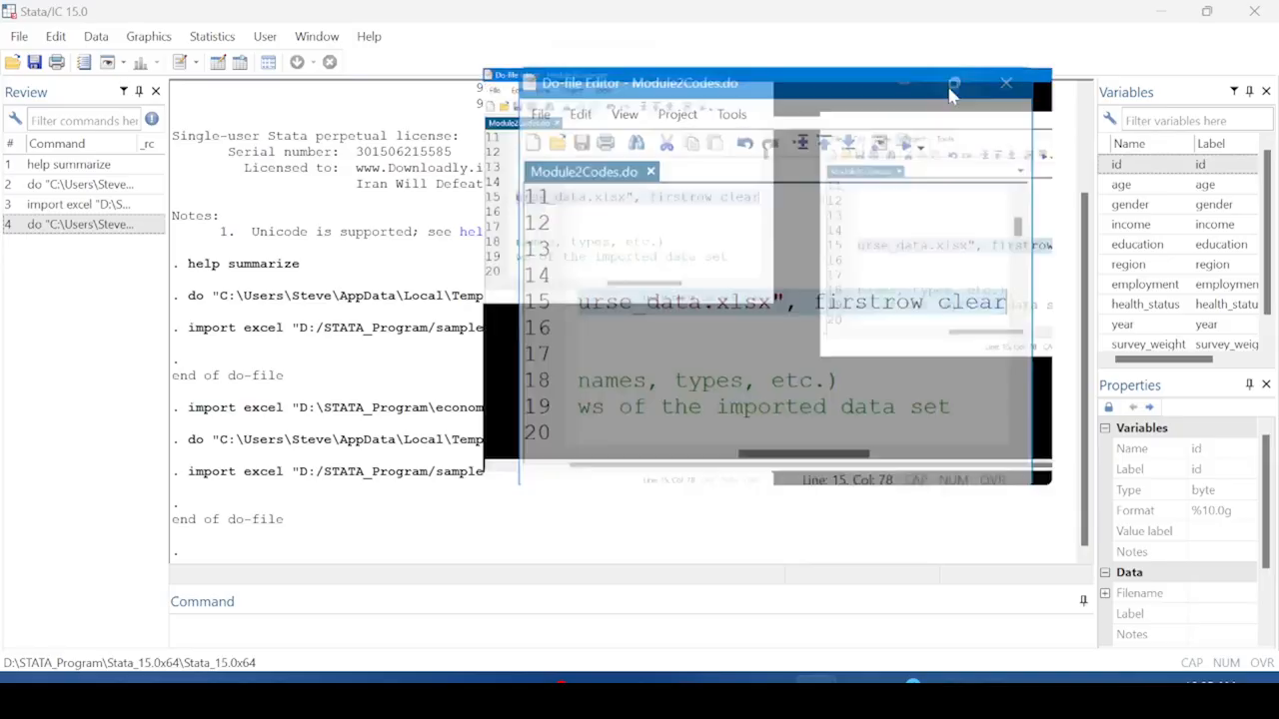
Consult the dataset structure commands from line 18 of the do-file and run describe from the main Stata window
left_click_drag(300, 400, 235, 496)
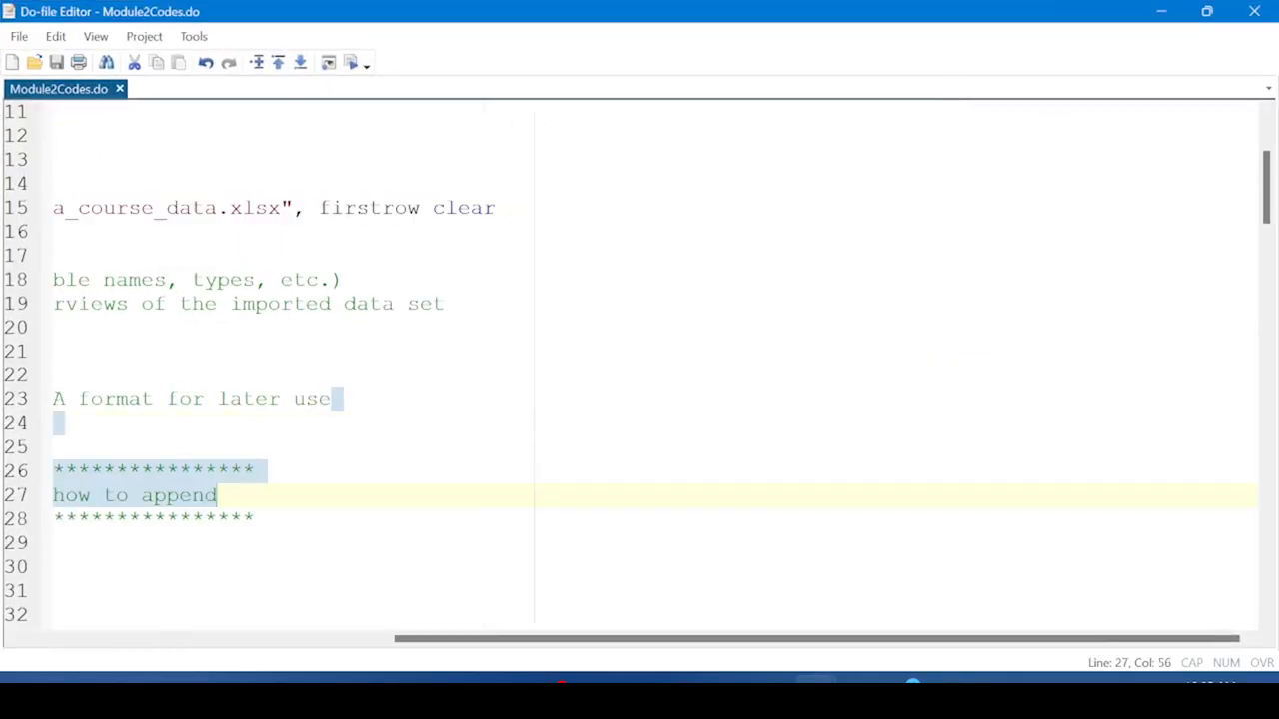
left_click_drag(116, 352, 776, 400)
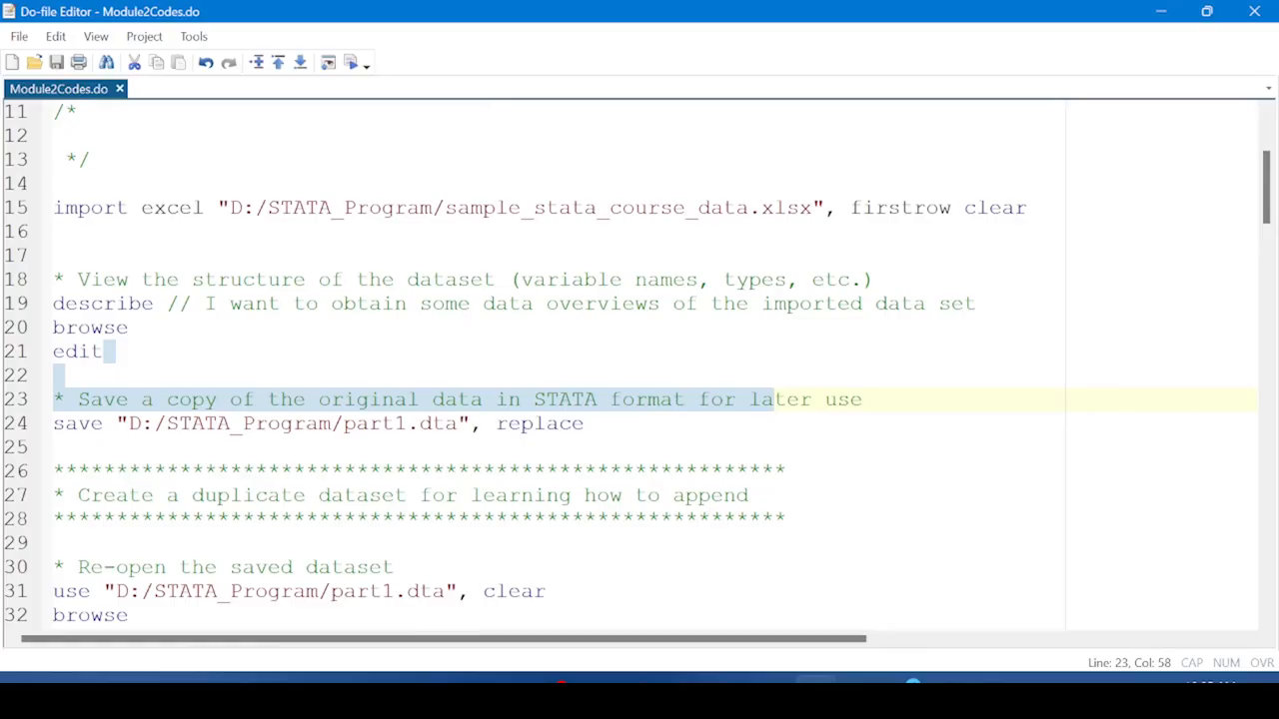
left_click(559, 281)
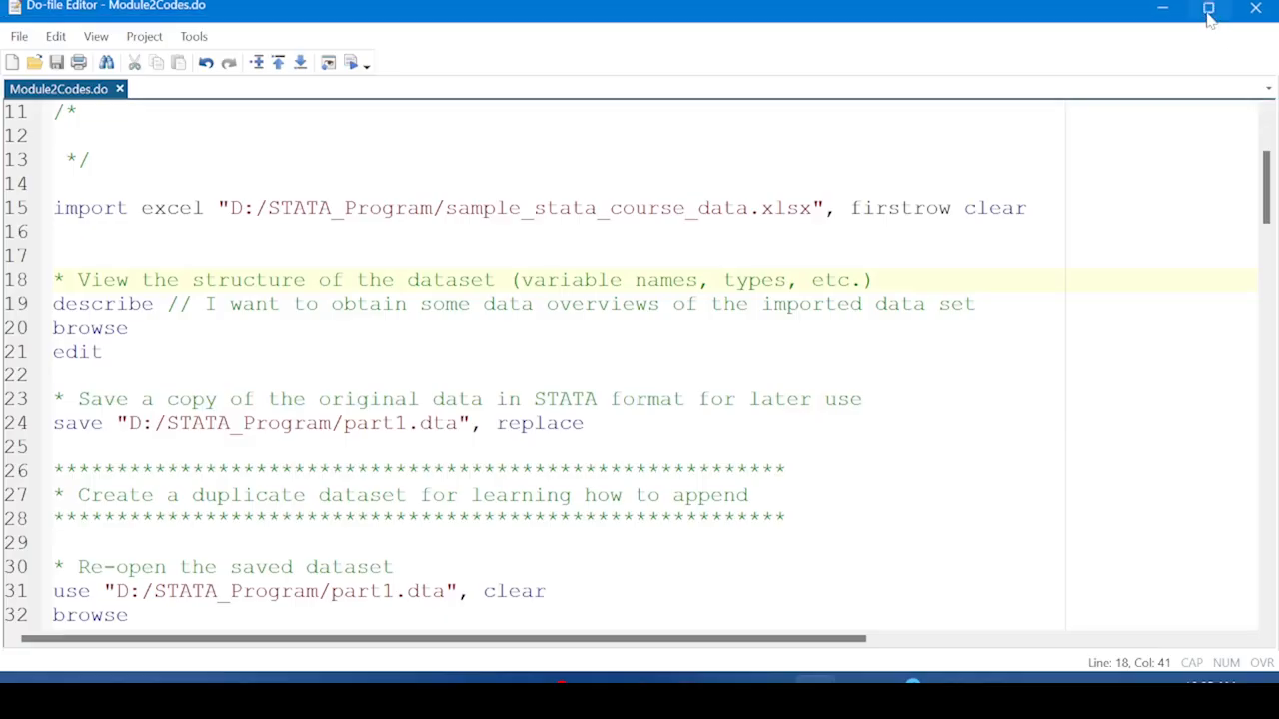
left_click(1207, 11)
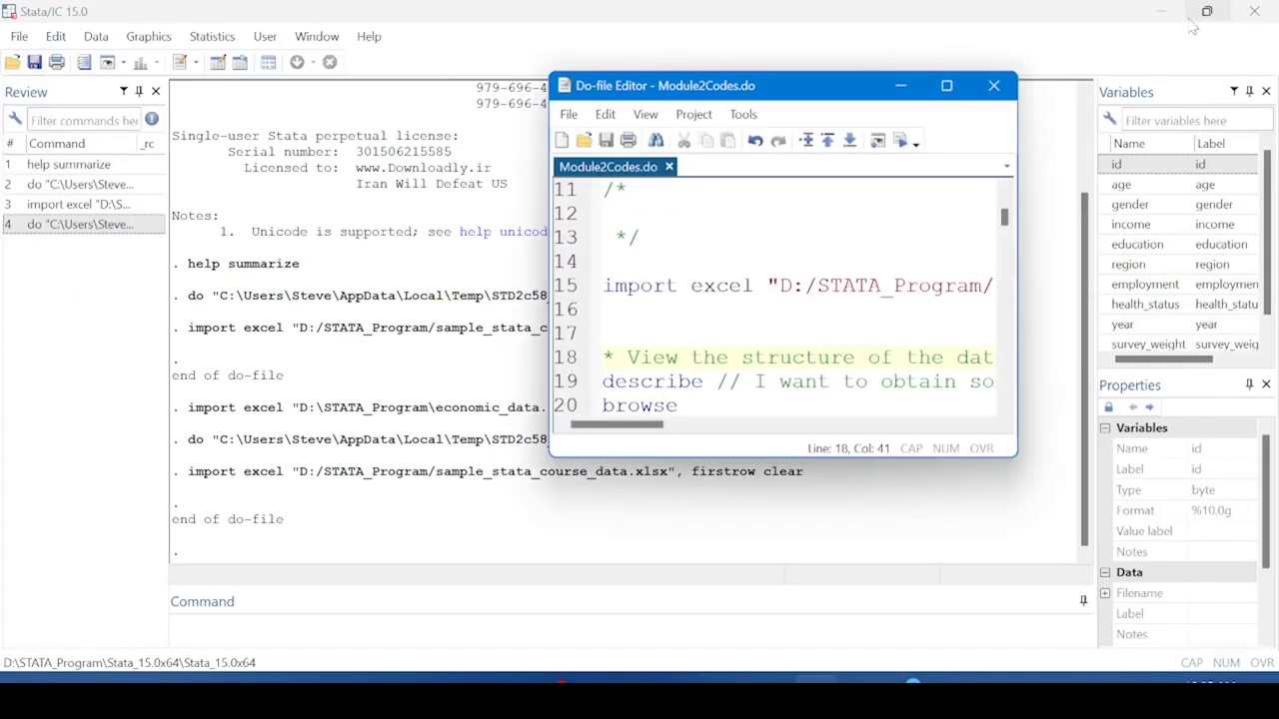
left_click(558, 382)
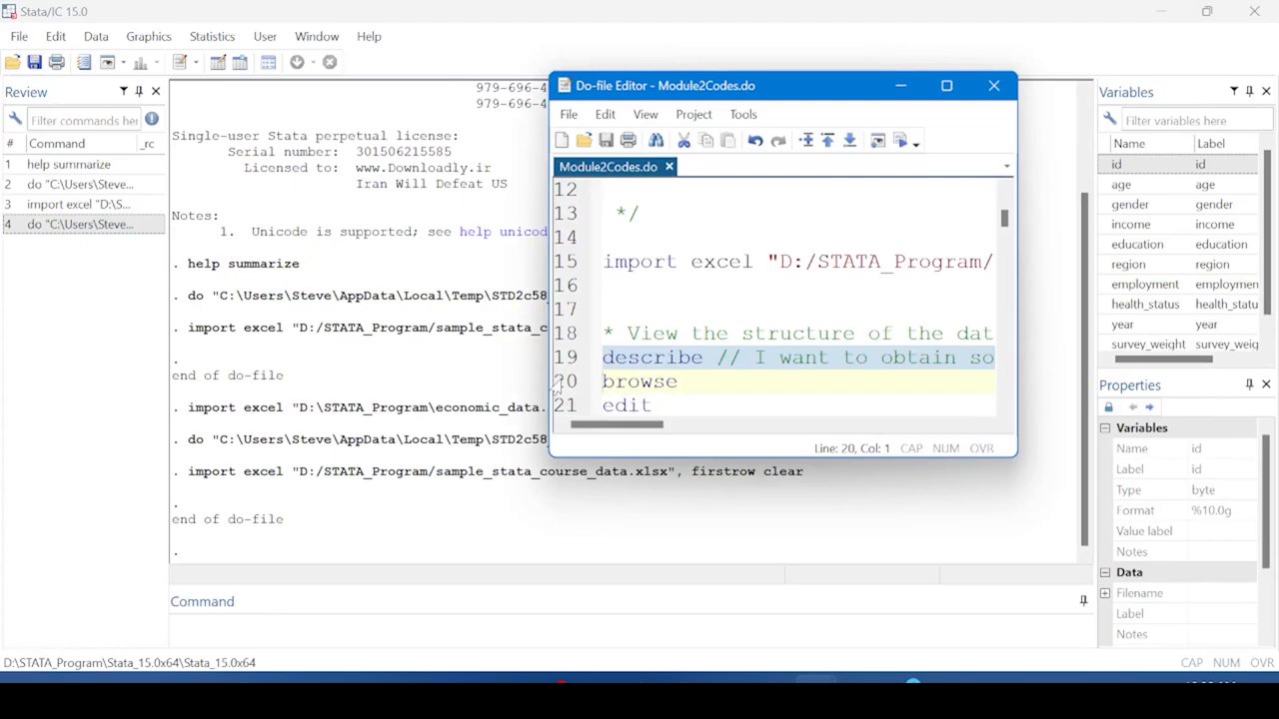
left_click(211, 600)
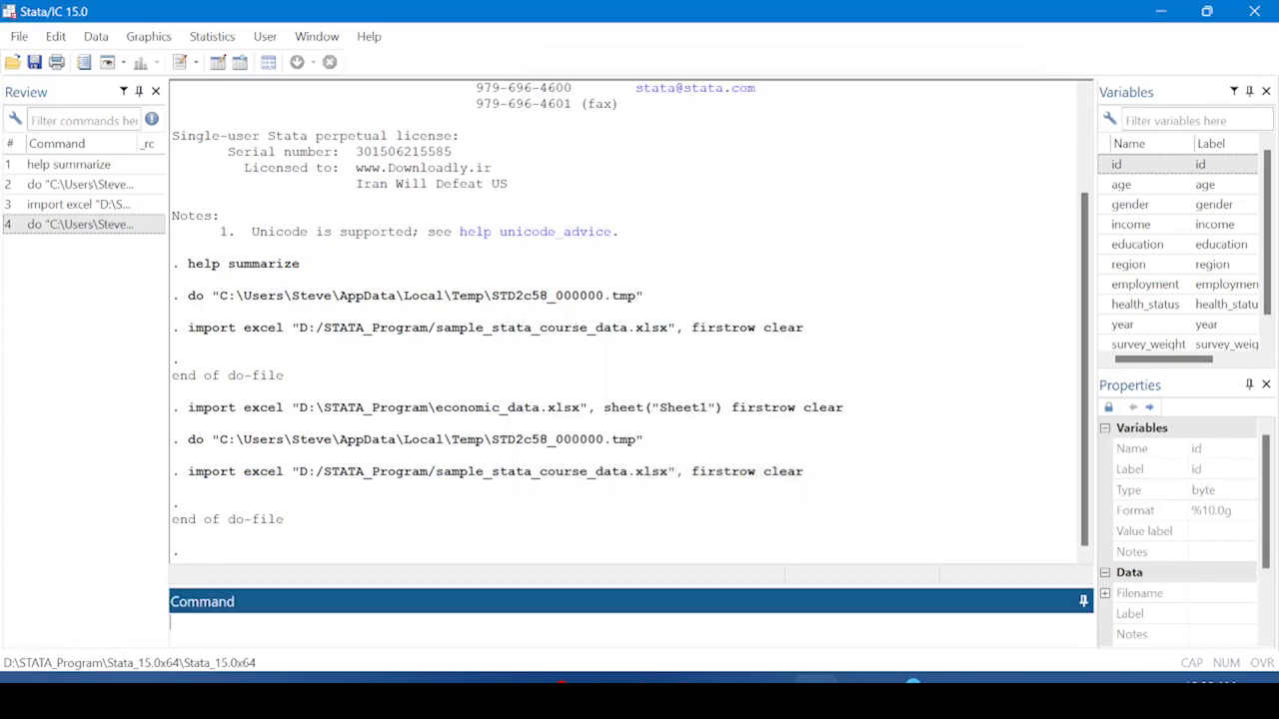
type("describe")
key("Return")
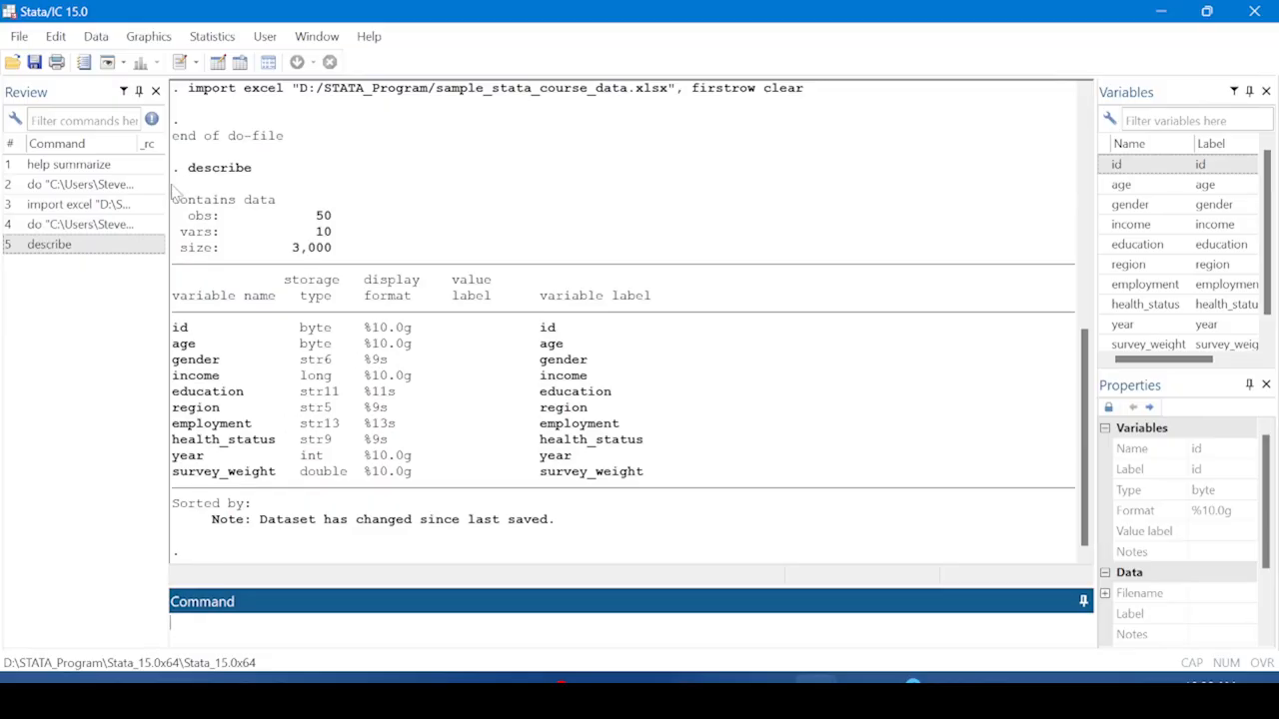
Examine the describe output, covering the observations, variables, size and the table of storage types and display formats
left_click_drag(172, 195, 749, 506)
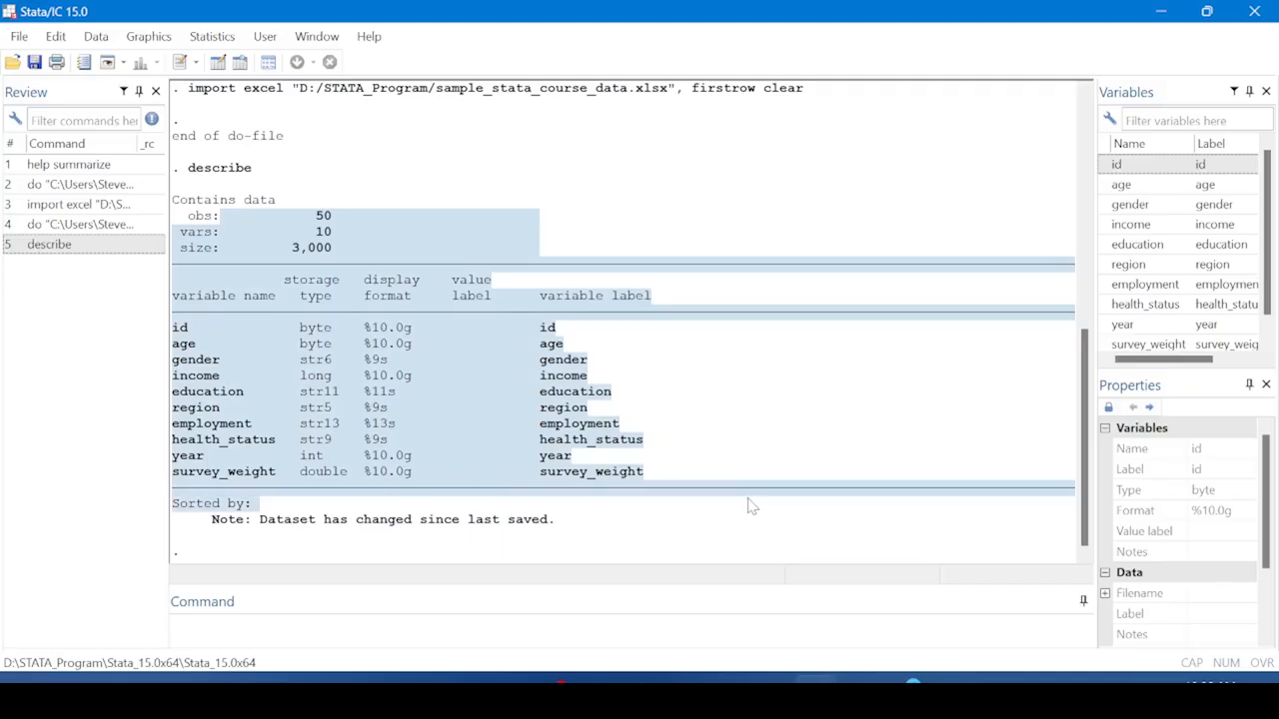
left_click(201, 205)
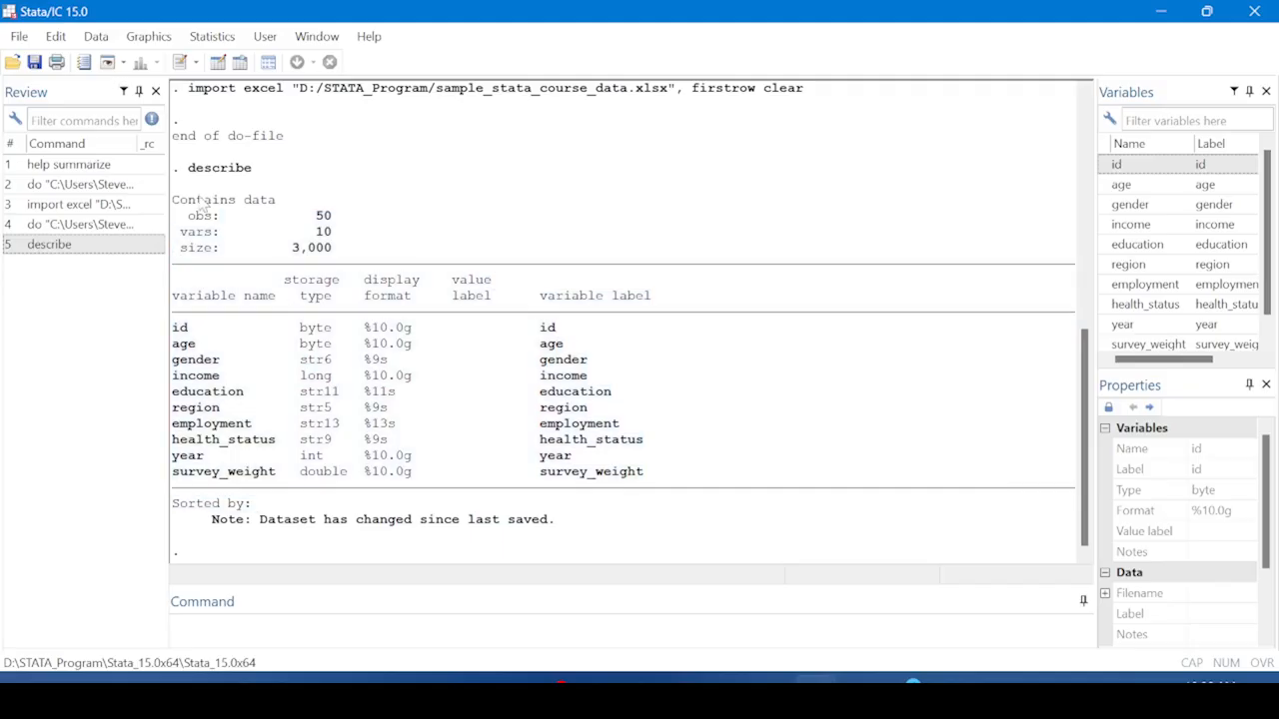
left_click_drag(182, 215, 330, 247)
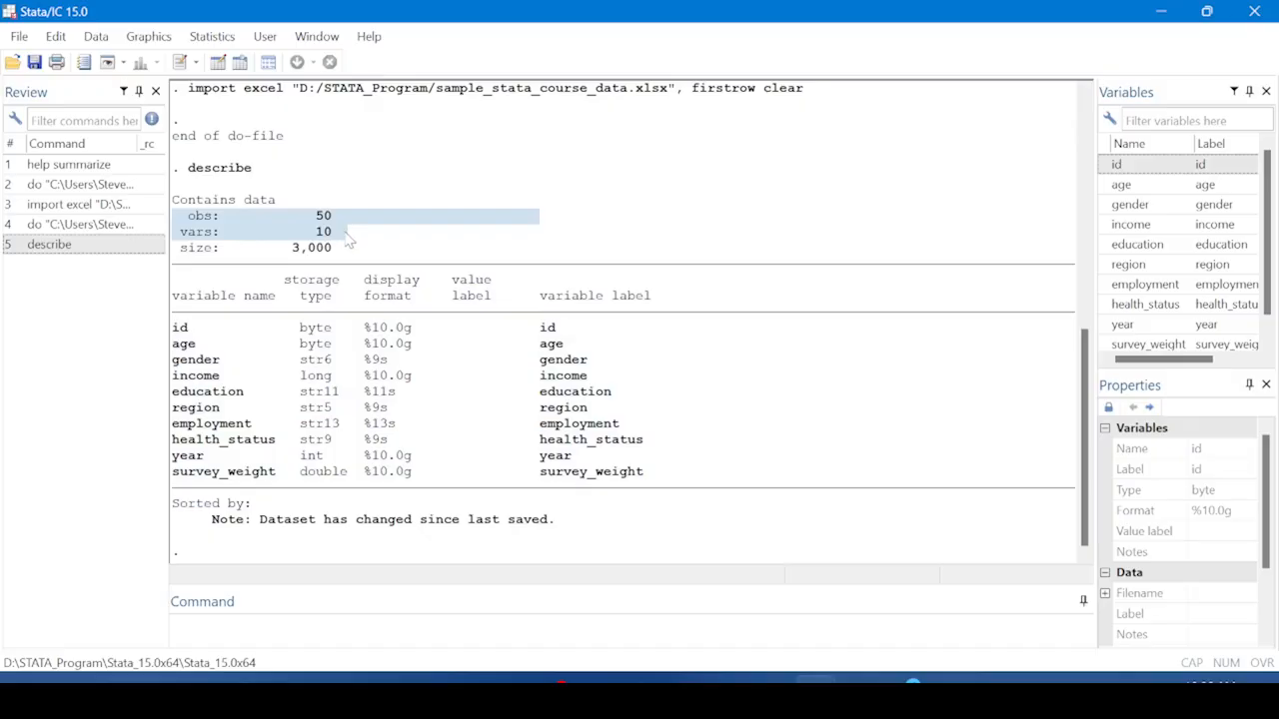
left_click_drag(348, 239, 351, 258)
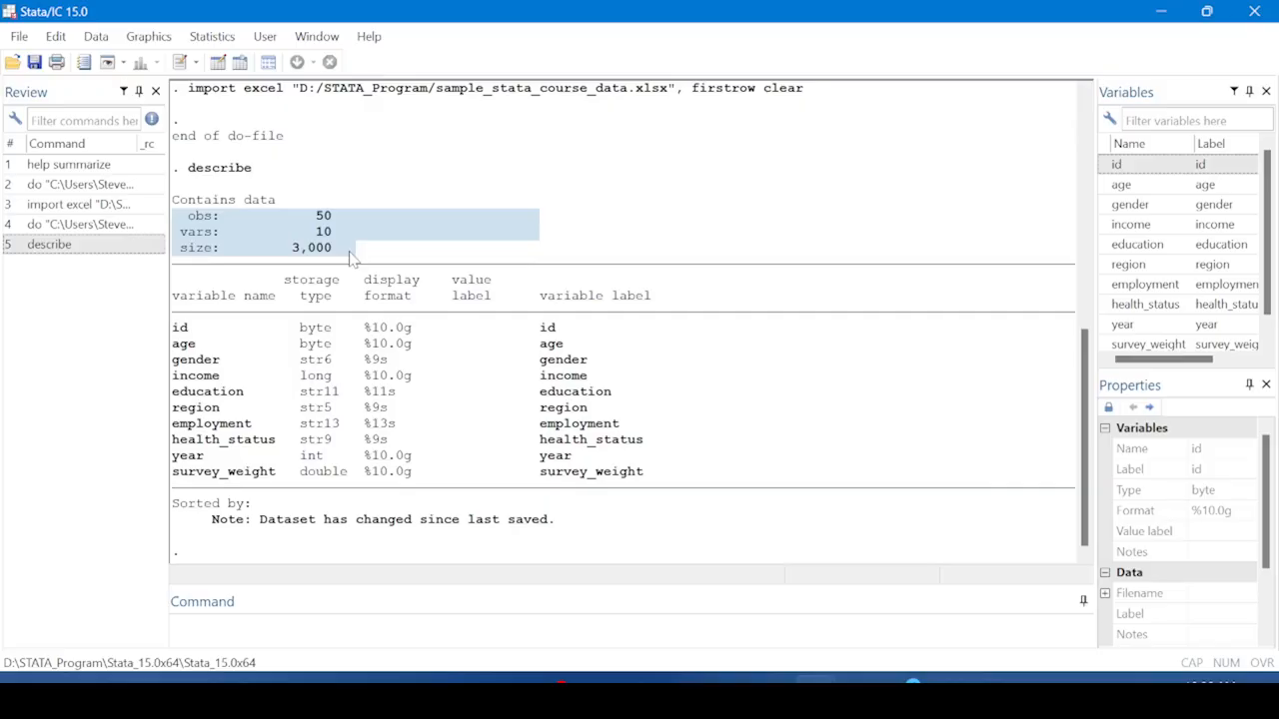
left_click_drag(352, 257, 750, 512)
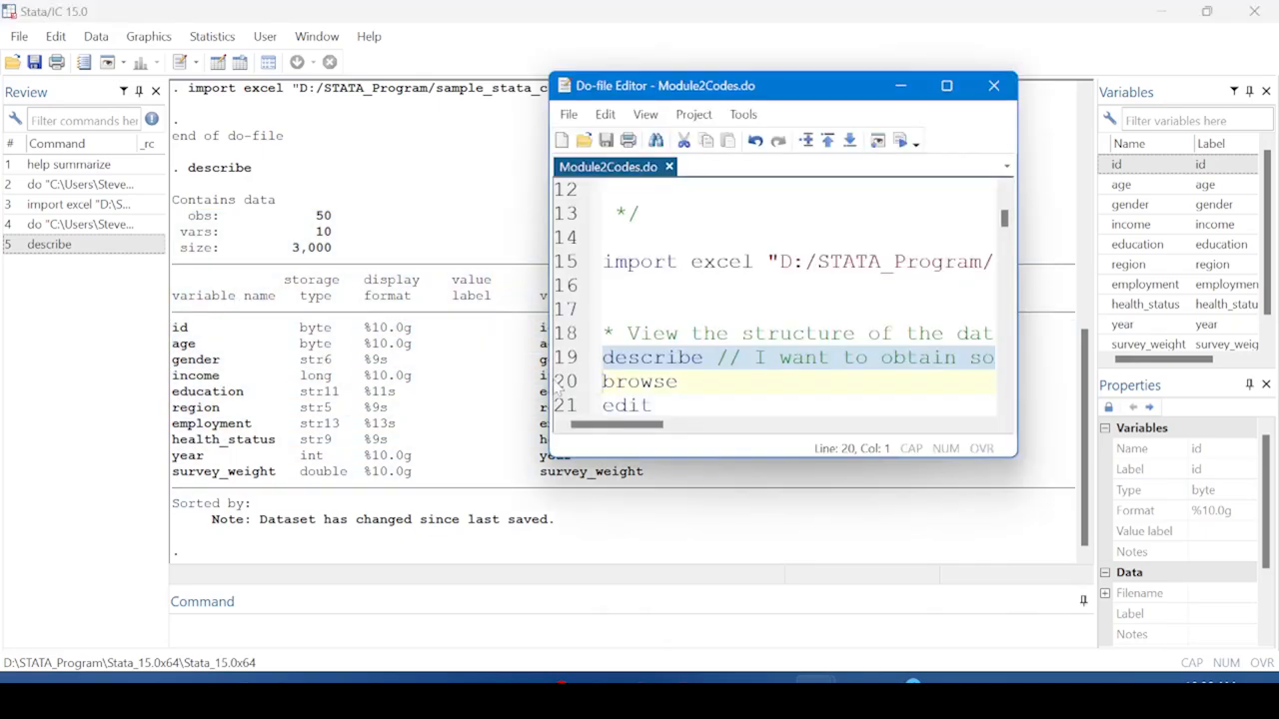
Select the browse command on line 20 of the do-file and run browse from the main Stata window
left_click(557, 385)
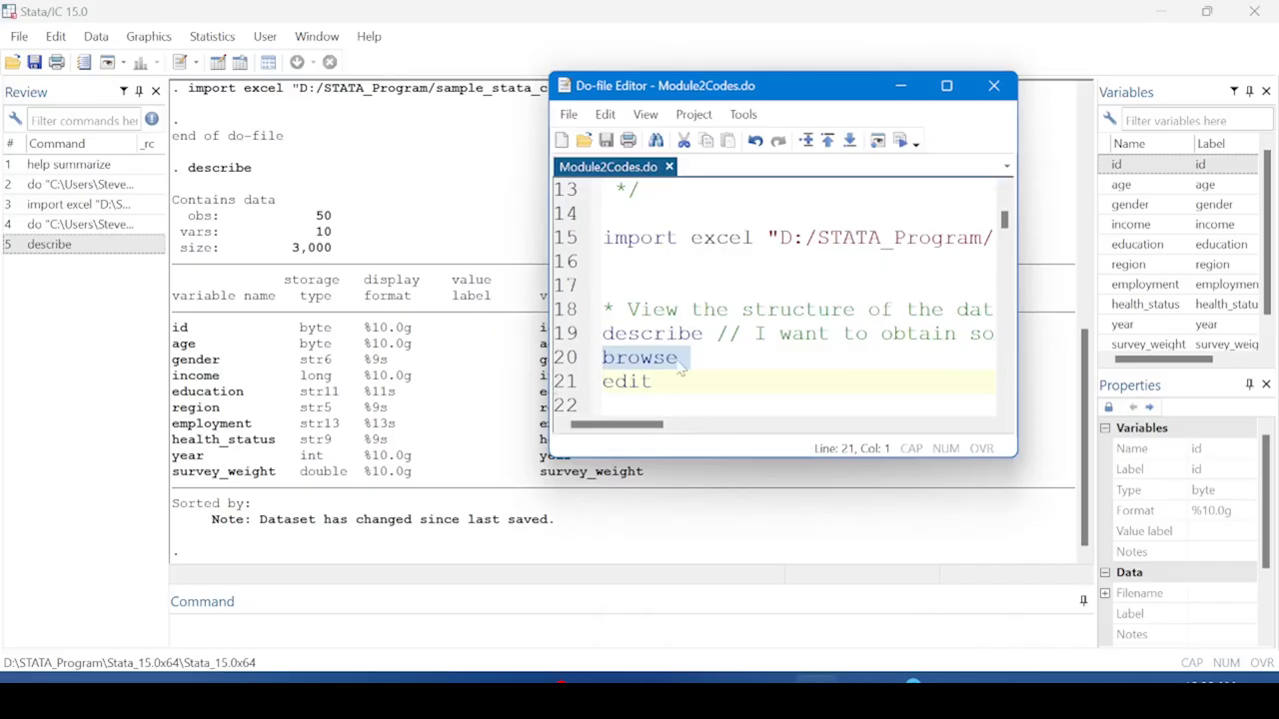
key("ctrl+d")
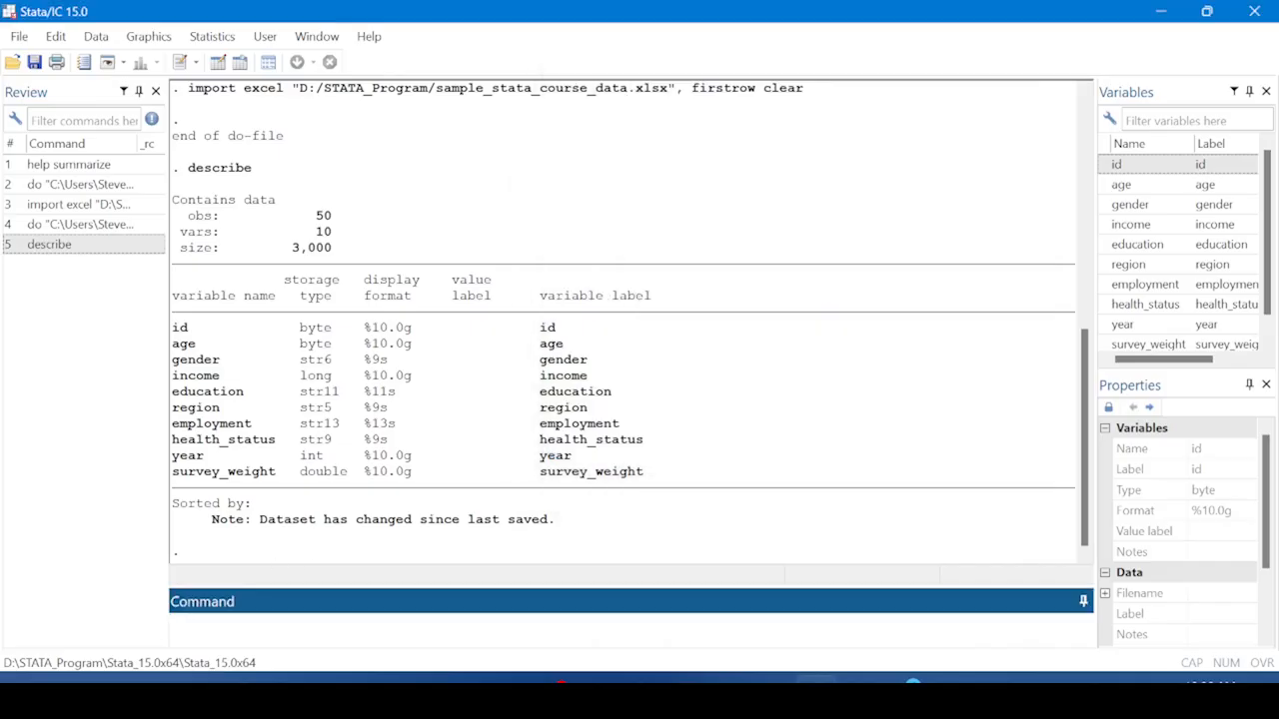
type("browse")
key("Return")
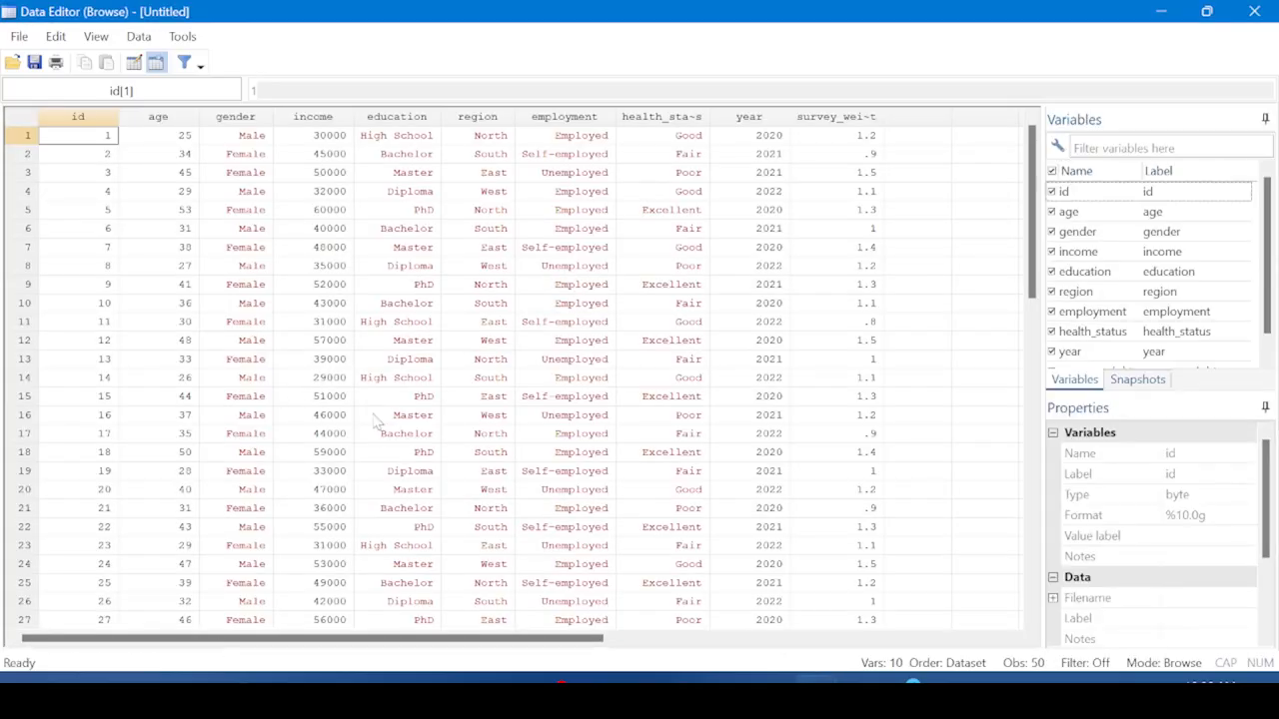
Review each column of the browsed dataset from id through survey_weight, and close the Data Editor
left_click_drag(454, 642, 290, 637)
left_click(78, 117)
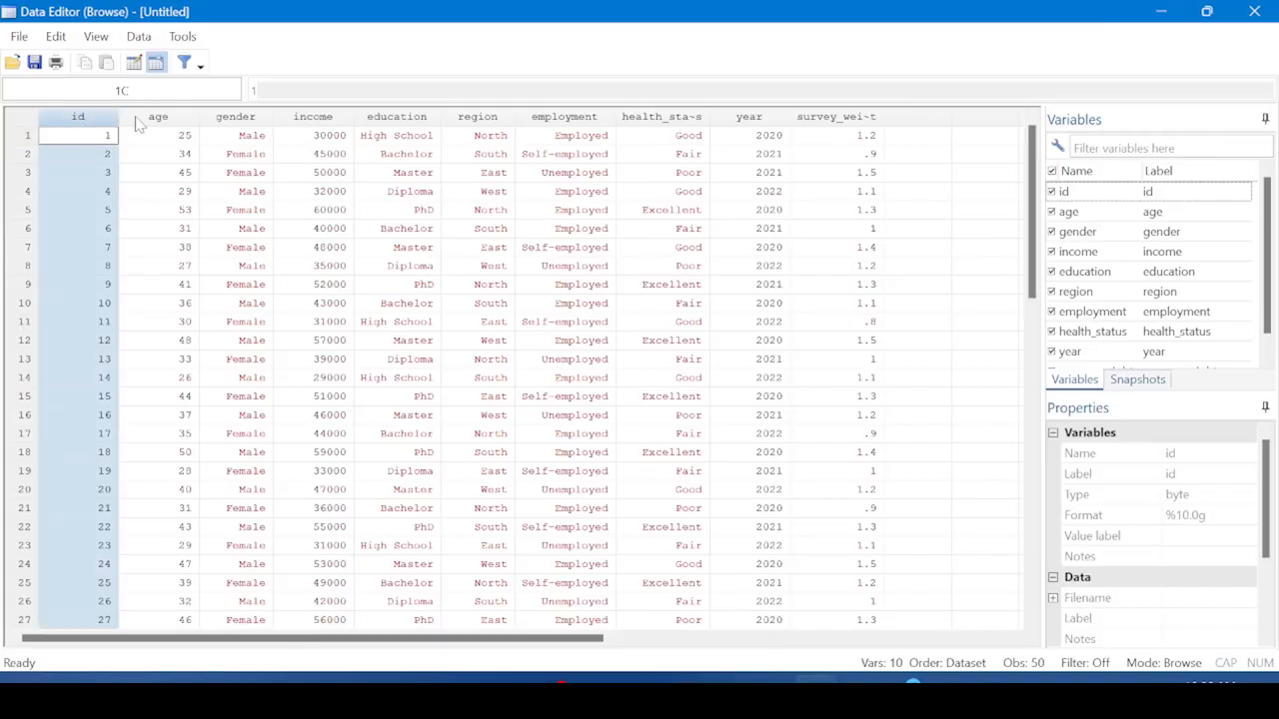
left_click(166, 117)
left_click(245, 119)
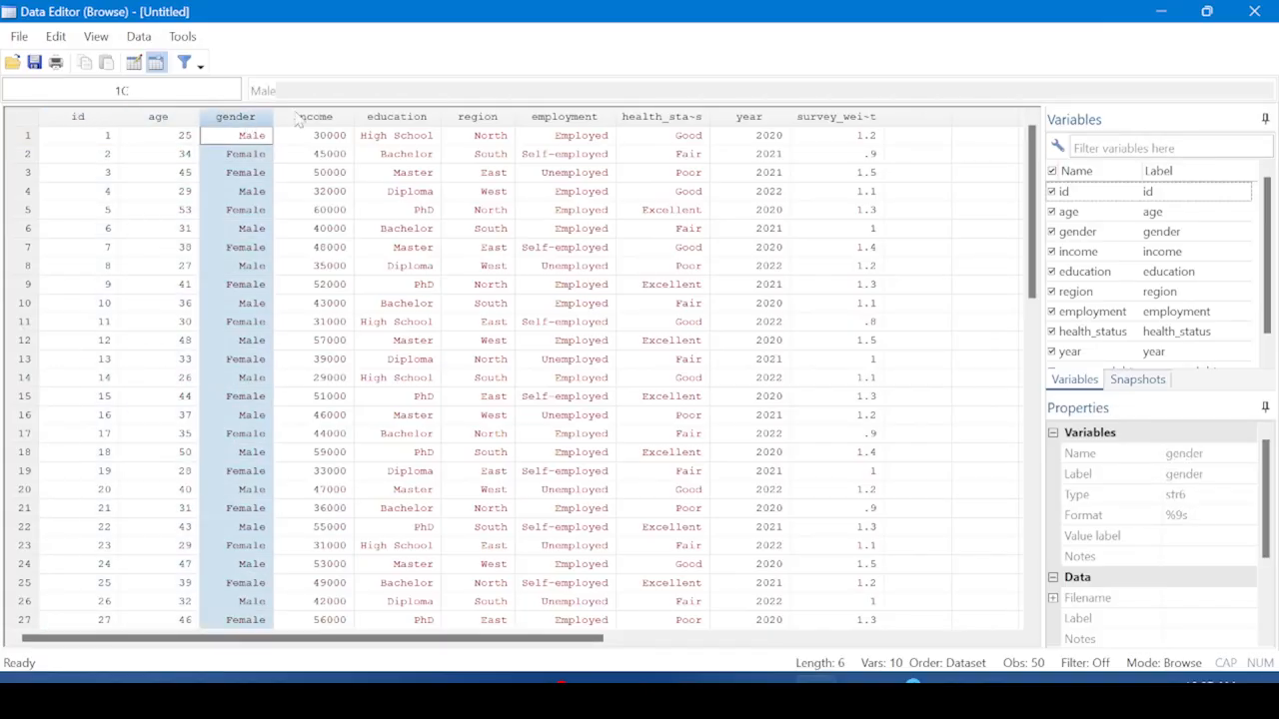
left_click(325, 117)
left_click(410, 117)
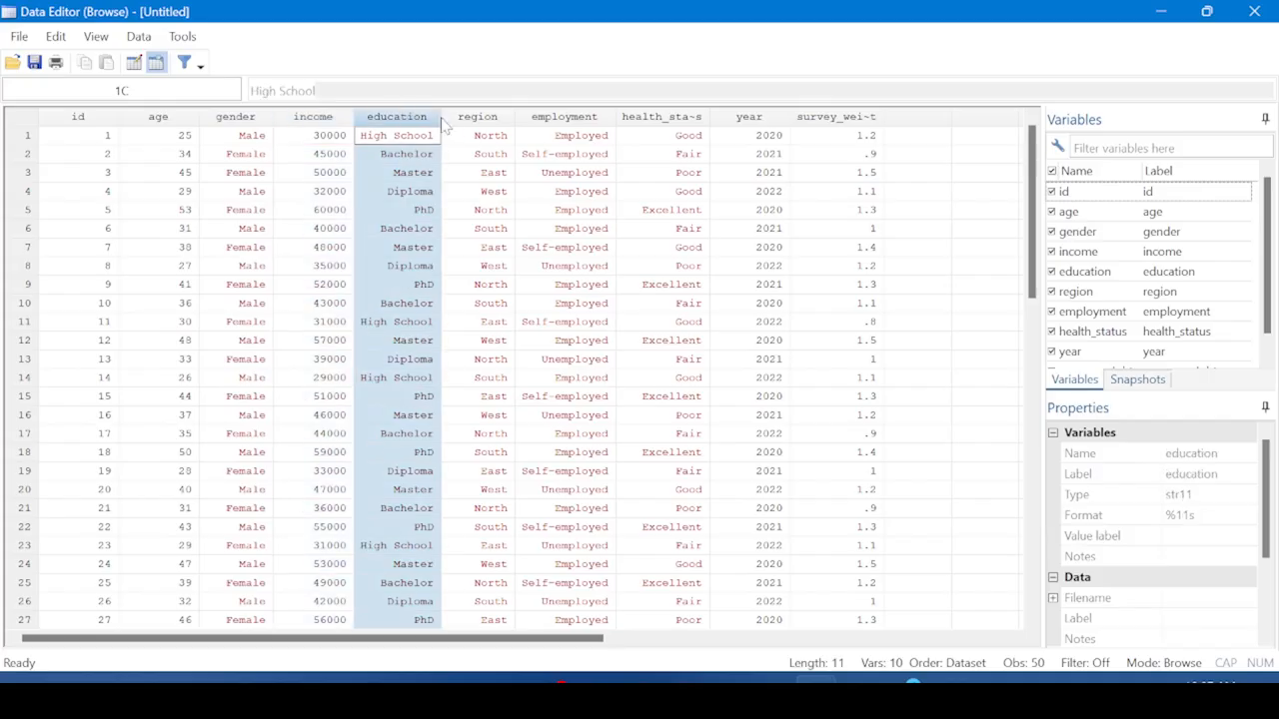
left_click(471, 120)
left_click(561, 117)
left_click(662, 117)
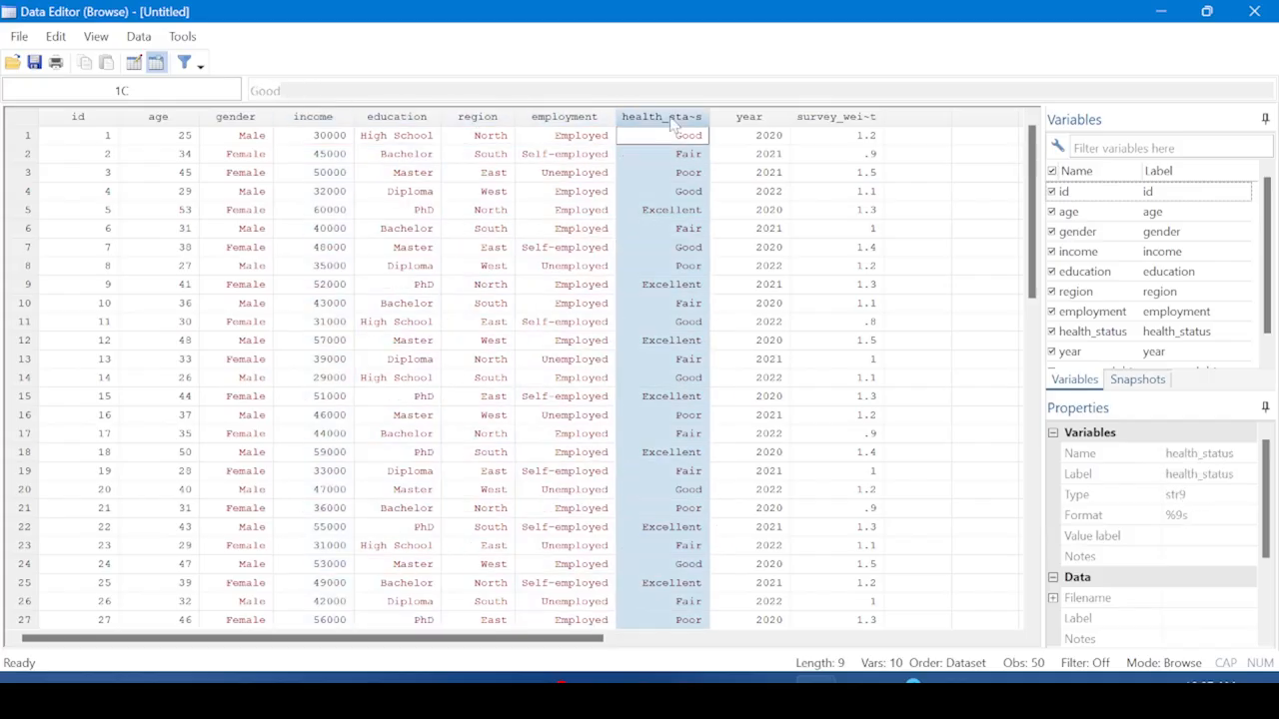
left_click(742, 118)
left_click(833, 118)
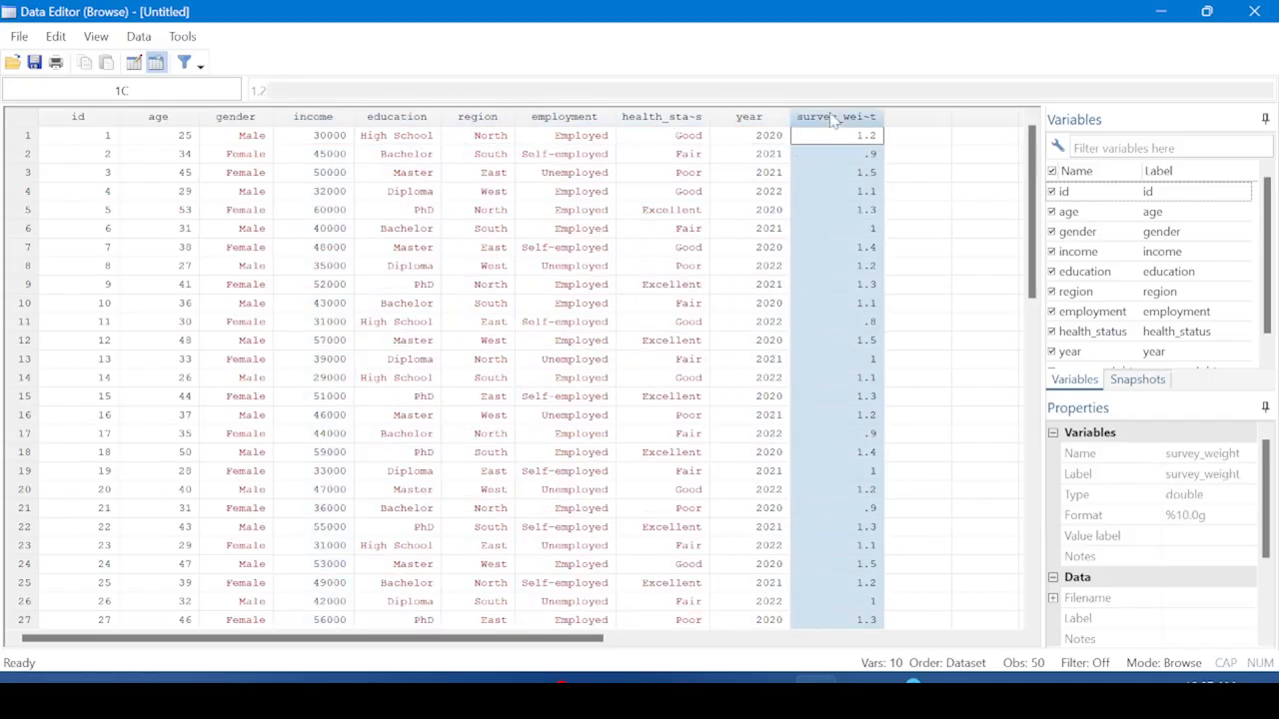
left_click(1255, 11)
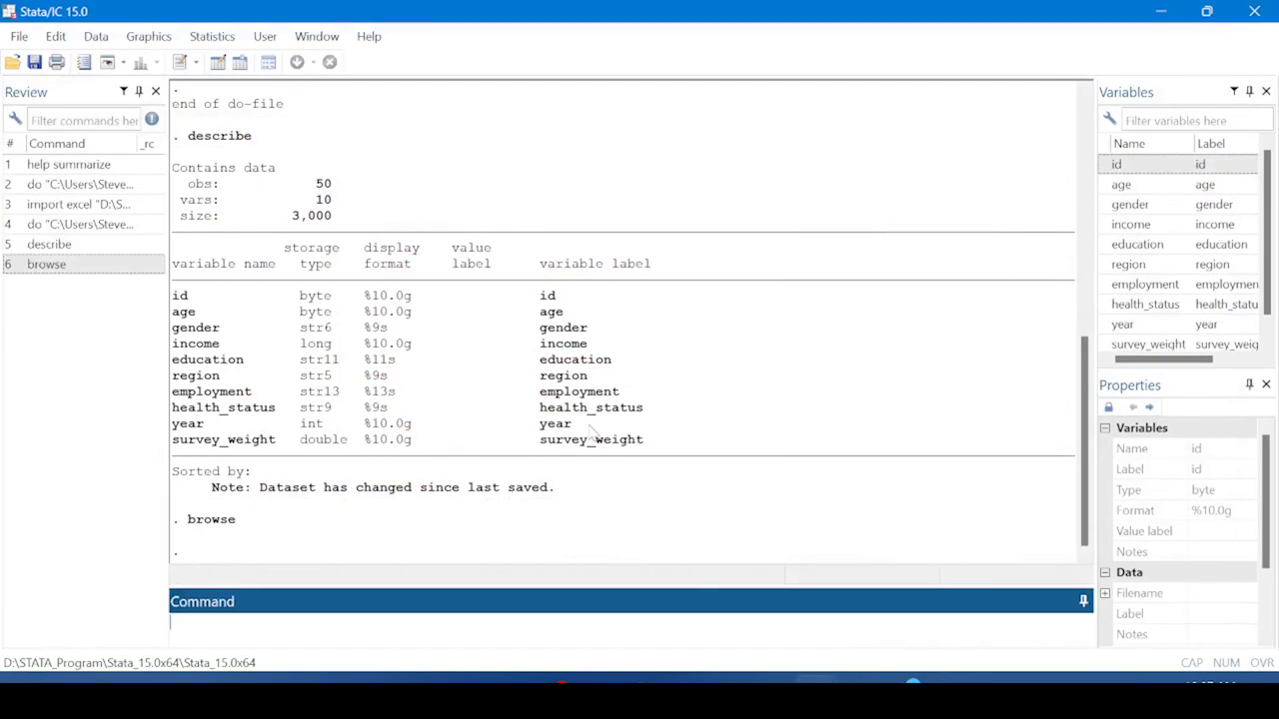
Run the edit command on line 21 of the Module2Codes.do do-file to open the dataset for editing
mouse_move(912, 695)
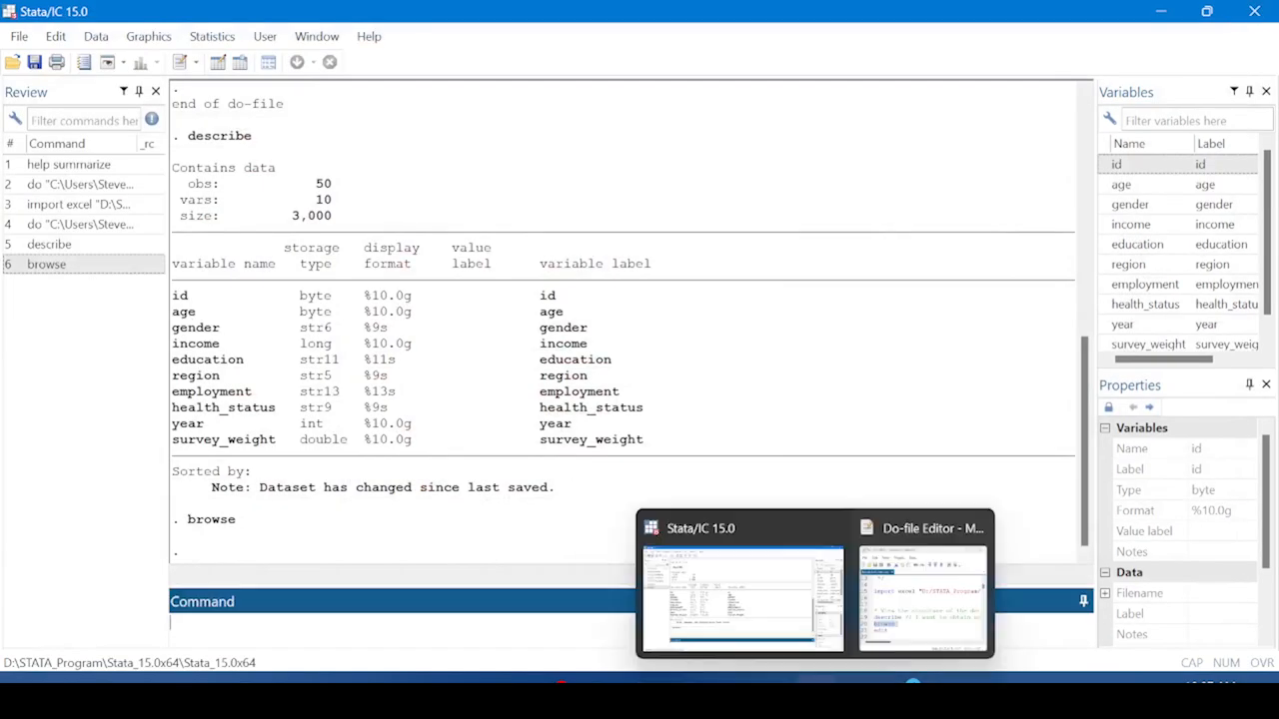
left_click(900, 587)
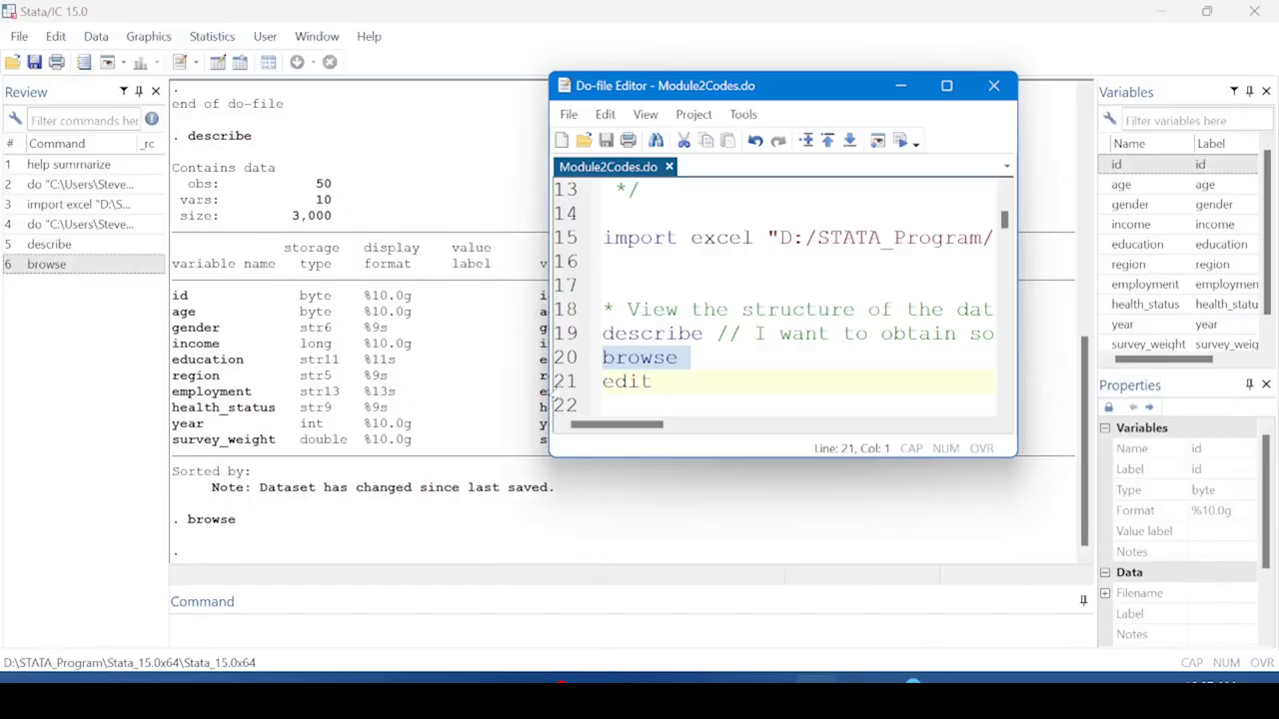
left_click(557, 384)
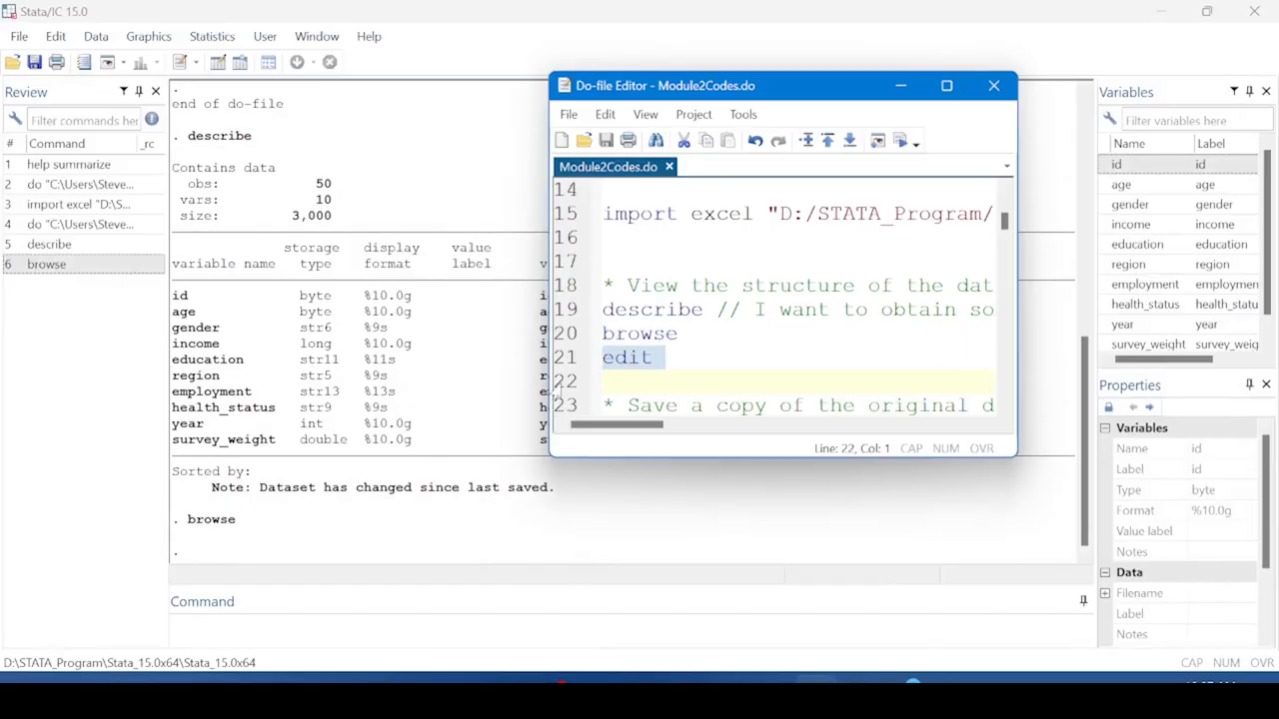
left_click(901, 142)
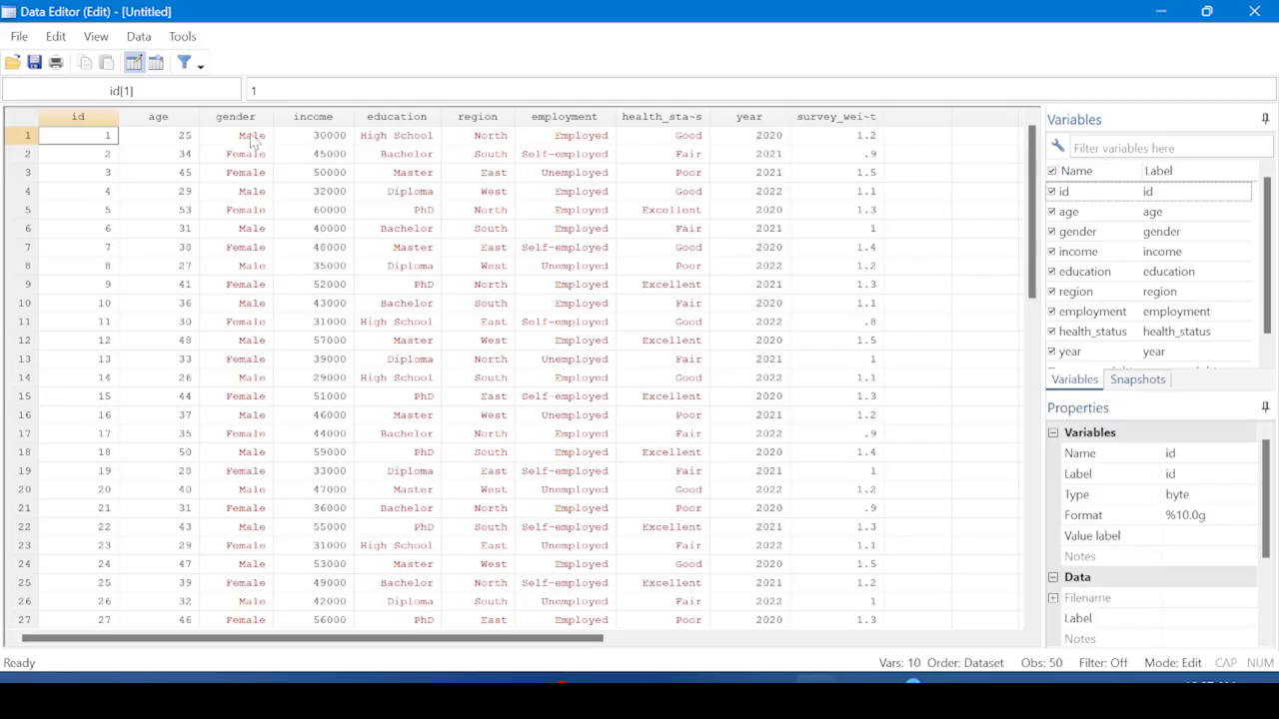
Set the age value in row 4 to 30 and close the Data Editor
left_click(186, 195)
double_click(183, 193)
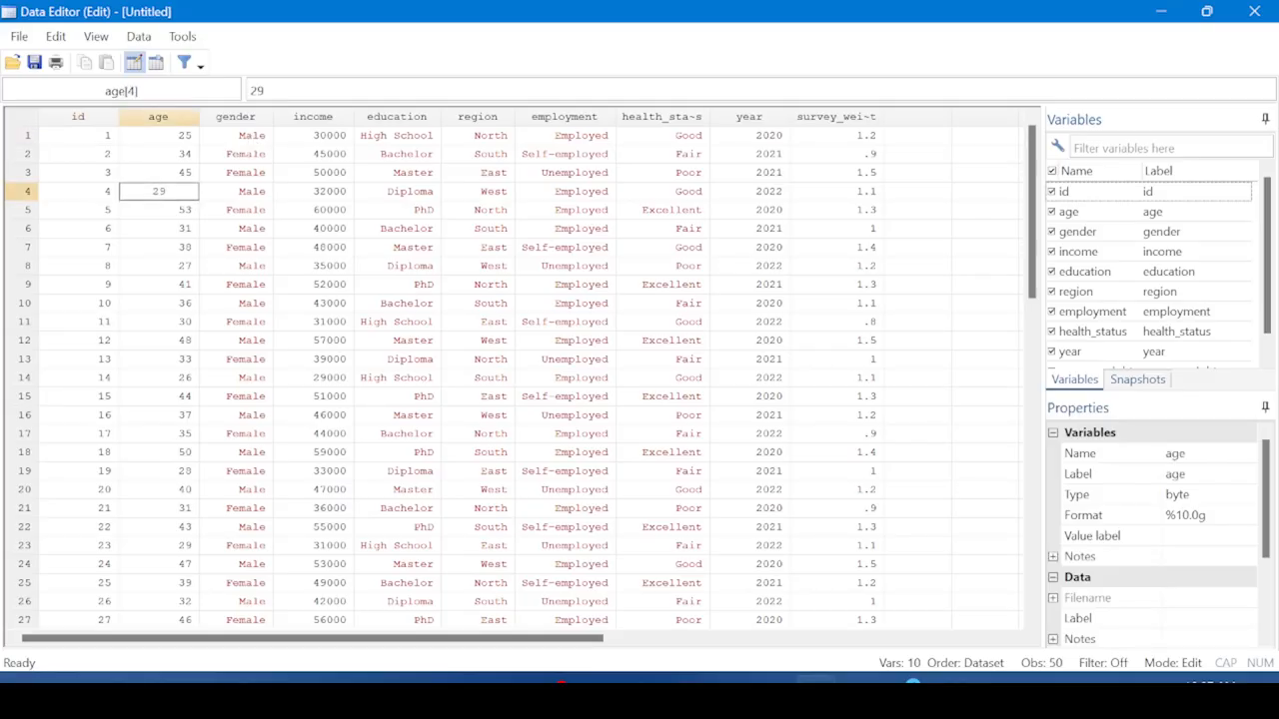
key("BackSpace")
key("BackSpace")
type("30")
key("Return")
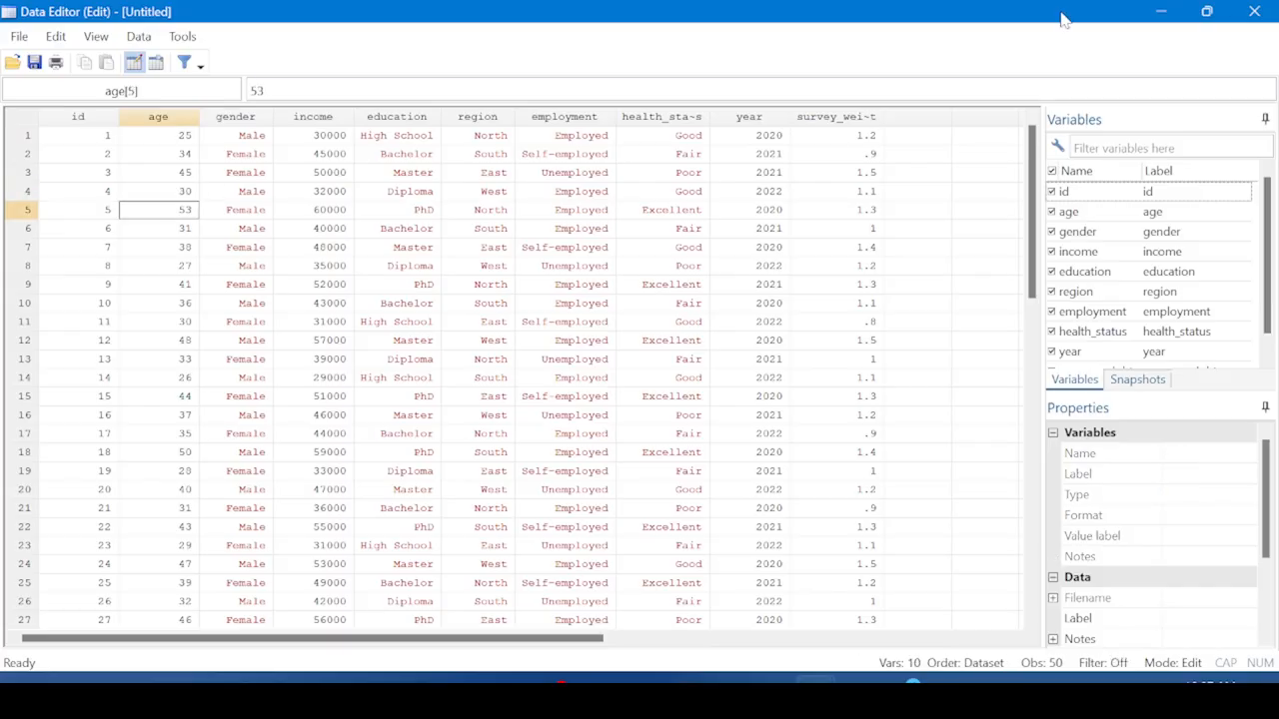
left_click(1255, 11)
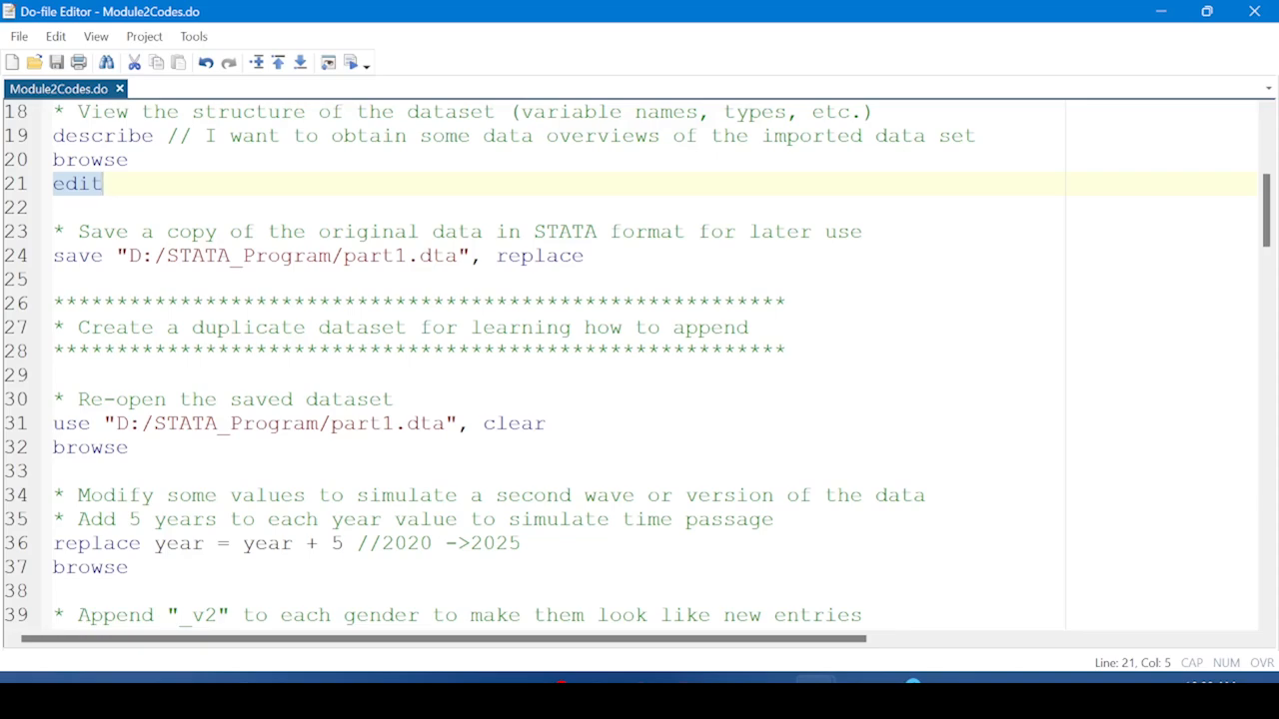
Select the save command on line 24 of the do-file and look through the files in the D:\STATA_Program folder
left_click(54, 280)
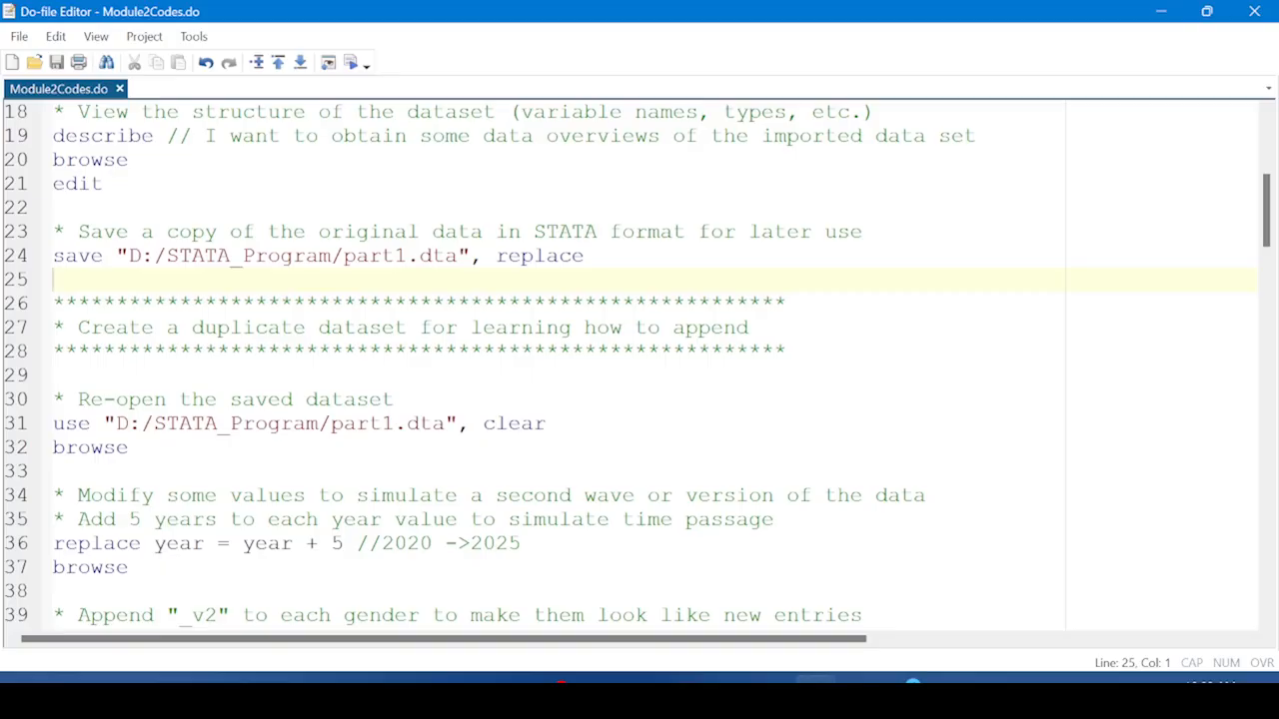
left_click(2, 263)
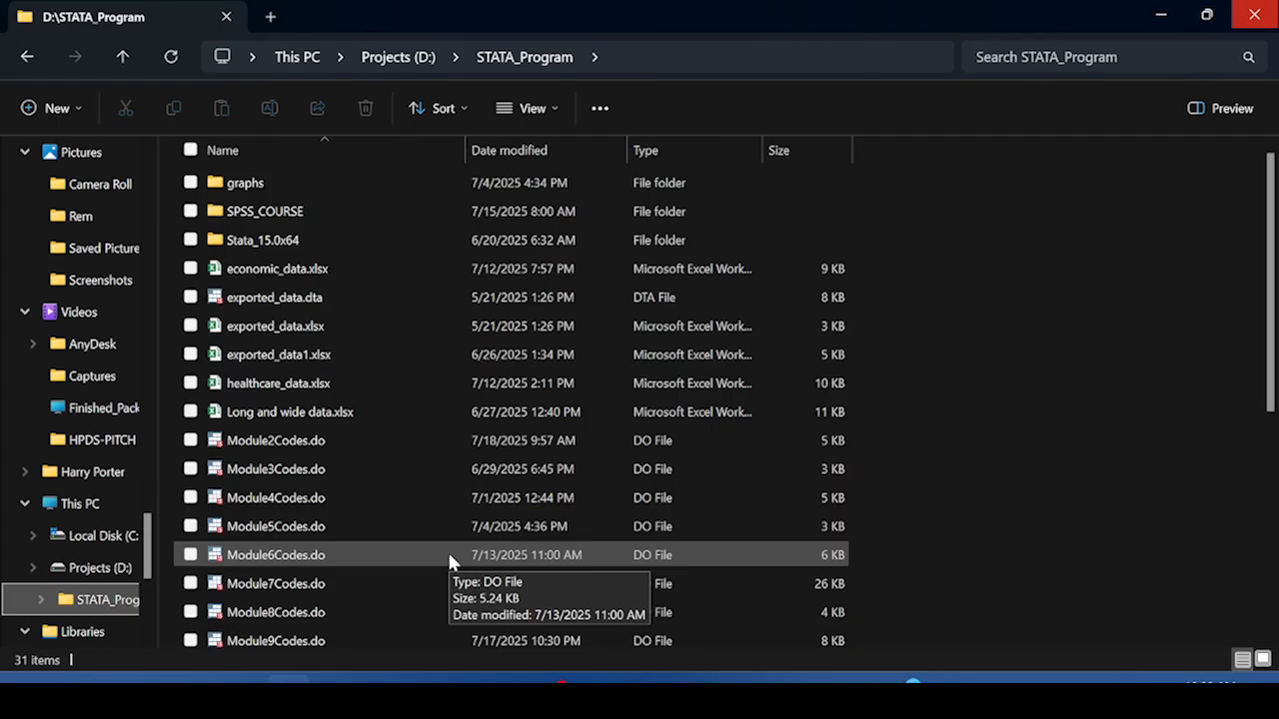
scroll(449, 559, "down", 5)
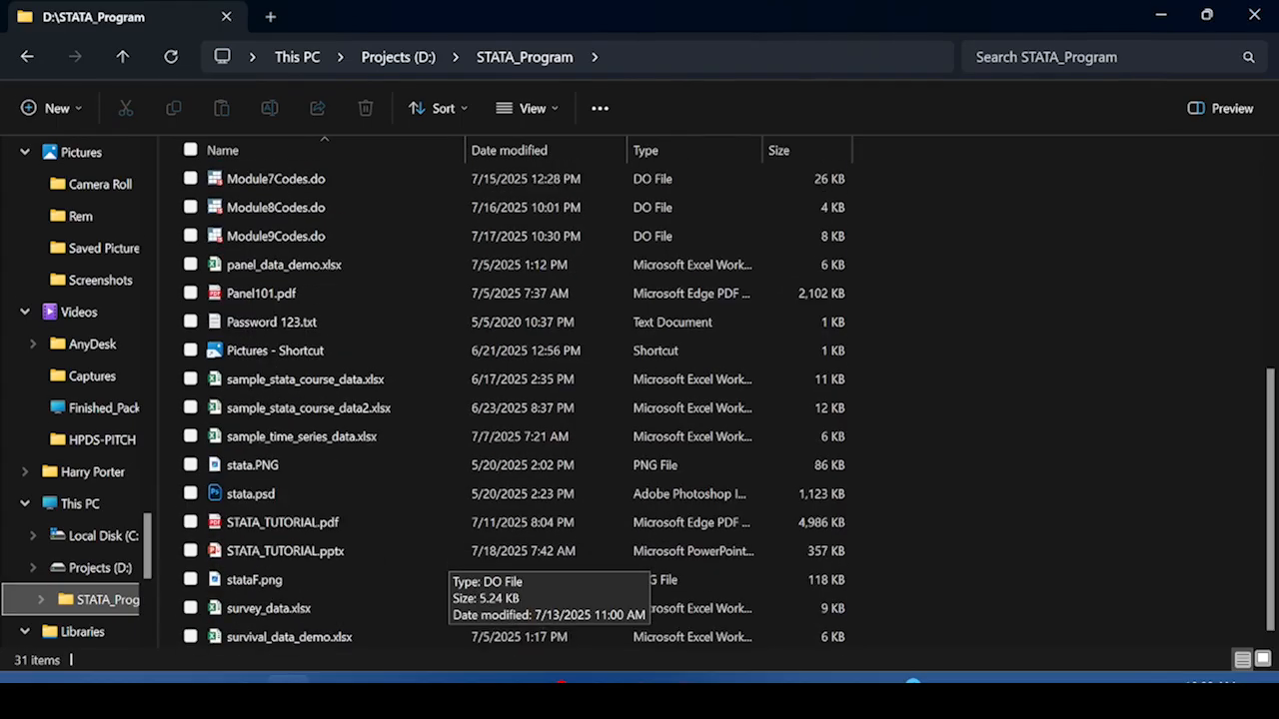
scroll(449, 560, "up", 3)
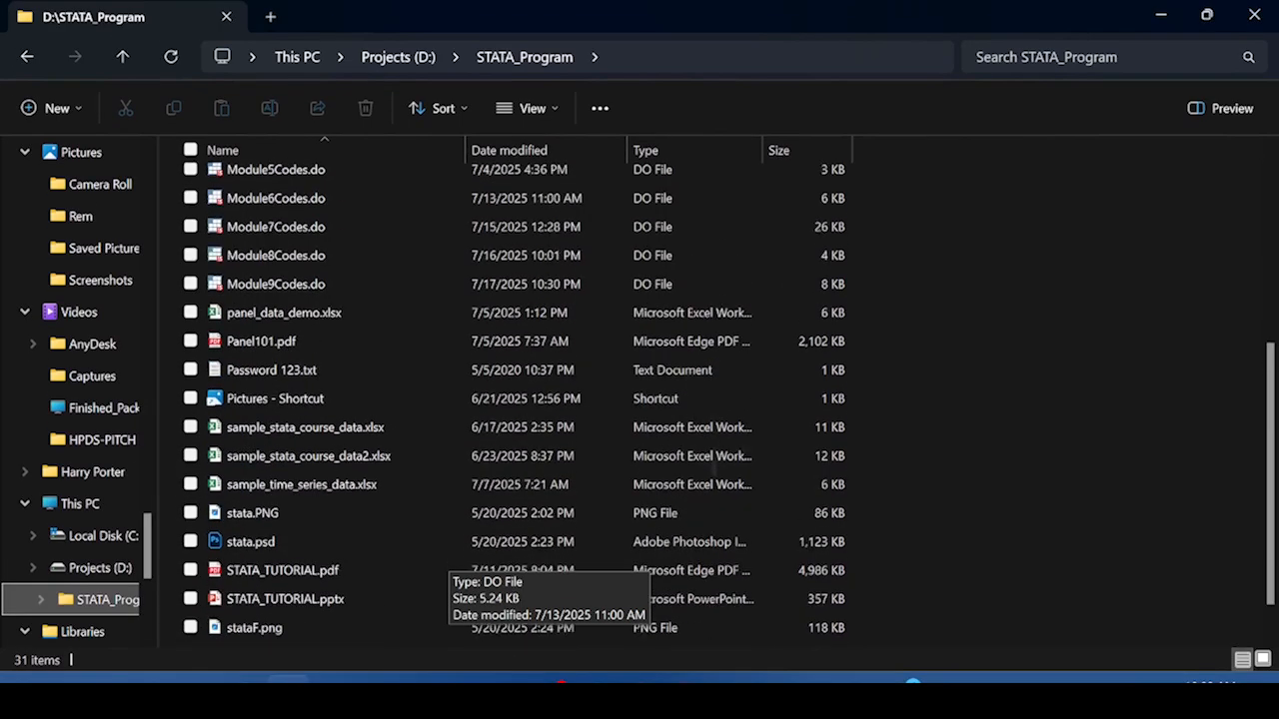
scroll(449, 559, "up", 3)
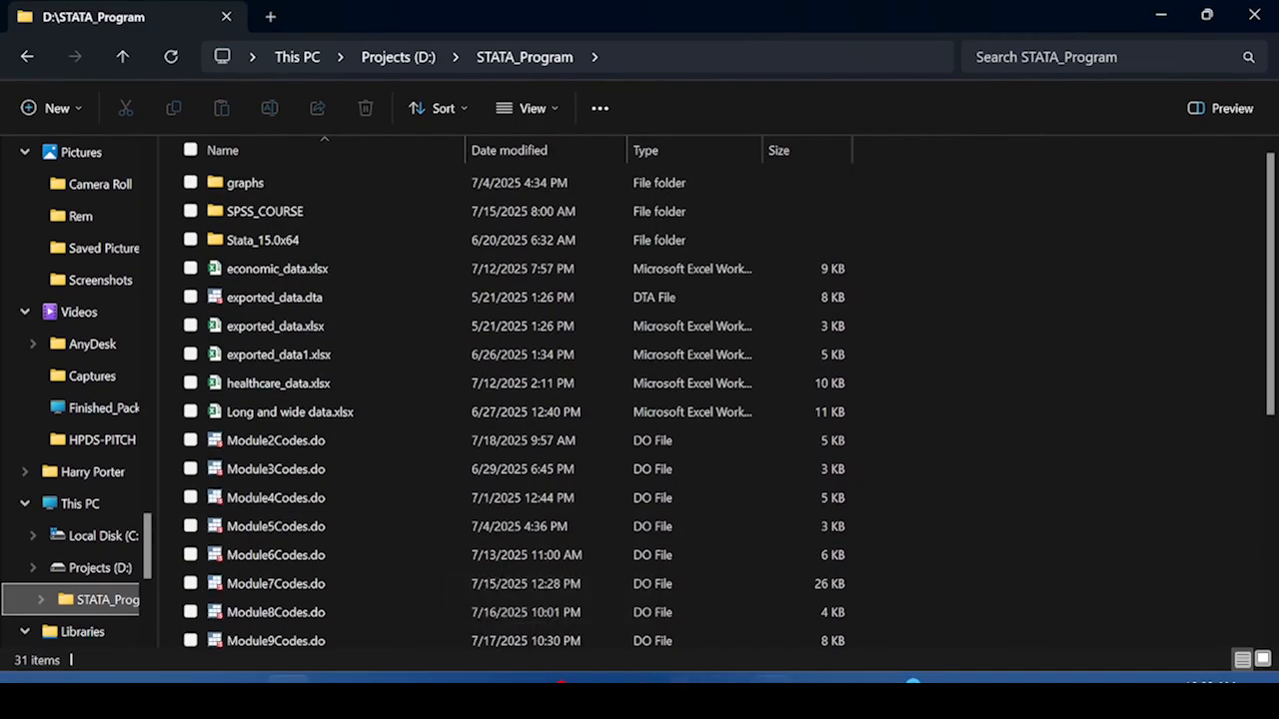
Return to the do-file and run line 24 to save the dataset as D:/STATA_Program/part1.dta with the replace option
mouse_move(816, 683)
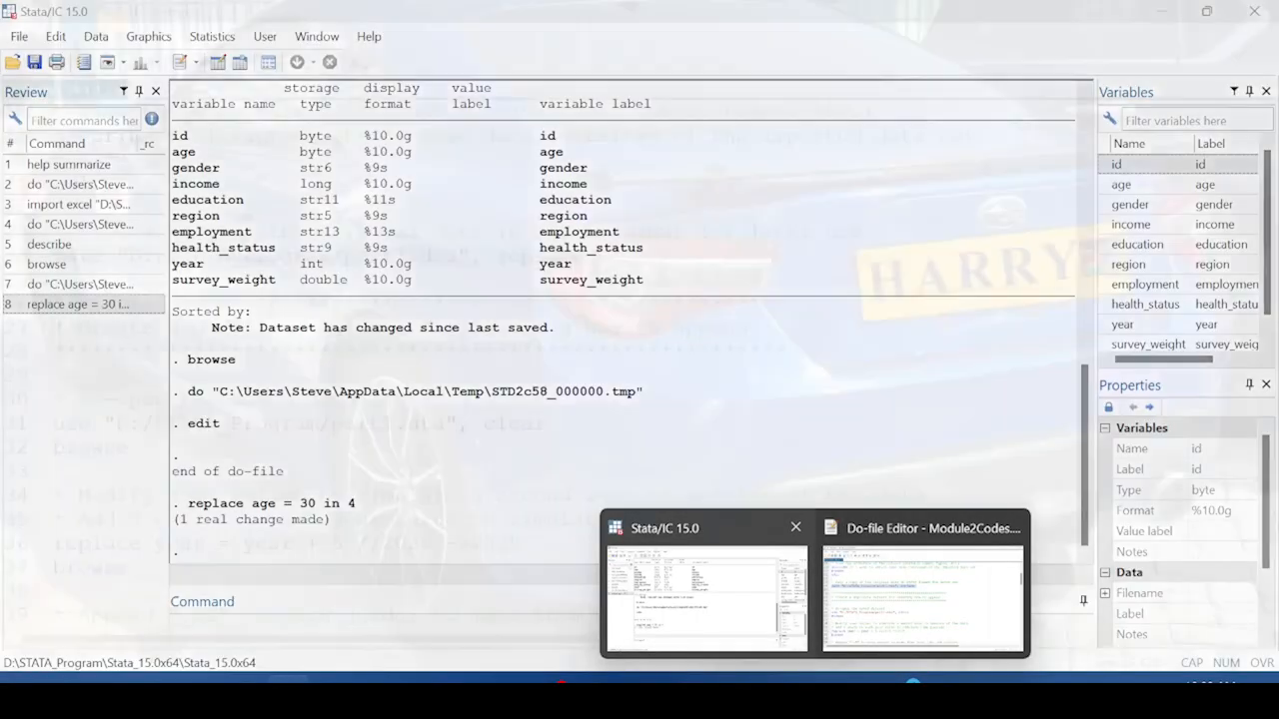
mouse_move(922, 598)
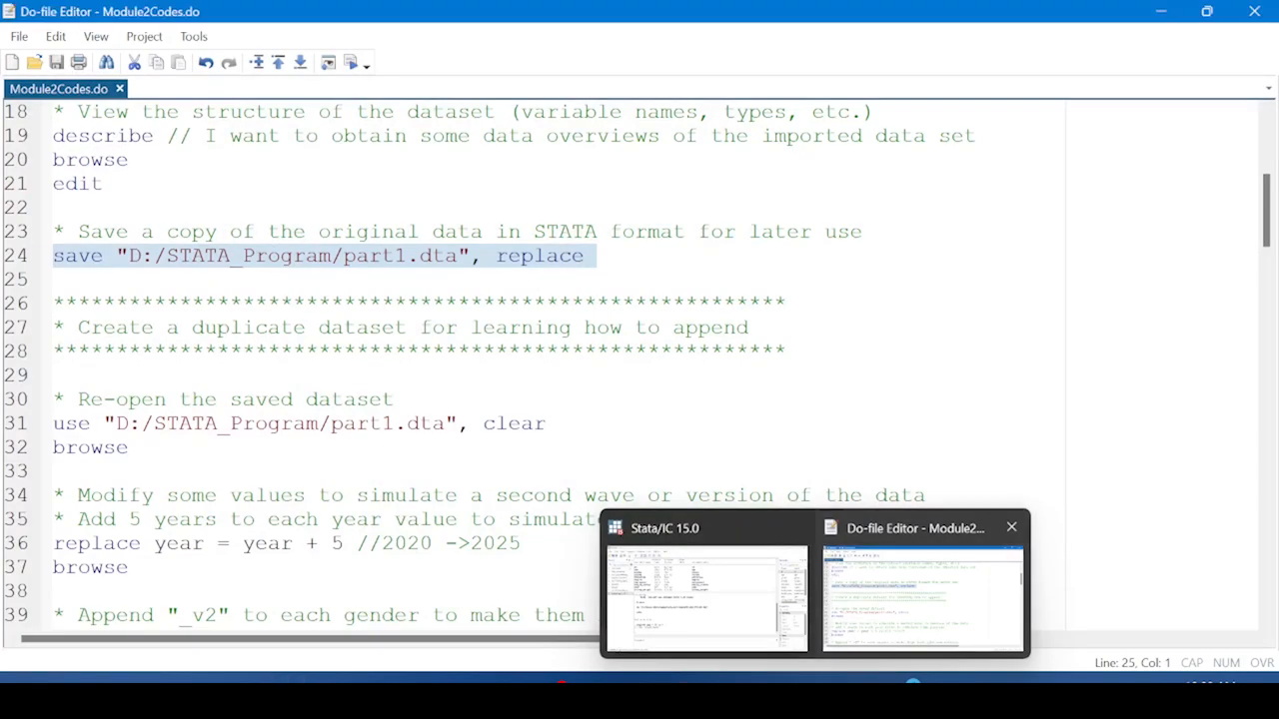
left_click(922, 597)
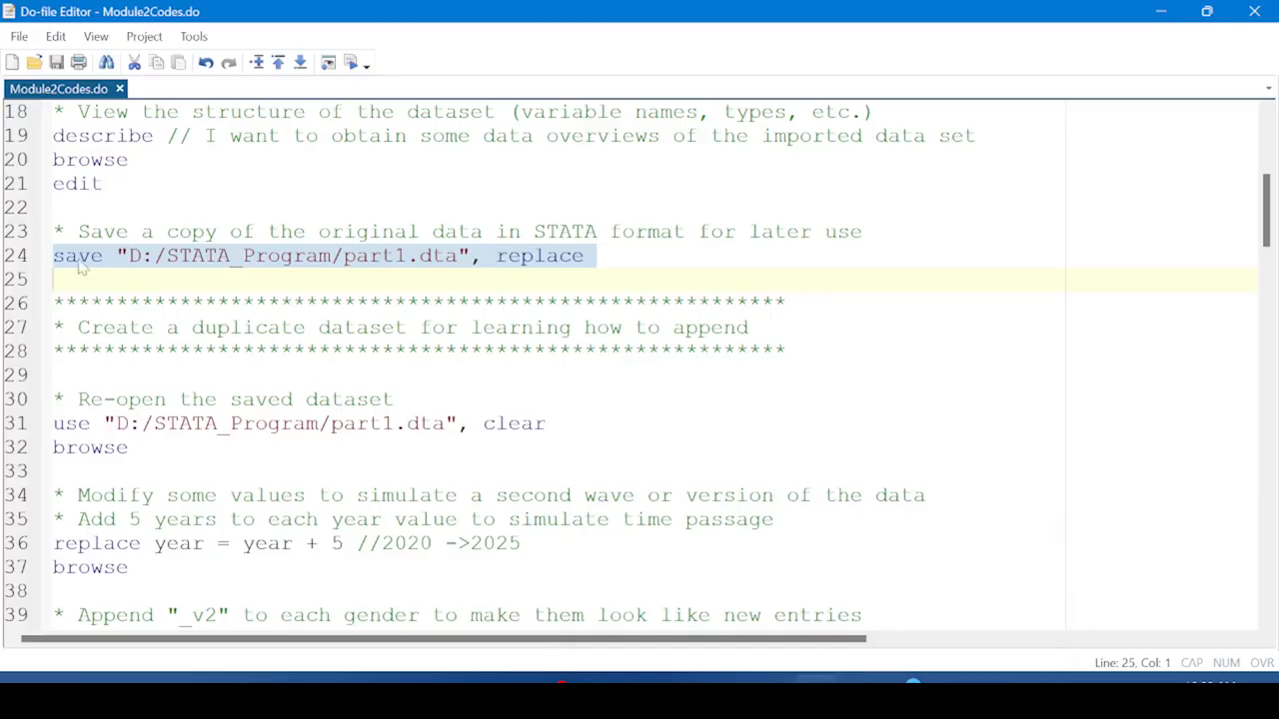
left_click(352, 63)
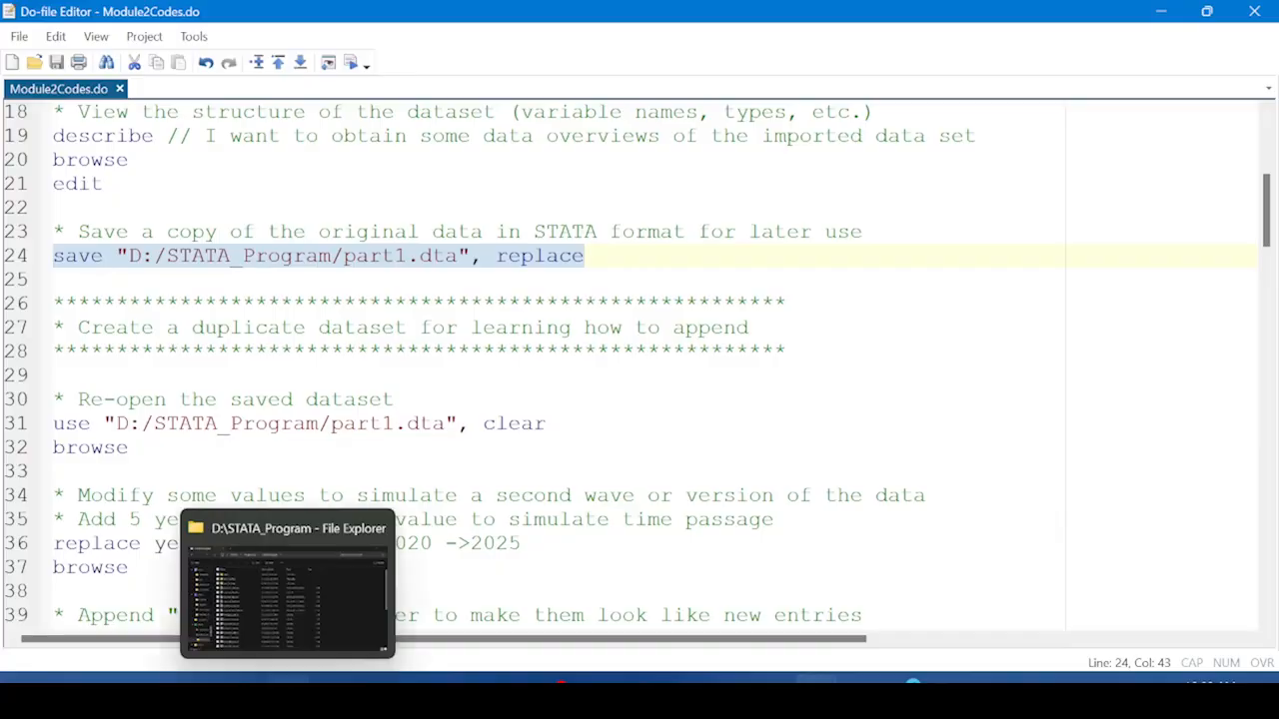
Check the D:\STATA_Program folder for the saved part1.dta file and return to the do-file
left_click(289, 696)
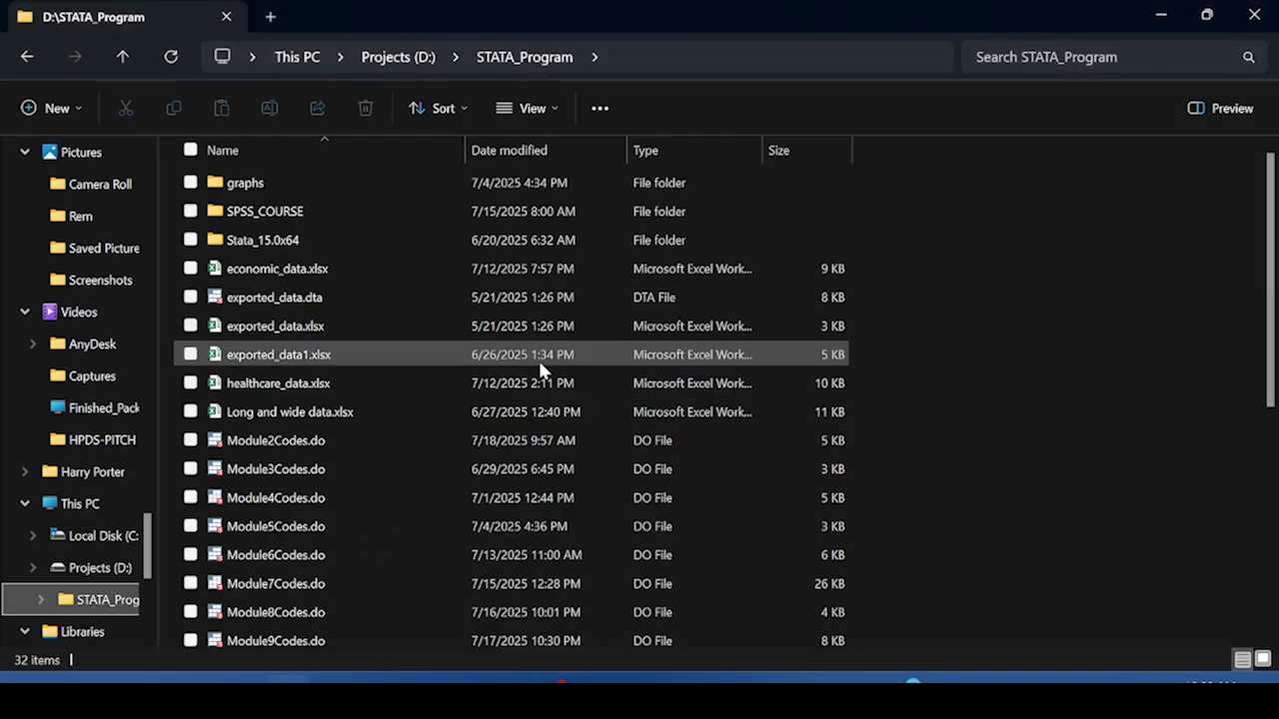
scroll(540, 364, "down", 5)
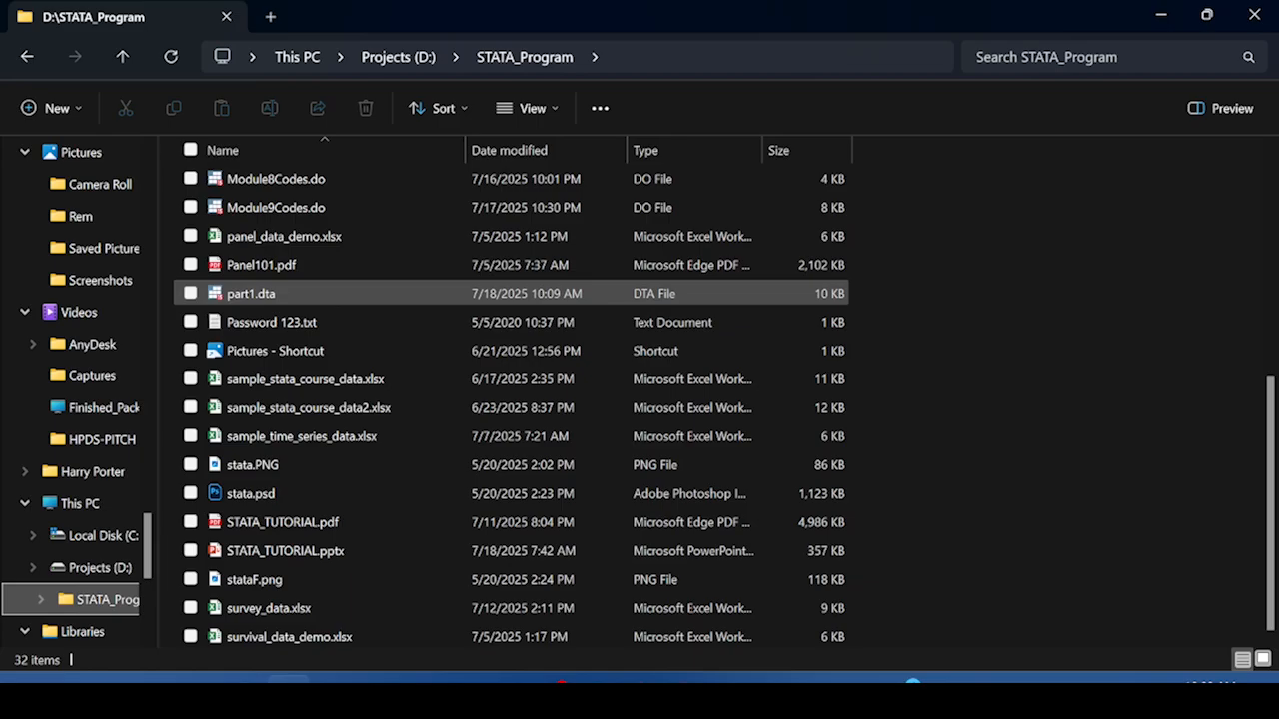
key("alt+Tab")
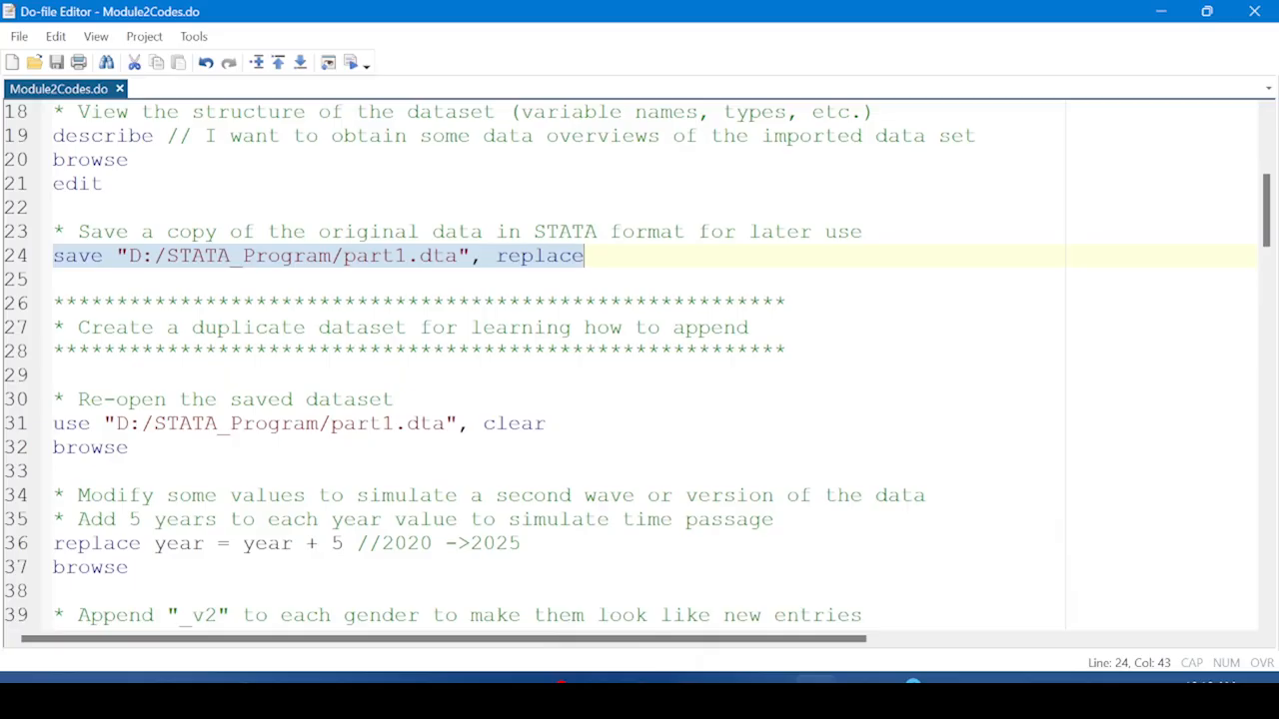
Re-open part1.dta with the use command and clear option on line 31, and browse the dataset with line 32
left_click(10, 427)
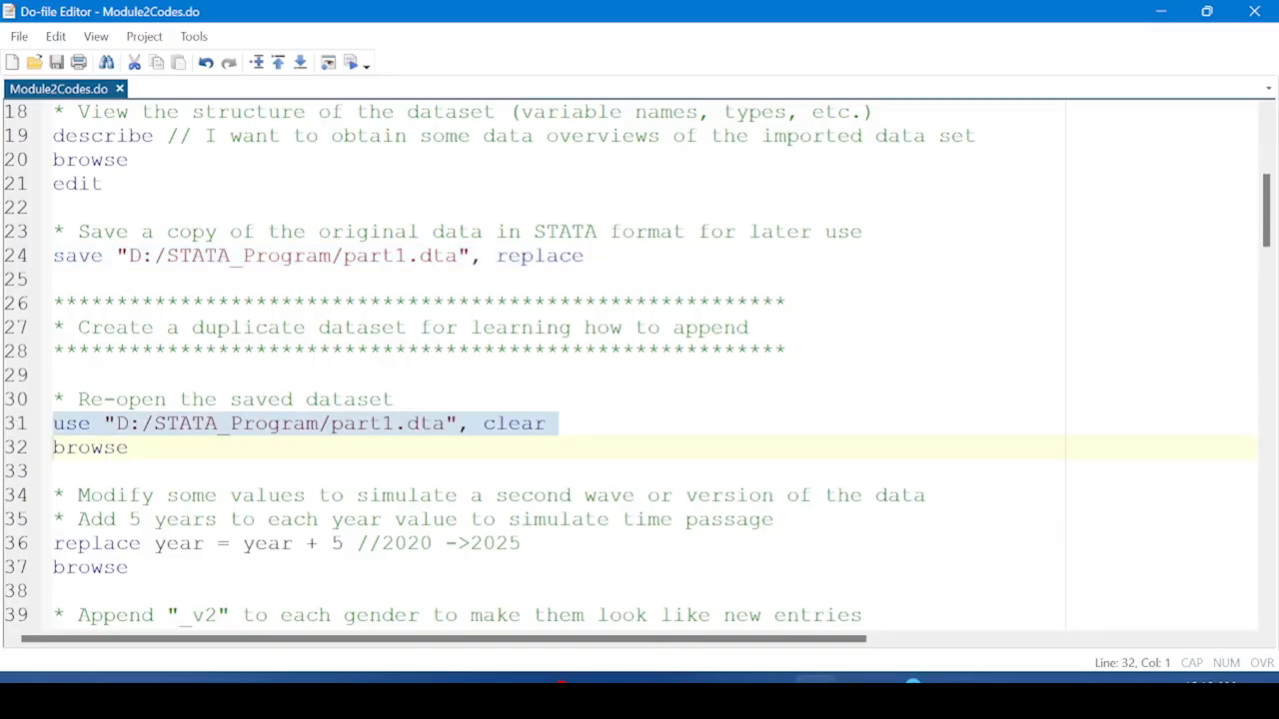
left_click(352, 66)
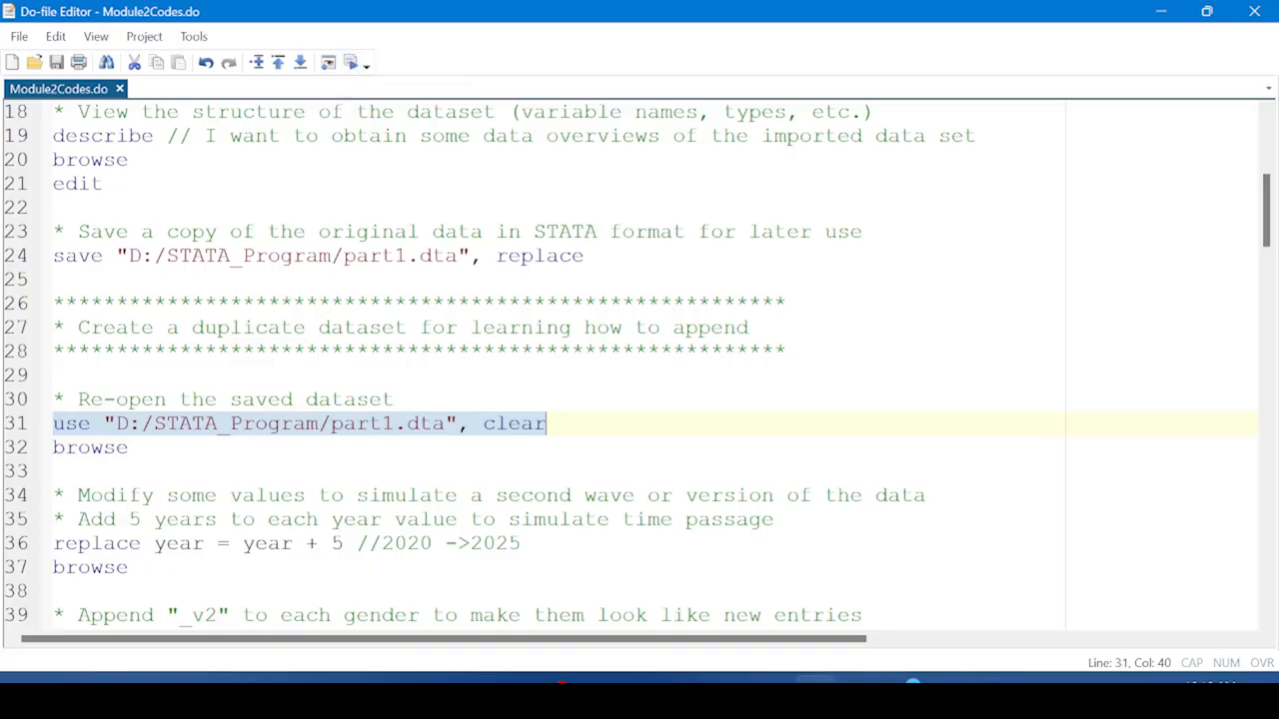
left_click(10, 456)
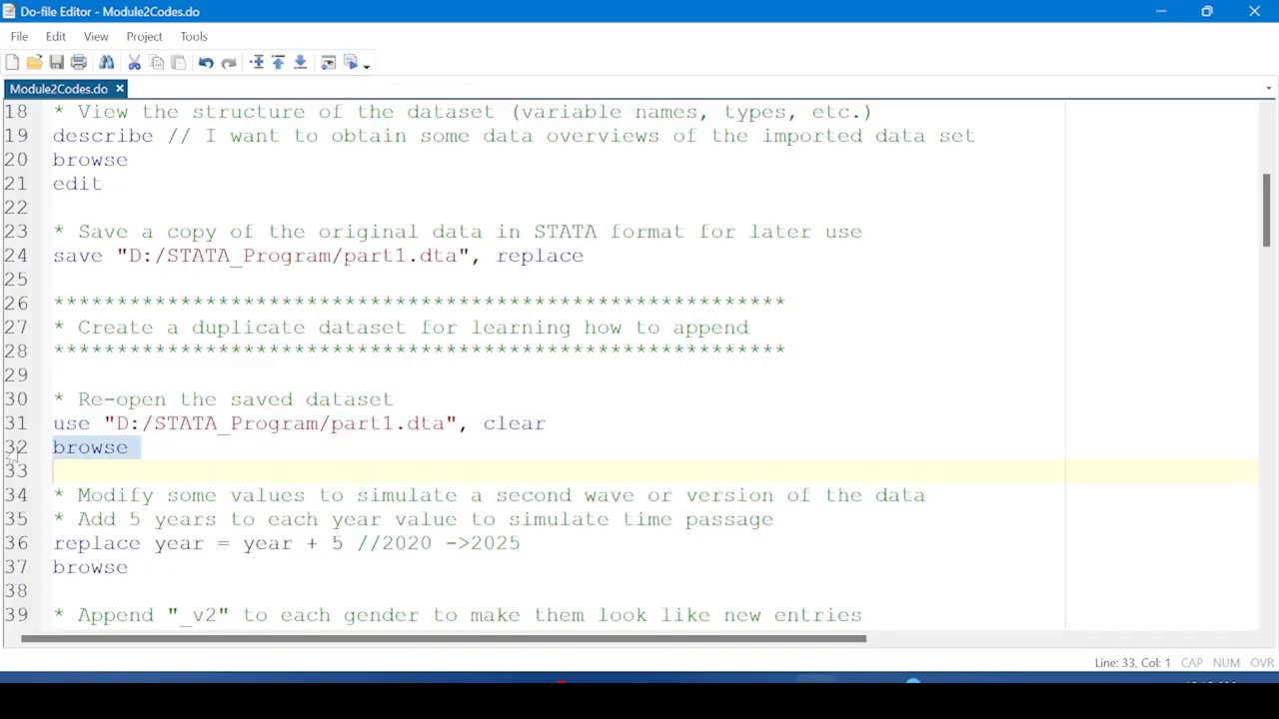
left_click(355, 71)
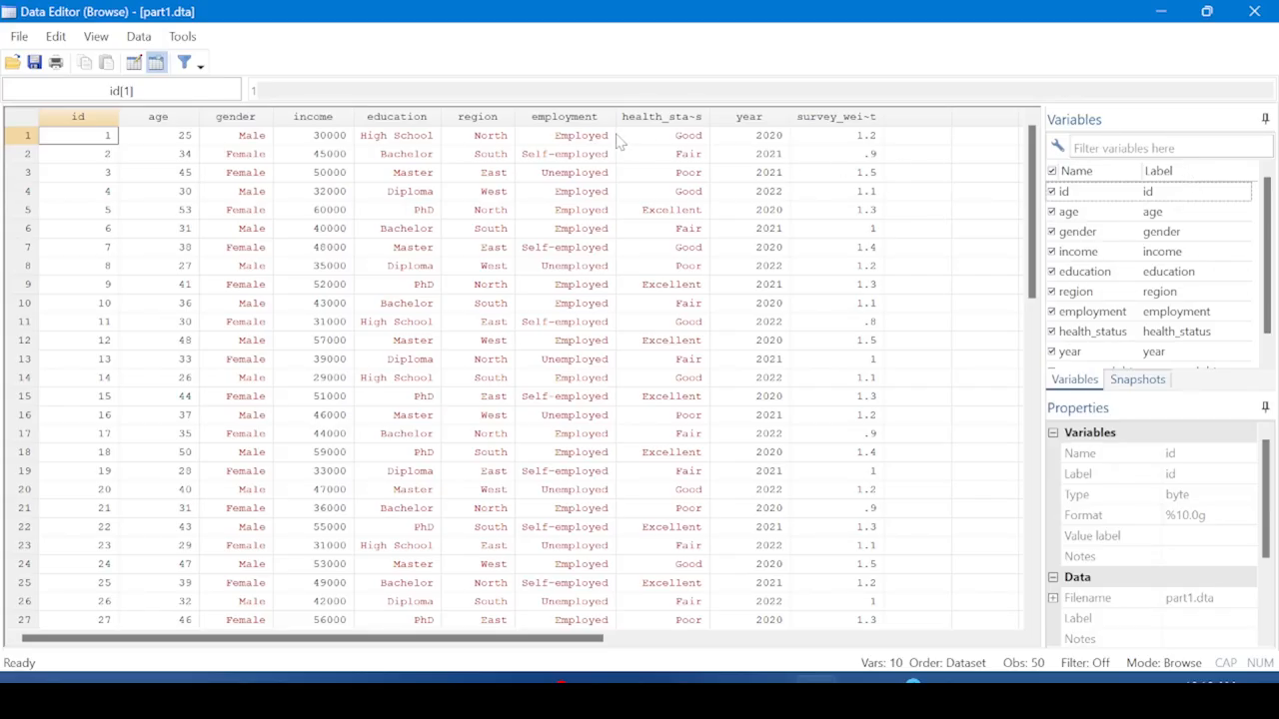
left_click(1254, 11)
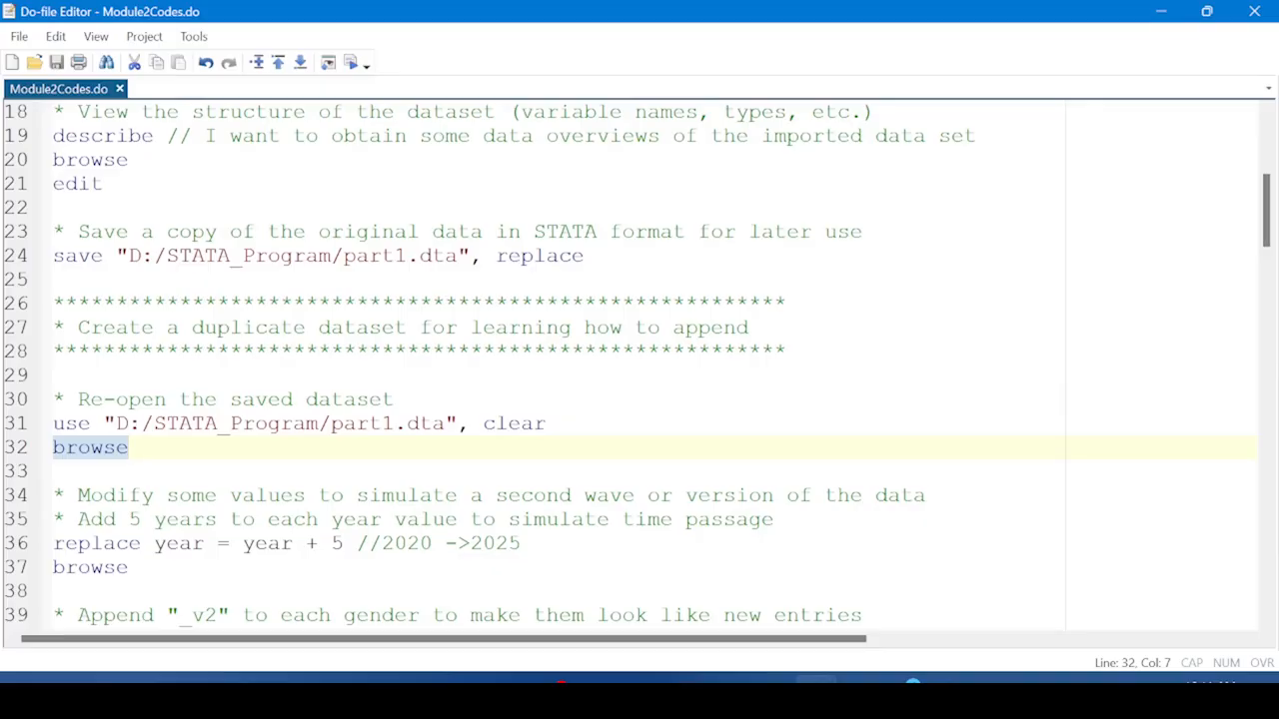
Browse part1.dta again with line 32, inspect the year column, and close the Data Editor
scroll(637, 362, "down", 4)
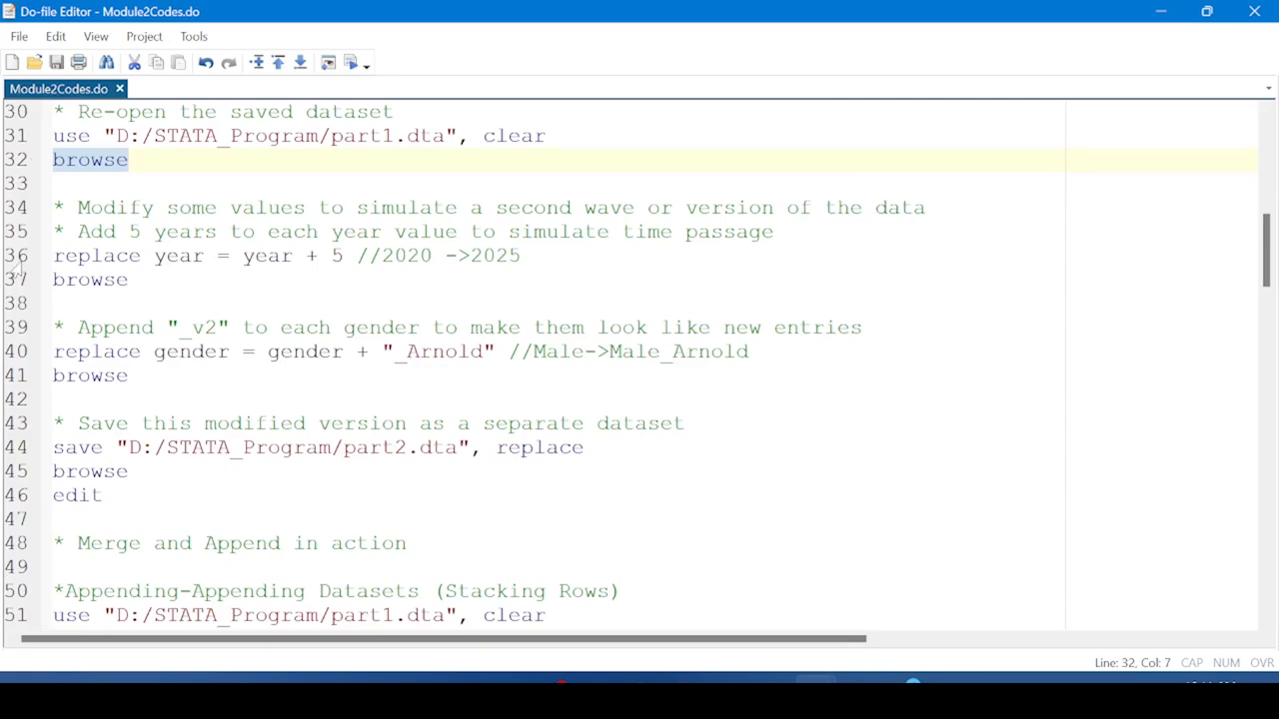
left_click(17, 262)
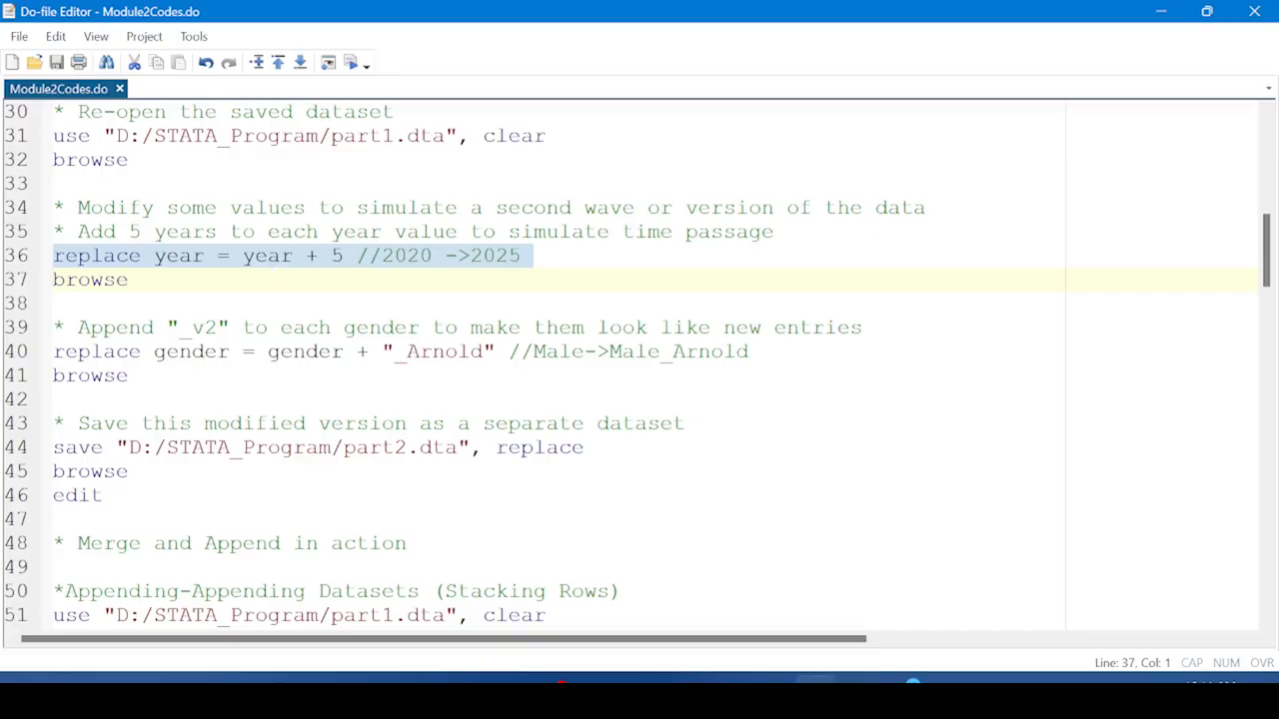
left_click(20, 162)
left_click(352, 64)
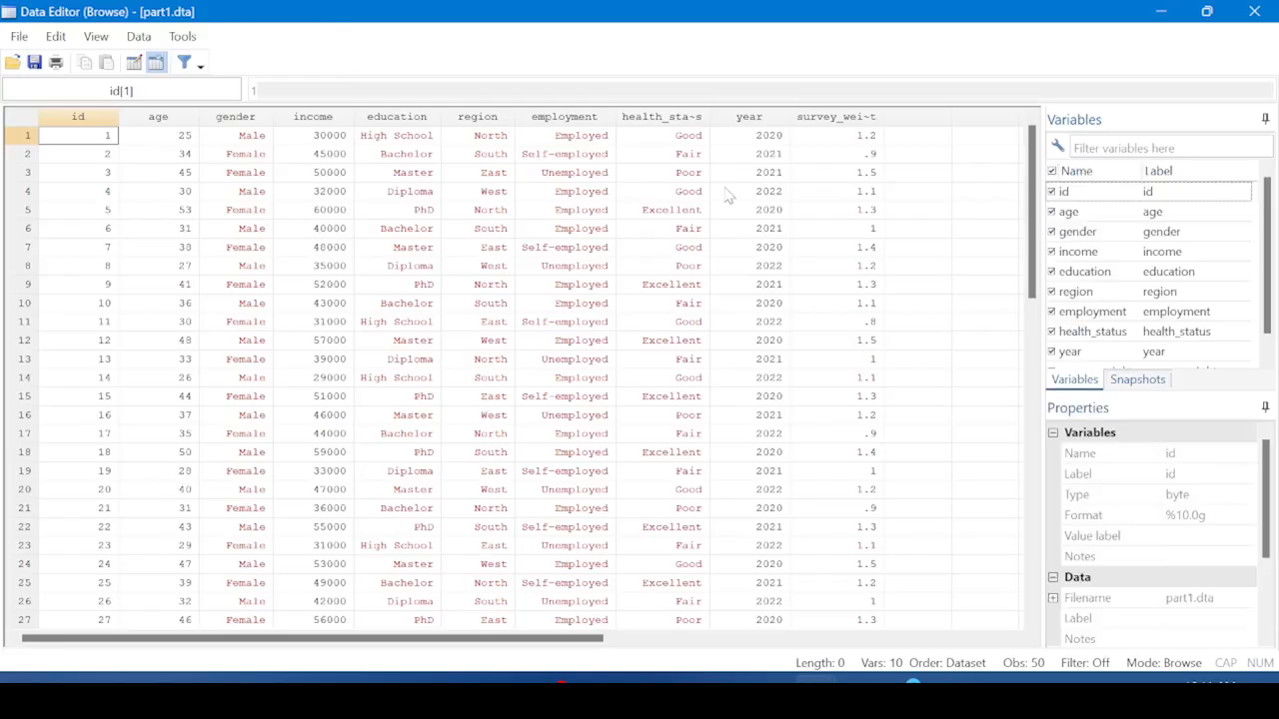
left_click(781, 138)
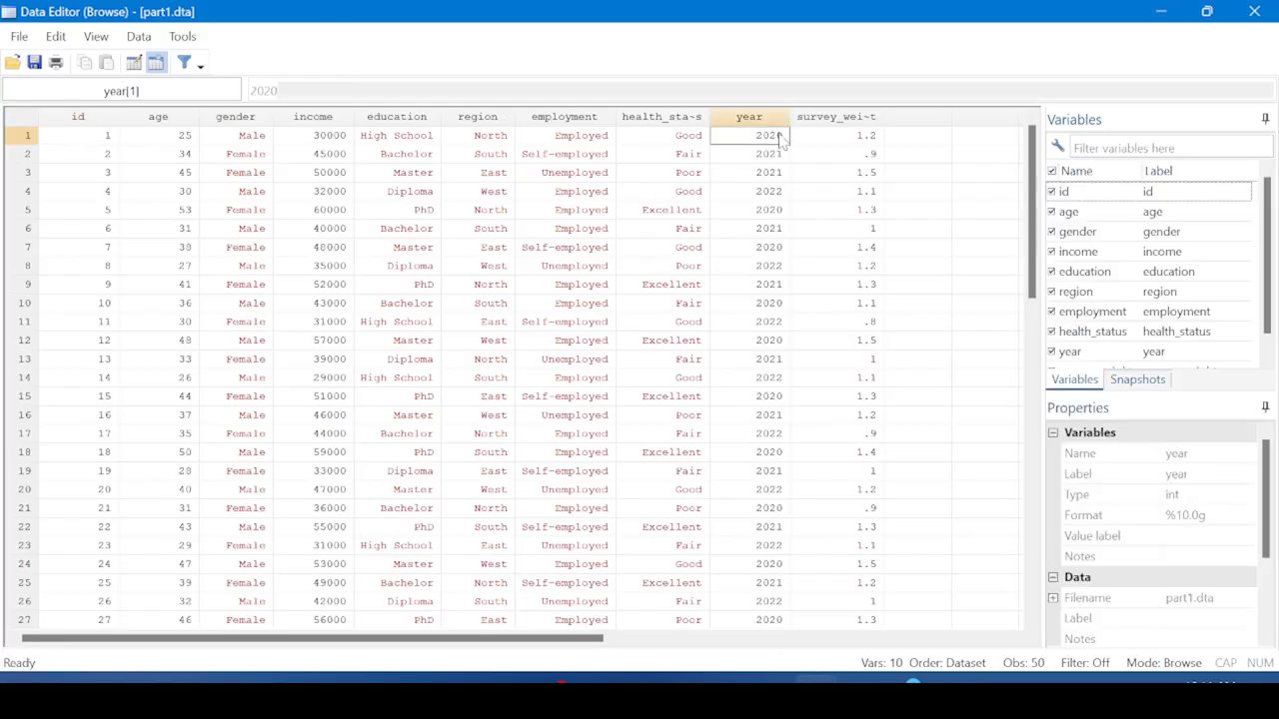
left_click(772, 121)
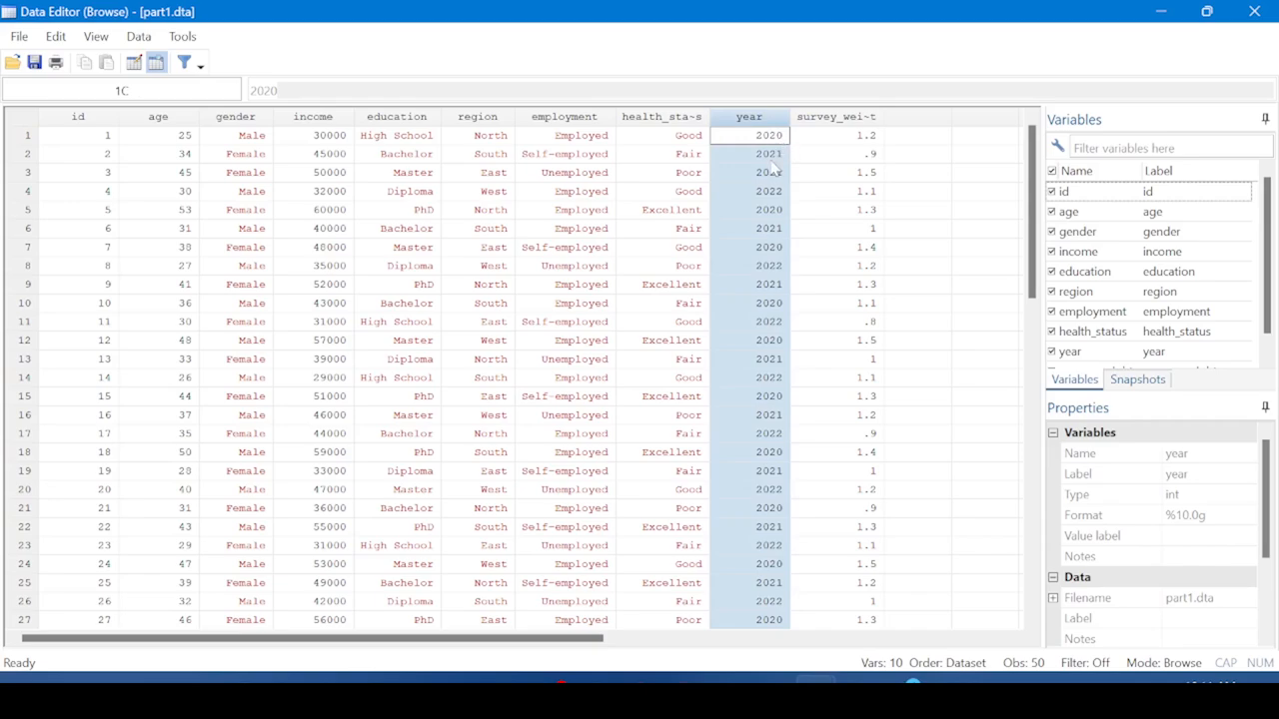
left_click(1257, 12)
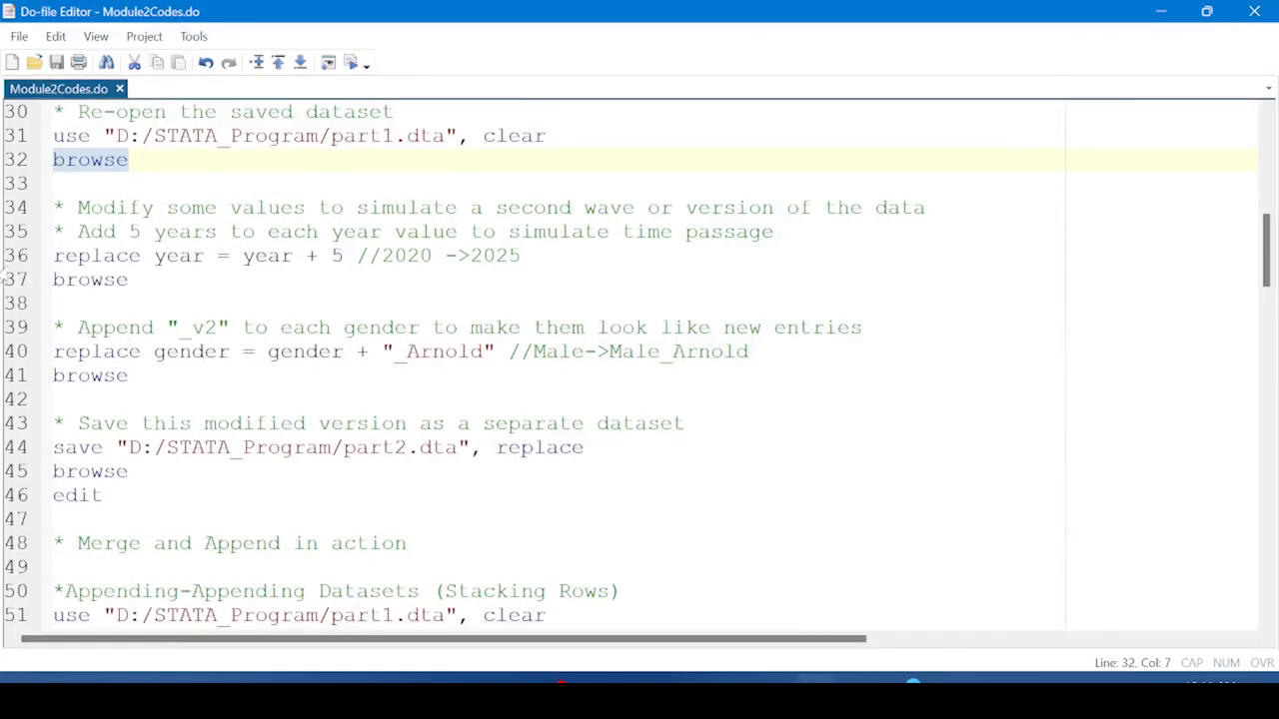
Run line 36 to add 5 to every year value, and review the result with the browse command on line 37
left_click(16, 257)
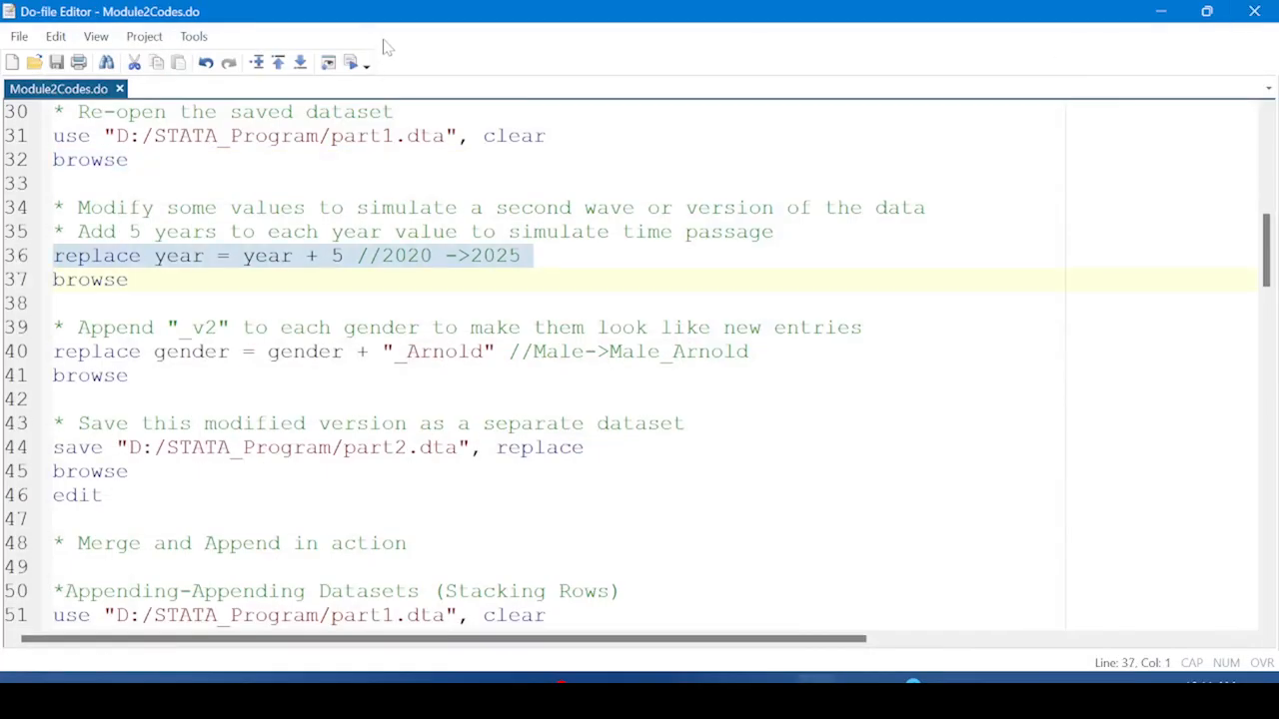
left_click(355, 63)
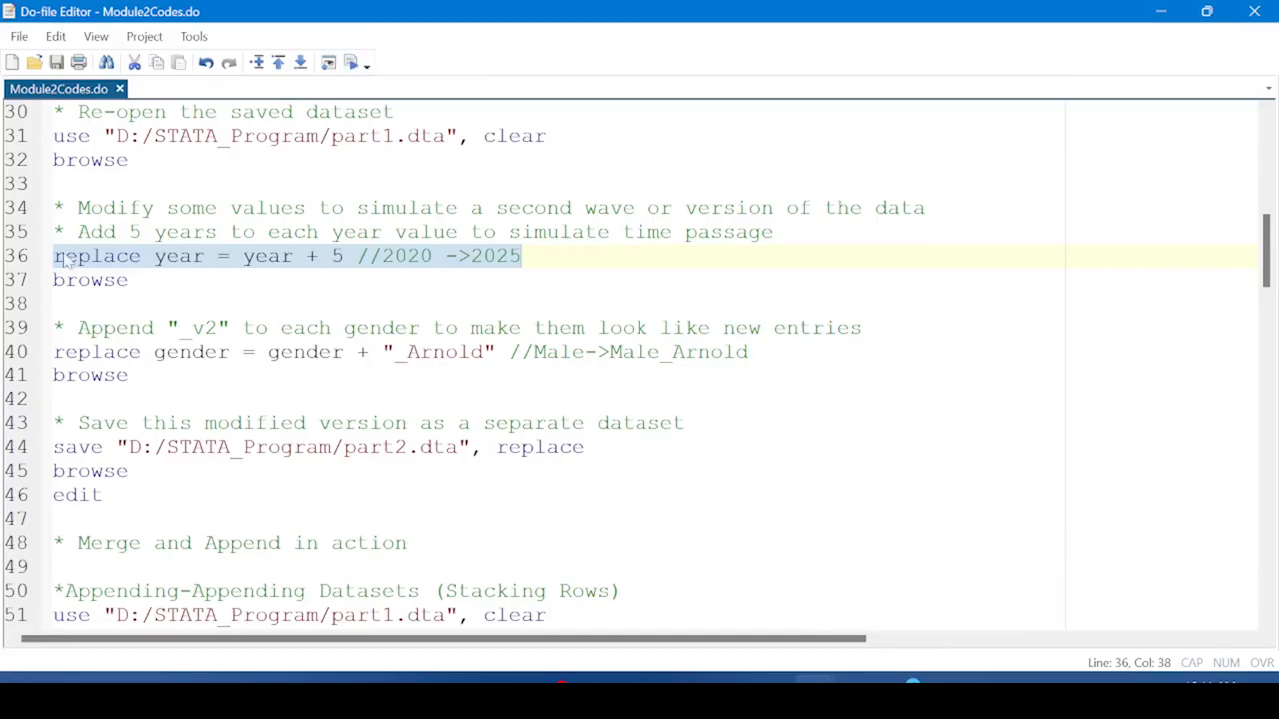
left_click(18, 282)
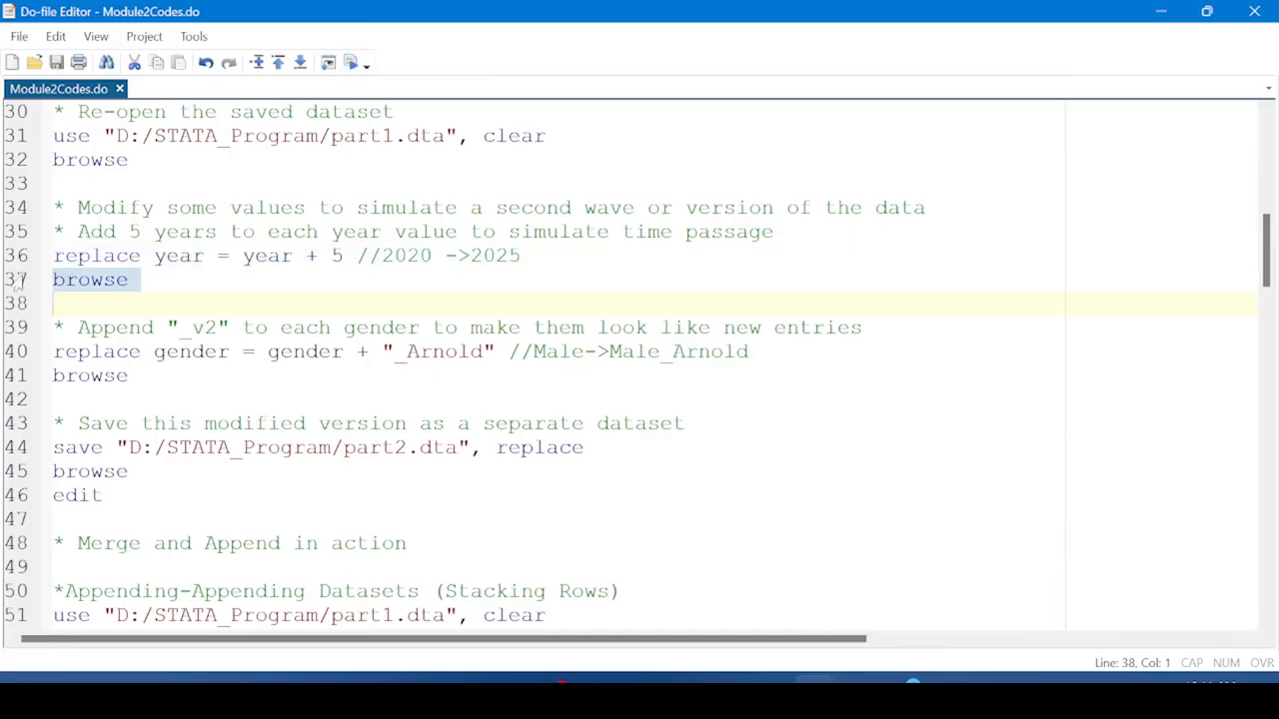
left_click(352, 64)
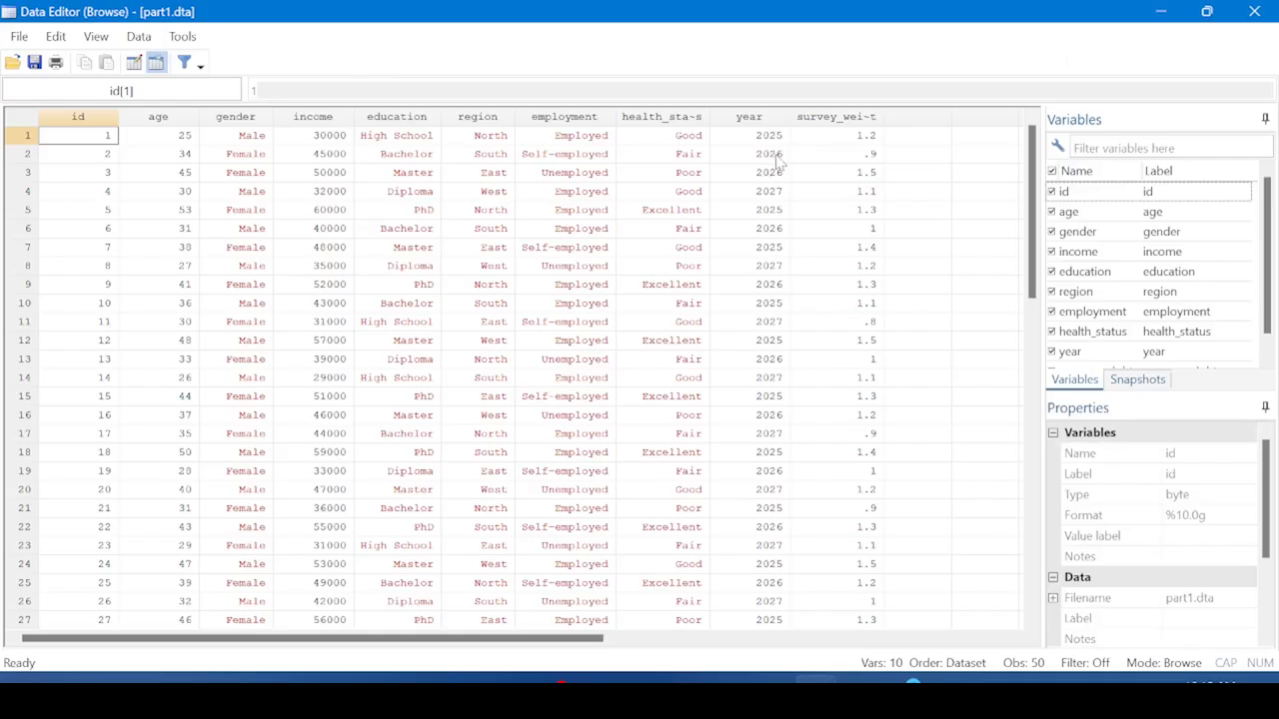
left_click(1255, 11)
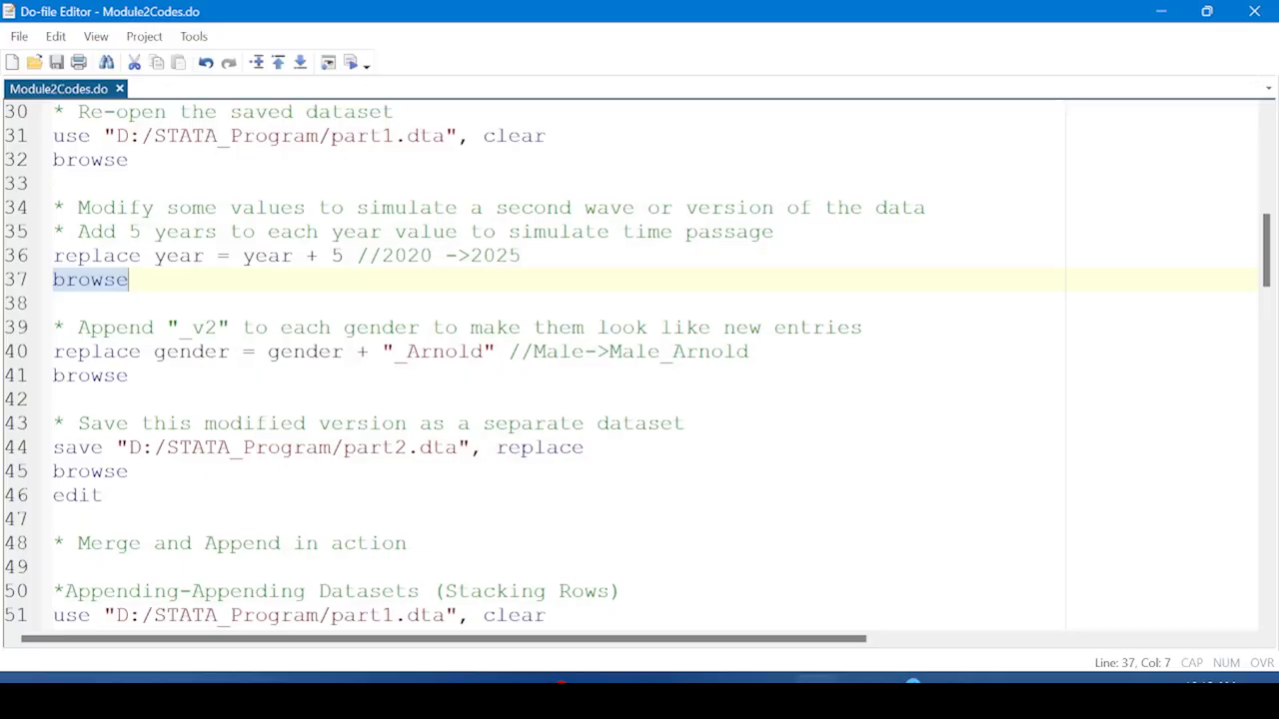
Change the suffix in the gender replace command on line 40 to "_mod"
left_click(483, 352)
key("BackSpace")
key("BackSpace")
key("BackSpace")
key("BackSpace")
key("BackSpace")
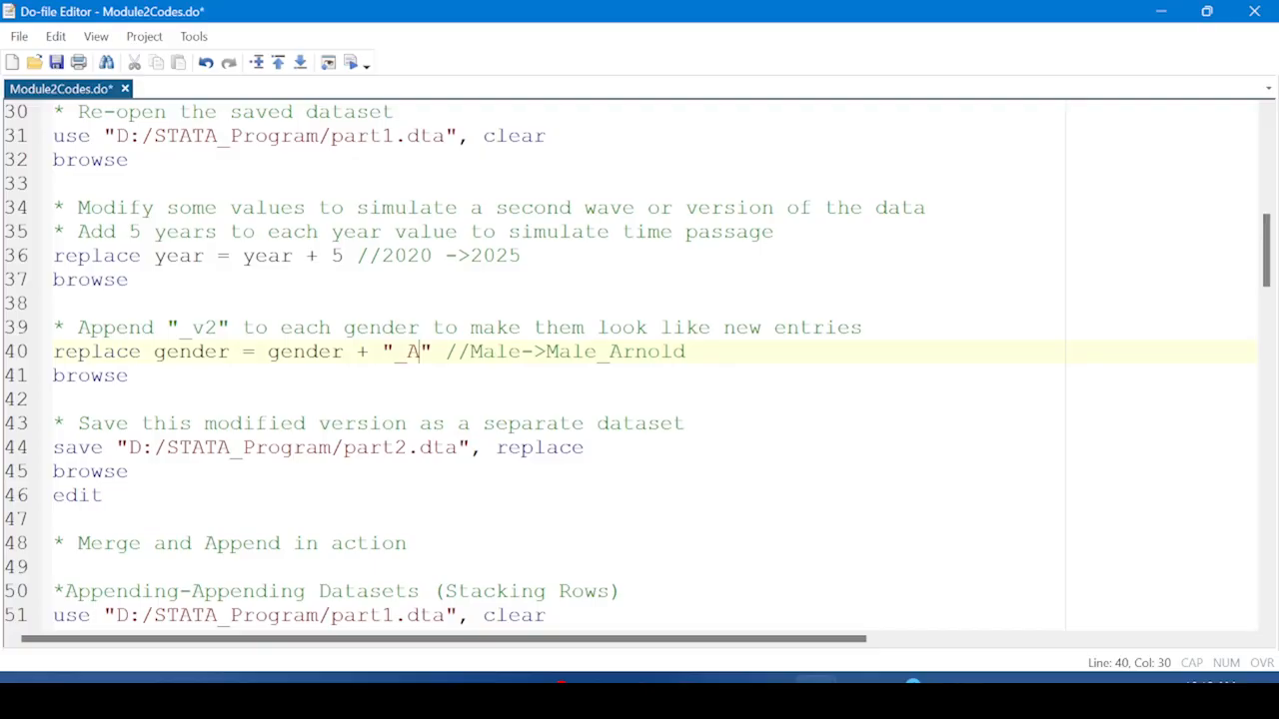
key("BackSpace")
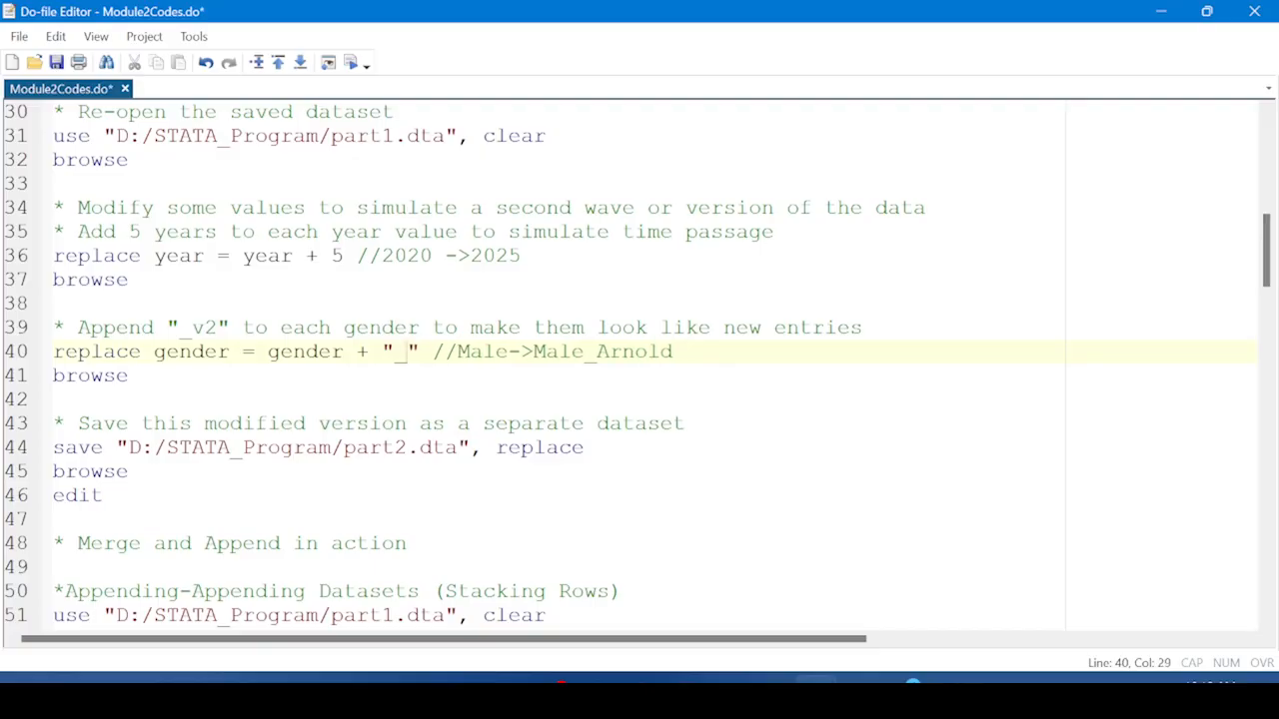
type("mod")
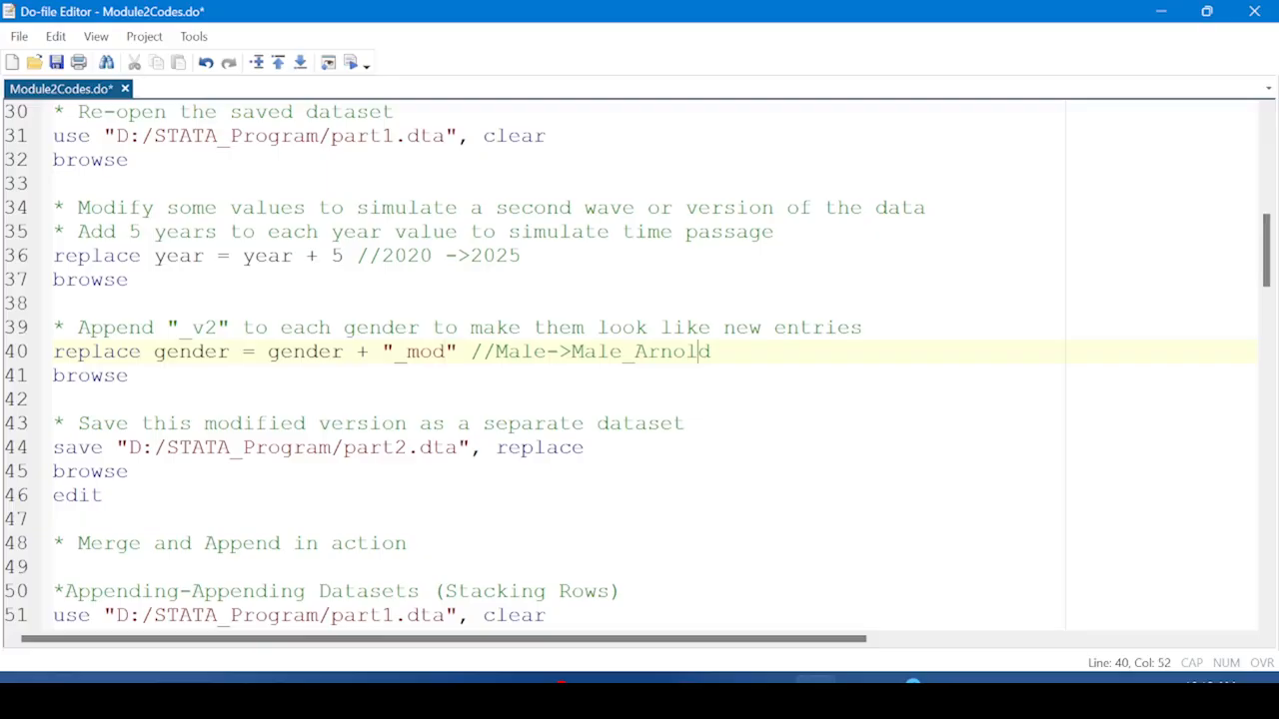
Update the line 40 comment to read Male->Male_Mod and save the do-file
double_click(699, 356)
left_click(700, 357)
key("Right")
key("BackSpace")
key("BackSpace")
key("BackSpace")
key("BackSpace")
key("BackSpace")
key("BackSpace")
type("M")
key("ctrl+s")
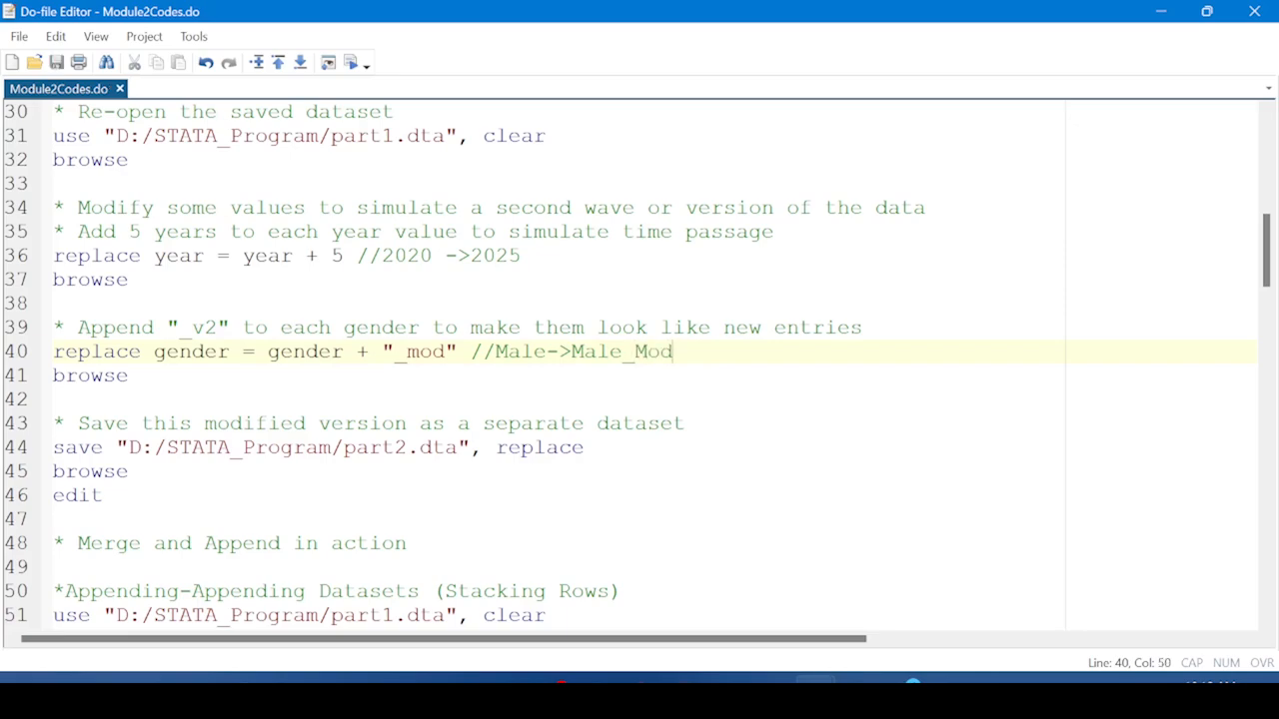
Browse the dataset with line 37, inspect the first values of the gender column, and close the Data Editor
left_click(14, 361)
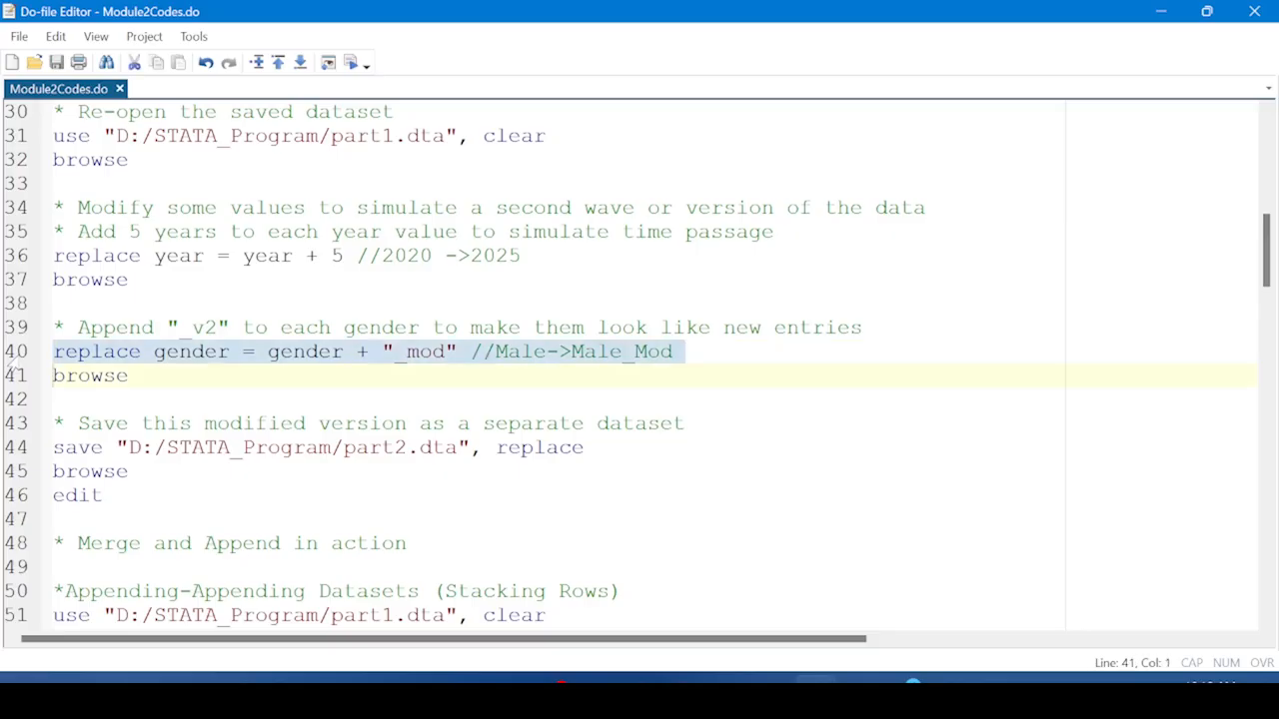
left_click(352, 63)
left_click(20, 282)
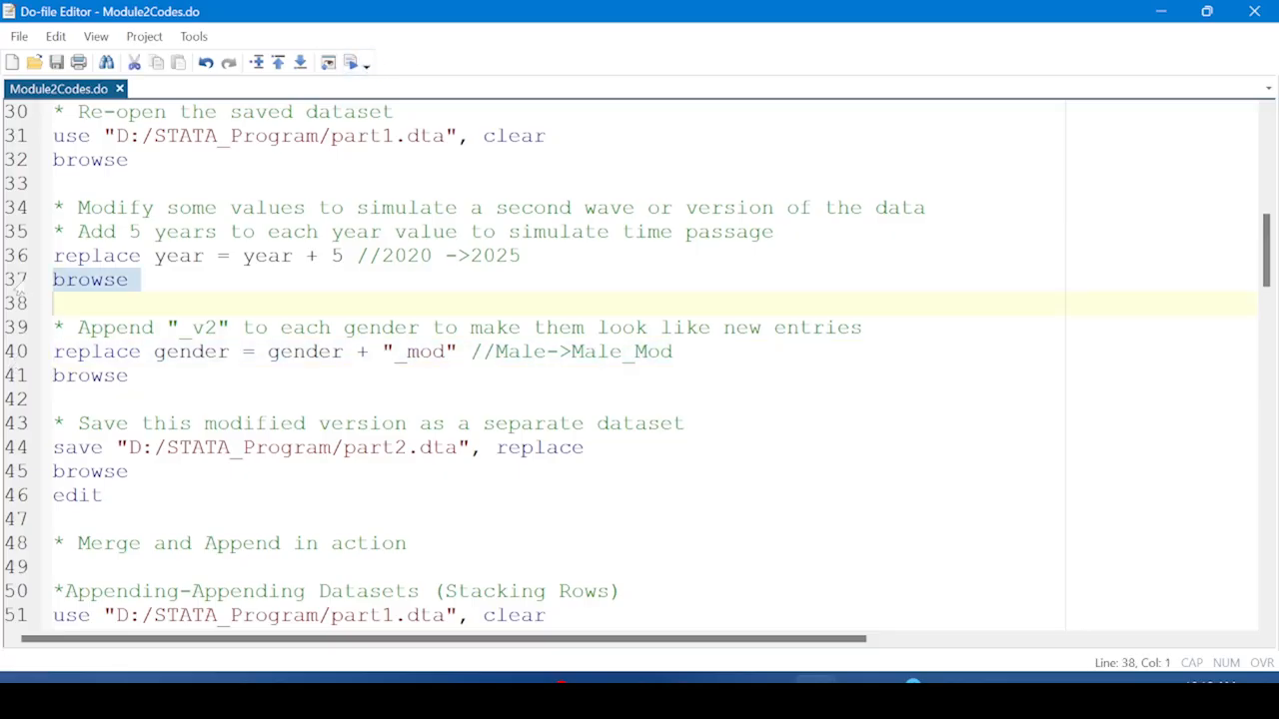
left_click(353, 63)
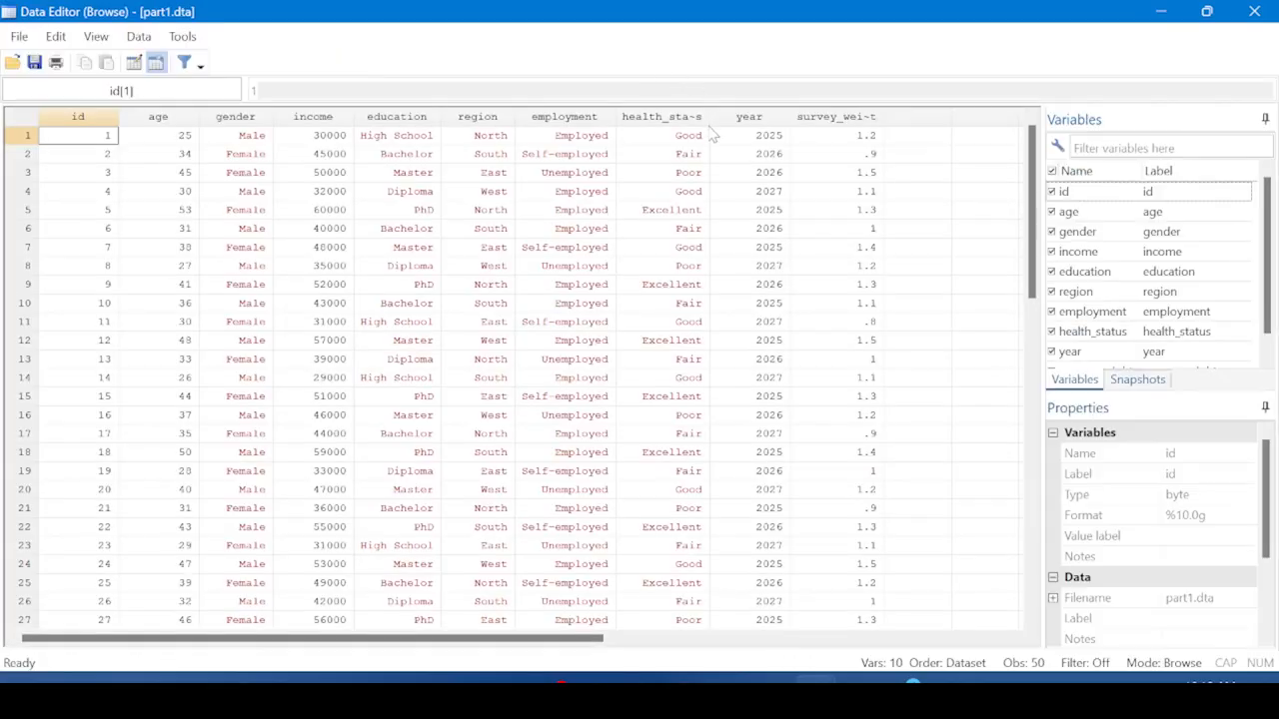
left_click(242, 118)
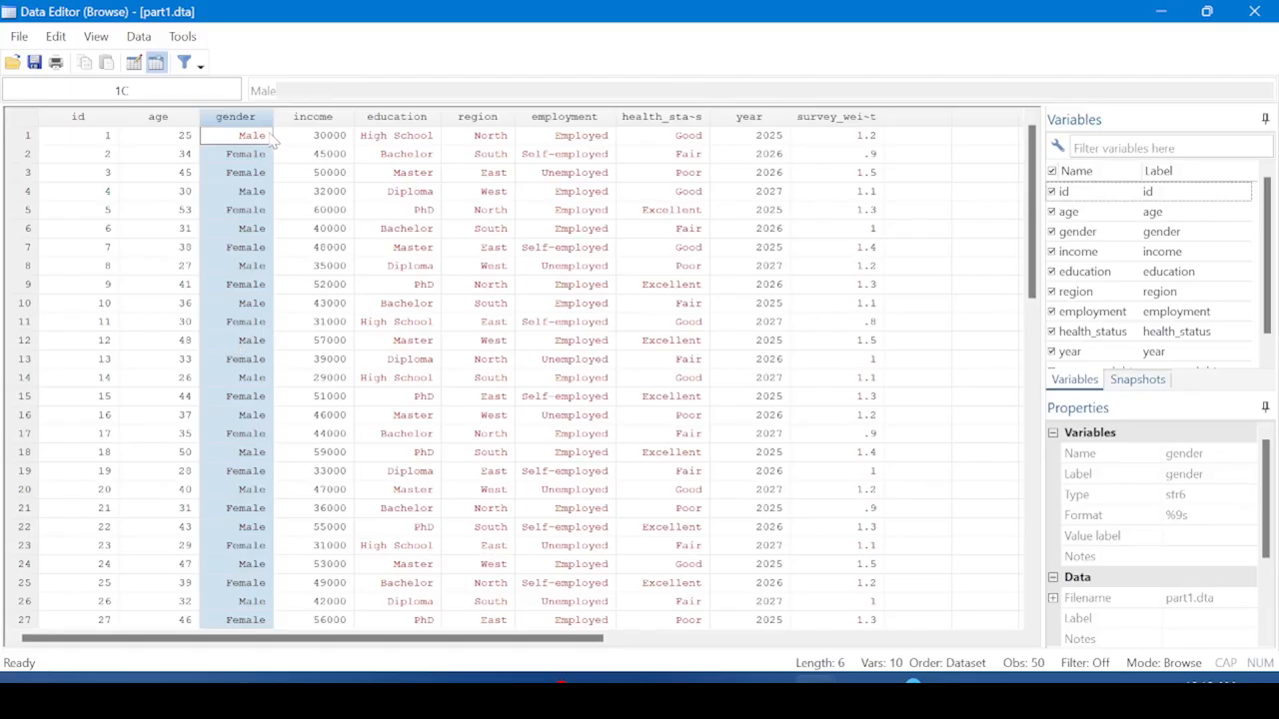
left_click(270, 138)
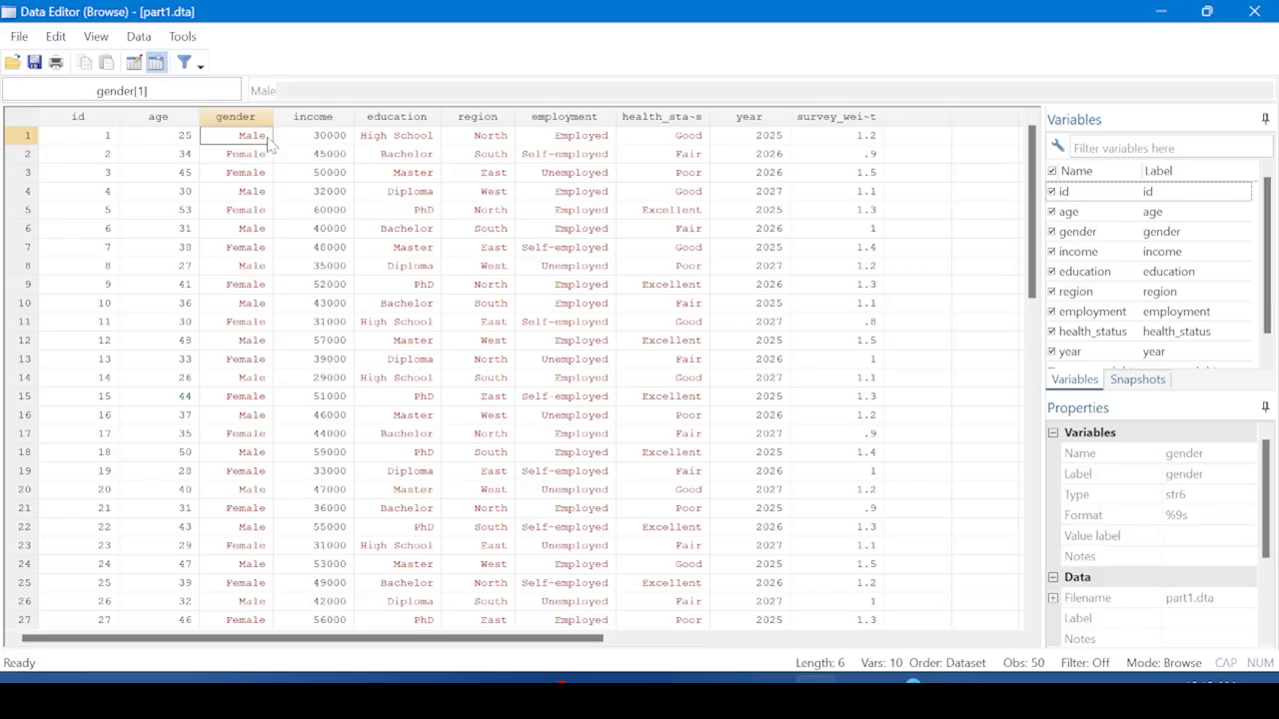
left_click(268, 158)
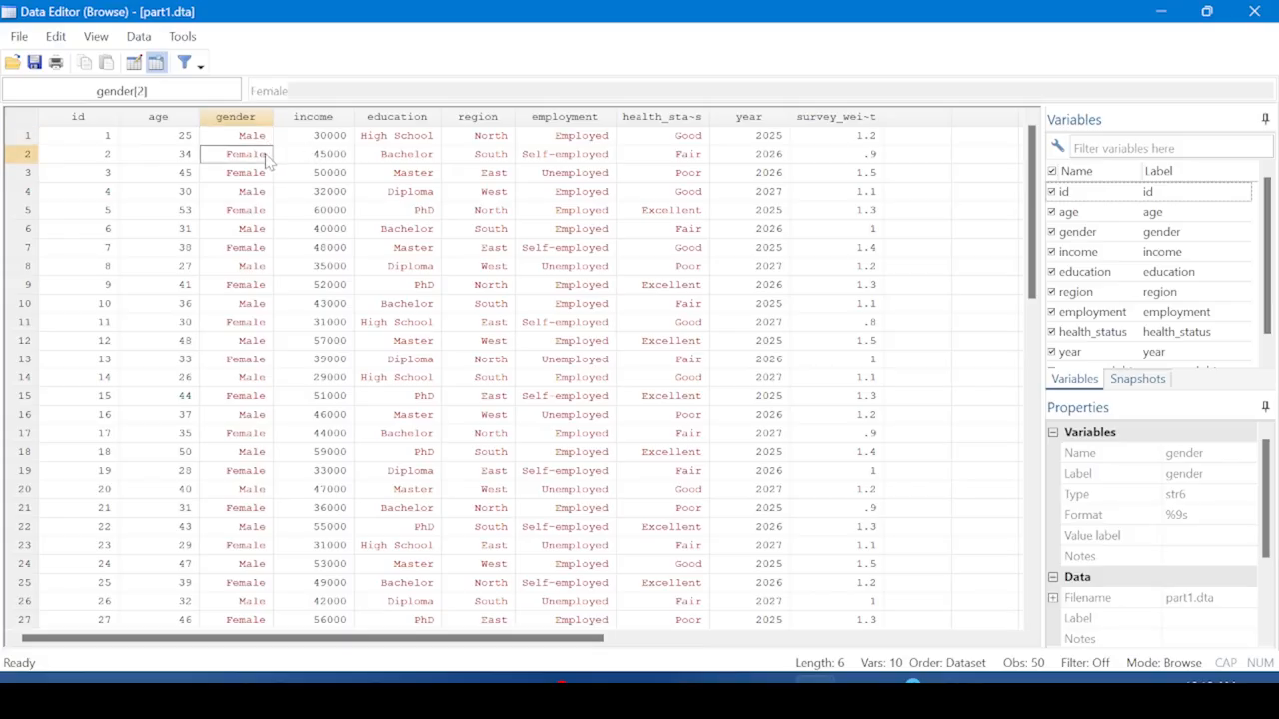
left_click(1254, 11)
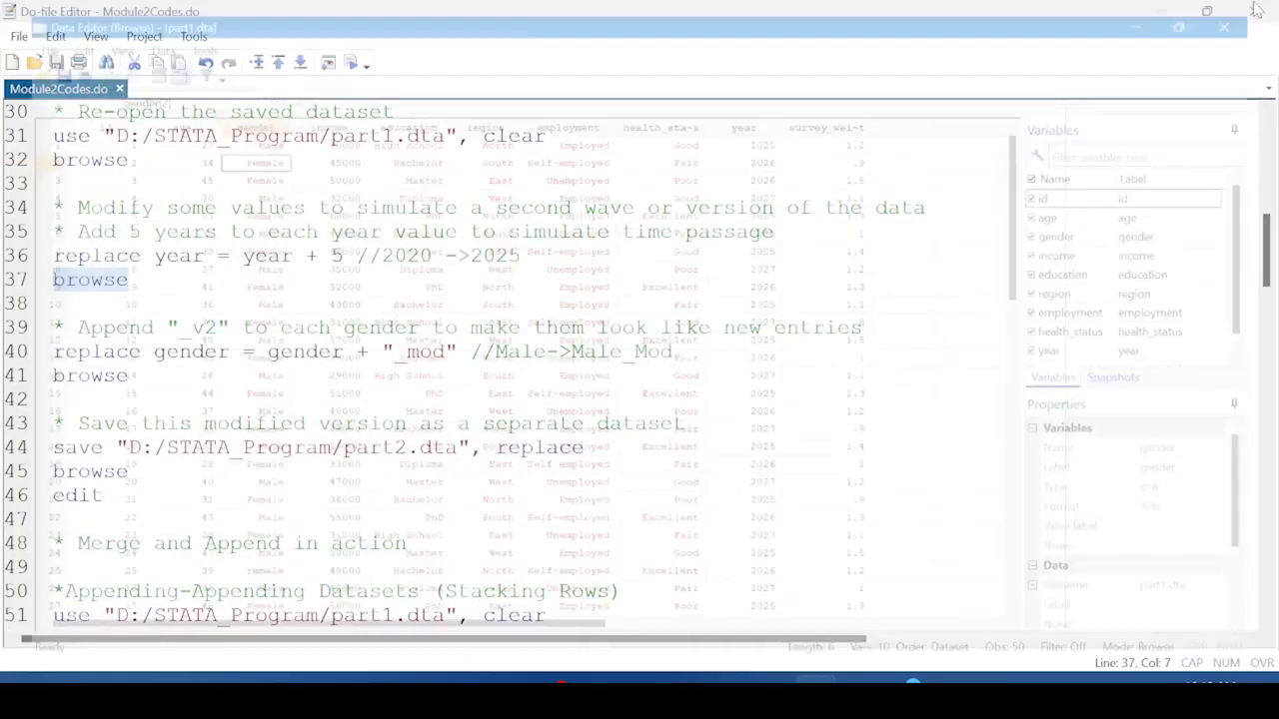
Run line 40 to append "_mod" to every gender value, and review the result with the browse command on line 41
left_click(20, 358)
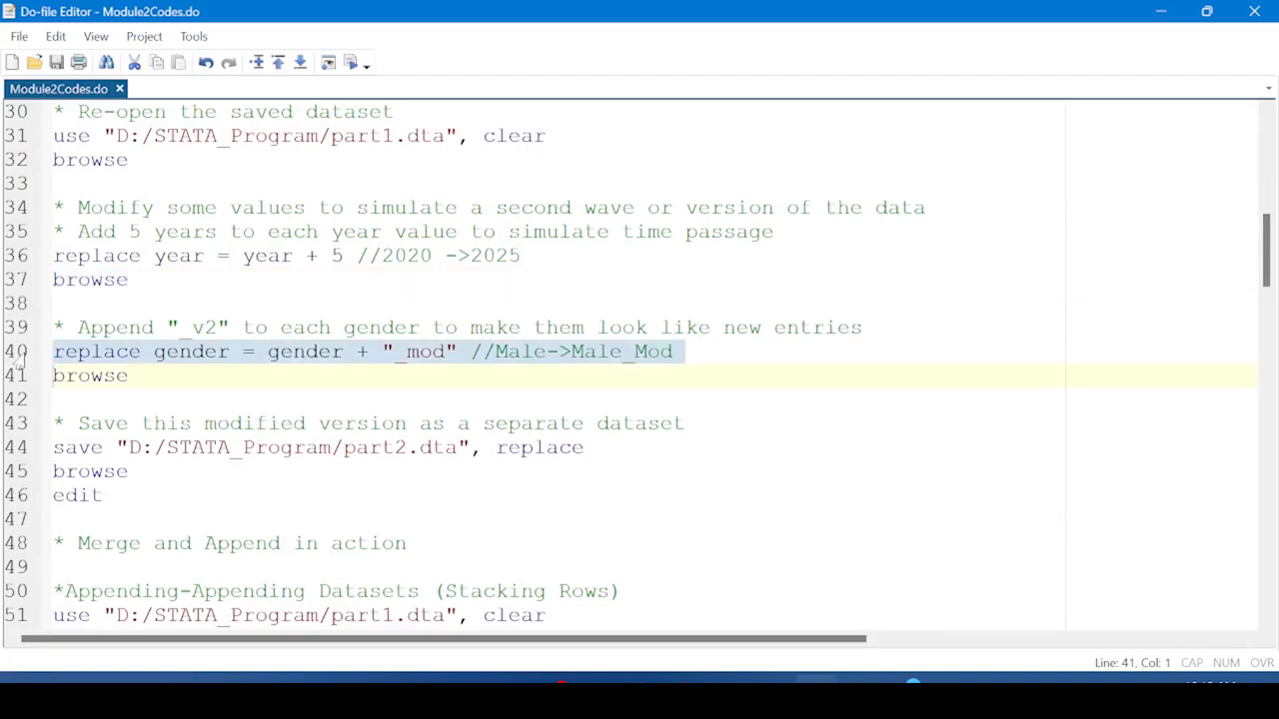
left_click(352, 64)
left_click(5, 382)
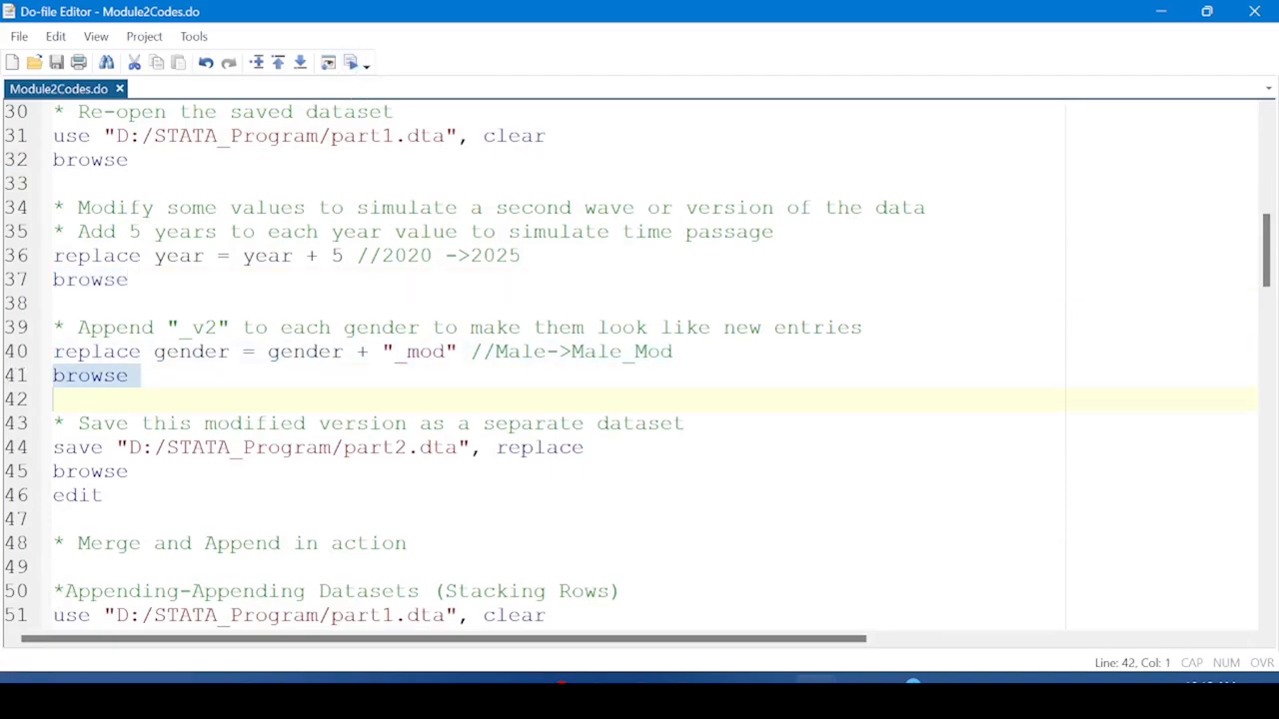
left_click(352, 62)
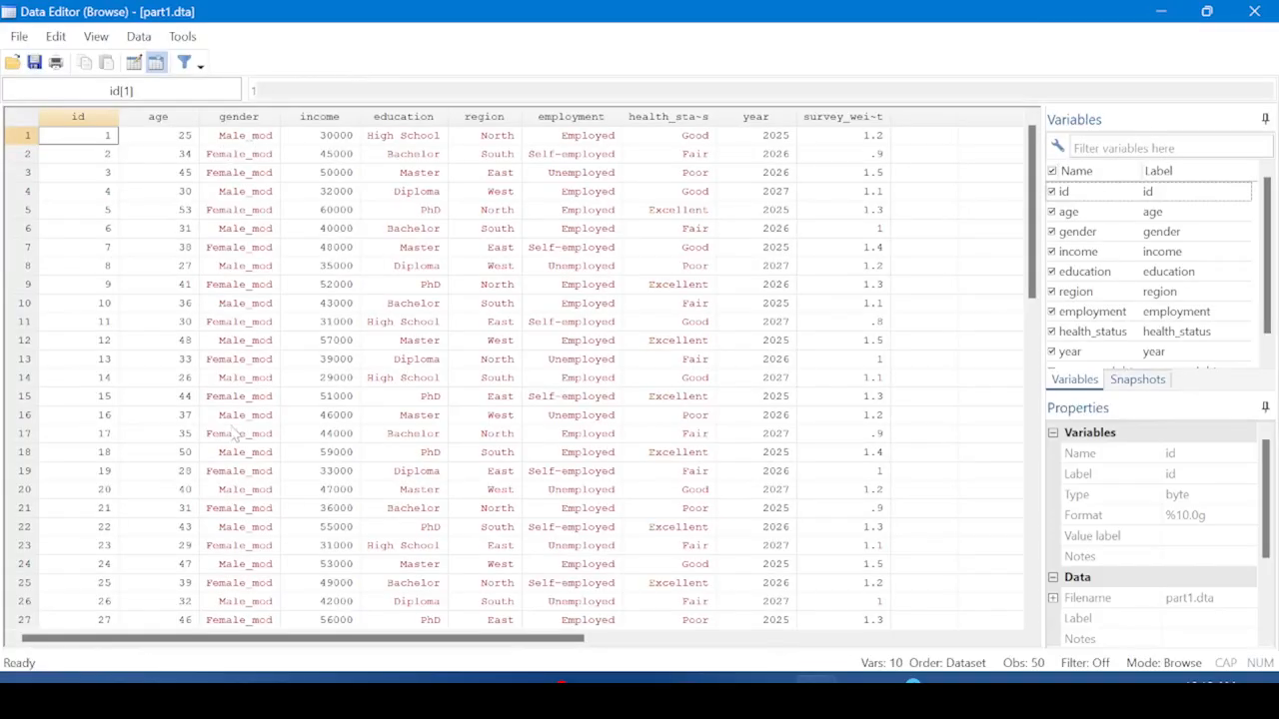
scroll(230, 437, "down", 7)
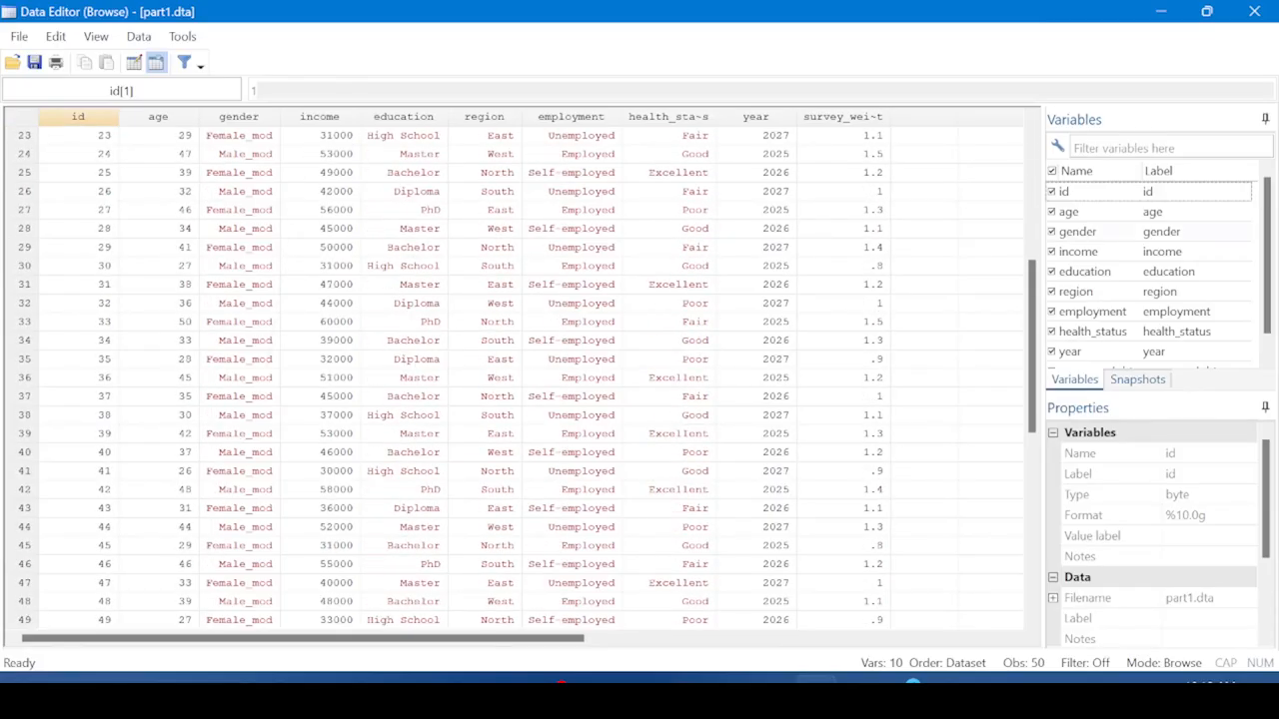
left_click(1254, 11)
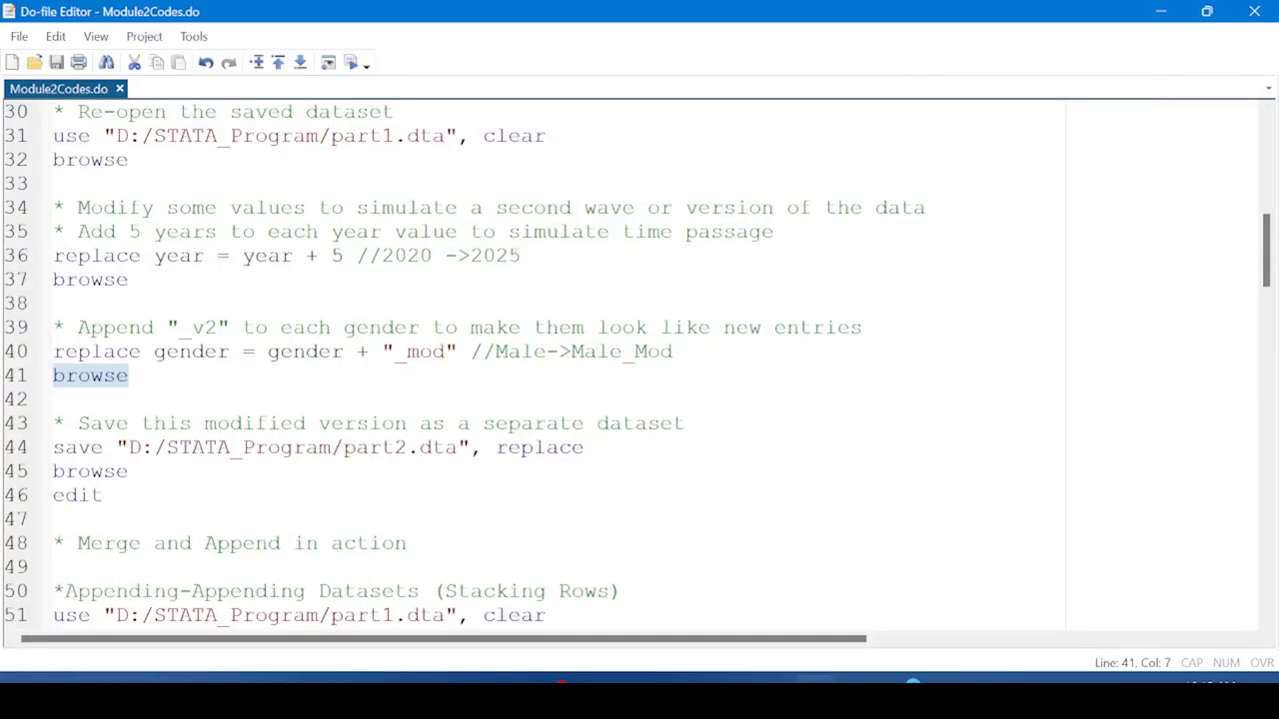
Save the modified data as D:/STATA_Program/part2.dta with line 44, and check it with the browse command on line 45
left_click(6, 450)
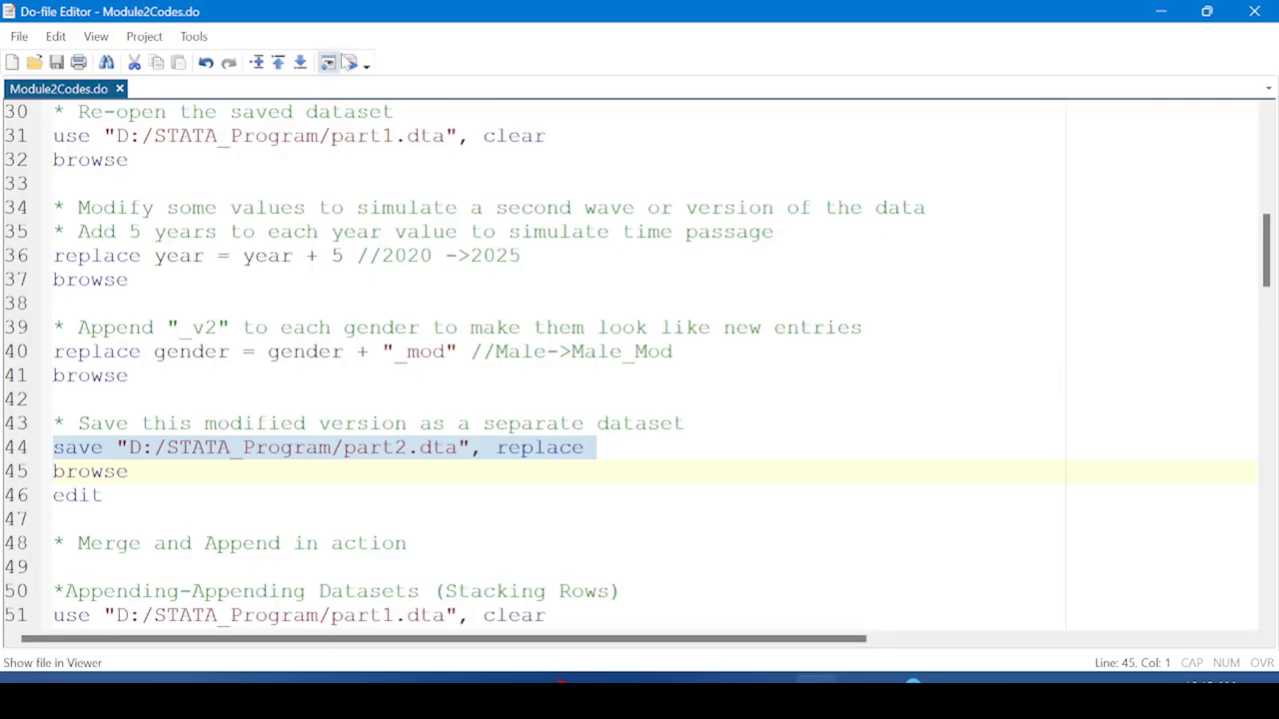
left_click(352, 64)
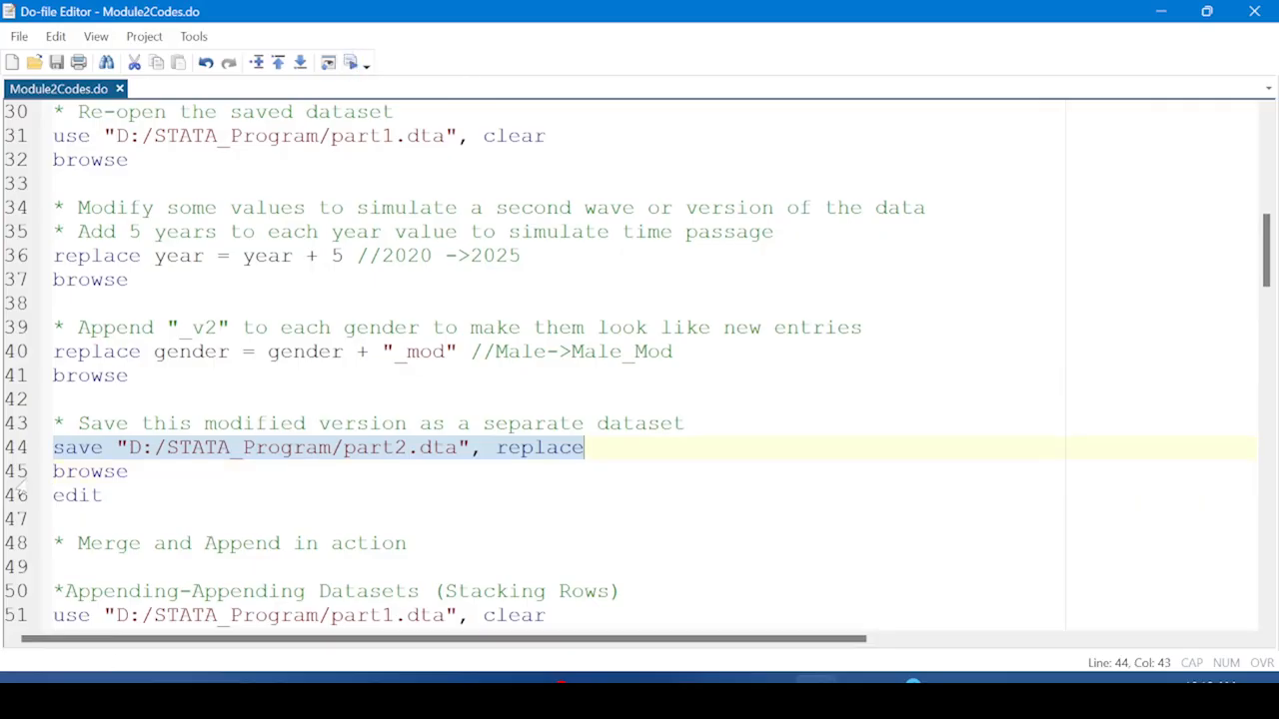
left_click(10, 474)
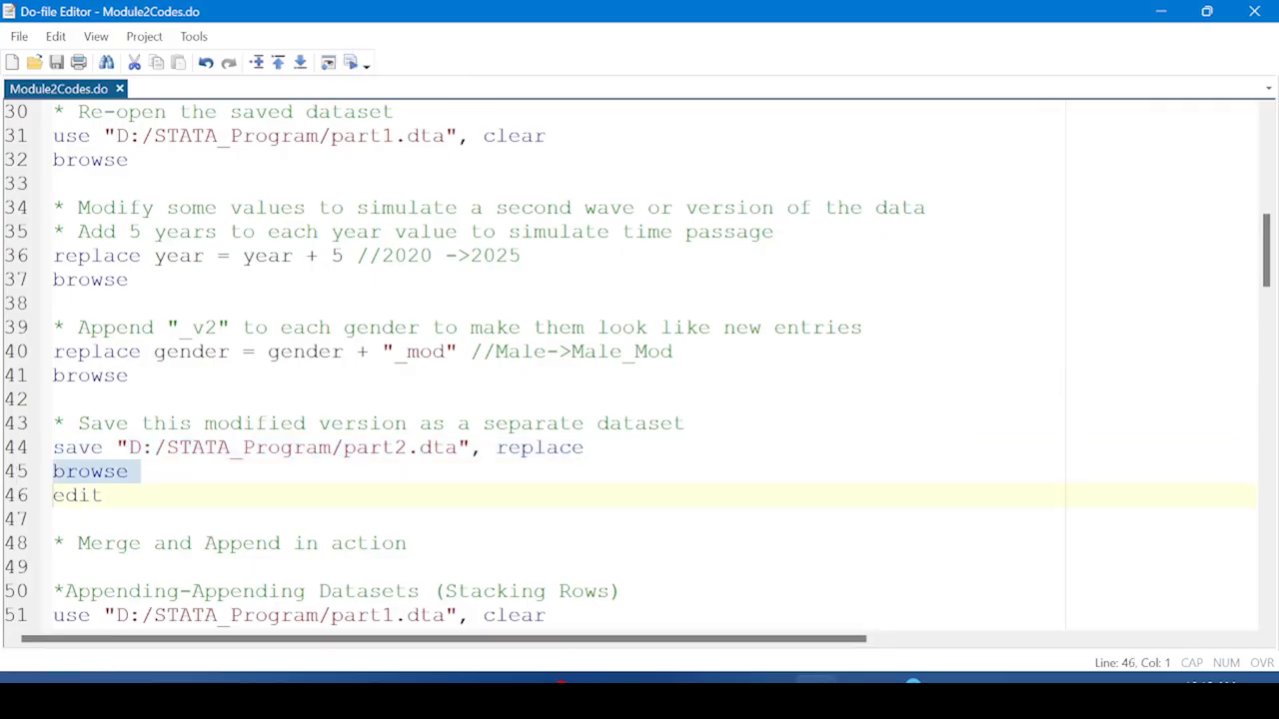
left_click(351, 64)
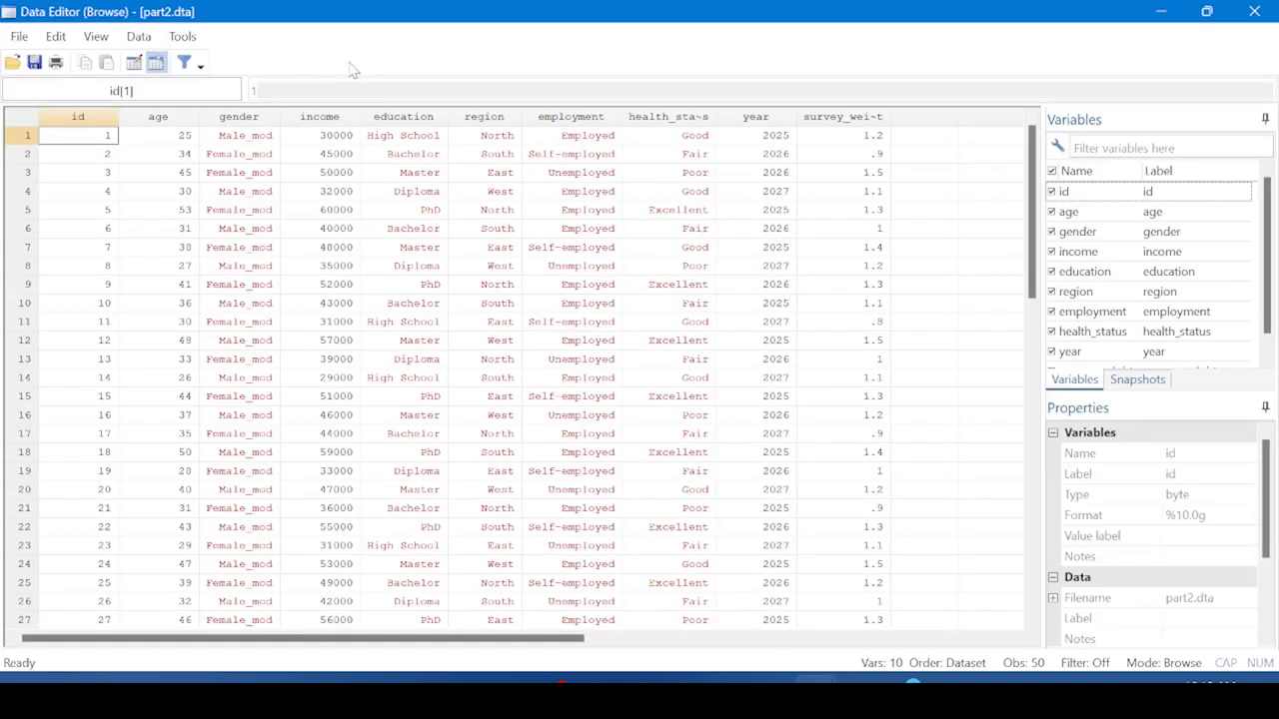
left_click(1254, 11)
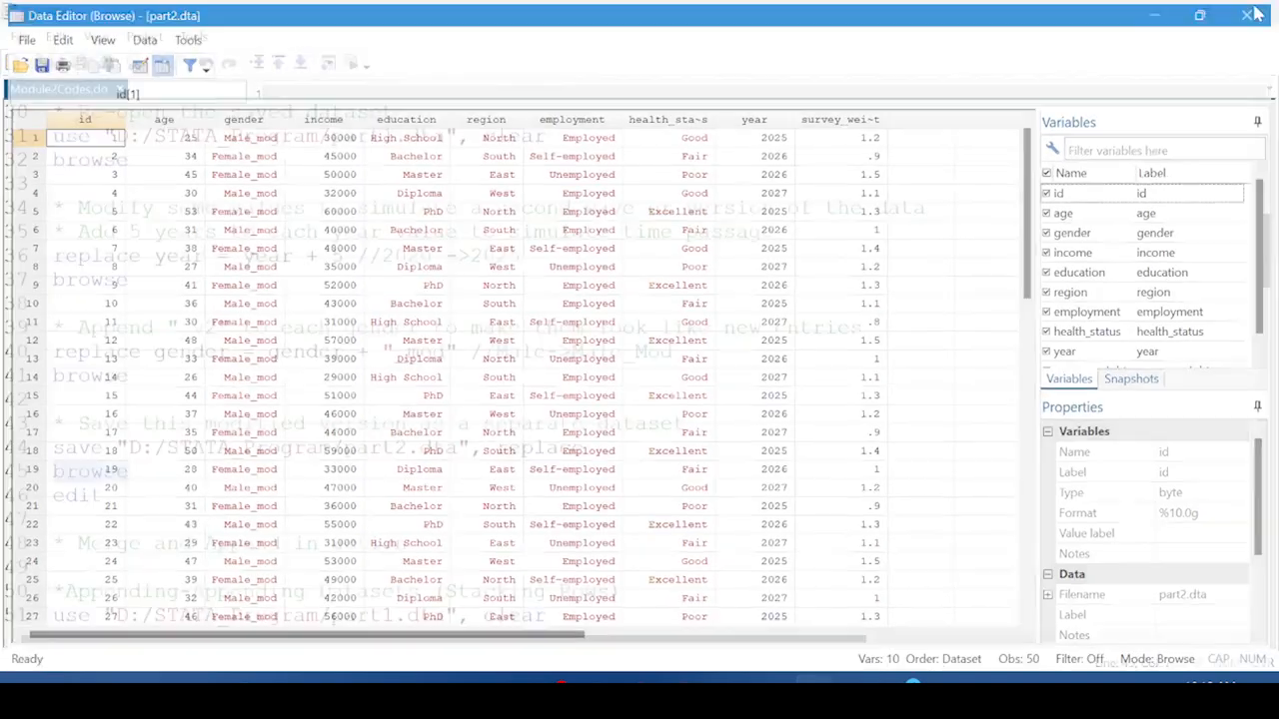
Load part1.dta as the base dataset by running the use command with the clear option on line 51
scroll(639, 360, "down", 4)
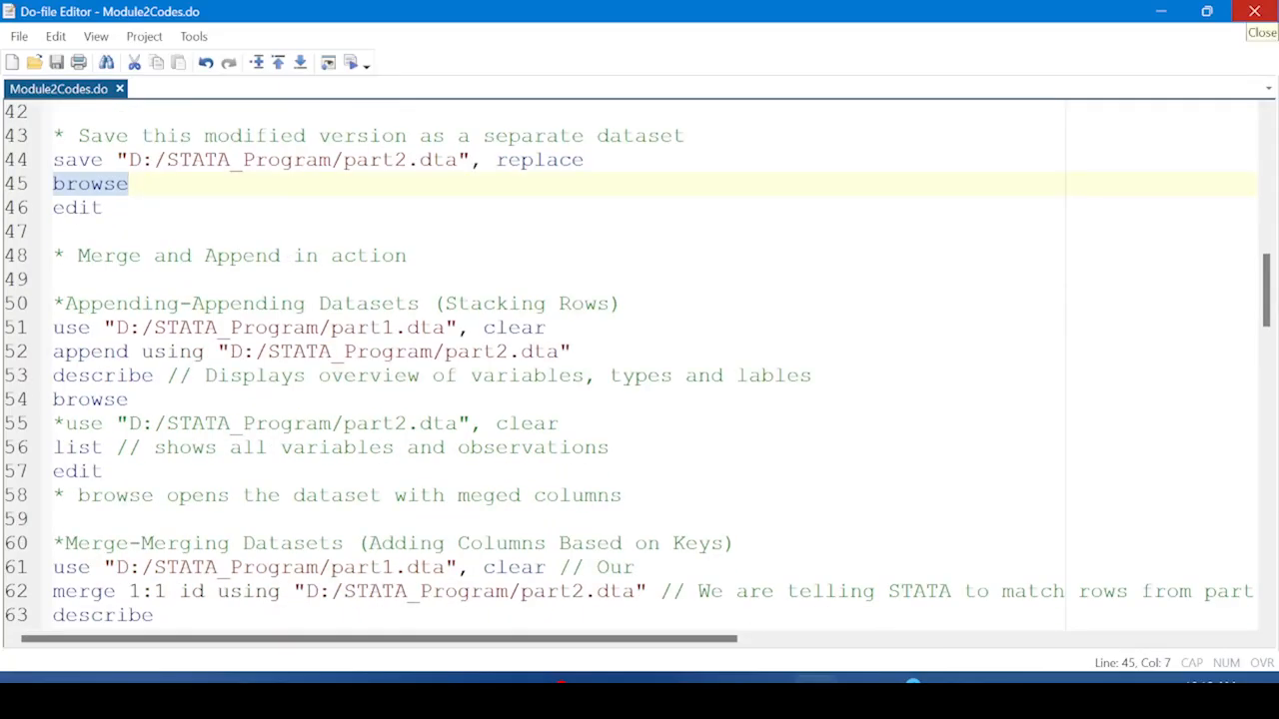
scroll(640, 360, "down", 1)
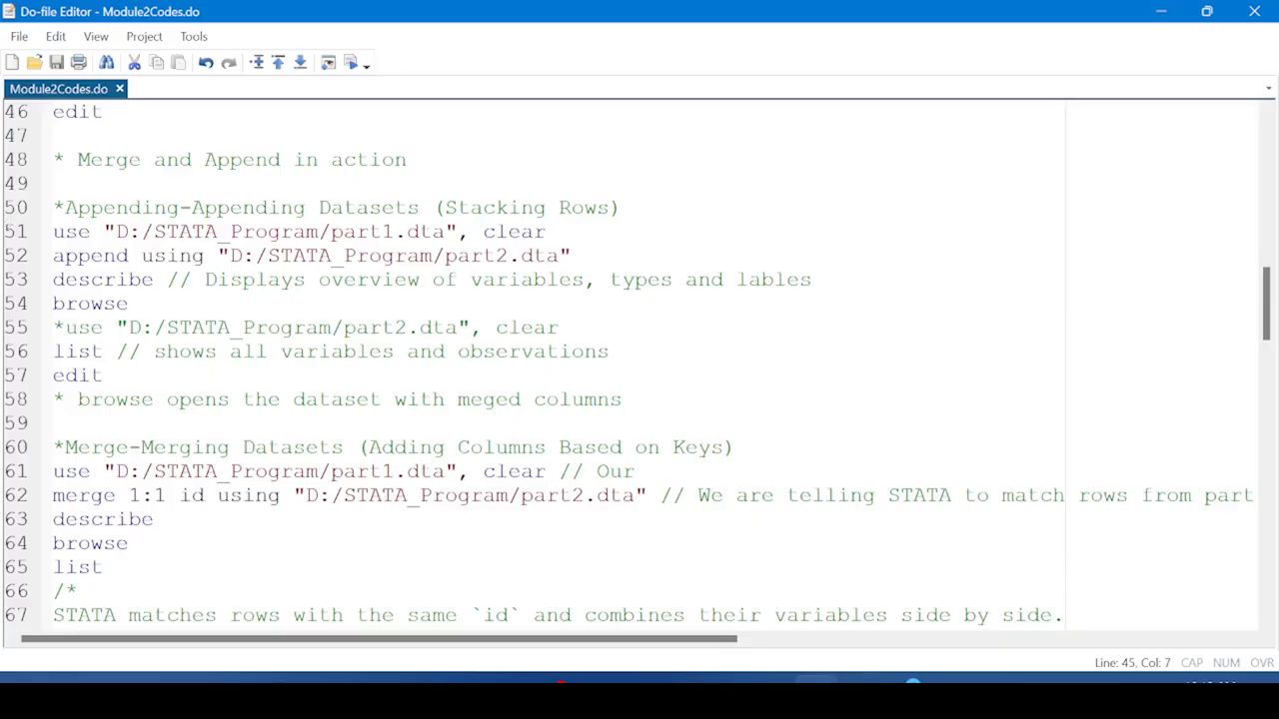
left_click(6, 239)
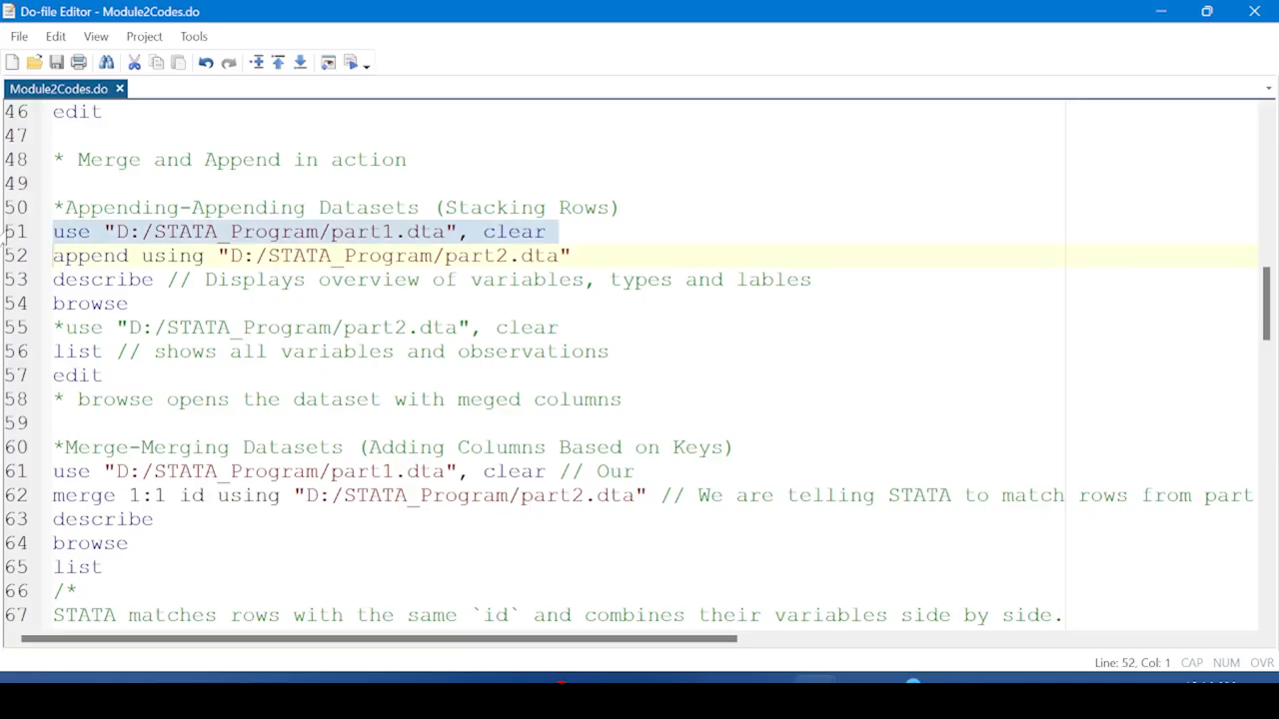
left_click(383, 233)
left_click_drag(445, 232, 335, 239)
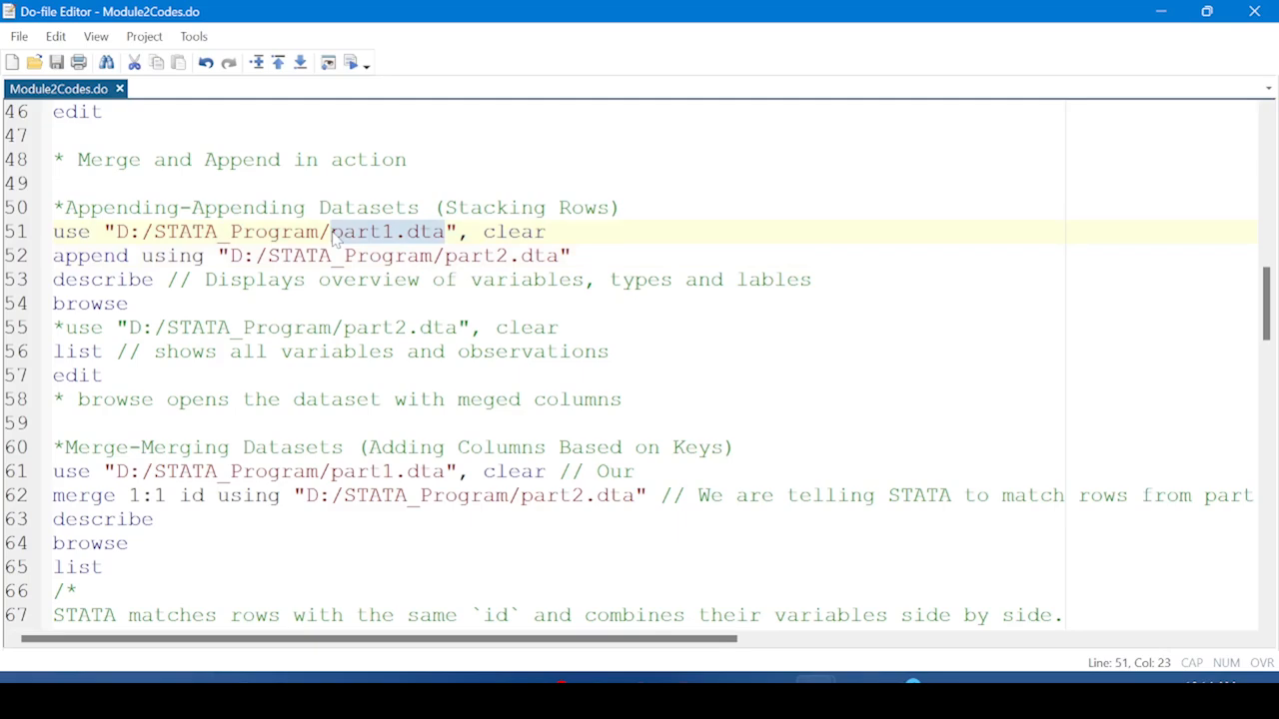
left_click(12, 240)
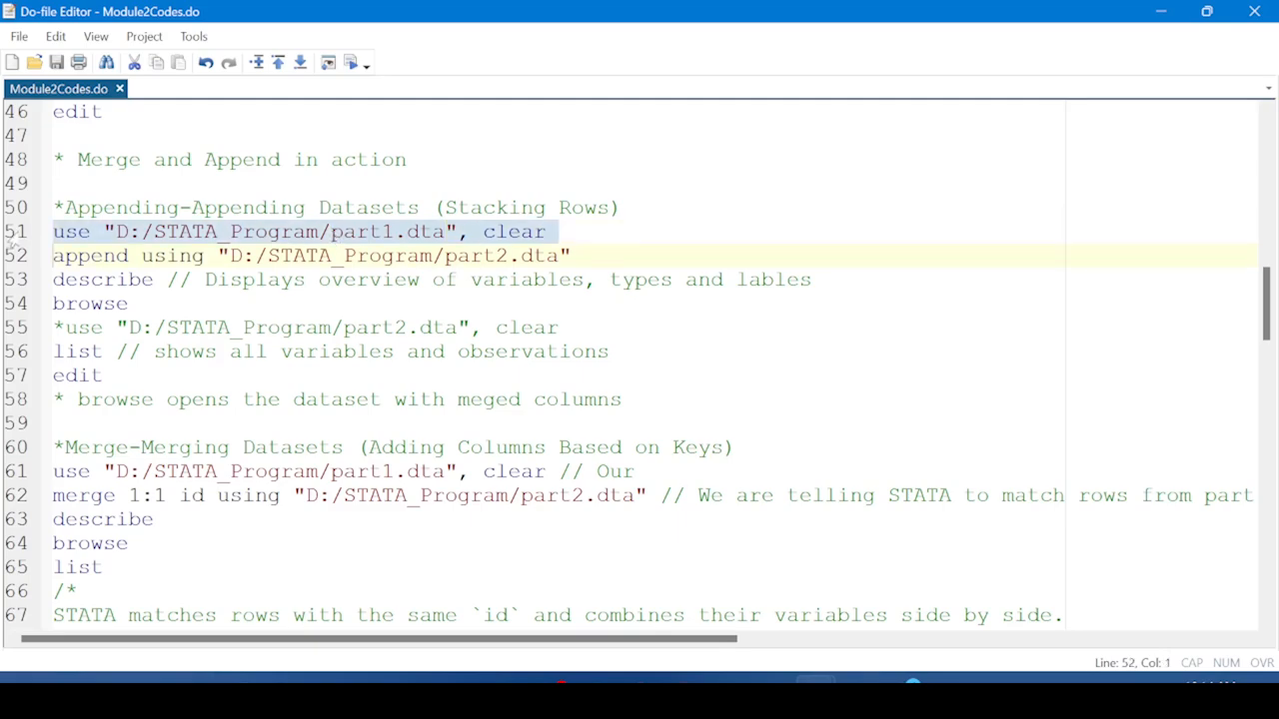
left_click(350, 66)
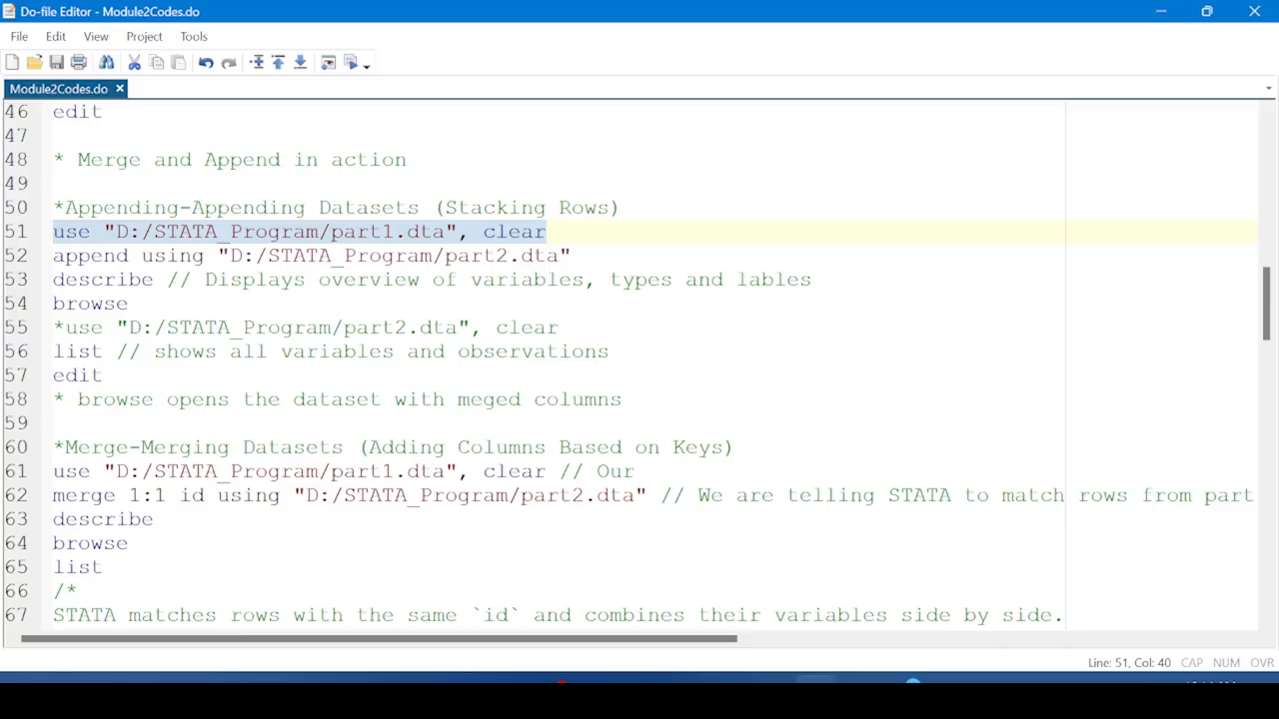
Check the Stata results output for the use command and return to the maximized do-file
left_click(1208, 11)
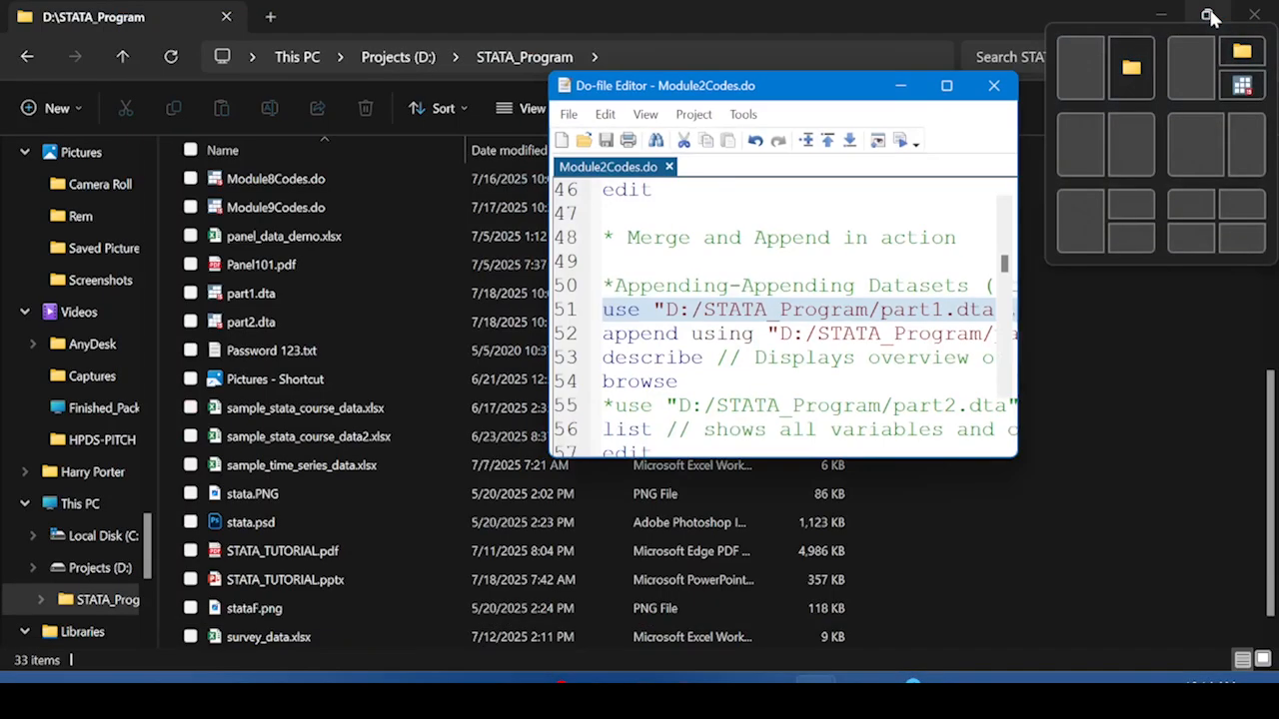
mouse_move(815, 686)
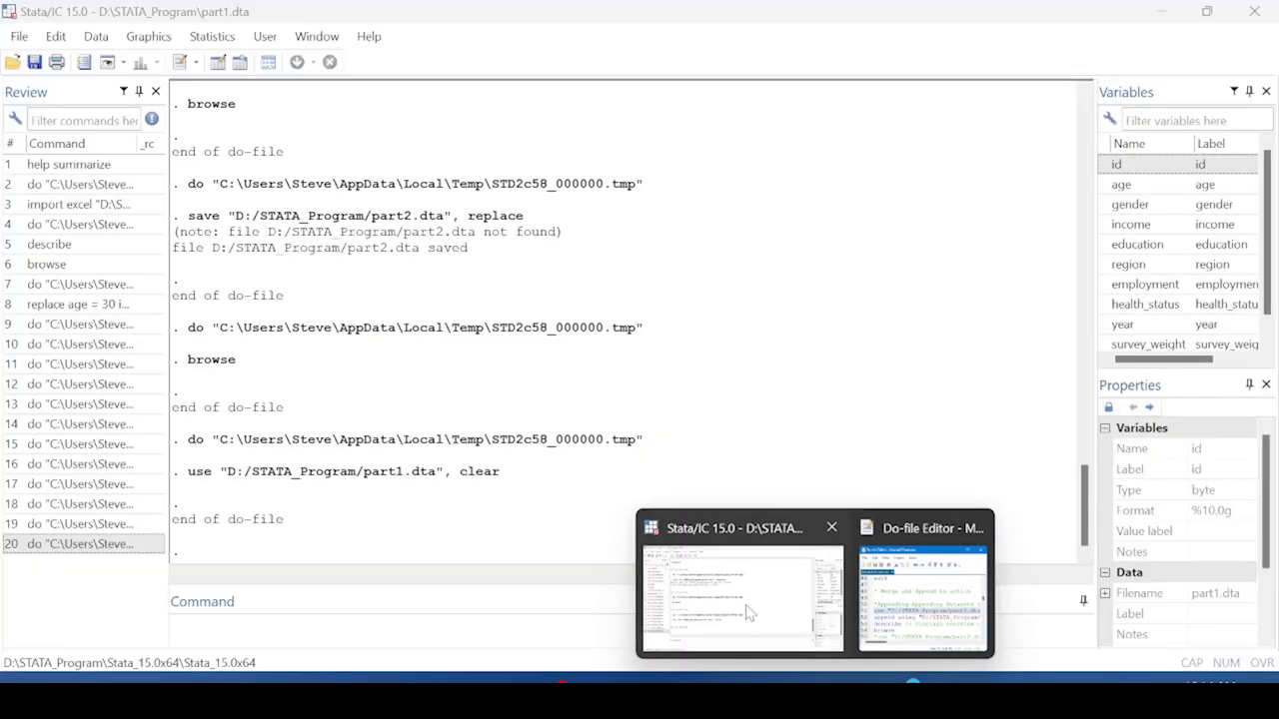
left_click(750, 612)
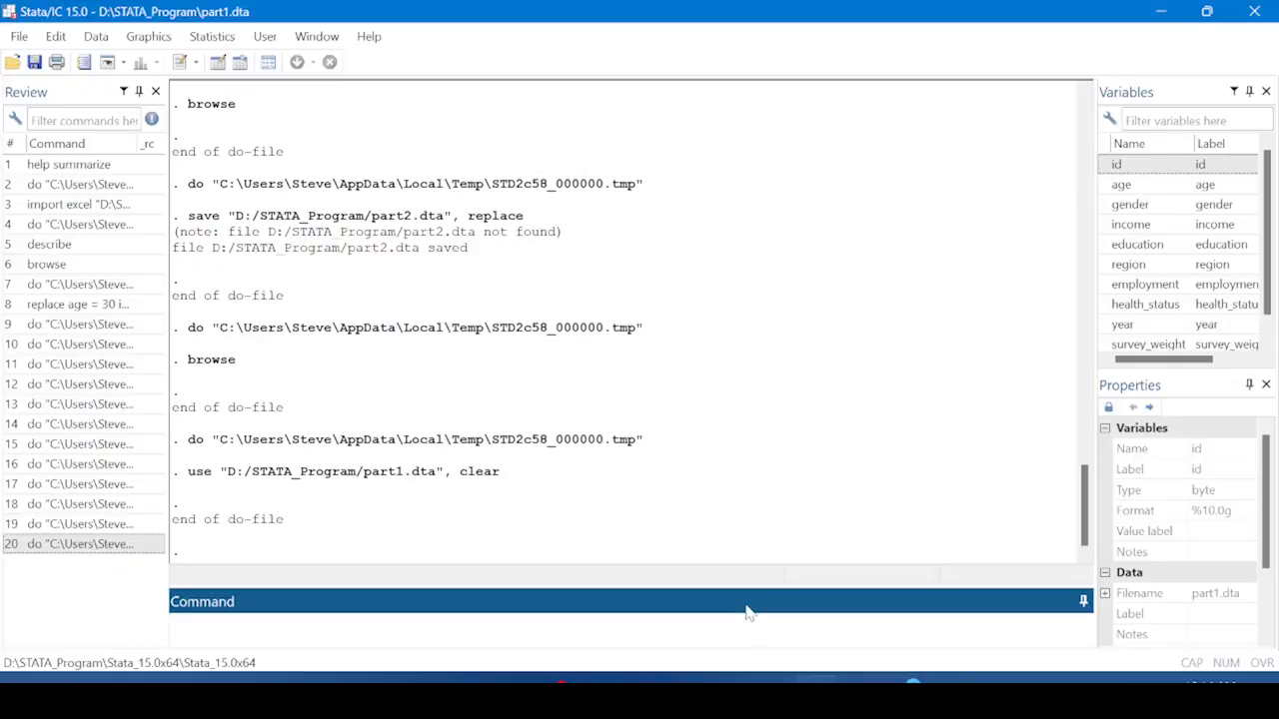
mouse_move(799, 677)
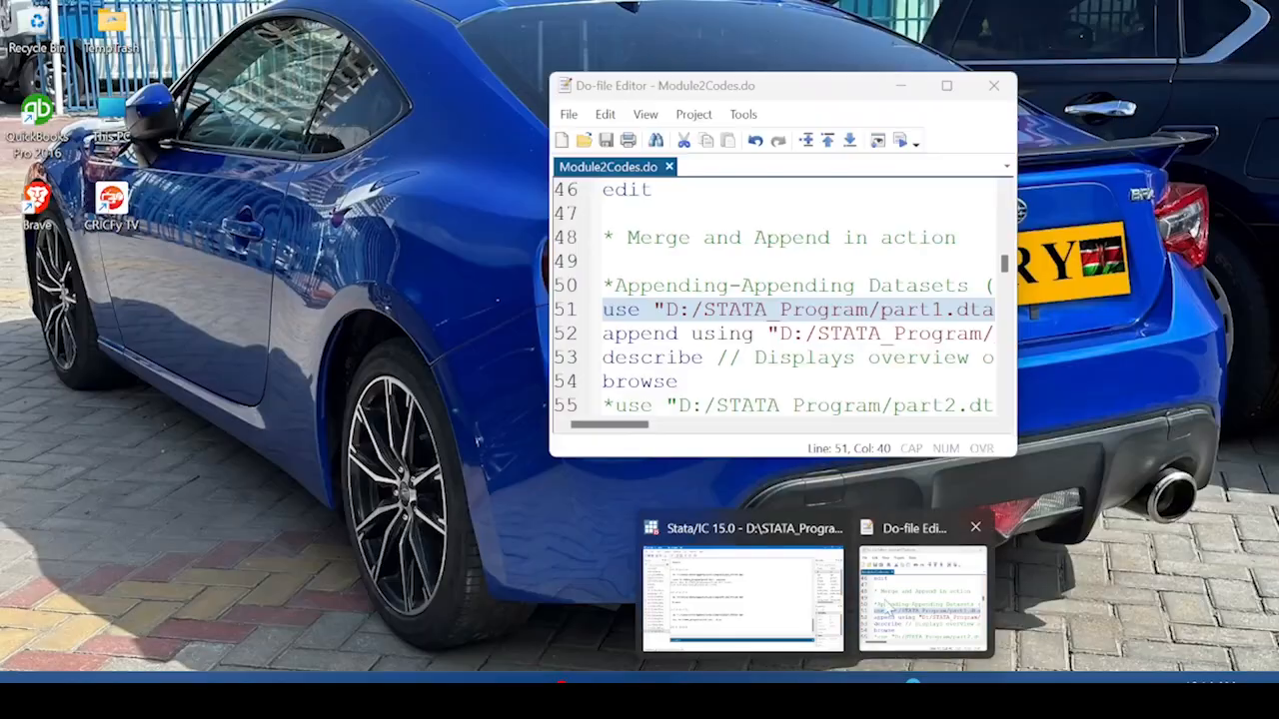
left_click(881, 611)
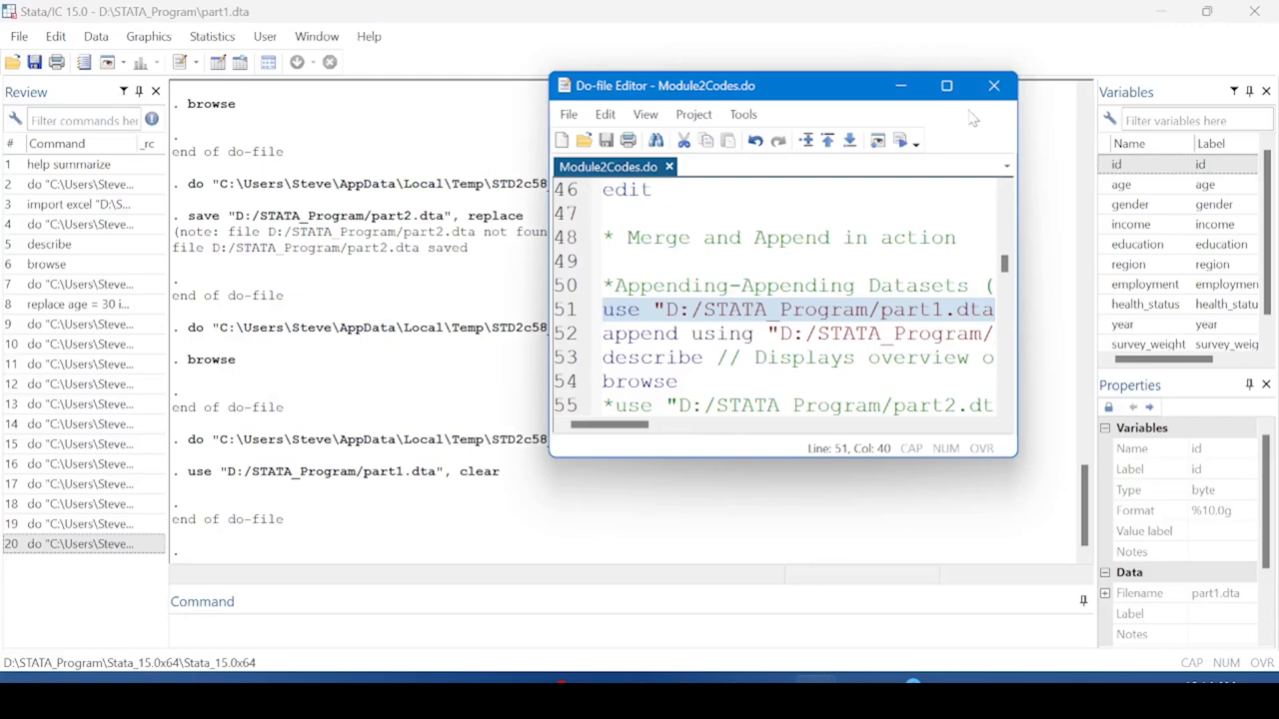
left_click(946, 85)
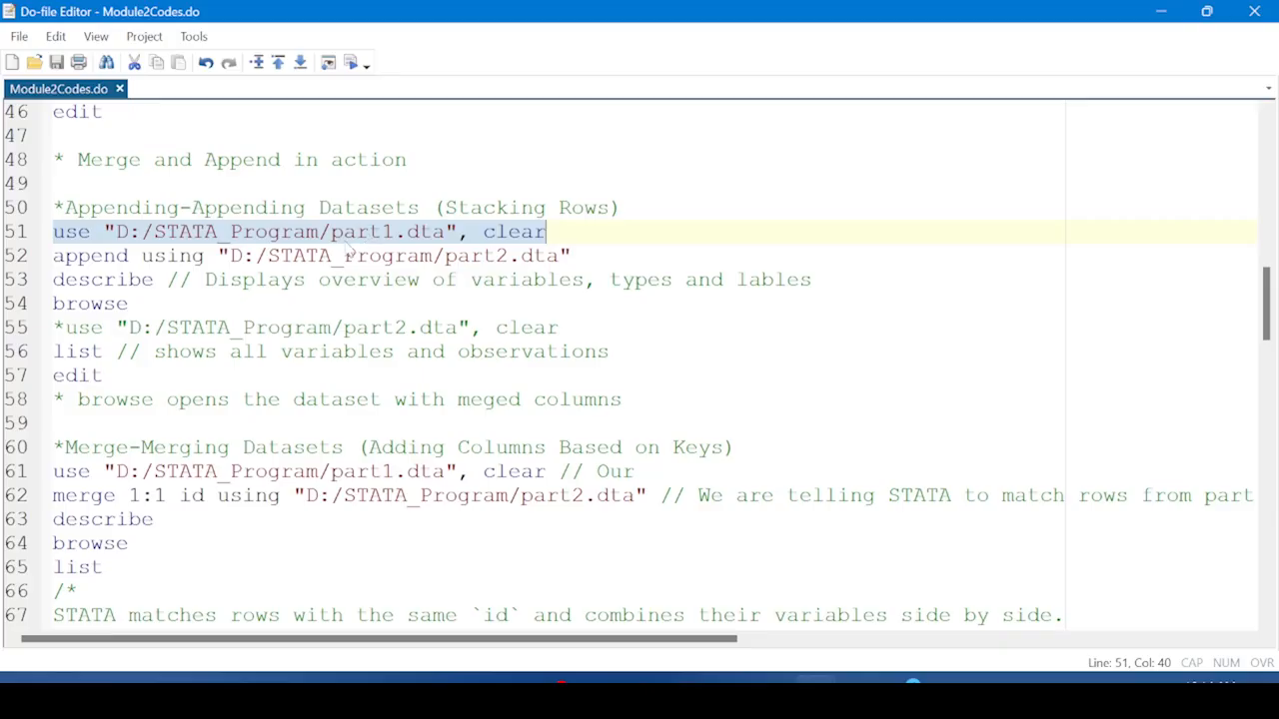
Append part2.dta to the loaded dataset with line 52 and bring the results output into view
left_click(4, 261)
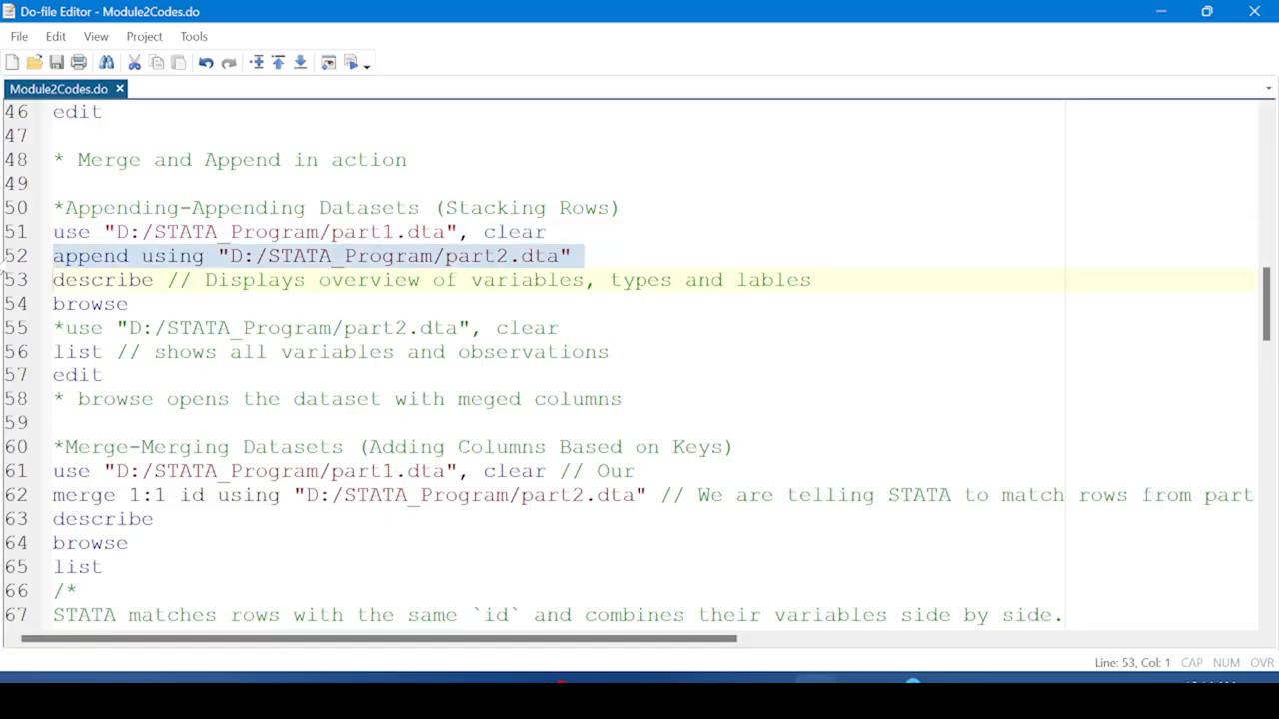
left_click(1206, 11)
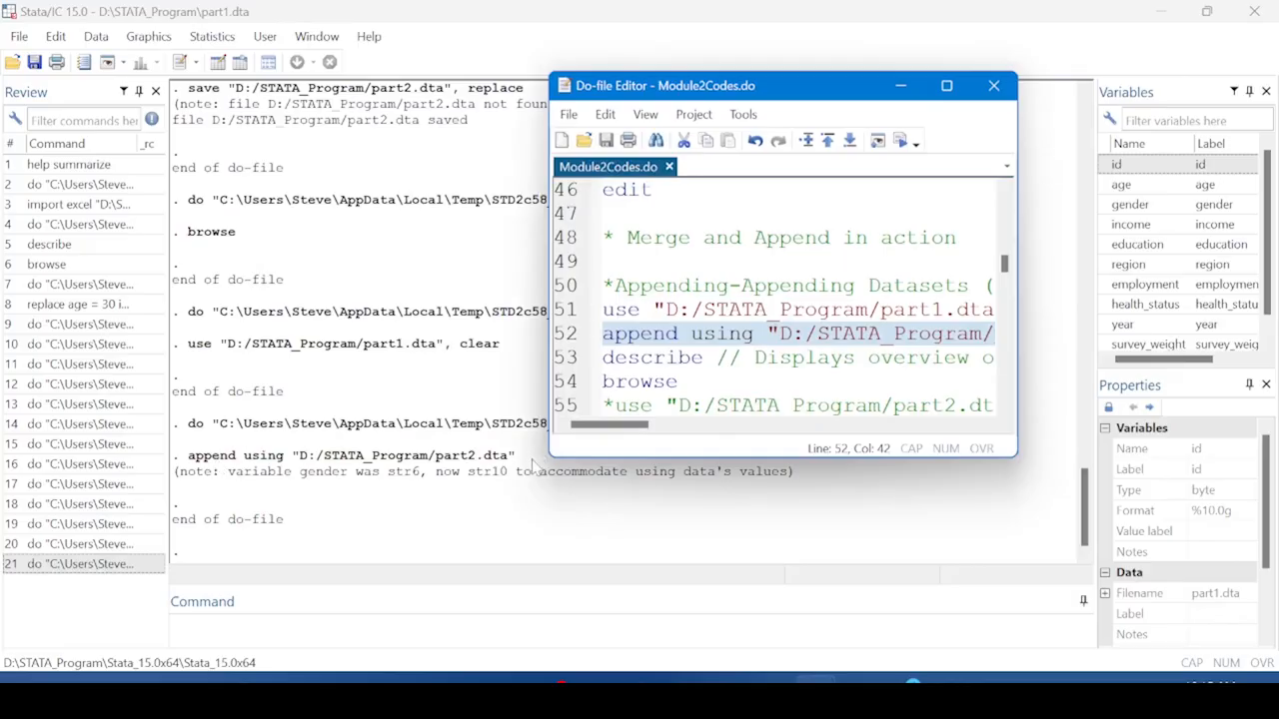
Run the describe command on line 53 and highlight the number of observations in the results output
left_click(559, 361)
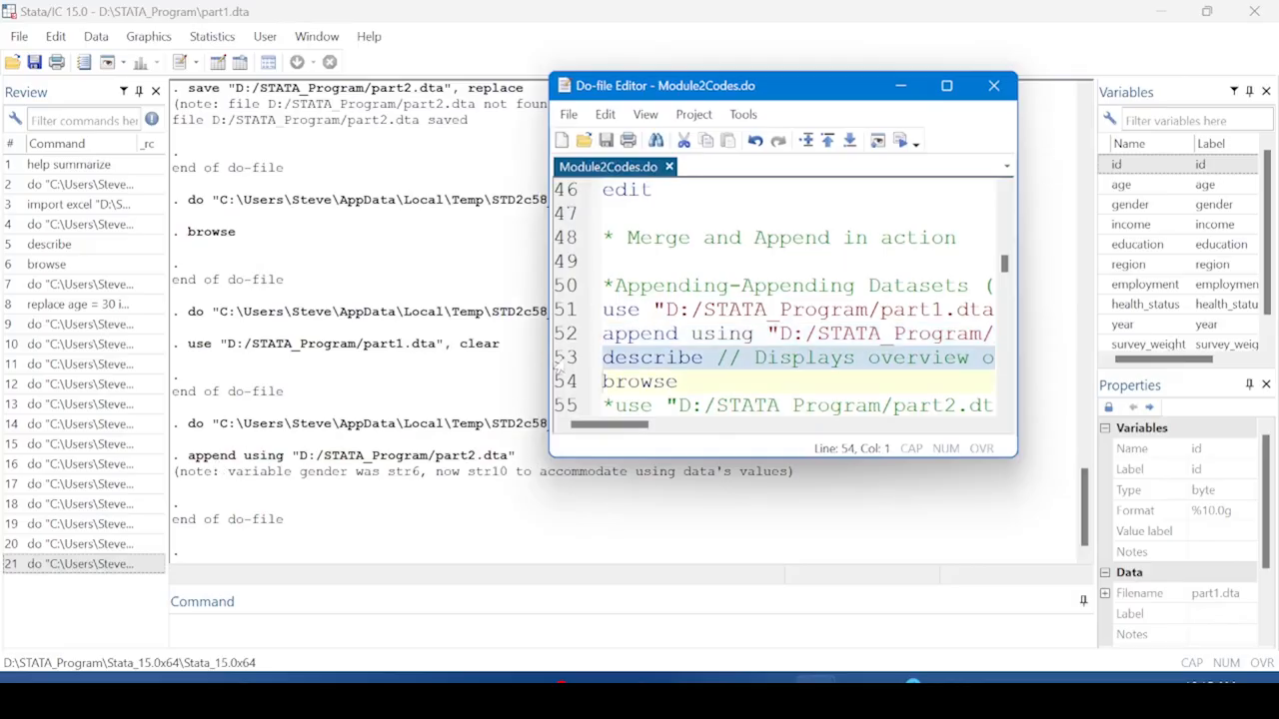
left_click(907, 144)
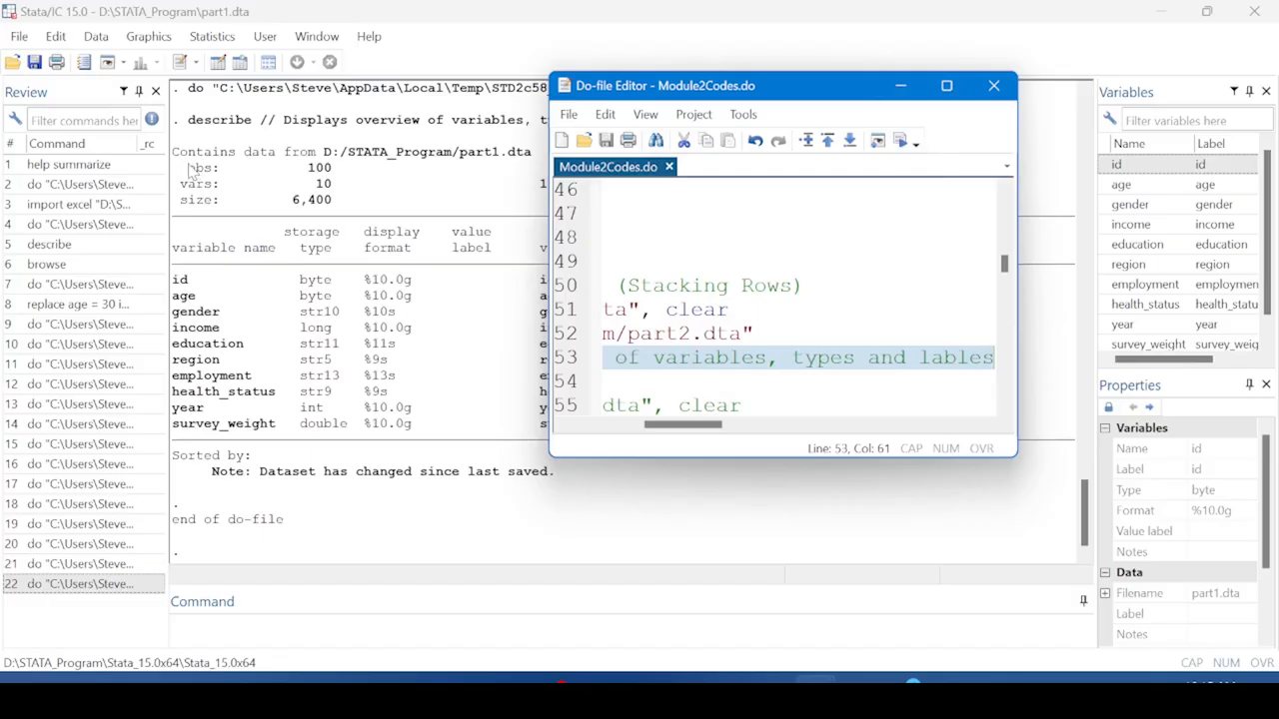
left_click_drag(192, 170, 339, 170)
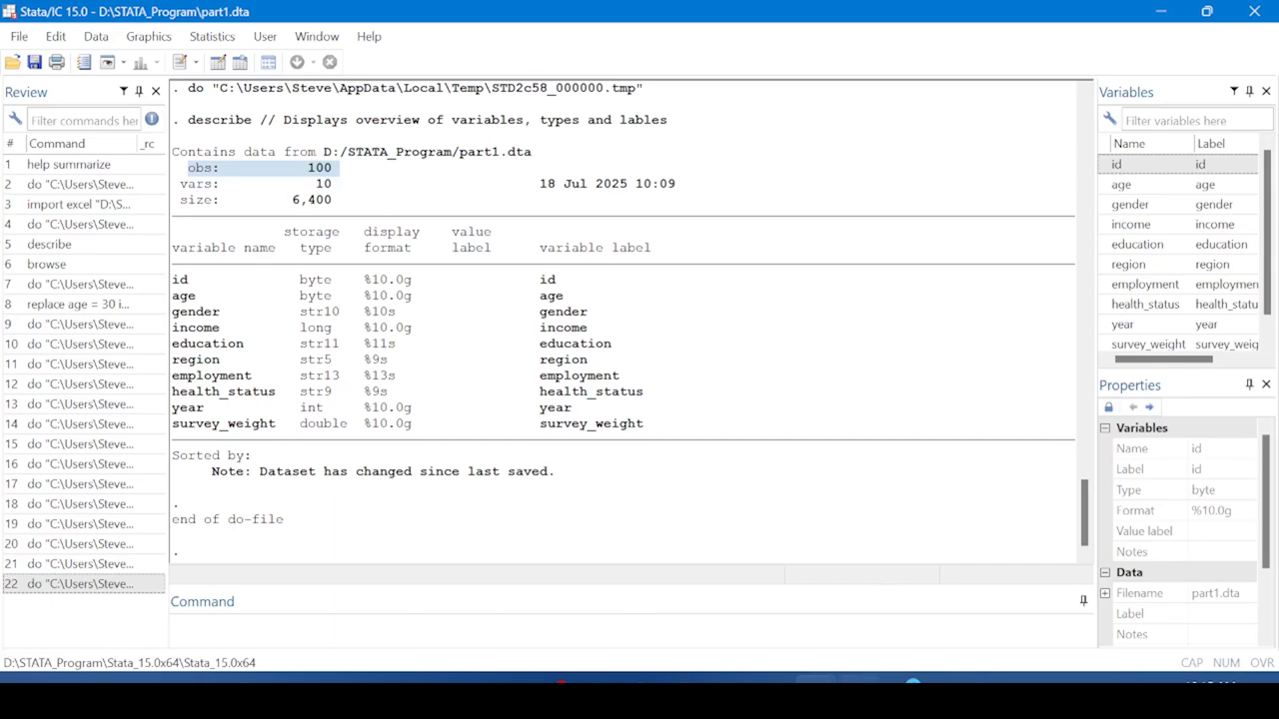
Run the list command on line 56 of the do-file and bring the results output into view
mouse_move(817, 696)
left_click(898, 626)
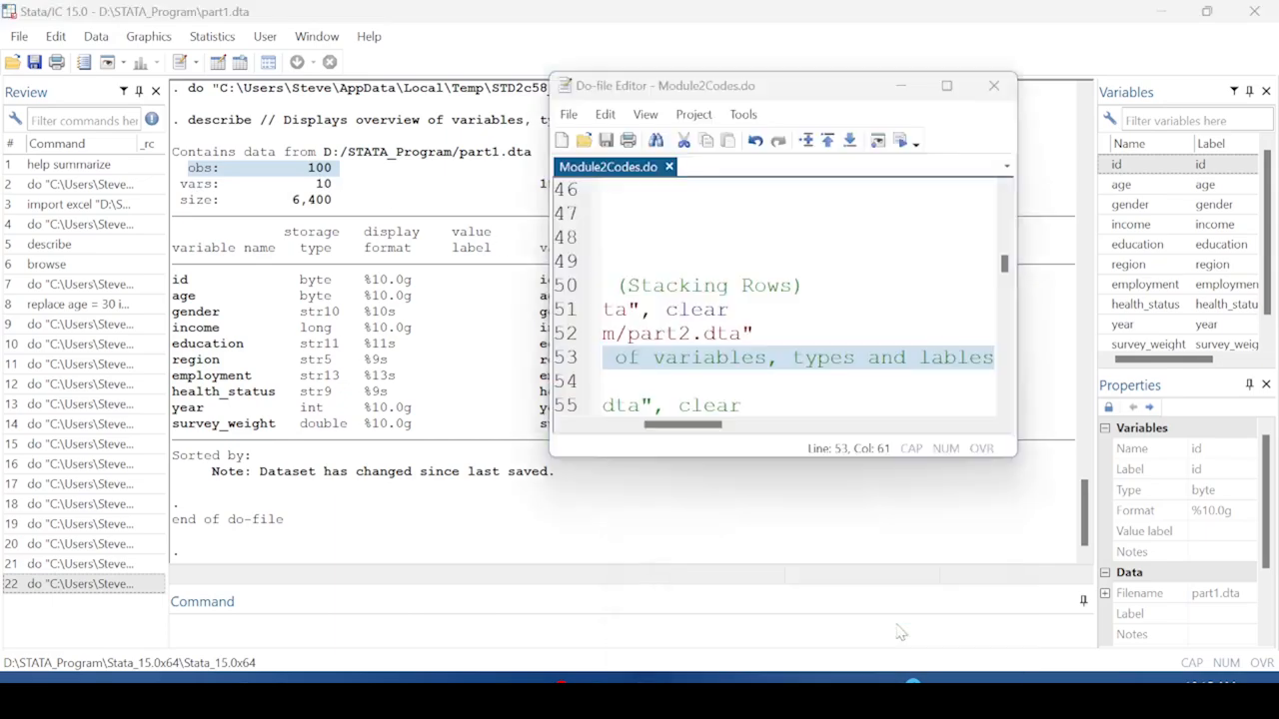
left_click(946, 89)
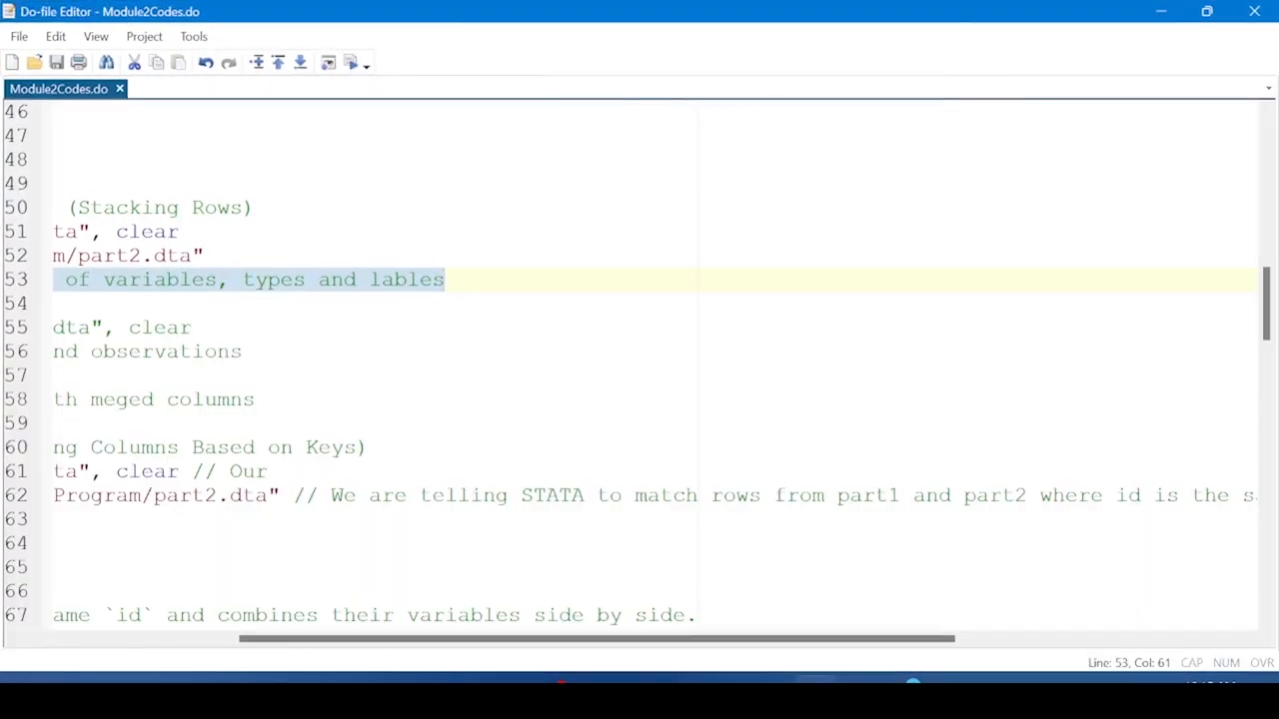
left_click_drag(520, 646, 183, 615)
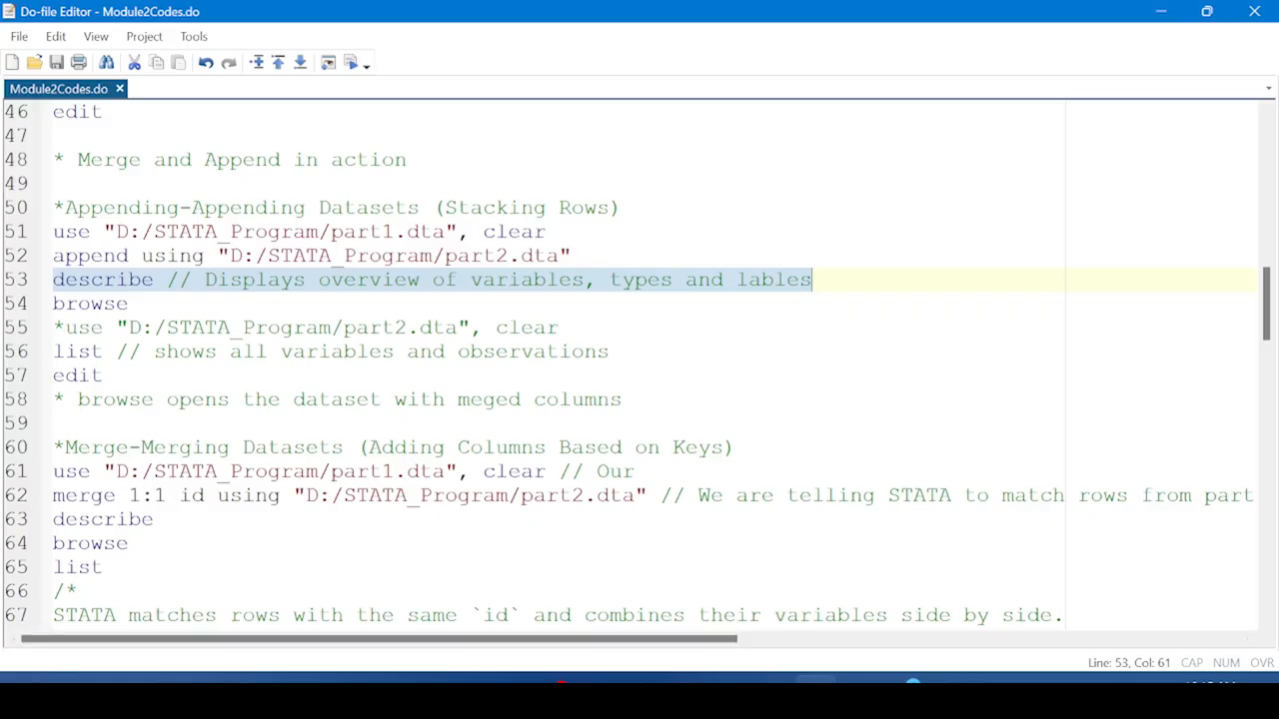
left_click(6, 353)
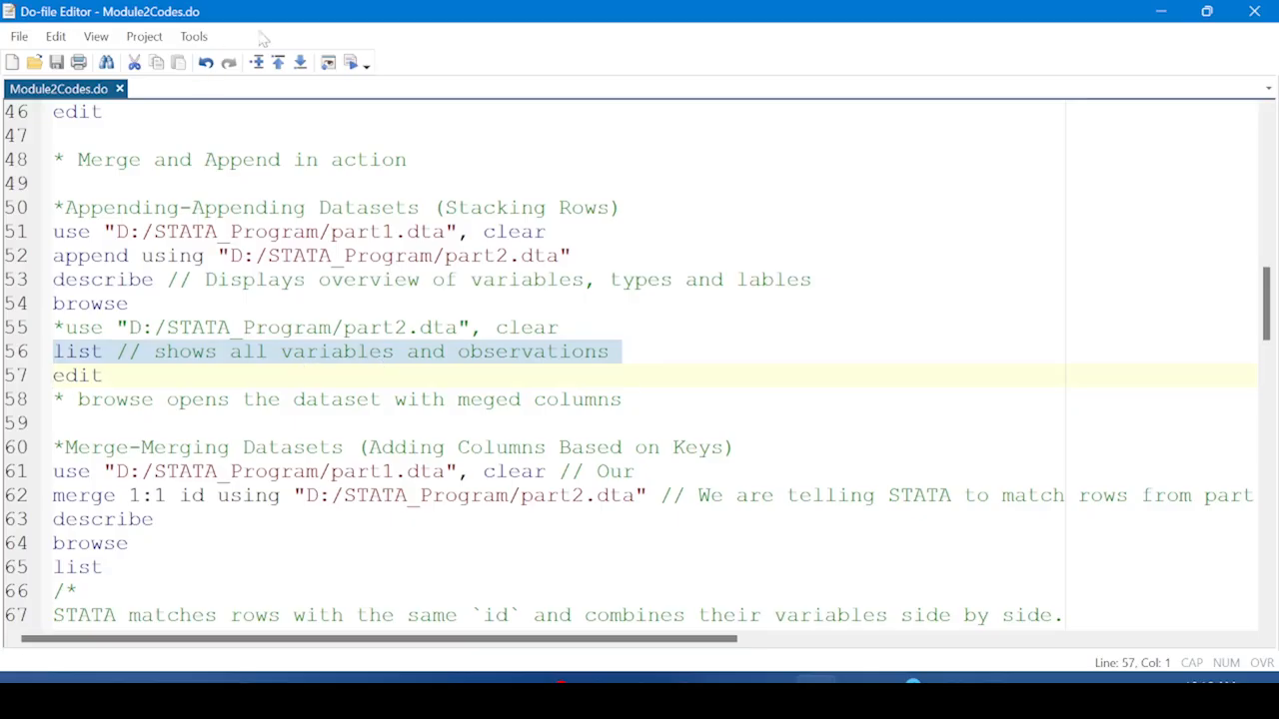
left_click(1209, 10)
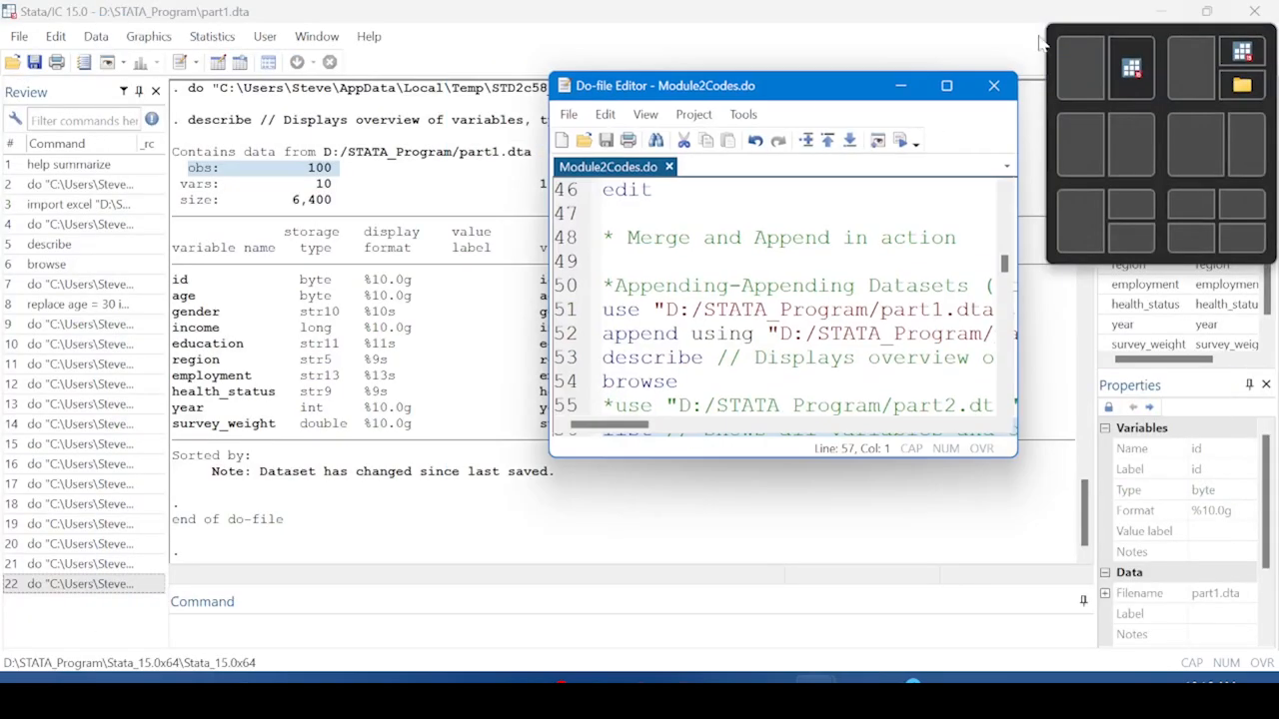
left_click(899, 140)
left_click(342, 420)
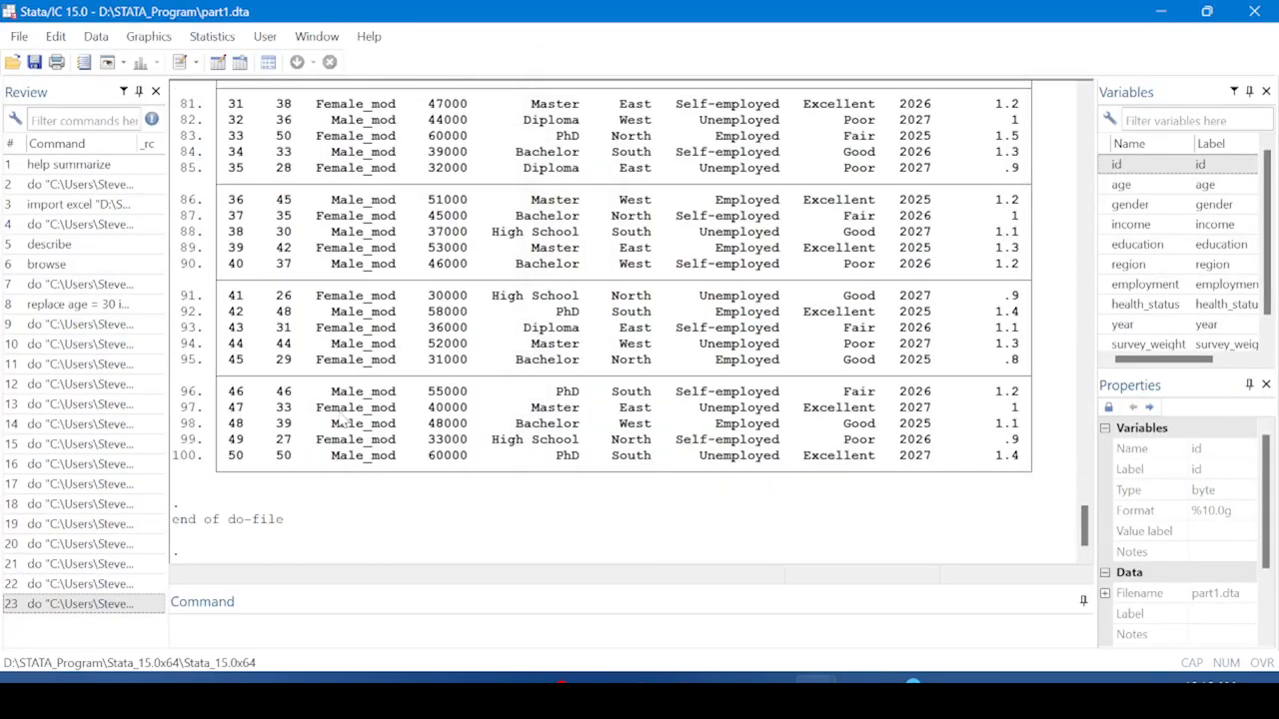
Examine the listed observations of the appended dataset, highlighting rows 51–55 and 46–50 to compare the gender values of both parts
scroll(341, 421, "up", 6)
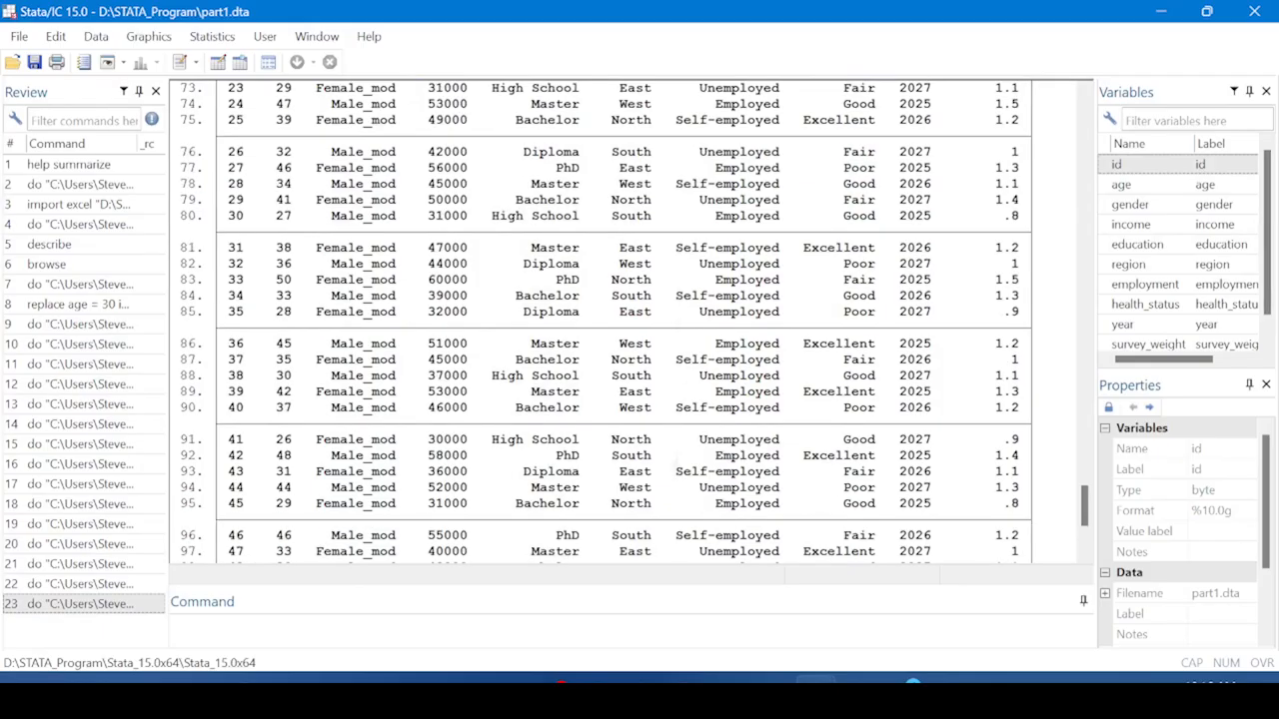
scroll(634, 320, "up", 6)
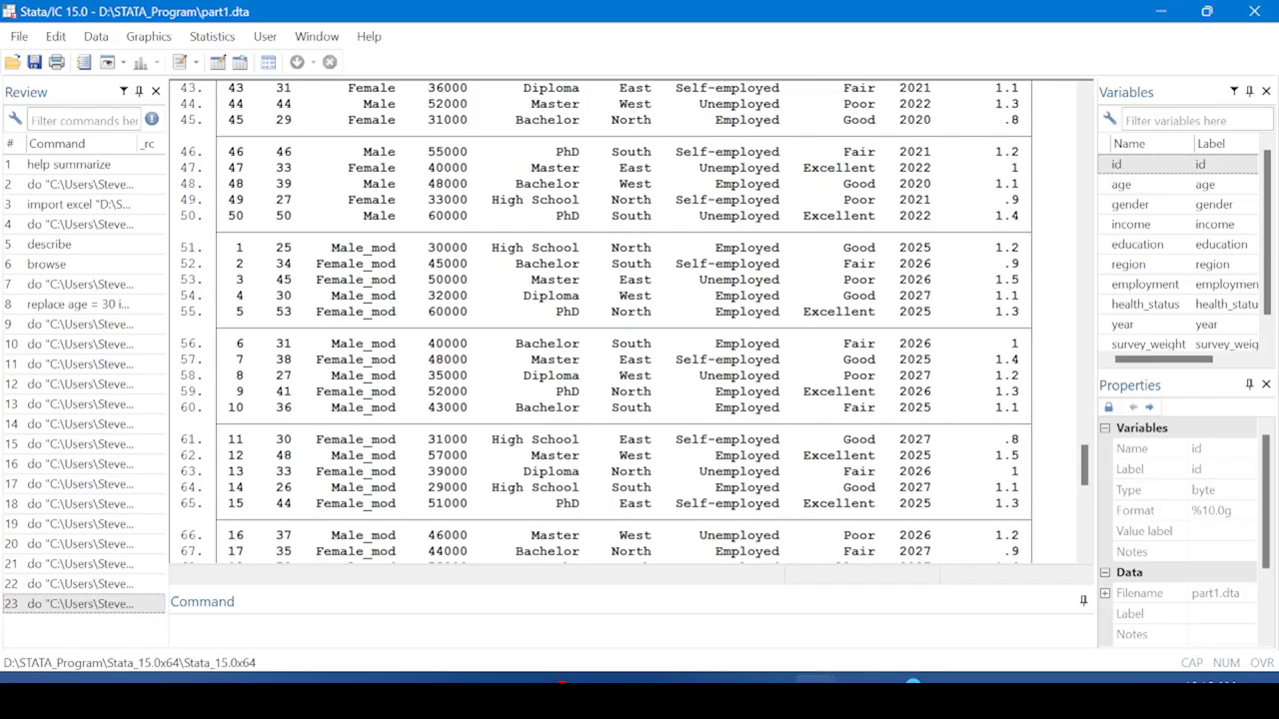
scroll(635, 320, "up", 2)
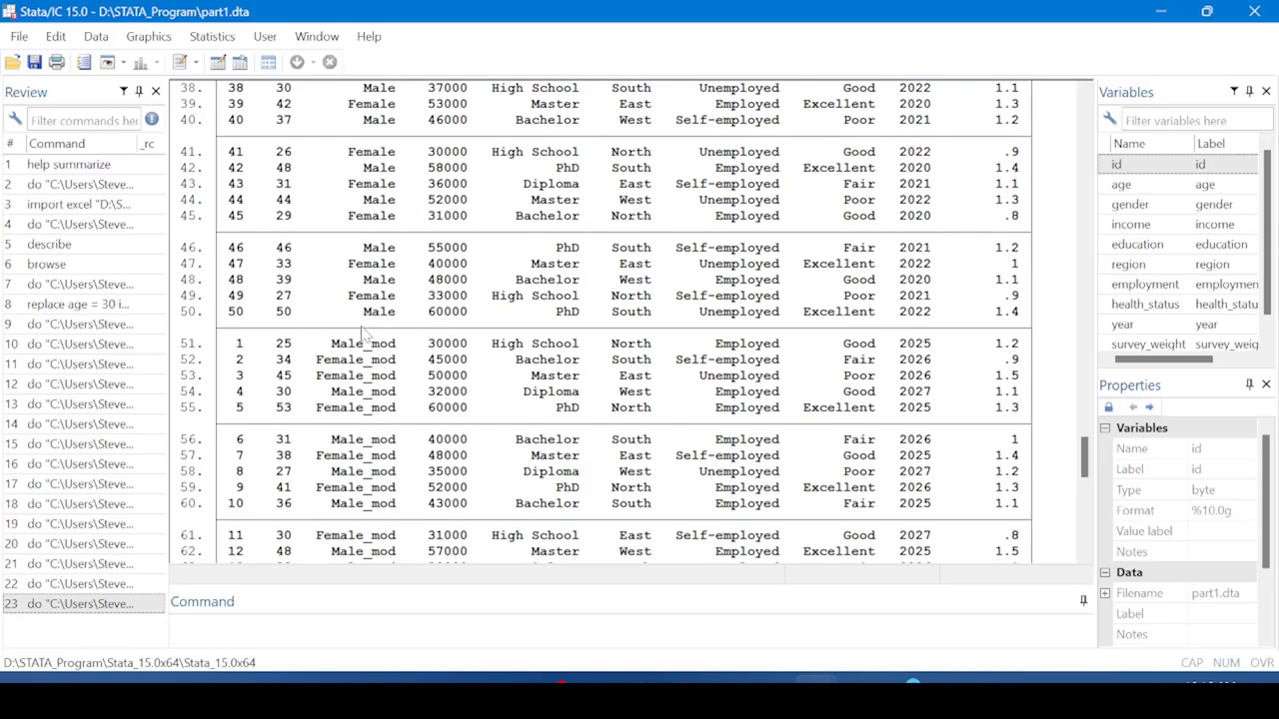
left_click_drag(326, 340, 402, 422)
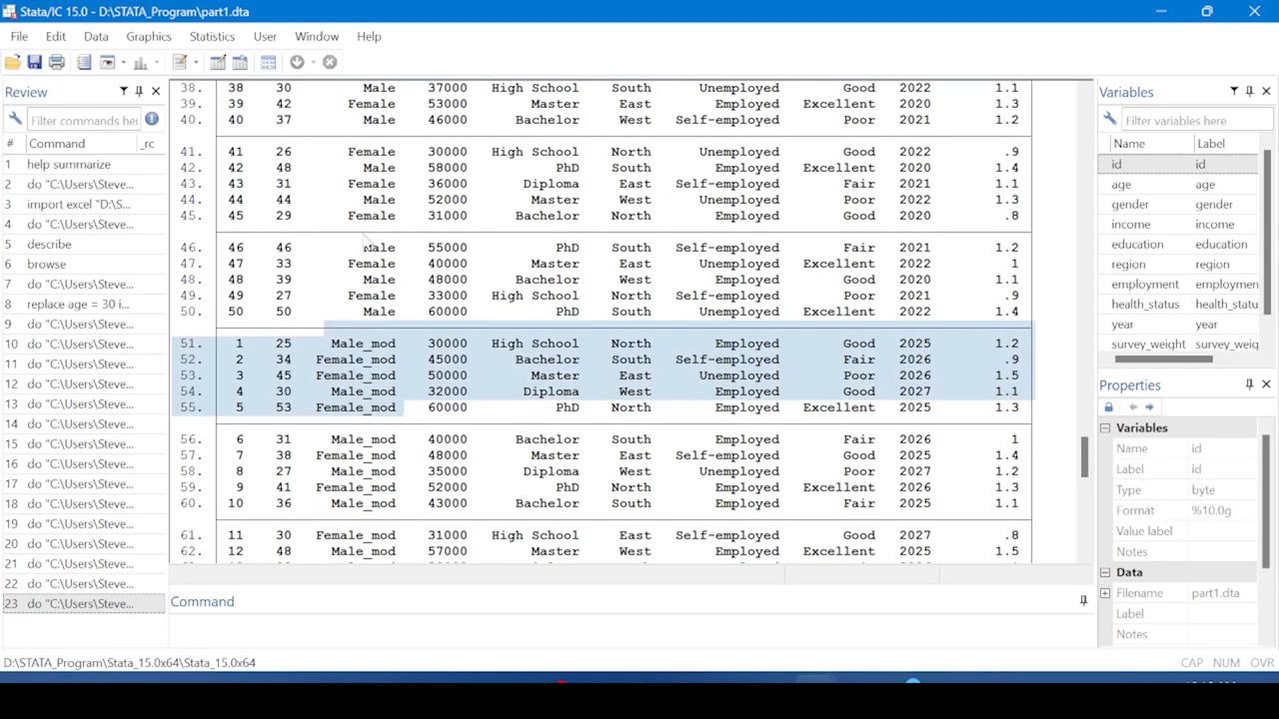
left_click_drag(349, 241, 405, 316)
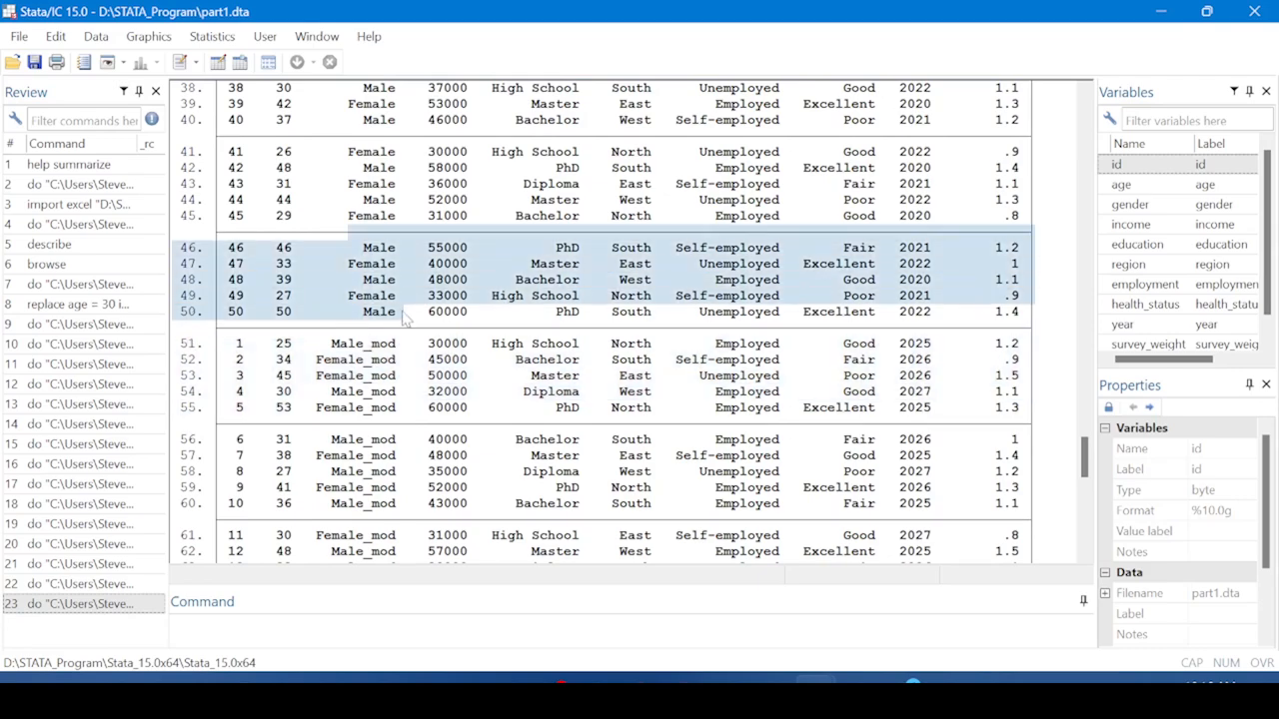
left_click(345, 377)
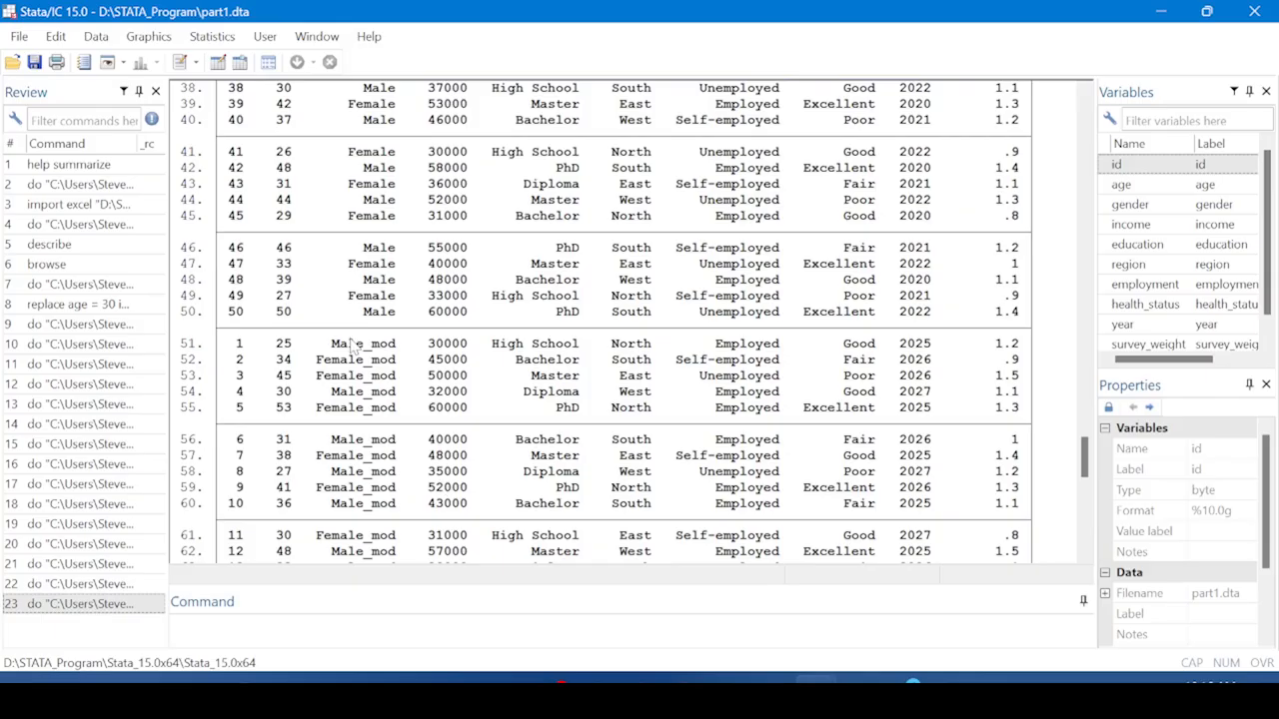
scroll(974, 340, "up", 20)
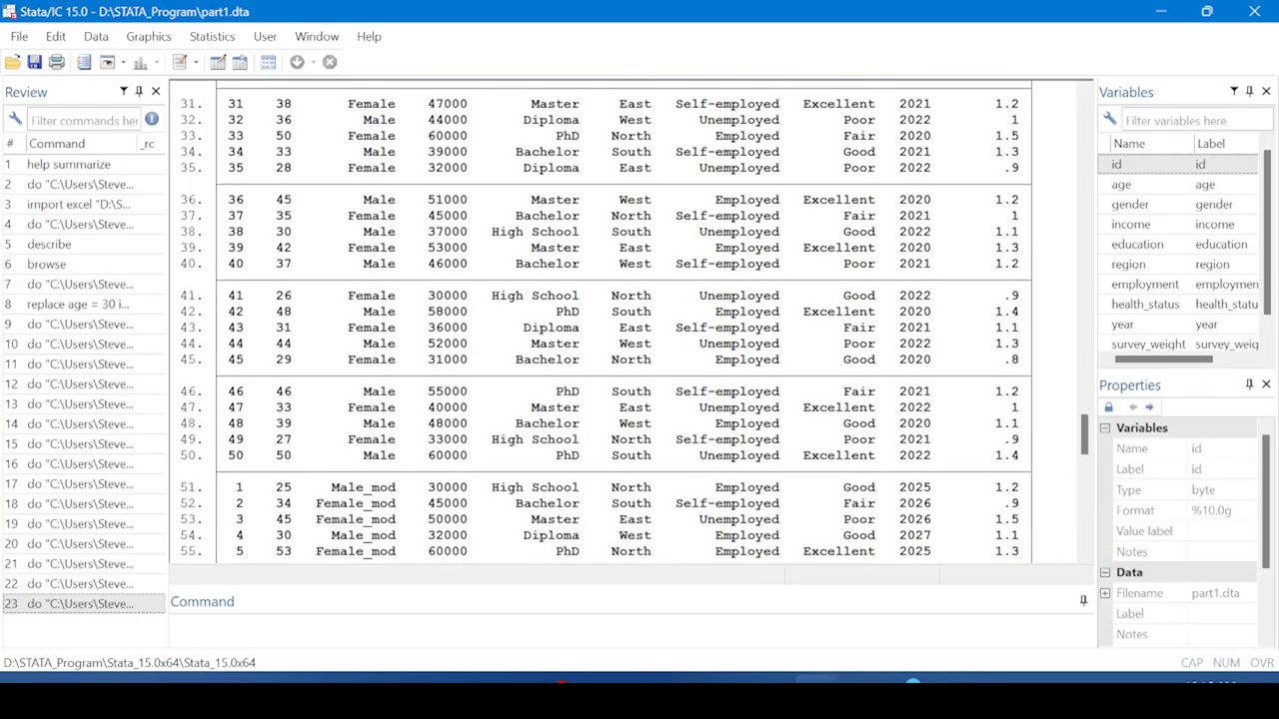
scroll(974, 340, "down", 6)
scroll(619, 319, "down", 5)
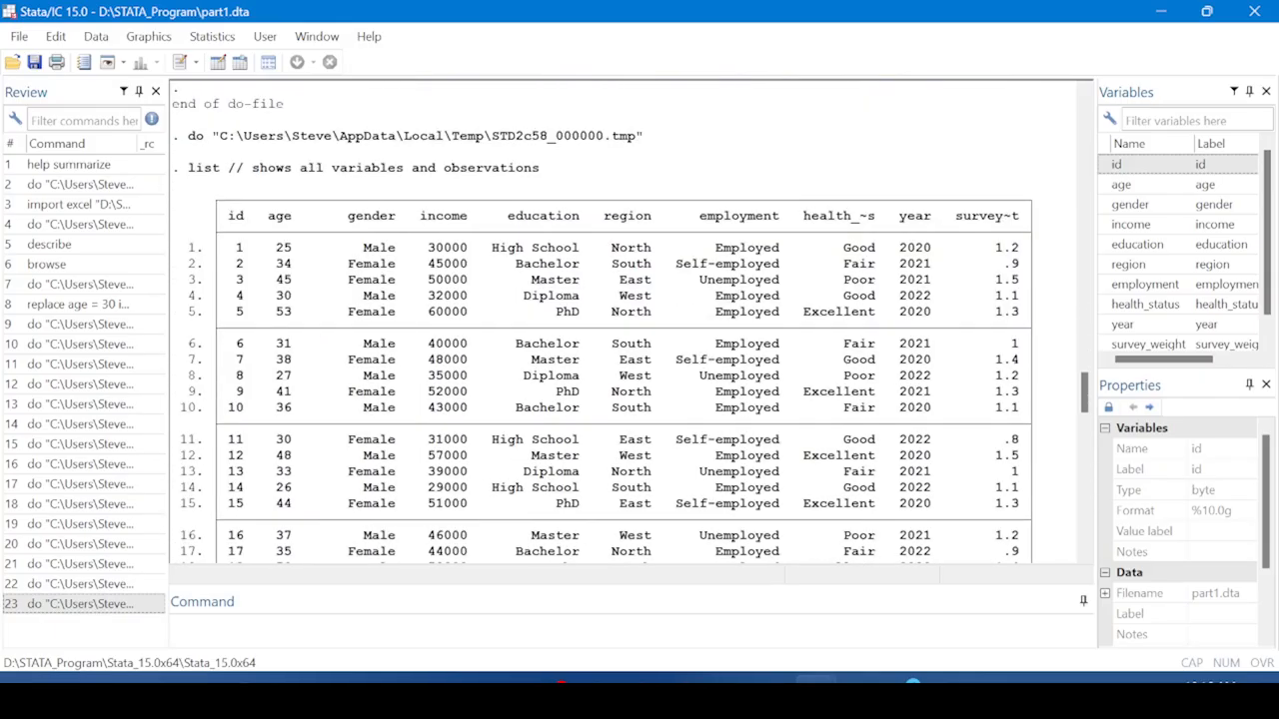
scroll(619, 319, "down", 20)
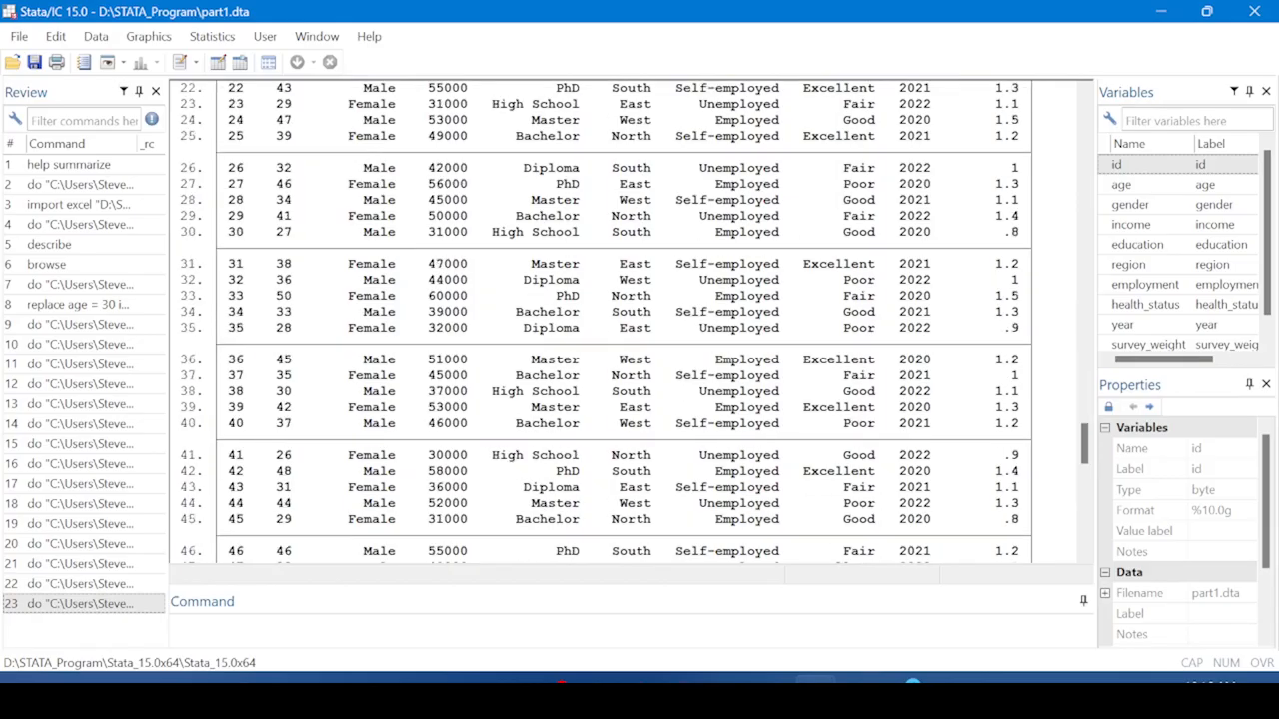
scroll(620, 320, "down", 3)
Return to the maximized do-file and load part1.dta for the merge by running the use command on line 61
mouse_move(816, 681)
left_click(920, 598)
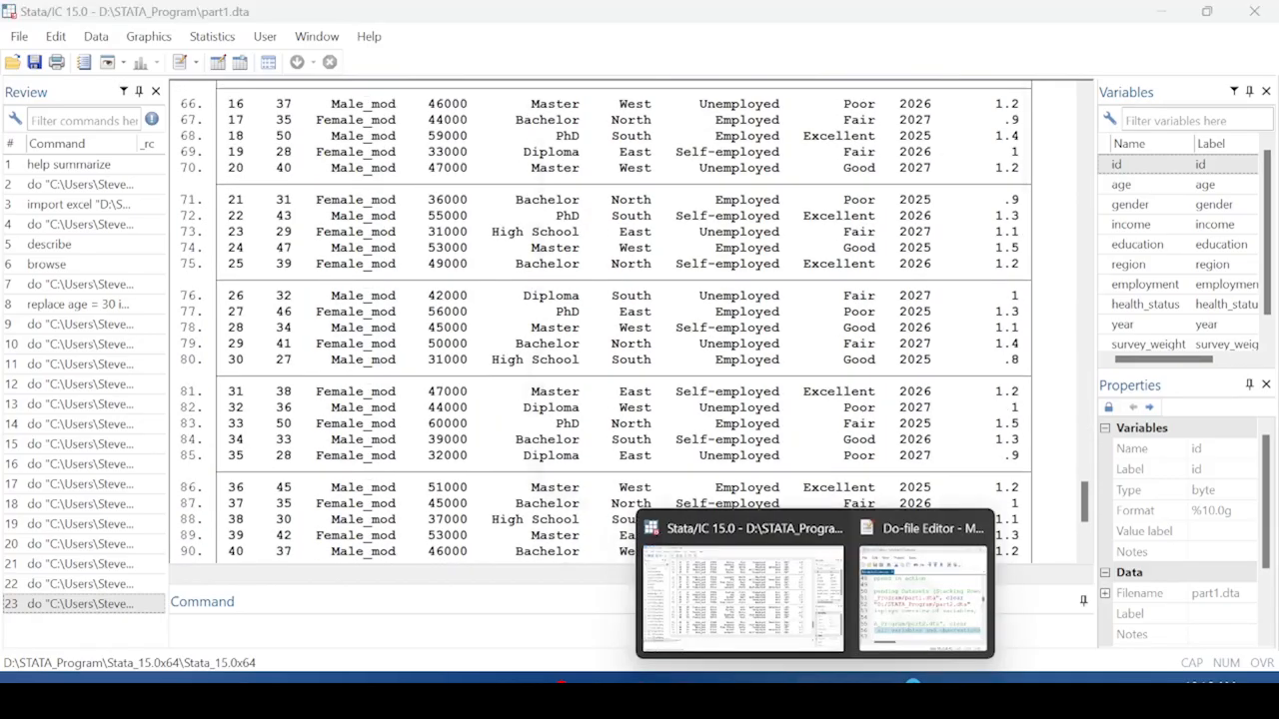
left_click(948, 86)
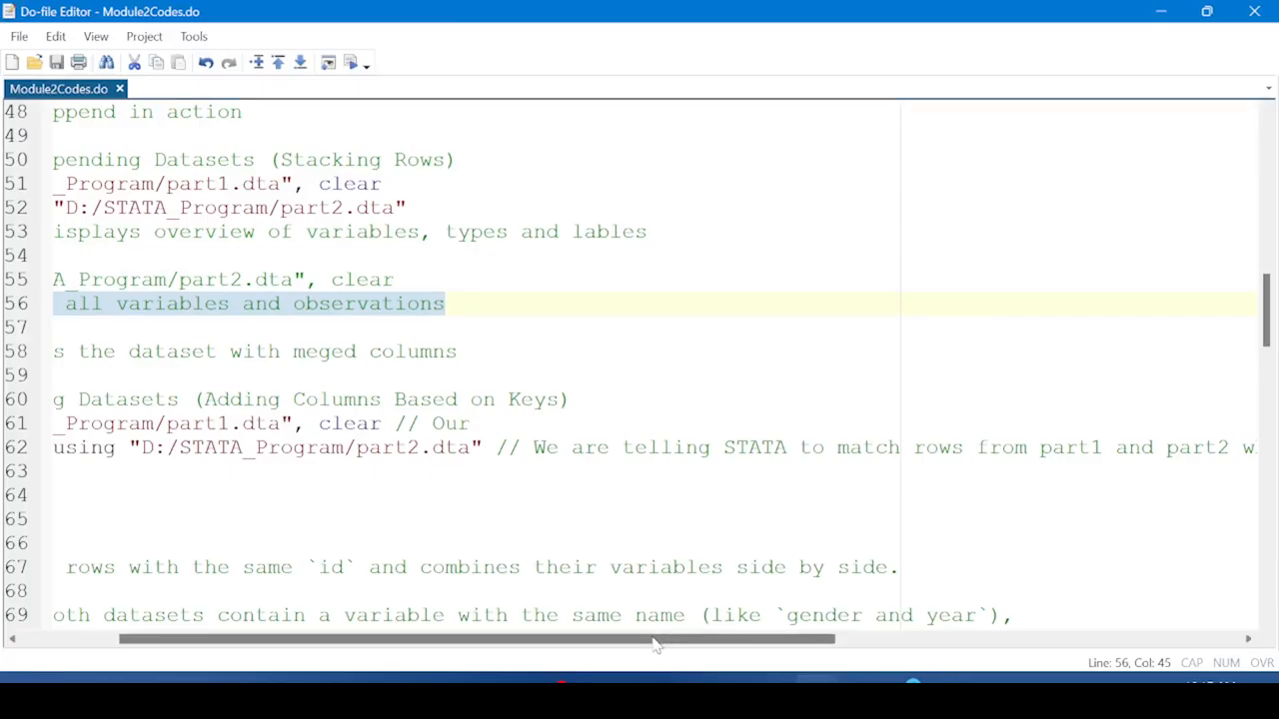
left_click_drag(649, 640, 436, 652)
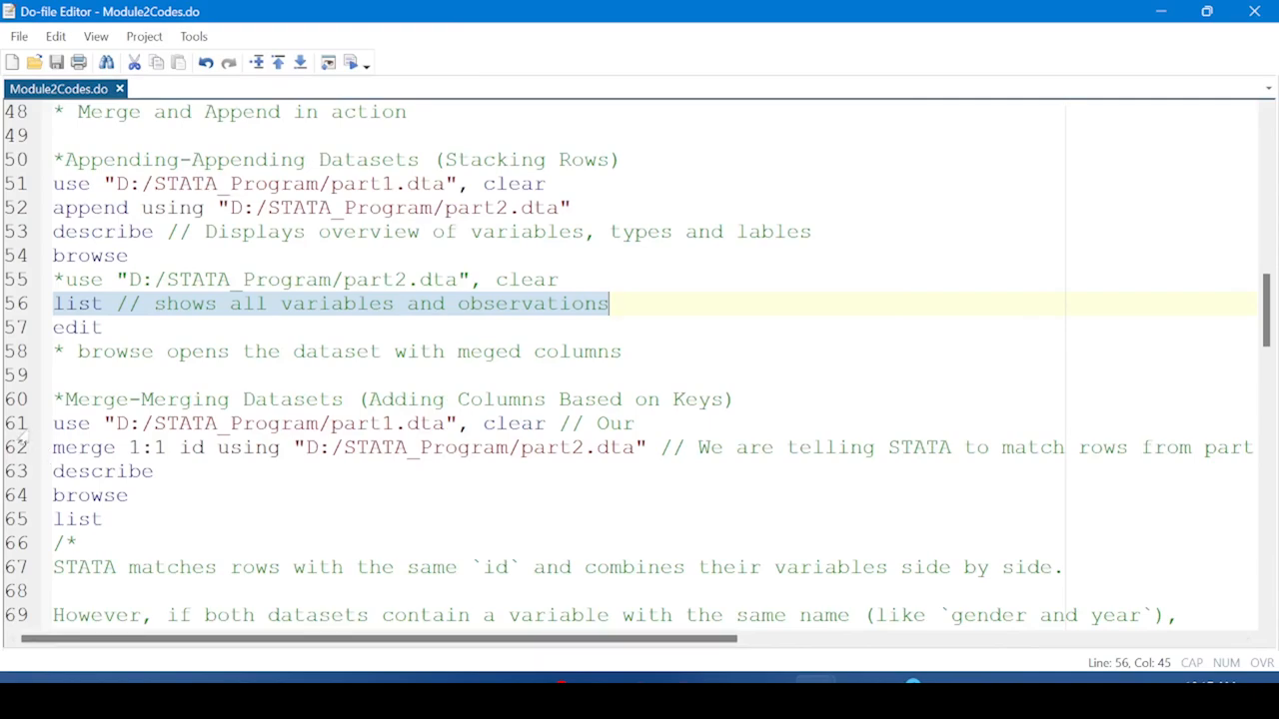
left_click(8, 428)
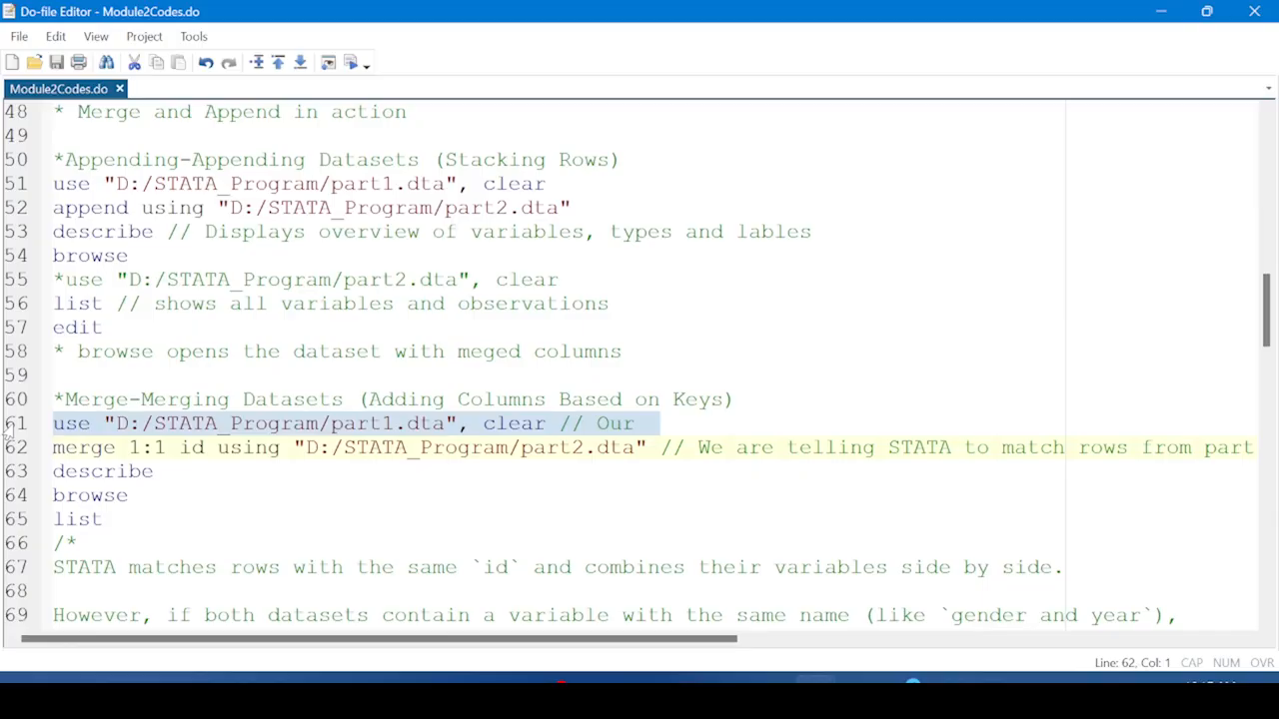
left_click(351, 64)
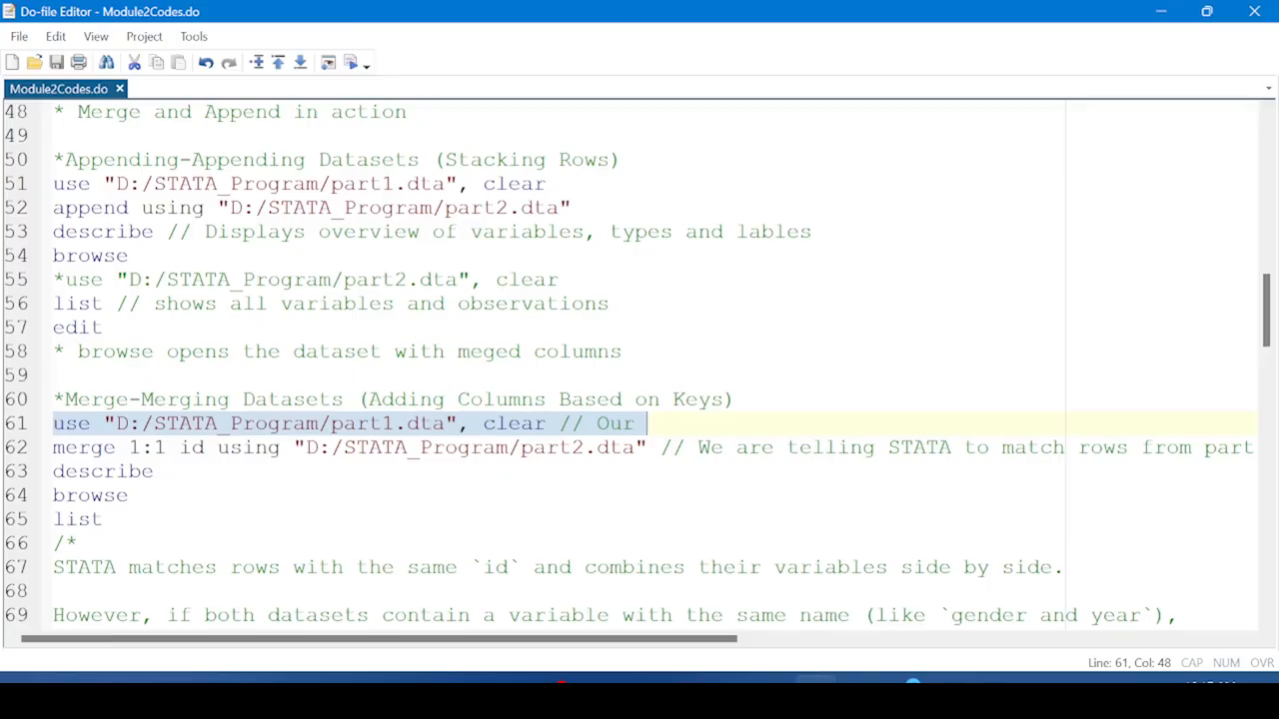
Read the merge 1:1 command on line 62, highlighting part2.dta and following its comment to the end of the line
key("Down")
left_click_drag(647, 448, 520, 452)
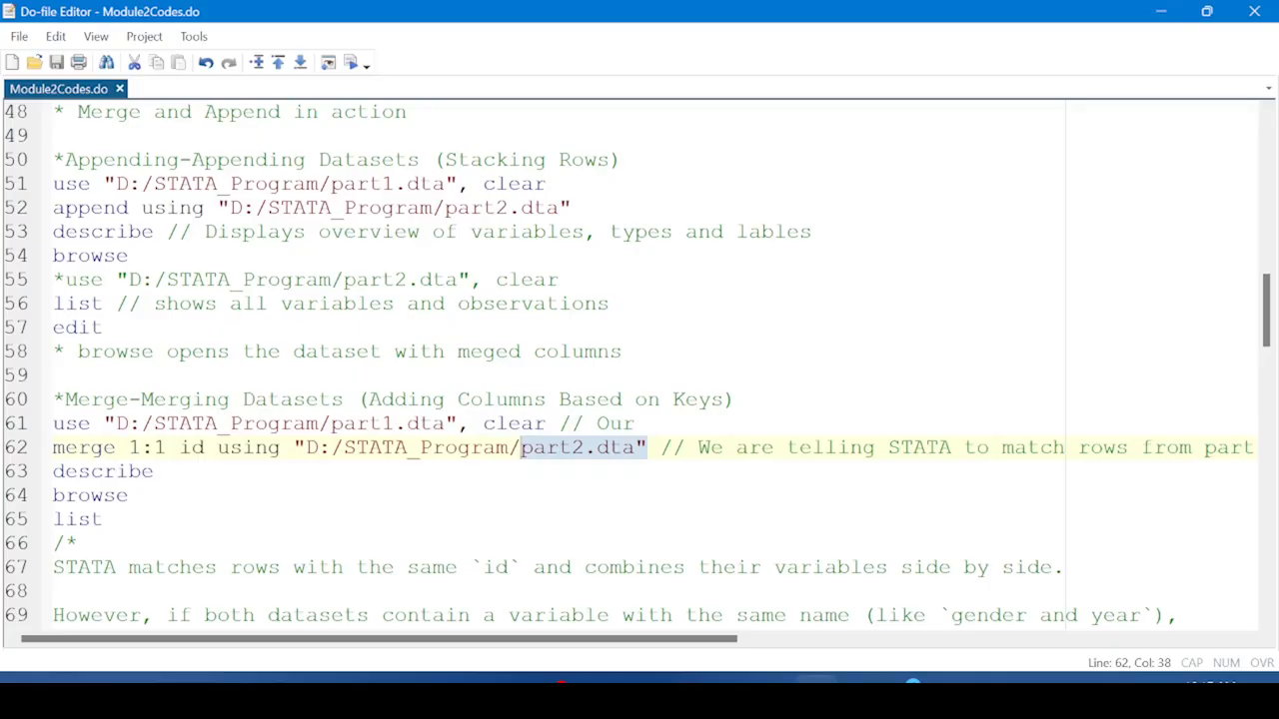
left_click_drag(466, 649, 655, 617)
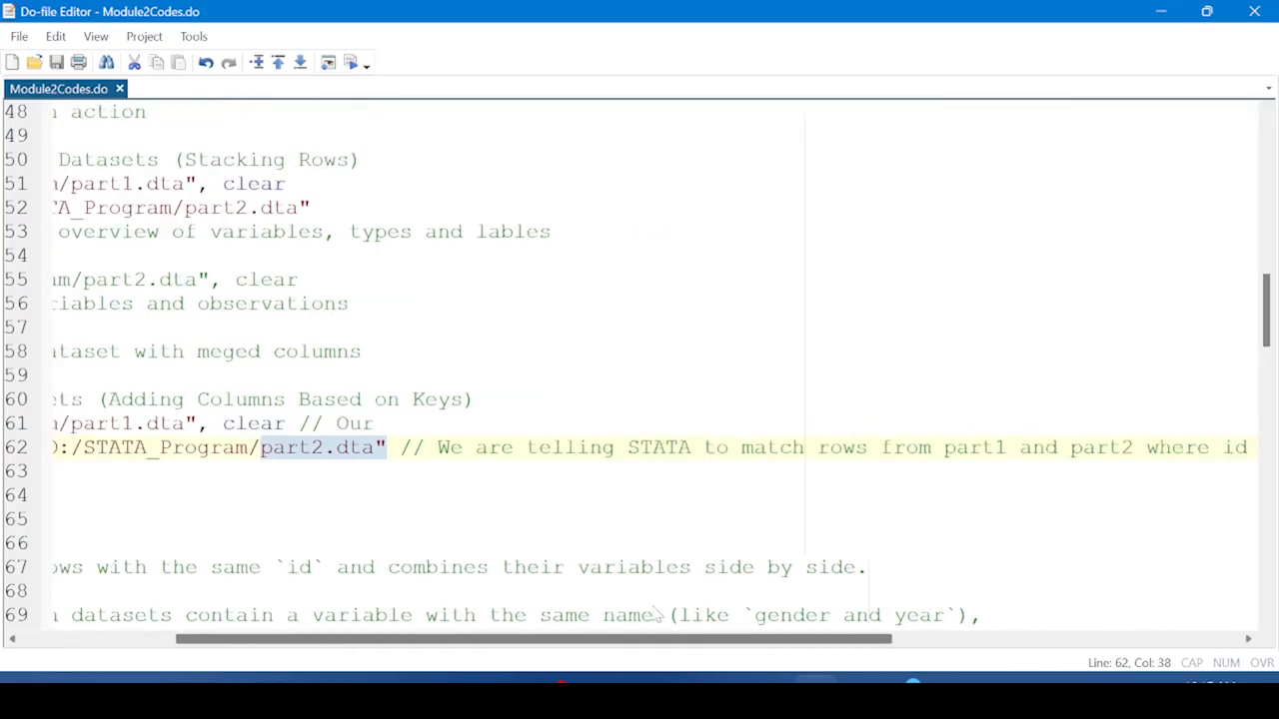
scroll(700, 604, "right", 5)
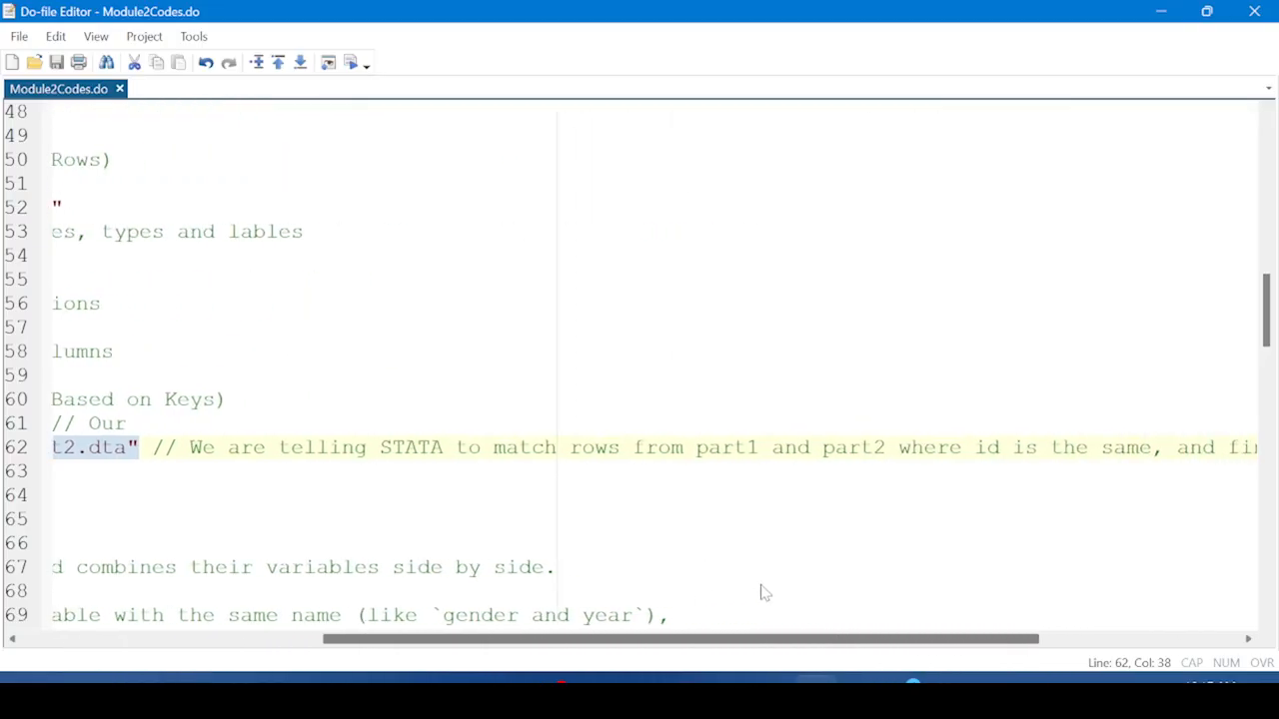
scroll(838, 594, "right", 8)
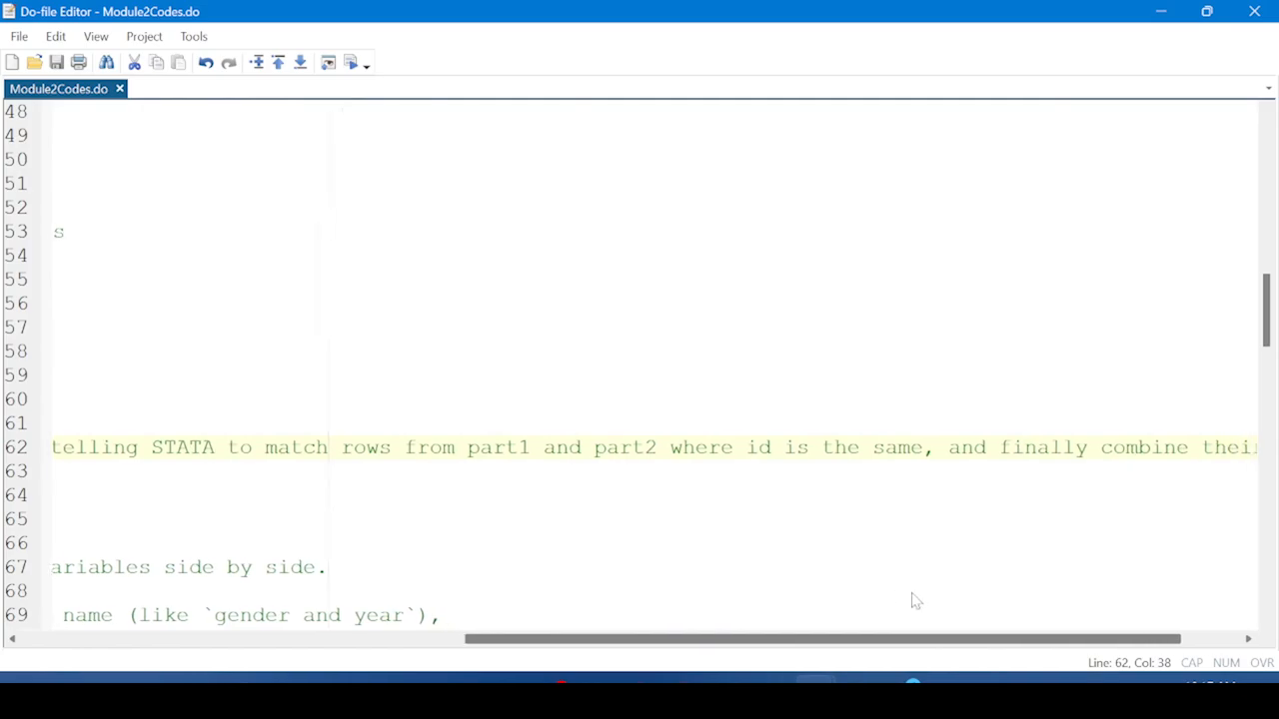
scroll(912, 600, "right", 3)
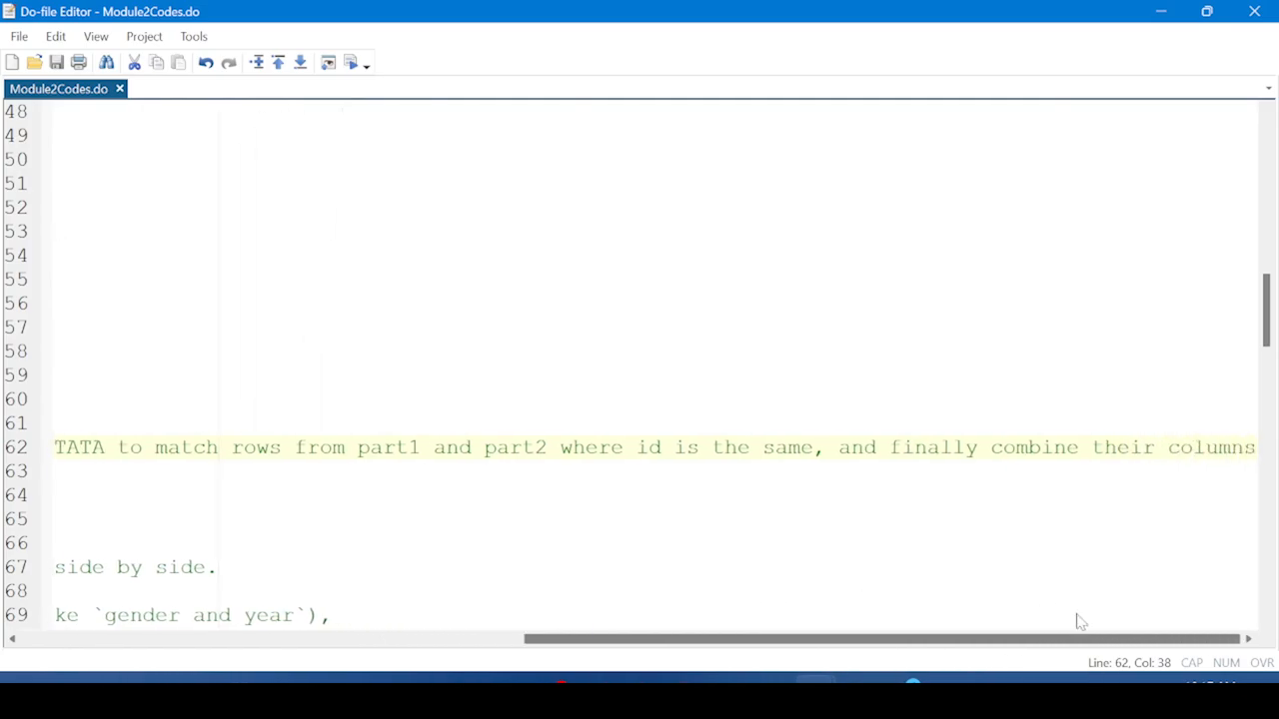
scroll(862, 648, "left", 12)
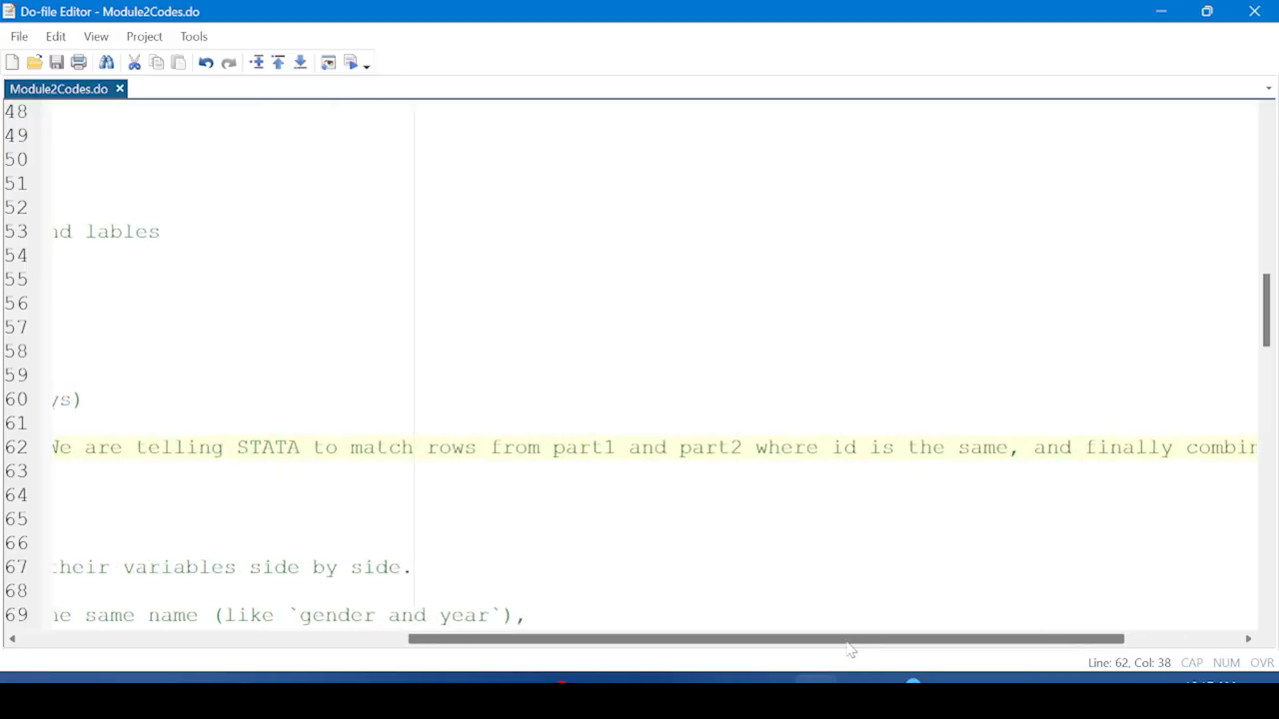
scroll(588, 668, "left", 4)
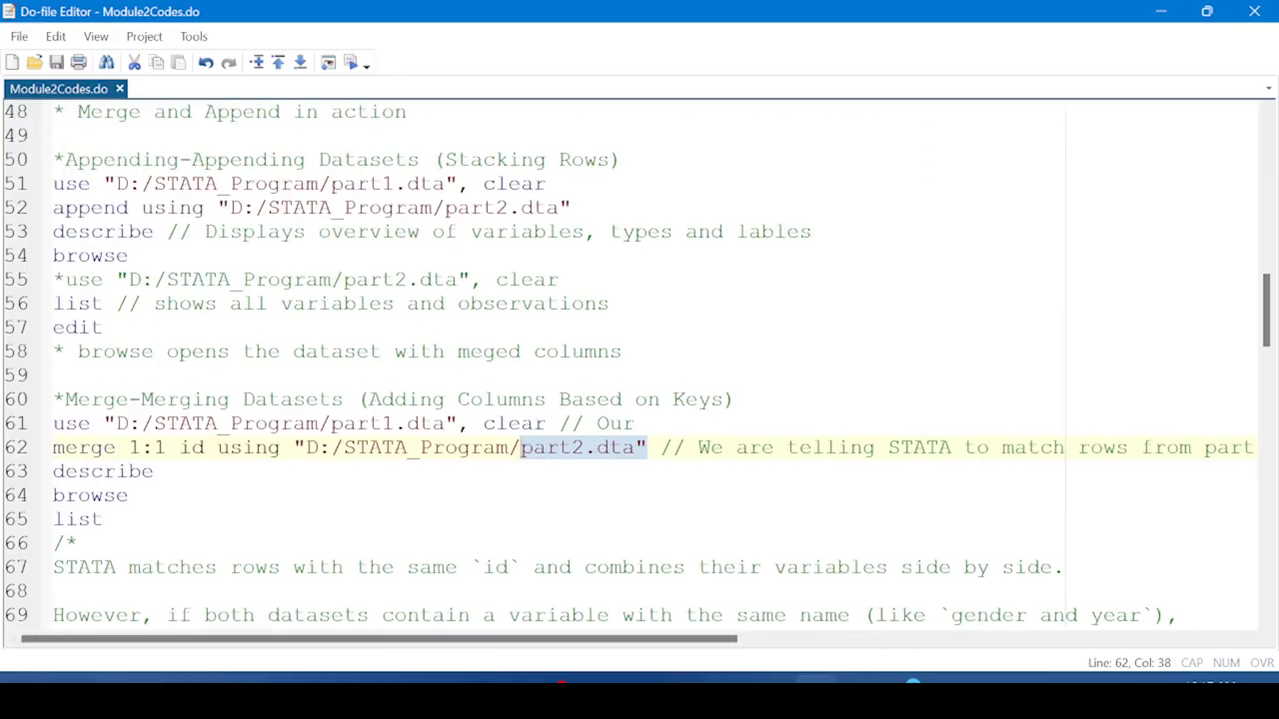
Merge part2.dta one-to-one on id into the loaded dataset by running line 62 with the results output in view
left_click(12, 451)
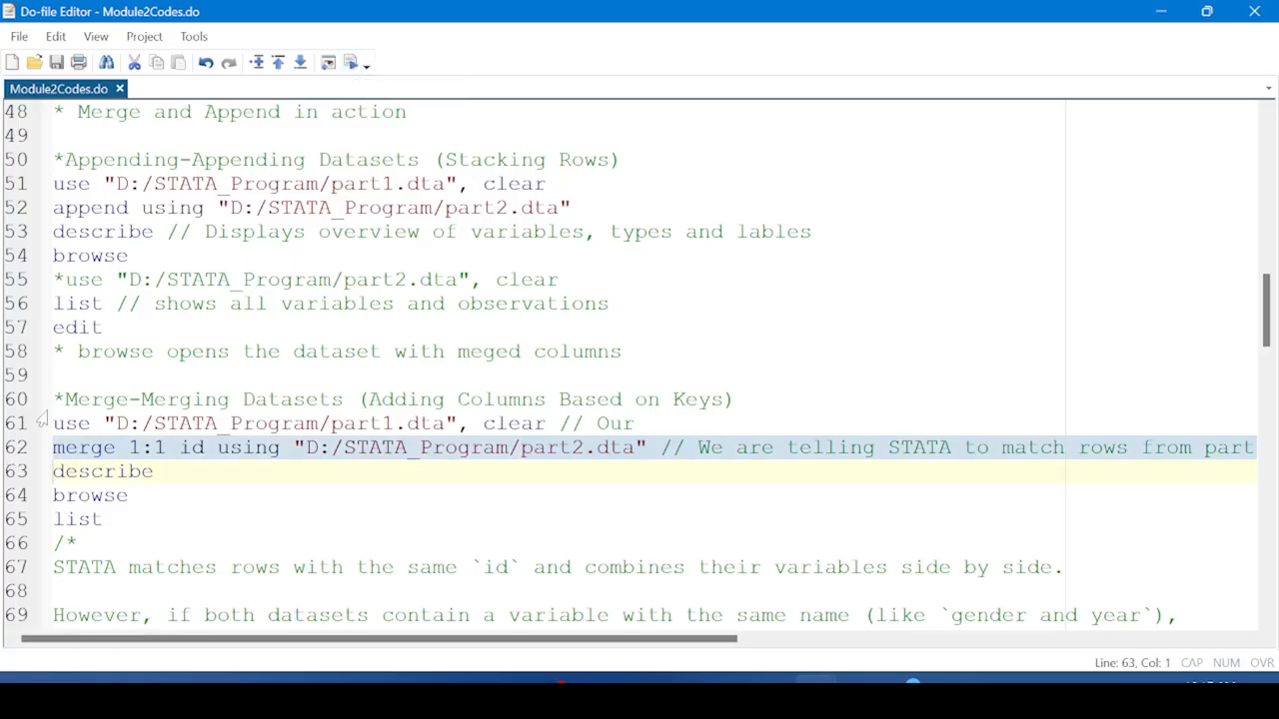
left_click(1207, 12)
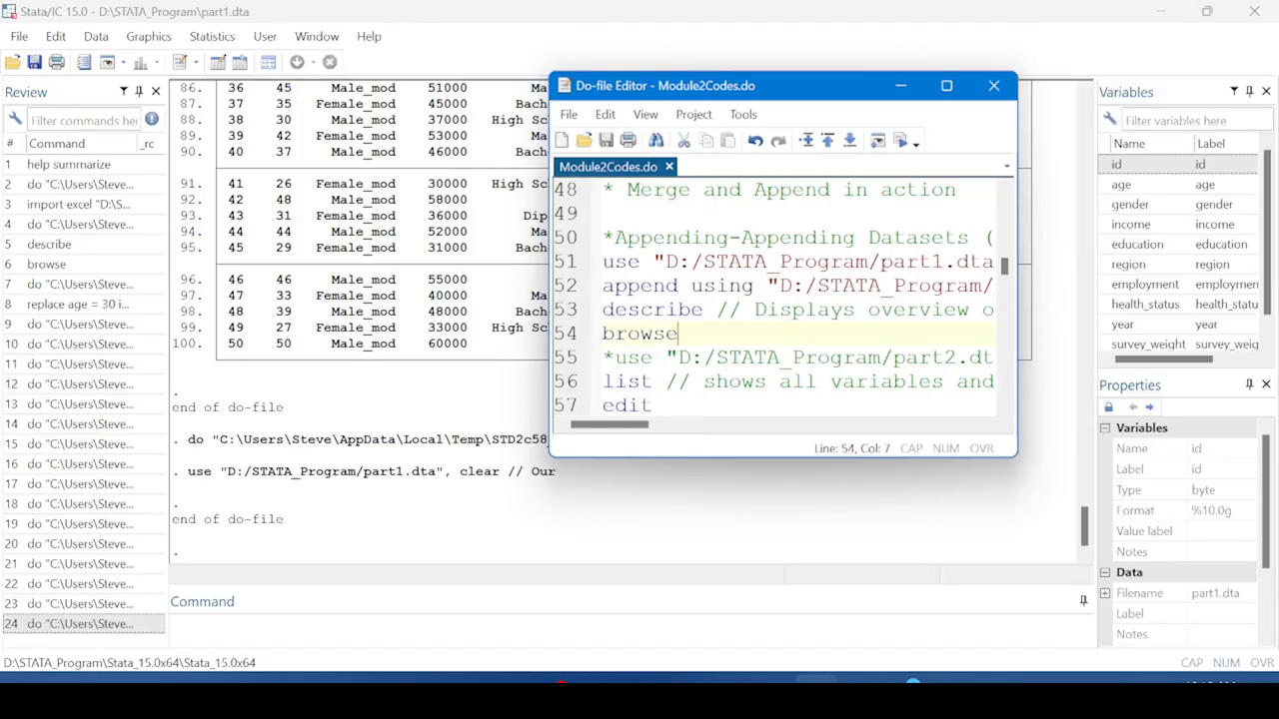
key("Down")
key("Down")
key("Down")
key("Down")
key("Down")
key("Down")
key("Down")
key("Down")
key("Down")
key("Down")
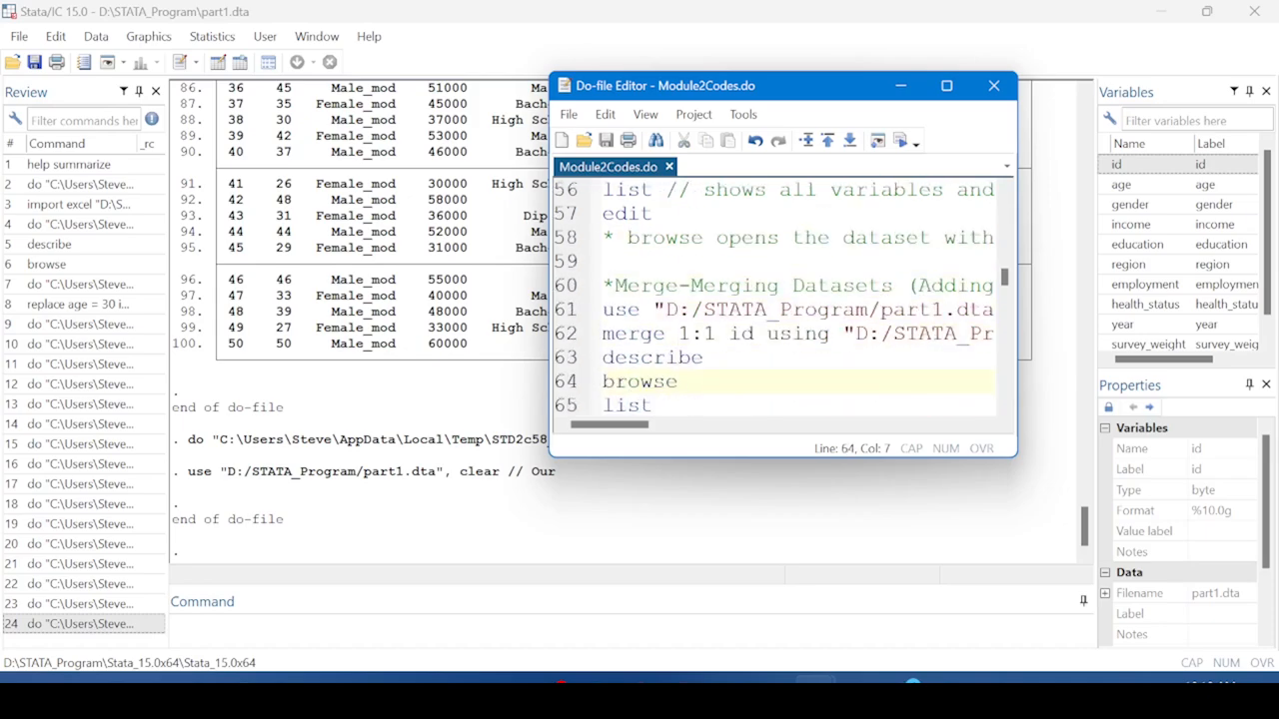
left_click(562, 333)
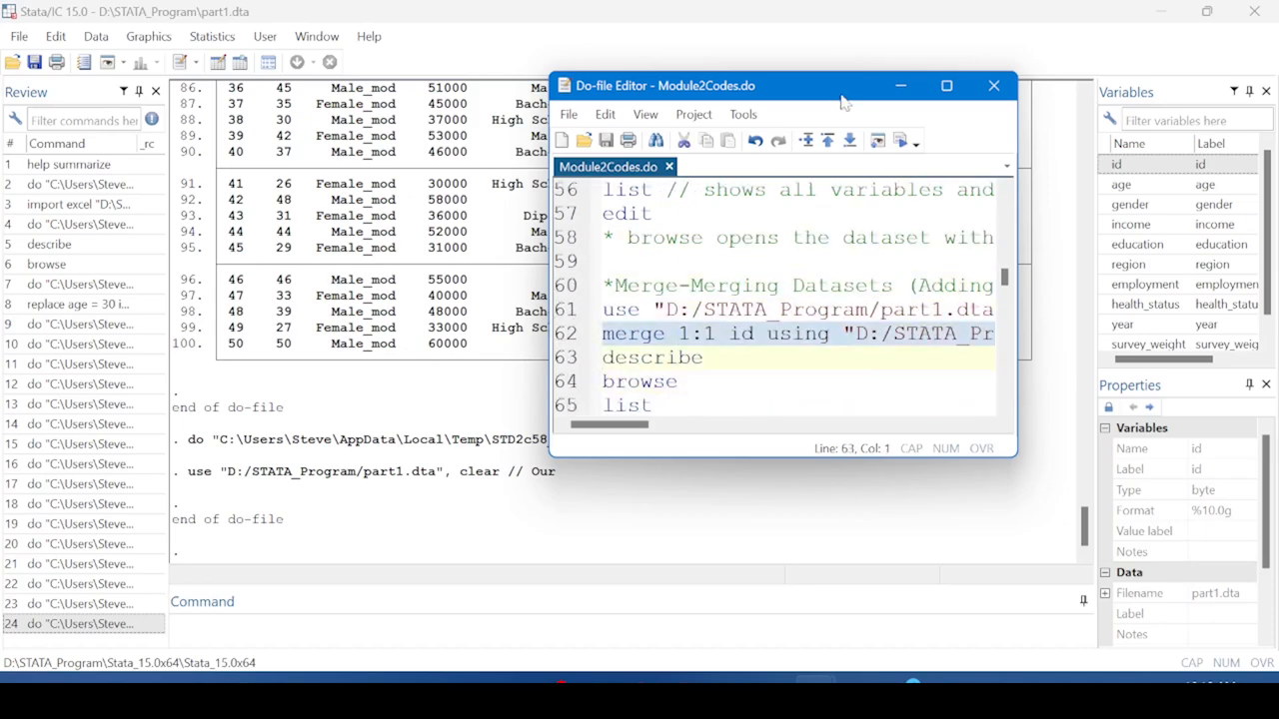
left_click(901, 141)
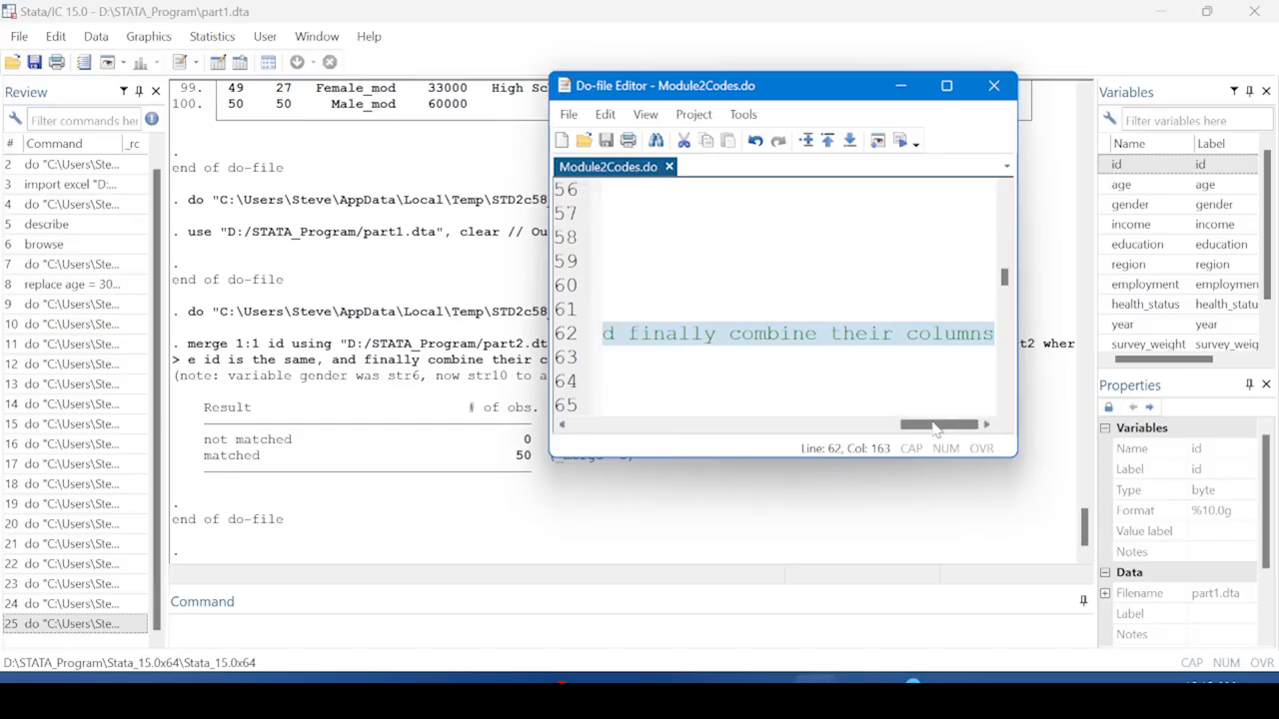
Describe the variables of the merged dataset by running line 63 of the do-file and bring up the results output
left_click_drag(936, 427, 580, 425)
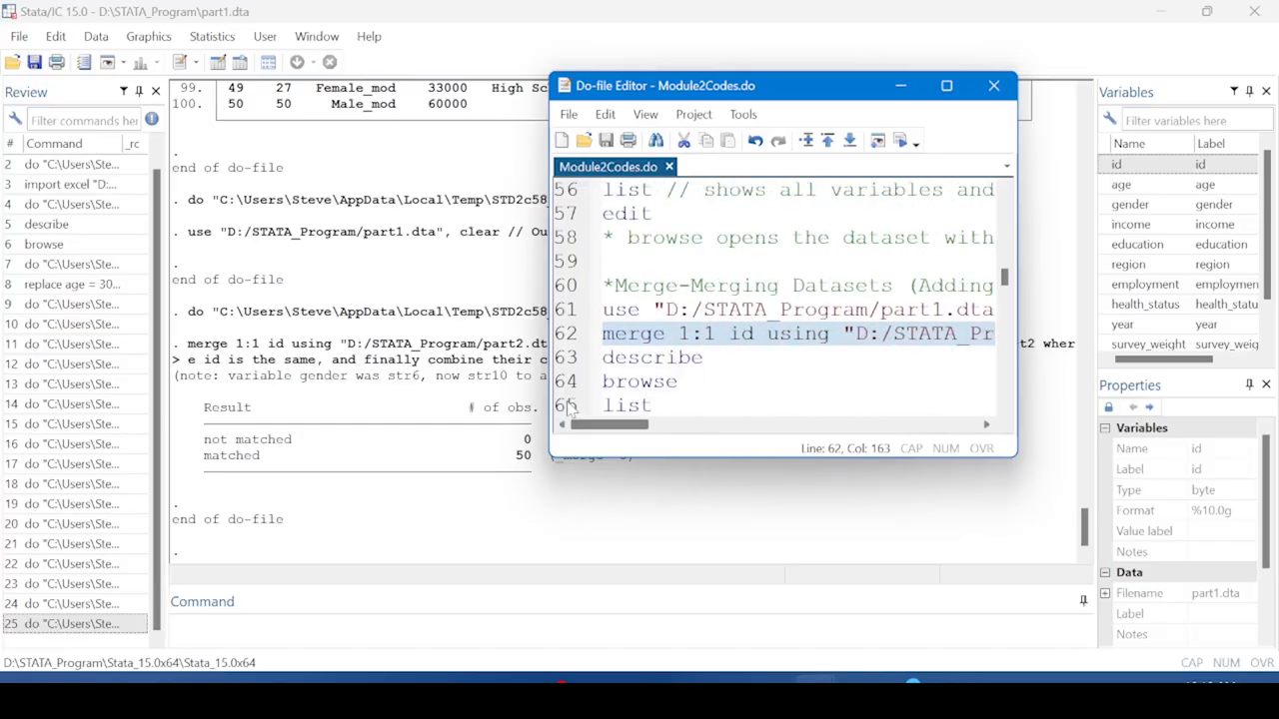
left_click(562, 357)
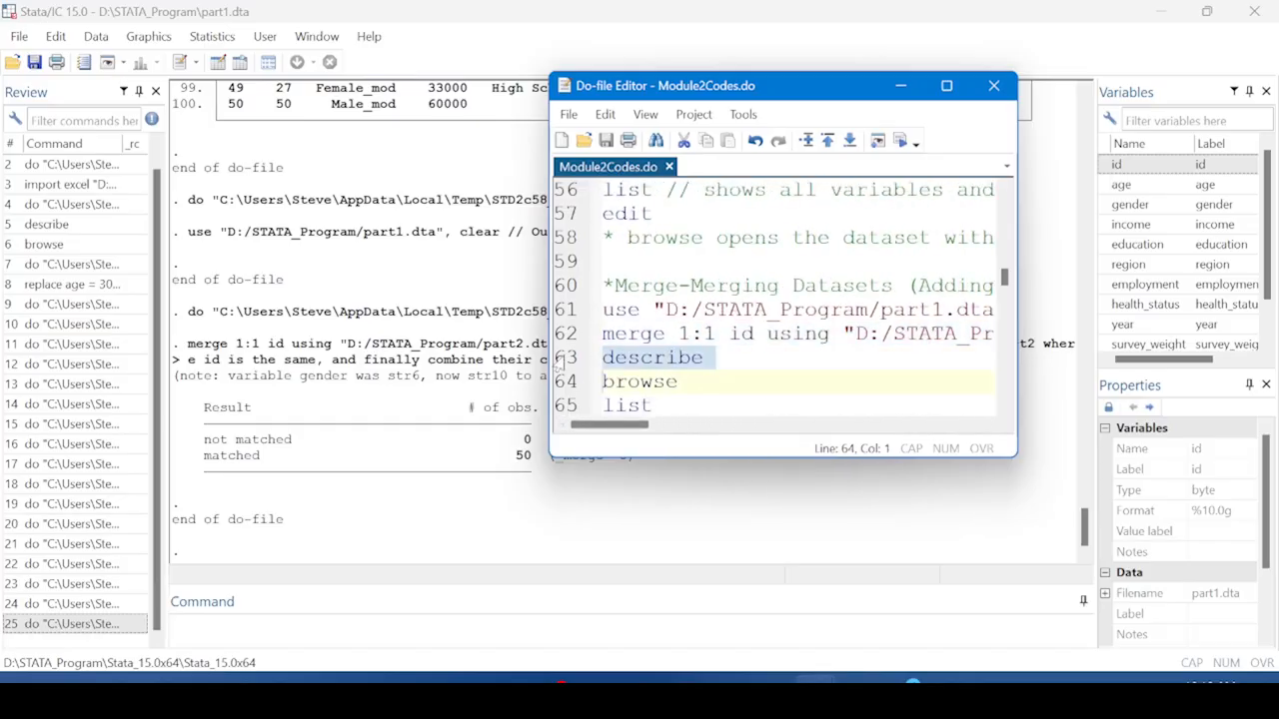
left_click(901, 141)
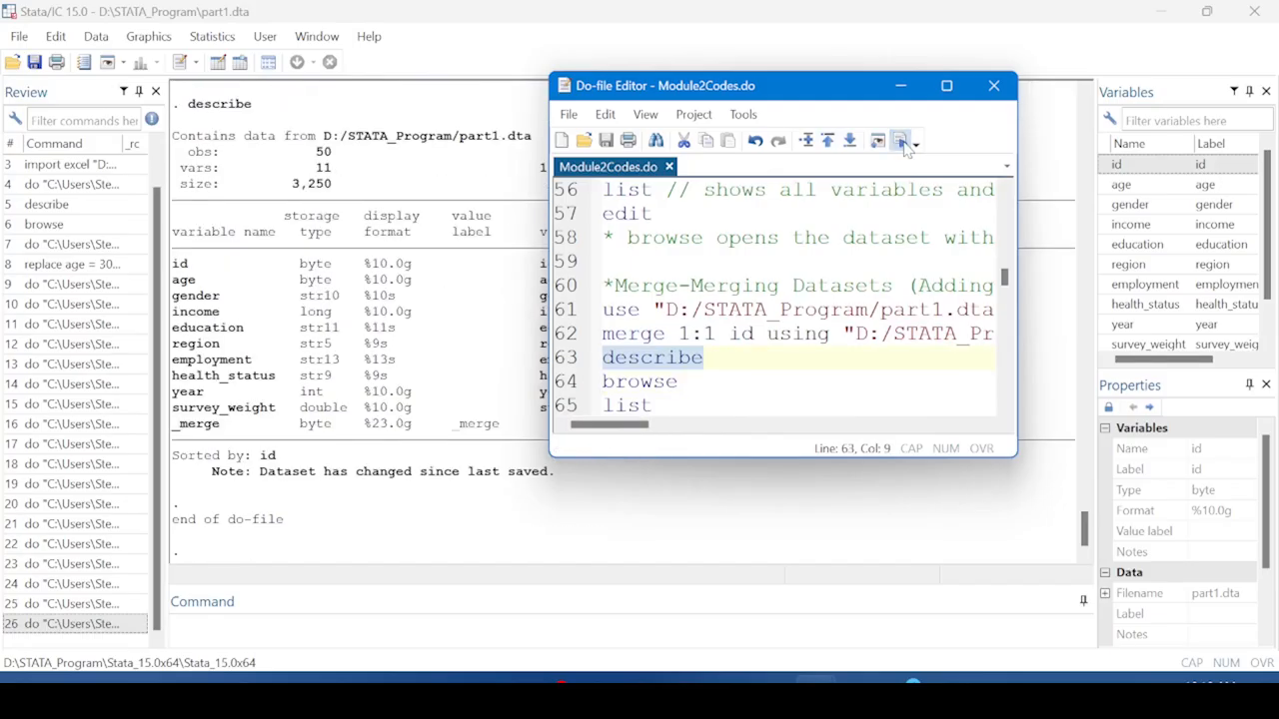
left_click(366, 294)
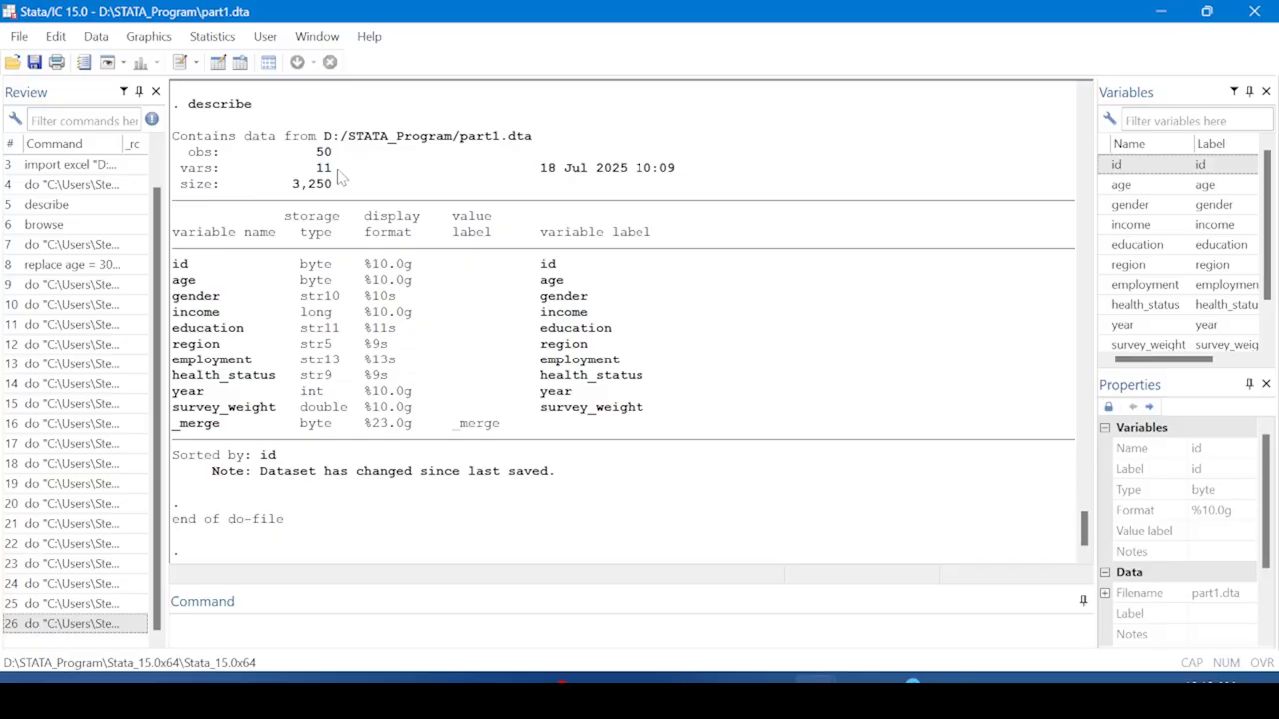
Browse the merged dataset by running line 64 of the do-file and highlight the _merge column
key("alt+Tab")
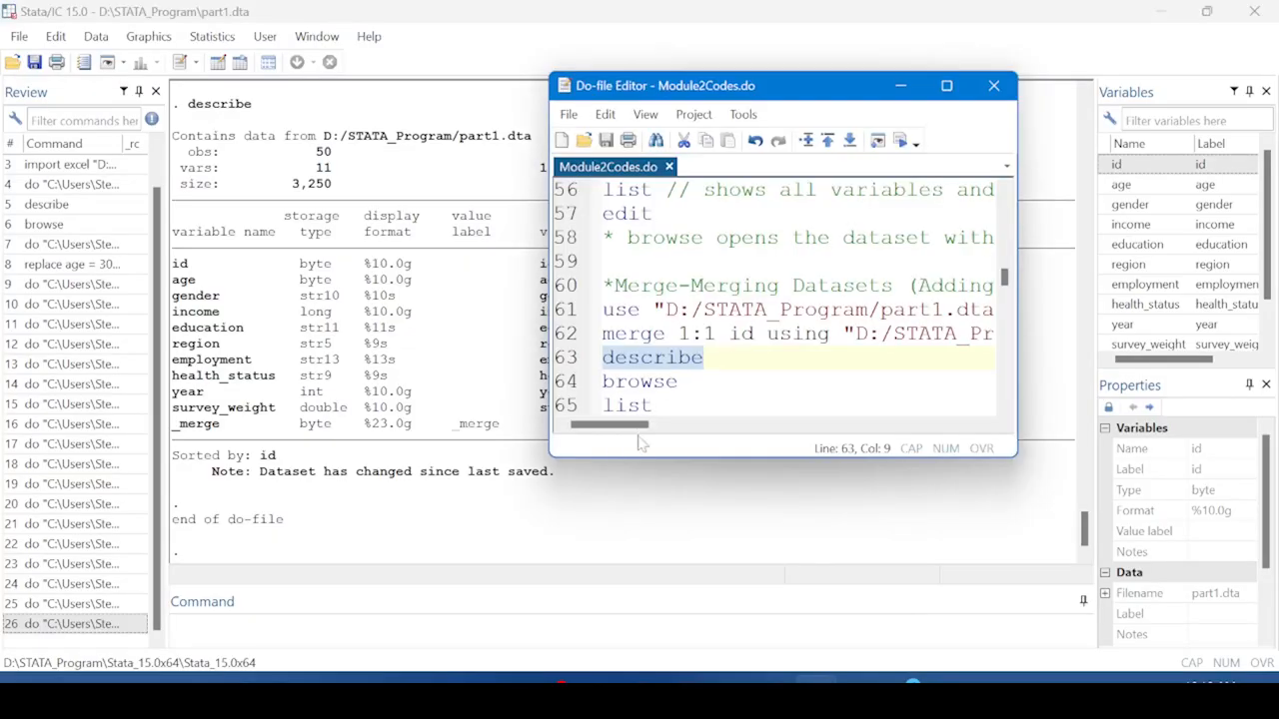
left_click(567, 388)
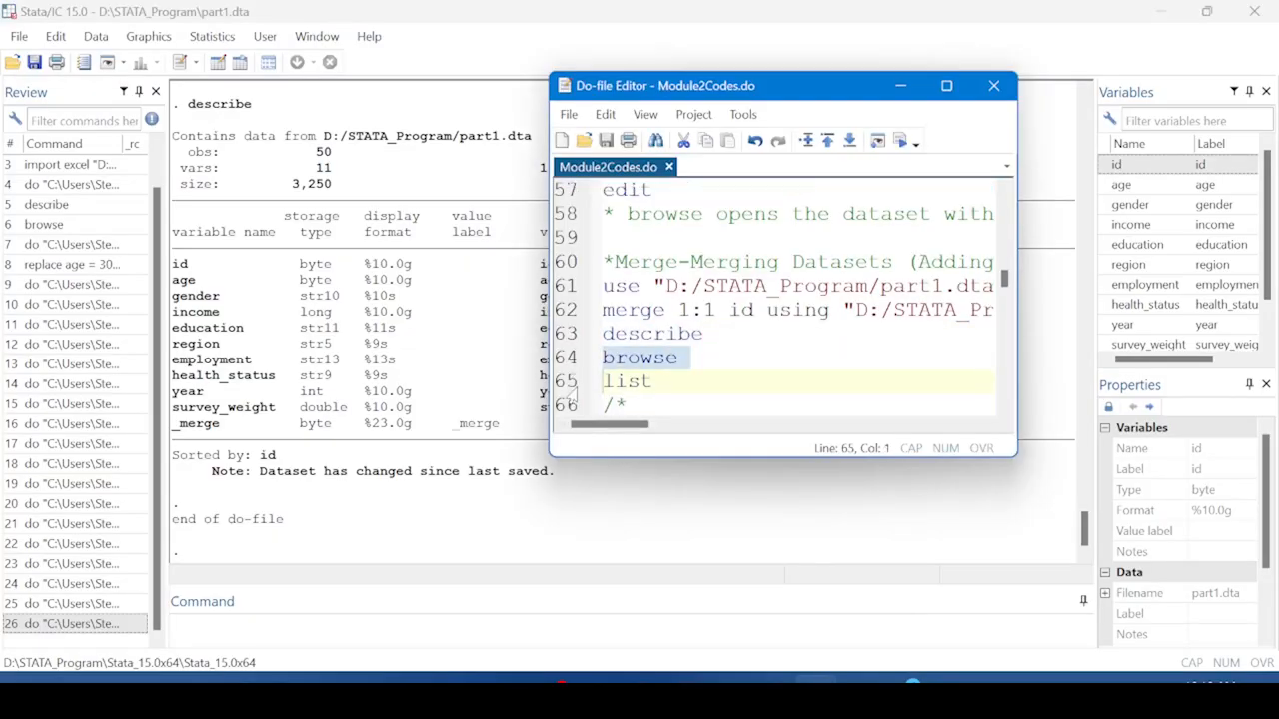
left_click(899, 141)
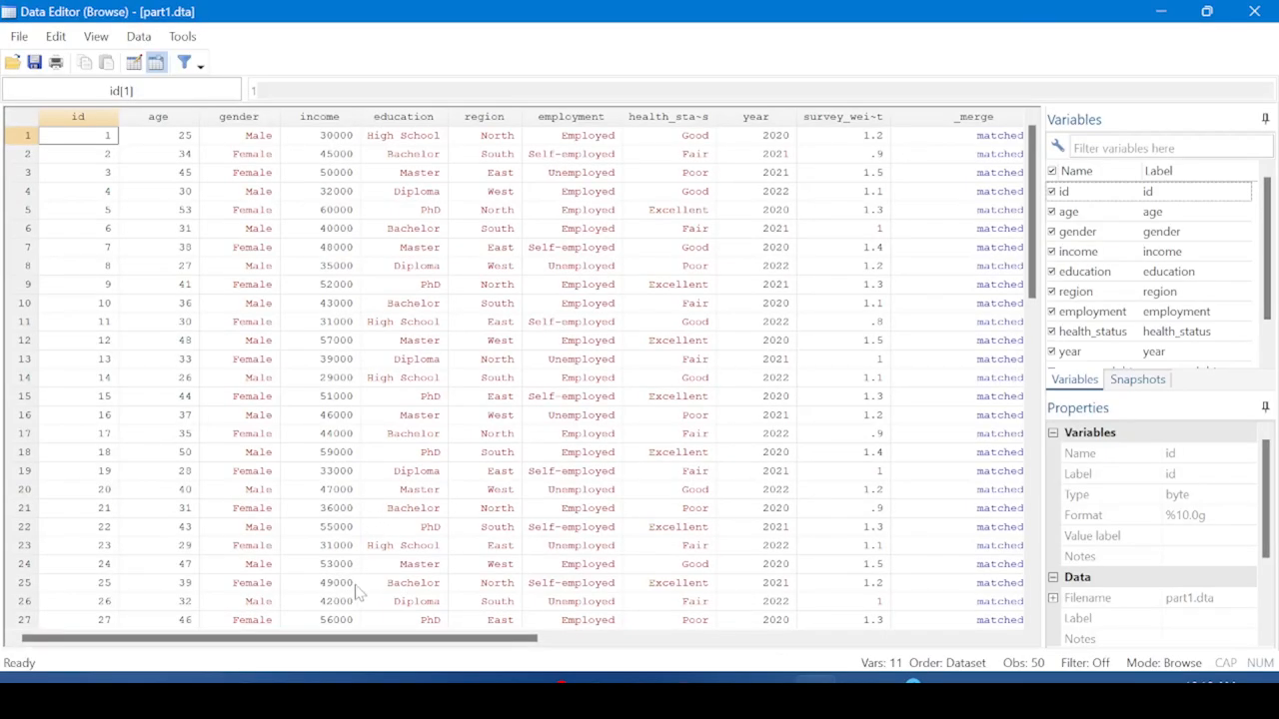
left_click_drag(340, 640, 434, 647)
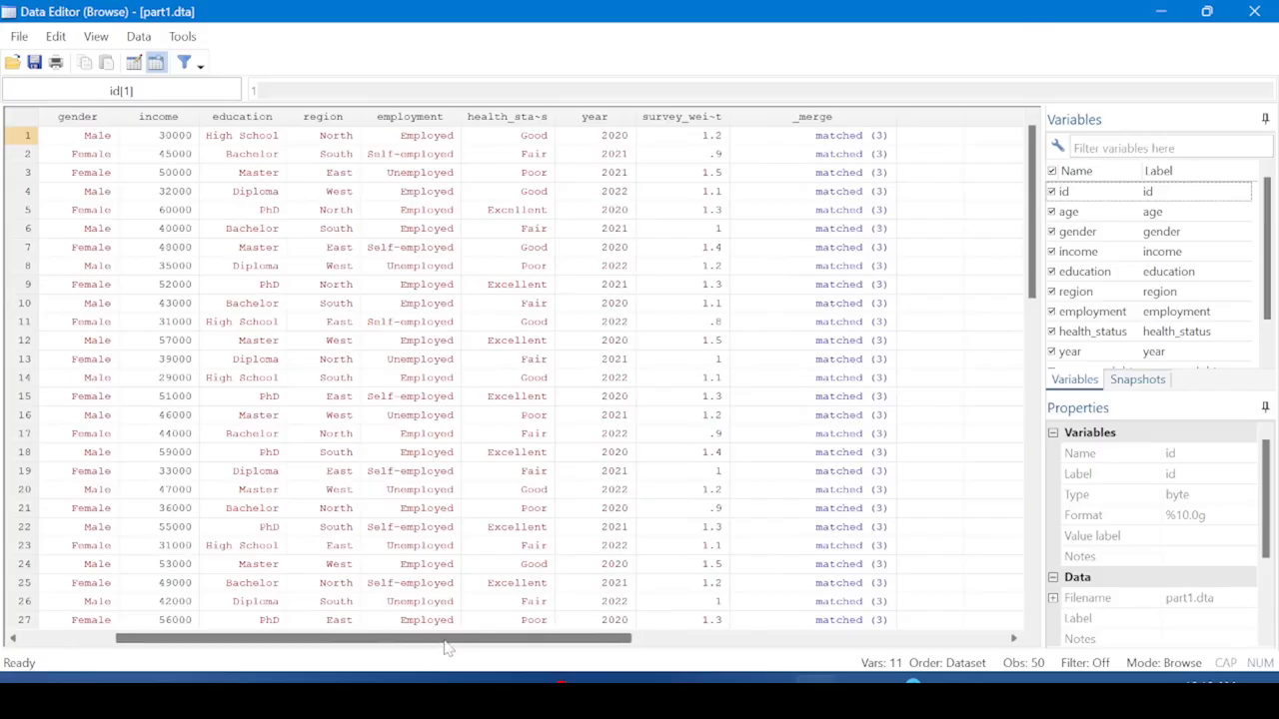
left_click(846, 117)
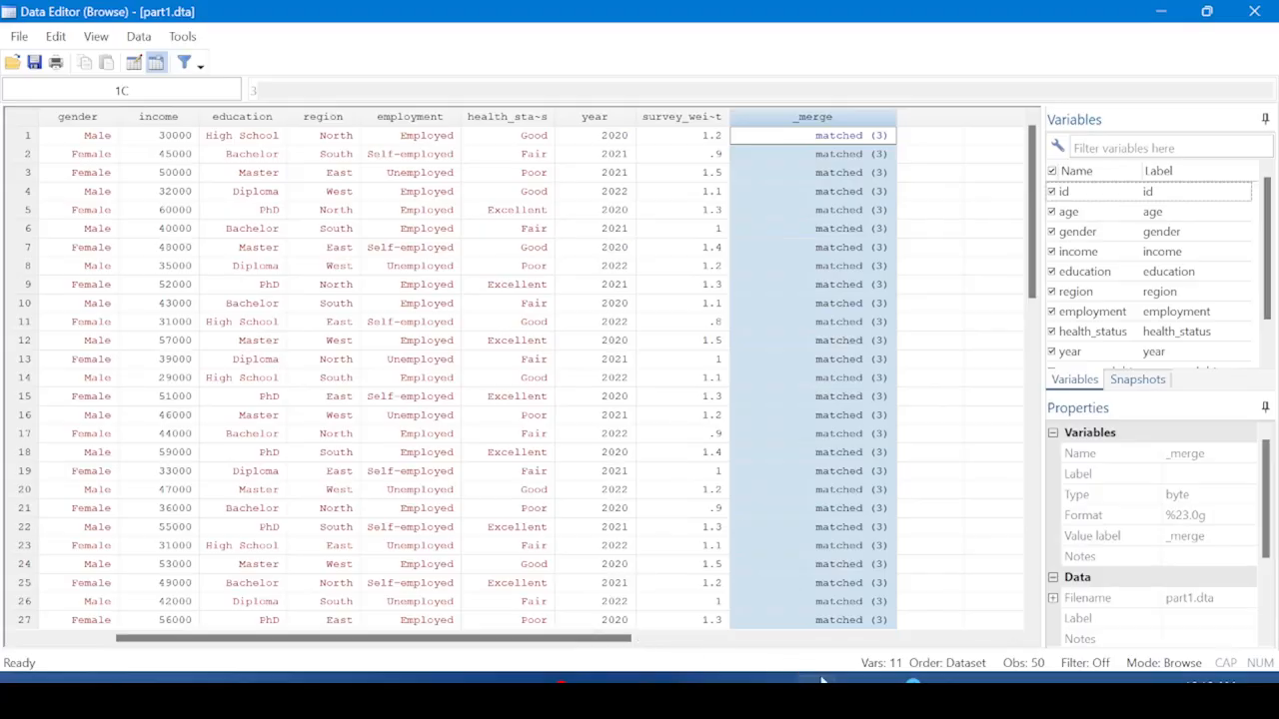
List the merged observations by running line 65 of the do-file and review them in the results output
mouse_move(822, 679)
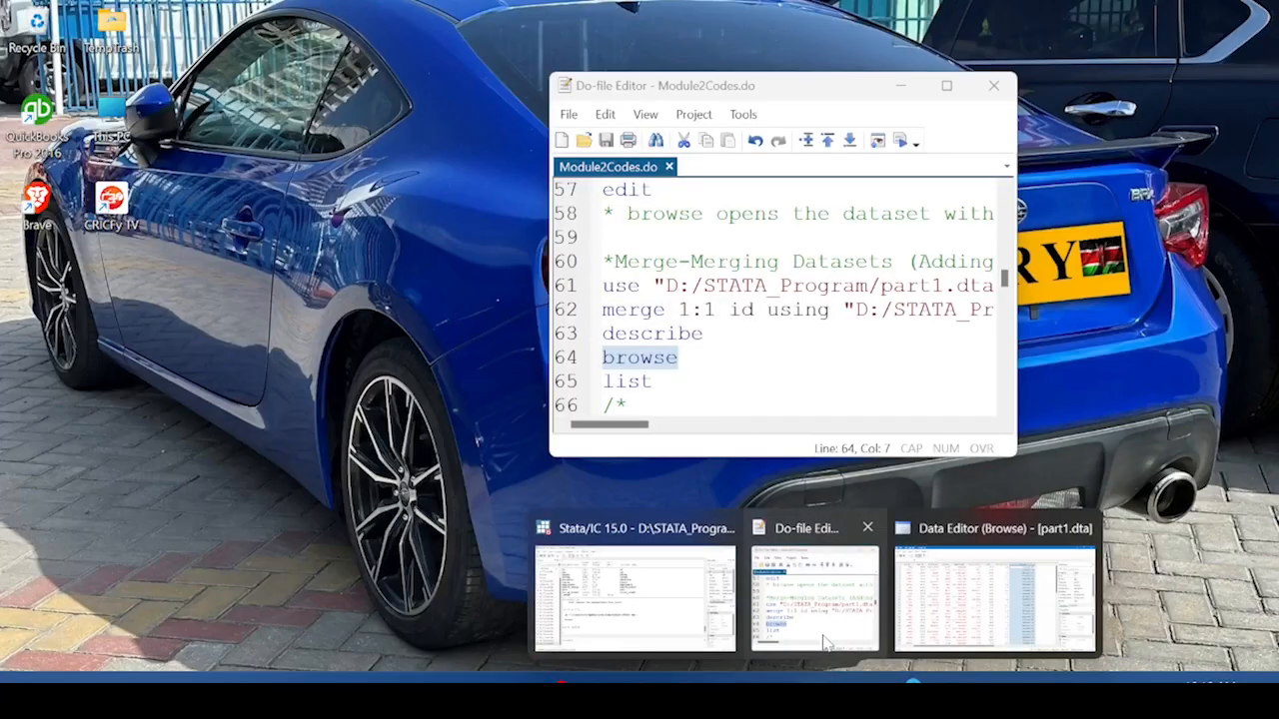
left_click(824, 640)
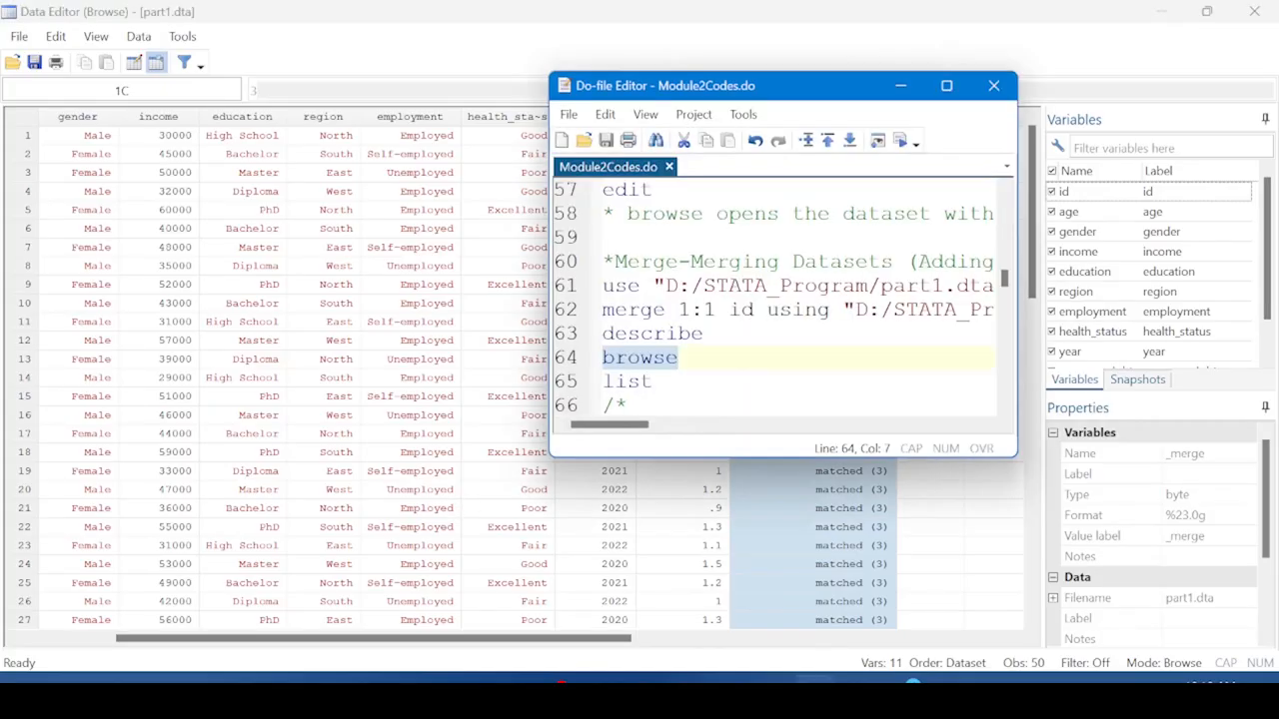
left_click(557, 388)
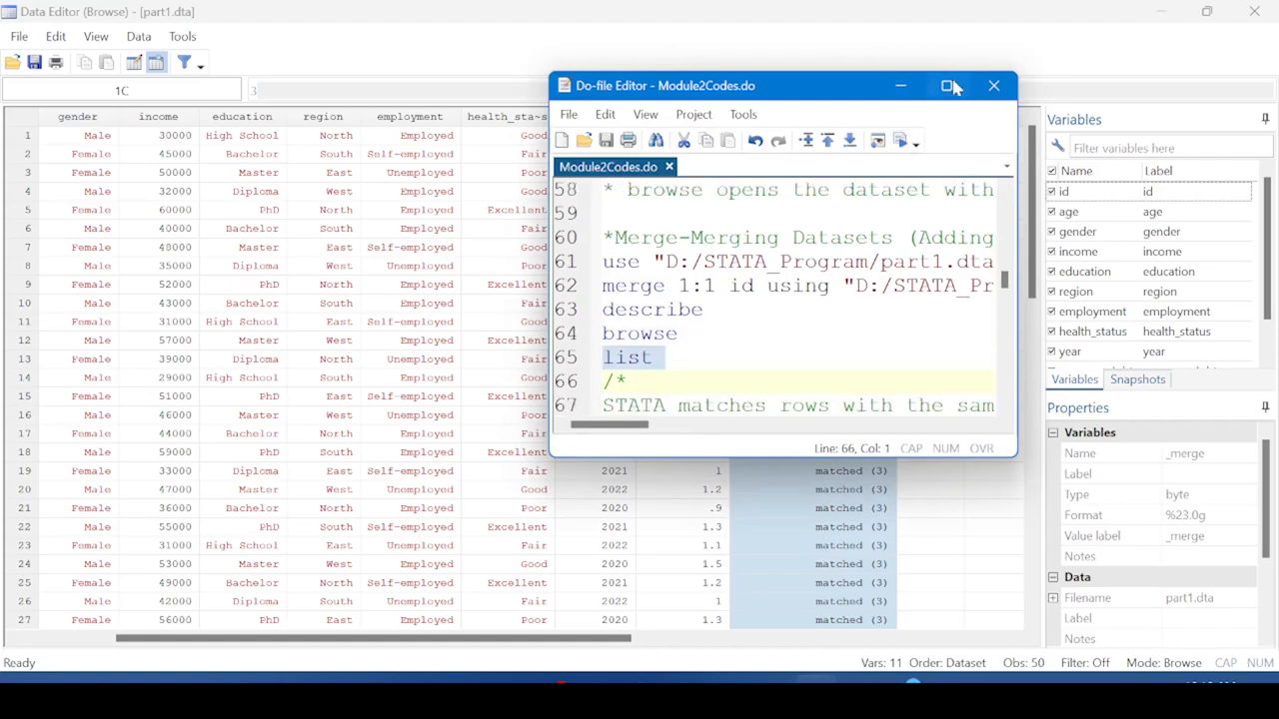
left_click(901, 142)
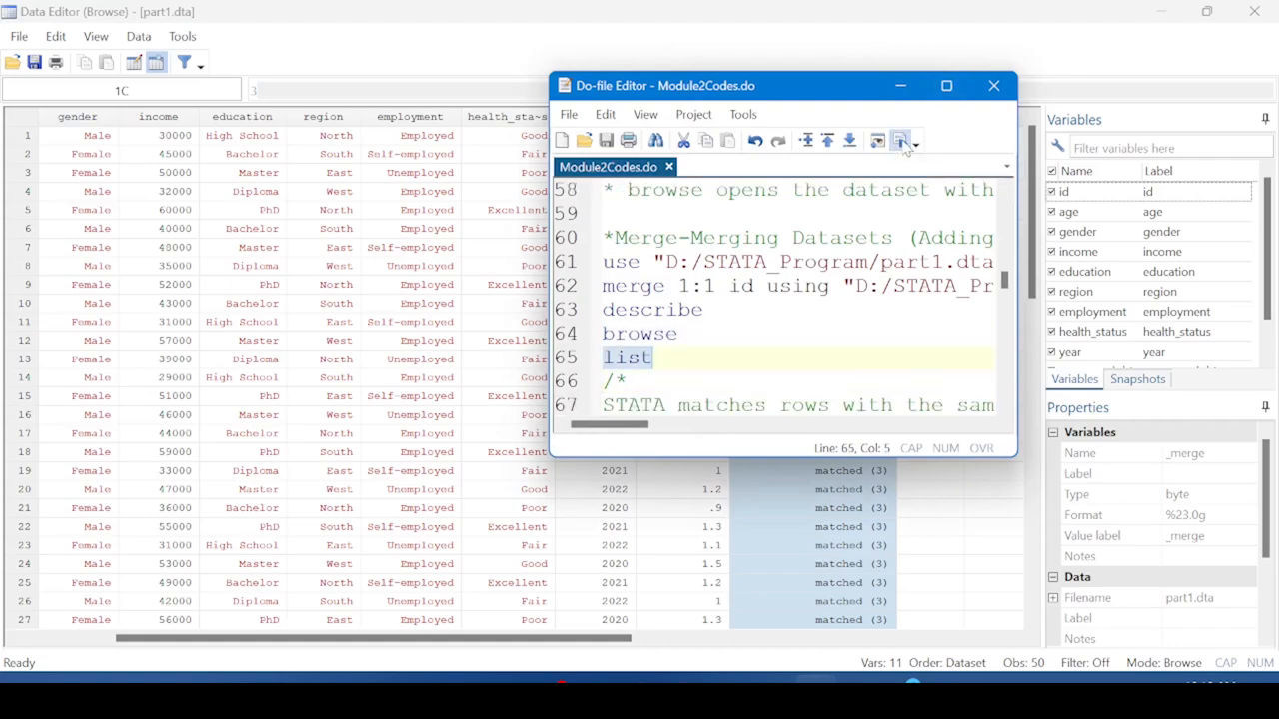
mouse_move(775, 682)
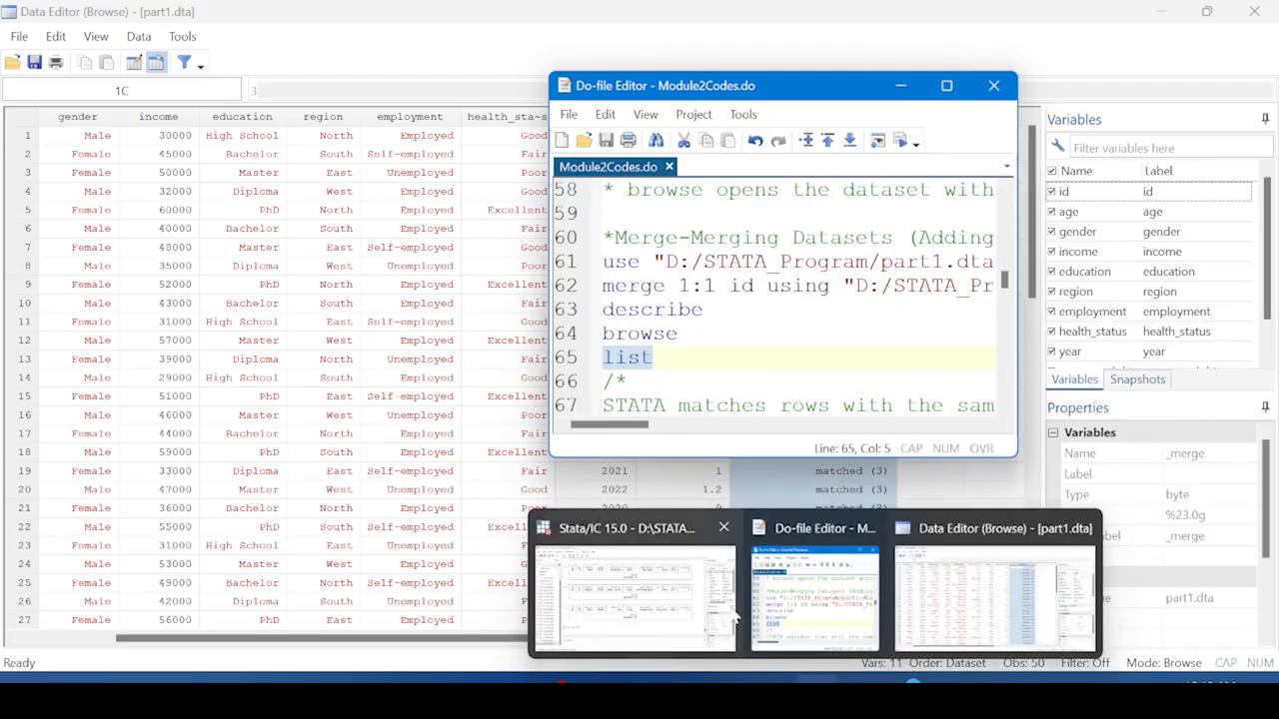
left_click(697, 605)
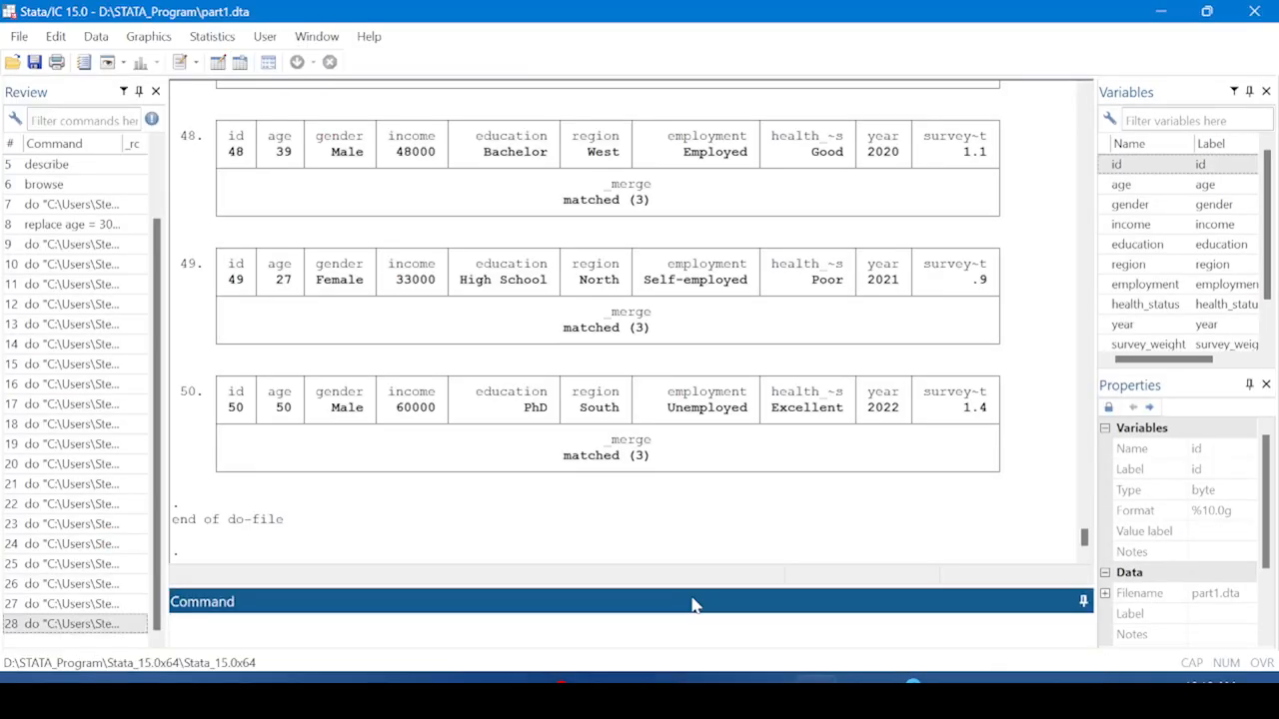
scroll(600, 329, "up", 4)
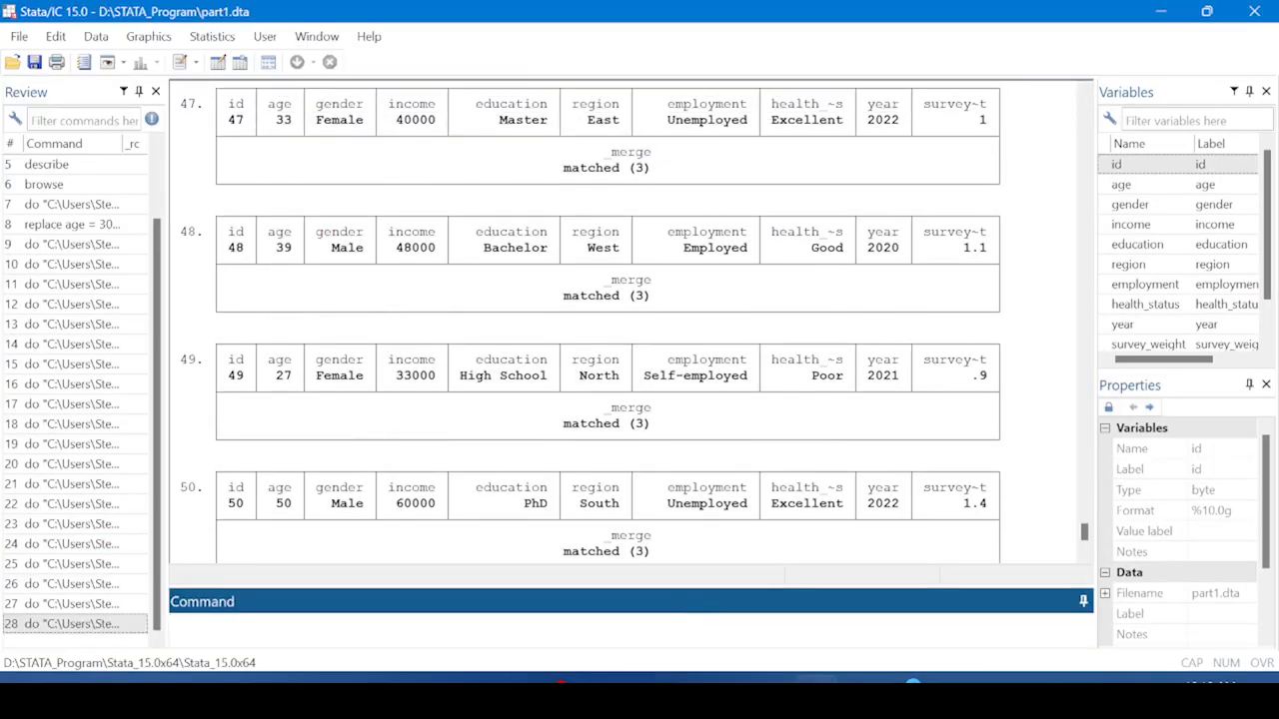
scroll(600, 320, "up", 13)
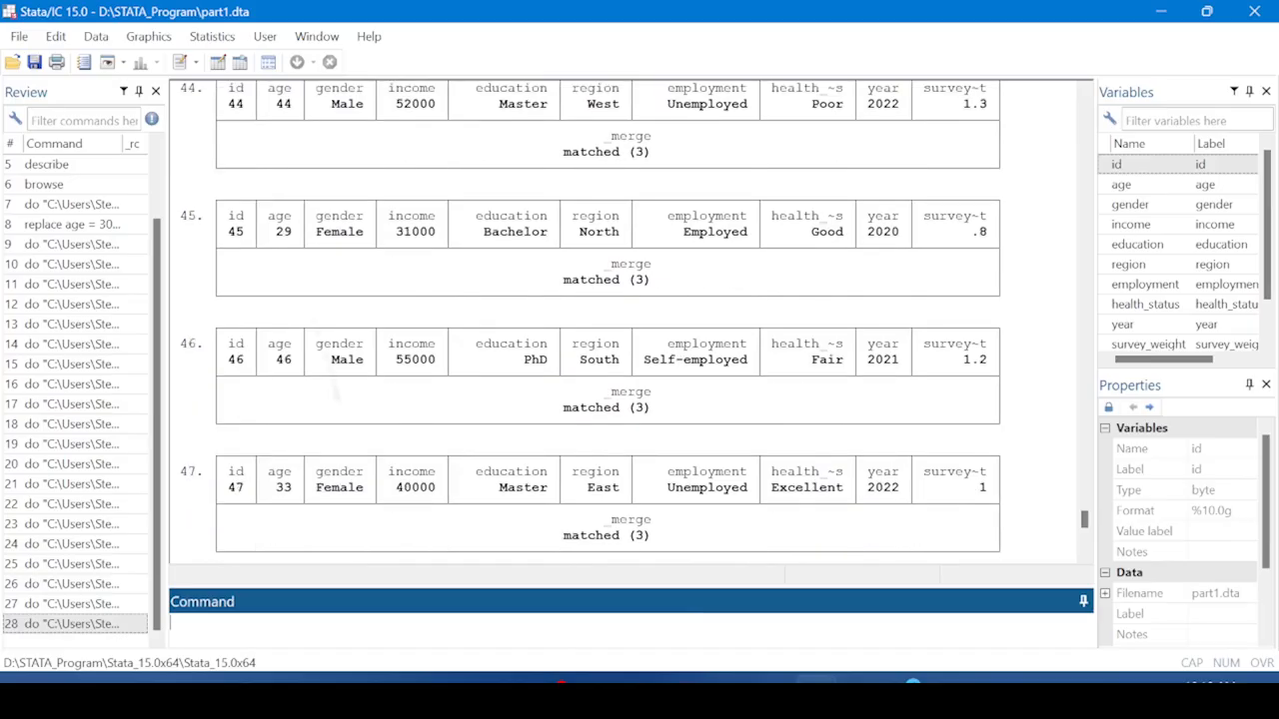
scroll(635, 320, "up", 13)
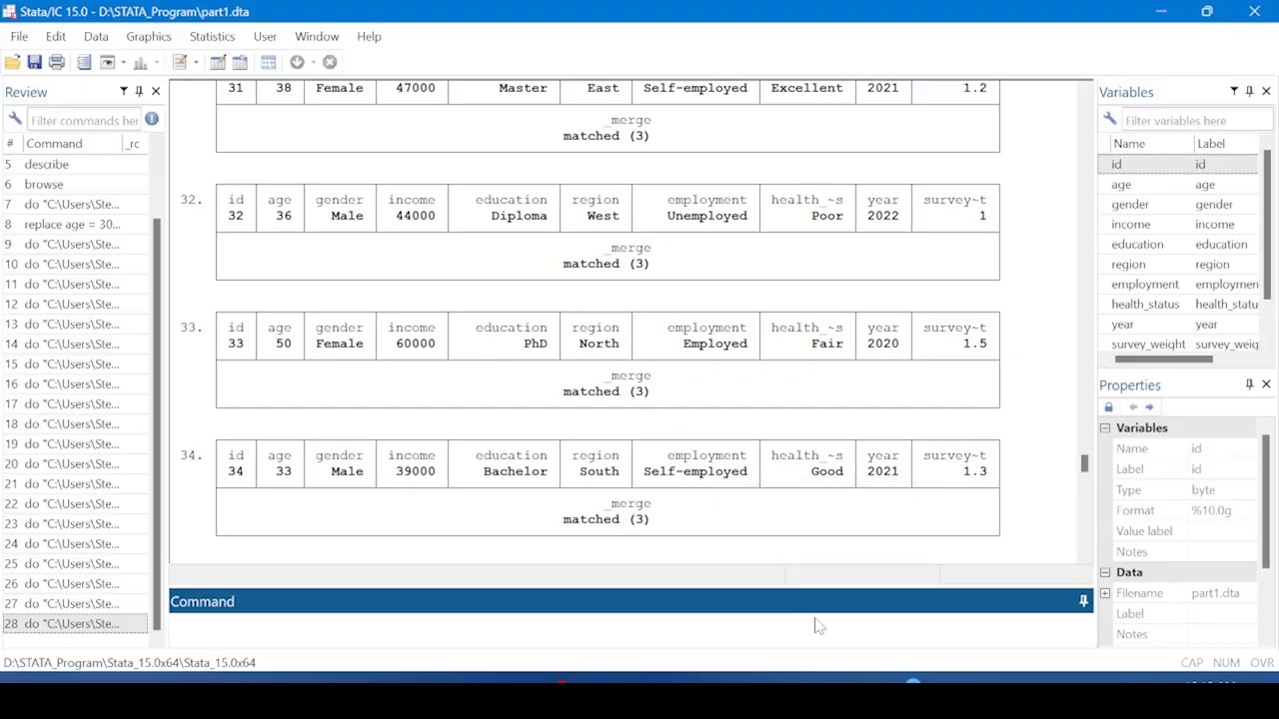
Read the merge explanation on lines 67–78 of the do-file, highlighting year, part1, part2 and gender_using
left_click(818, 682)
scroll(639, 363, "down", 2)
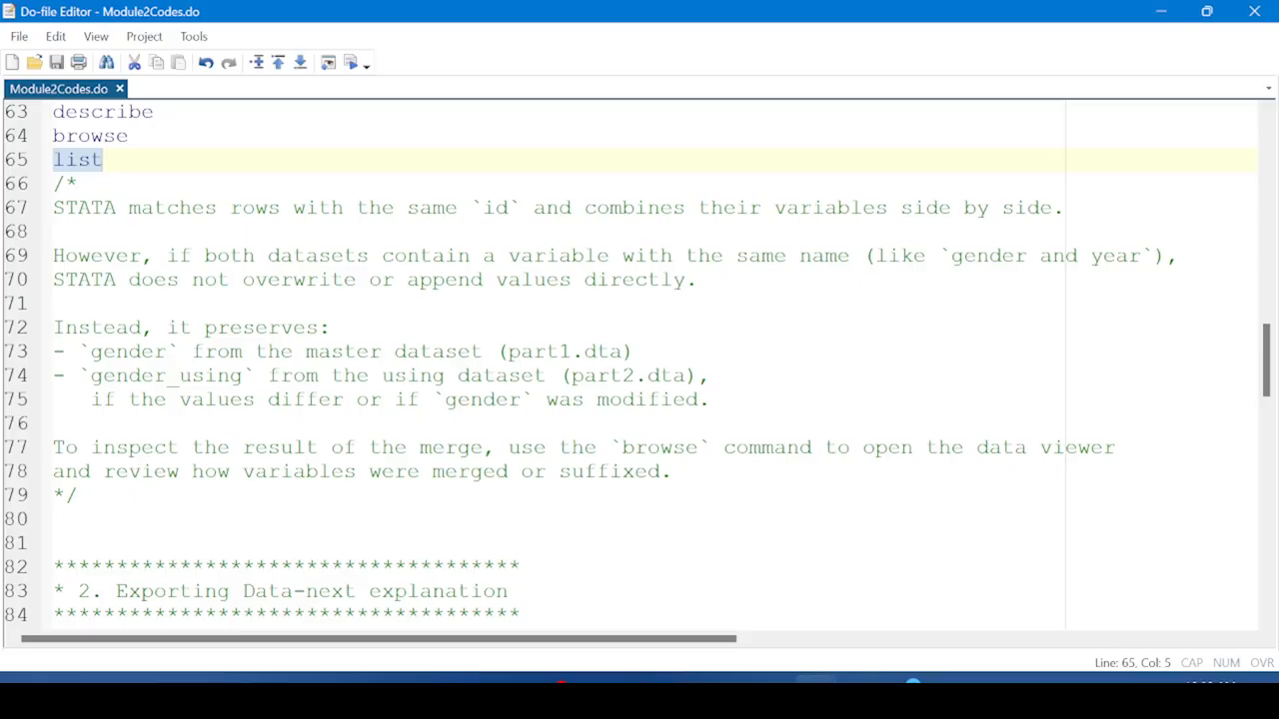
double_click(986, 257)
double_click(1111, 257)
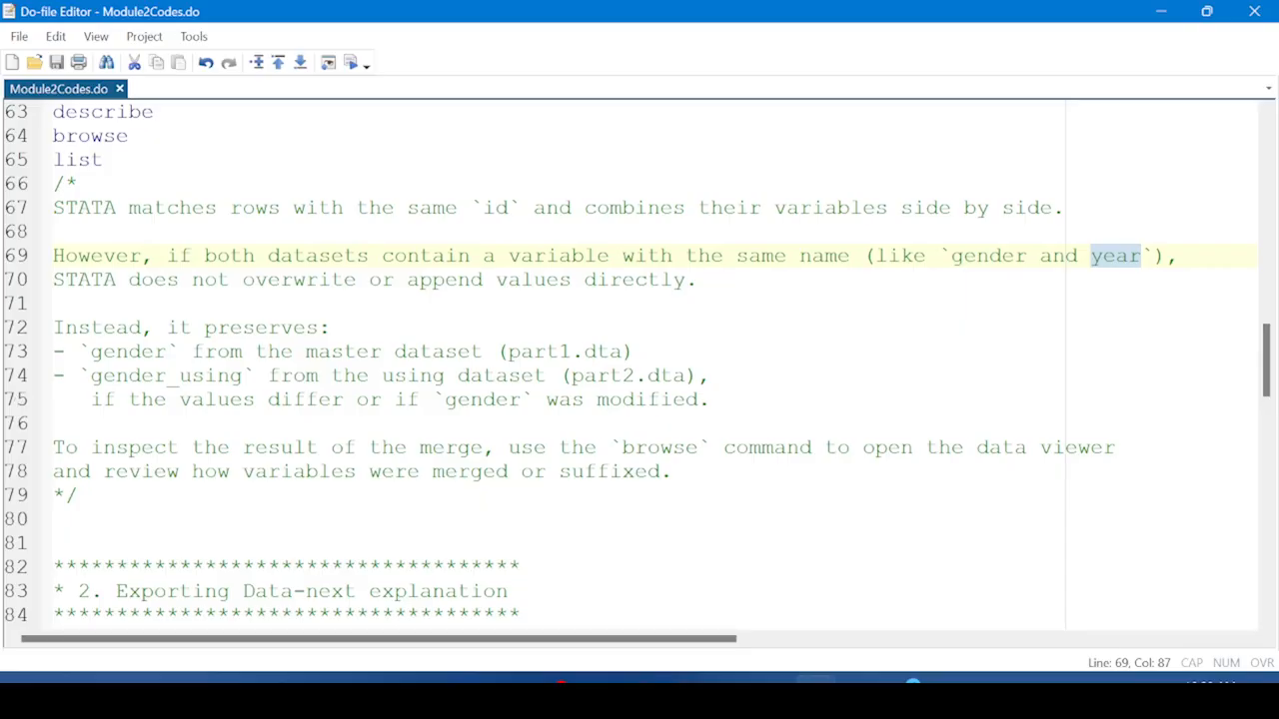
left_click(572, 352)
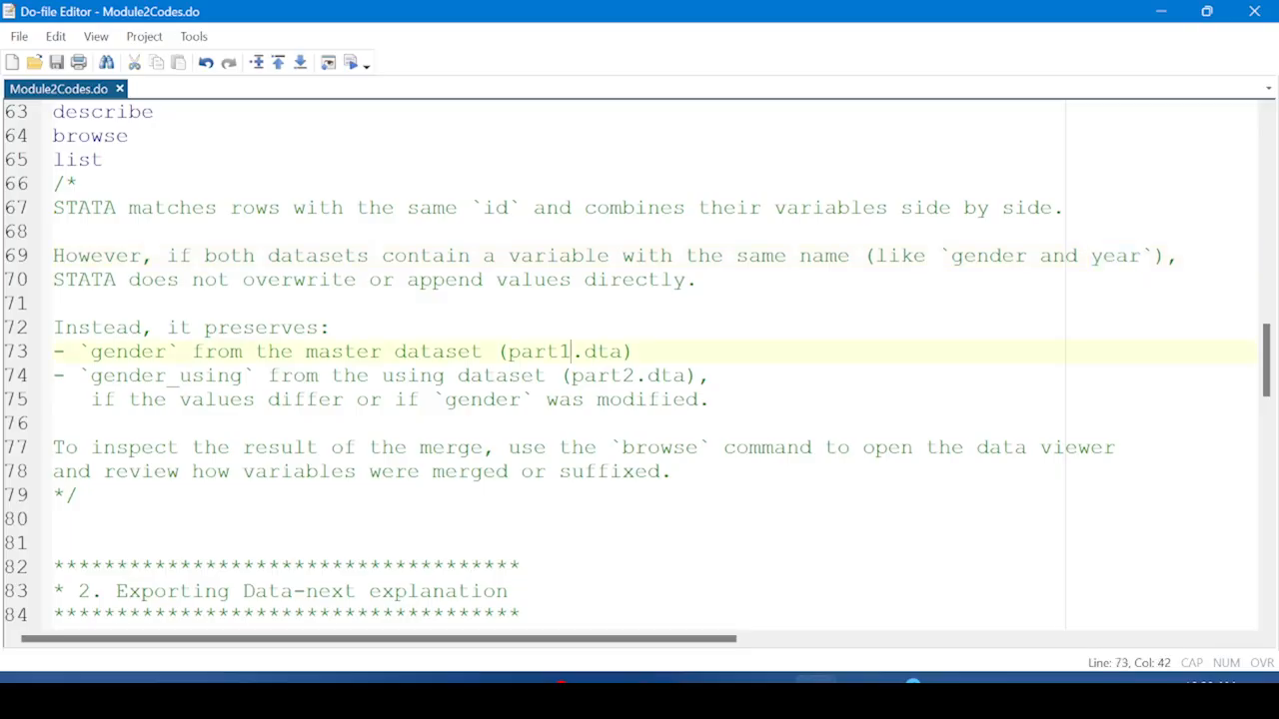
left_click_drag(571, 352, 508, 352)
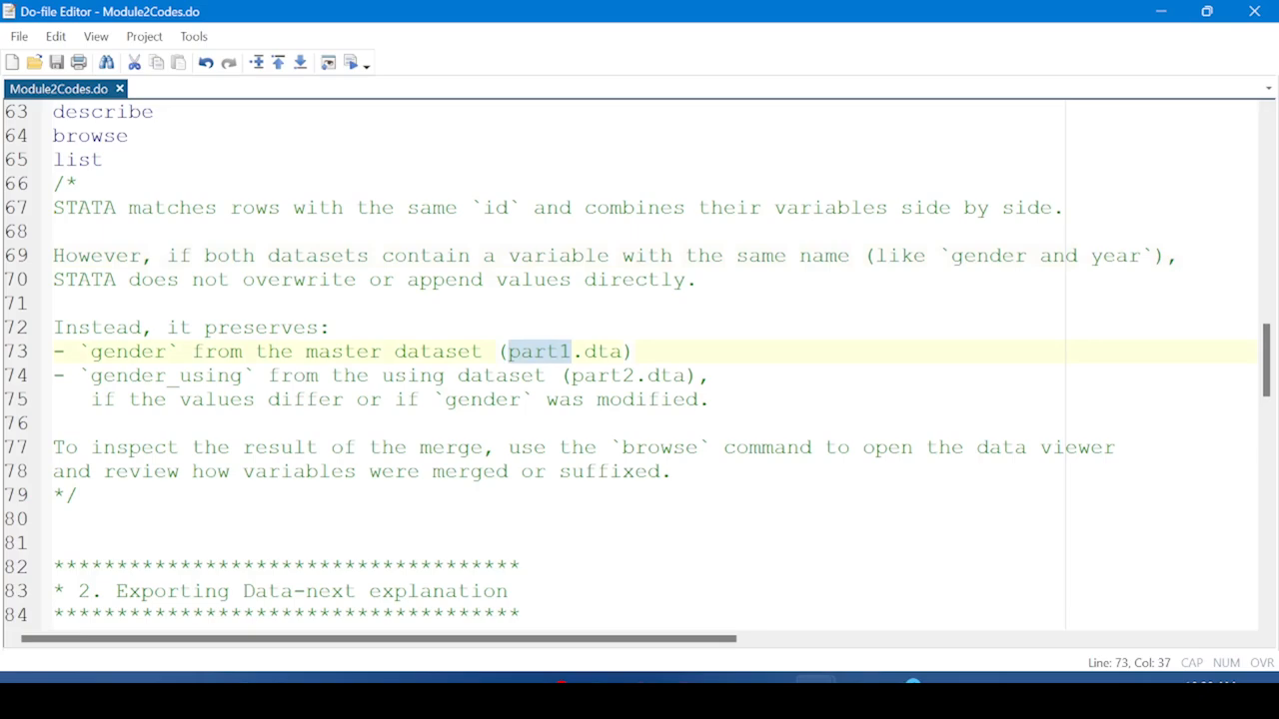
left_click(547, 376)
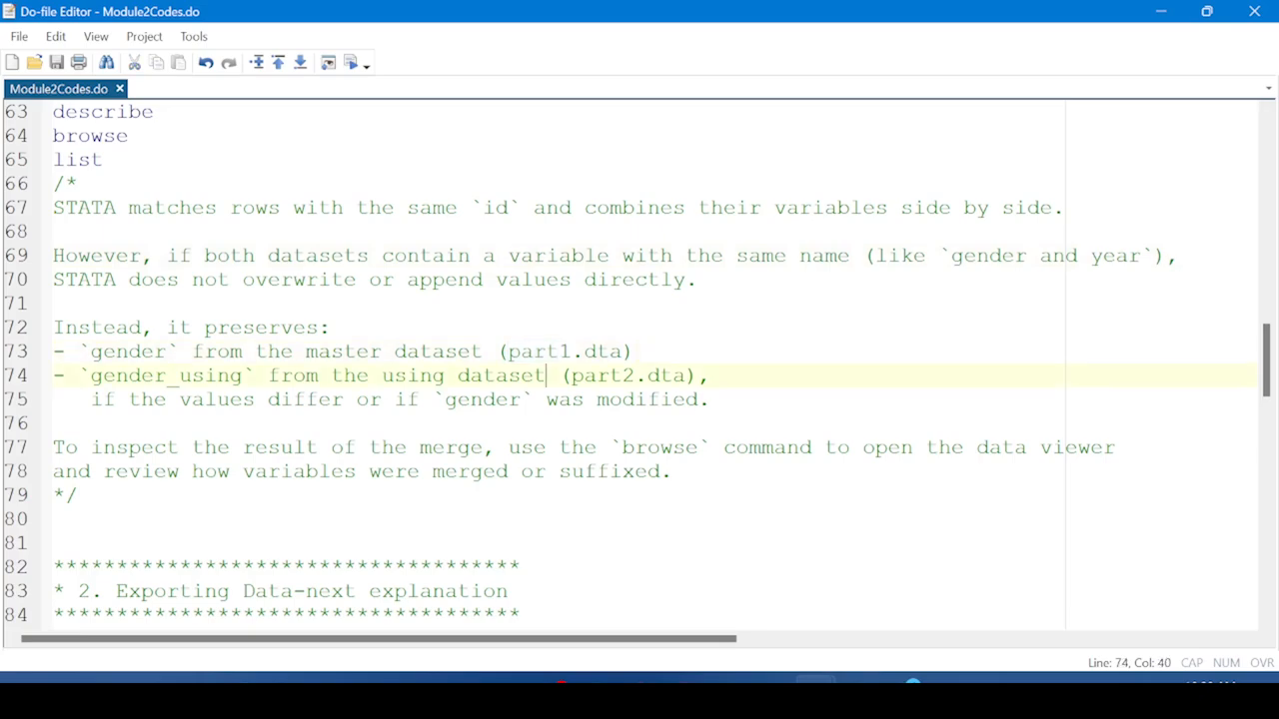
left_click_drag(571, 376, 635, 376)
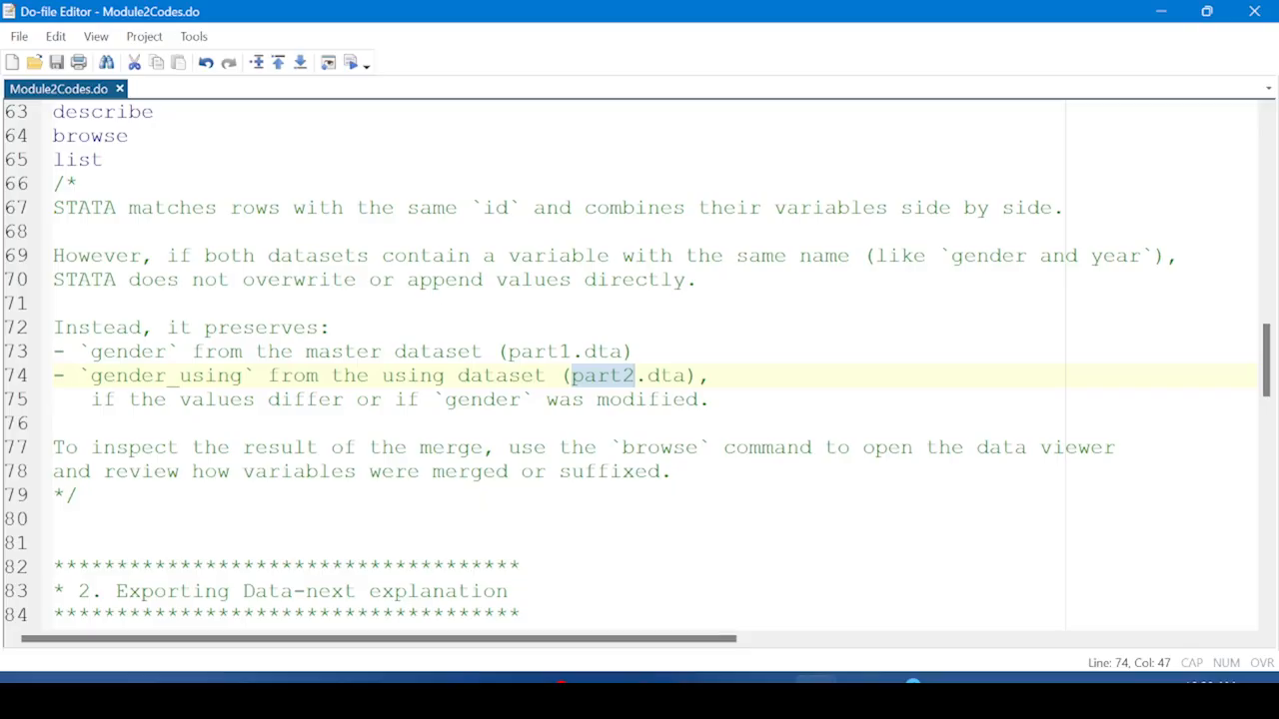
left_click_drag(244, 376, 91, 377)
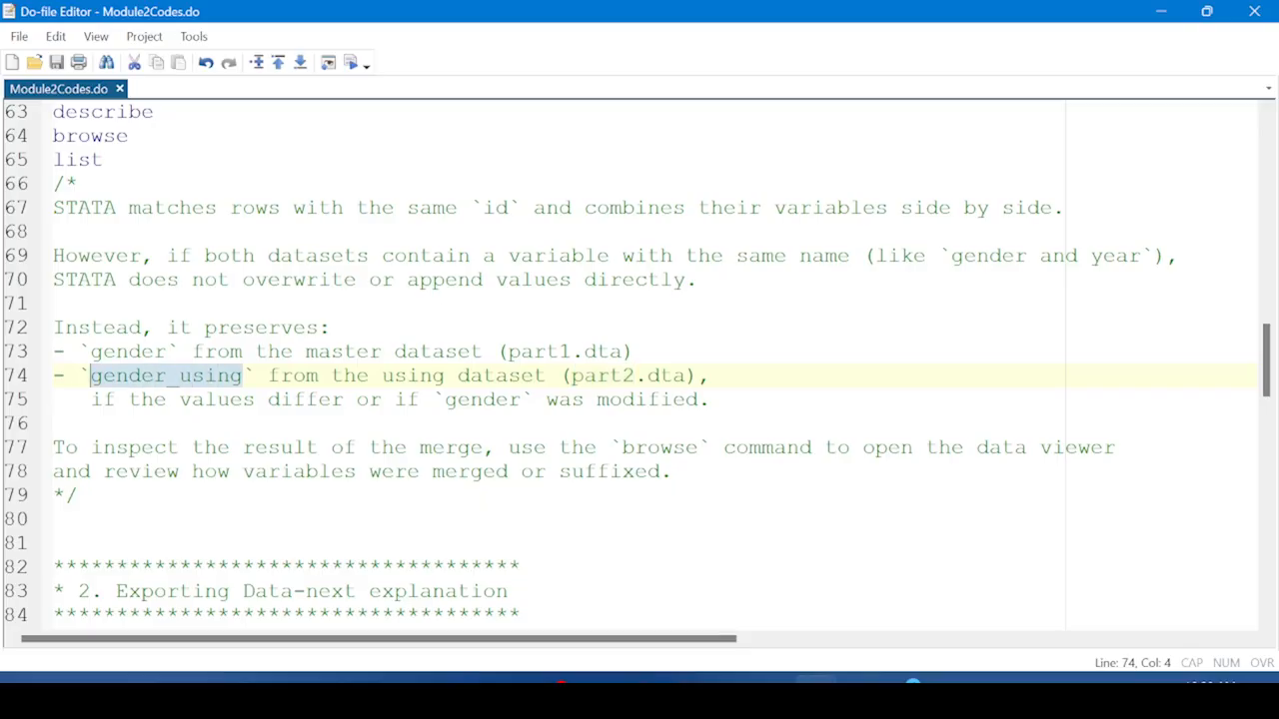
left_click(65, 448)
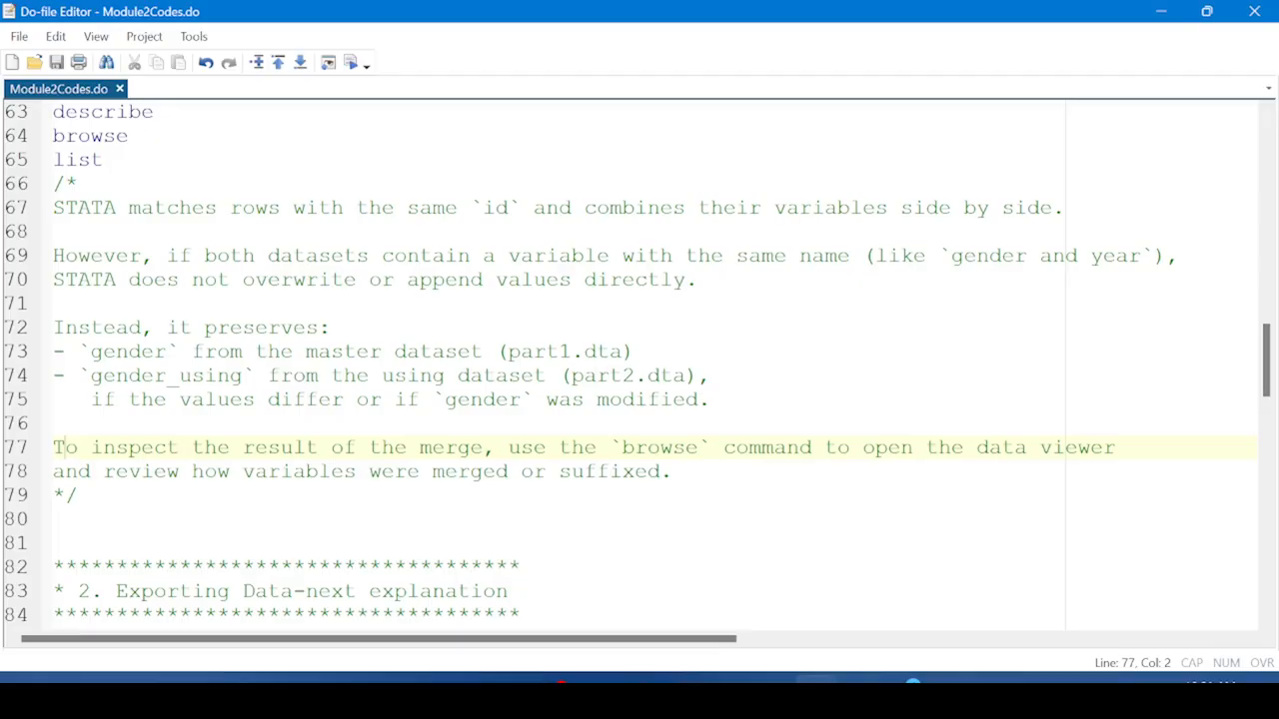
Read the export excel command on line 87 under Exporting Data, highlighting each keyword and the quoted output path
scroll(637, 366, "down", 4)
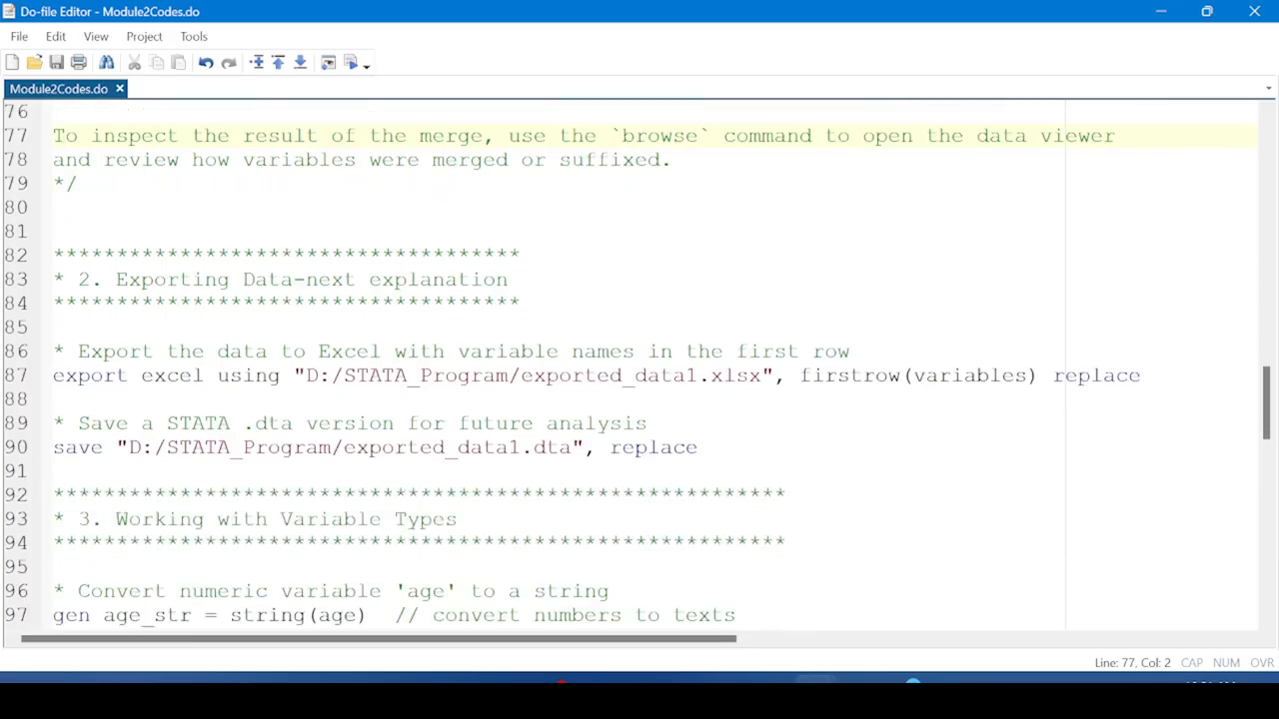
scroll(637, 367, "down", 2)
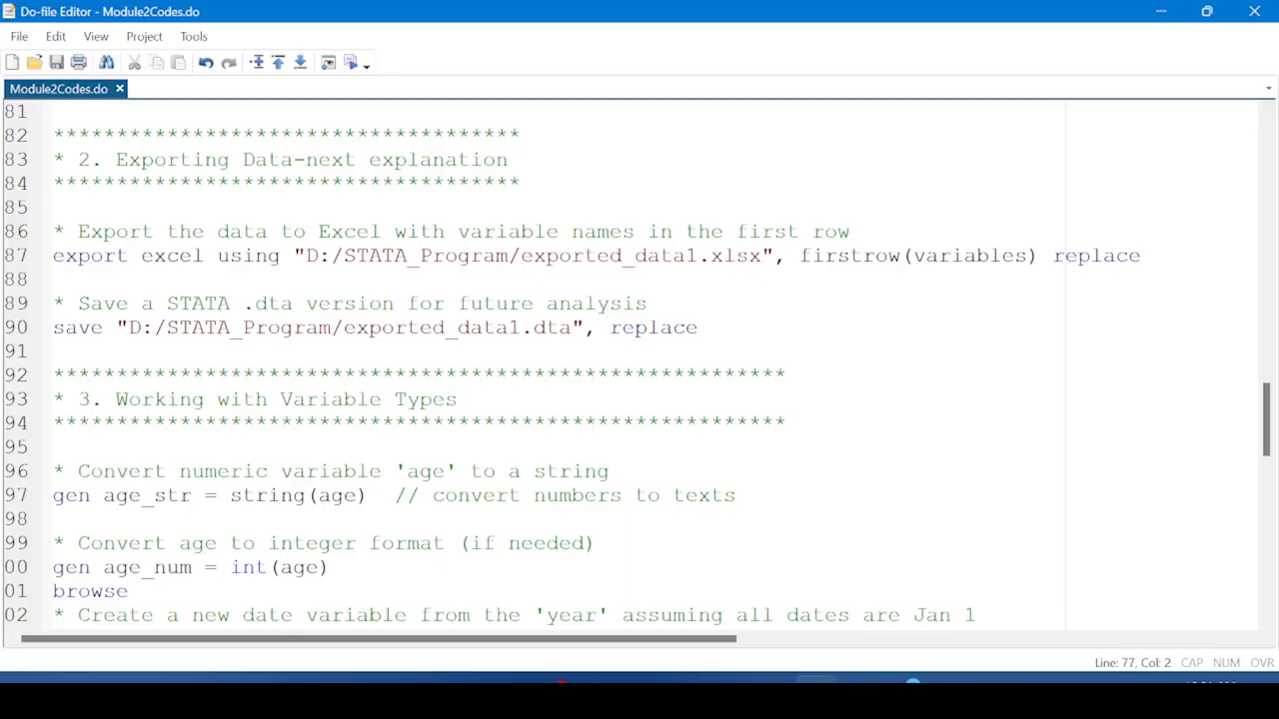
double_click(80, 258)
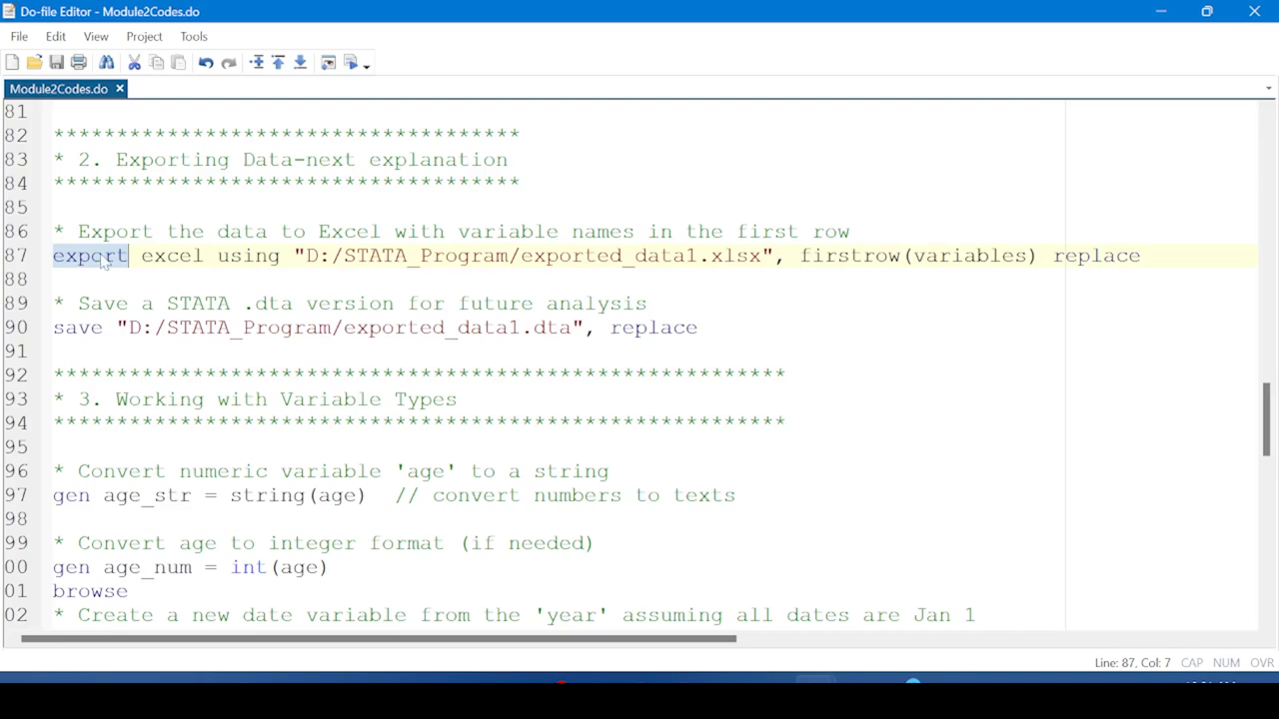
left_click(103, 257)
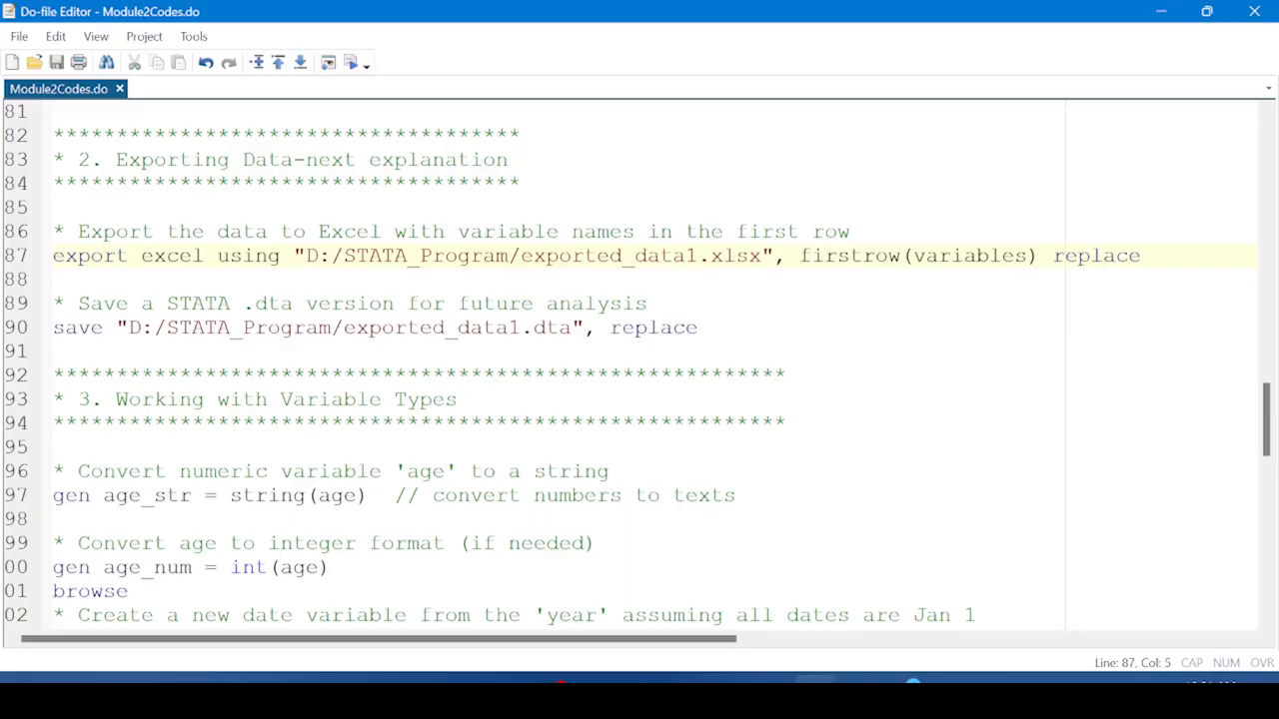
double_click(176, 257)
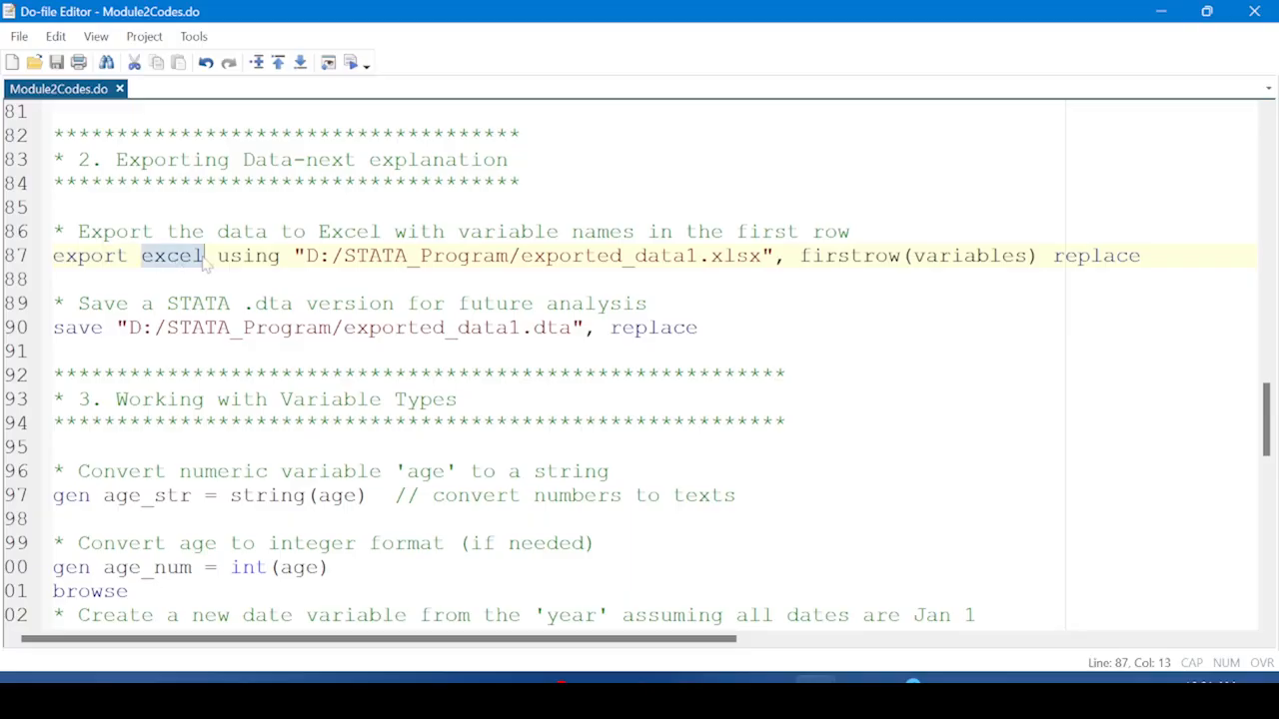
double_click(262, 257)
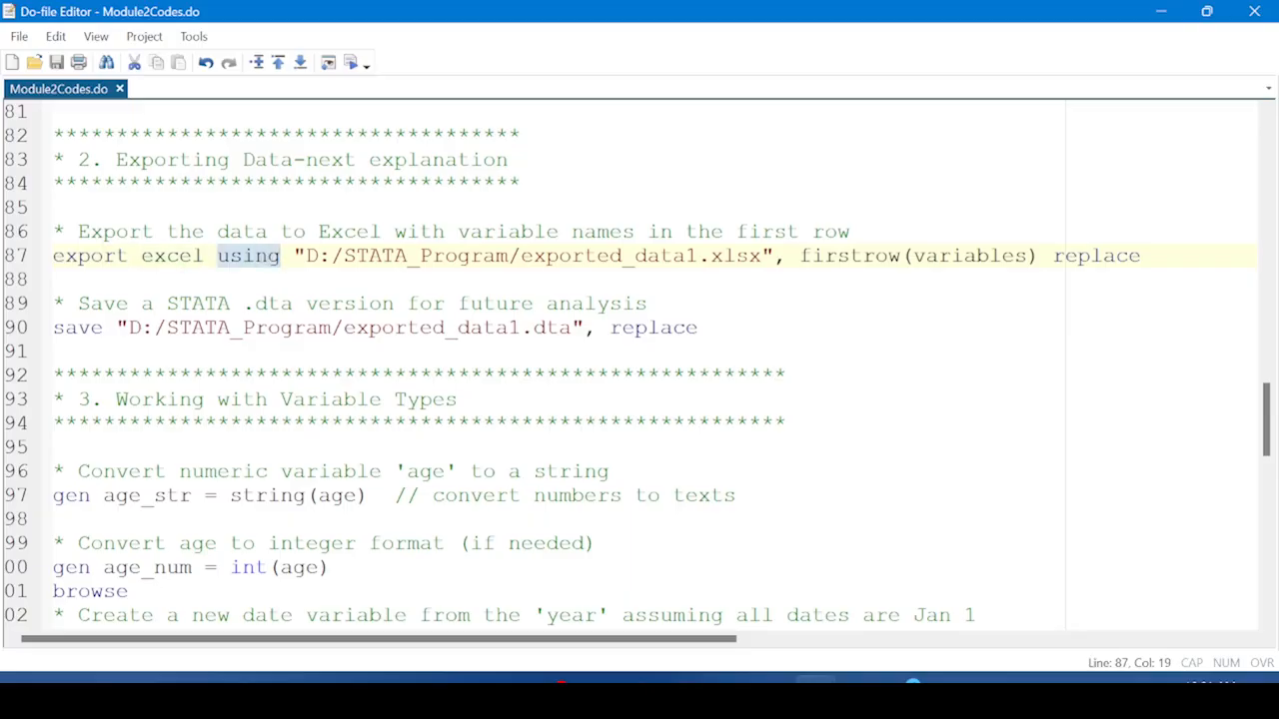
left_click(294, 257)
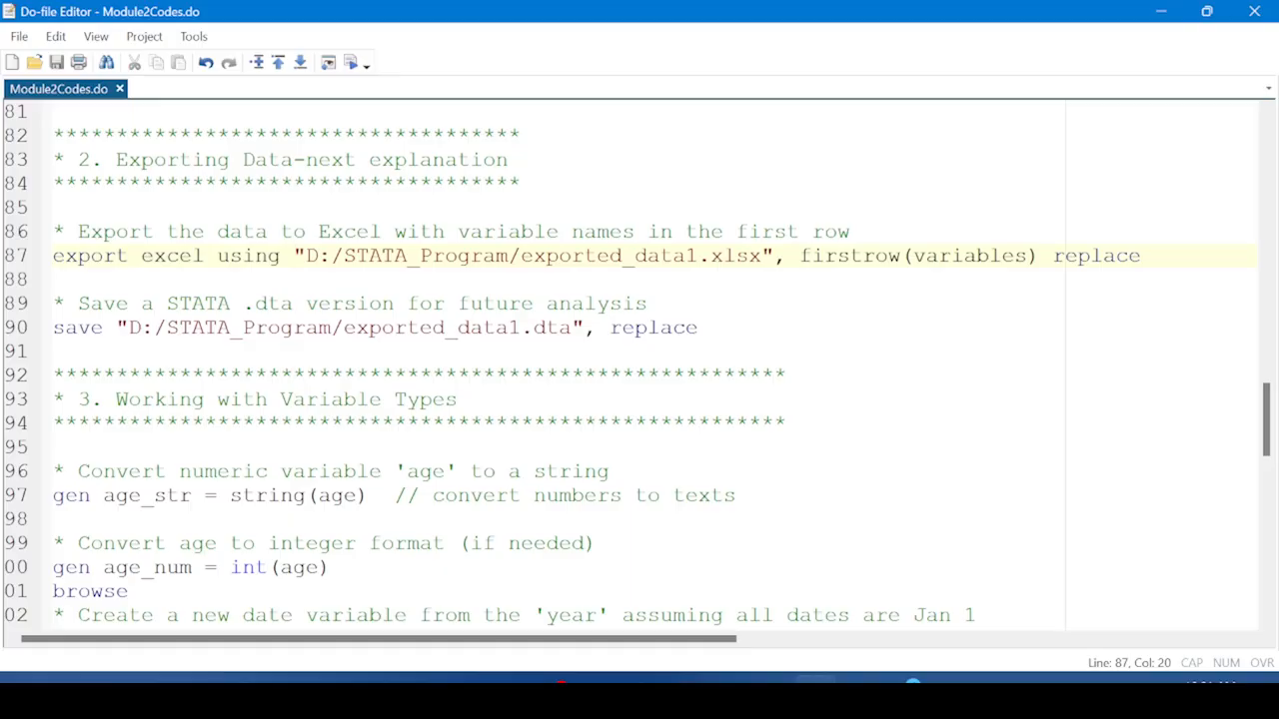
left_click_drag(294, 257, 785, 259)
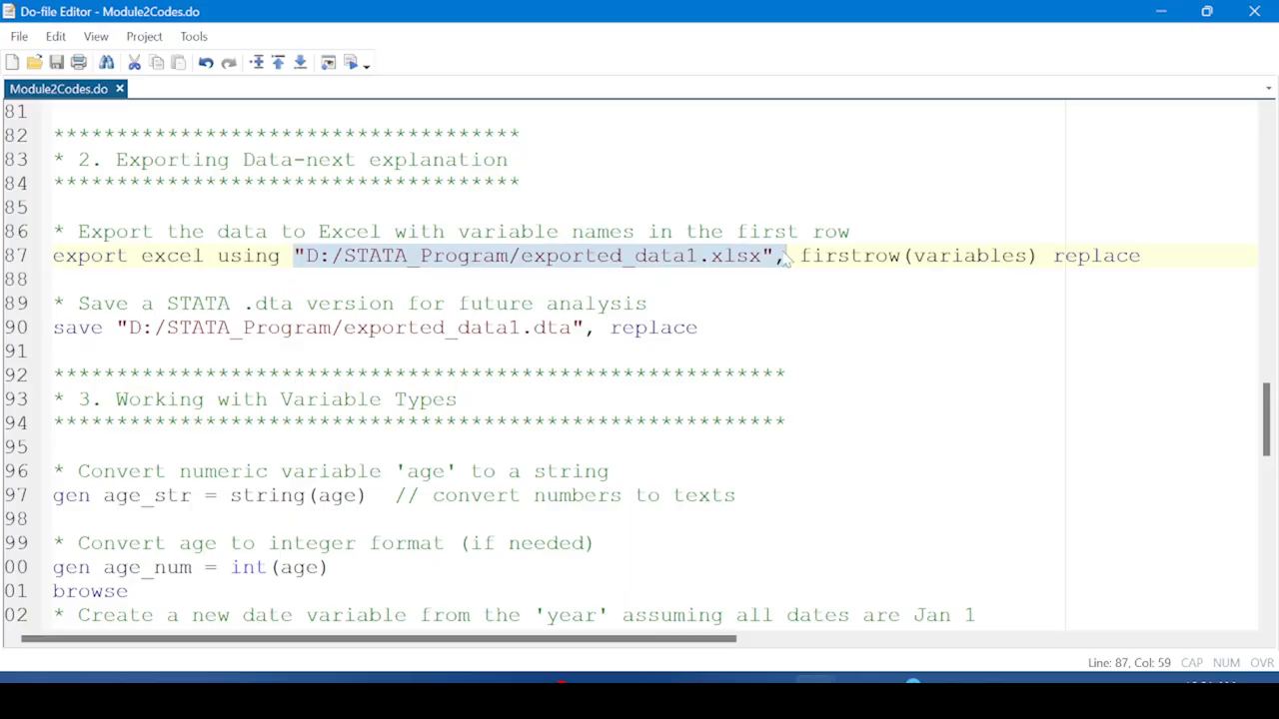
key("Down")
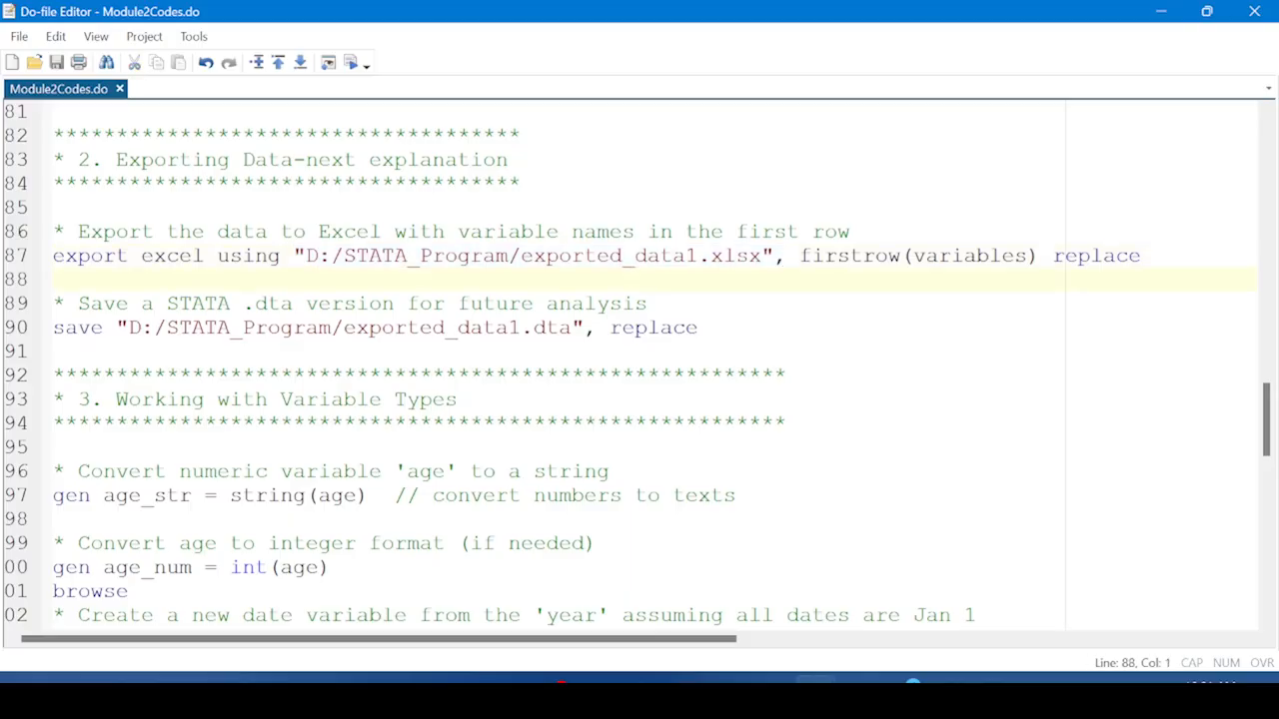
Examine the parts of the export path on line 87, highlighting the STATA_Program folder and the exported_data1 file name
left_click(433, 257)
double_click(434, 257)
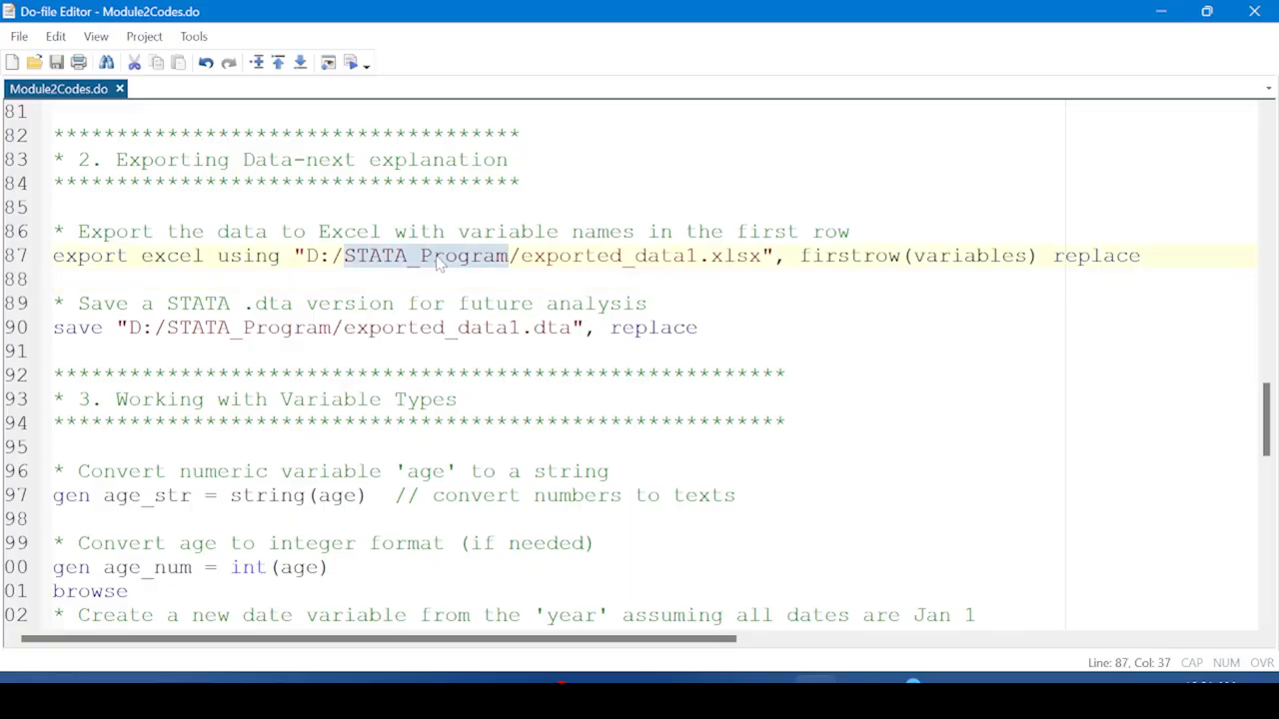
left_click(611, 257)
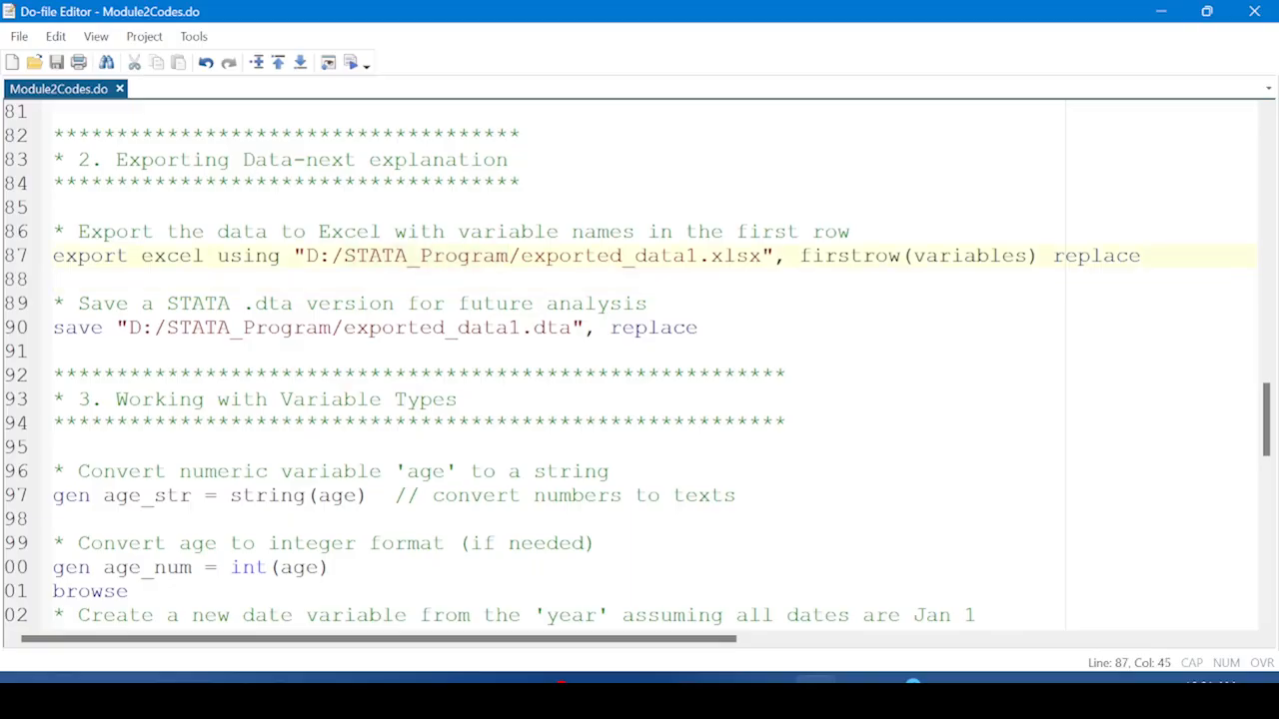
left_click(520, 257)
left_click_drag(521, 257, 699, 262)
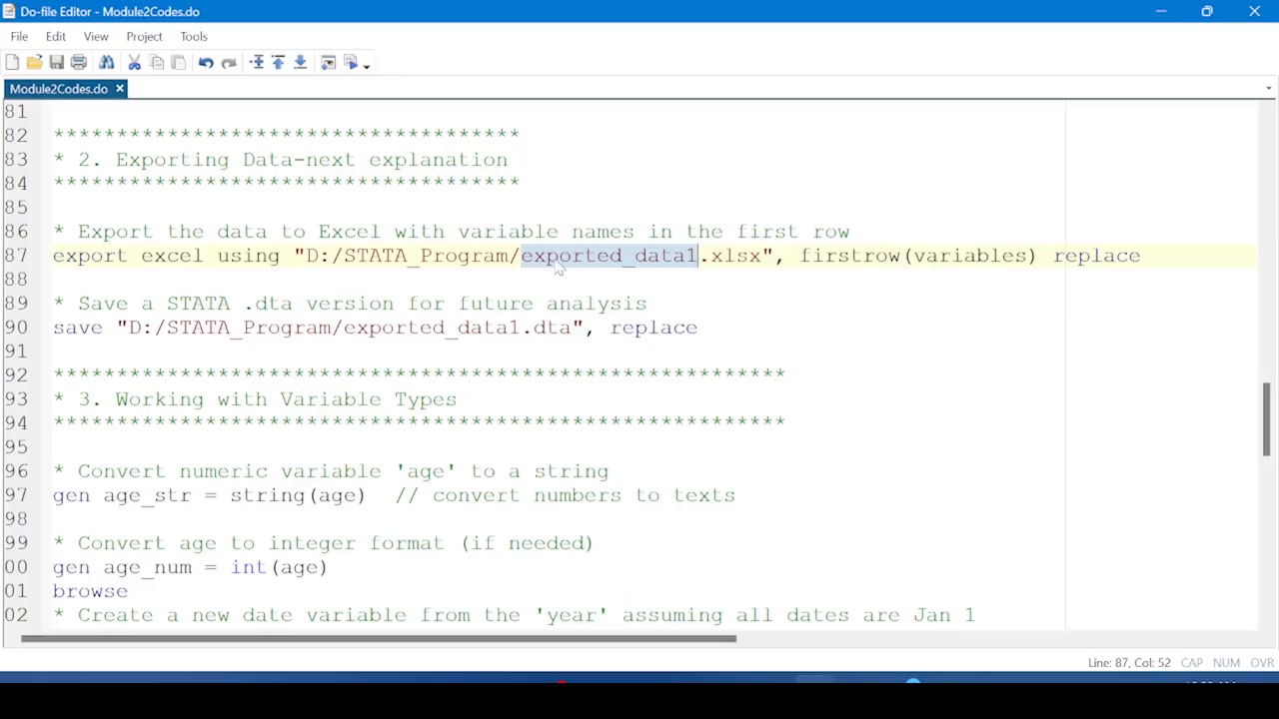
left_click(395, 257)
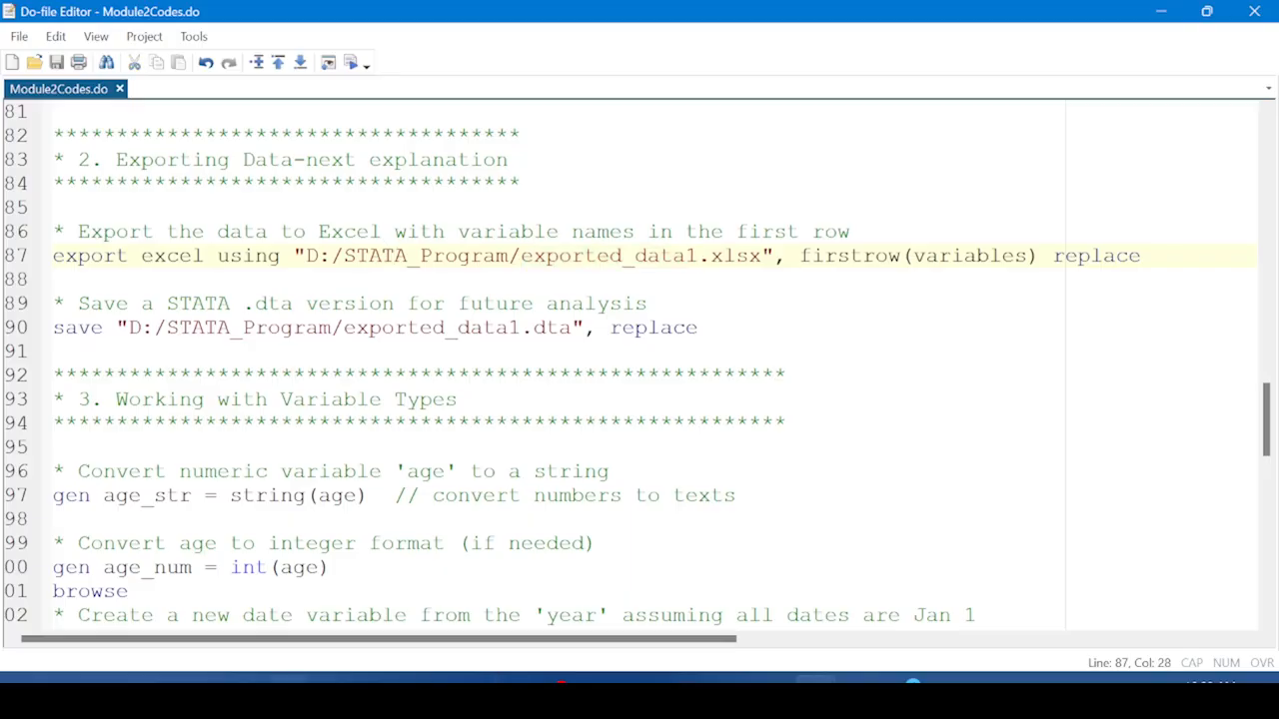
Switch to File Explorer and delete exported_data1.xlsx from the STATA_Program folder
left_click(288, 691)
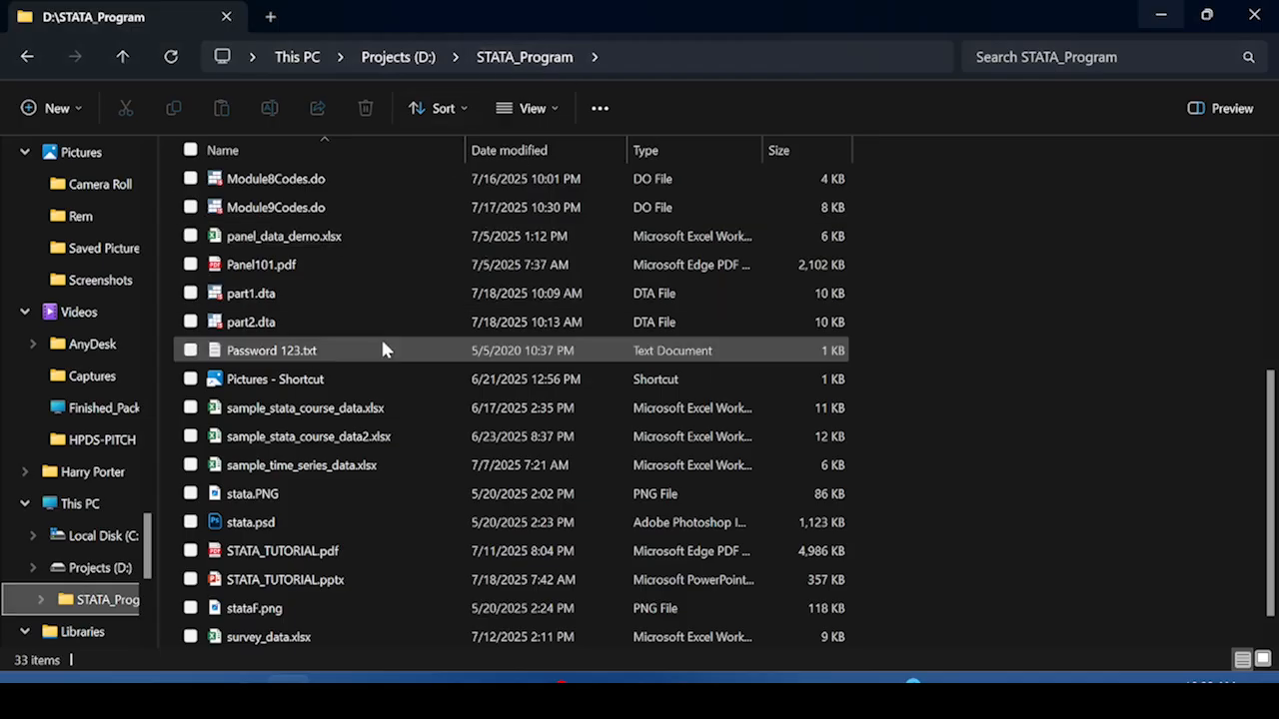
scroll(383, 348, "up", 5)
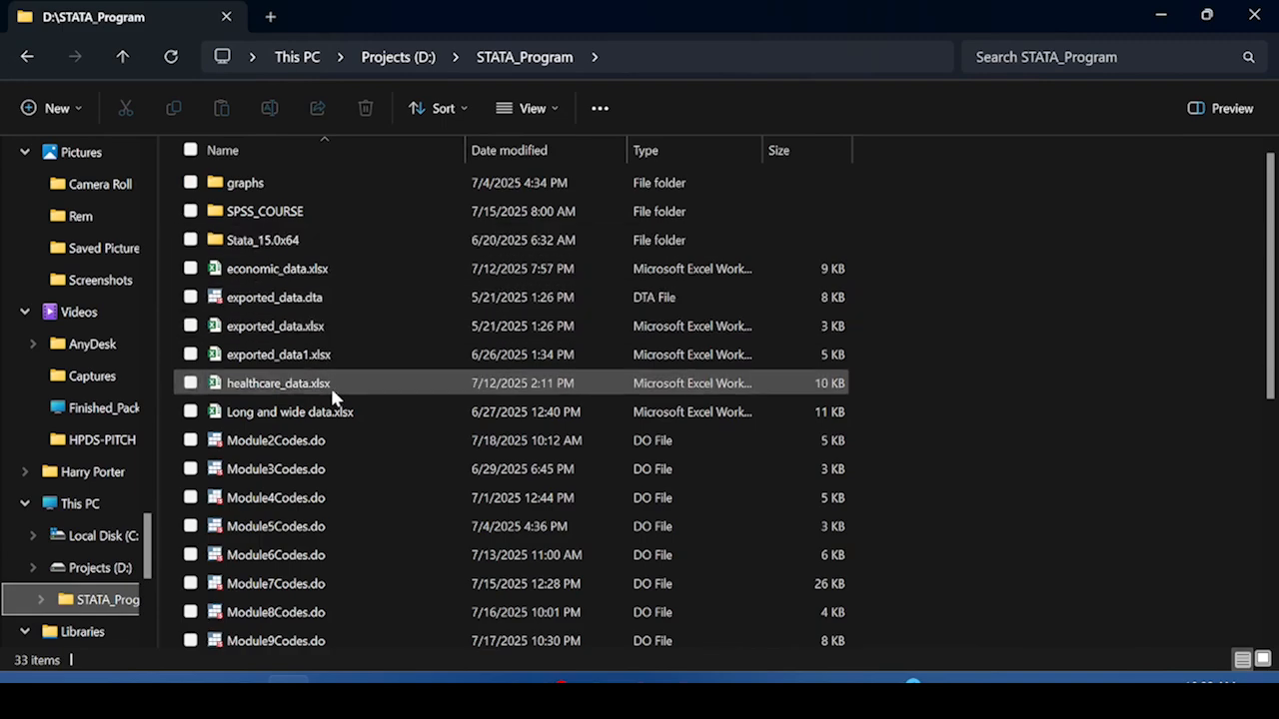
left_click(320, 360)
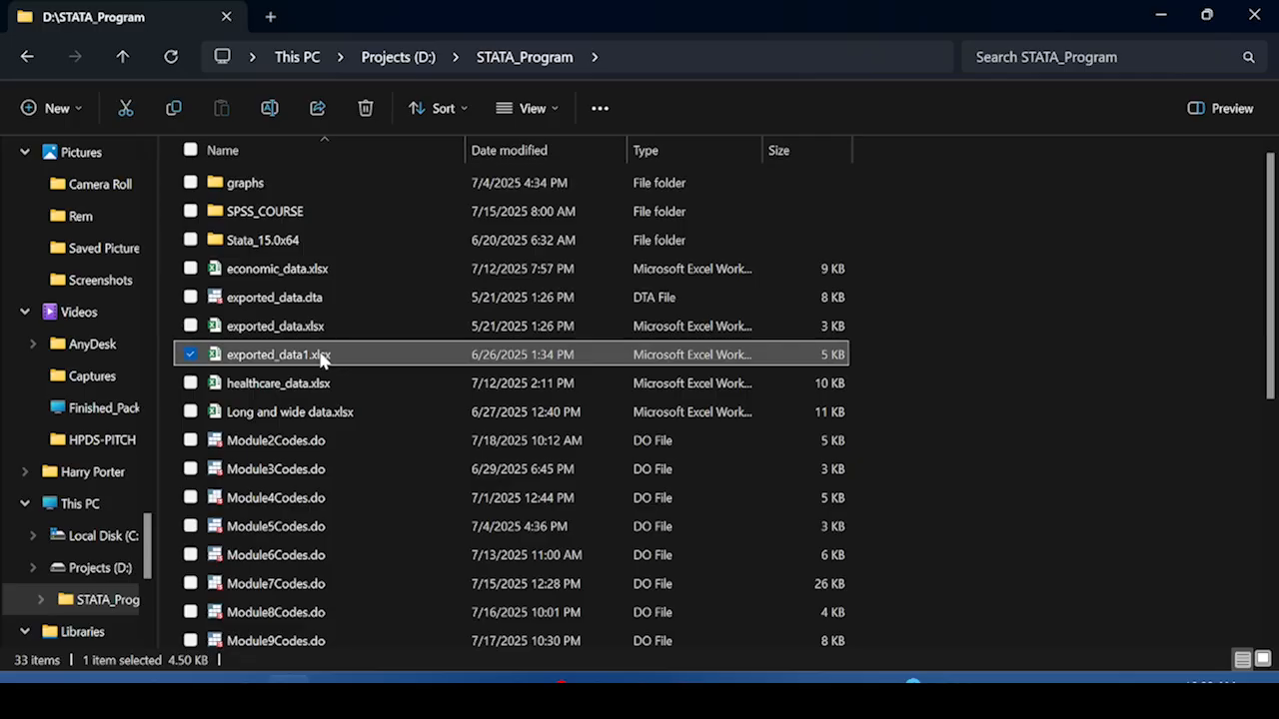
key("shift+Delete")
key("Escape")
key("Delete")
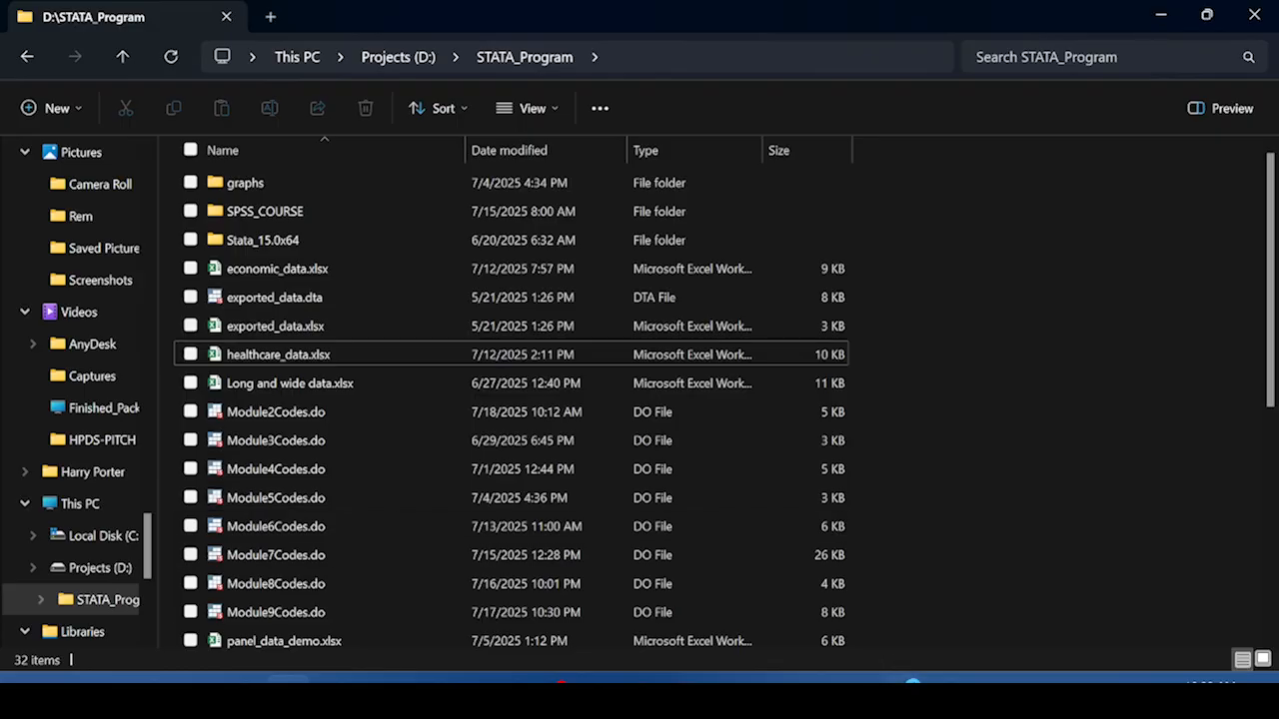
Return to the Module2Codes do-file and run the line 87 export excel command that writes exported_data1.xlsx with variable names in the first row
left_click(816, 698)
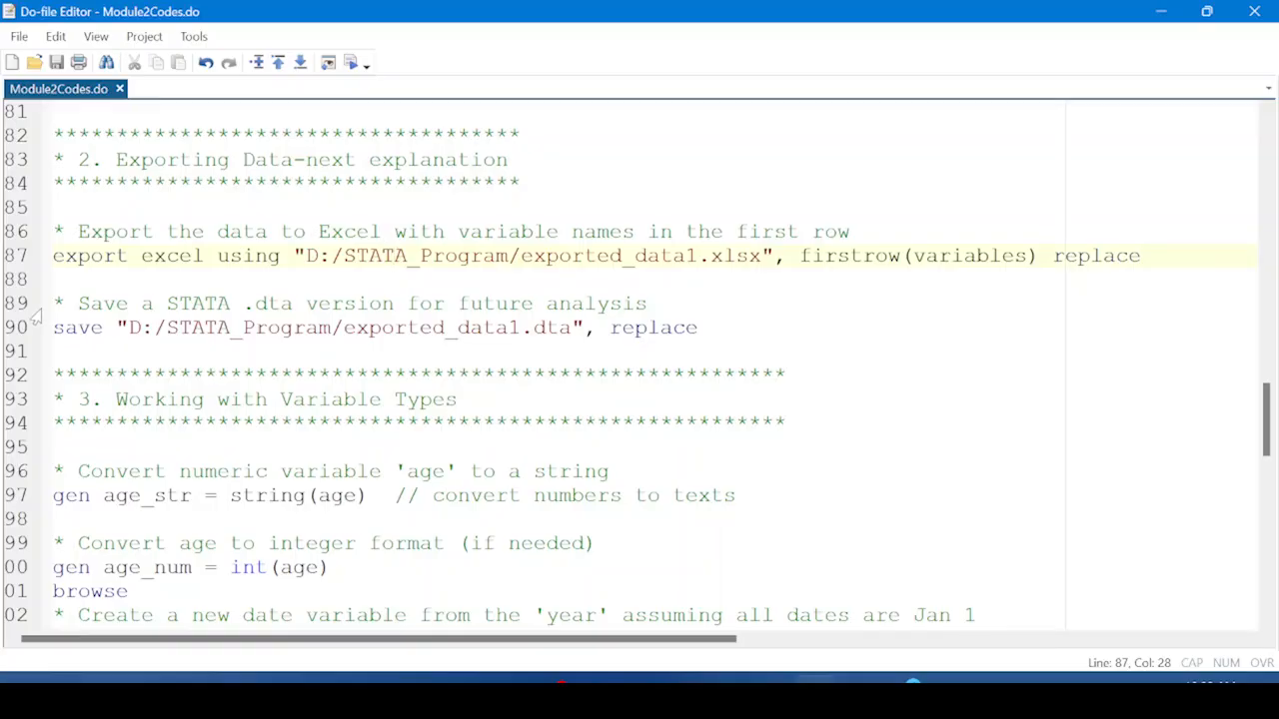
left_click(14, 257)
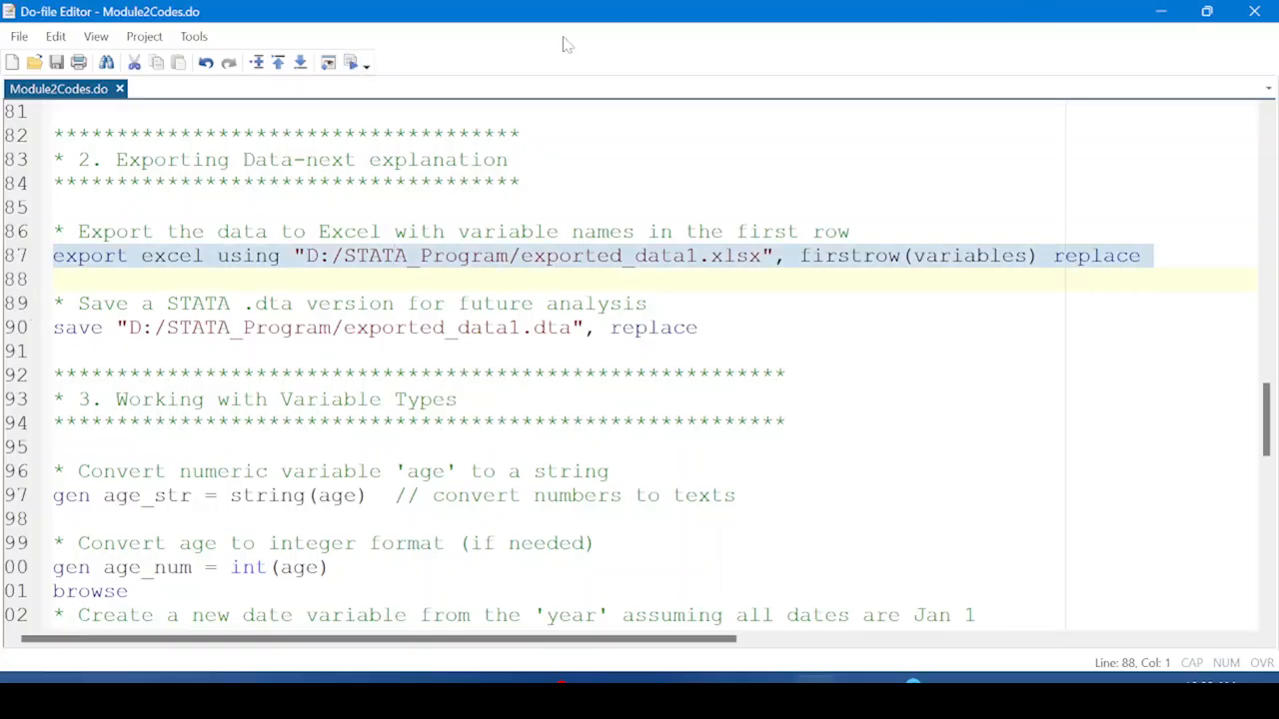
left_click(350, 63)
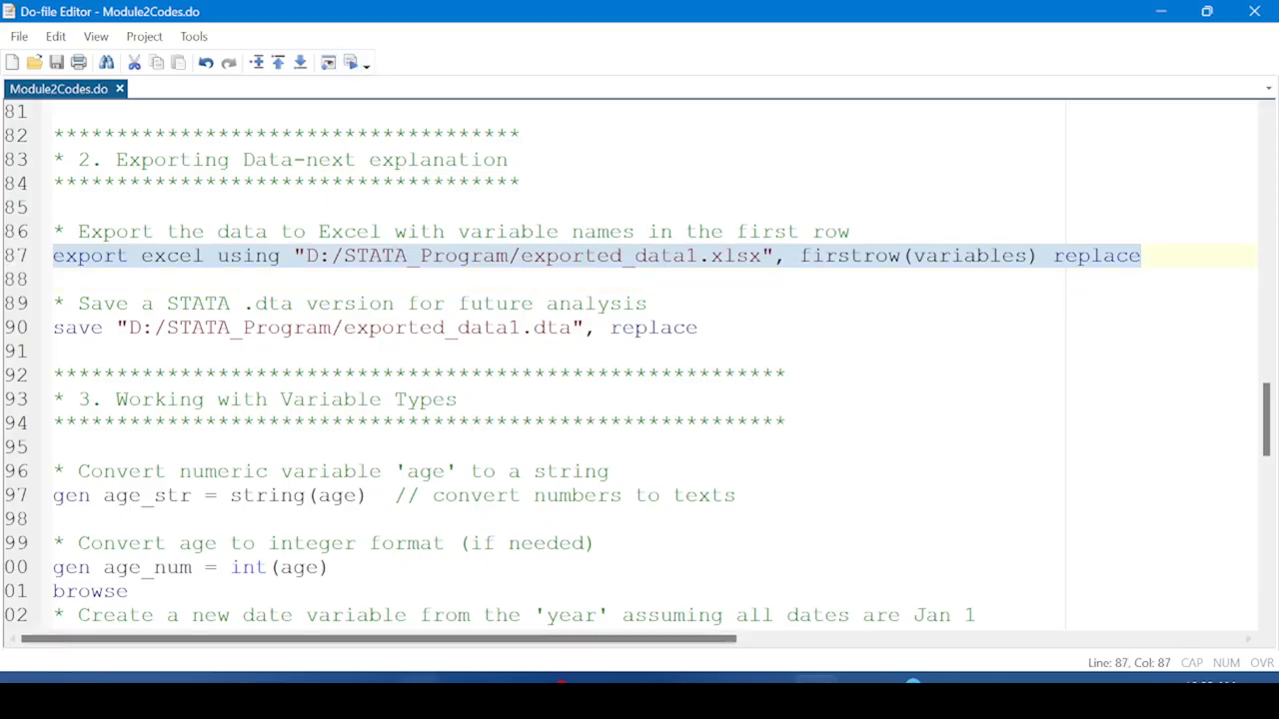
Check the STATA_Program folder for exported_data1.xlsx and review the export command's output in Stata
left_click(287, 680)
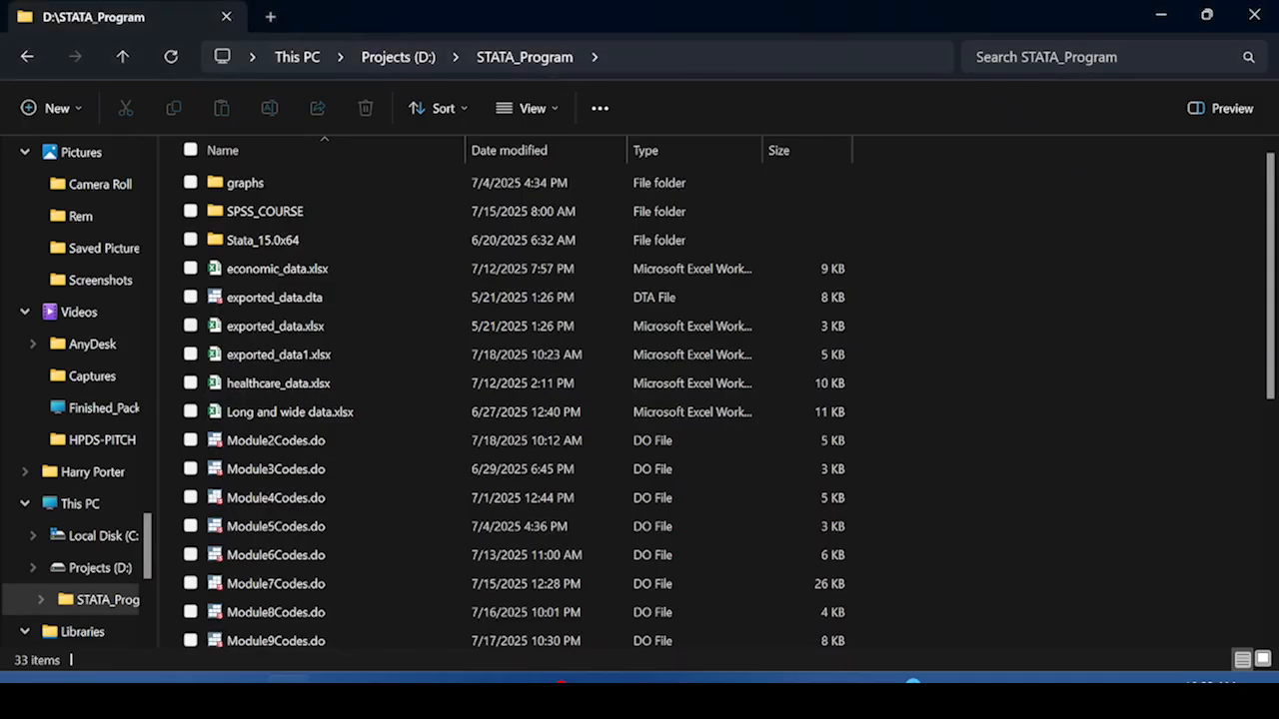
left_click(397, 366)
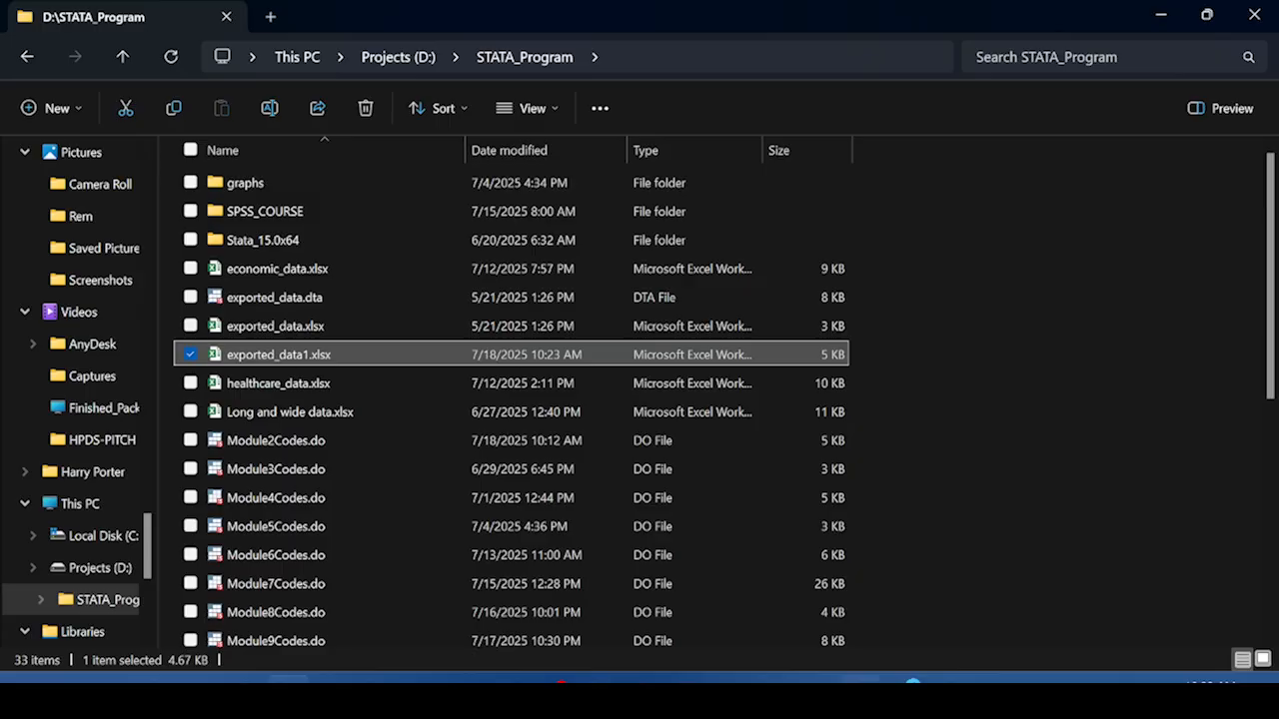
mouse_move(816, 680)
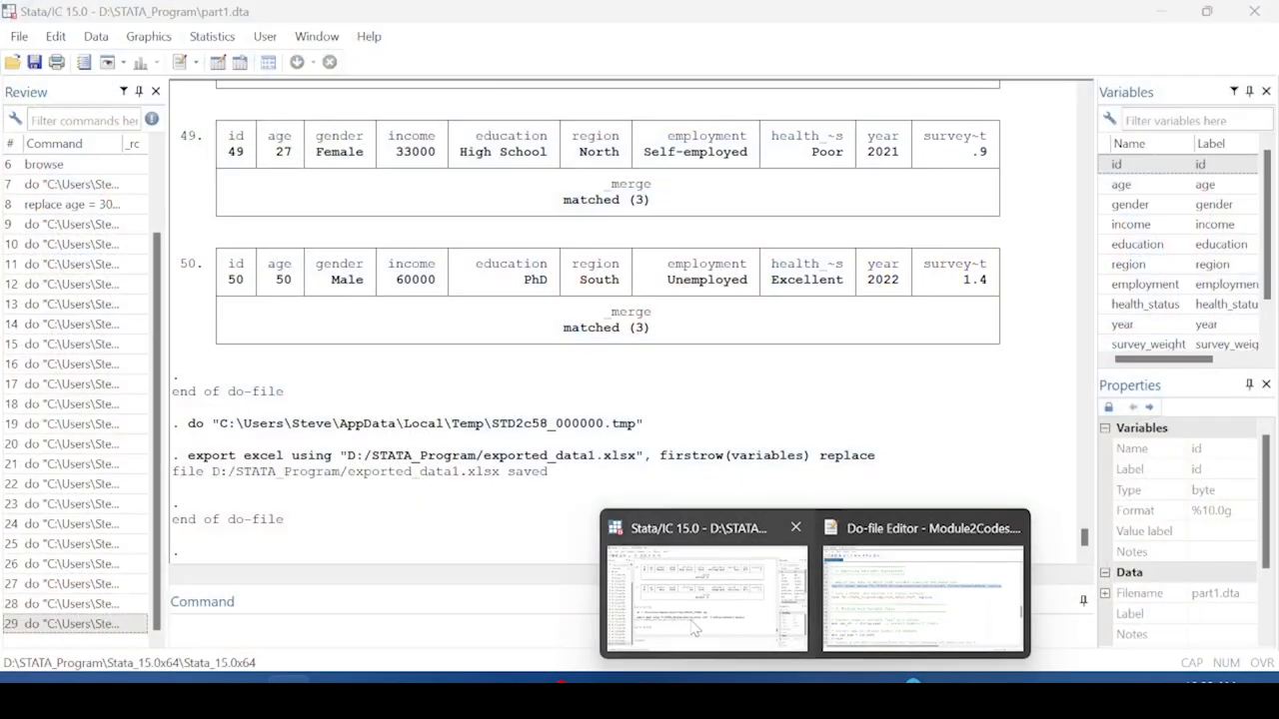
left_click(695, 627)
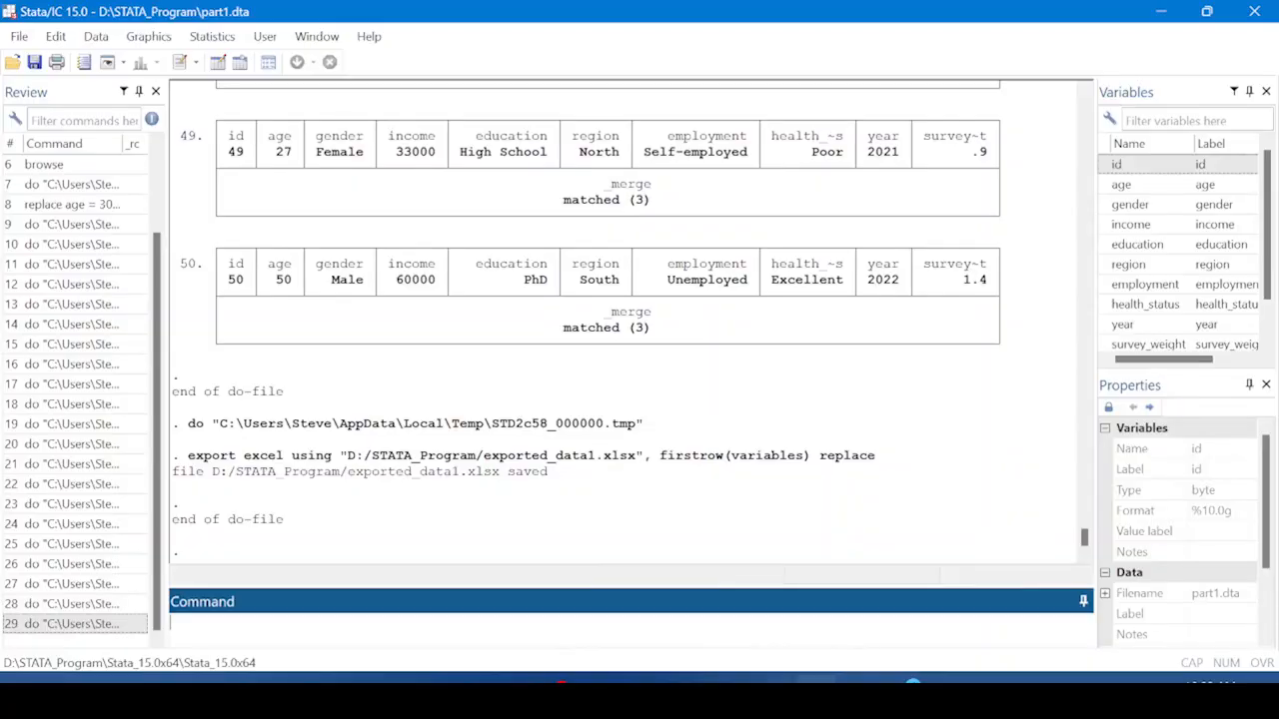
mouse_move(838, 675)
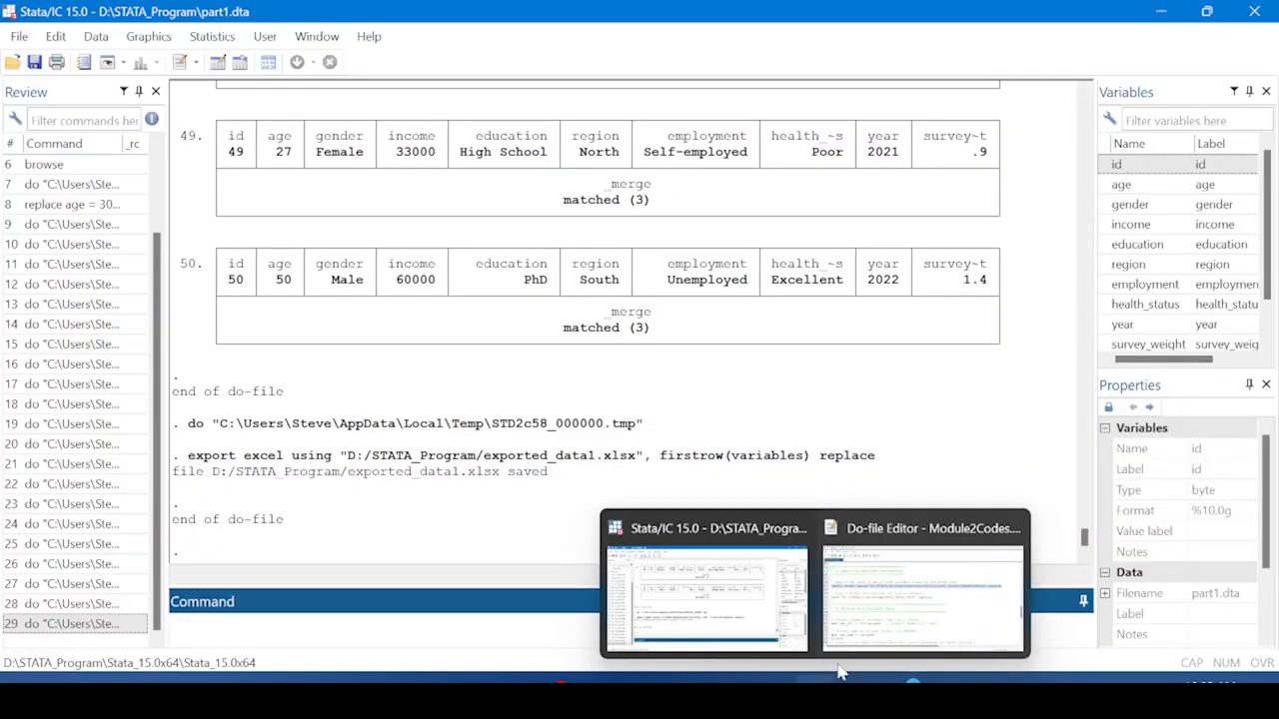
left_click(876, 640)
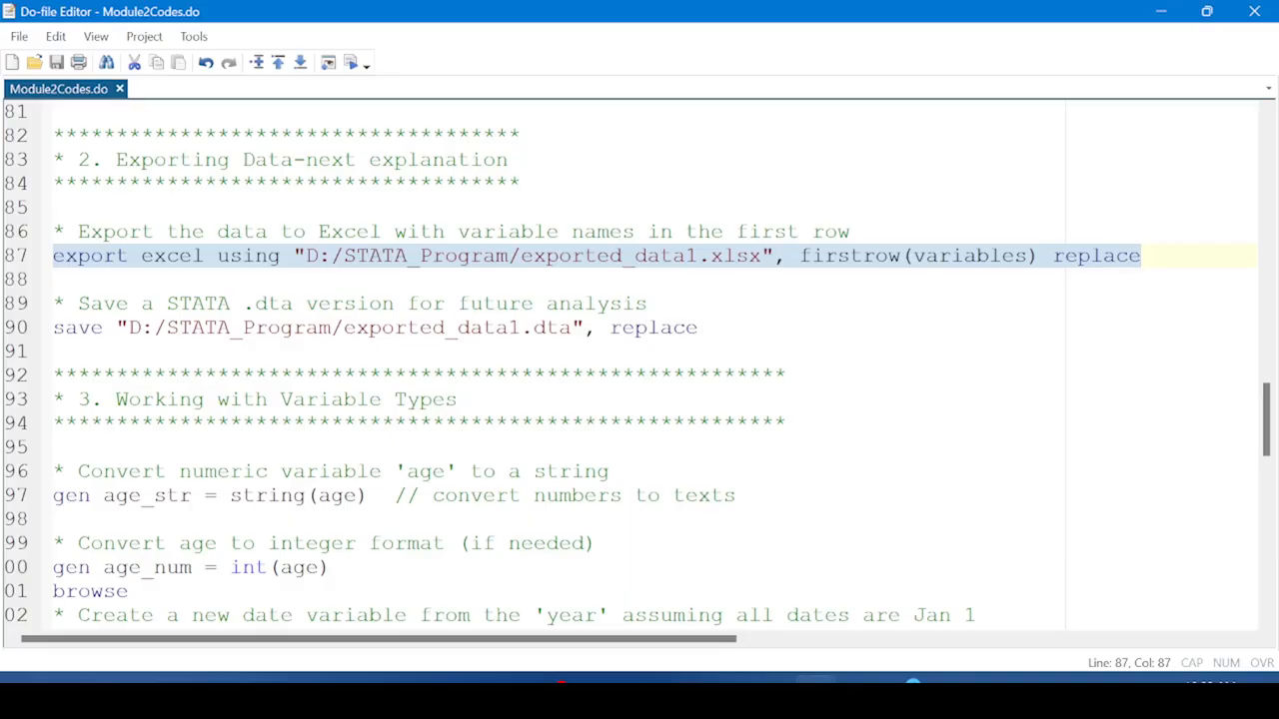
Delete the old exported_data.dta file from the STATA_Program folder in File Explorer
left_click(291, 694)
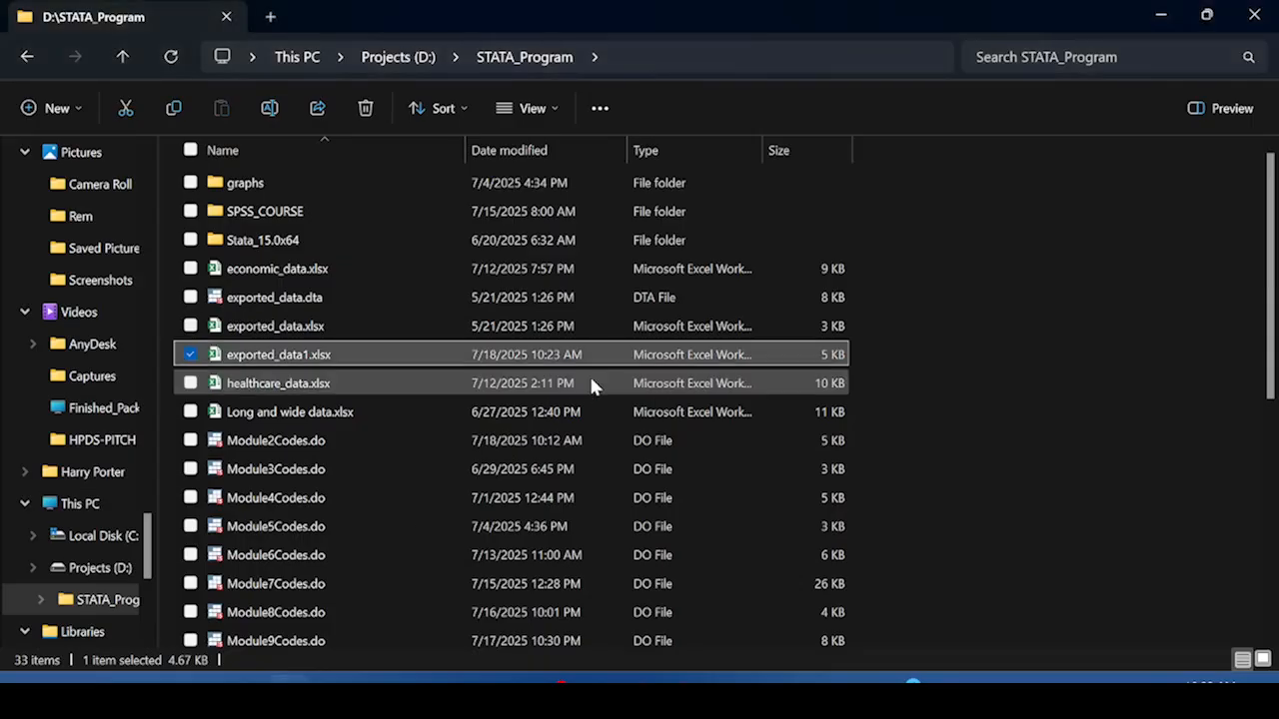
left_click(388, 299)
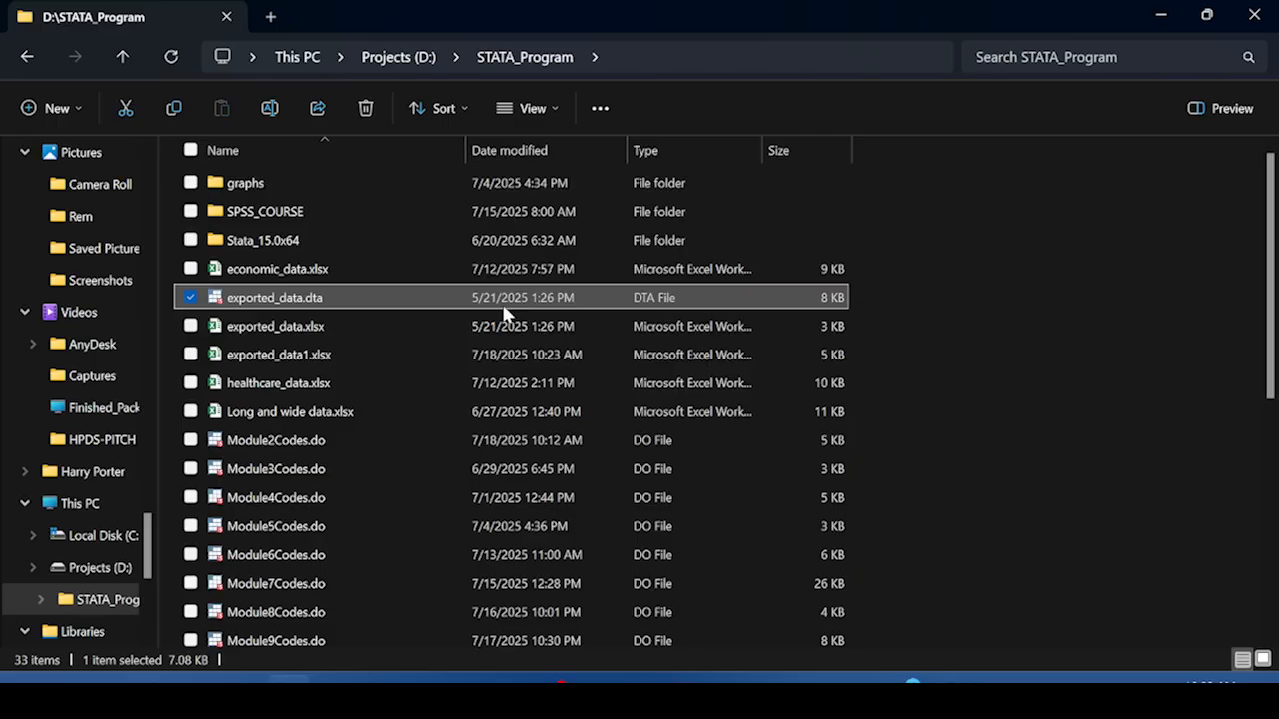
key("shift+Delete")
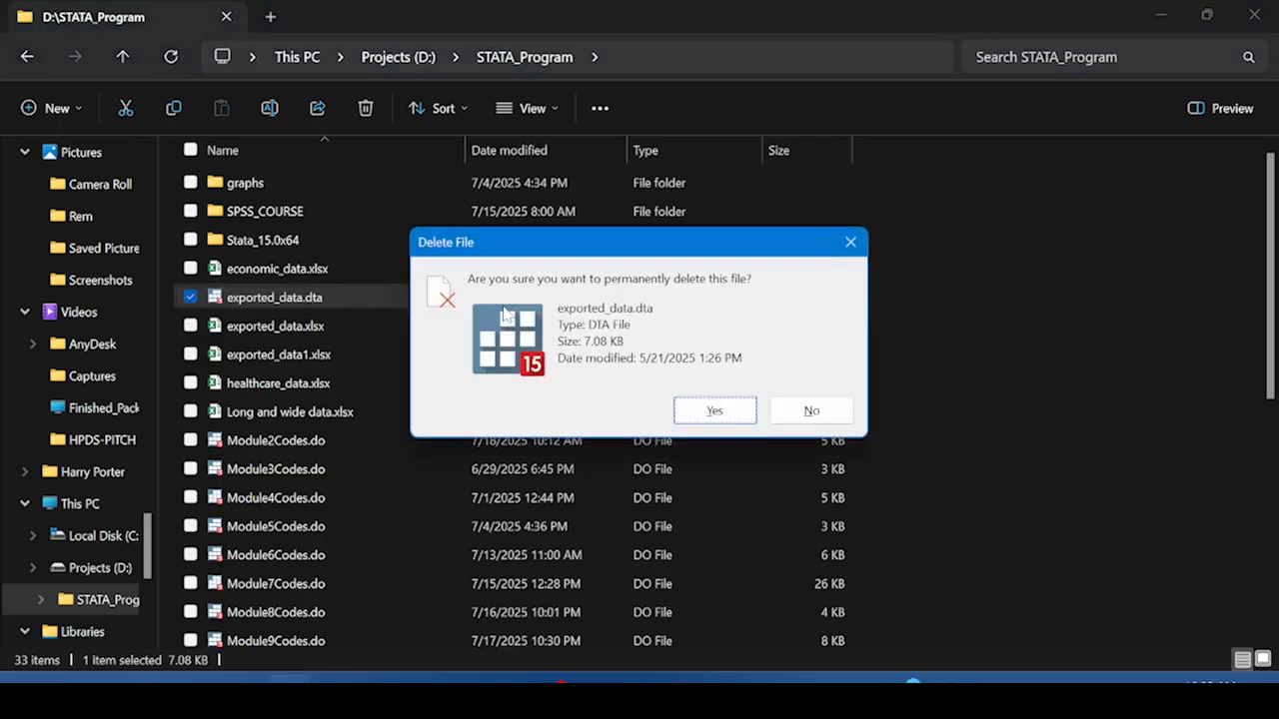
key("Escape")
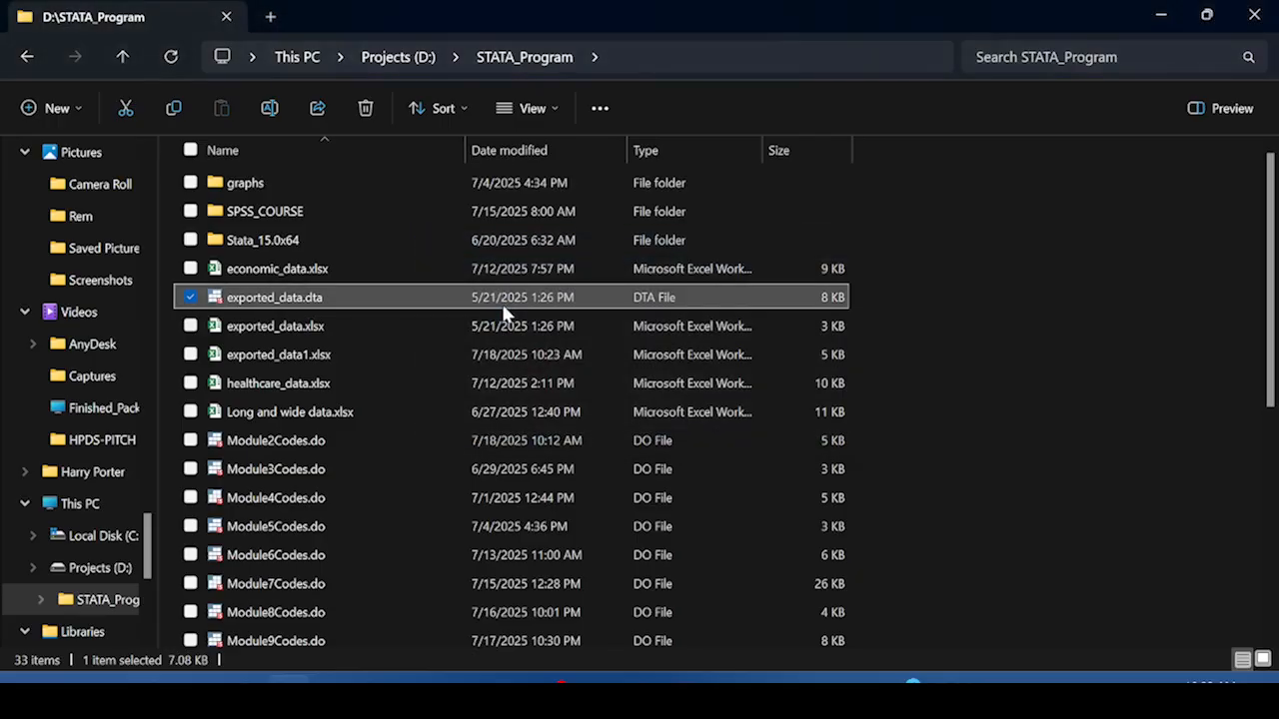
key("Delete")
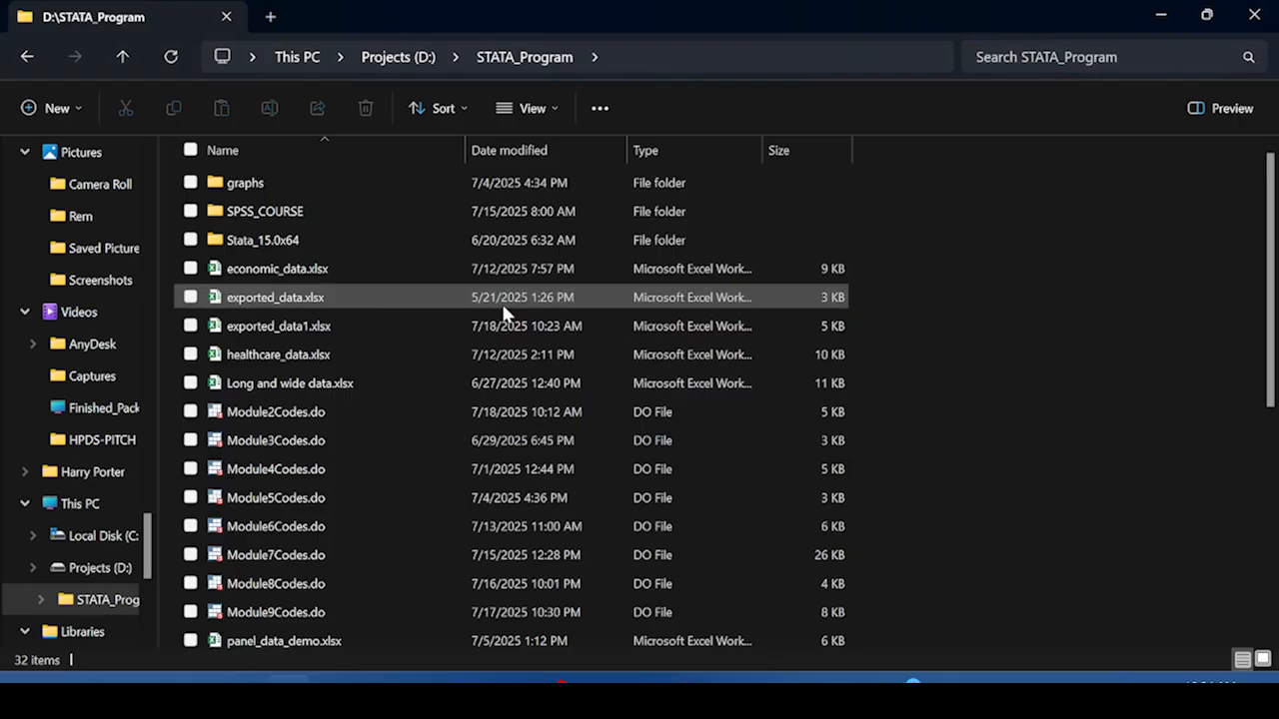
Return to the do-file and run the line 90 save command that writes D:/STATA_Program/exported_data1.dta with the replace option
mouse_move(815, 680)
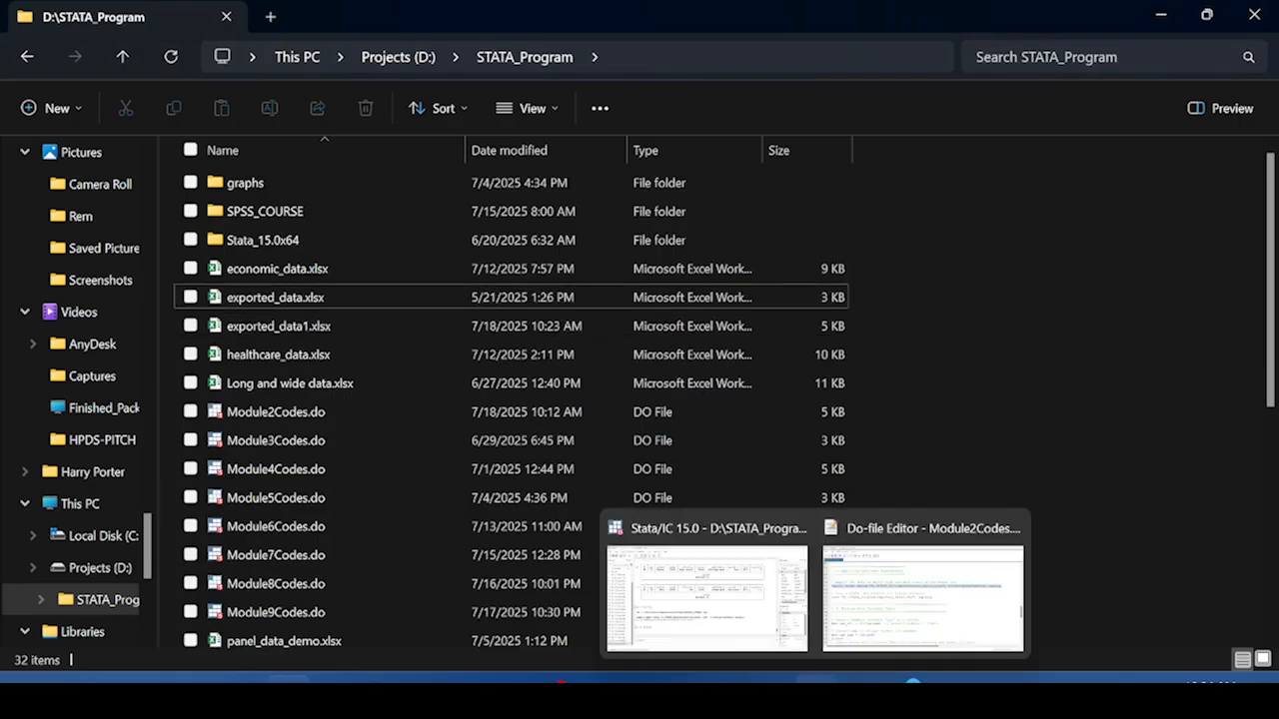
left_click(740, 614)
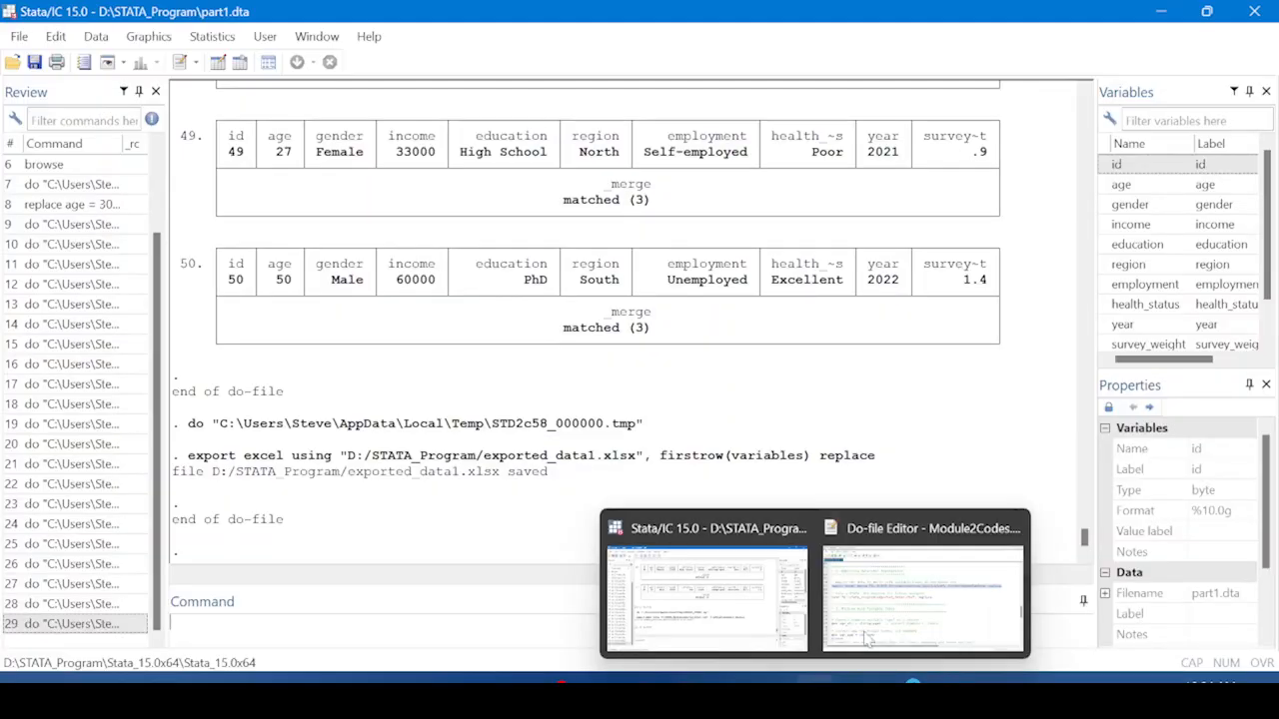
left_click(868, 639)
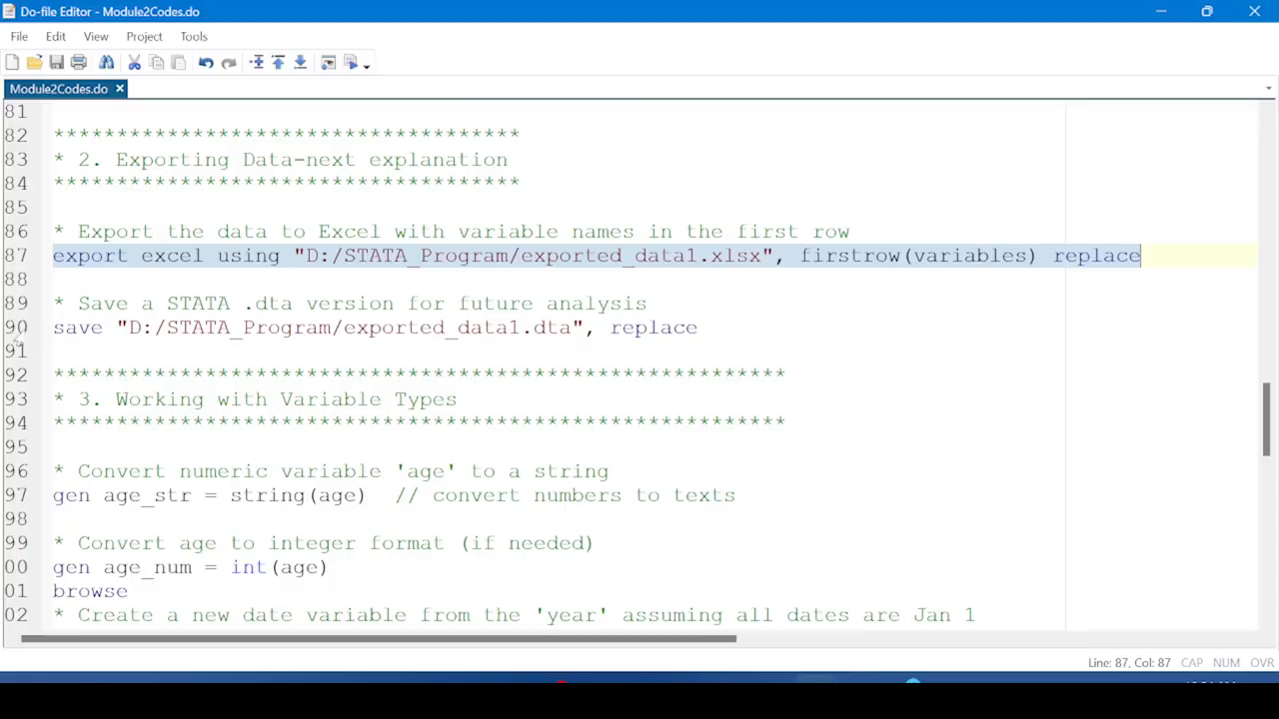
left_click(18, 333)
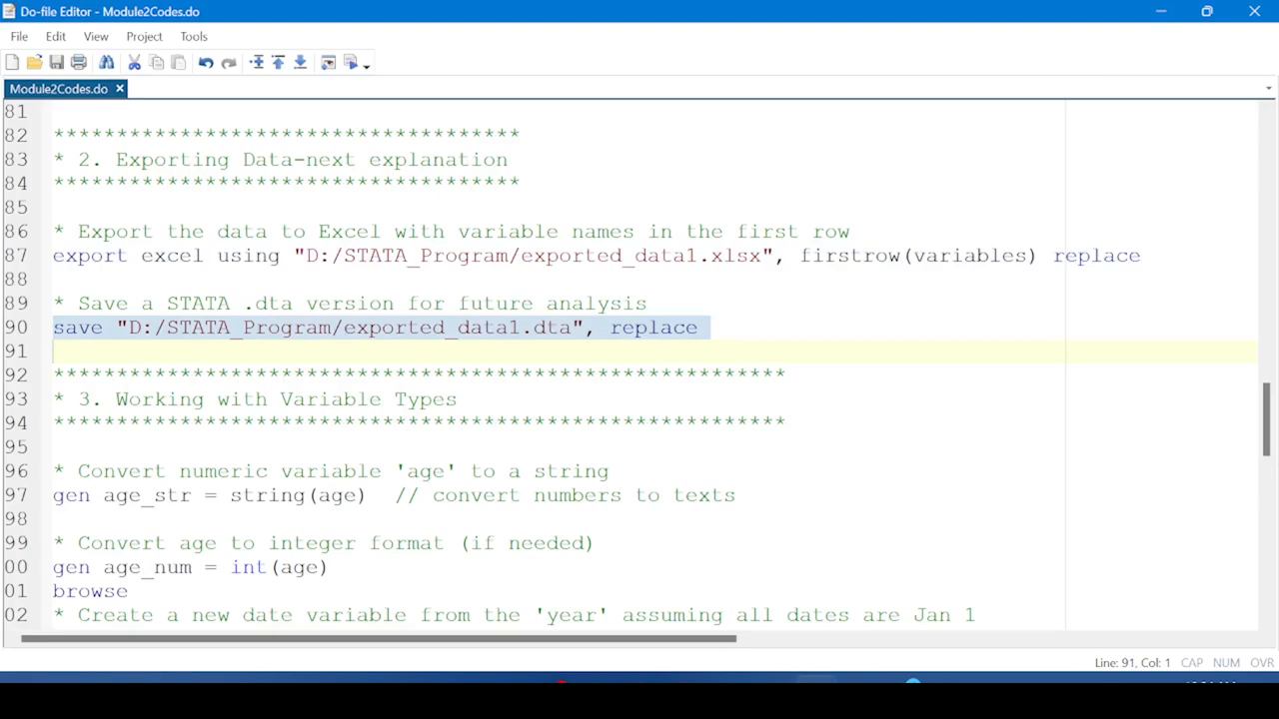
left_click(352, 63)
Check the STATA_Program folder for exported_data1.dta and review the save command's output in Stata
left_click(289, 695)
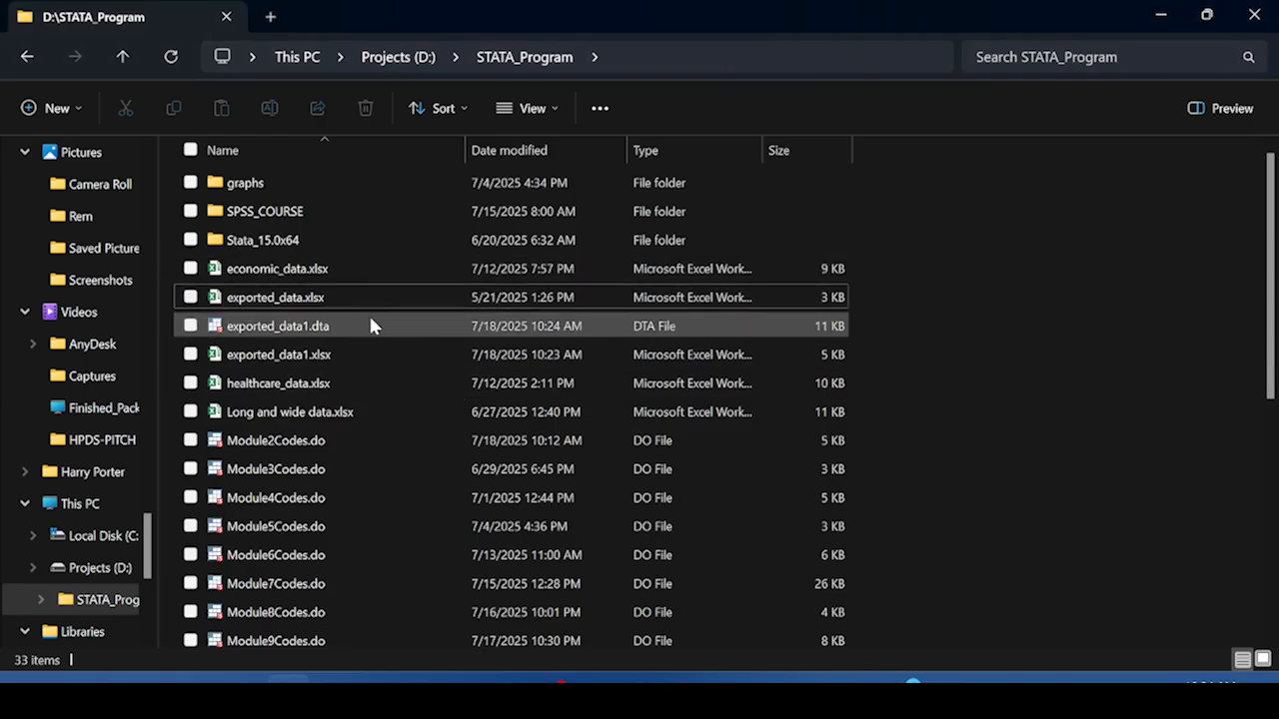
left_click(368, 326)
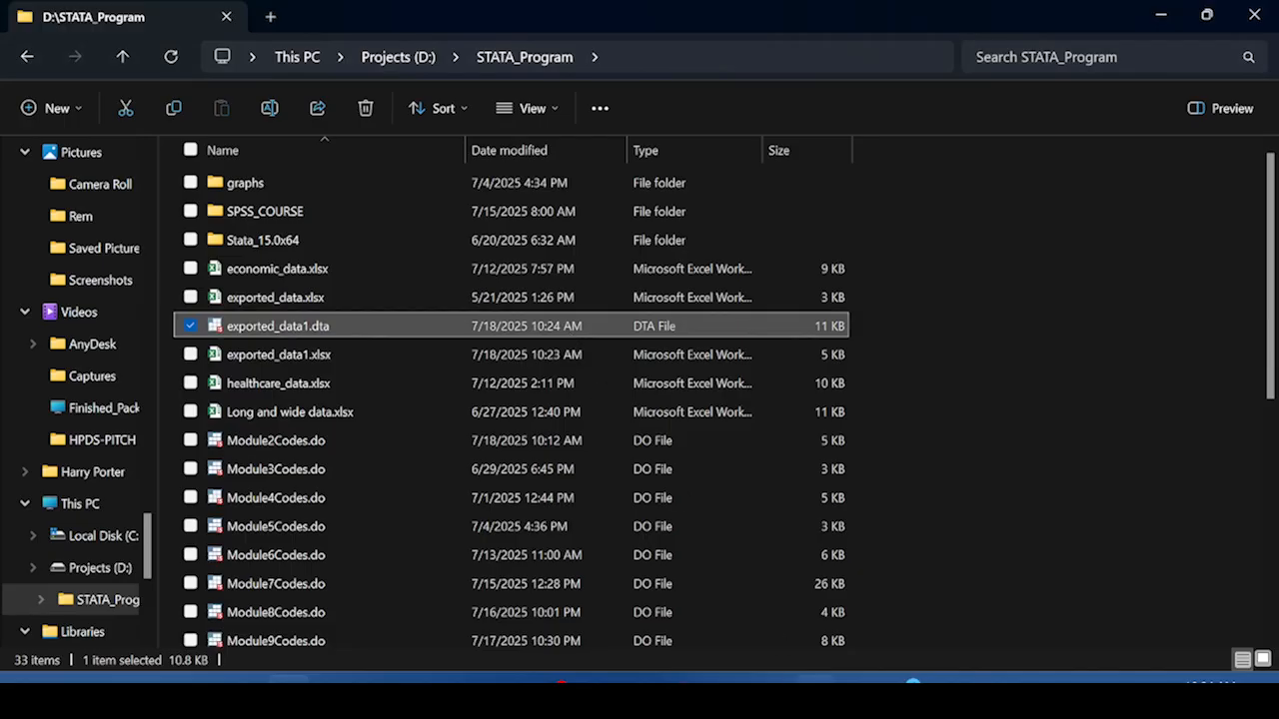
mouse_move(815, 679)
left_click(725, 622)
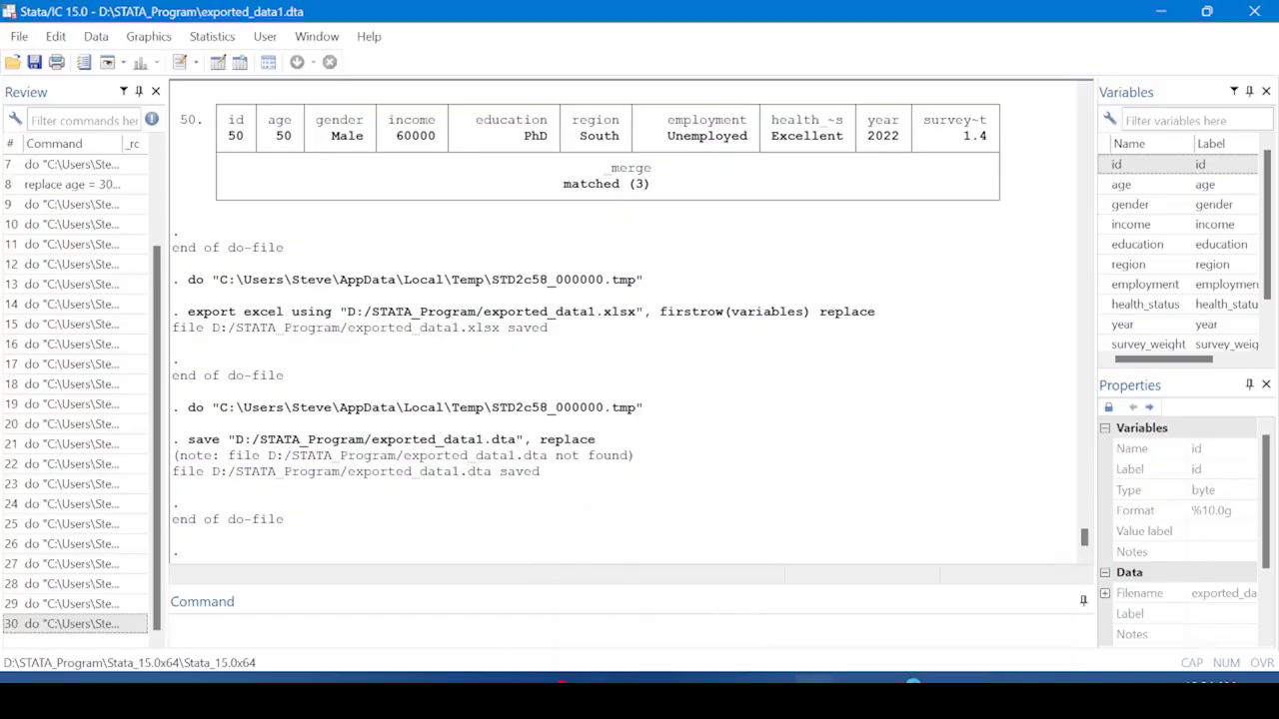
left_click(895, 625)
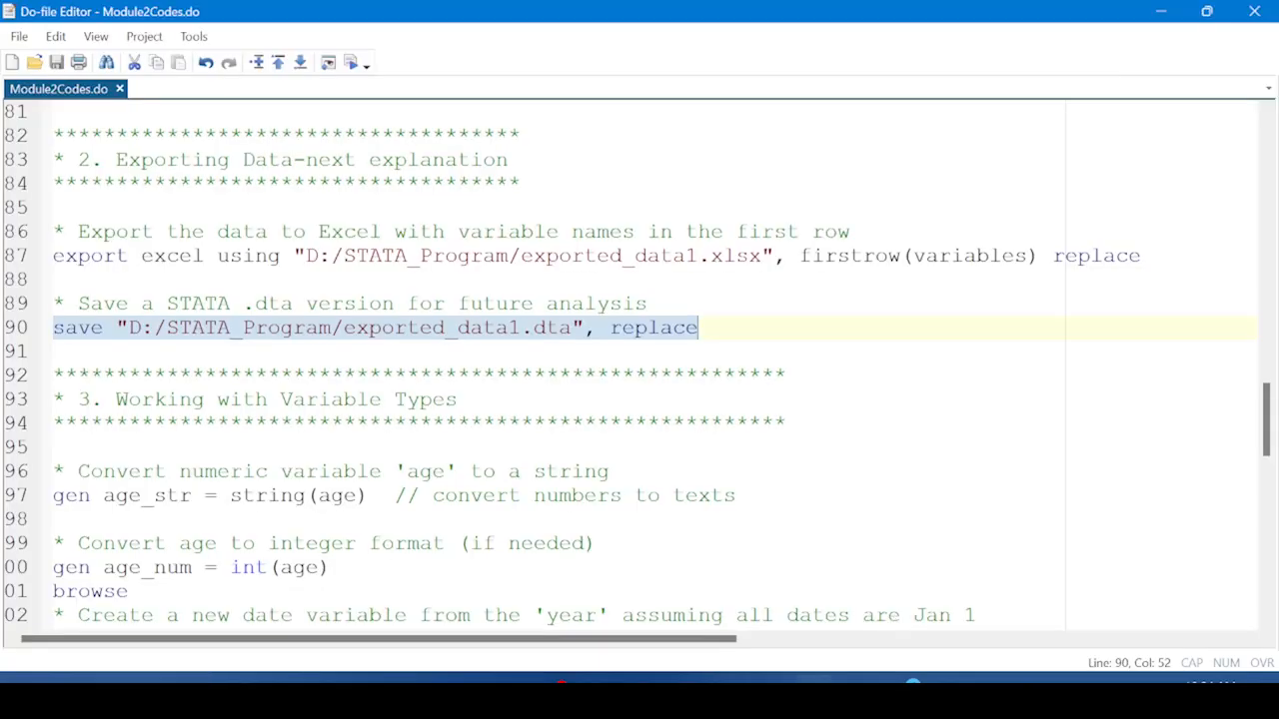
Go to the do-file section "3. Working with Variable Types" and restore the editor to a smaller window over Stata's main window
scroll(637, 366, "down", 3)
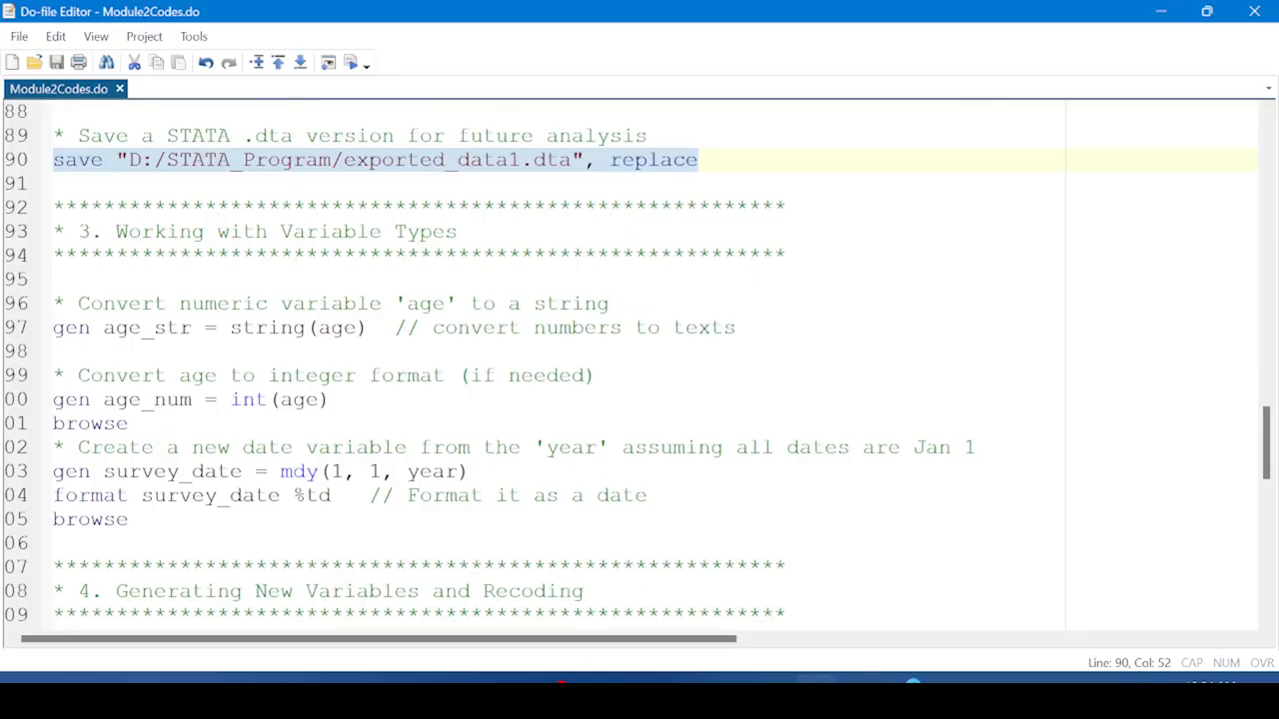
left_click(54, 280)
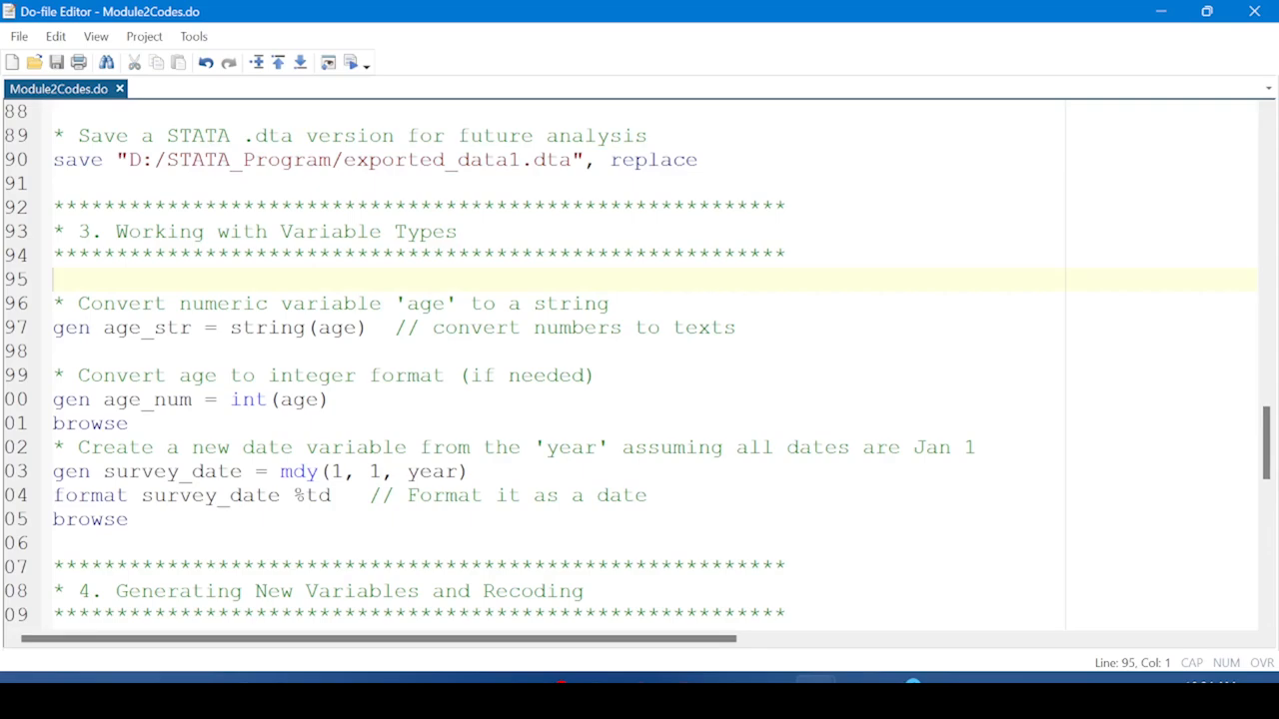
scroll(640, 359, "down", 2)
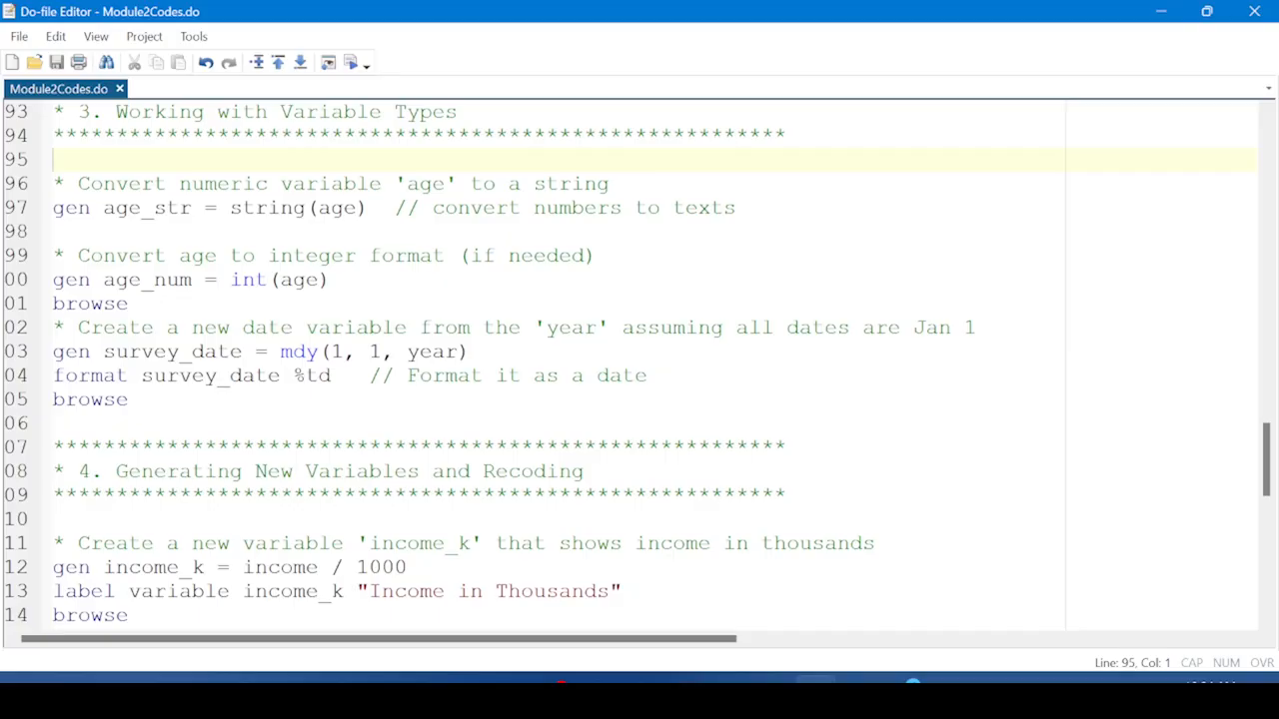
left_click(1207, 11)
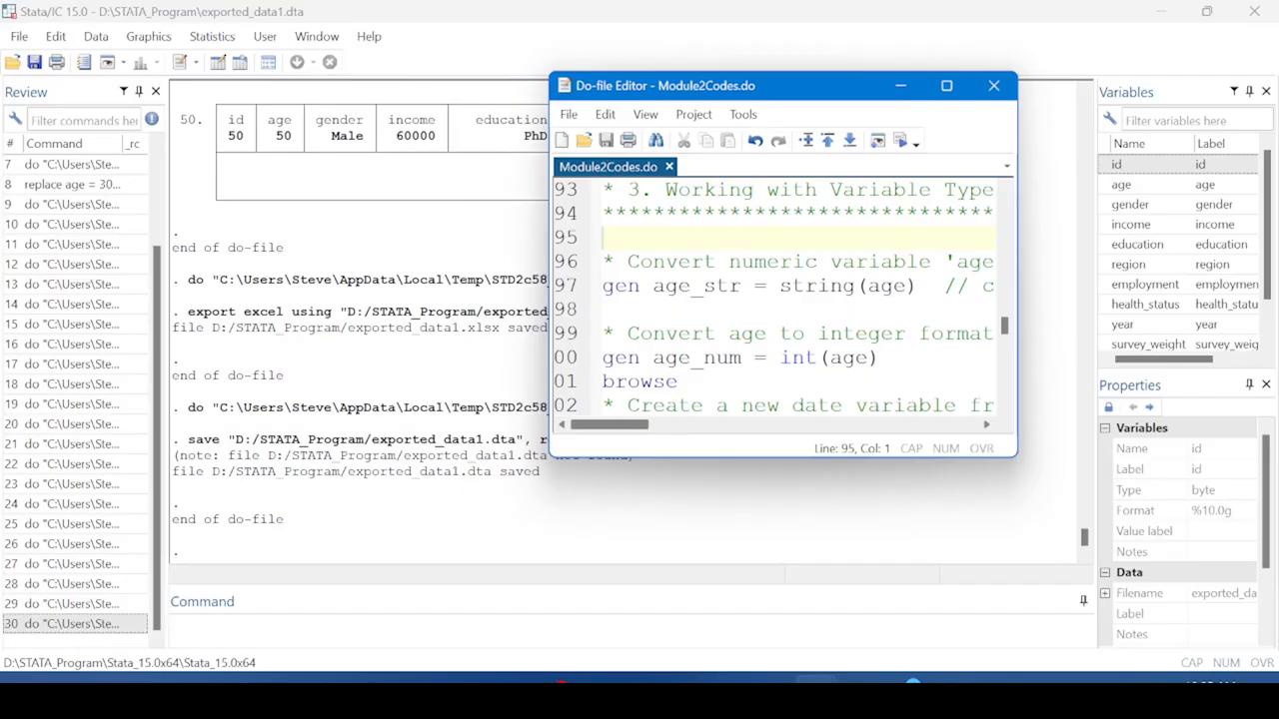
Examine the gen age_str command on line 97 and the dataset's existing variables in Stata
left_click(628, 286)
double_click(625, 287)
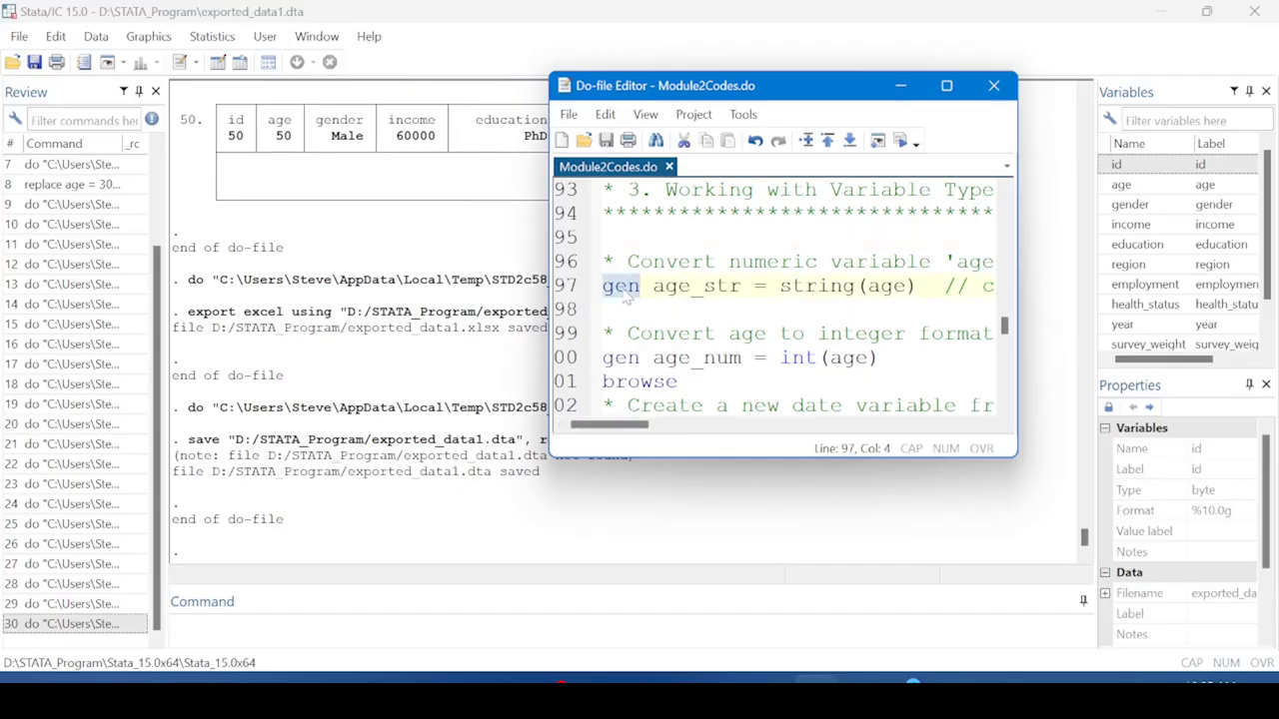
left_click(638, 290)
left_click(691, 287)
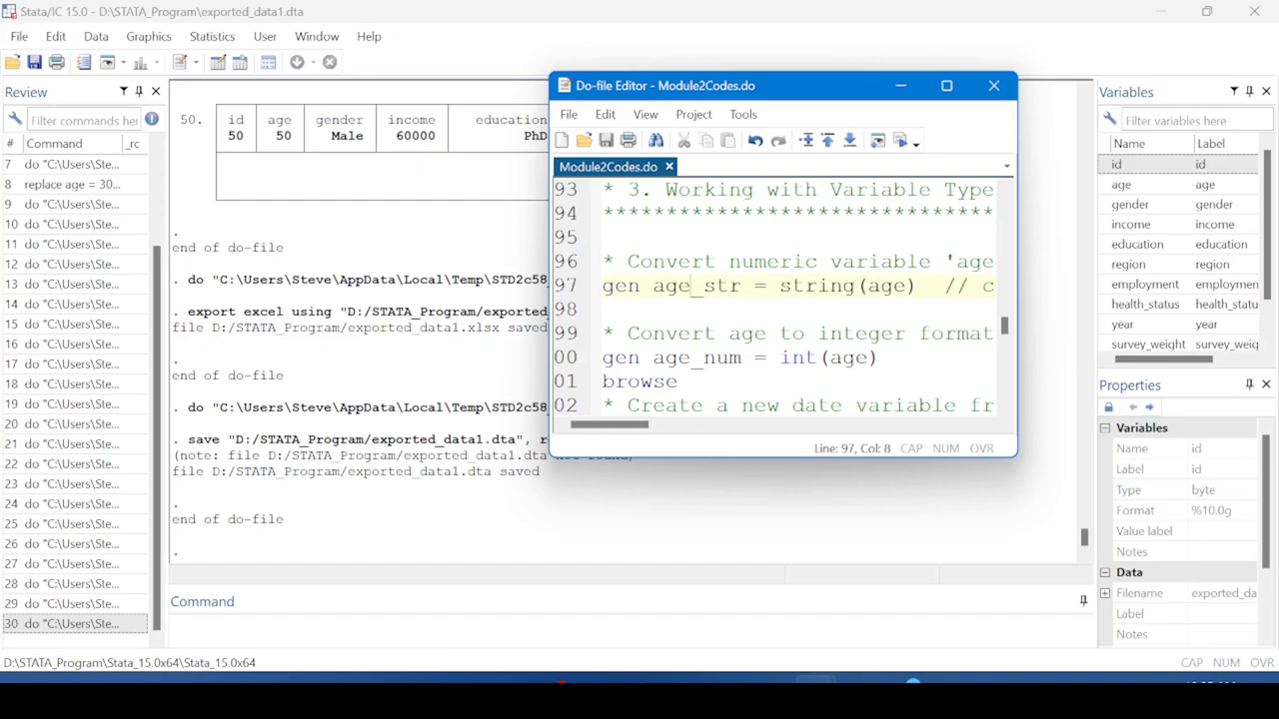
left_click(1266, 252)
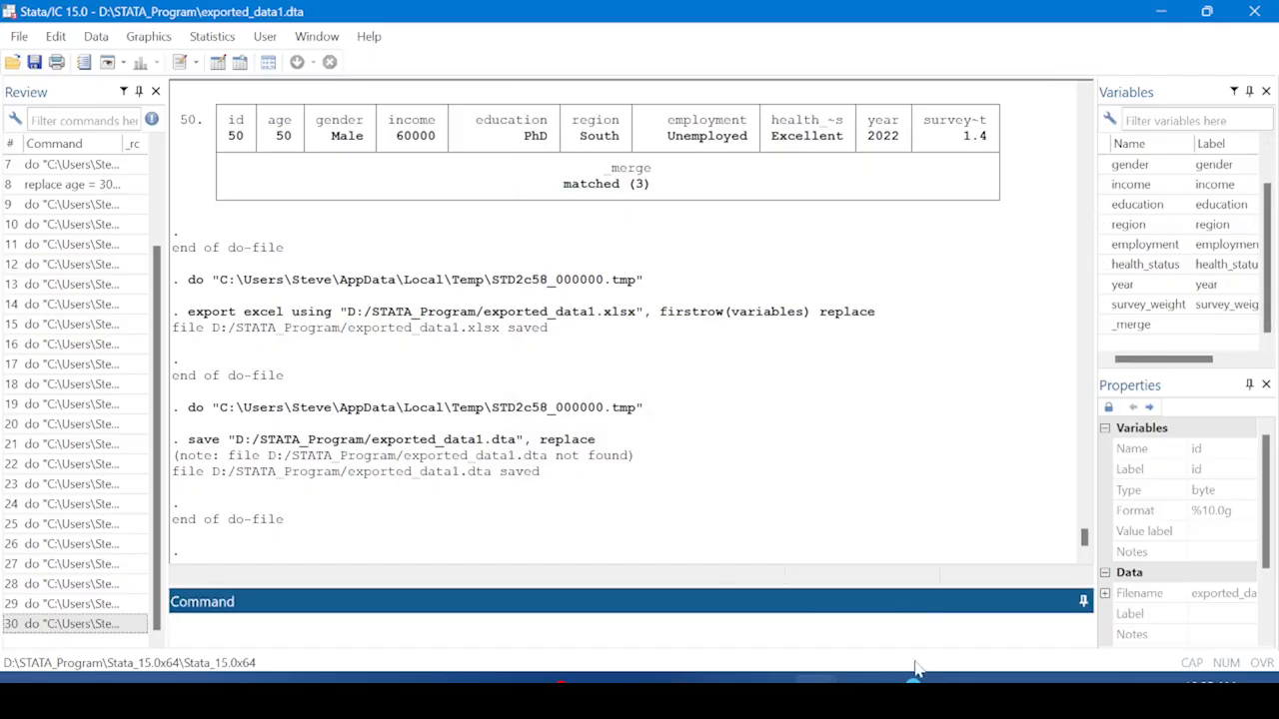
Run the line 97 command gen age_str = string(age) from the do-file and check the properties of age_str in Stata
mouse_move(814, 689)
left_click(895, 599)
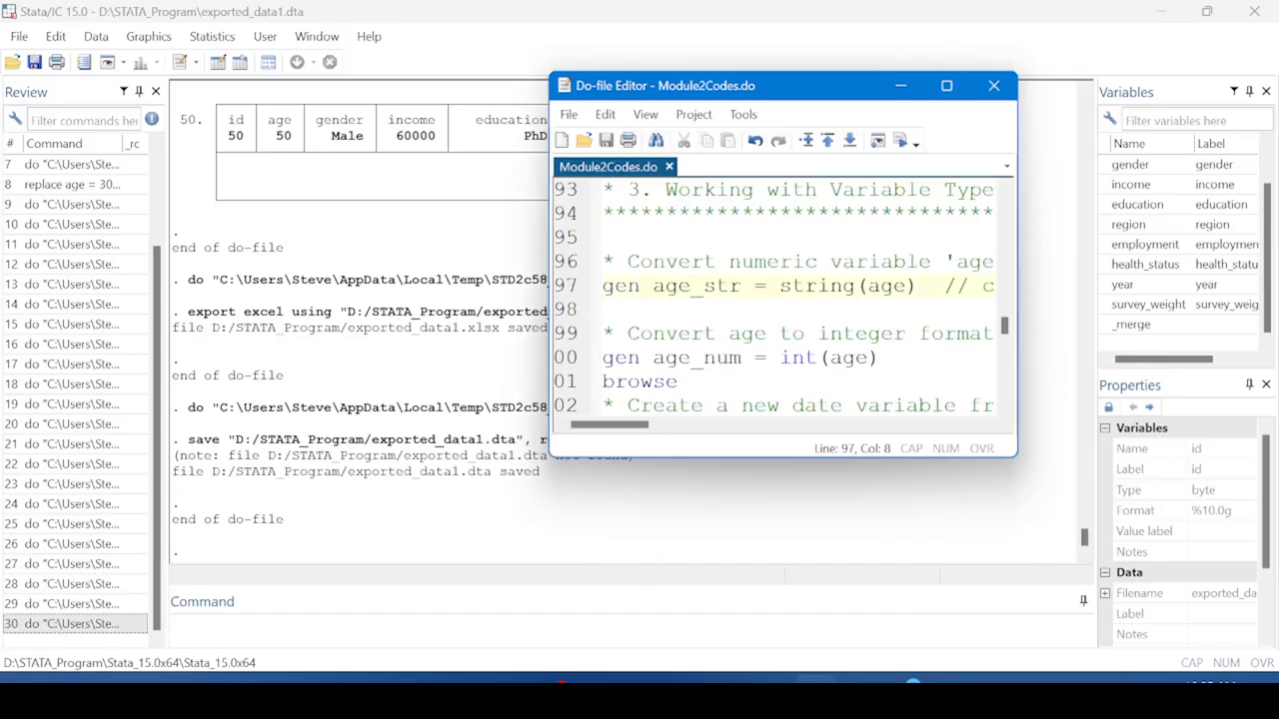
left_click(565, 296)
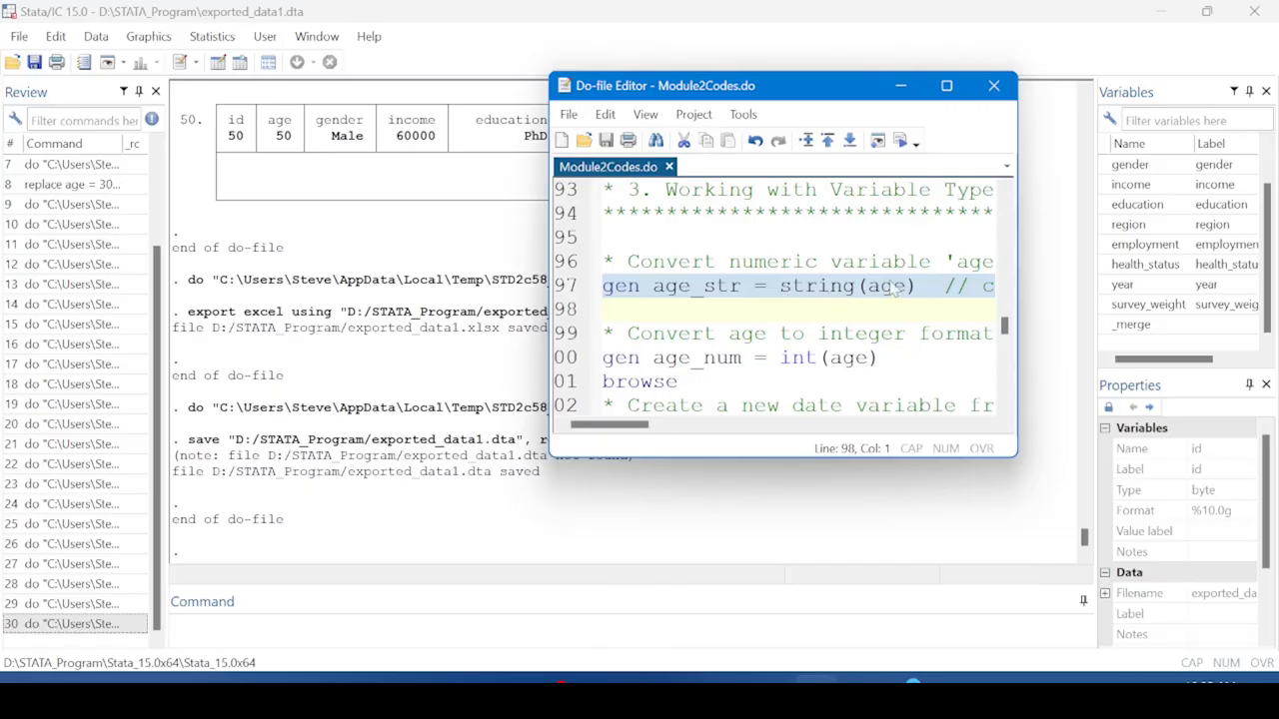
left_click(900, 141)
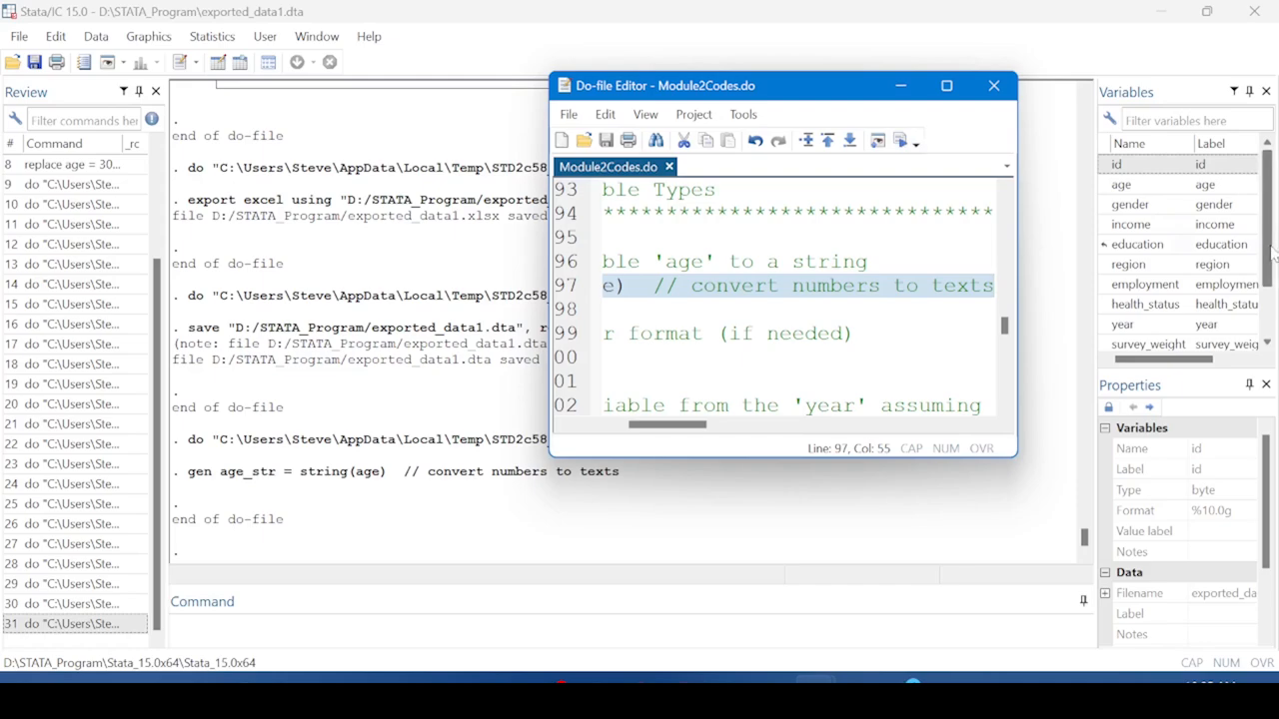
left_click_drag(1274, 249, 1276, 343)
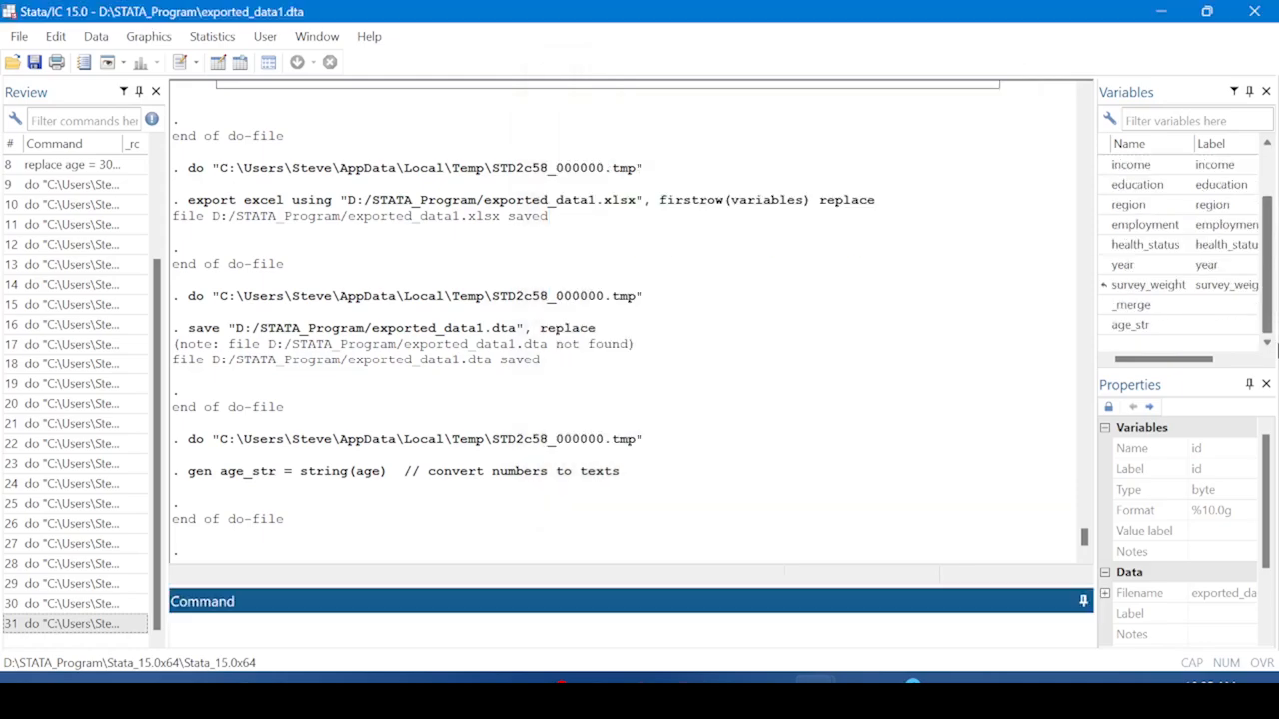
left_click(1121, 330)
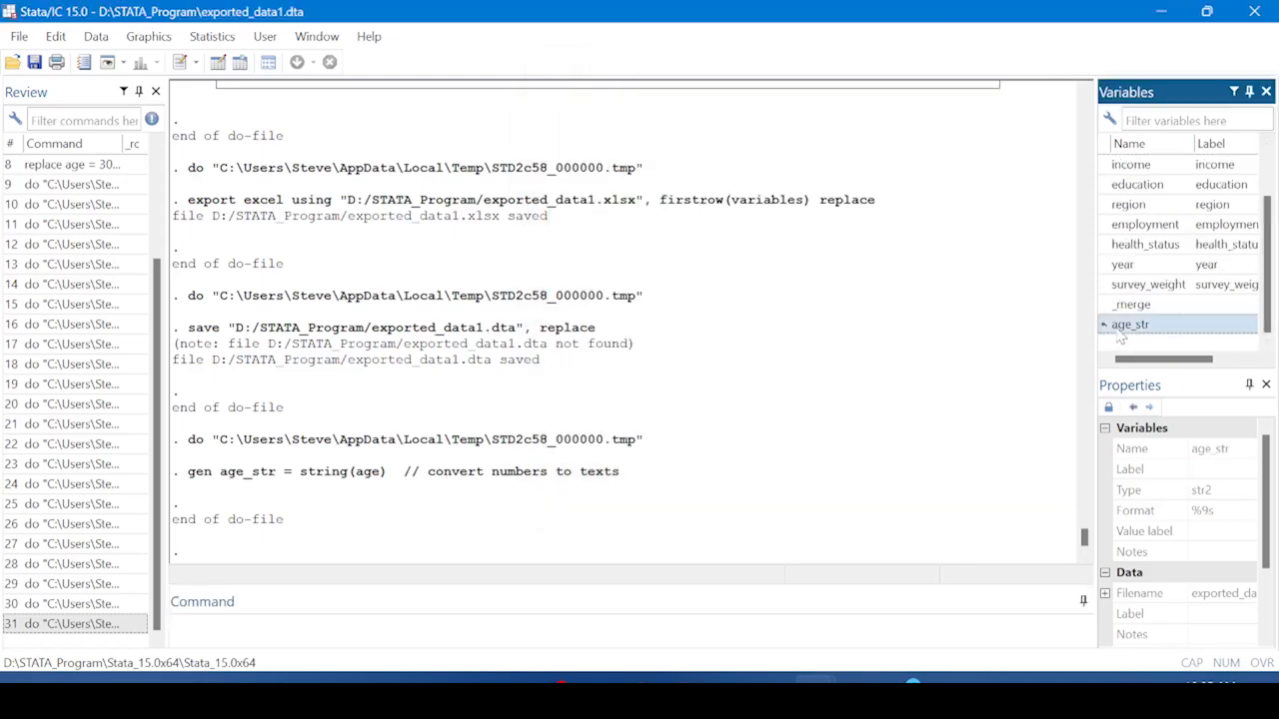
Return to the do-file and run the line 100 command gen age_num = int(age)
mouse_move(914, 679)
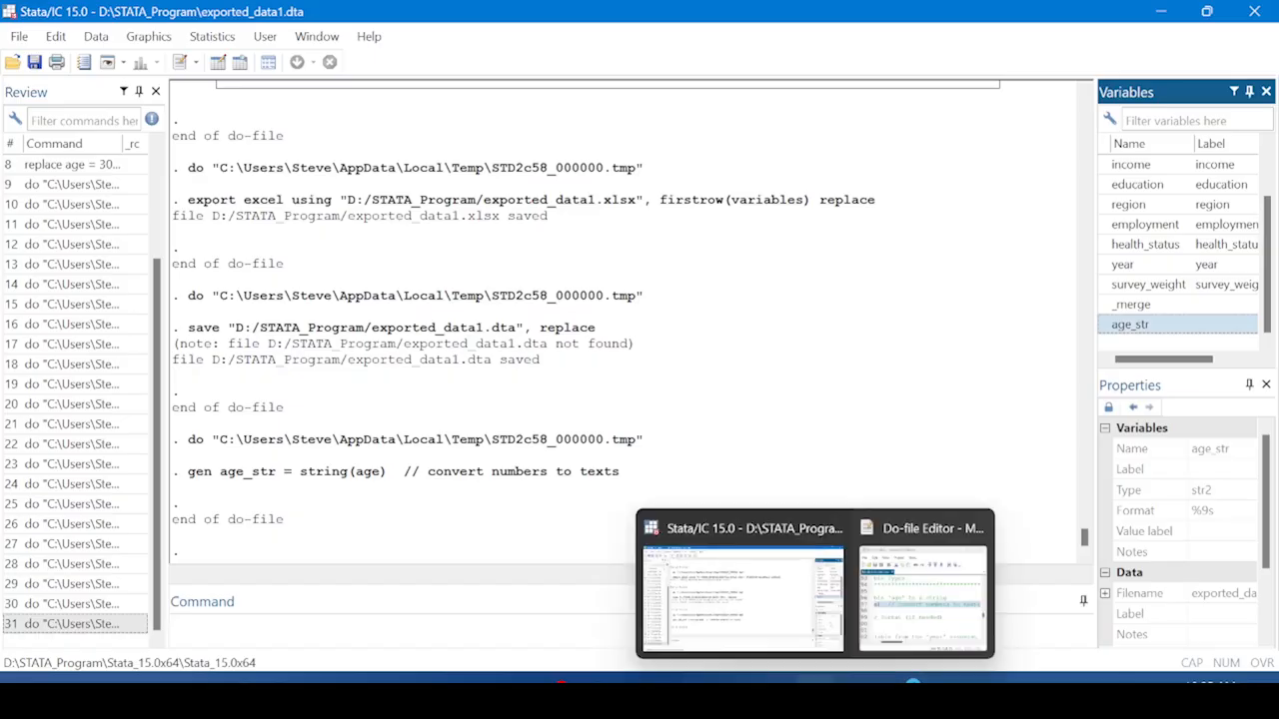
left_click(899, 600)
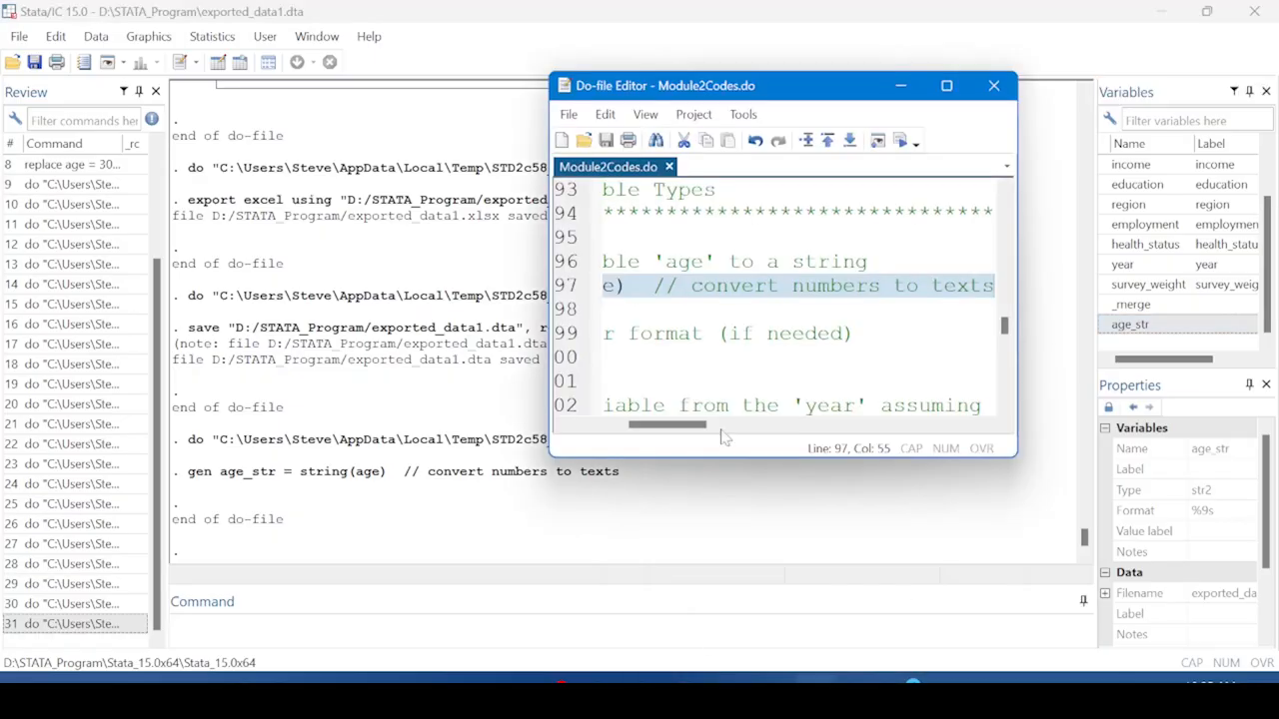
left_click_drag(688, 425, 593, 426)
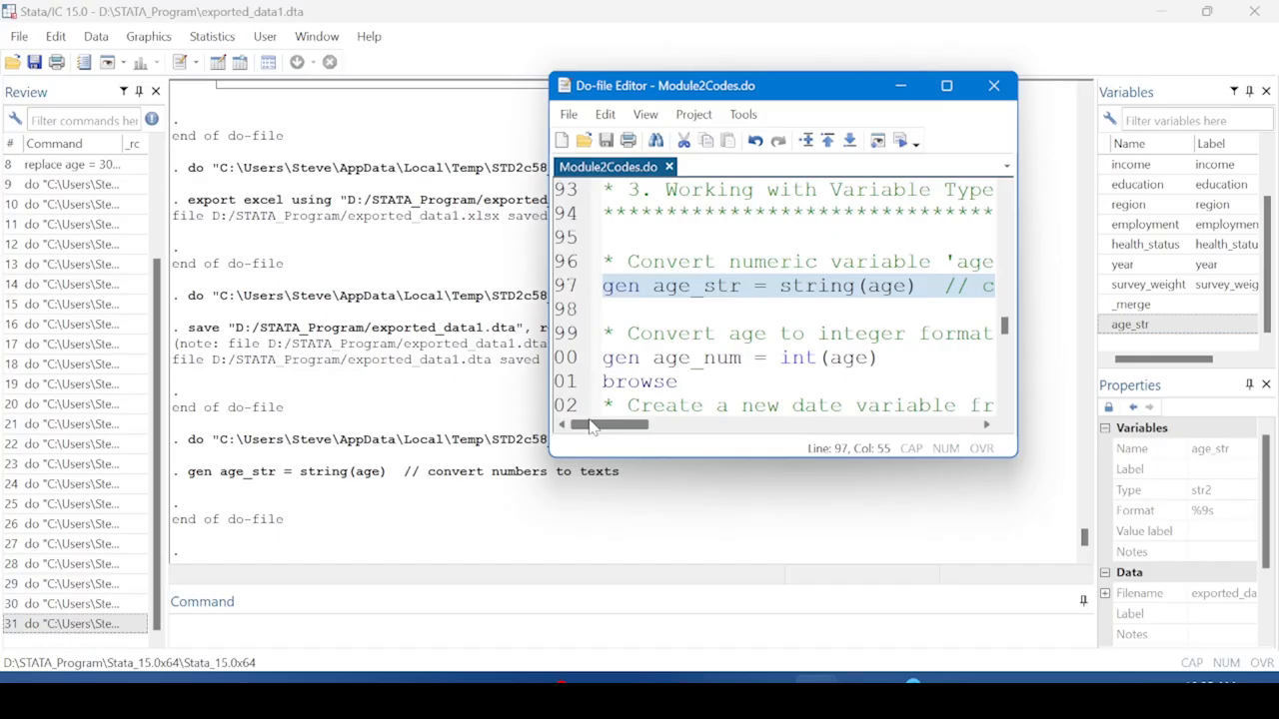
left_click(561, 362)
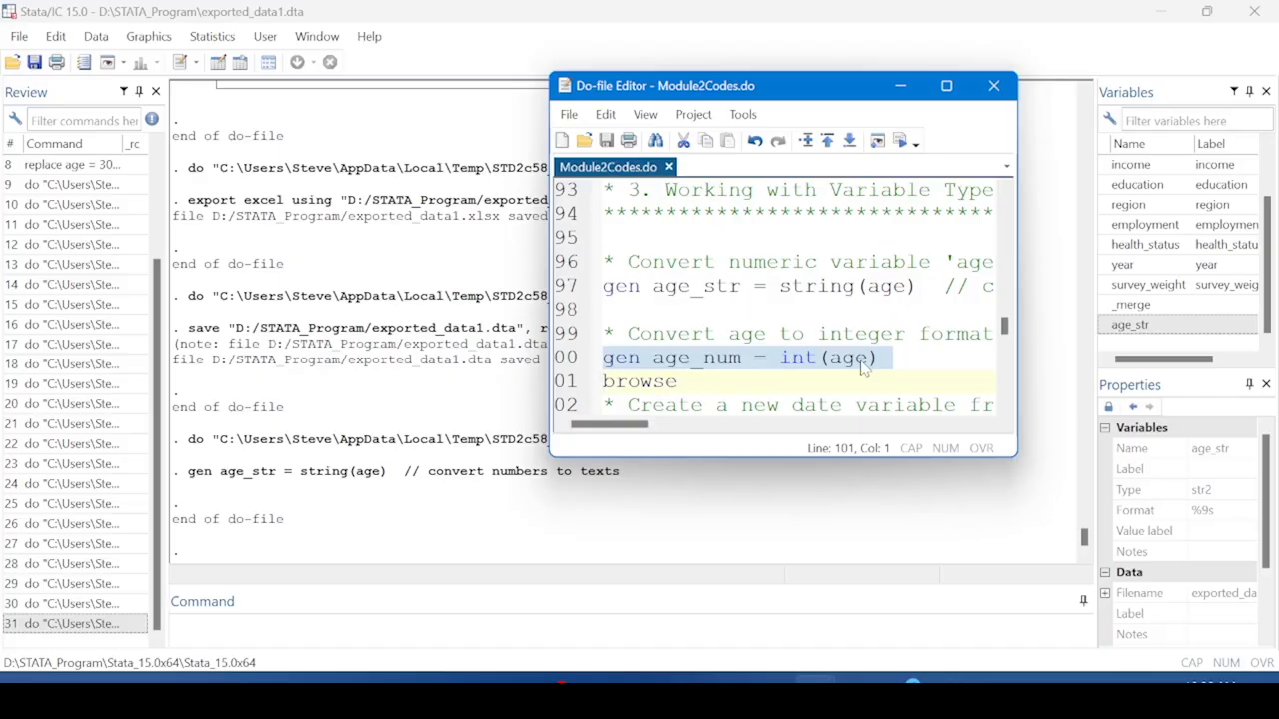
left_click(899, 141)
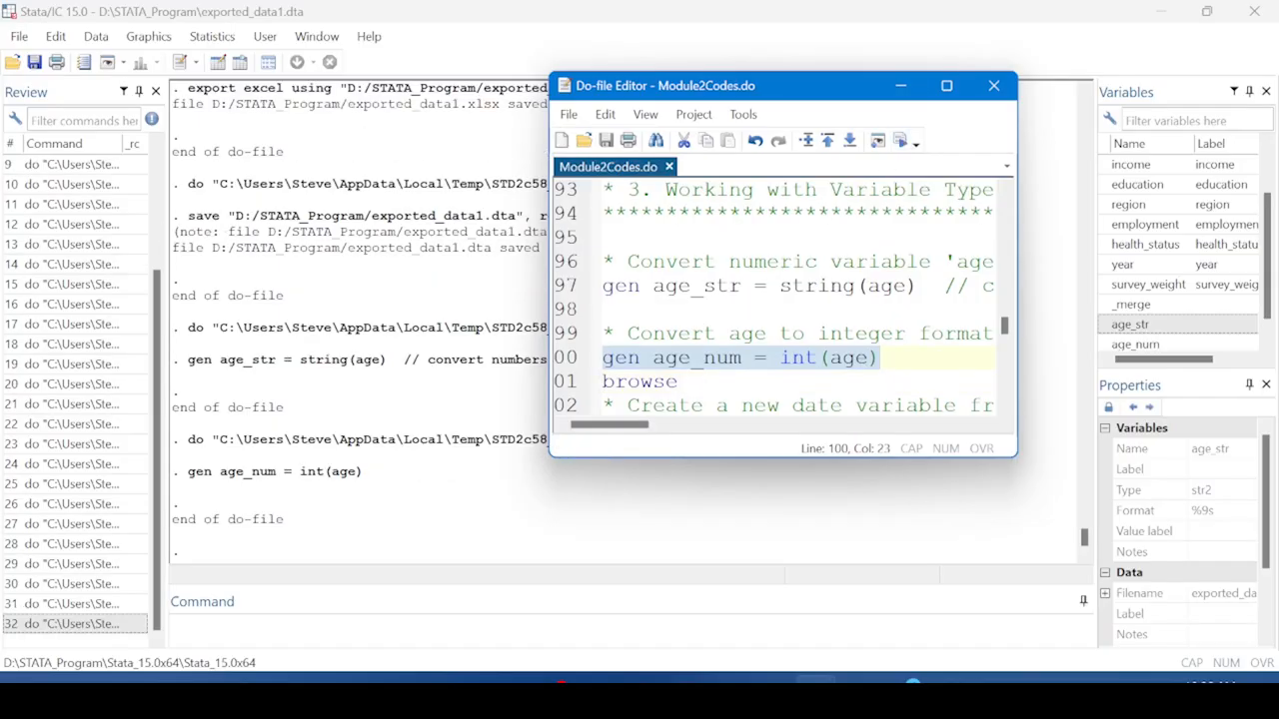
Run the browse command on line 101, compare the age_str and age_num columns in the data, and close the Data Editor
left_click(565, 382)
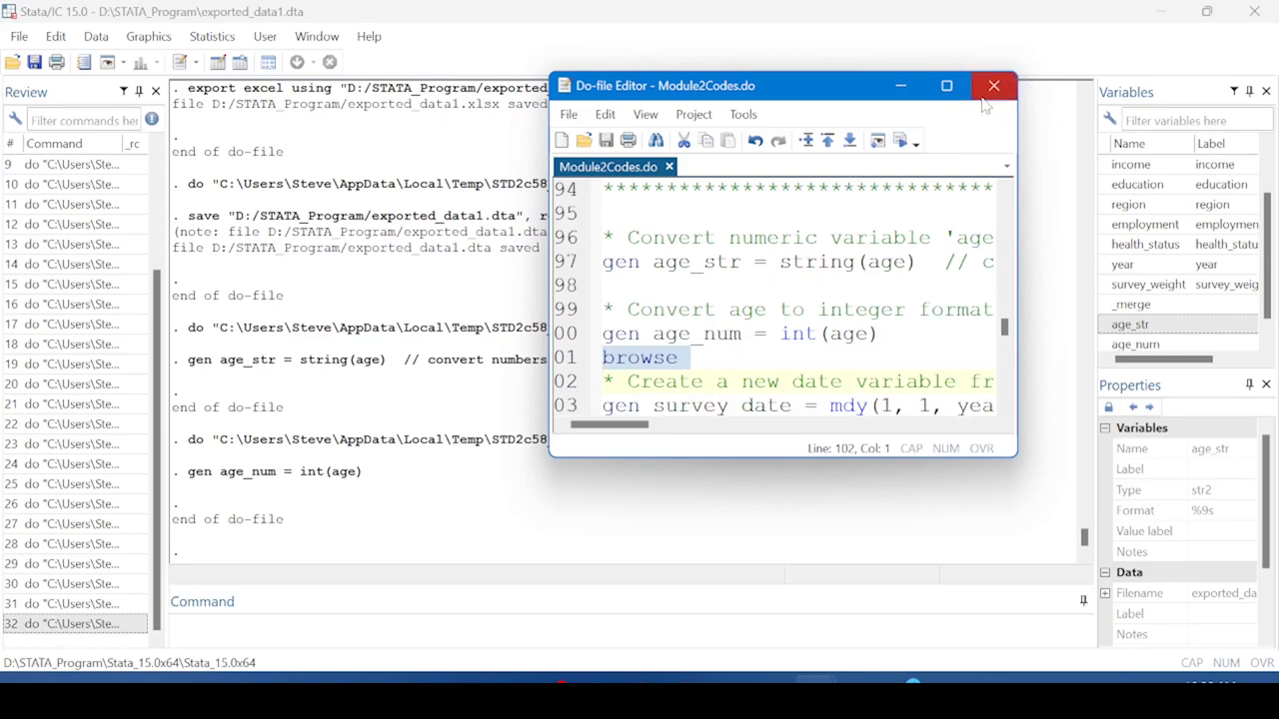
left_click(901, 143)
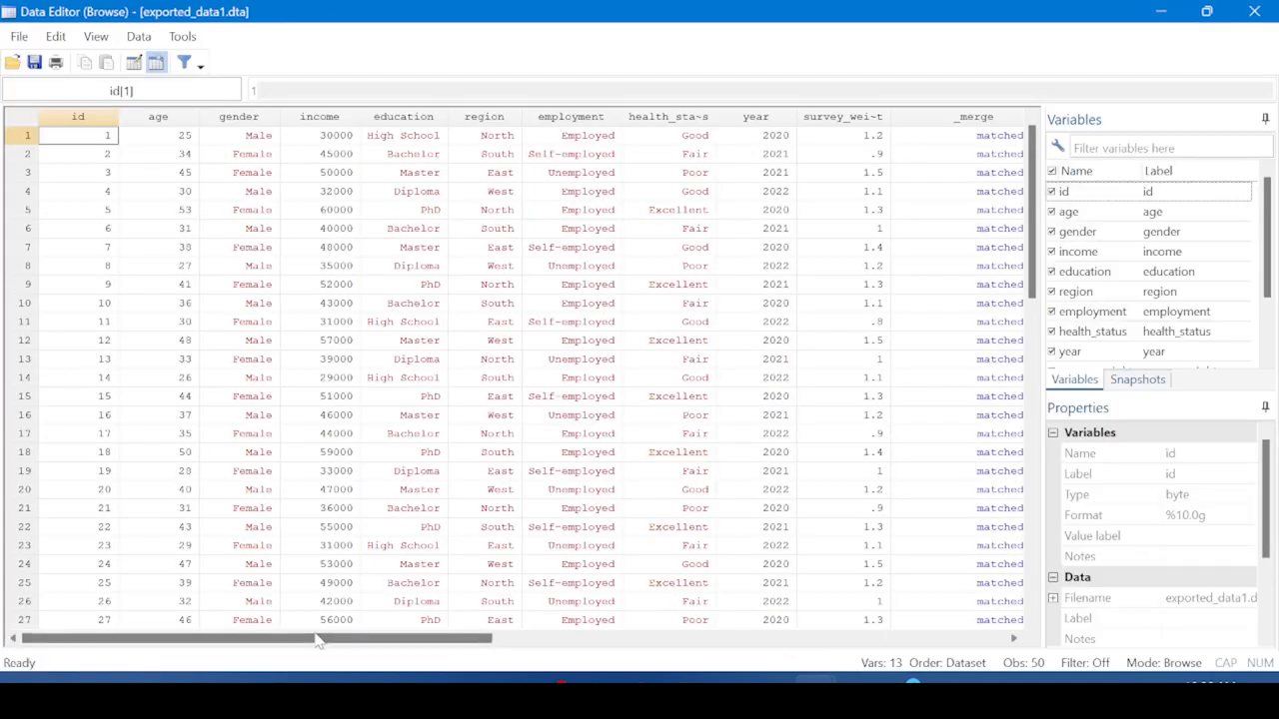
left_click_drag(321, 640, 573, 614)
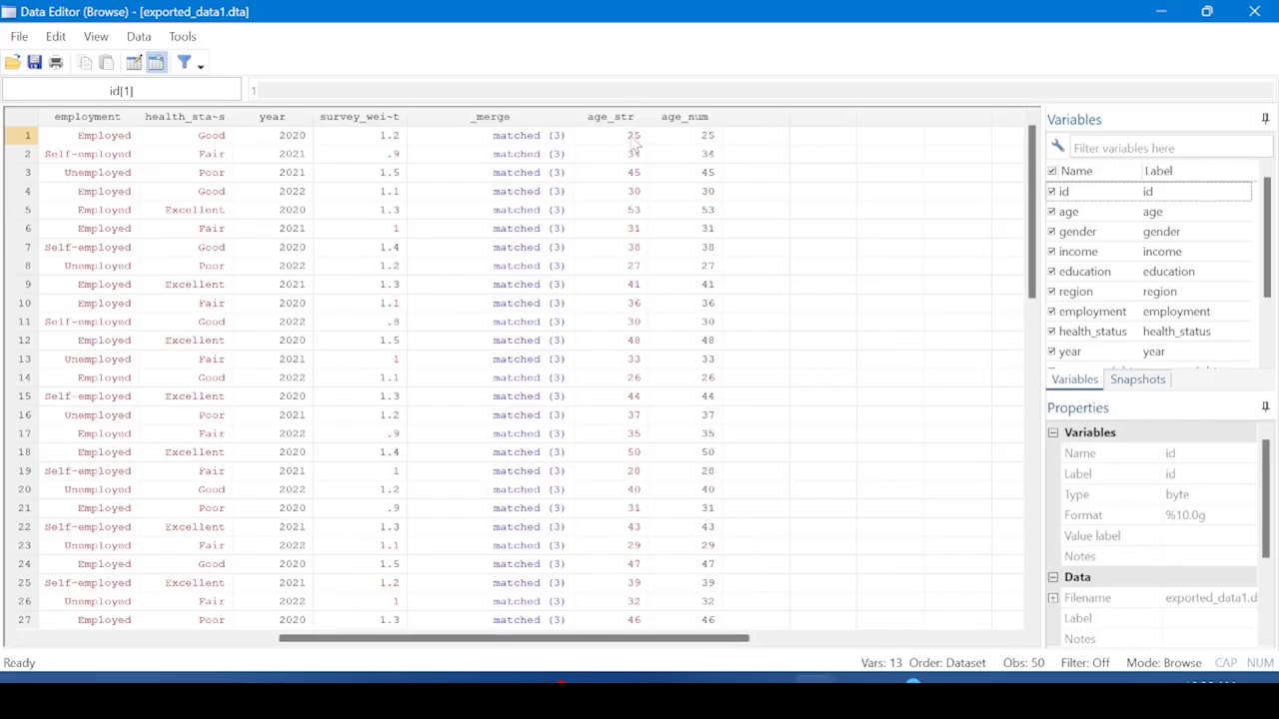
left_click(626, 118)
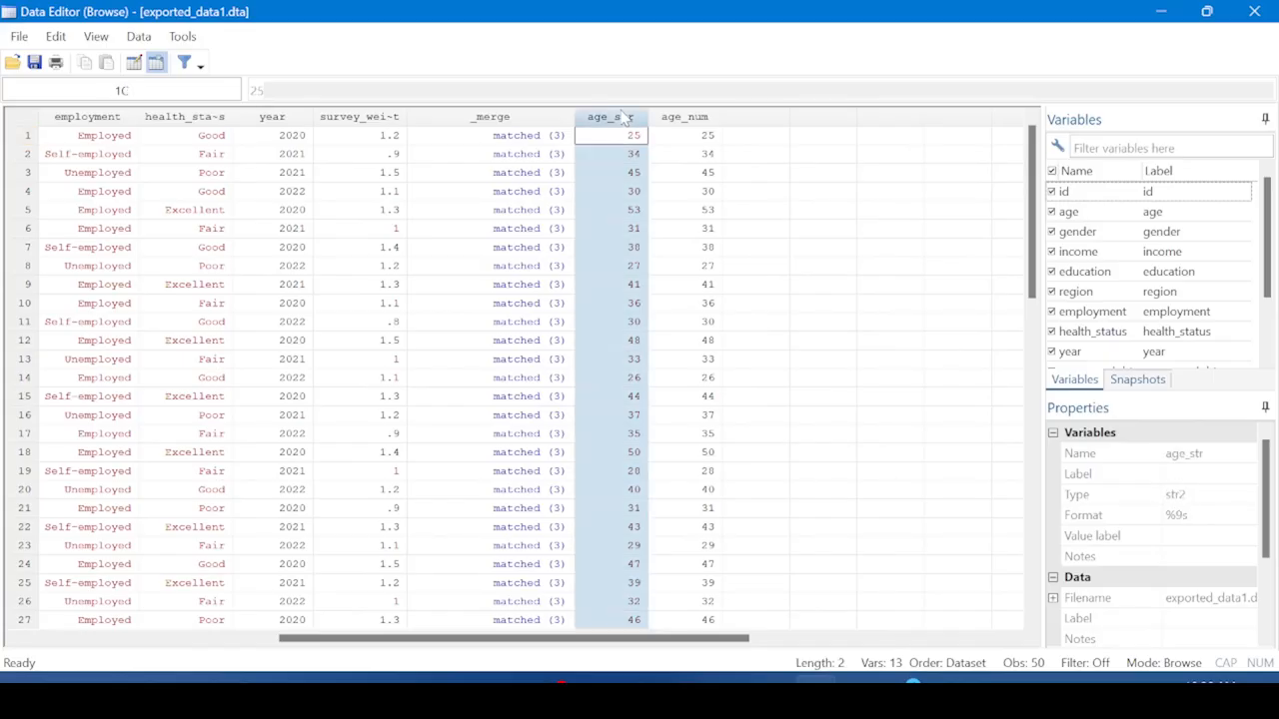
left_click(691, 117)
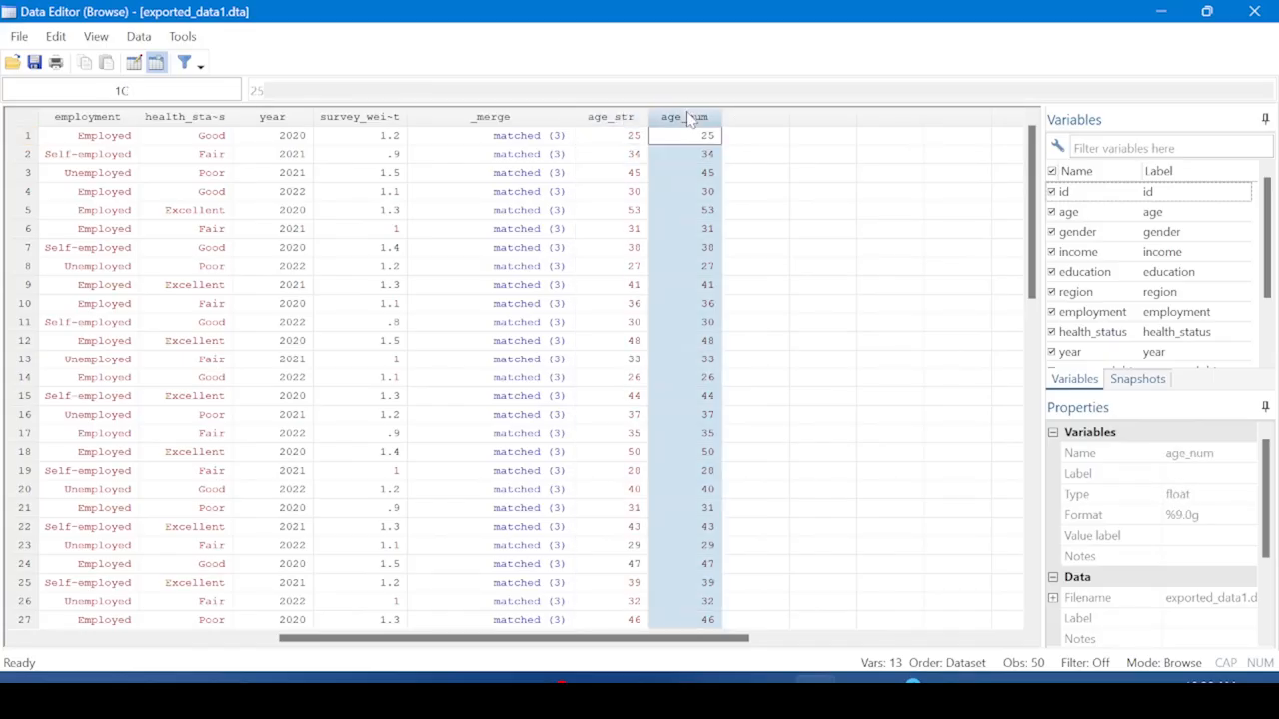
left_click(709, 172)
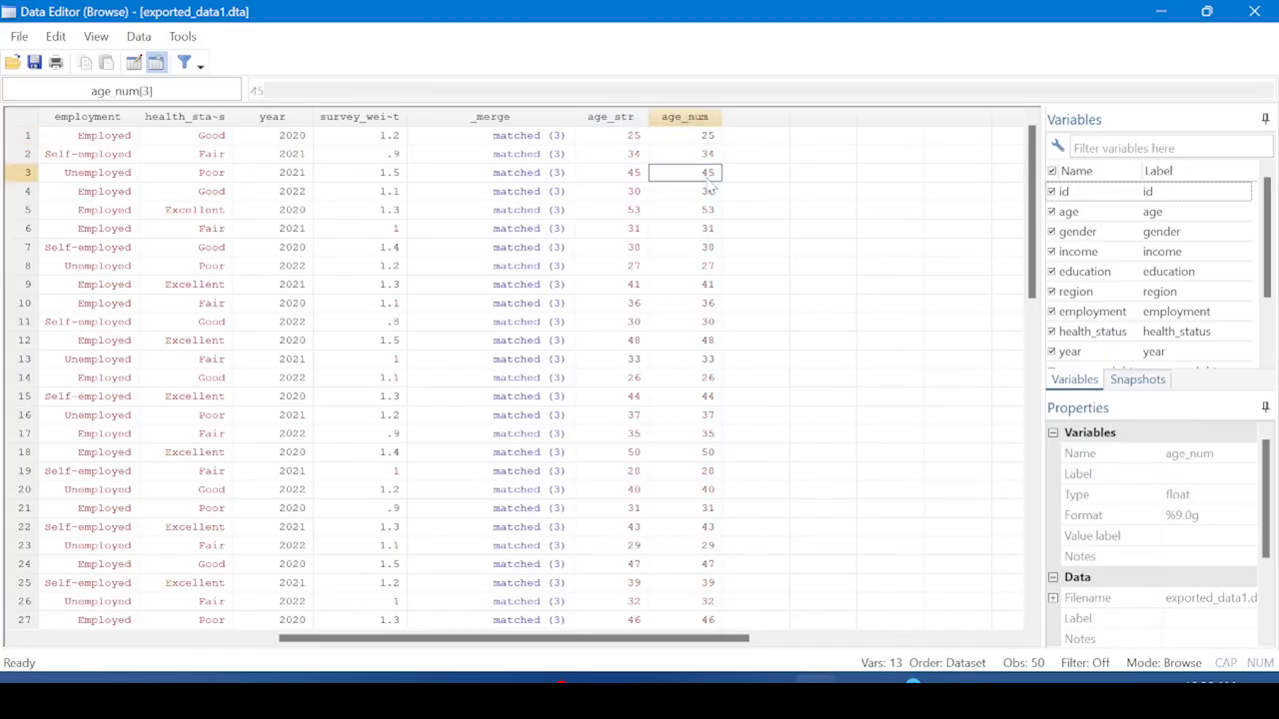
left_click(635, 119)
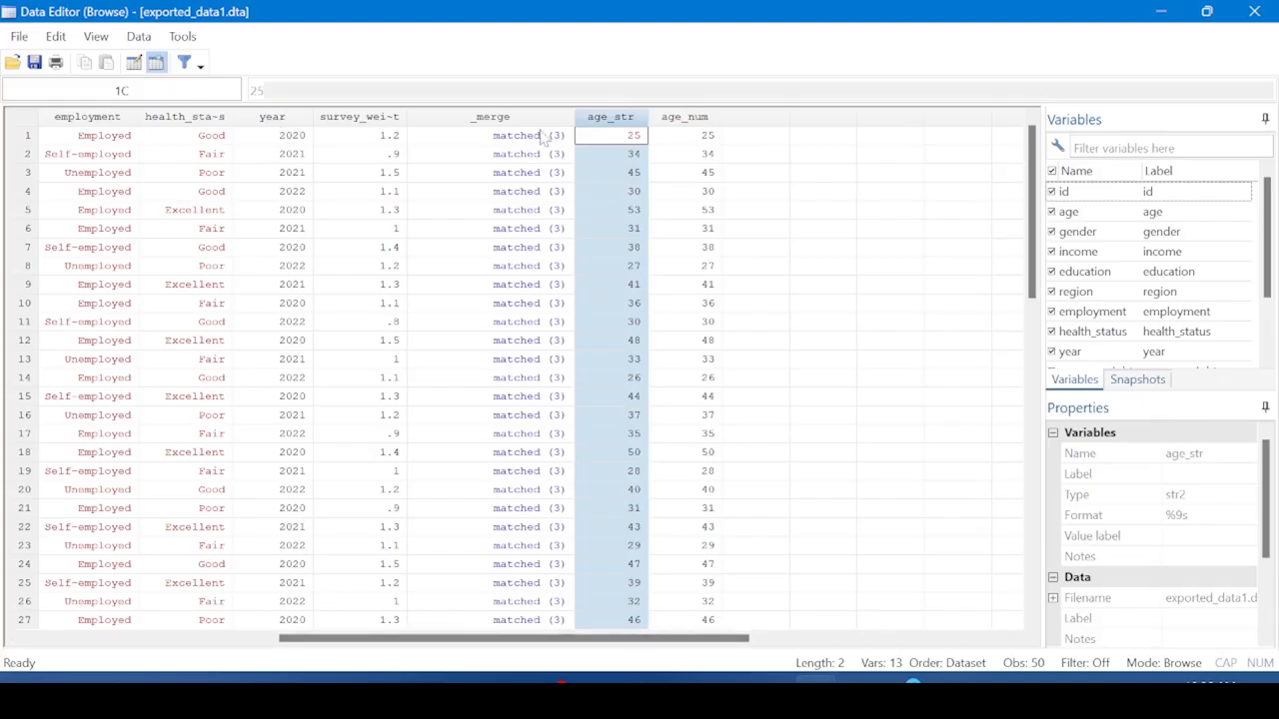
left_click(545, 138)
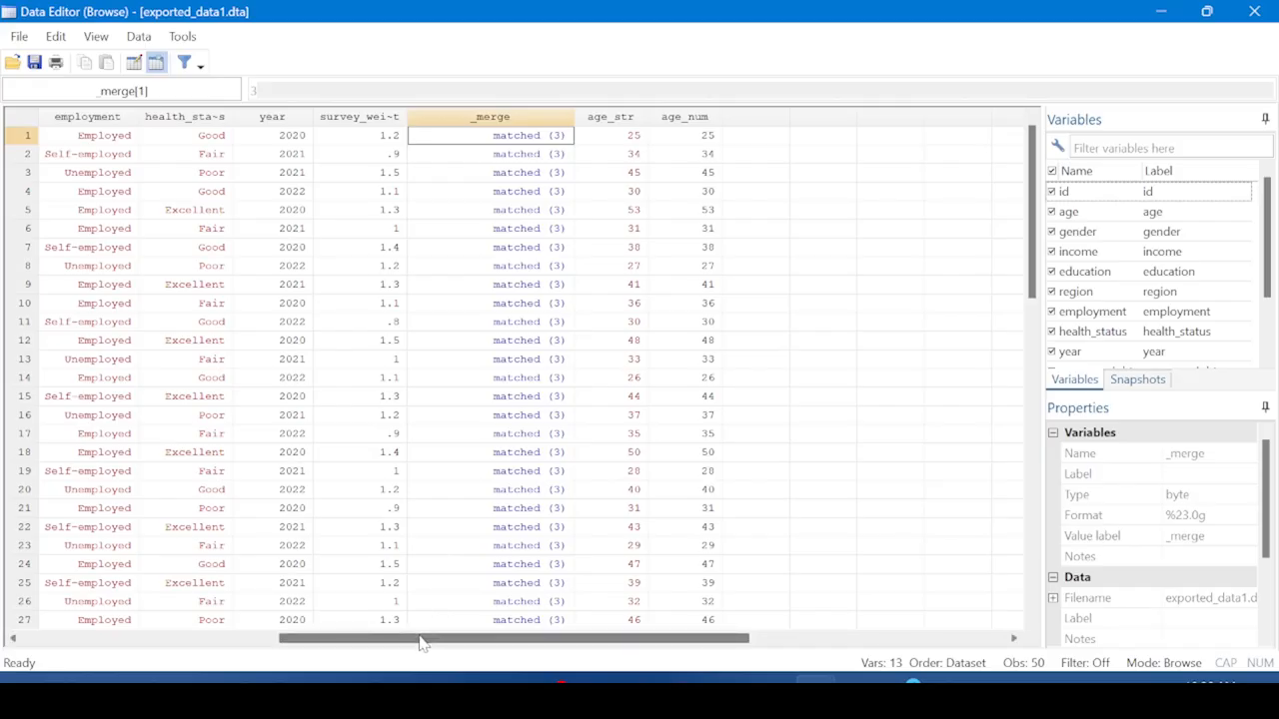
left_click_drag(421, 642, 257, 619)
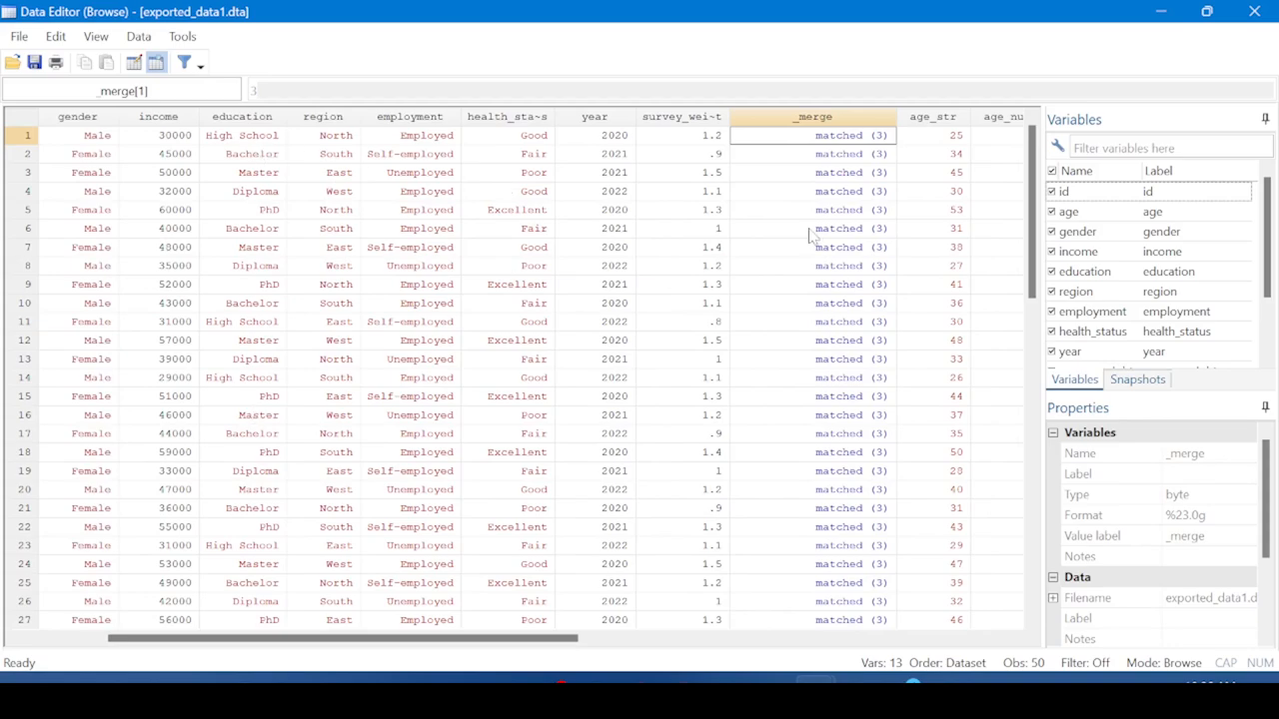
left_click(1255, 12)
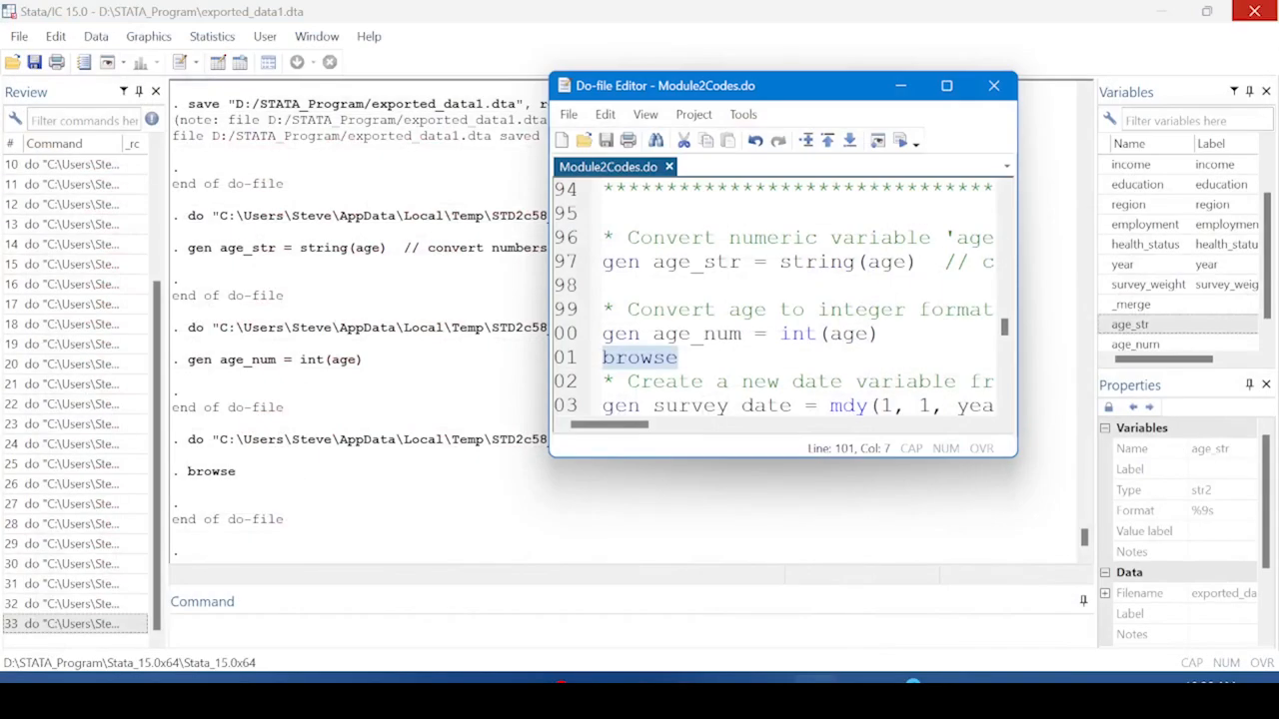
Maximize the do-file editor and examine the survey_date command using mdy(1, 1, year) on line 103
left_click(947, 85)
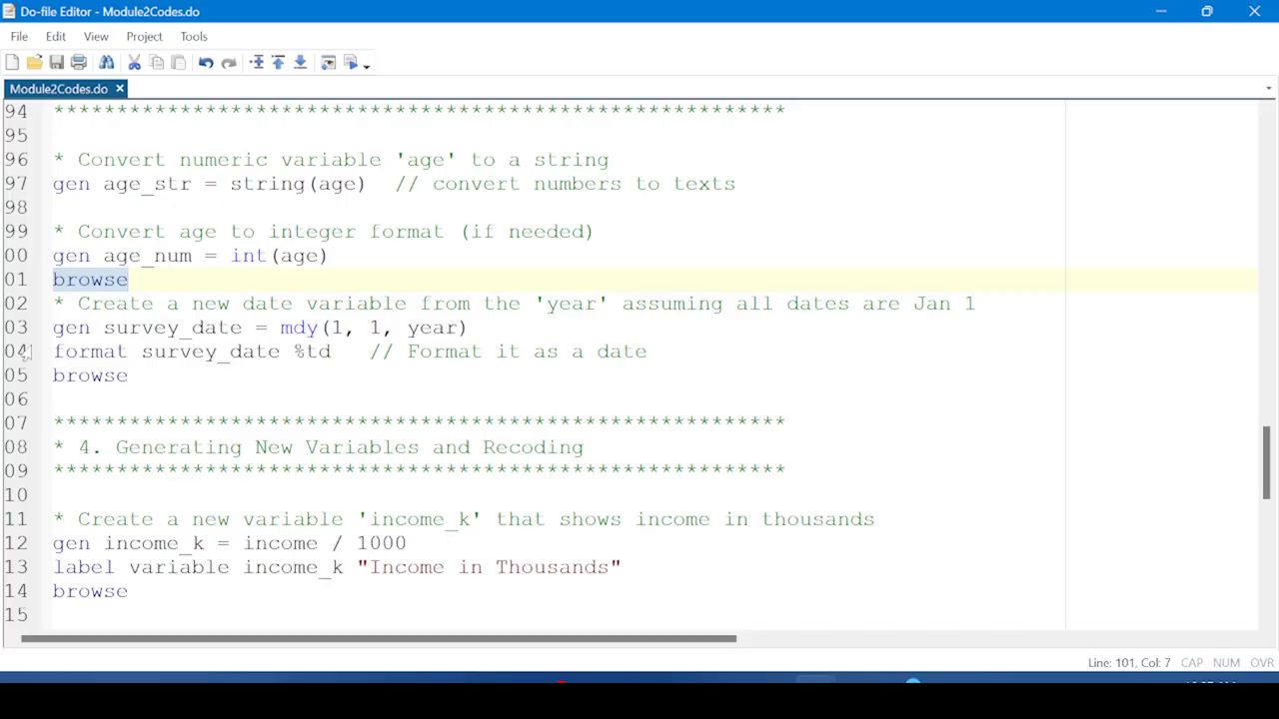
left_click(12, 338)
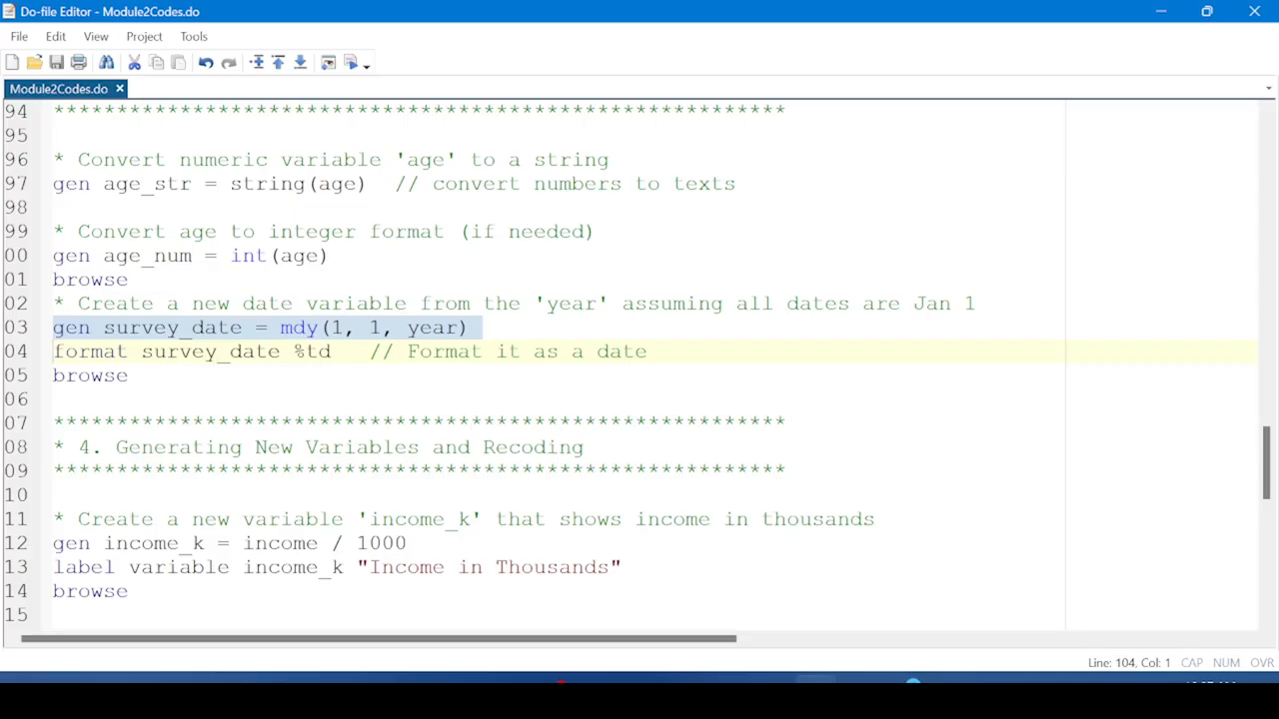
left_click(445, 331)
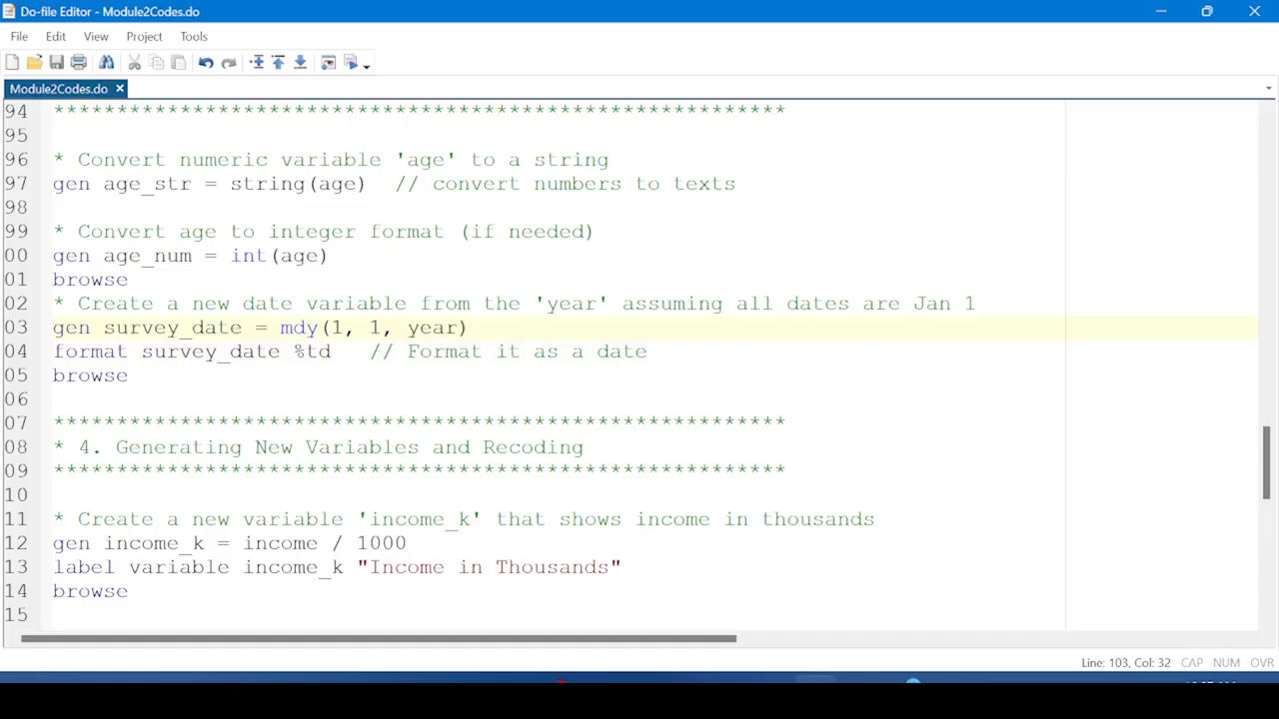
Run the line 101 browse command again, inspect the first entries of the year column, and close the Data Editor
left_click(10, 281)
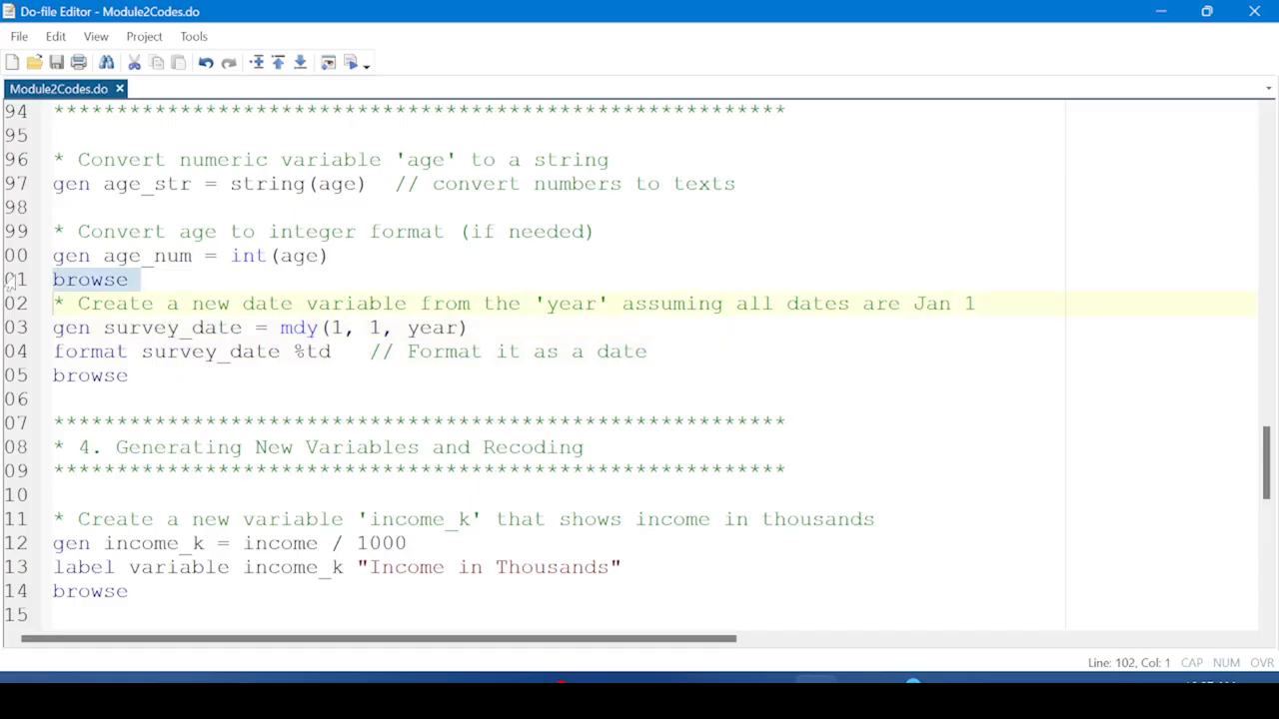
left_click(352, 62)
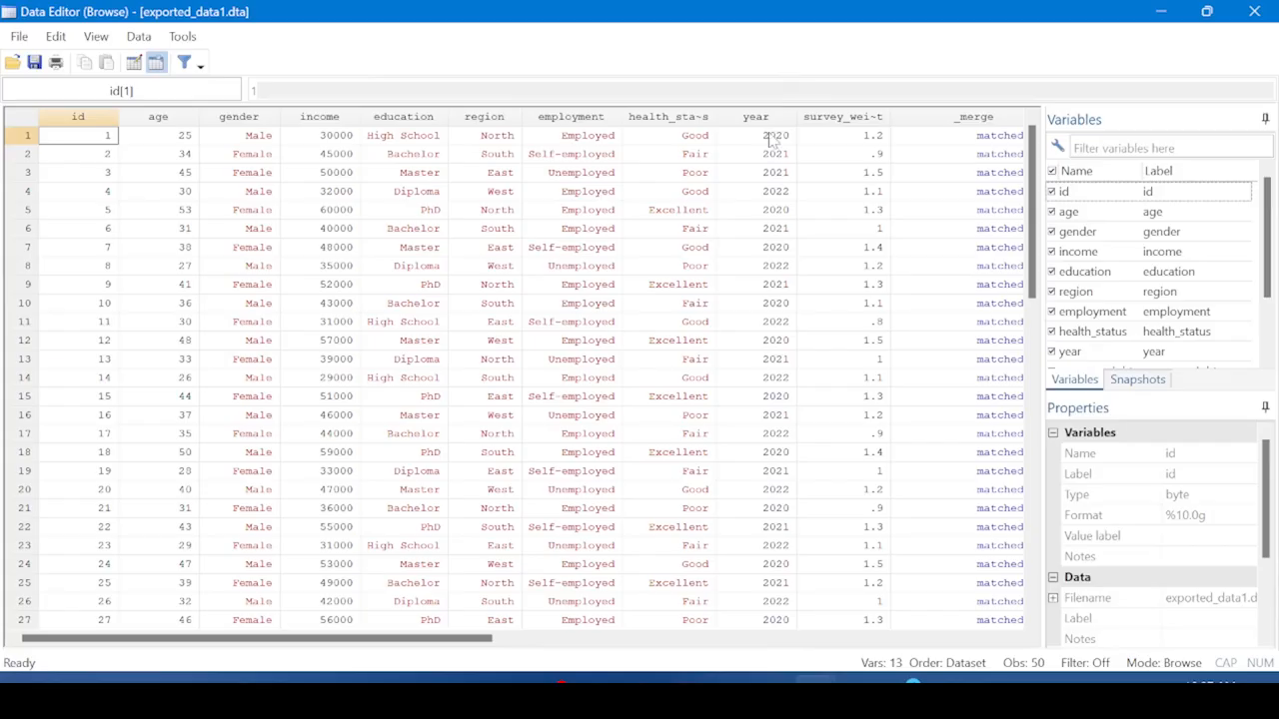
left_click(772, 138)
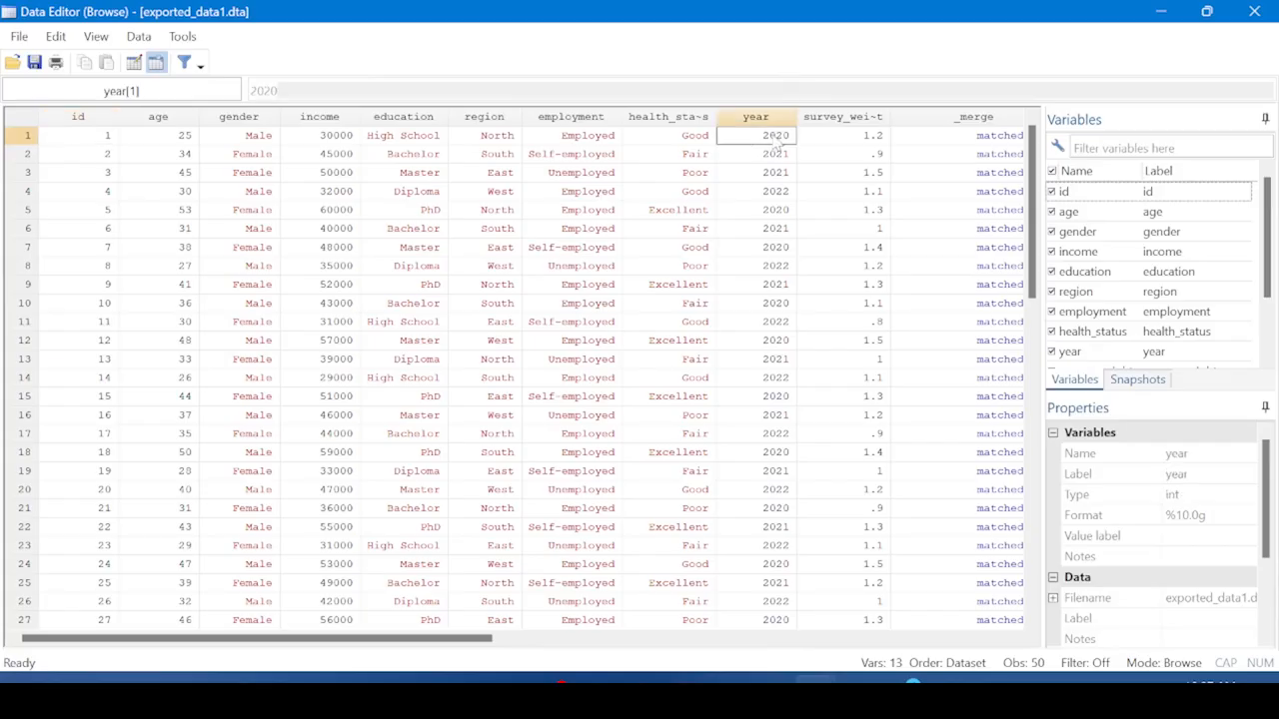
left_click(774, 156)
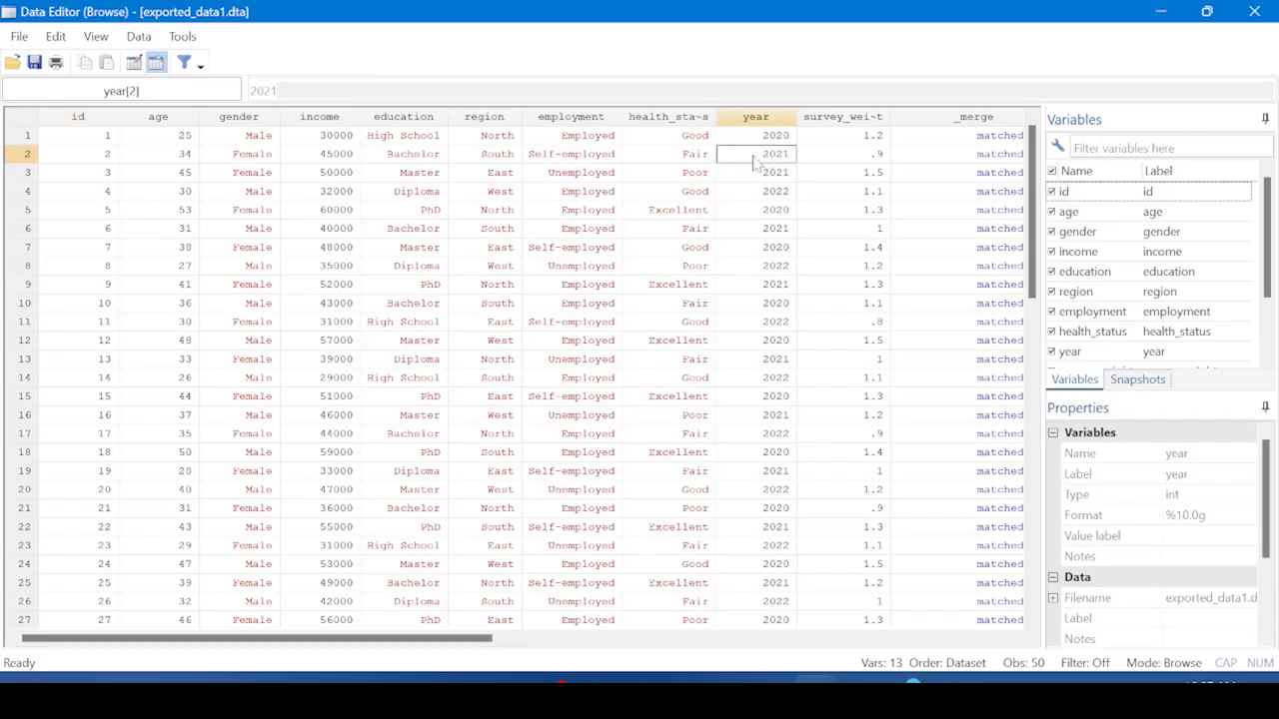
left_click(776, 200)
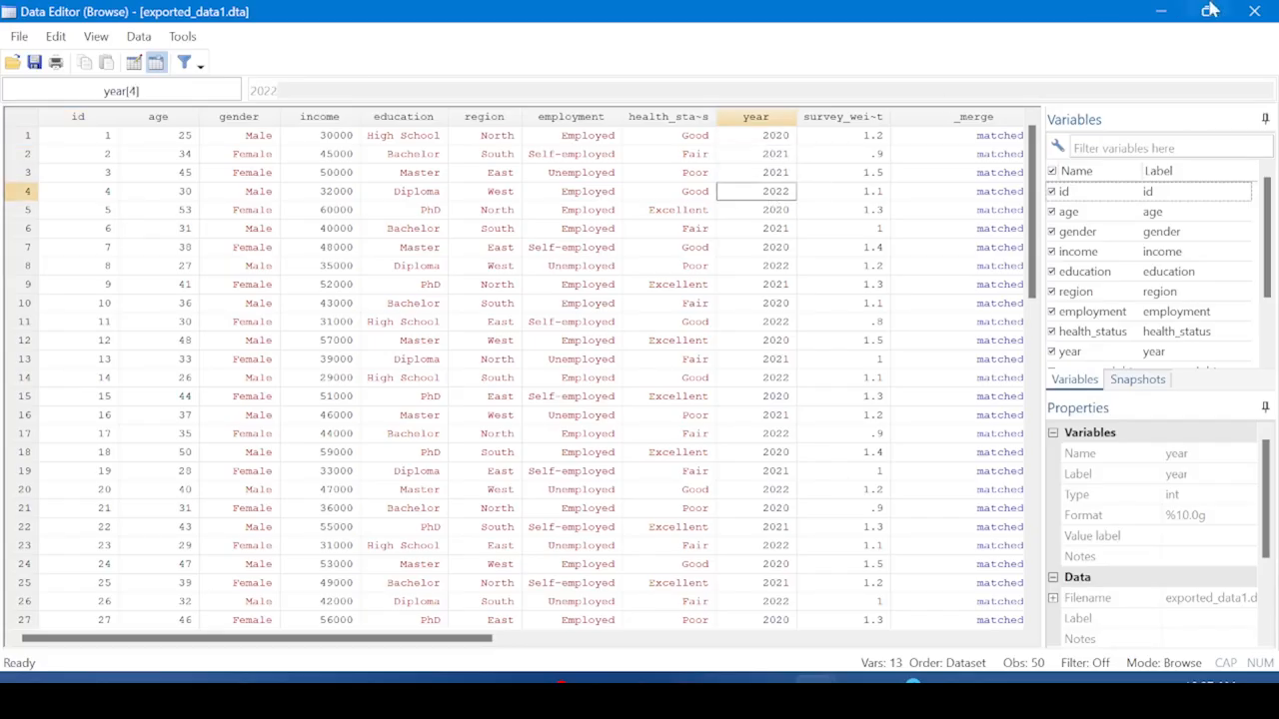
left_click(1255, 11)
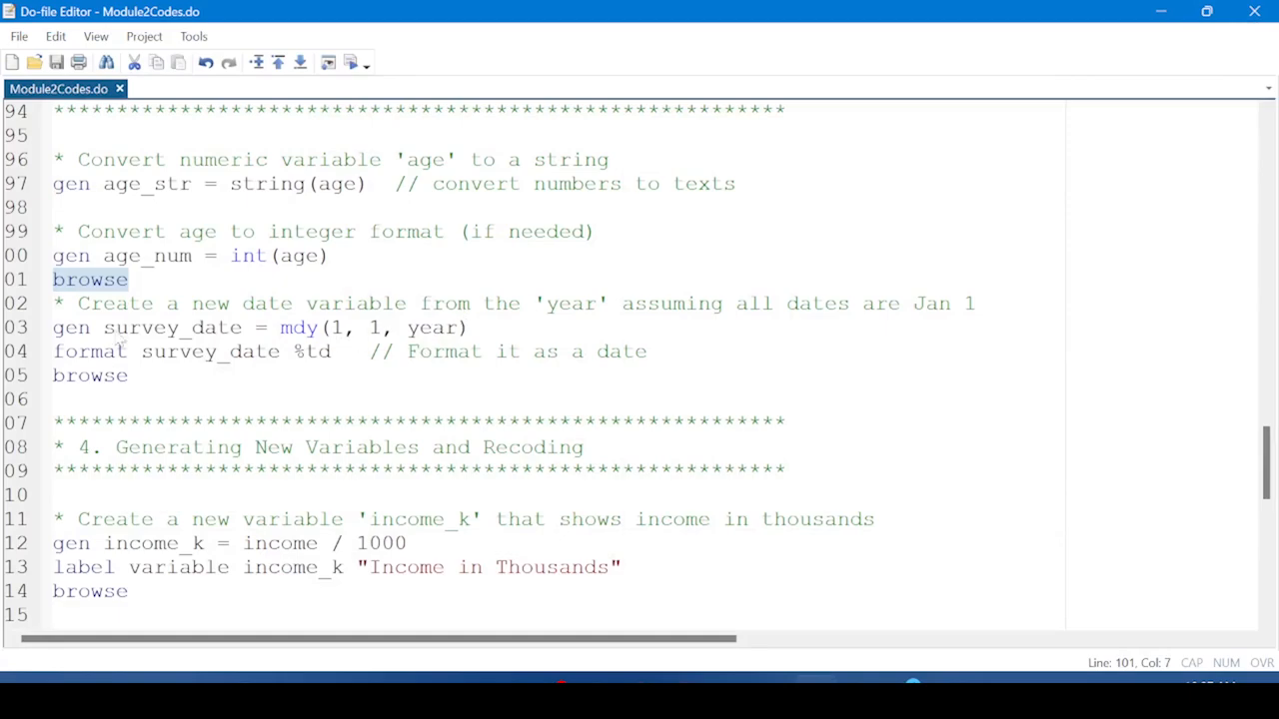
Run the line 103 command gen survey_date = mdy(1, 1, year) with the do-file editor restored over Stata's main window
left_click(10, 330)
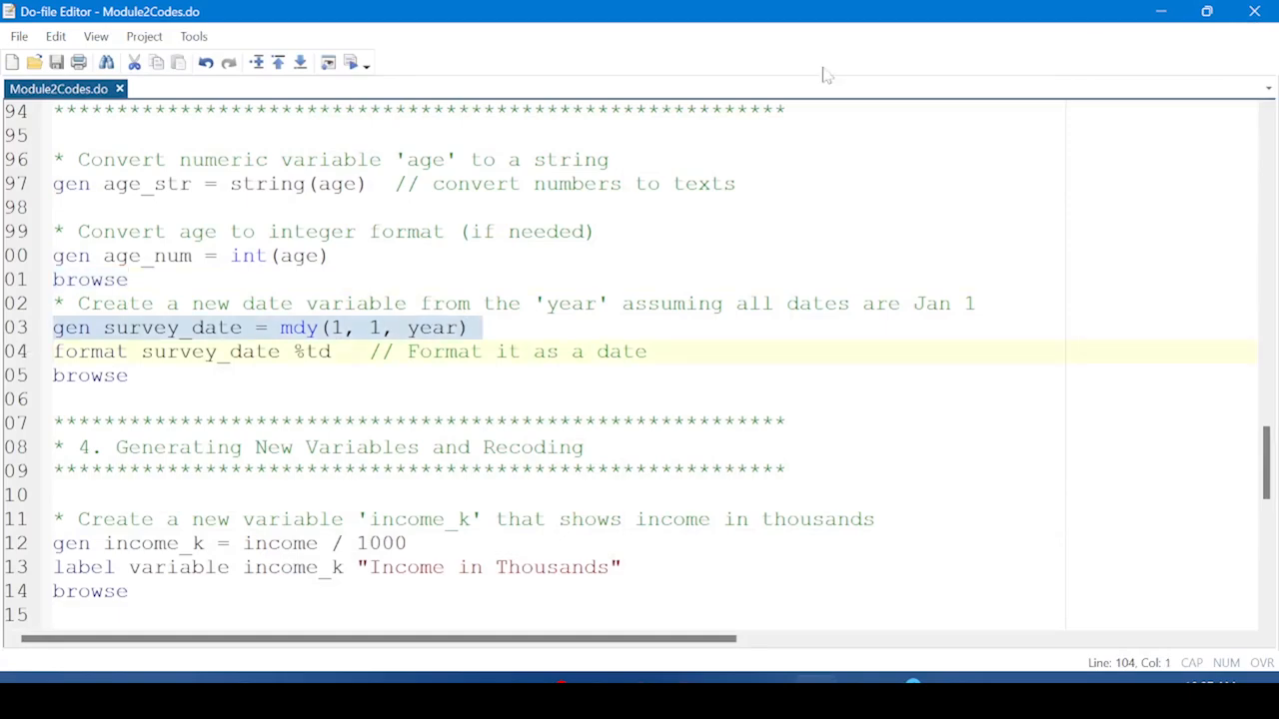
left_click(1206, 17)
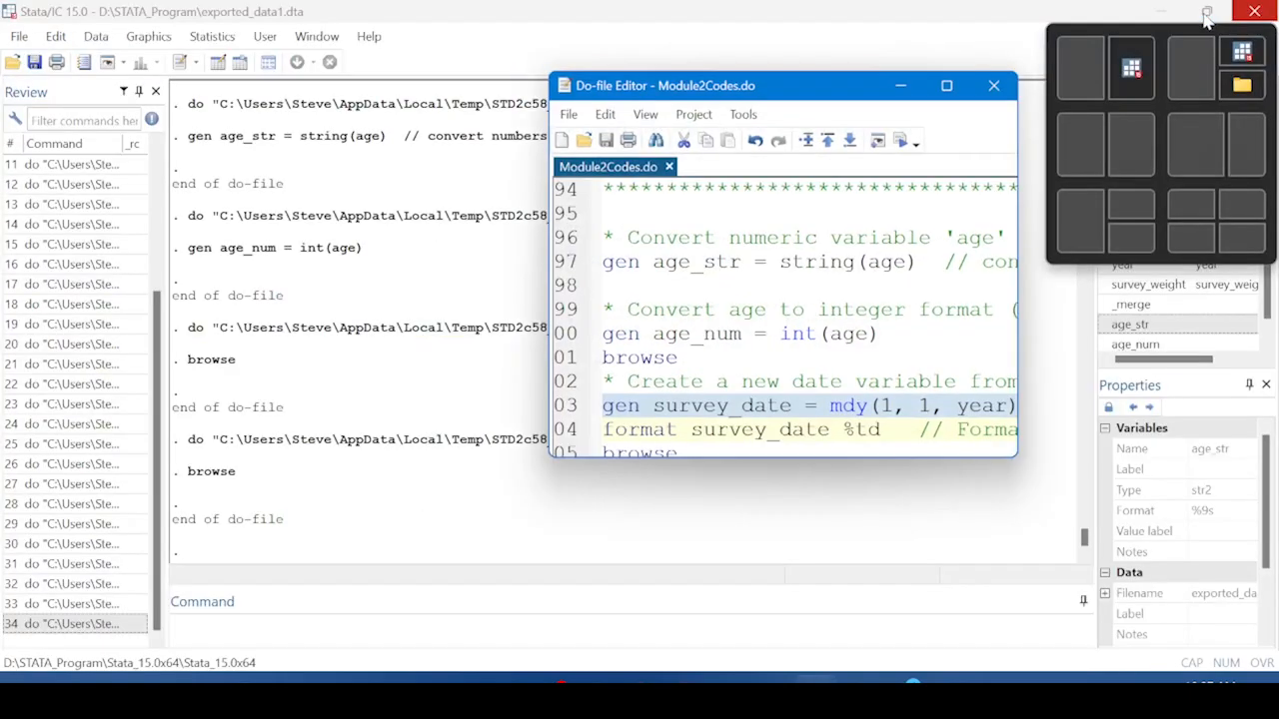
left_click(900, 140)
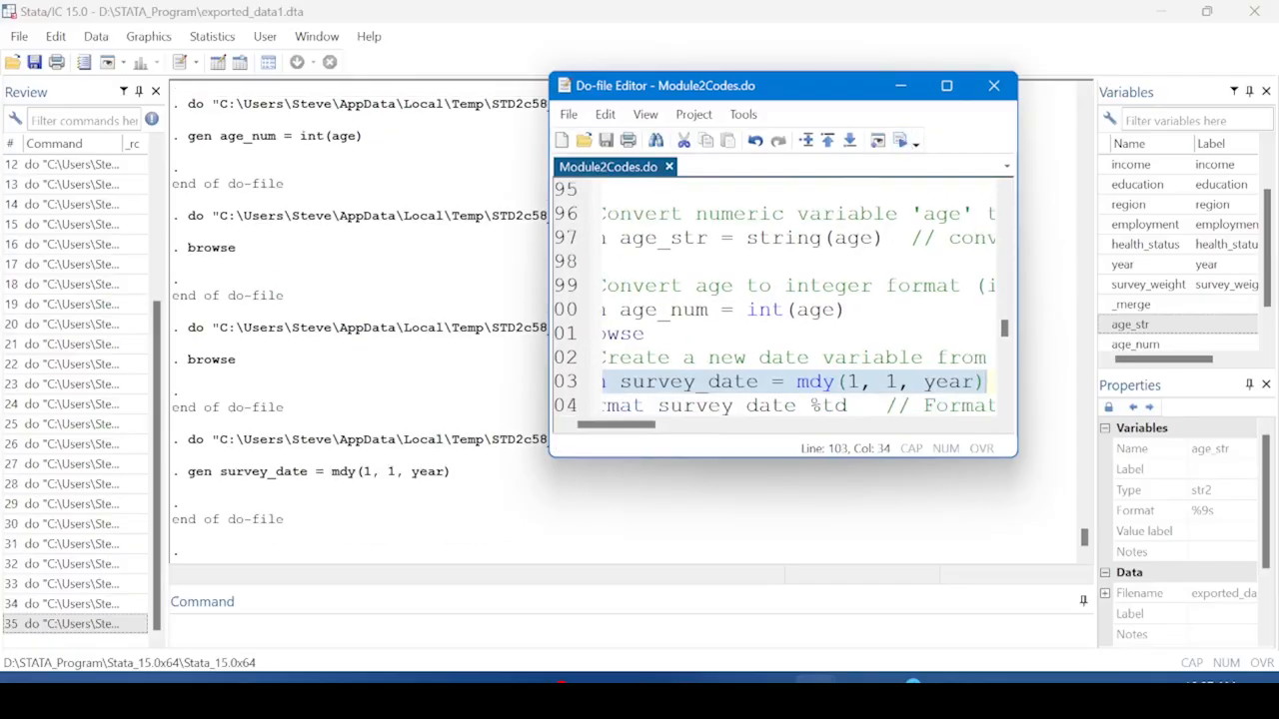
Maximize the do-file editor and run the line 104 command format survey_date %td
left_click(946, 85)
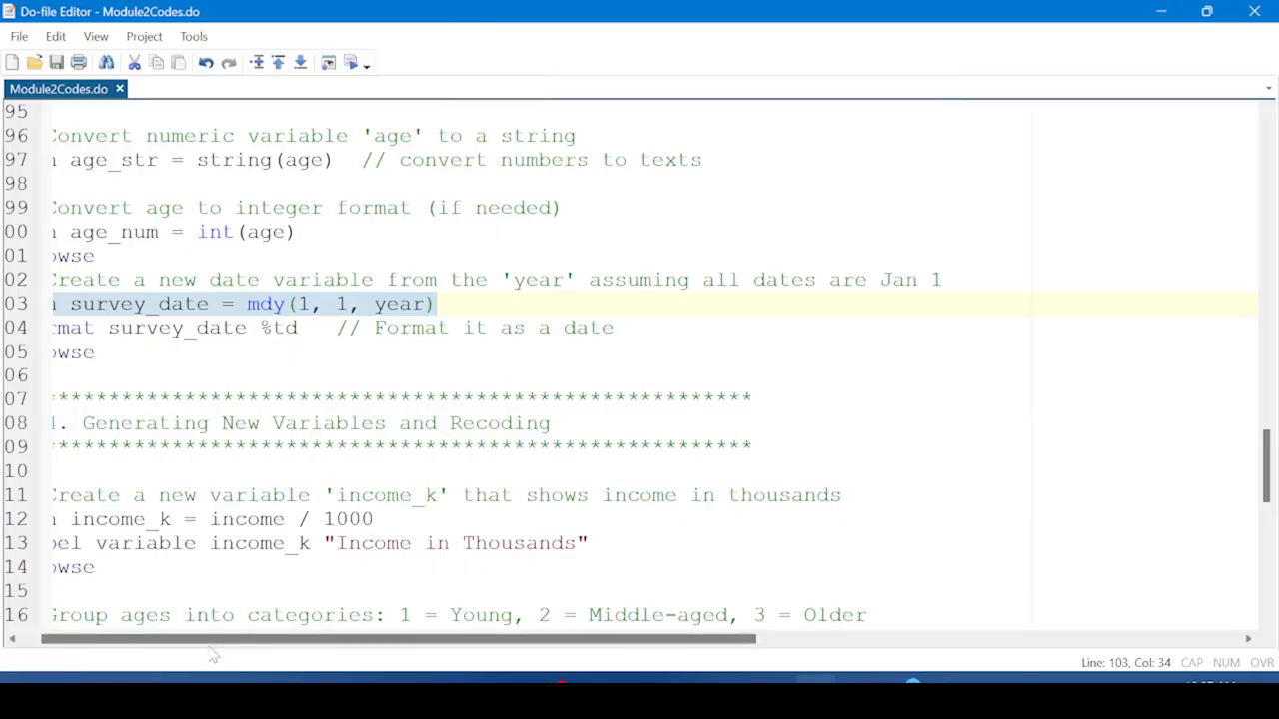
left_click_drag(188, 640, 130, 639)
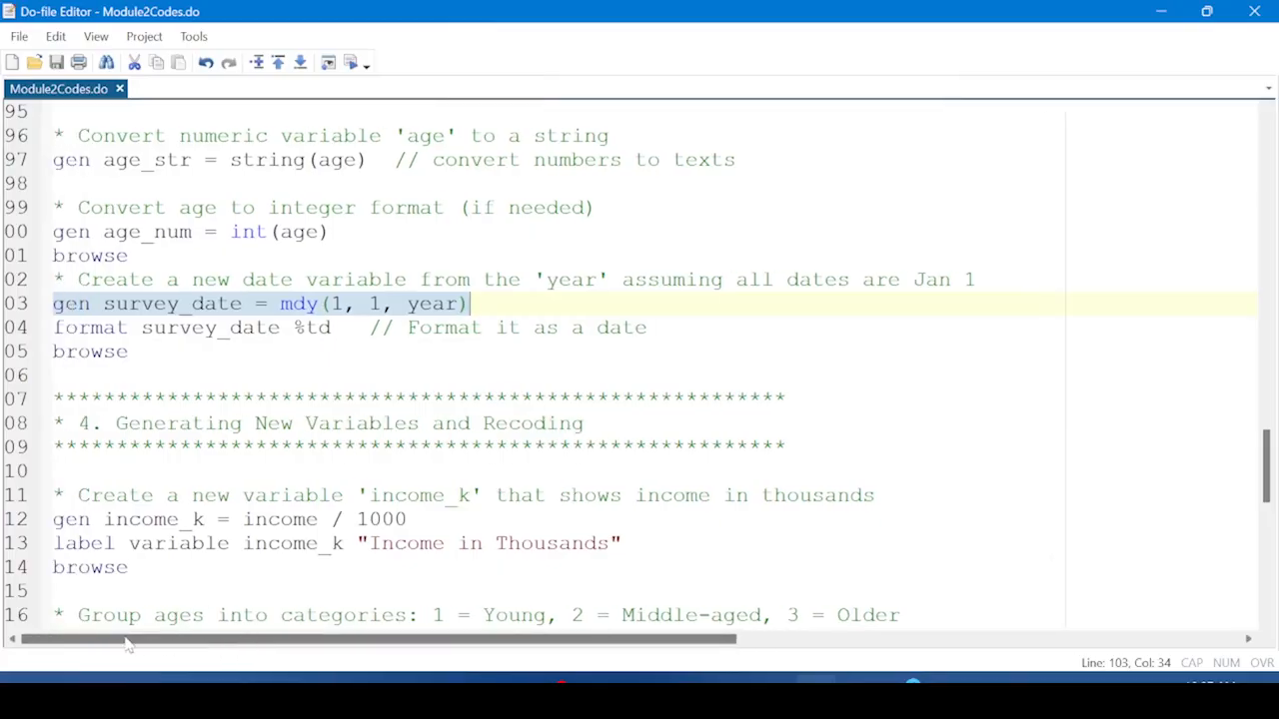
left_click(16, 328)
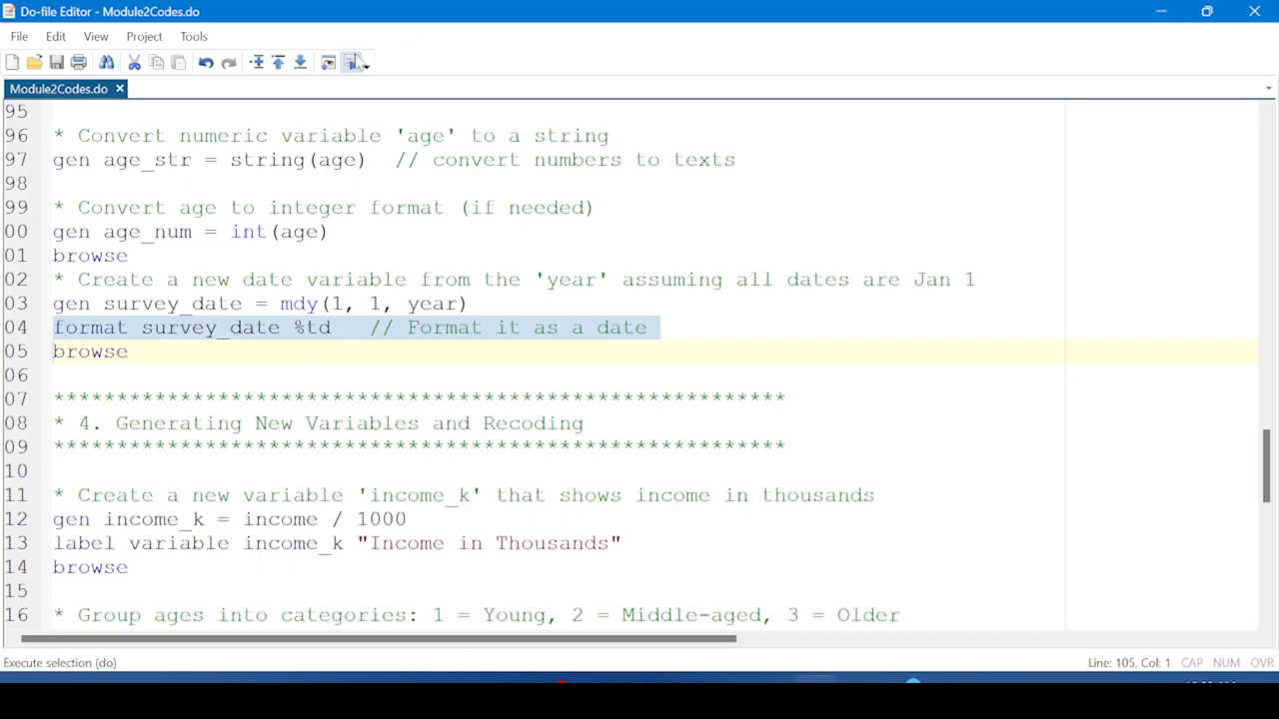
left_click(352, 63)
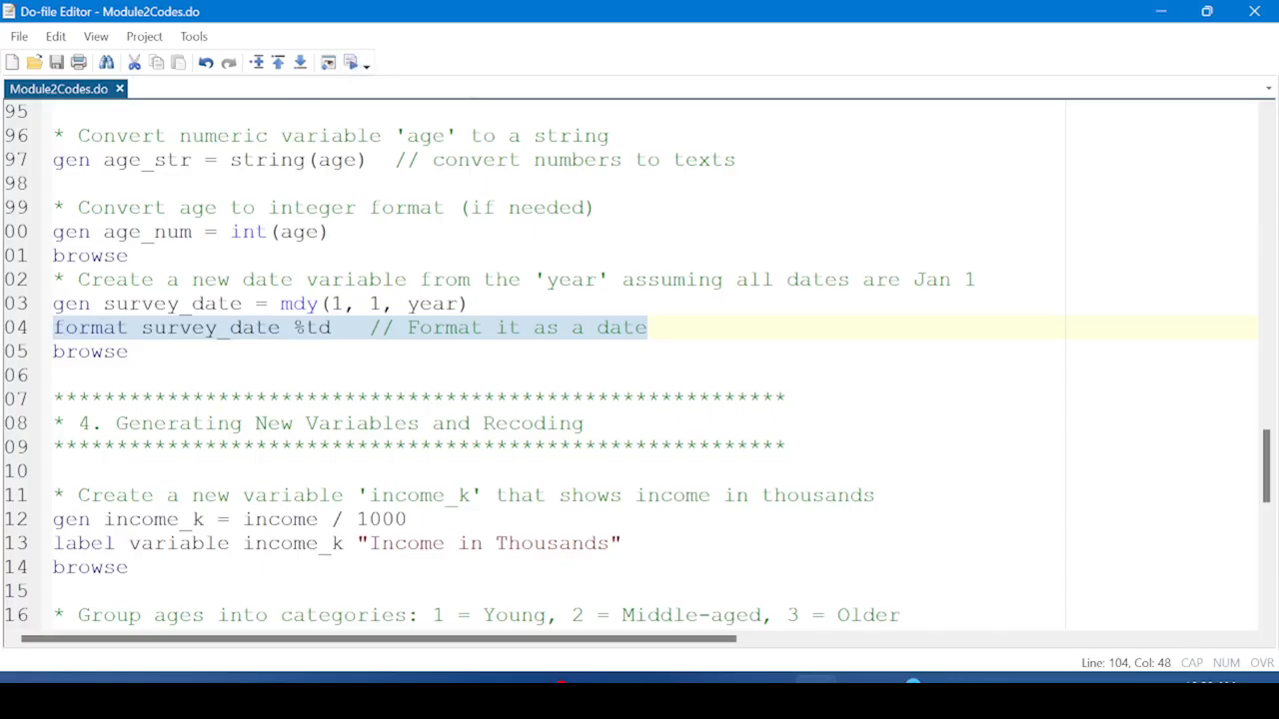
Run the browse command on line 105, inspect the survey_date column in the data, and close the Data Editor
left_click(22, 355)
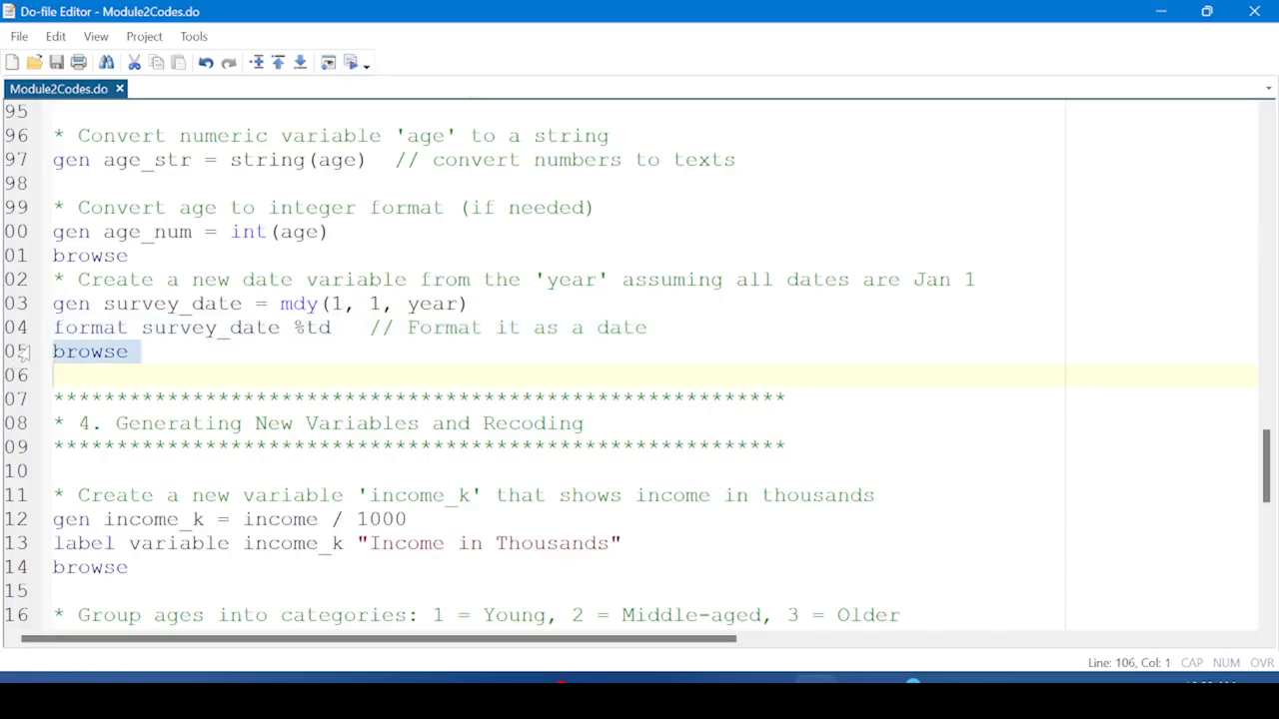
left_click(352, 63)
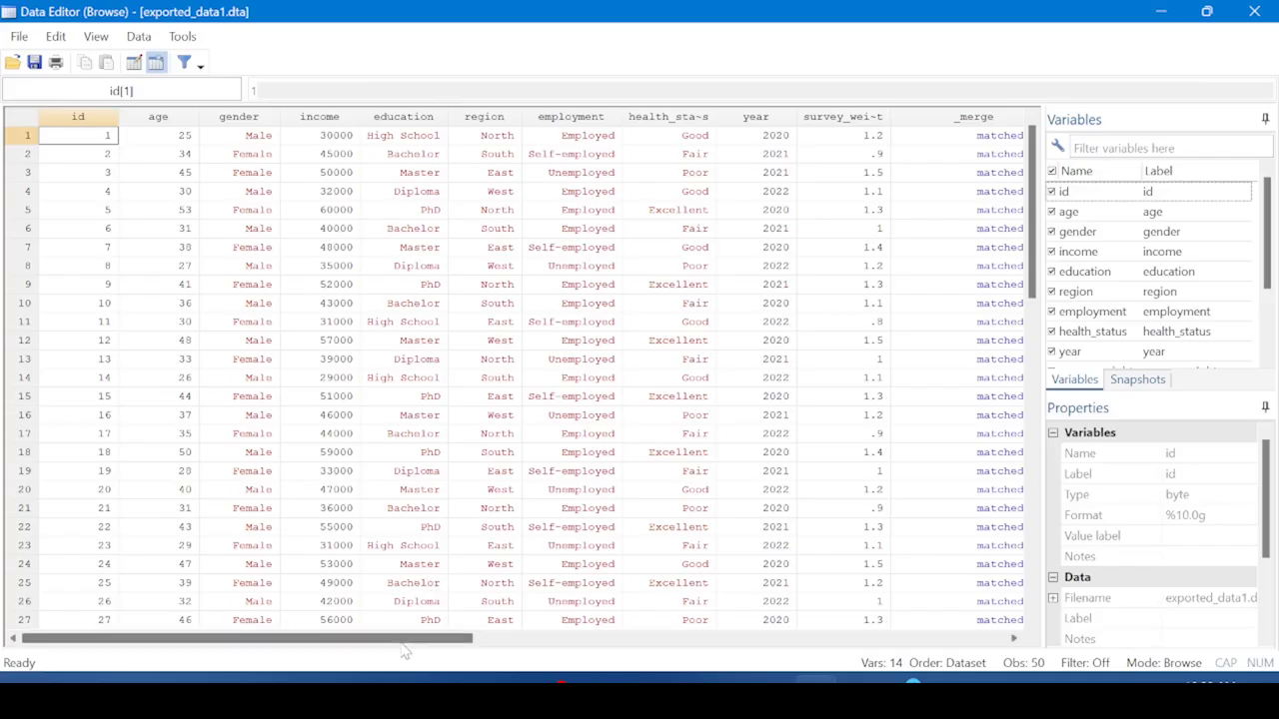
left_click_drag(402, 645, 609, 641)
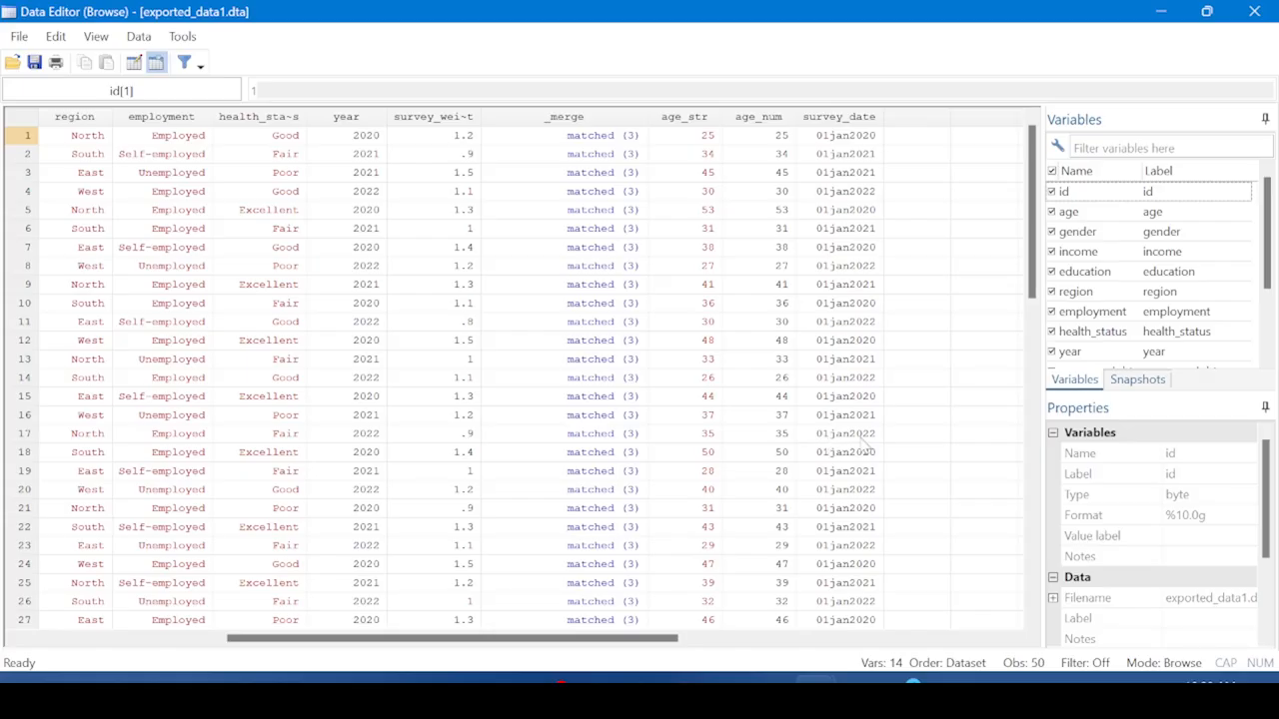
left_click(1257, 12)
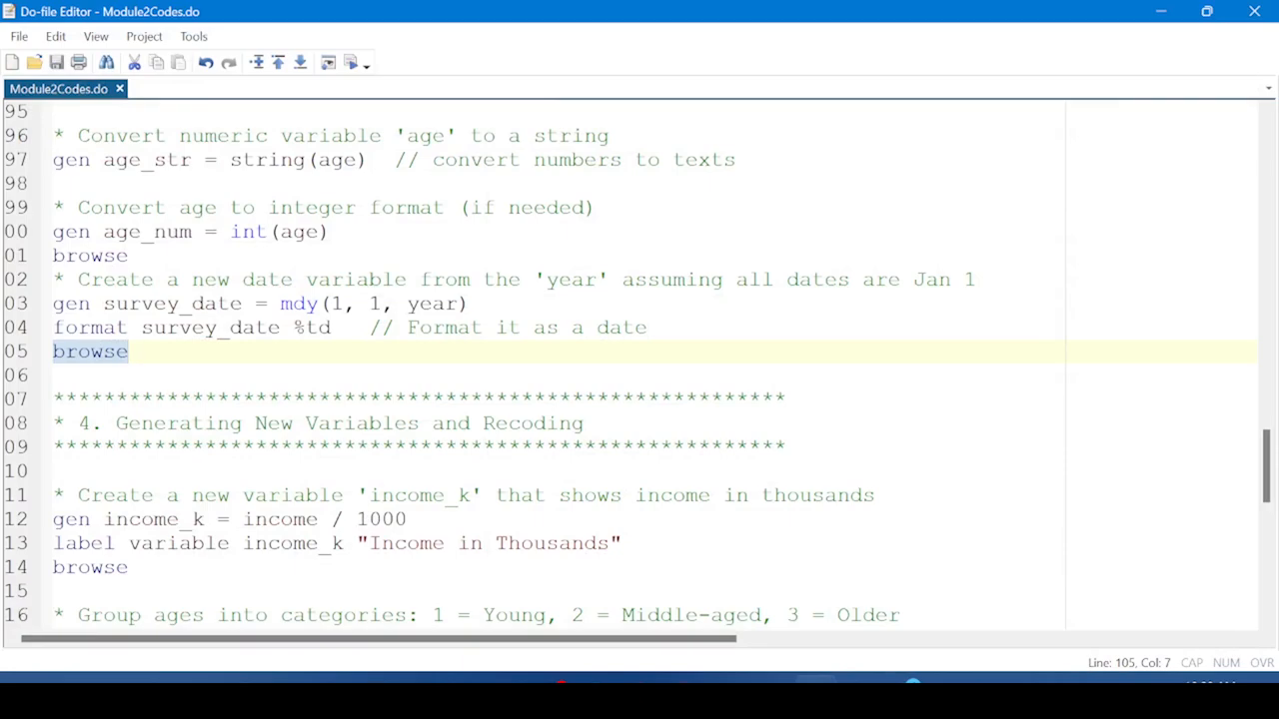
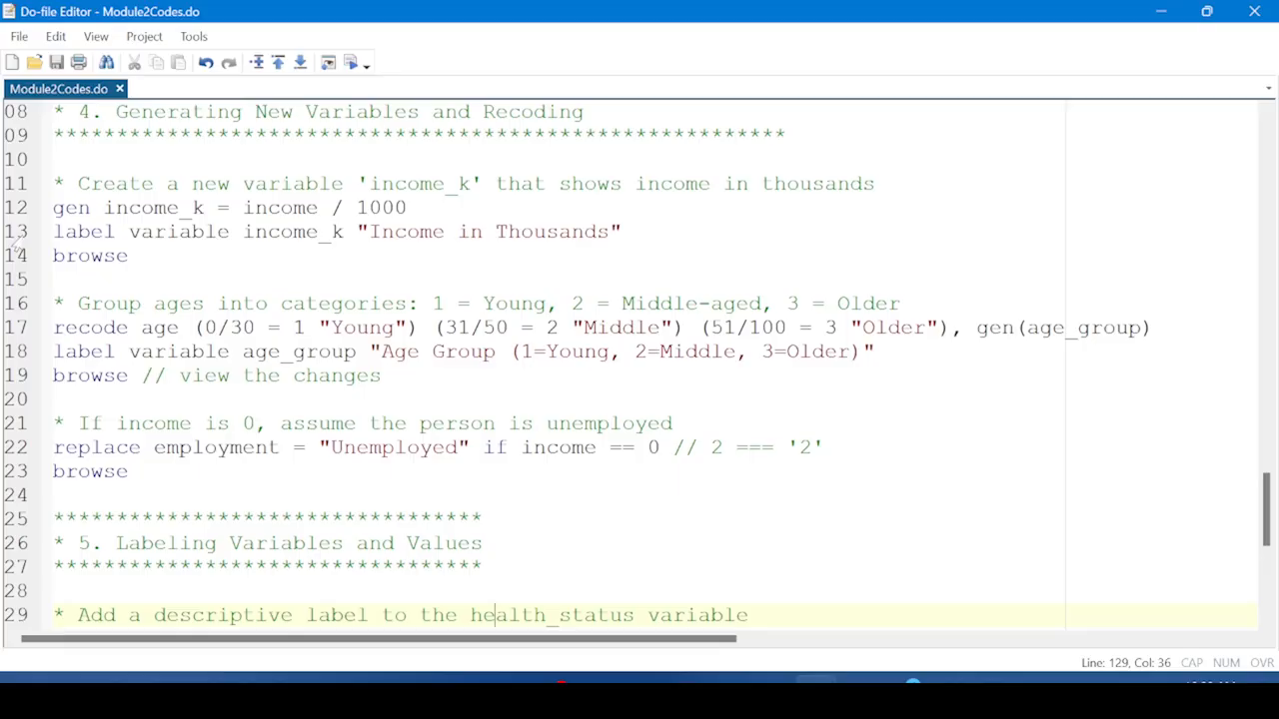
Run the line 112 command gen income_k = income / 1000 to create the income-in-thousands variable
left_click(60, 208)
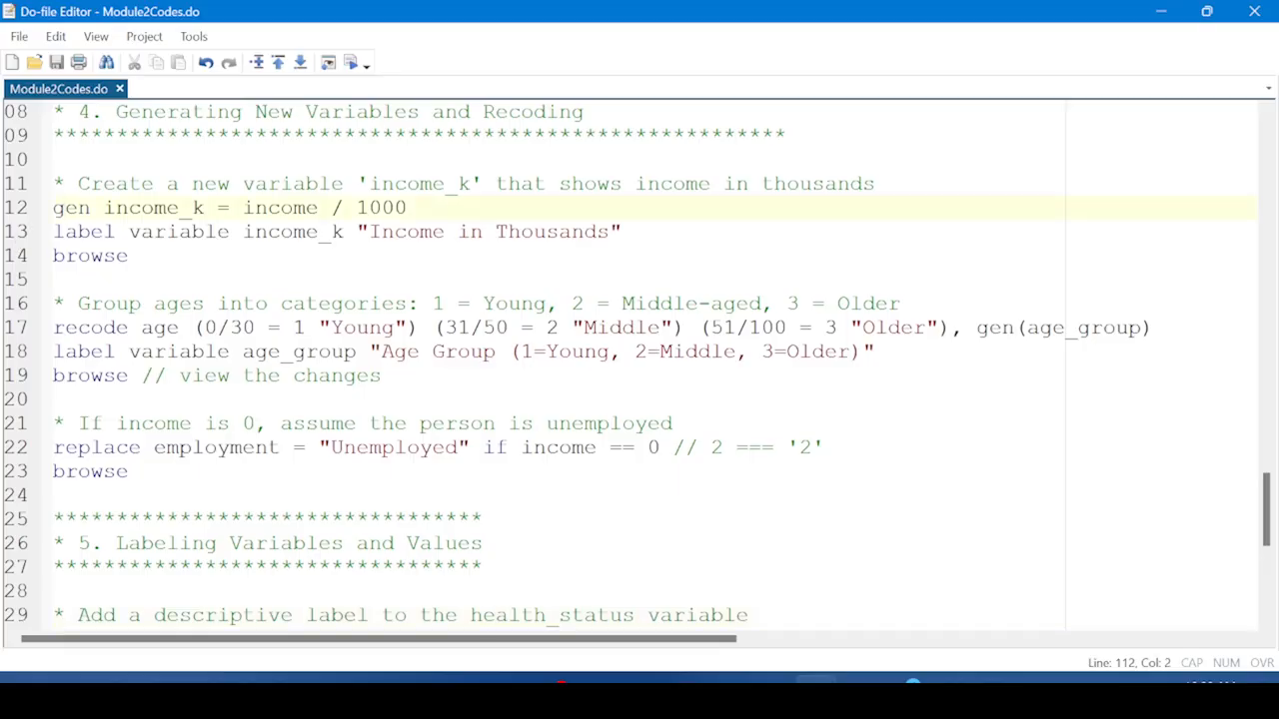
left_click(78, 208)
double_click(140, 208)
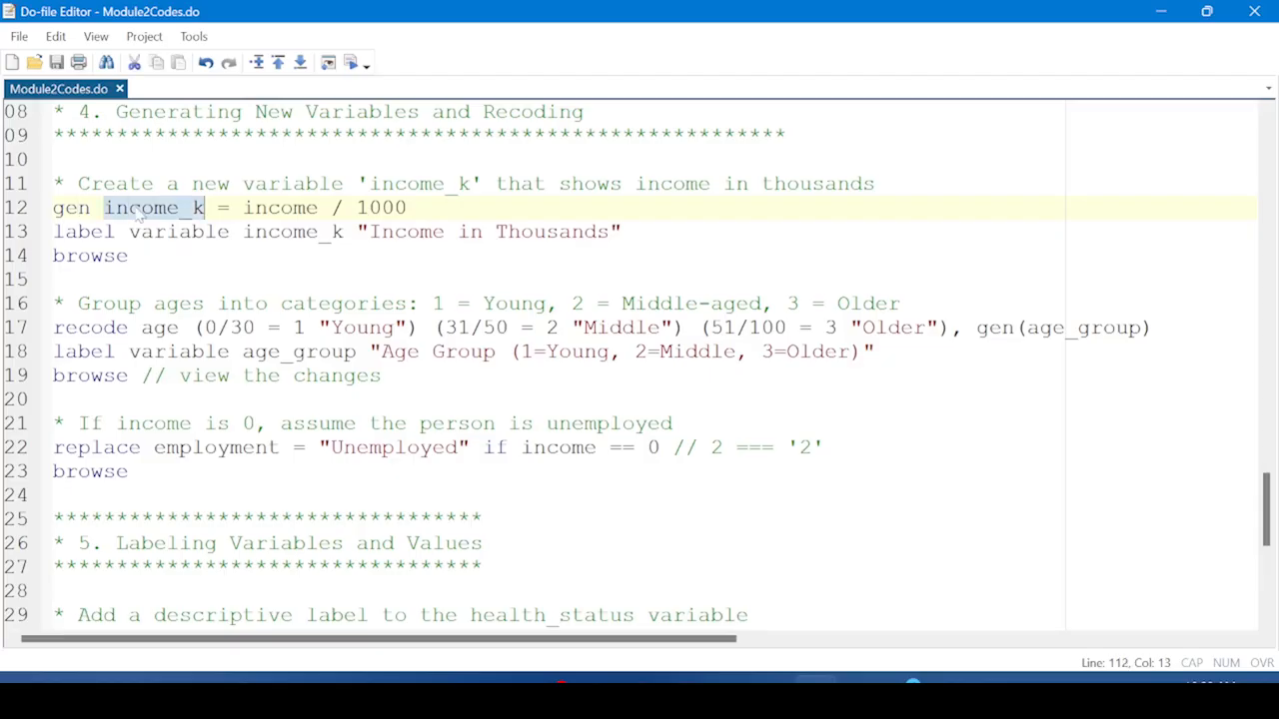
left_click(241, 208)
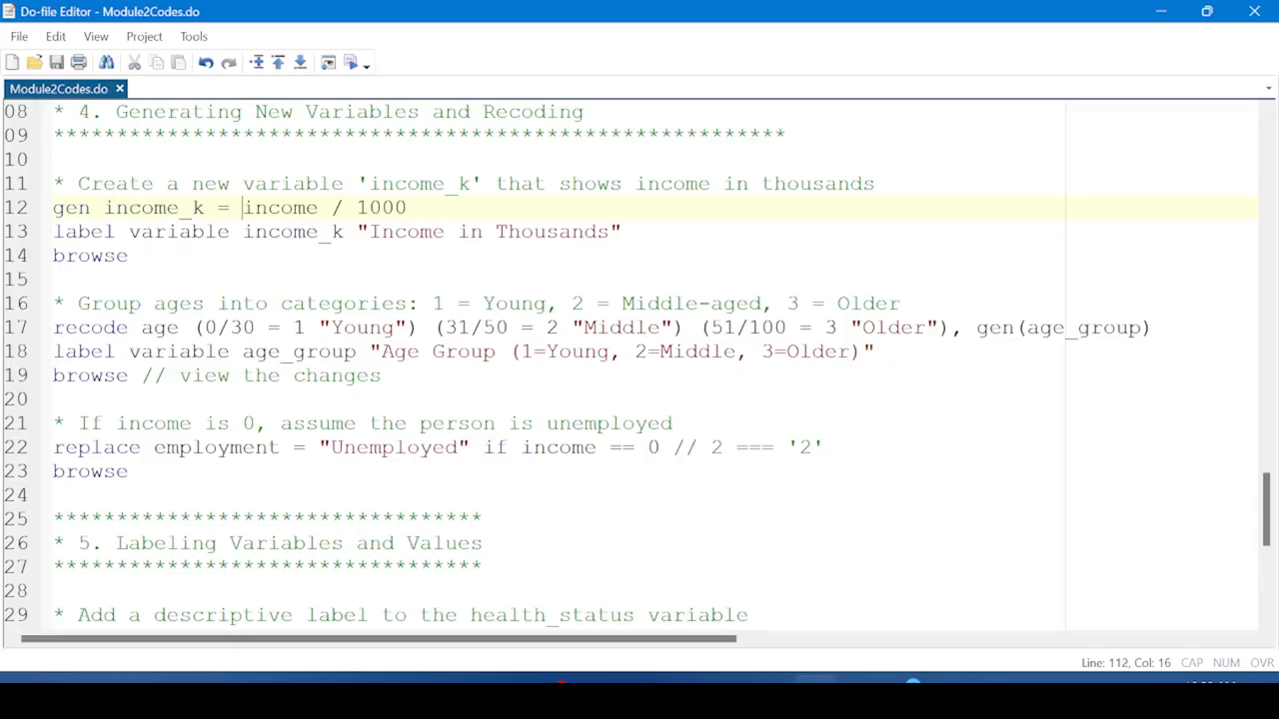
left_click(281, 208)
left_click(14, 209)
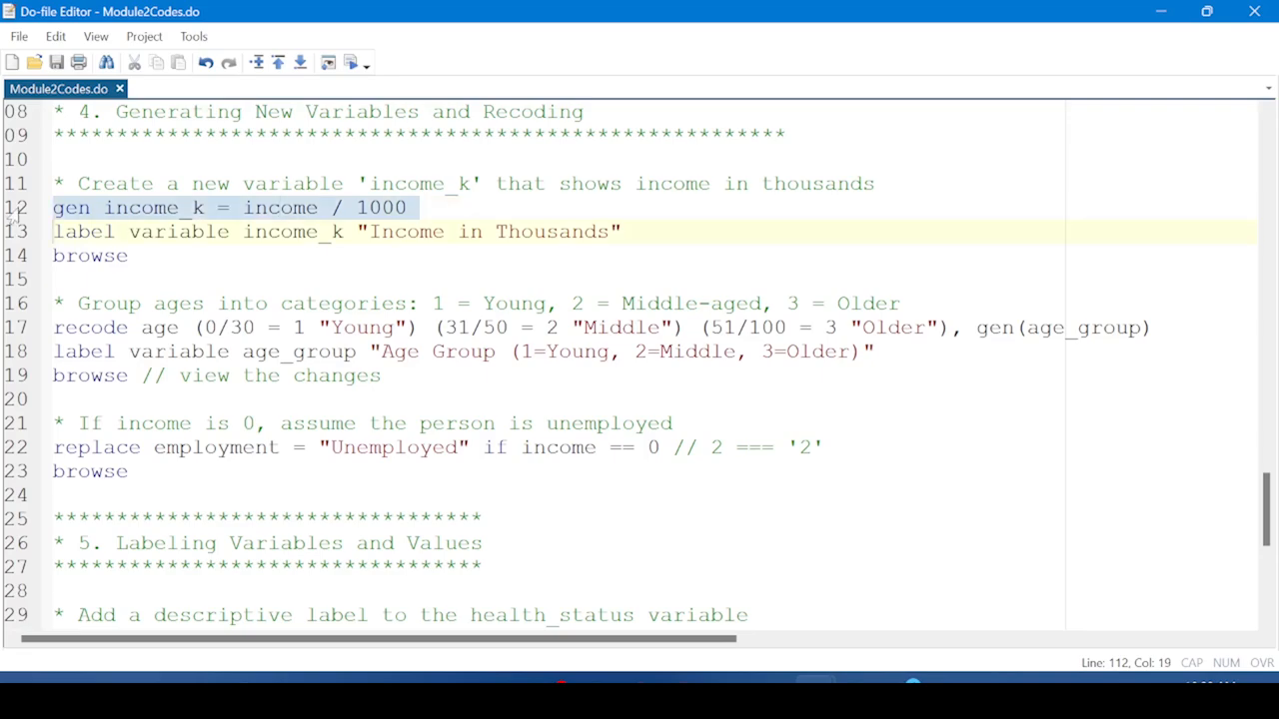
left_click(353, 63)
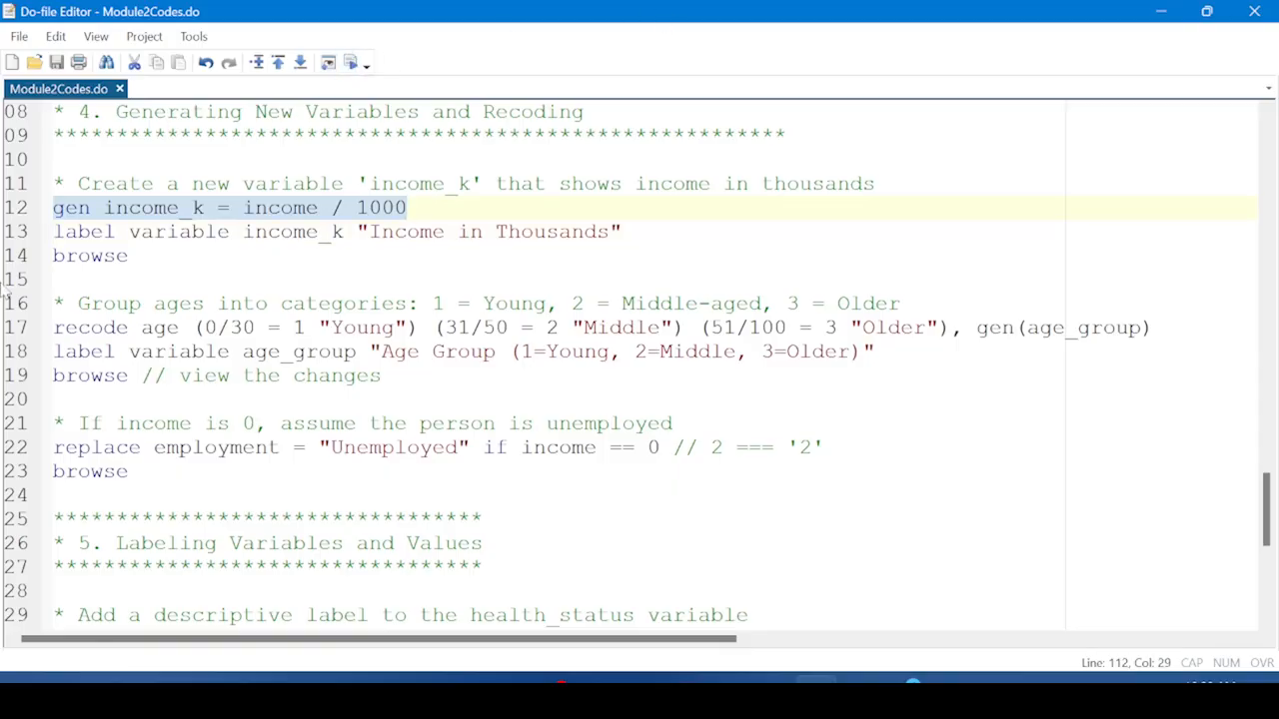
Run the browse command on line 114 and bring the income_k column into view in the Data Editor
left_click(10, 257)
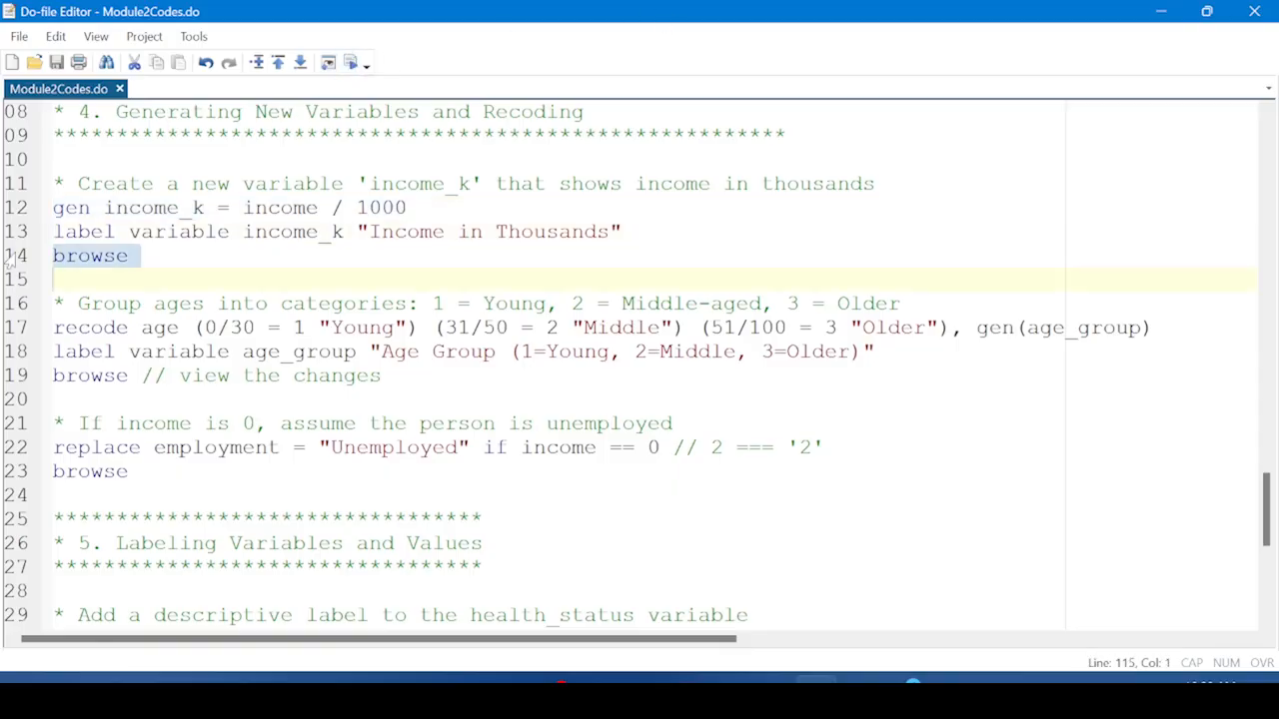
left_click(351, 63)
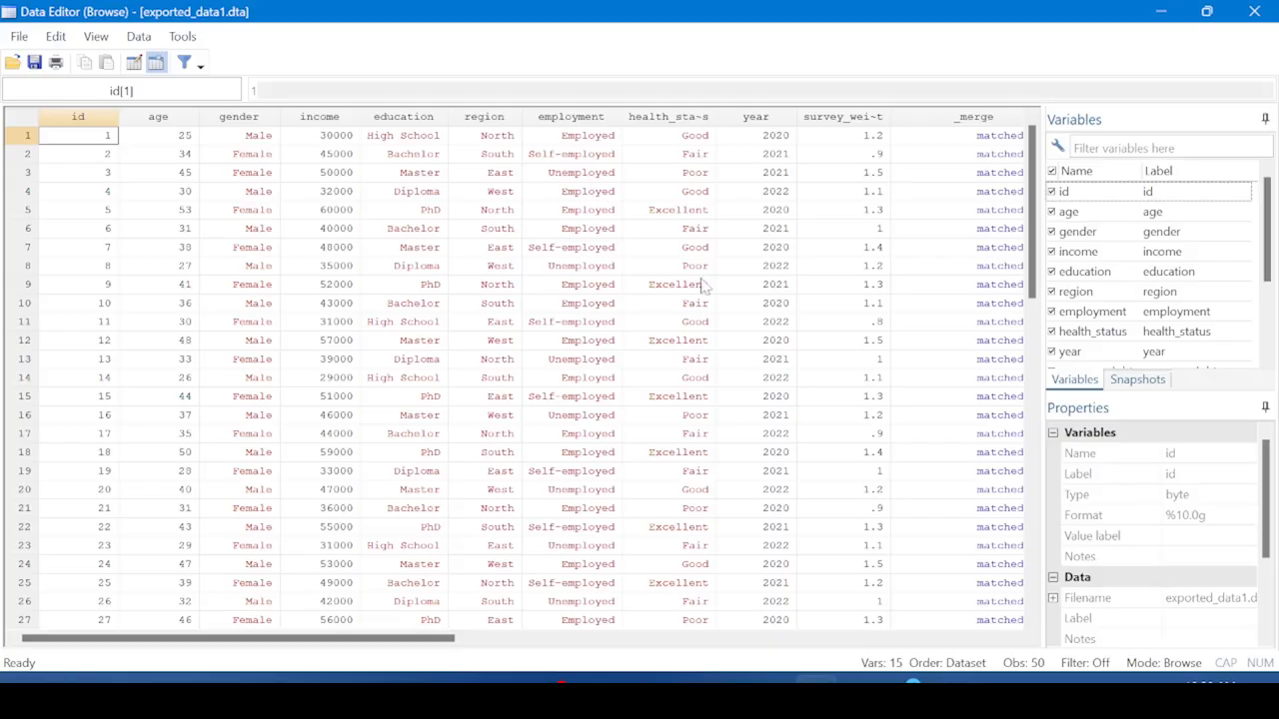
mouse_move(817, 687)
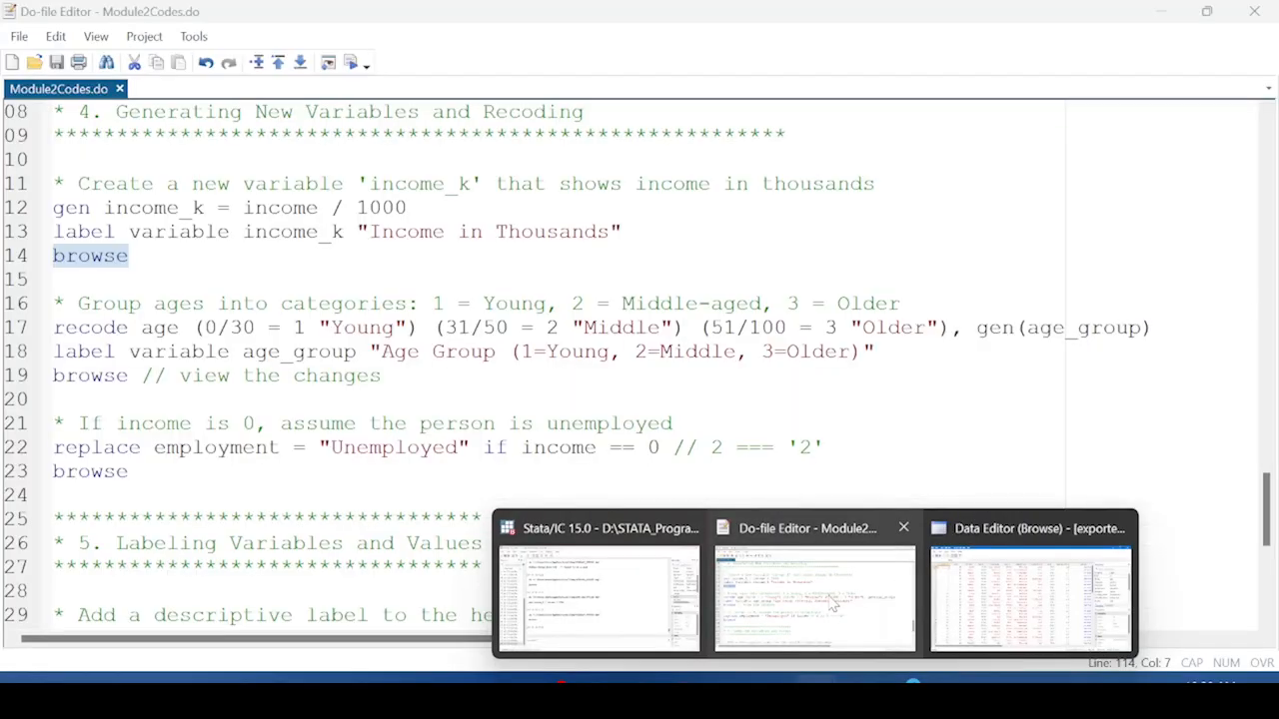
left_click(834, 604)
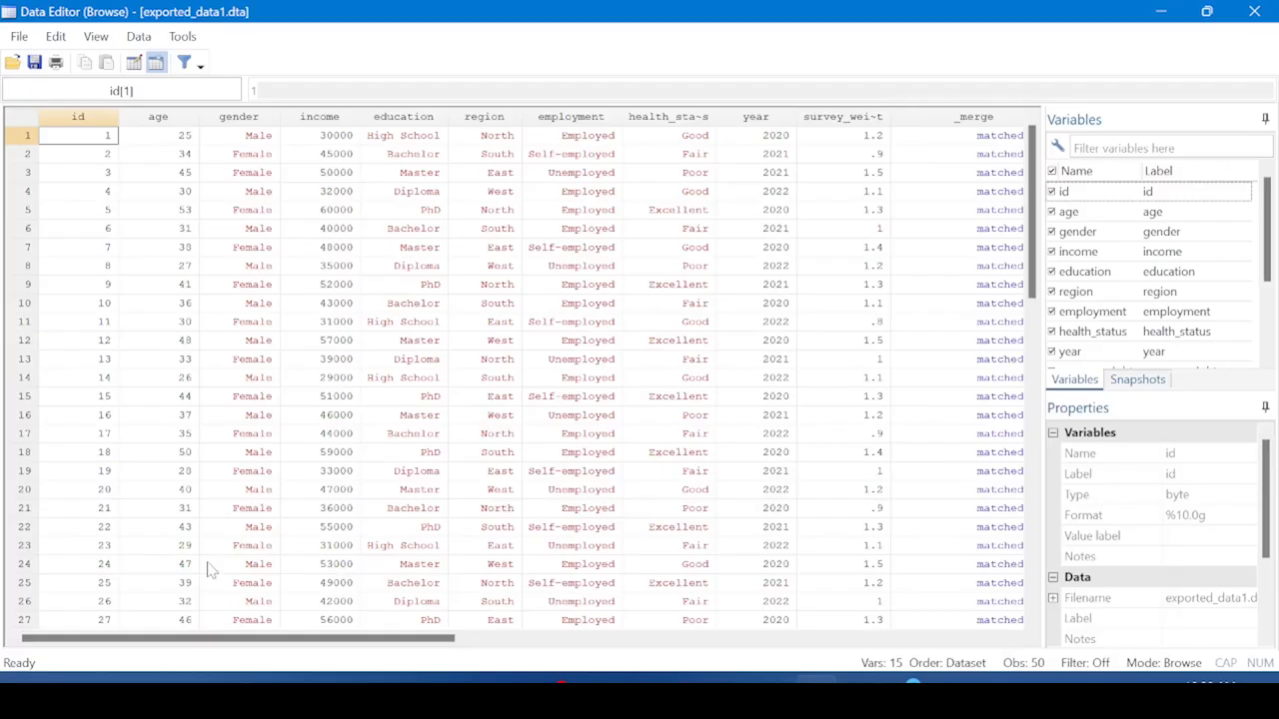
left_click_drag(289, 646, 519, 640)
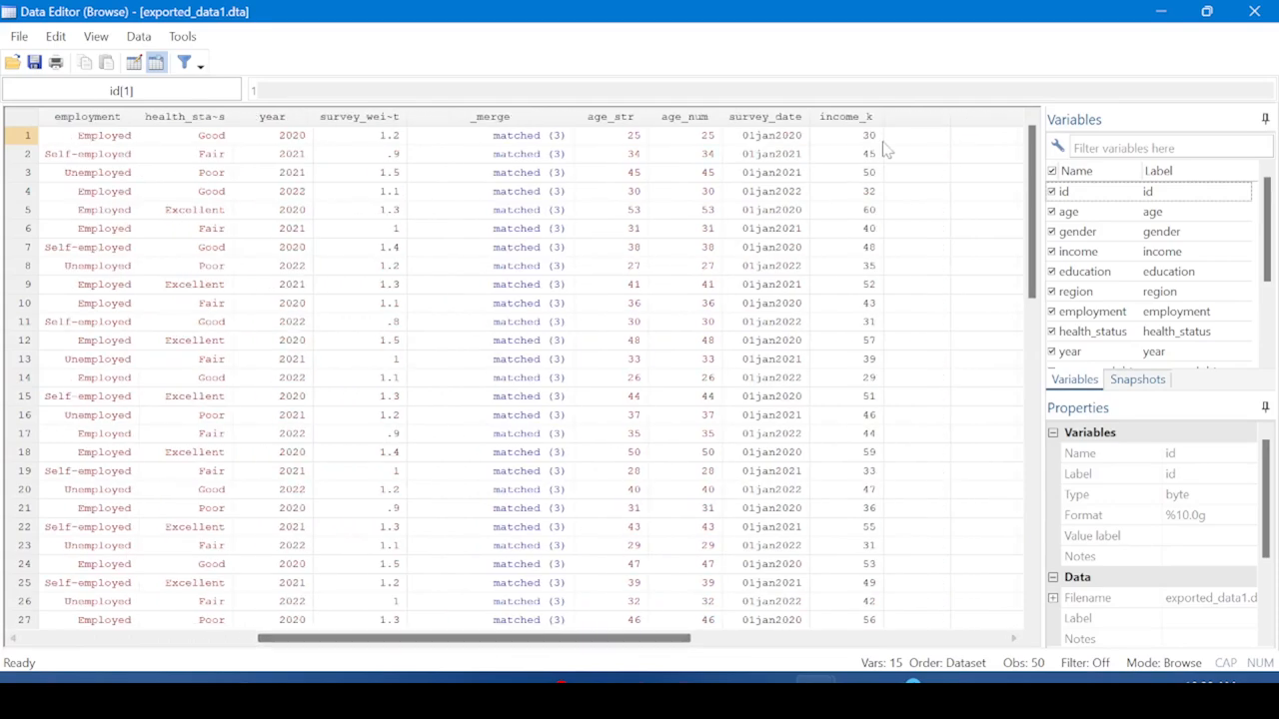
Compare the income_k column and its first entry with the original income column, and close the Data Editor
left_click(855, 120)
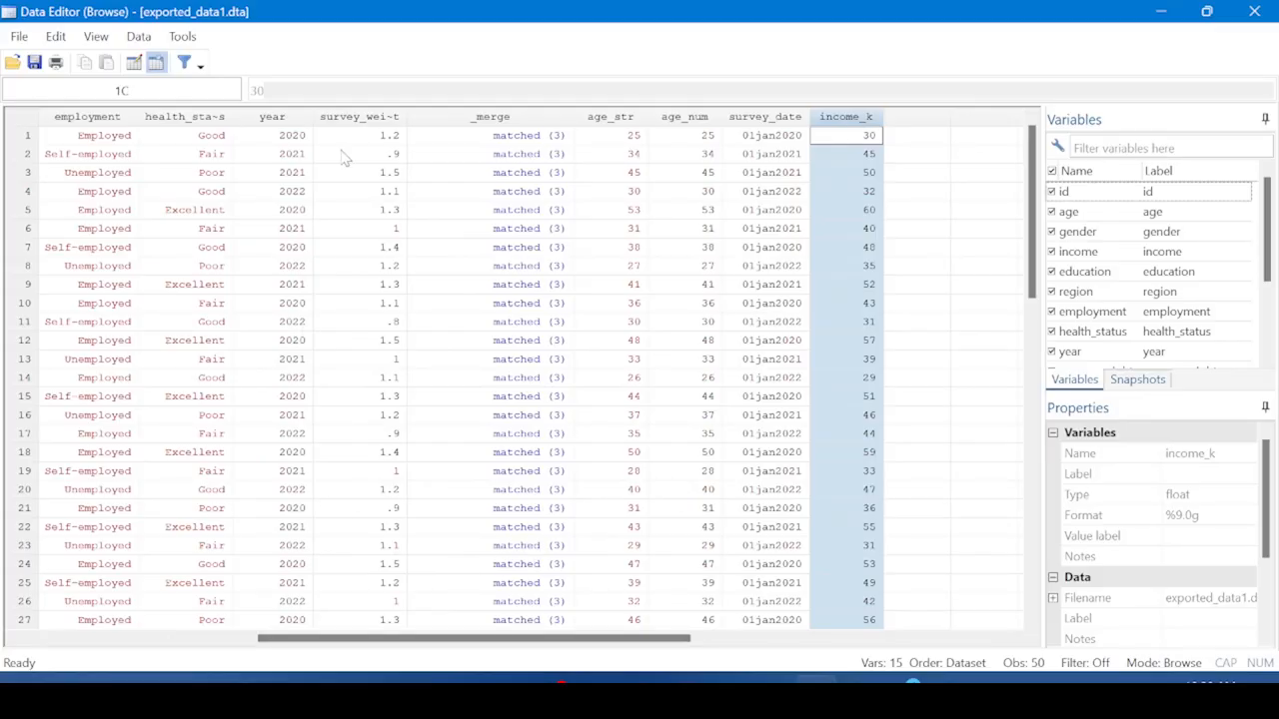
left_click_drag(421, 641, 268, 611)
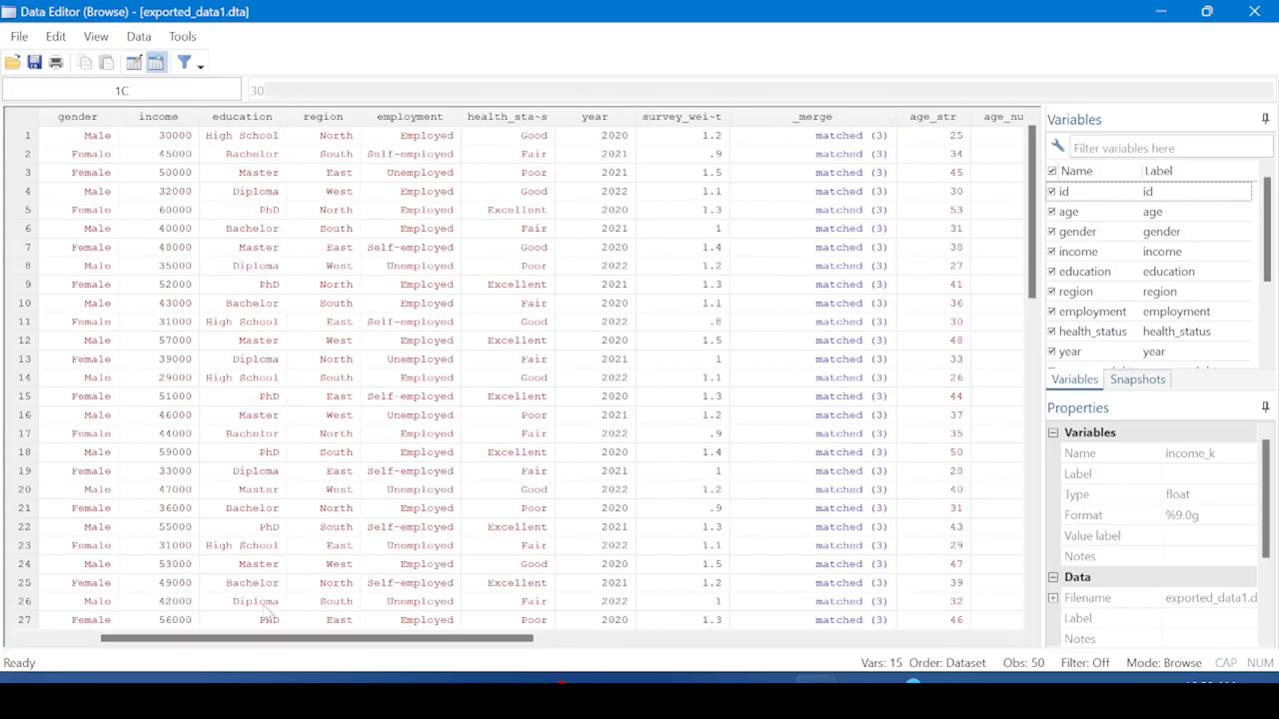
left_click(190, 118)
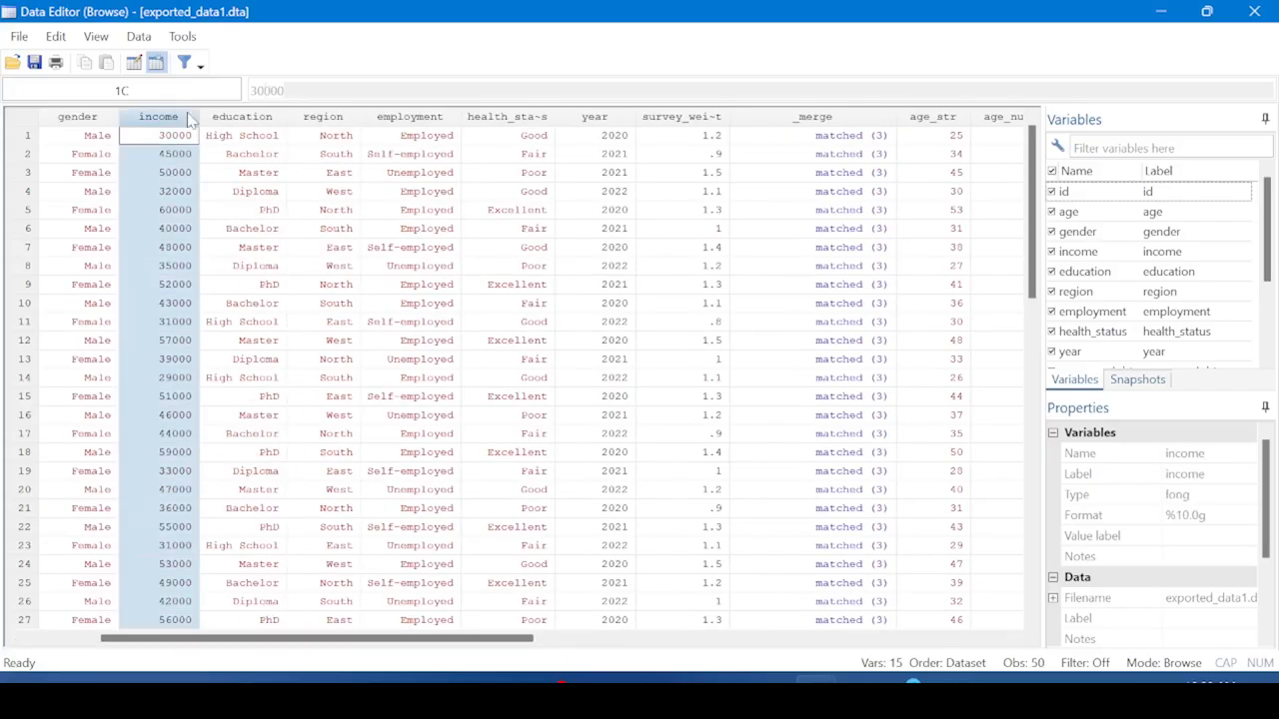
left_click(172, 139)
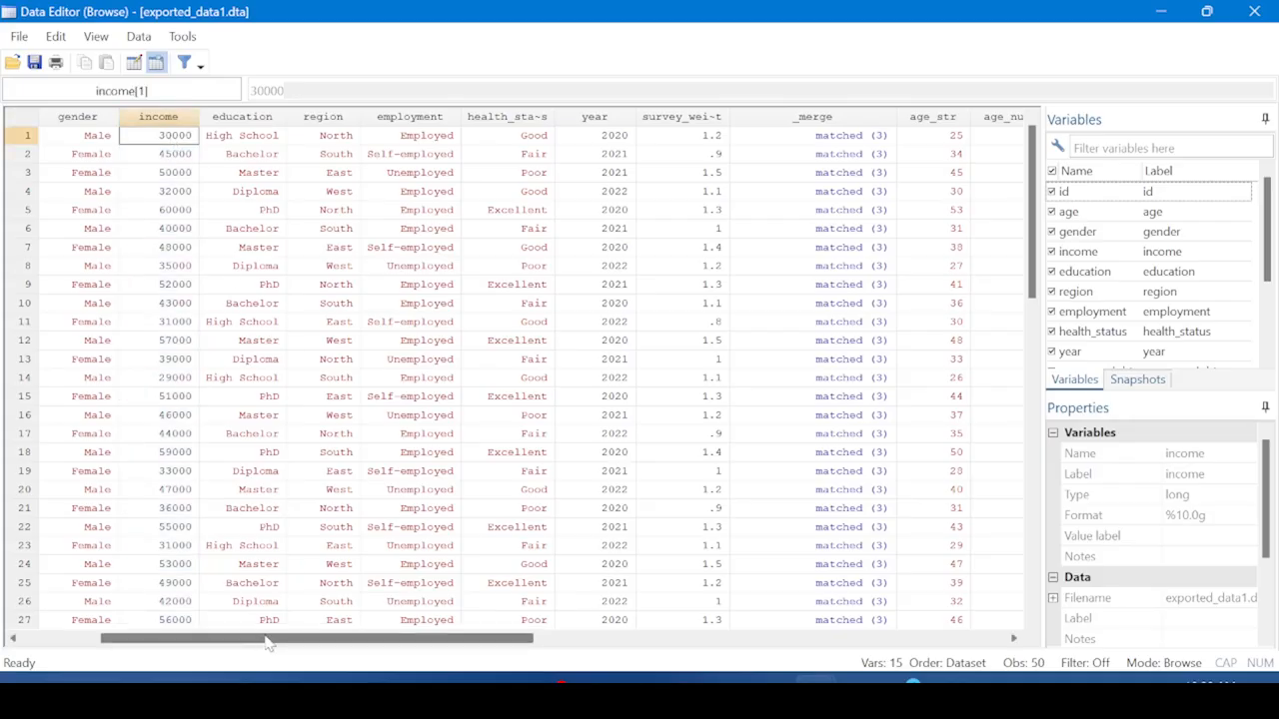
left_click_drag(268, 644, 466, 644)
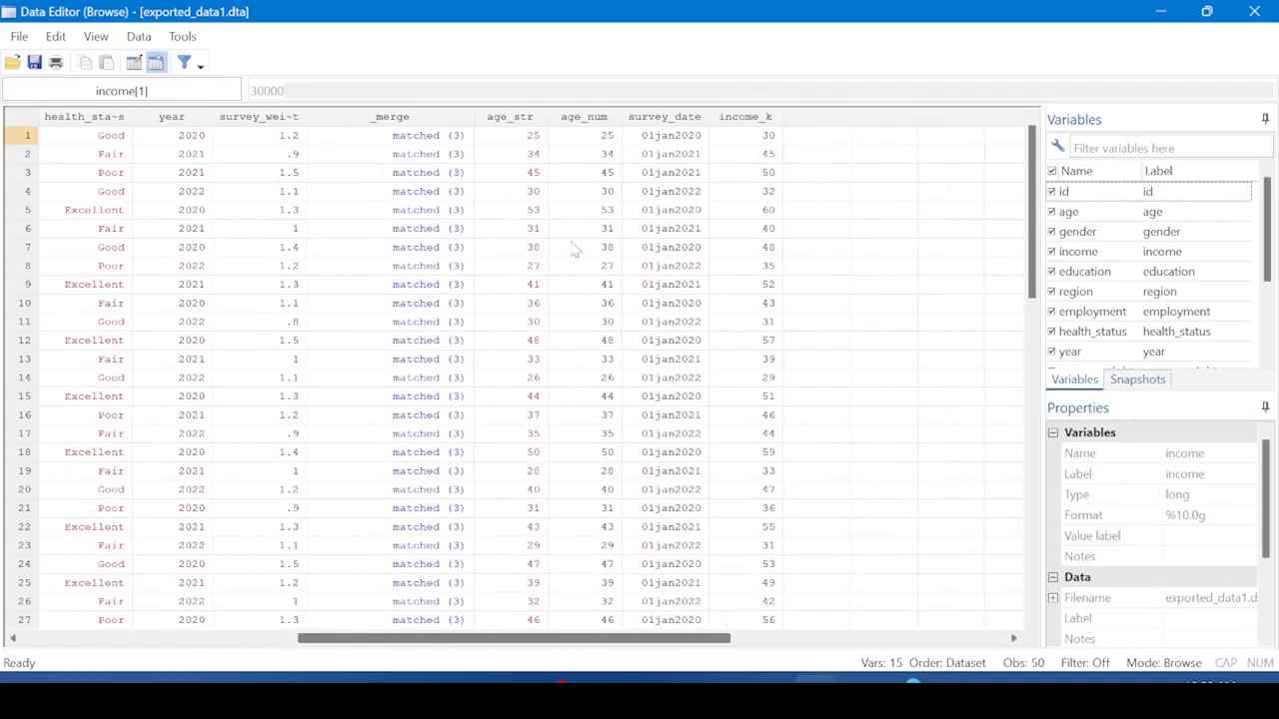
left_click(755, 140)
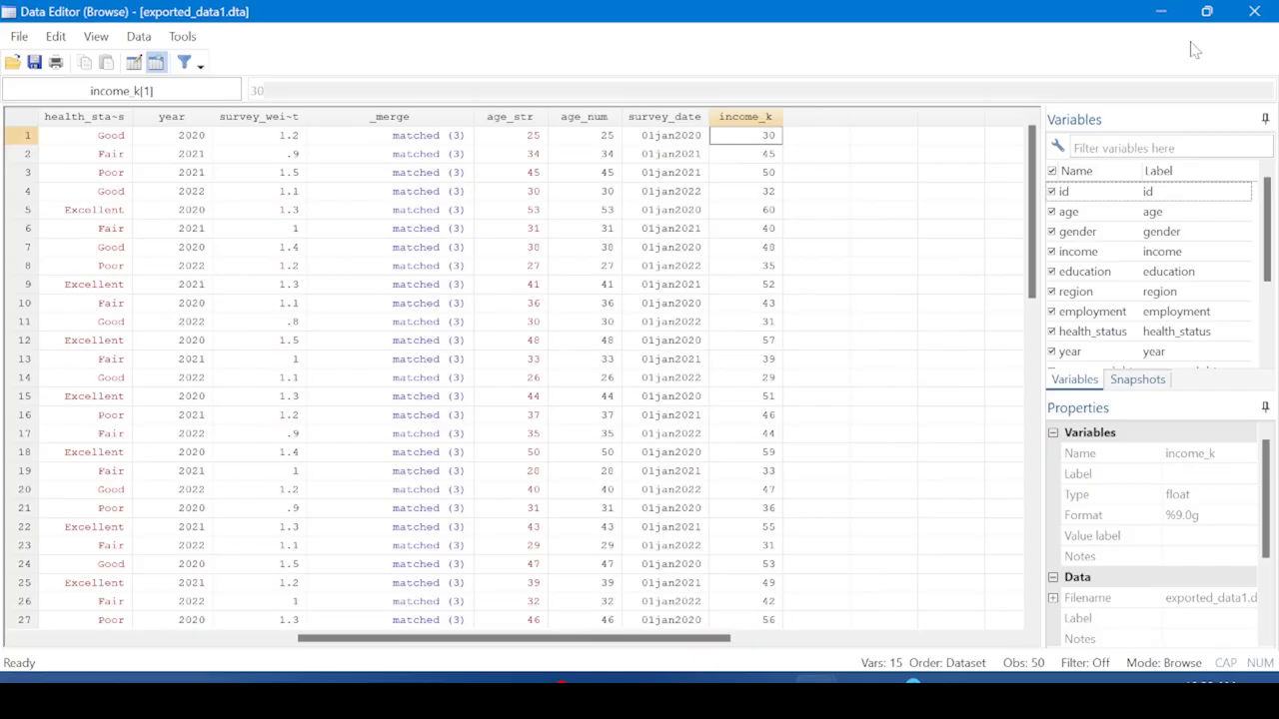
left_click(1251, 11)
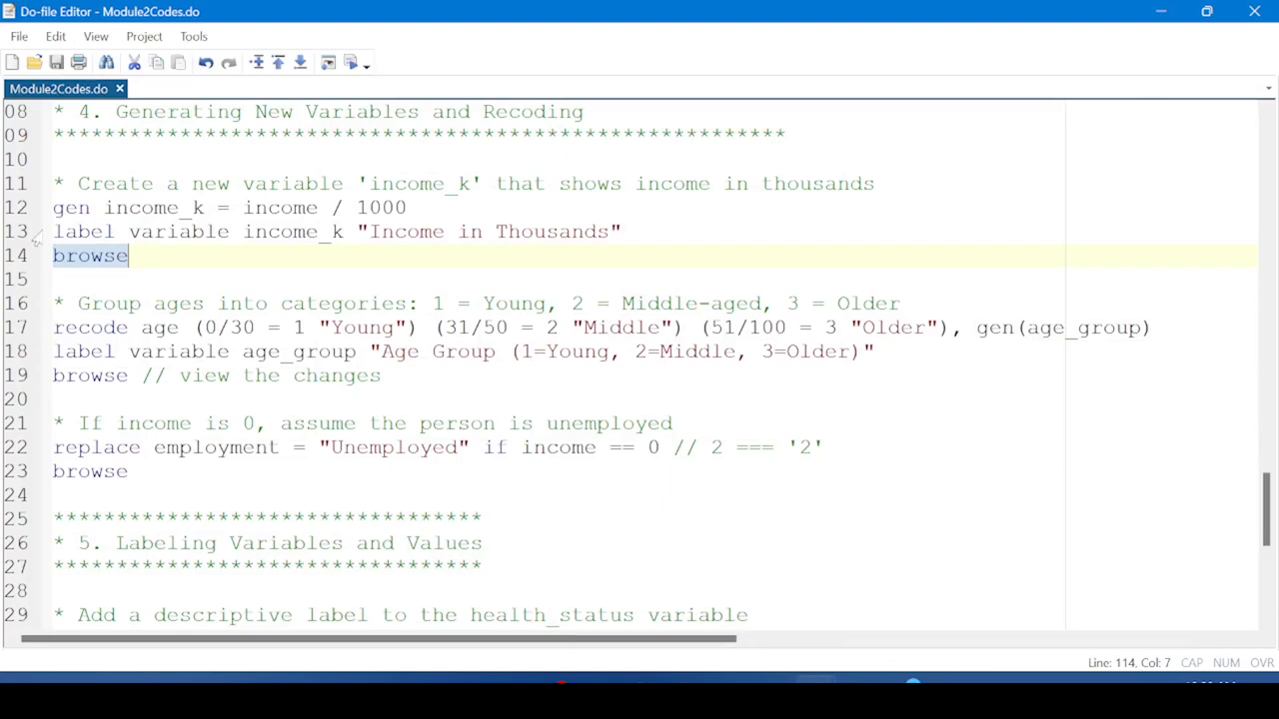
Switch to Stata's main window and examine the labels in the variable list, temporarily widening the pane to read them in full
left_click_drag(561, 520, 564, 479)
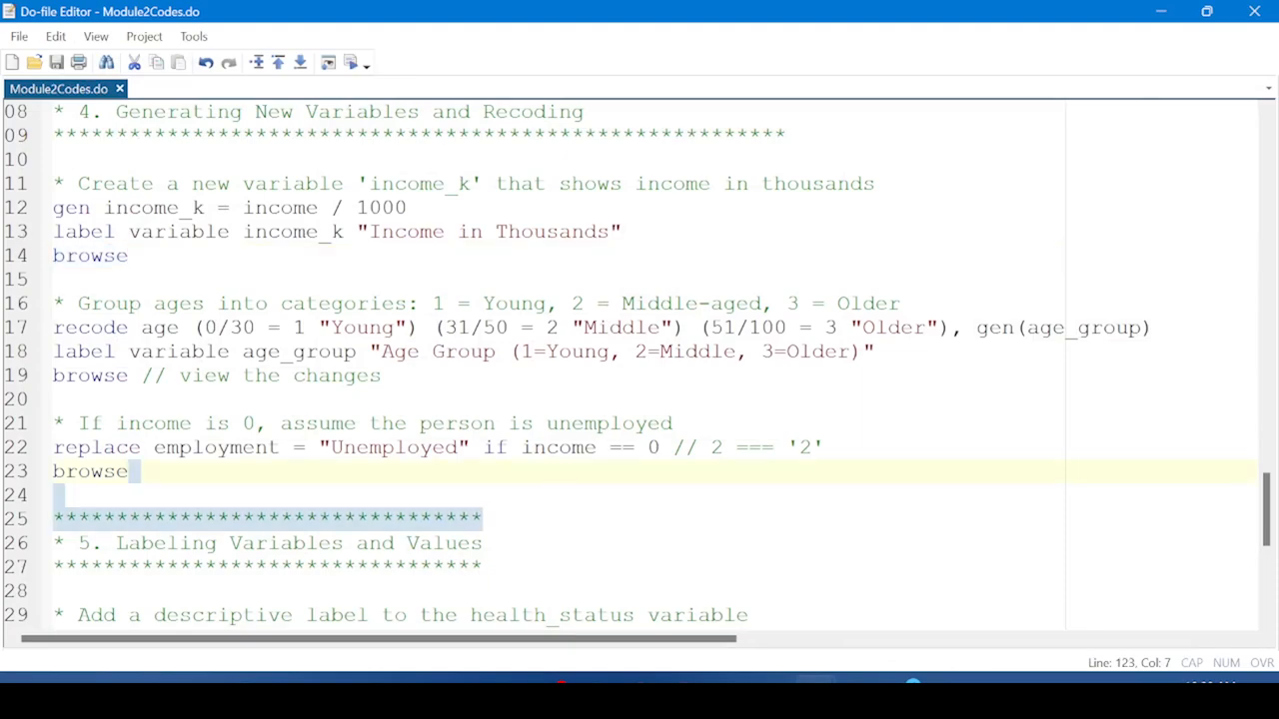
left_click(180, 328)
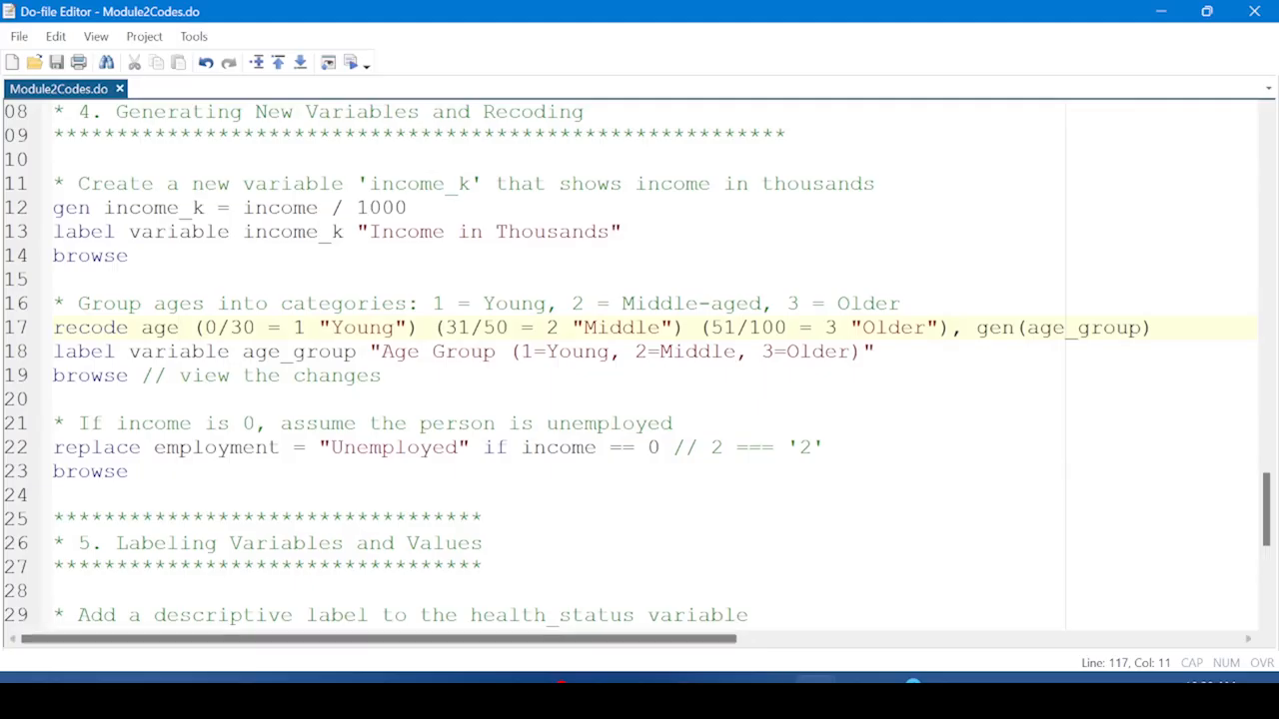
mouse_move(814, 689)
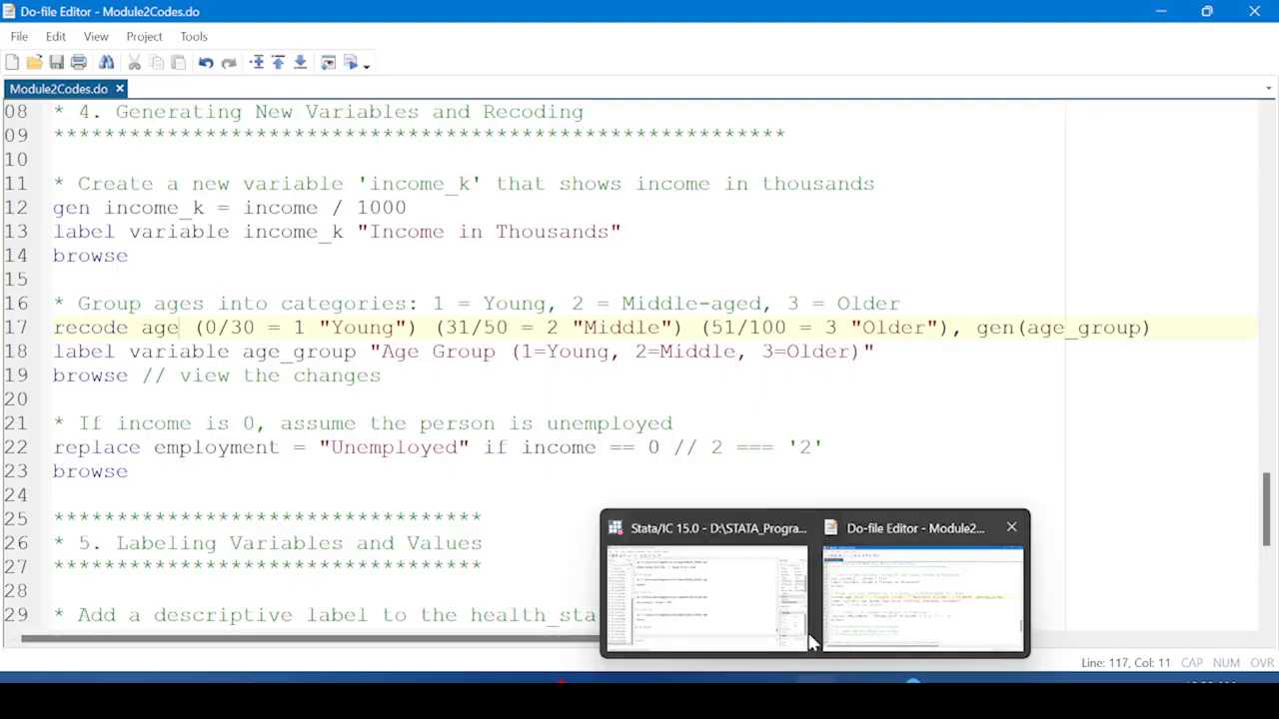
left_click(746, 636)
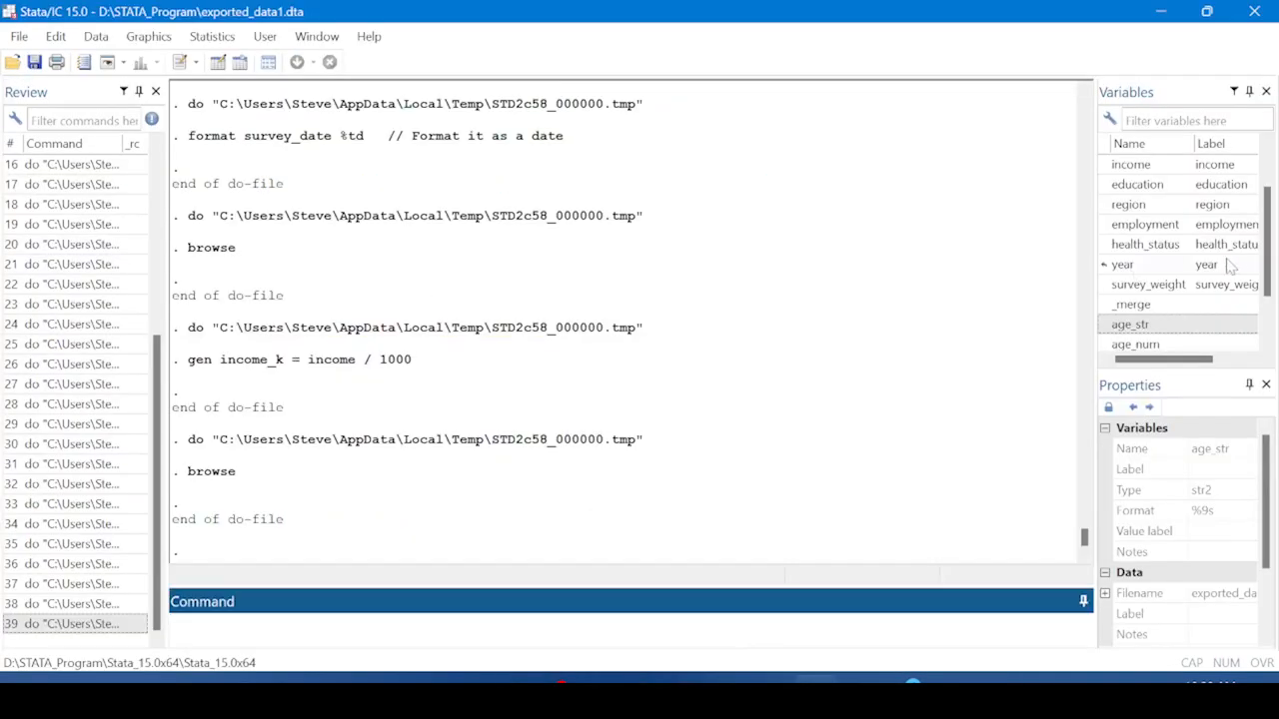
scroll(1267, 260, "down", 1)
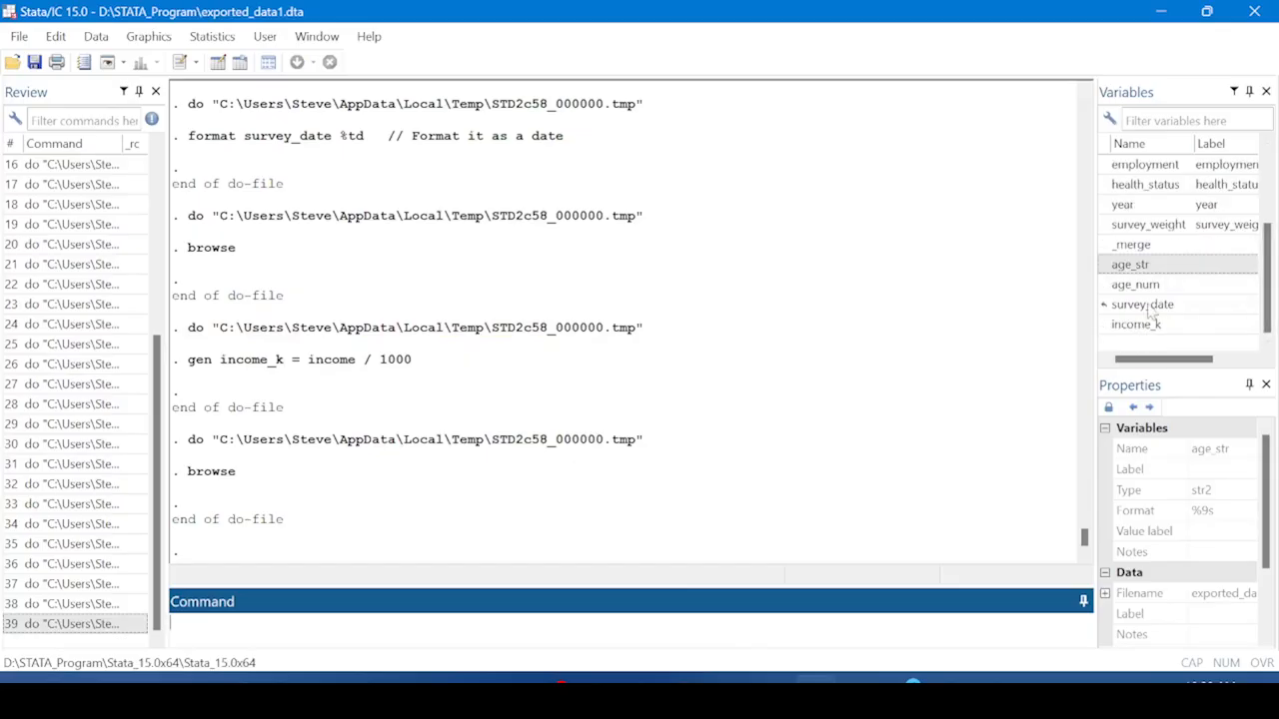
left_click(1237, 162)
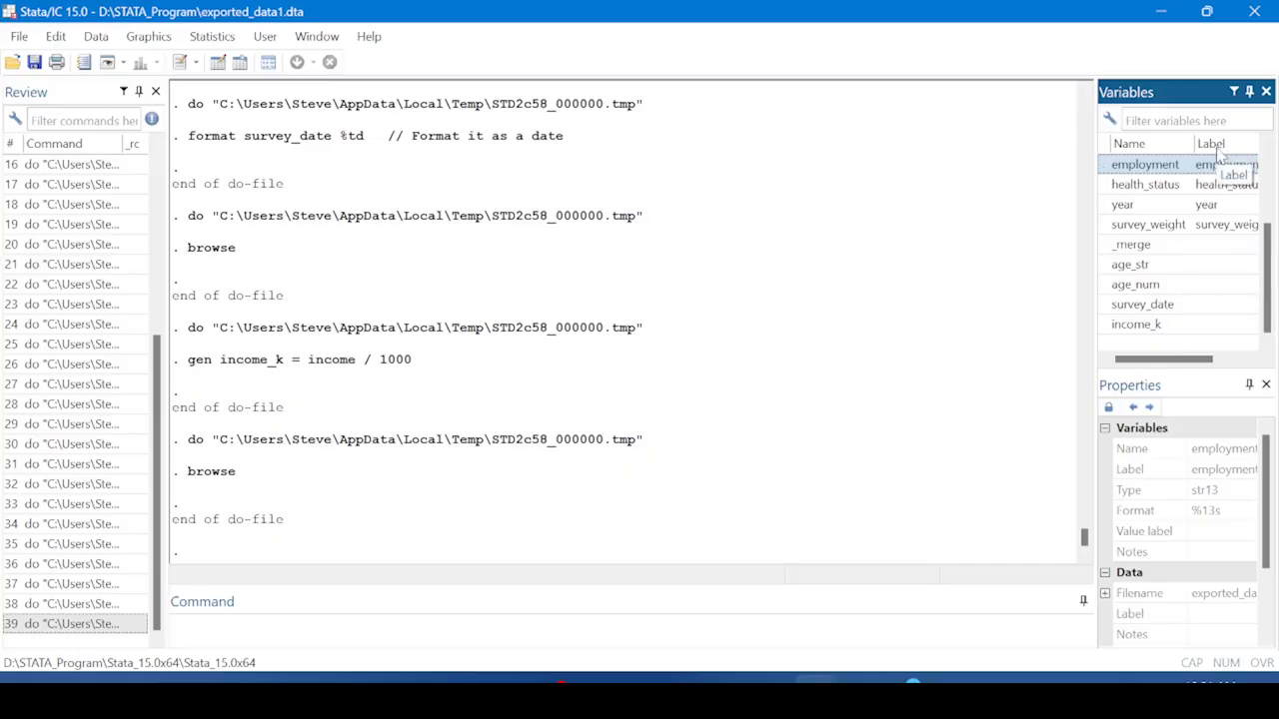
left_click(1147, 192)
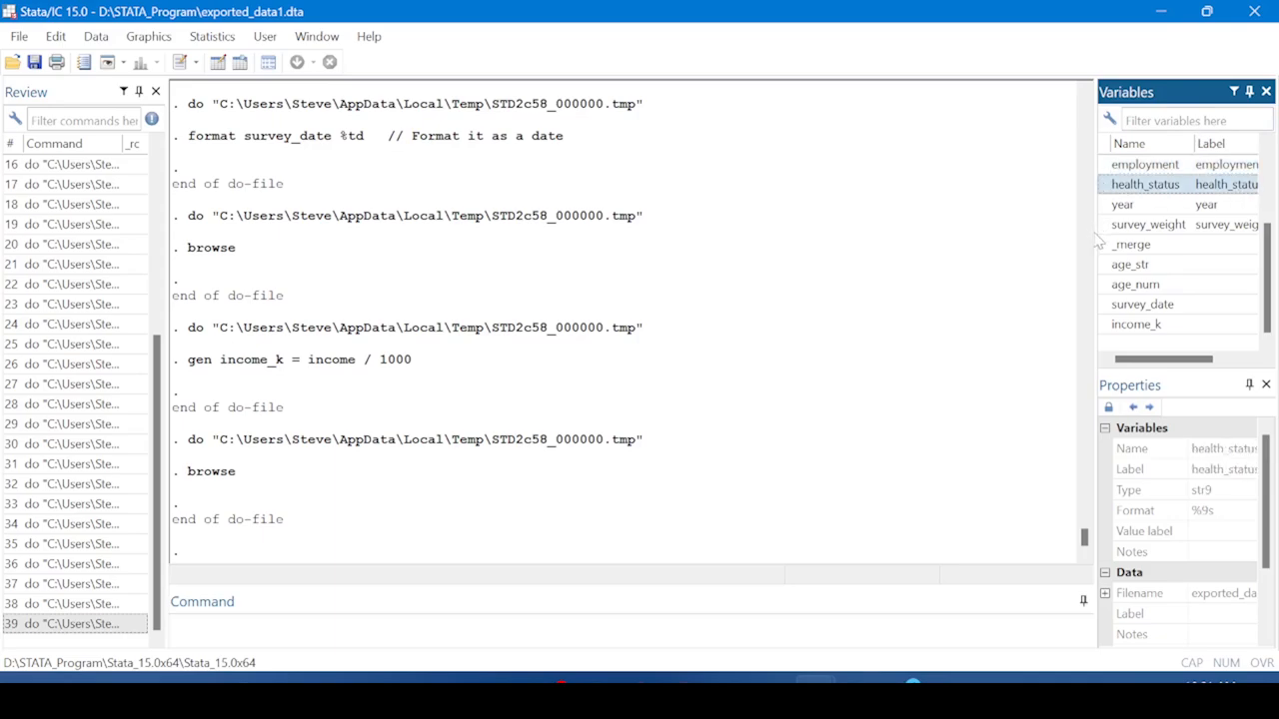
left_click_drag(1097, 241, 940, 254)
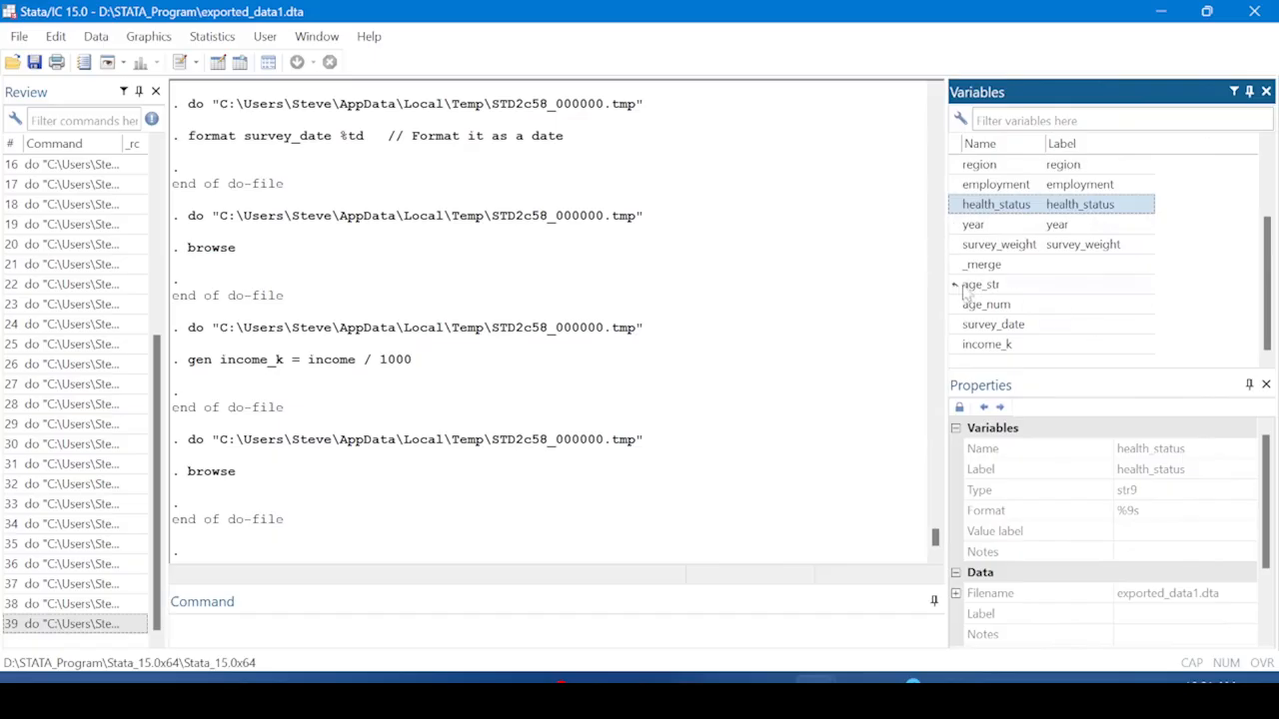
left_click_drag(945, 275, 1105, 258)
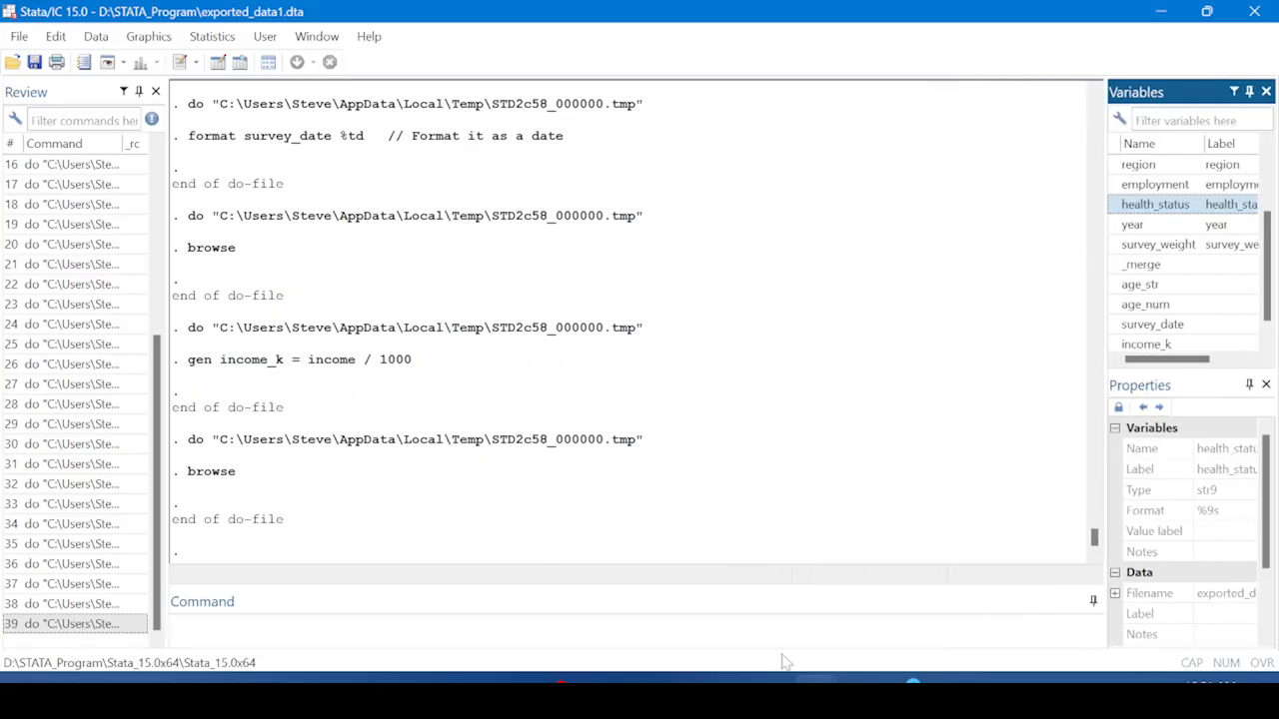
Return to the do-file and run line 113 to label income_k as "Income in Thousands"
mouse_move(813, 679)
left_click(881, 614)
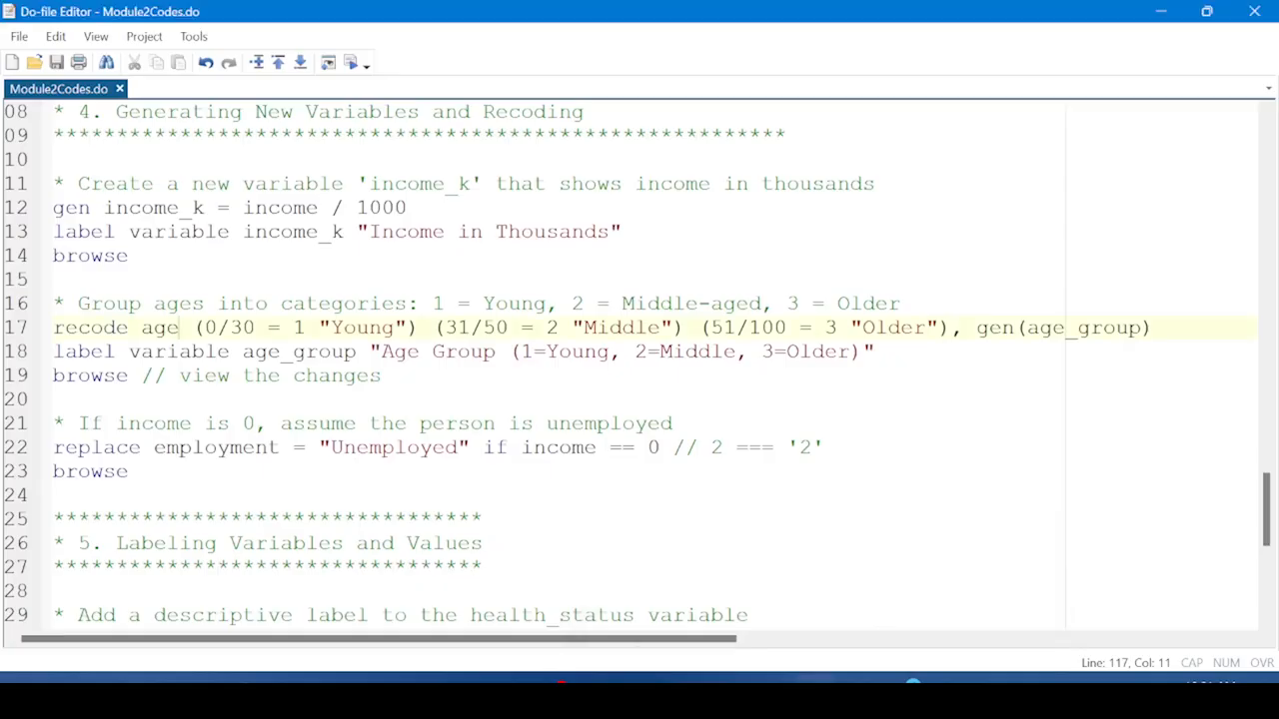
left_click(18, 355)
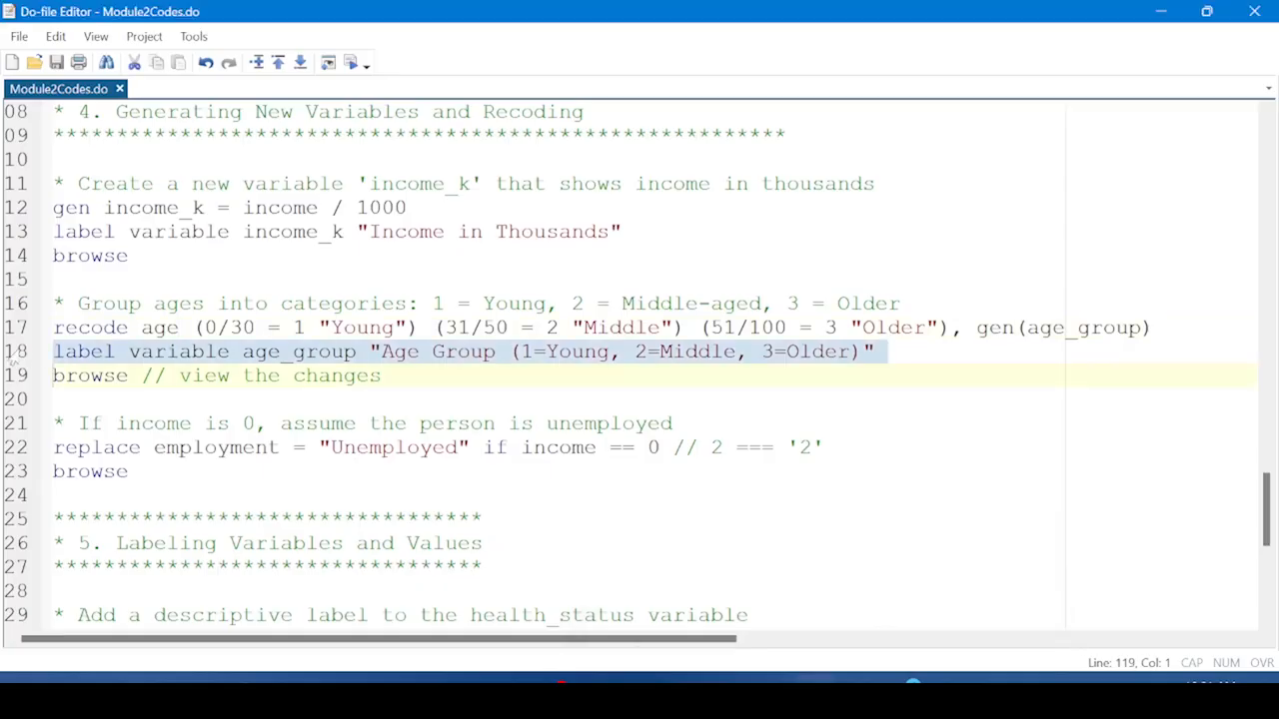
left_click(10, 237)
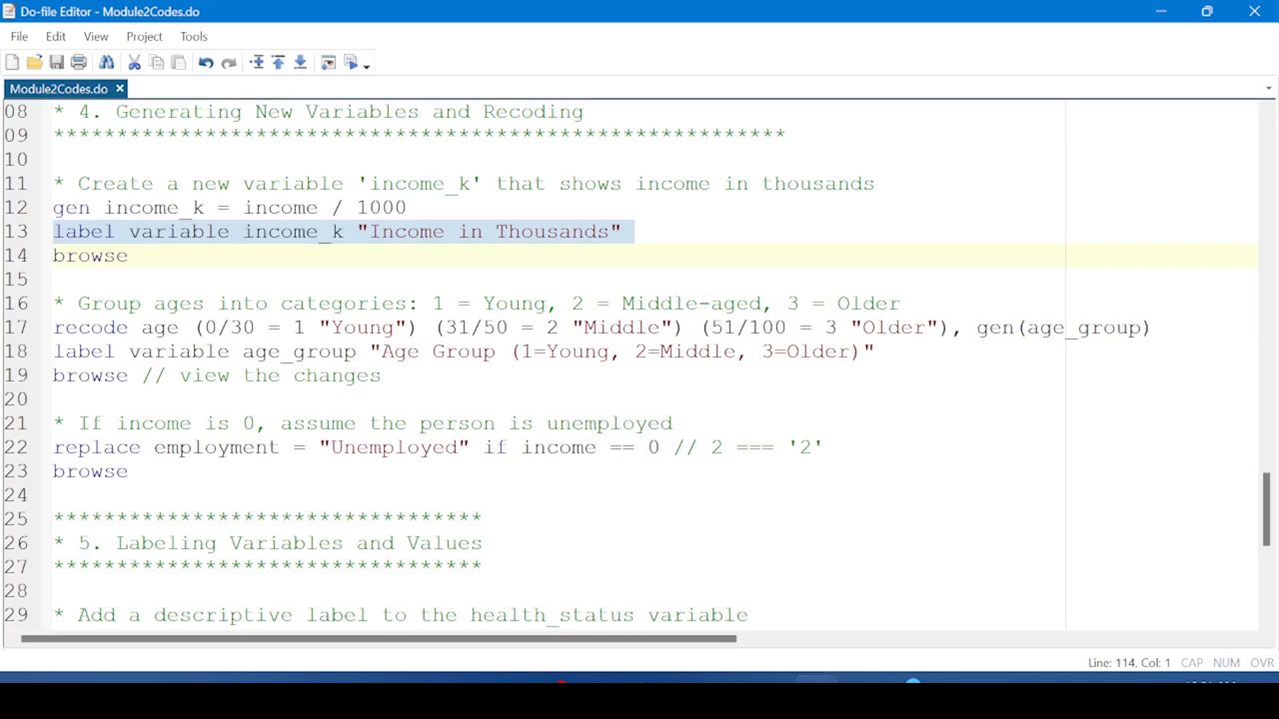
left_click(352, 63)
Switch to Stata's main window and read the income_k label in the variable list
mouse_move(837, 677)
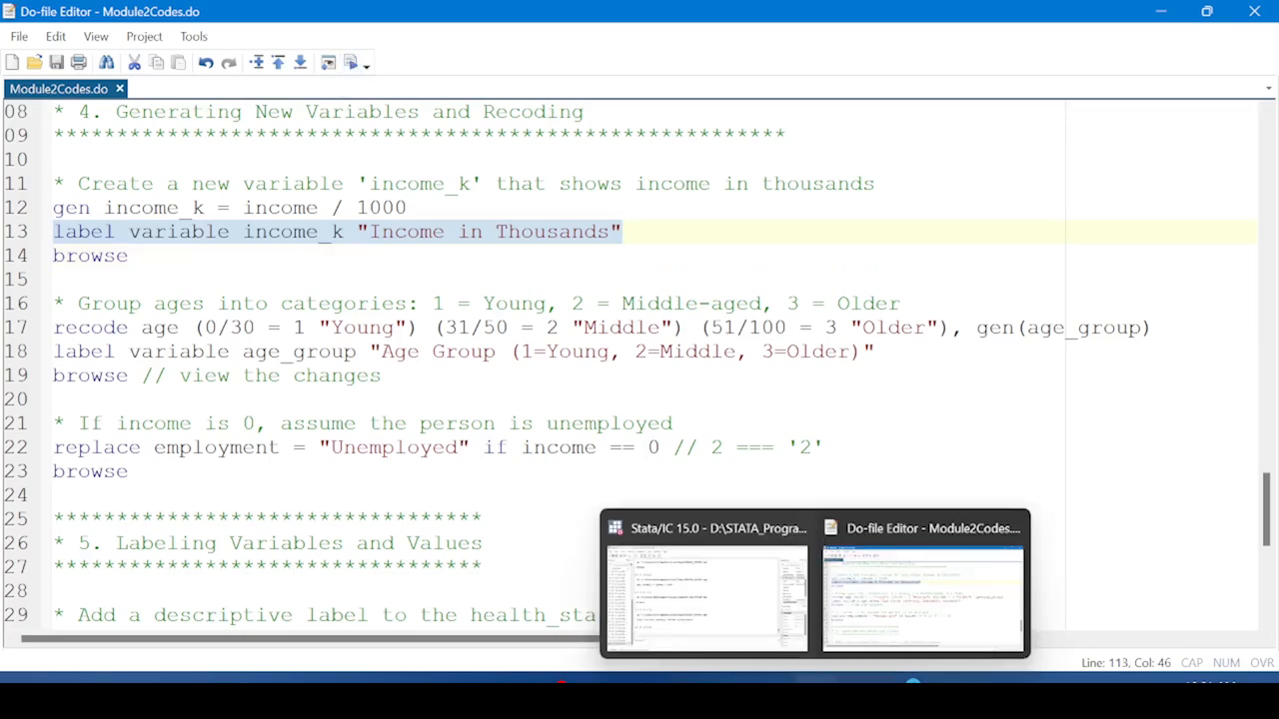
left_click(711, 619)
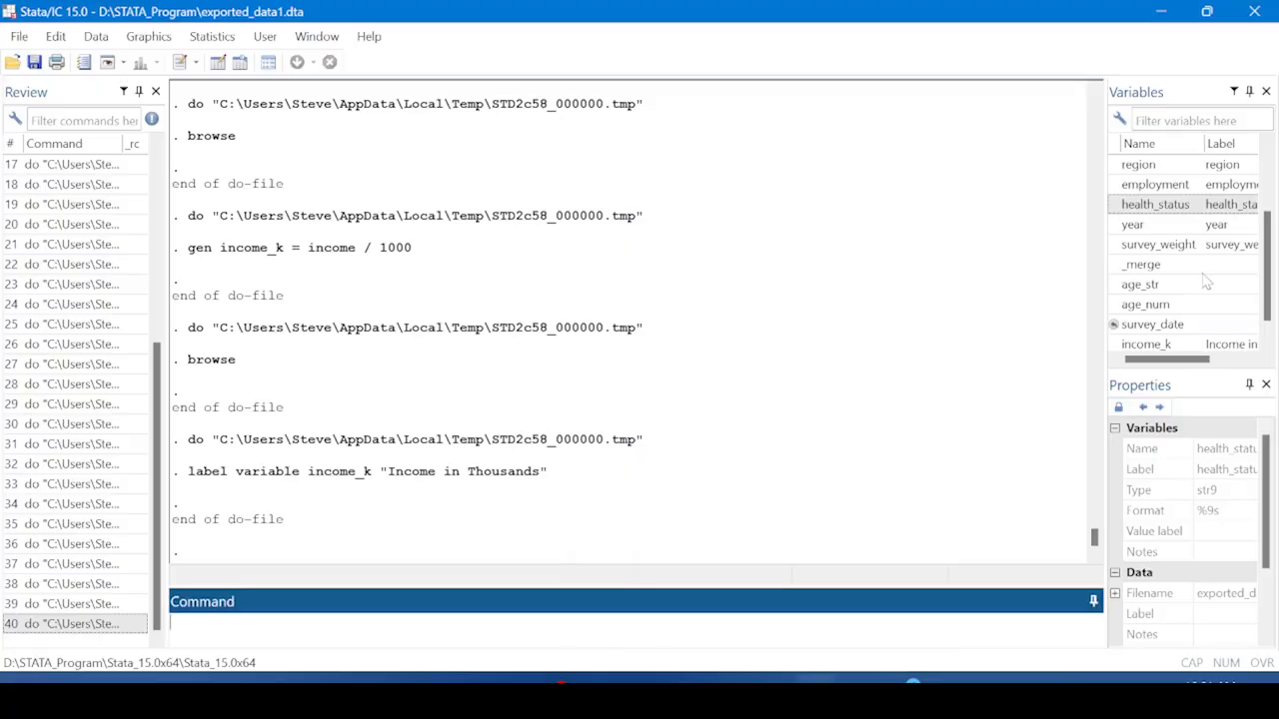
left_click_drag(1177, 360, 1217, 358)
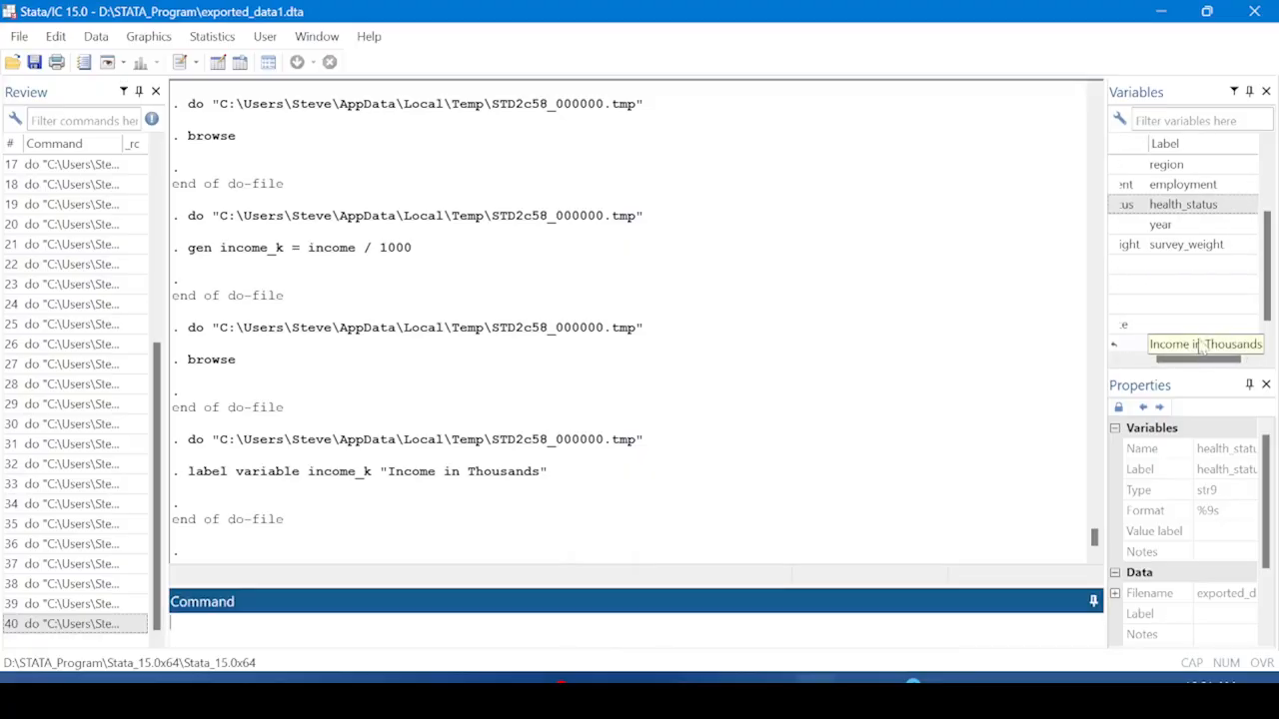
Run the line 117 recode in the do-file, grouping age into Young (0/30), Middle (31/50) and Older (51/100) as age_group
left_click(869, 610)
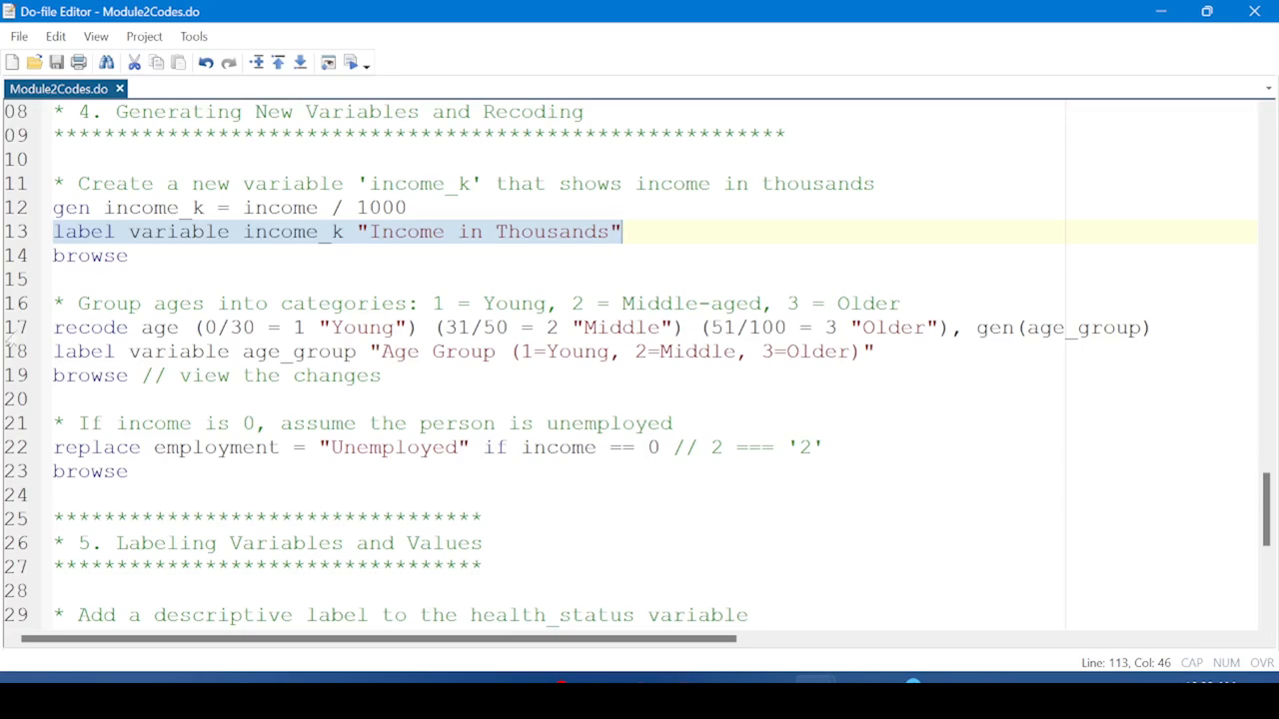
left_click(6, 330)
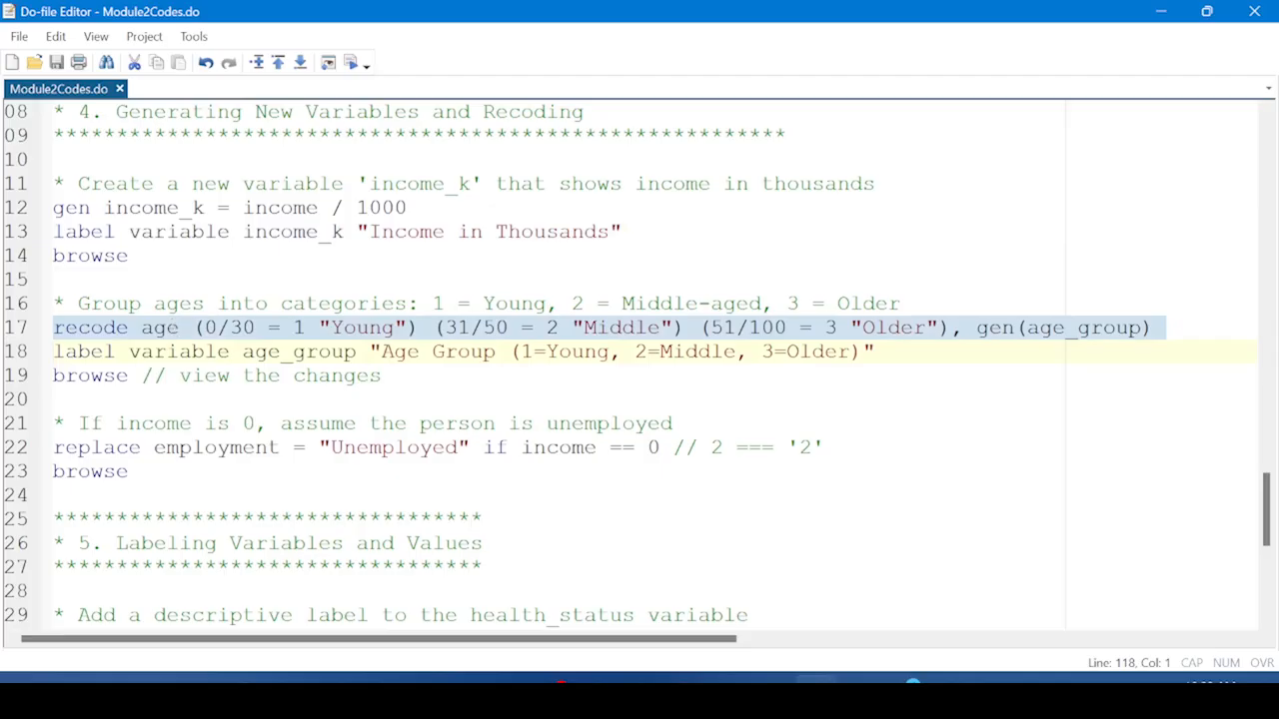
left_click(229, 329)
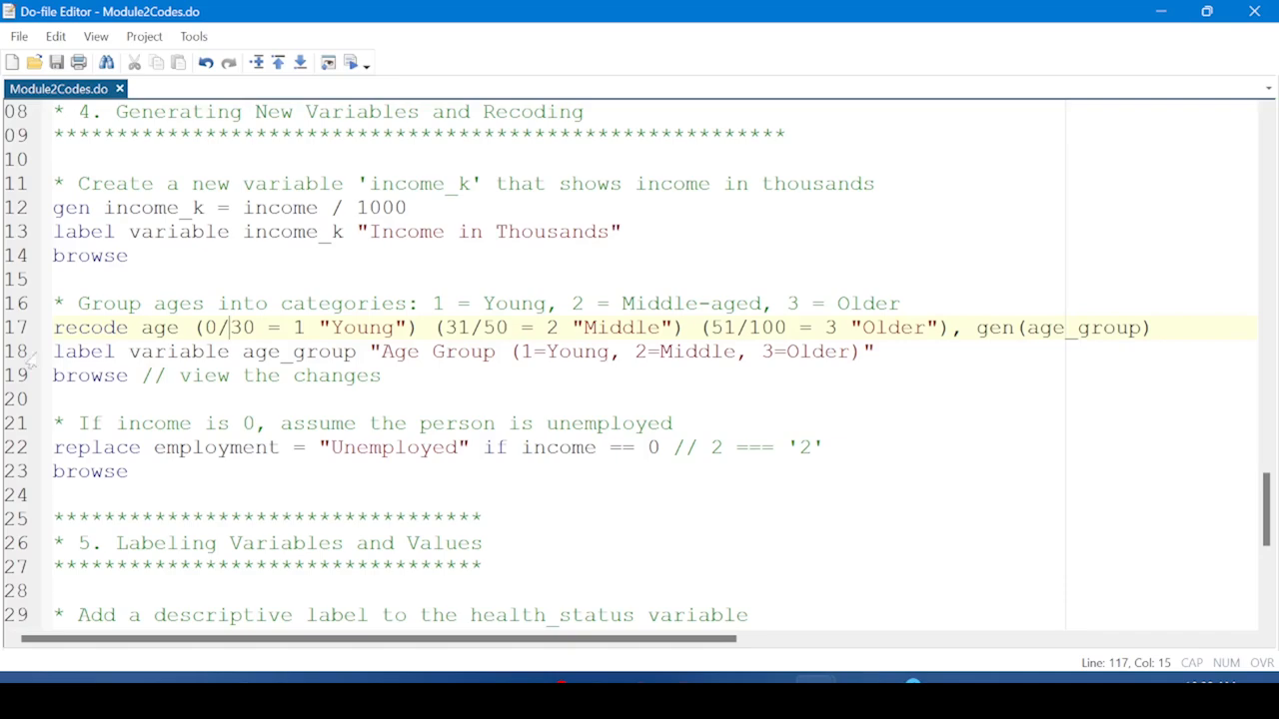
left_click(8, 330)
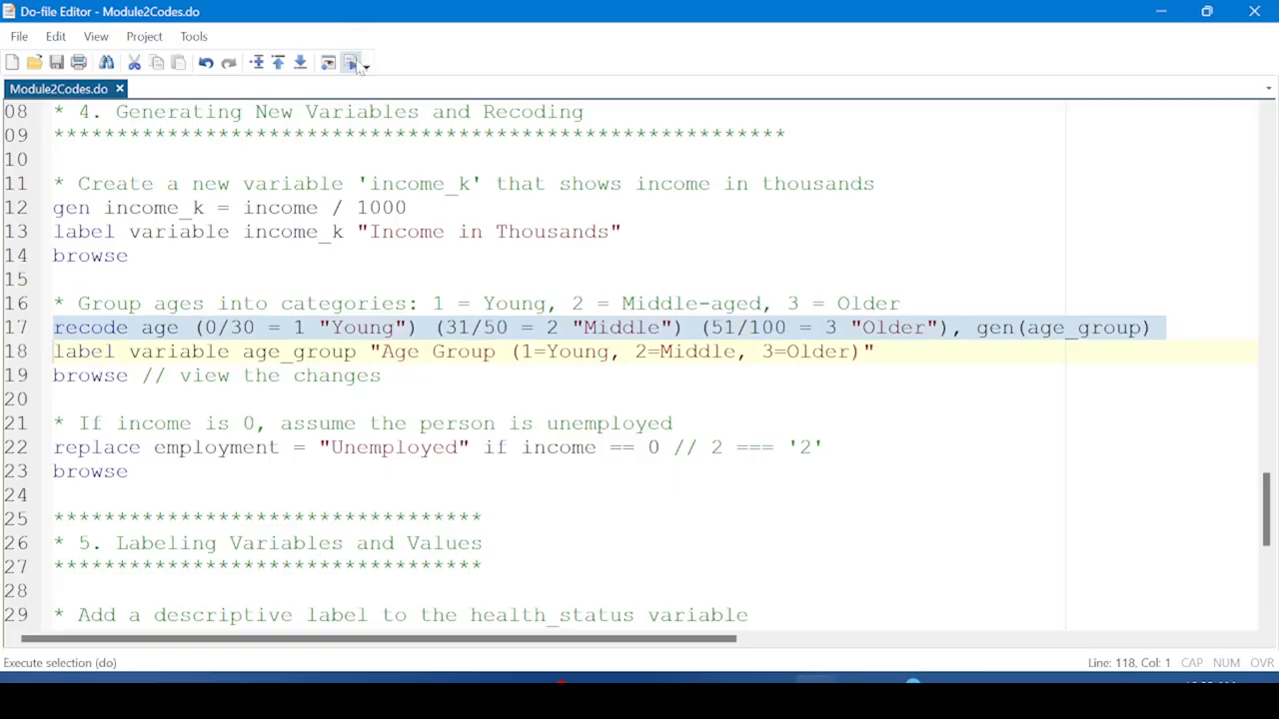
key("shift+Left")
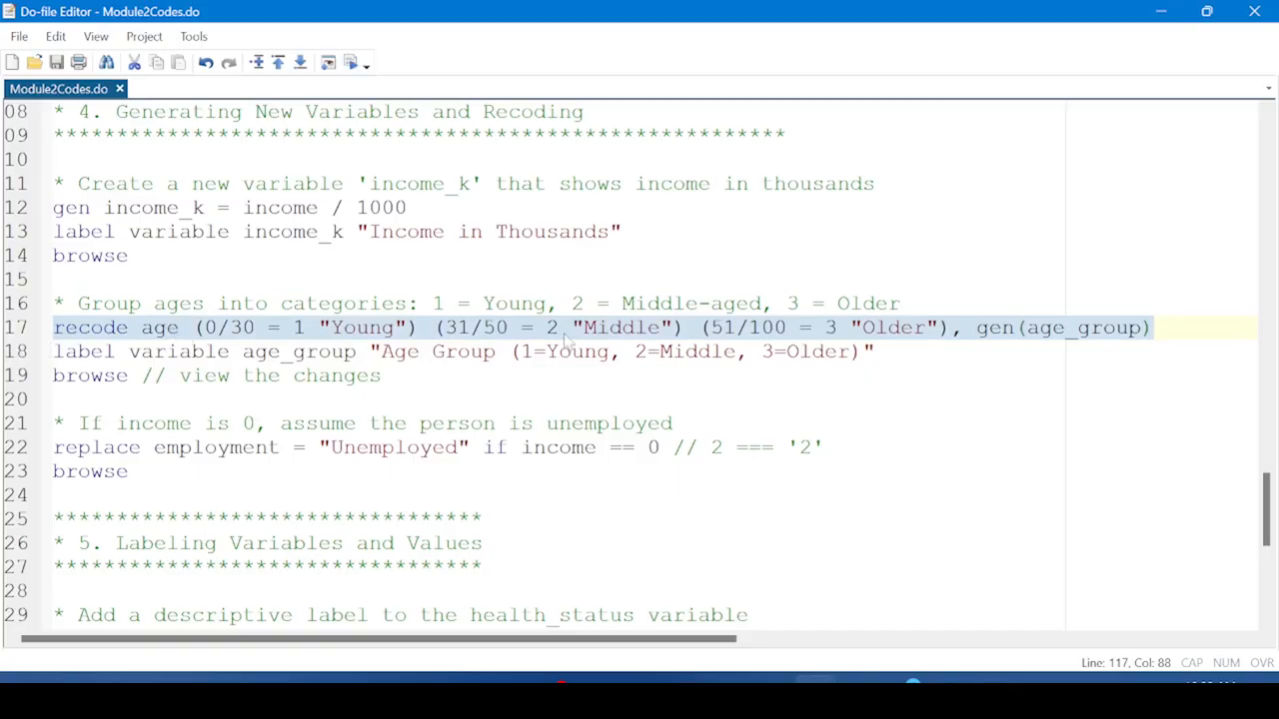
Run line 118 to label age_group "Age Group (1=Young, 2=Middle, 3=Older)" and the browse command on line 119
left_click(16, 355)
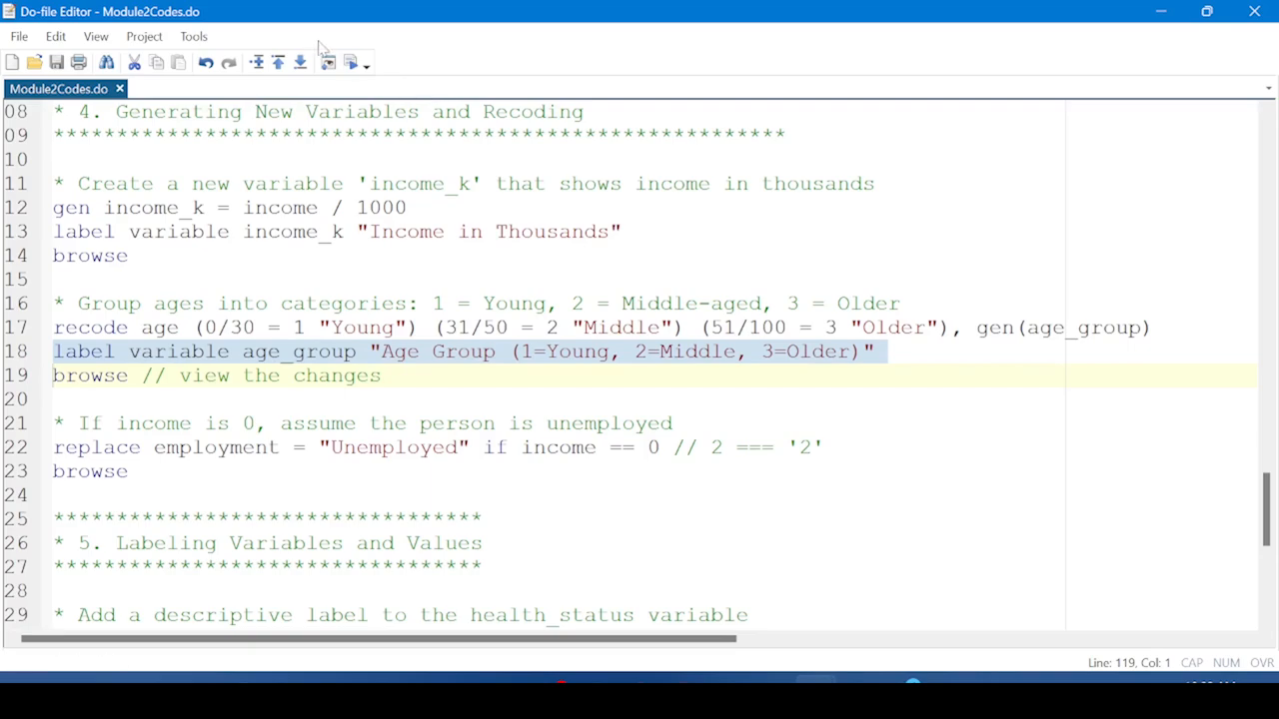
left_click(22, 376)
left_click(352, 64)
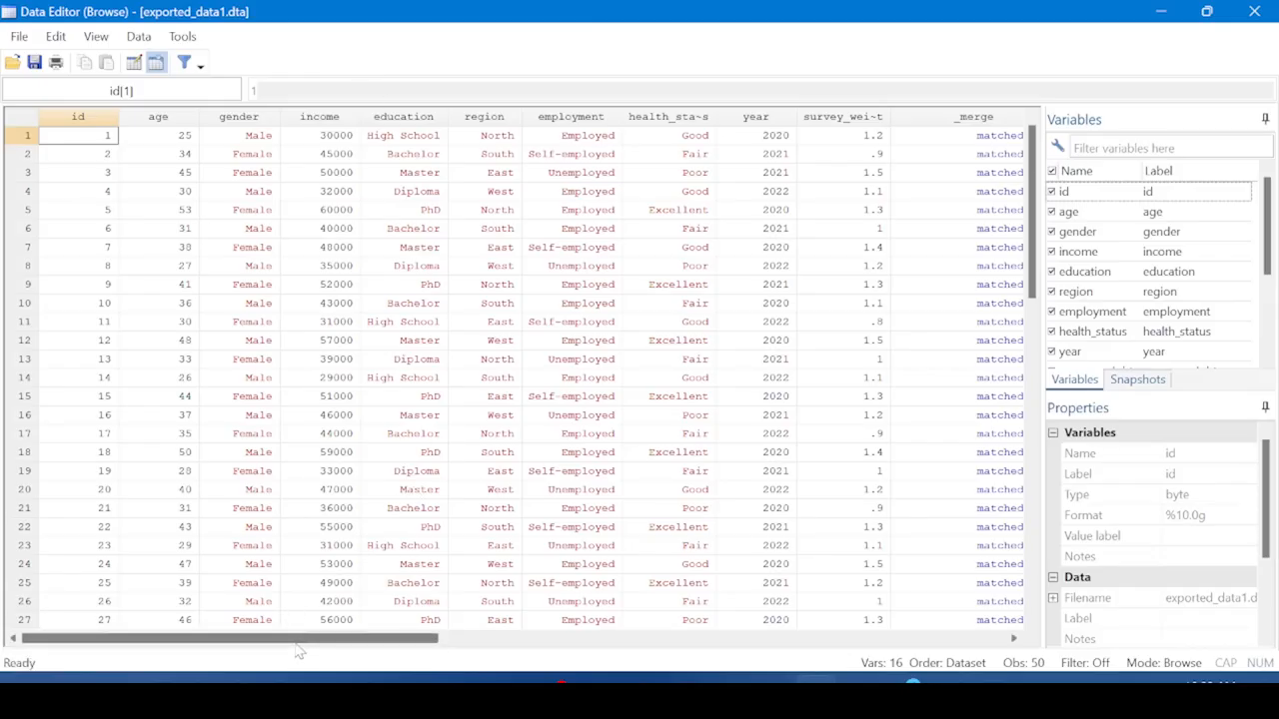
Compare the age_group column with age_num for observations 1, 2 and 5, and close the Data Editor
left_click_drag(301, 640, 612, 605)
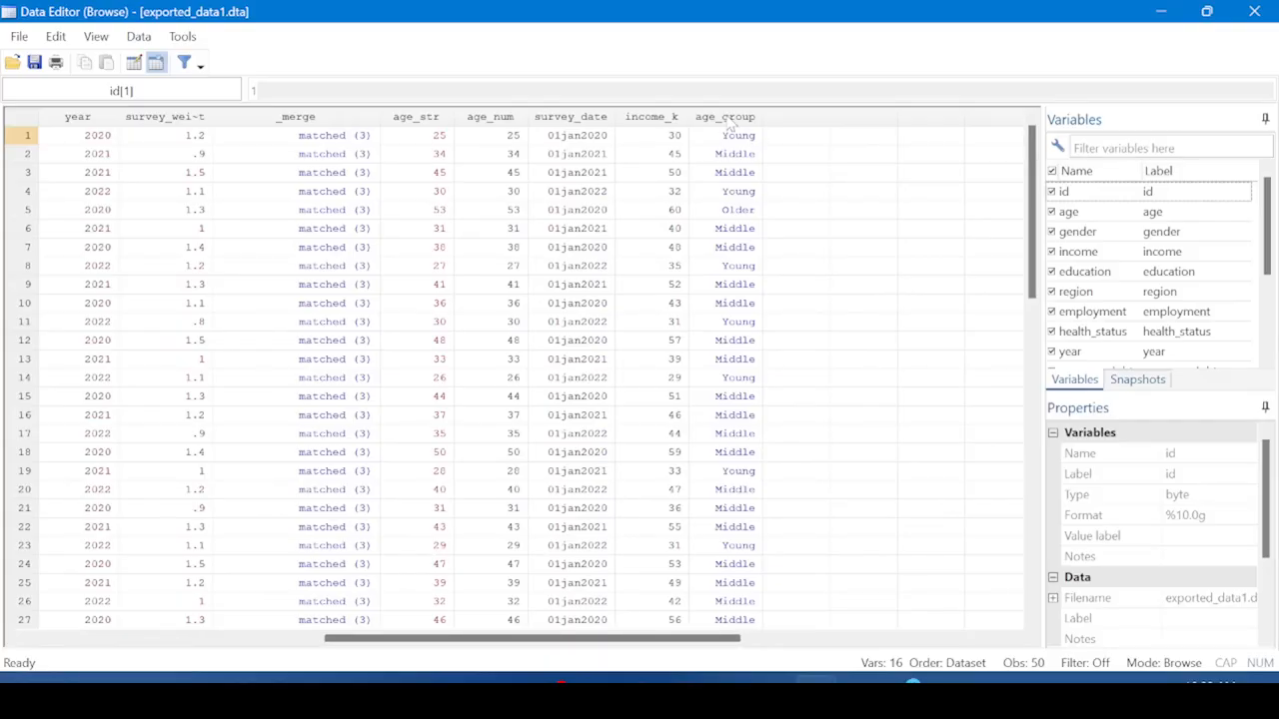
left_click(732, 120)
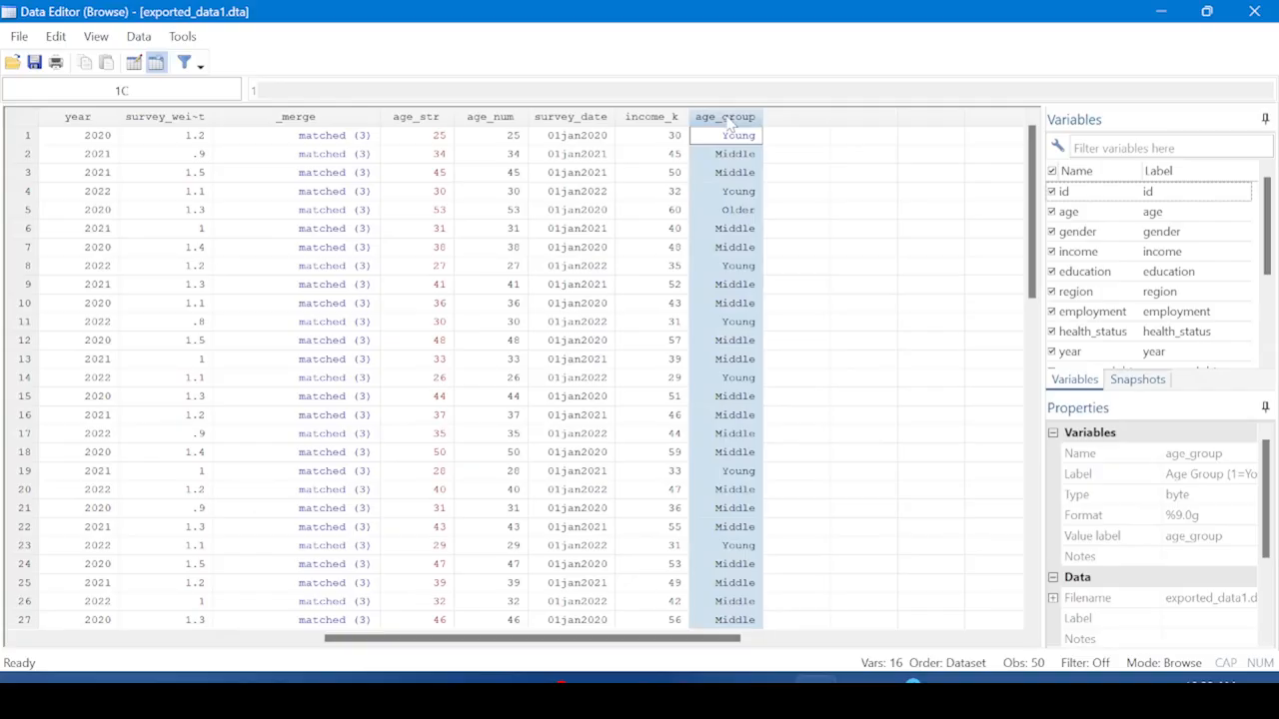
left_click(728, 142)
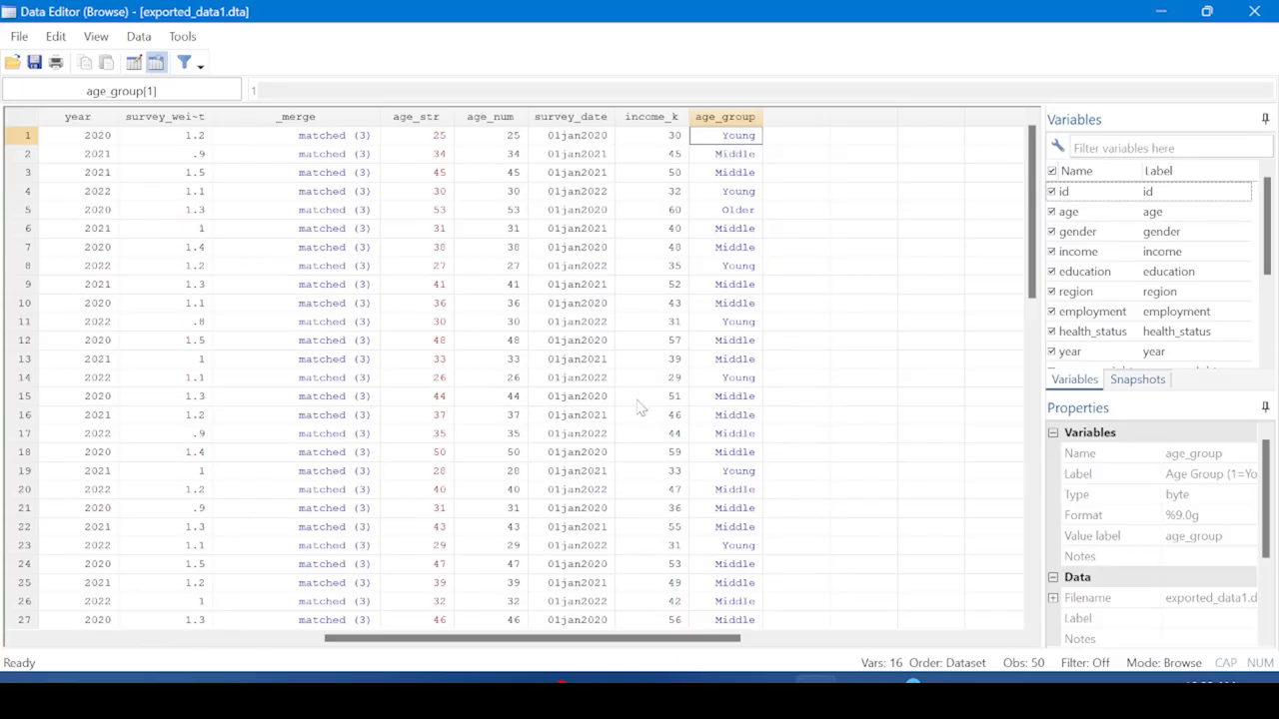
left_click(512, 138)
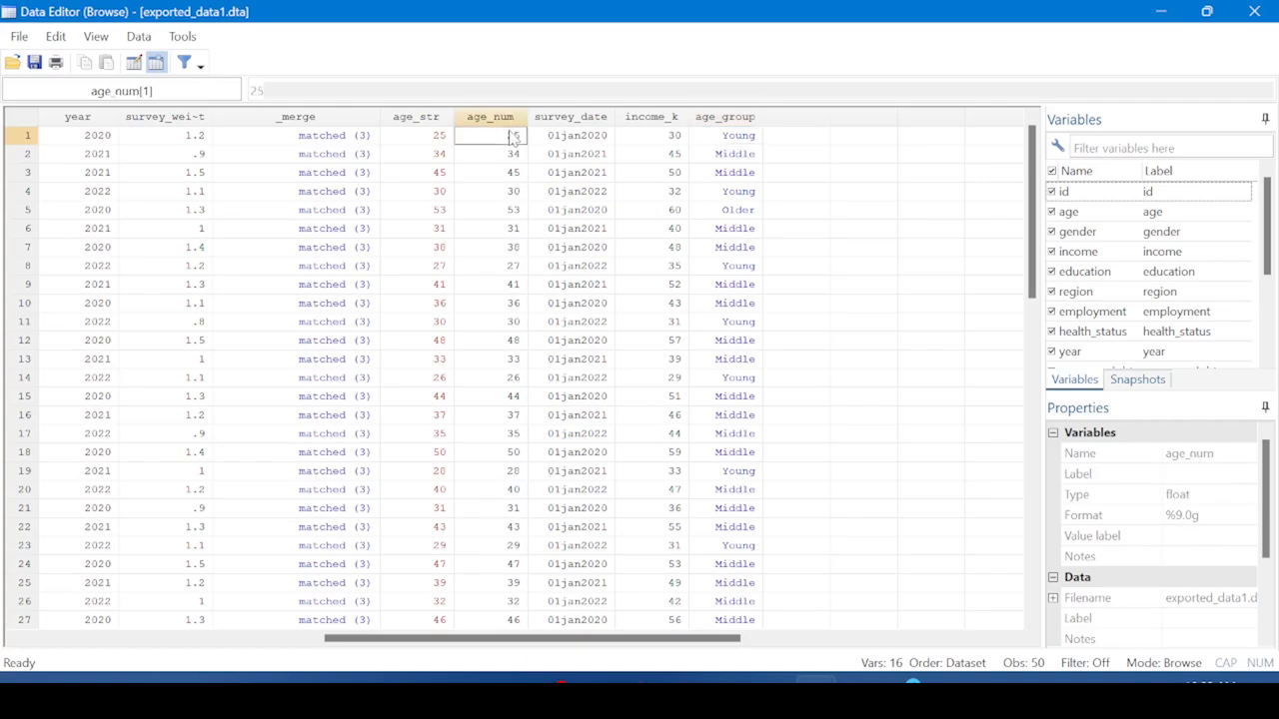
left_click(750, 141)
left_click(496, 158)
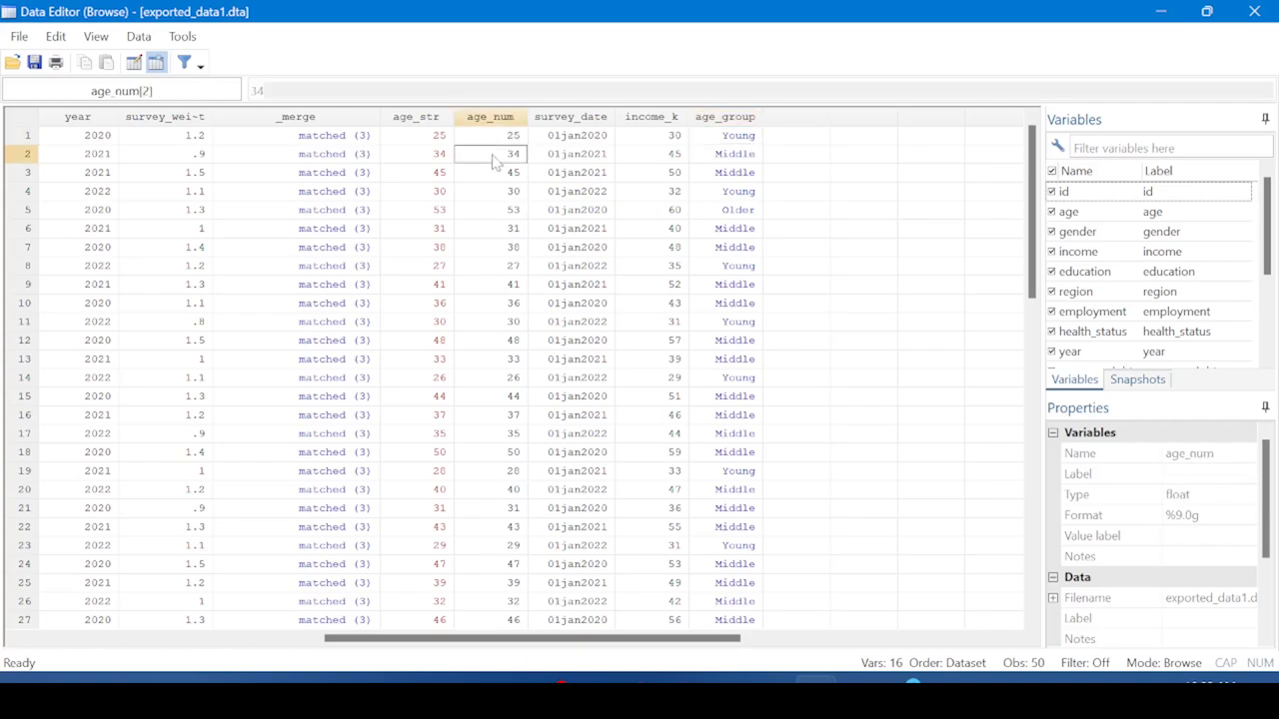
left_click(27, 158)
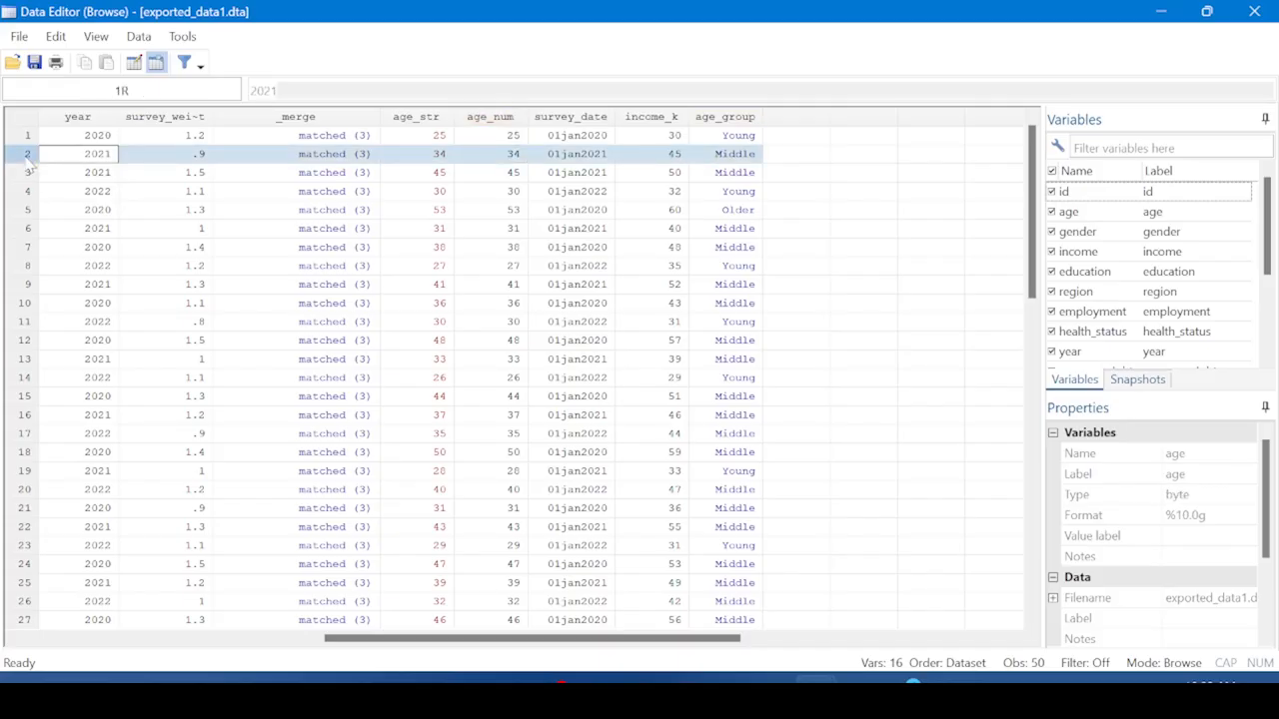
left_click(27, 216)
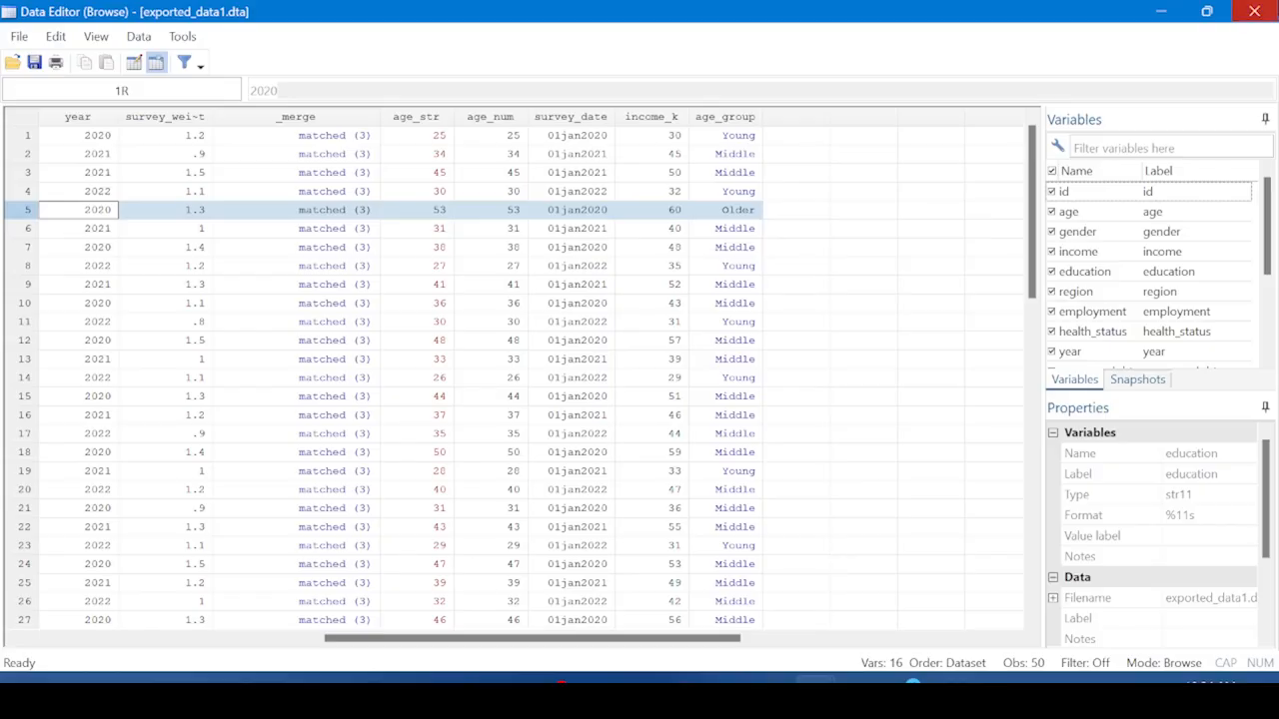
left_click(1254, 11)
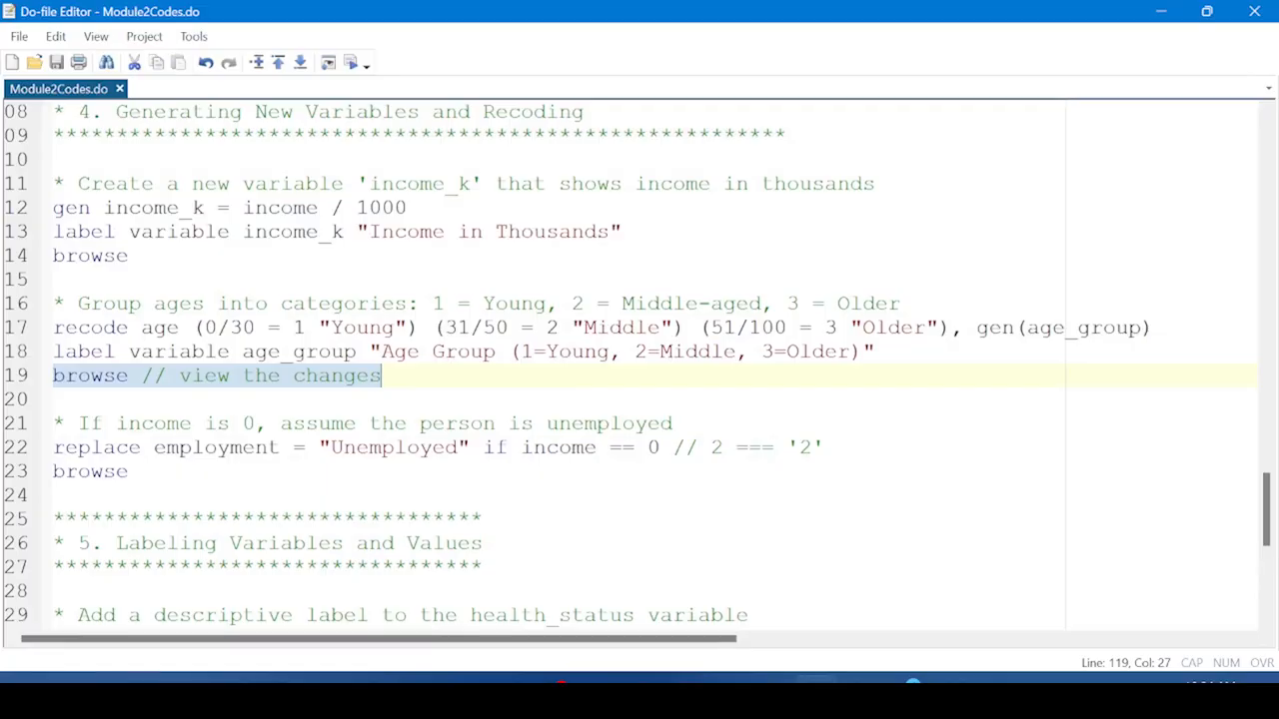
Run the line 122 command replacing employment with "Unemployed" where income is 0, and check its output in the Results window
left_click(6, 461)
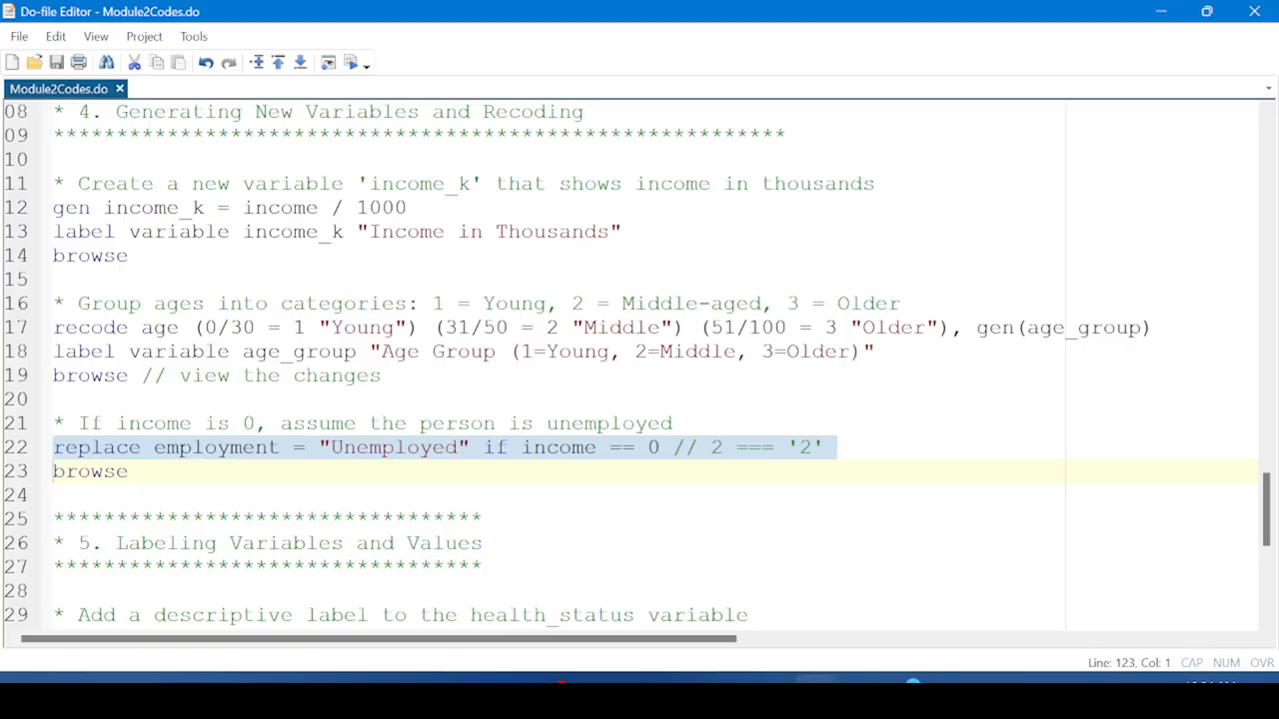
left_click(351, 62)
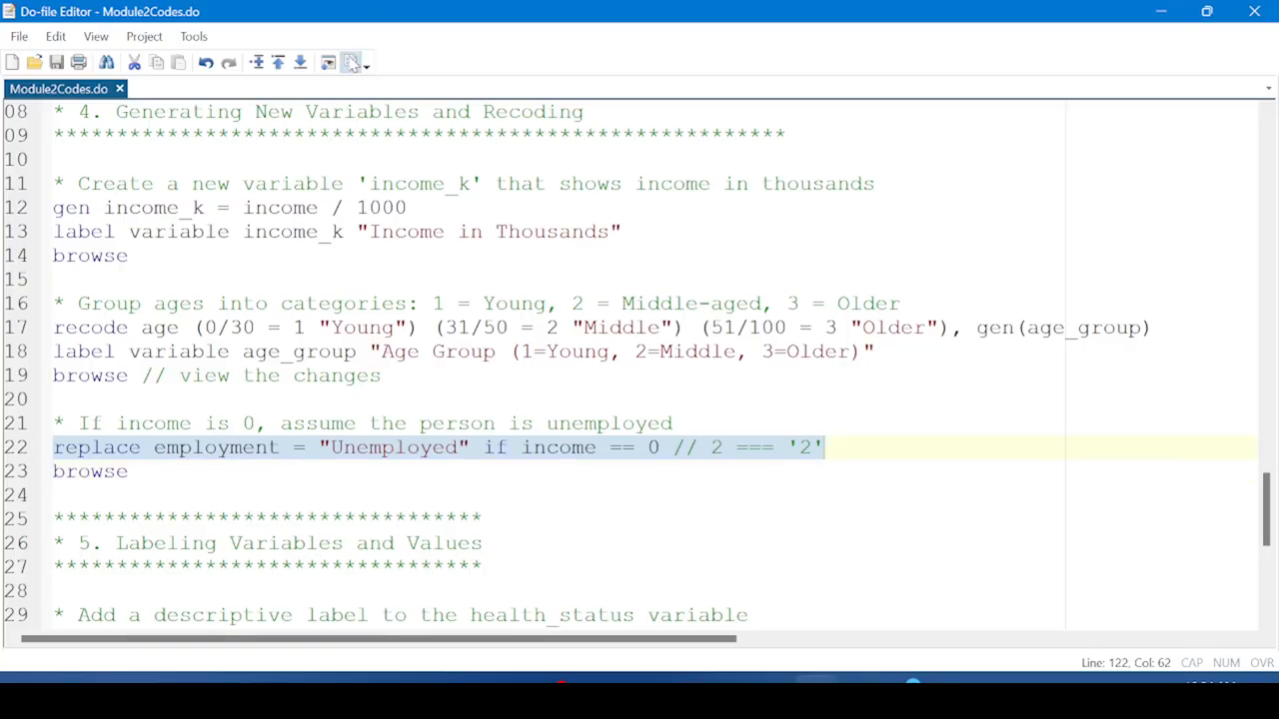
left_click(1209, 12)
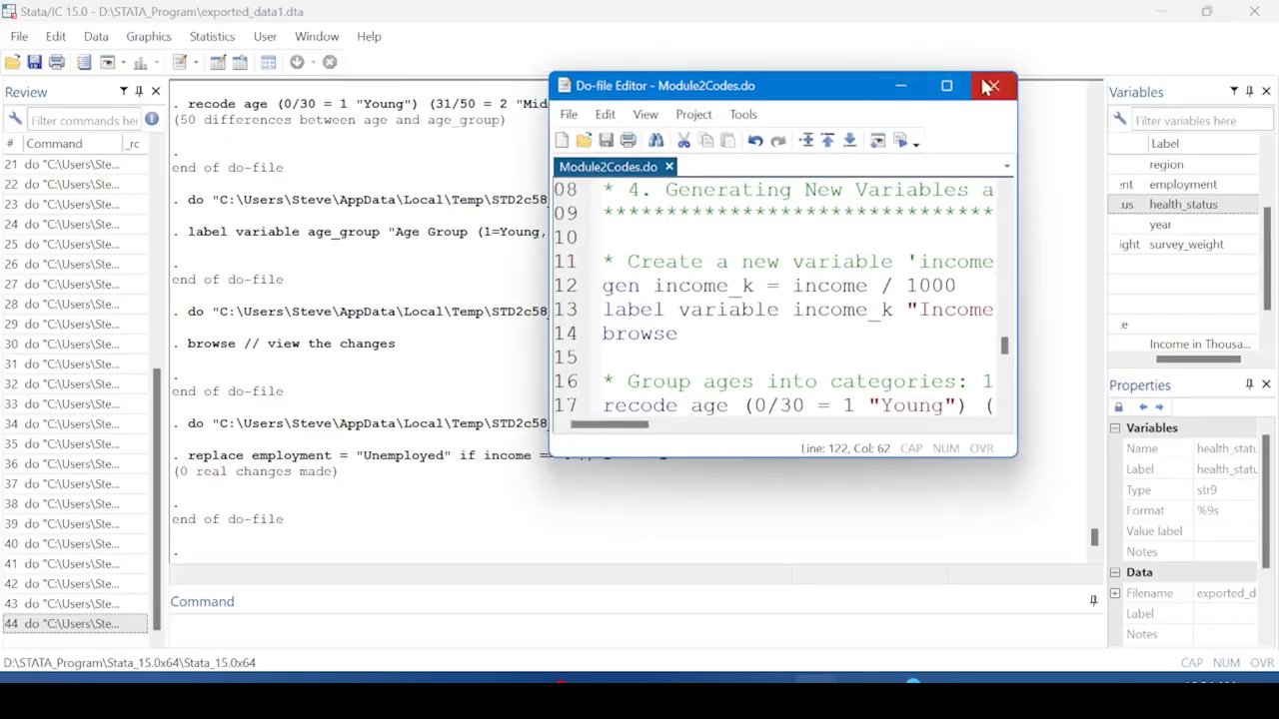
left_click(947, 86)
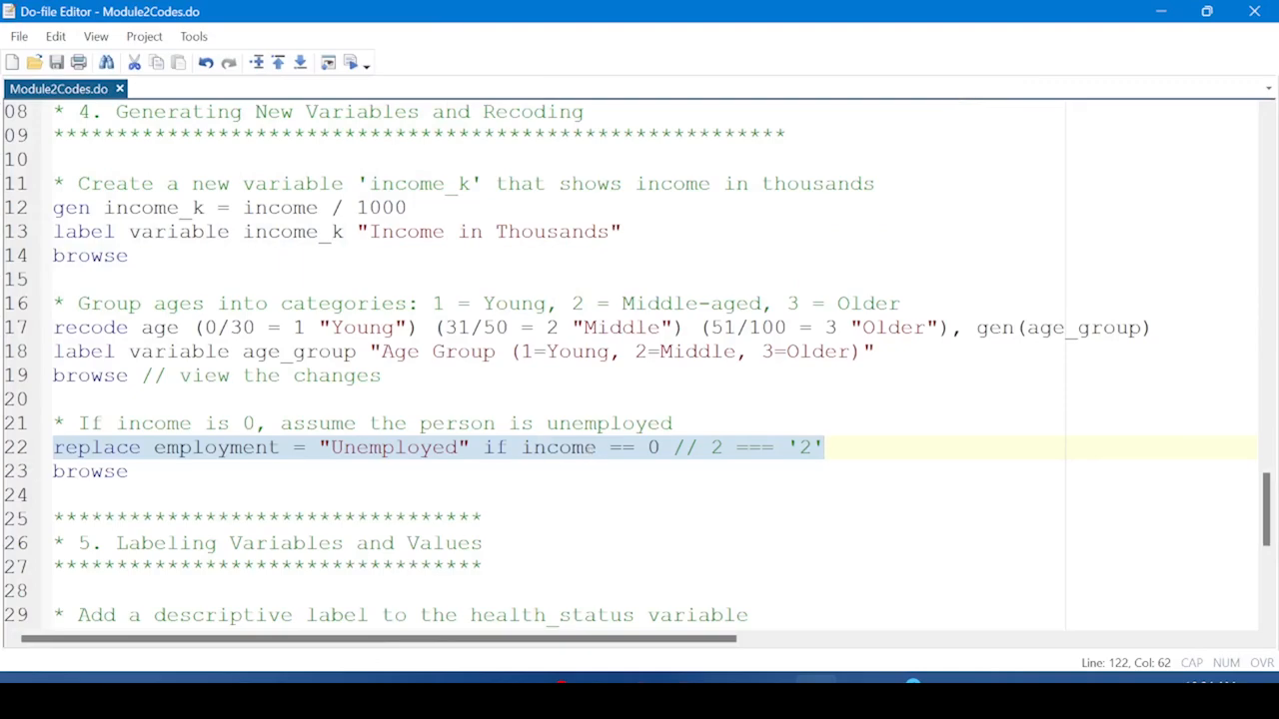
Insert an edit command on a new line above the replace employment command and run it
key("Up")
key("Return")
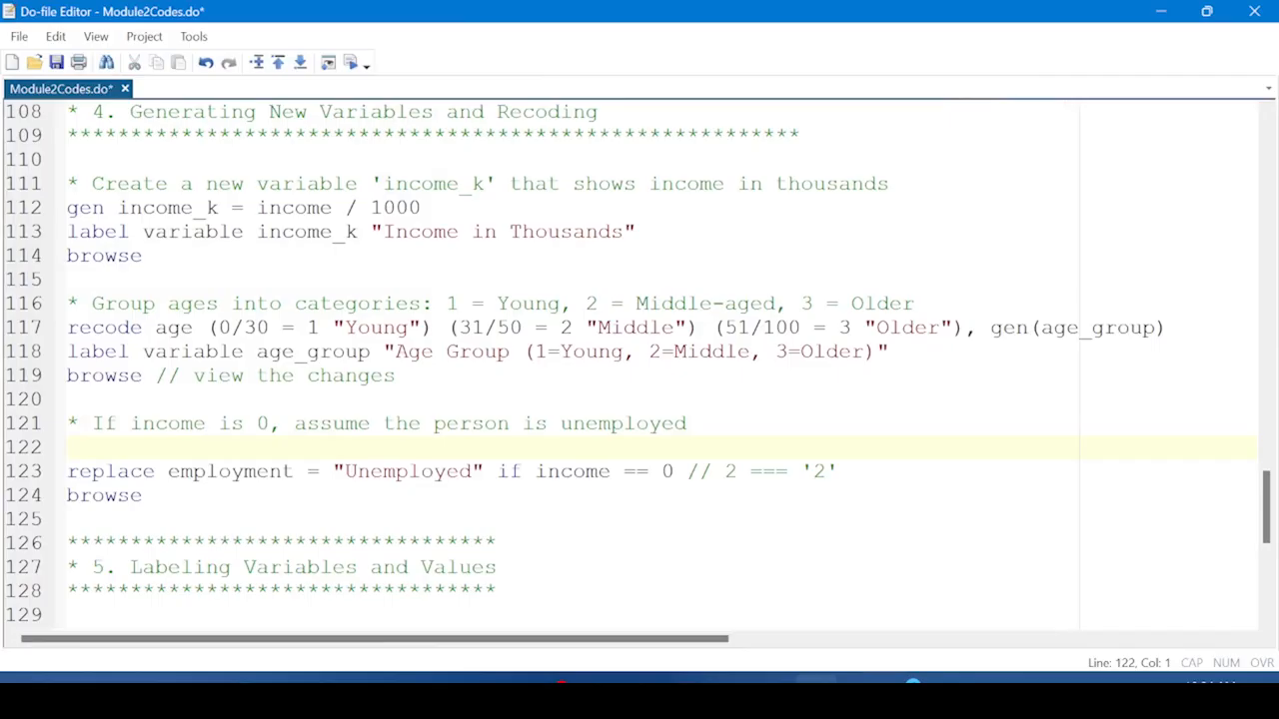
type("edit")
left_click(14, 450)
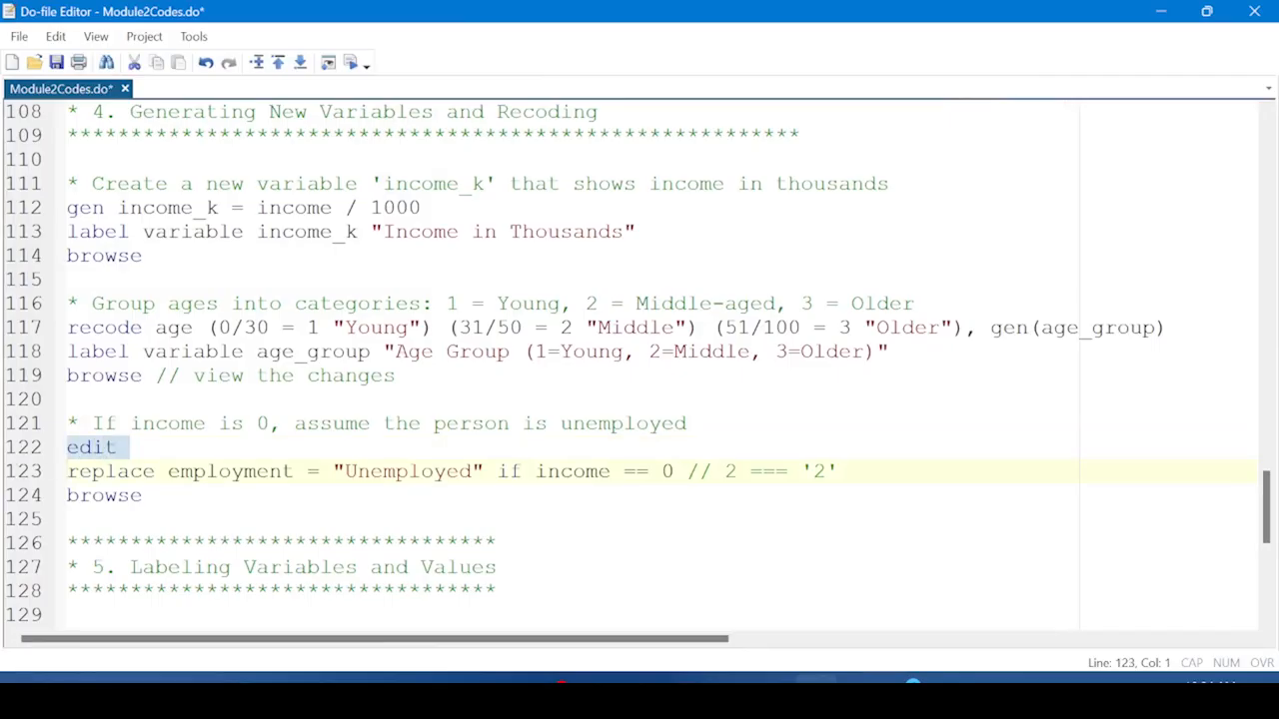
left_click(350, 62)
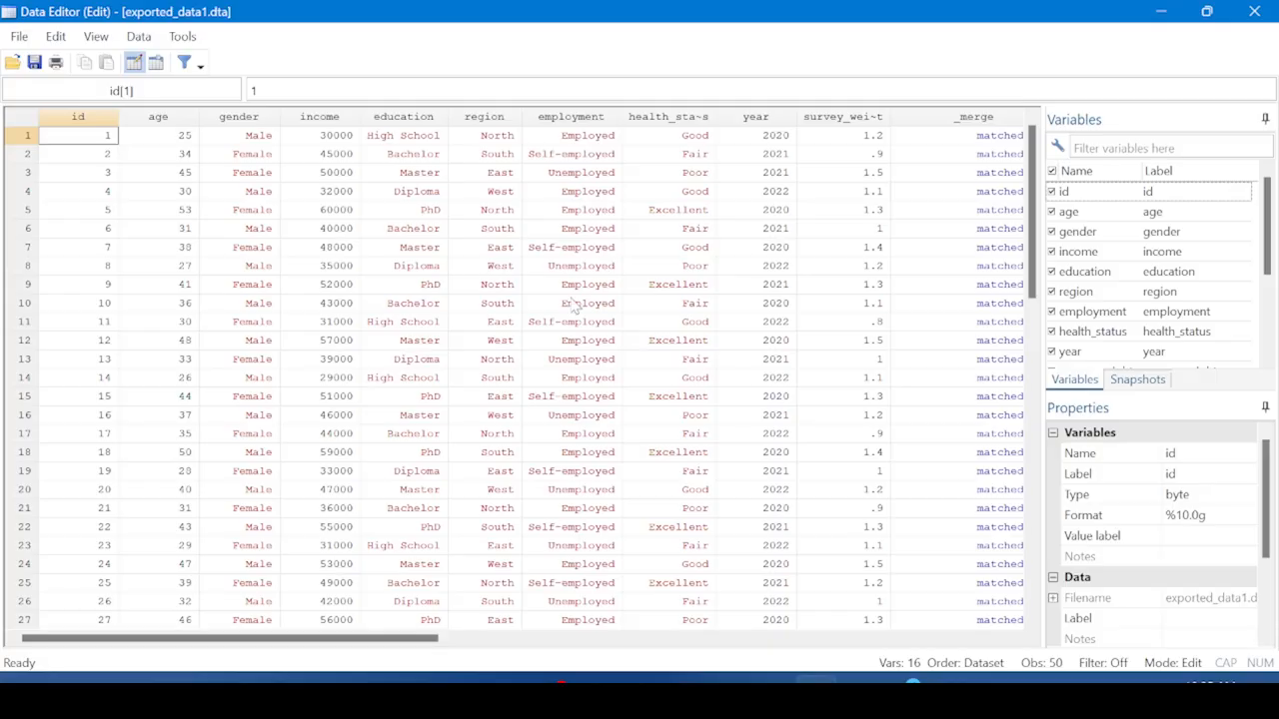
Set the income of observation 10 to 0, apply the change, and close the Data Editor
left_click(333, 306)
key("BackSpace")
key("BackSpace")
key("BackSpace")
key("BackSpace")
key("BackSpace")
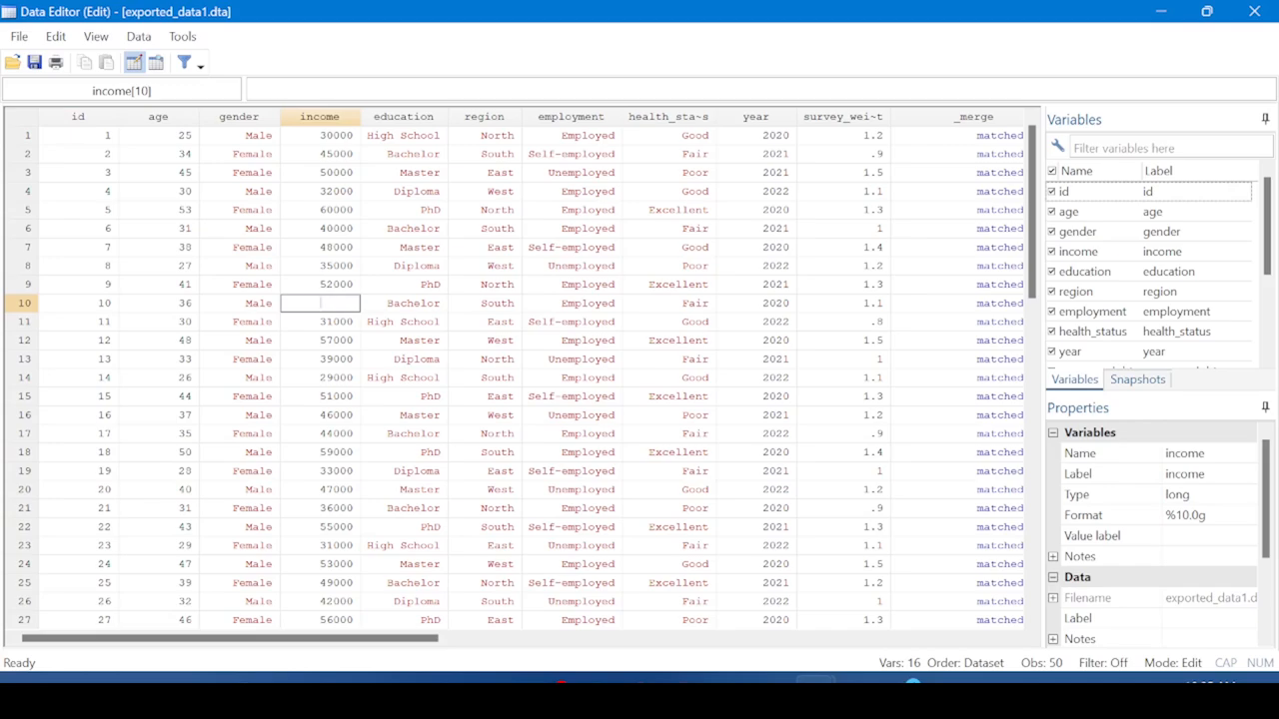
type("0")
left_click(347, 286)
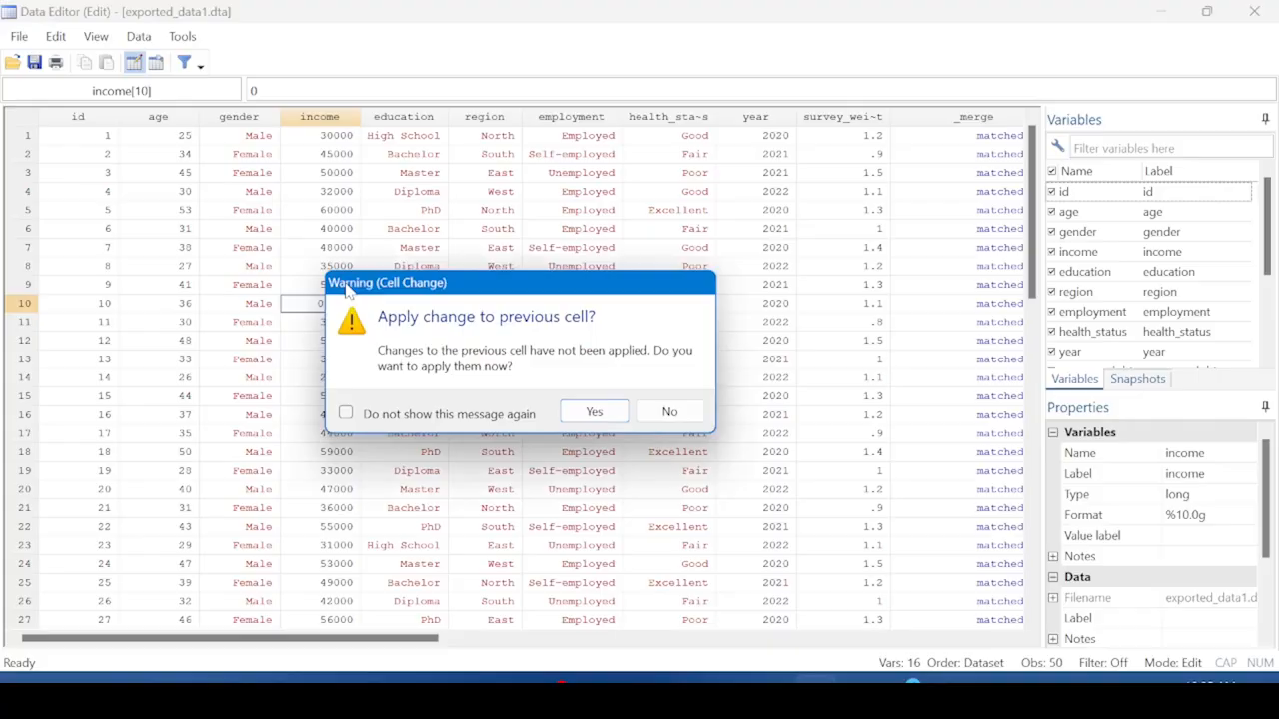
left_click(598, 414)
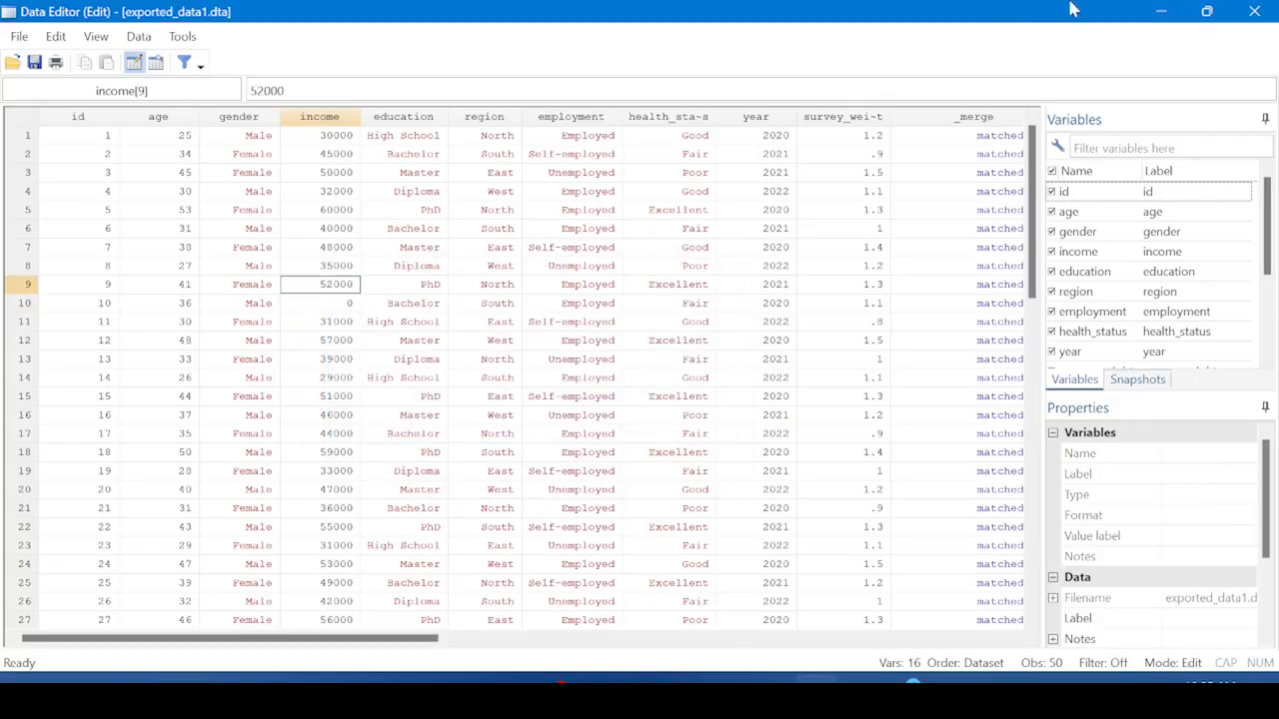
left_click(1256, 14)
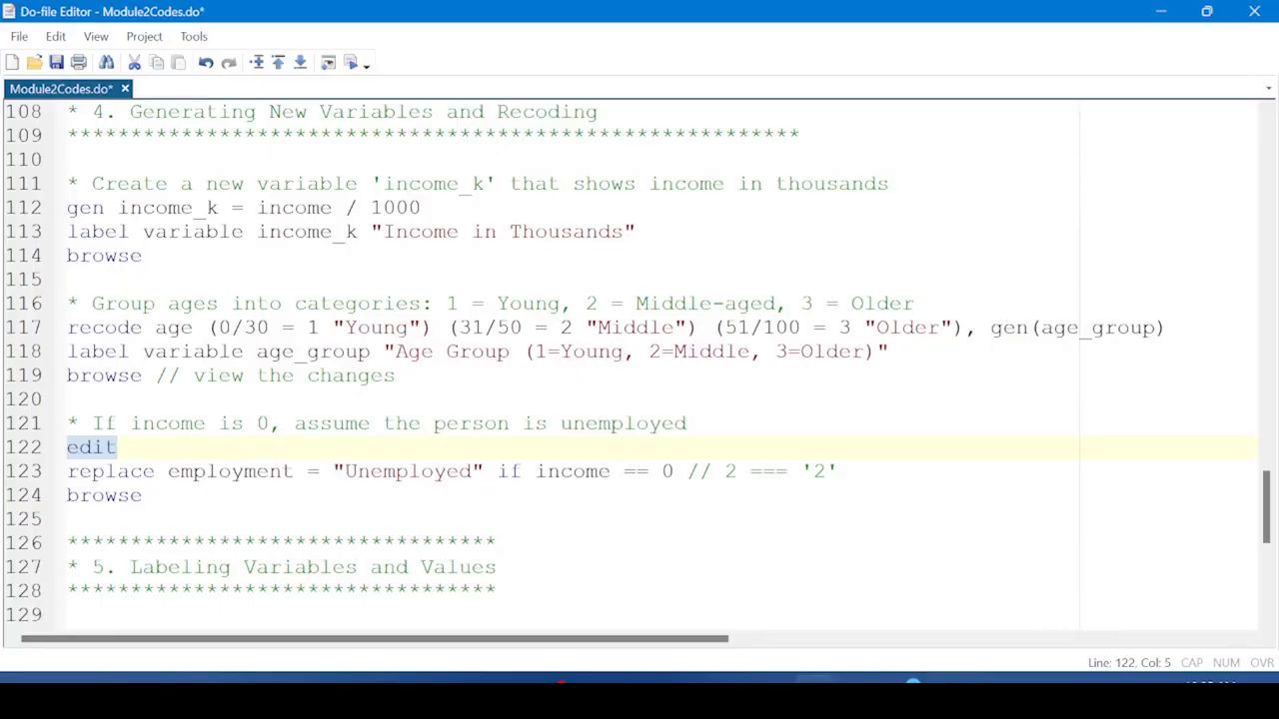
Rerun the replace employment command on line 123 with the Results window in view behind a smaller do-file window
left_click(22, 473)
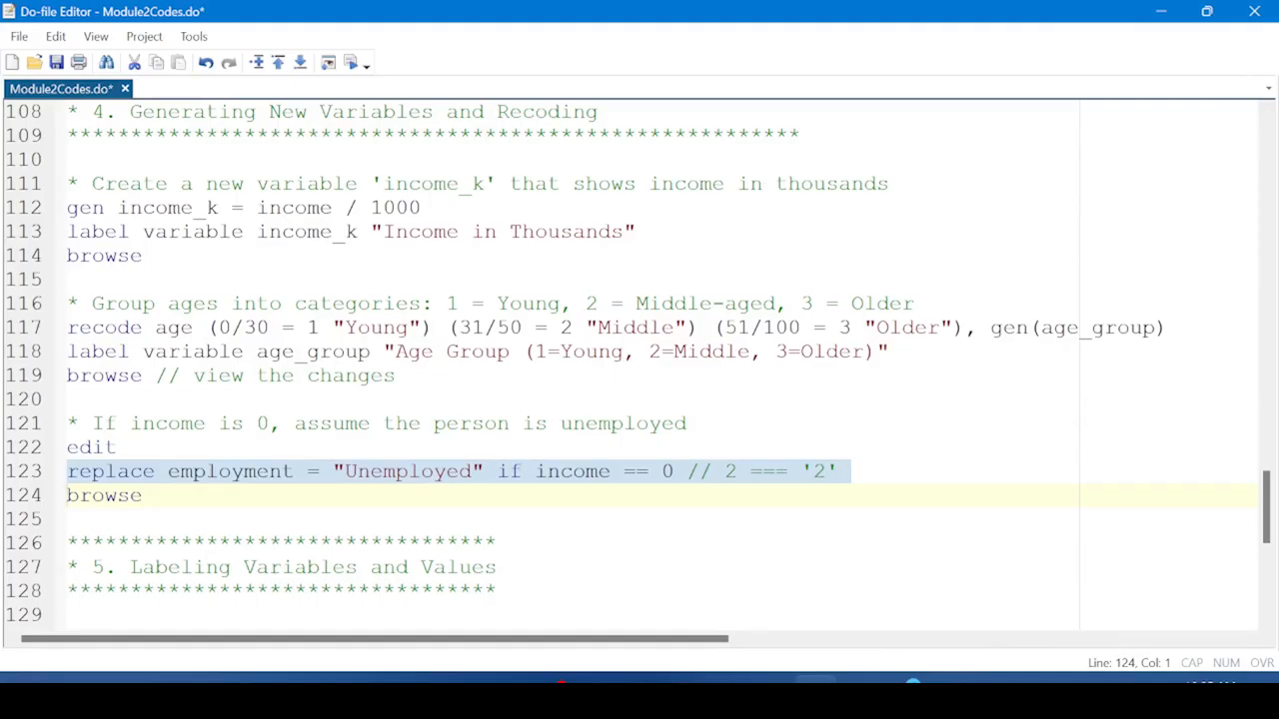
left_click(1206, 11)
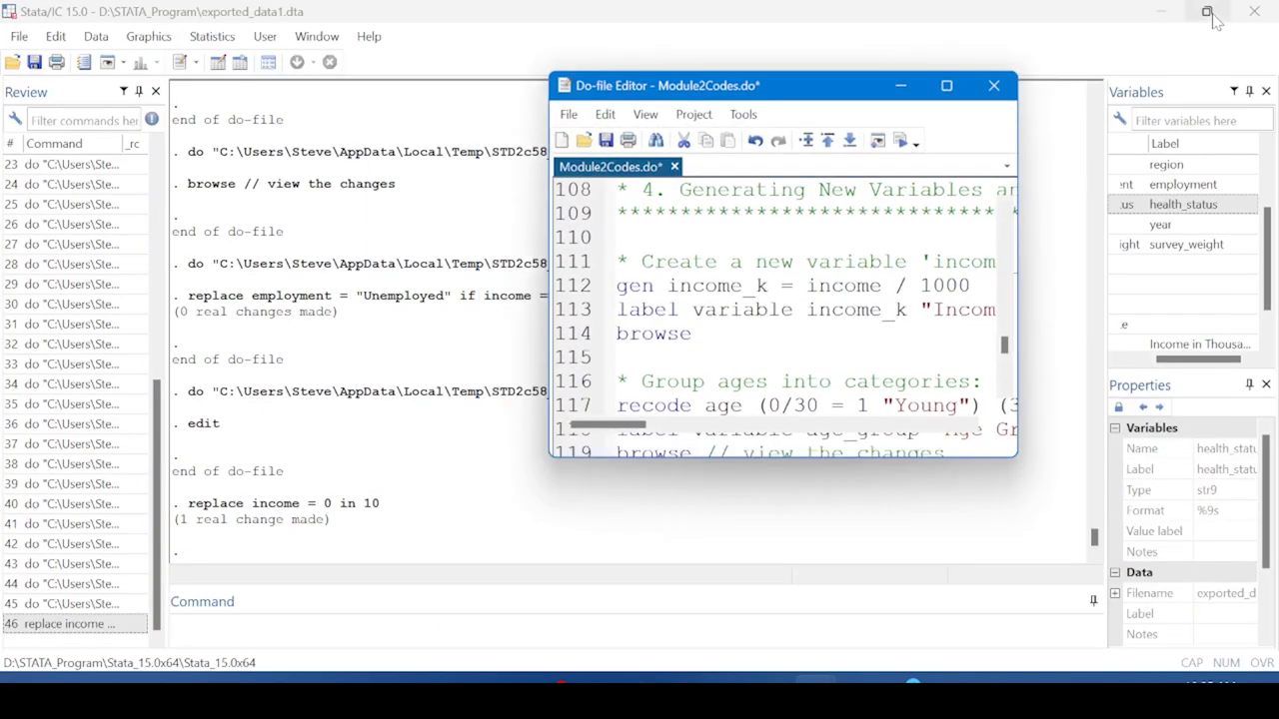
left_click(901, 140)
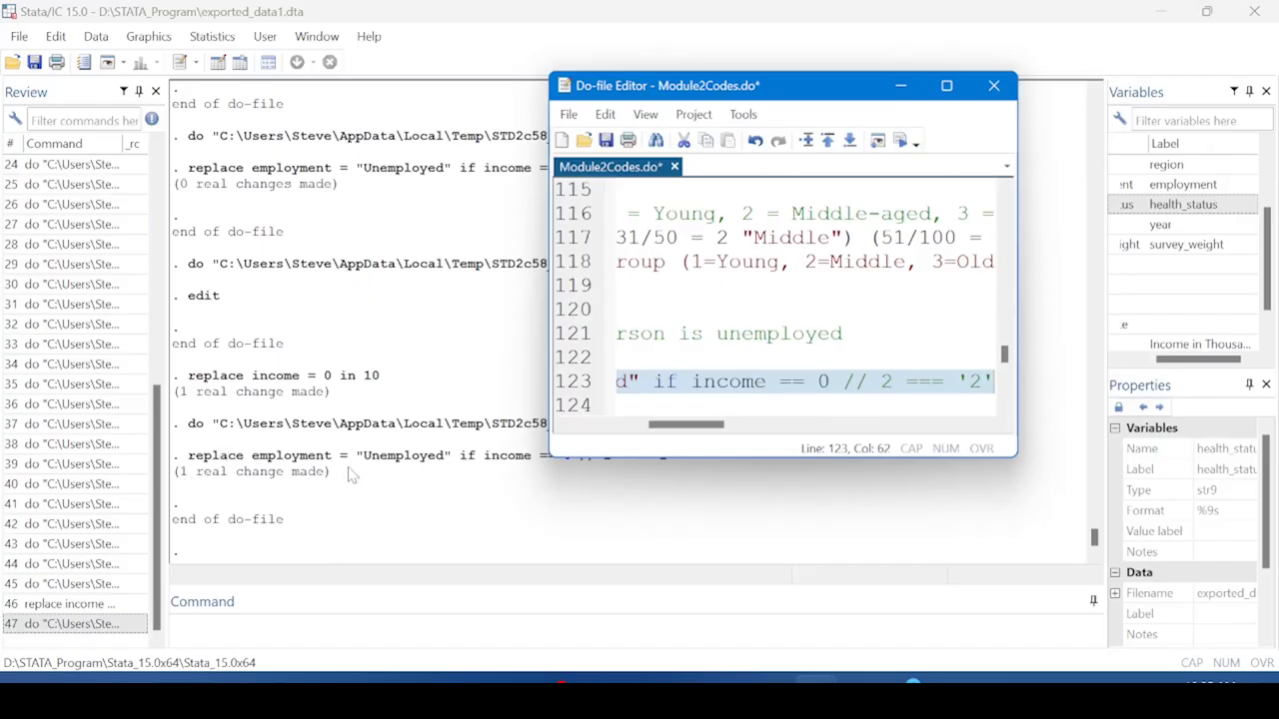
Run the browse command on line 124 of the maximized do-file, check observation 10's income and employment, and close the Data Editor
left_click(946, 88)
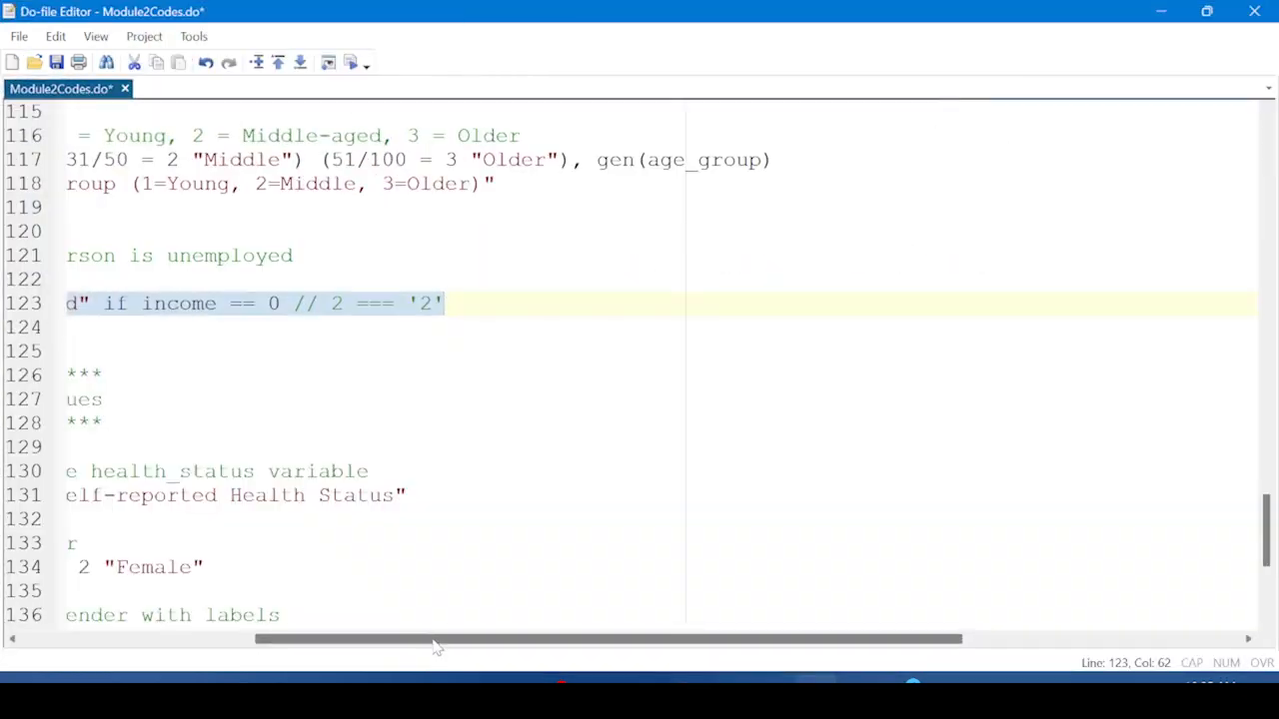
left_click_drag(435, 641, 218, 622)
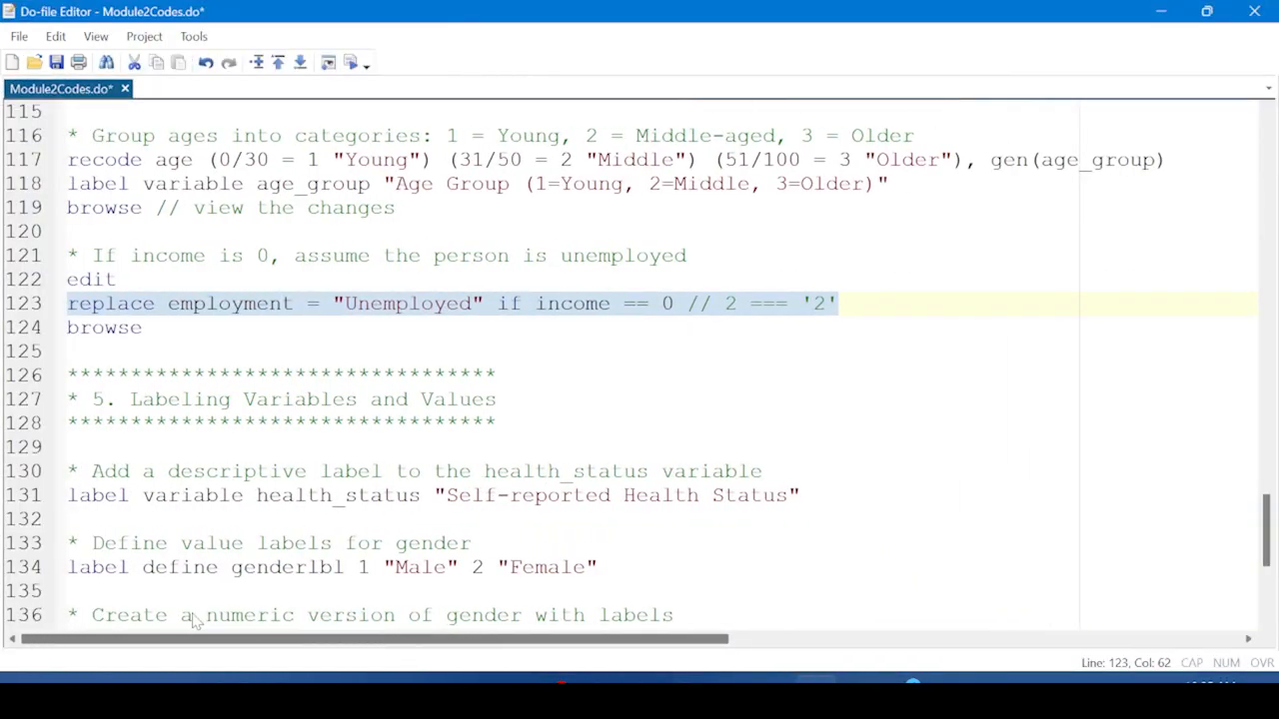
left_click(15, 329)
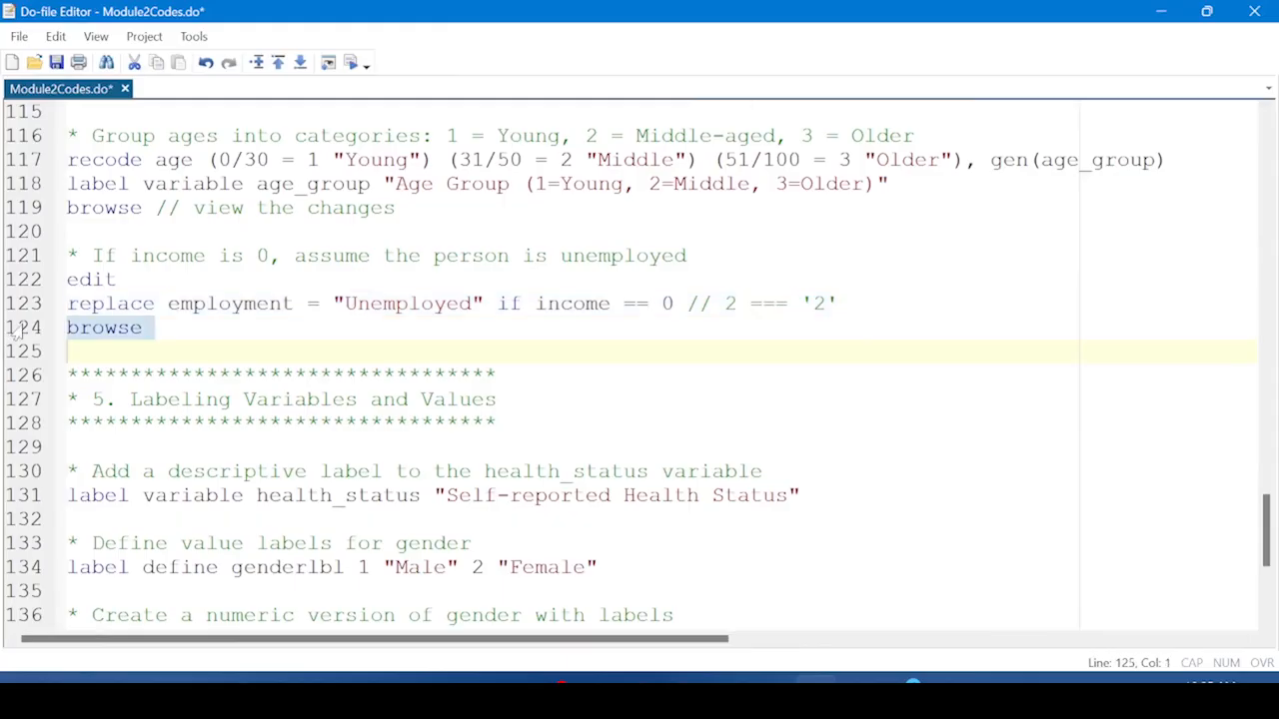
left_click(353, 66)
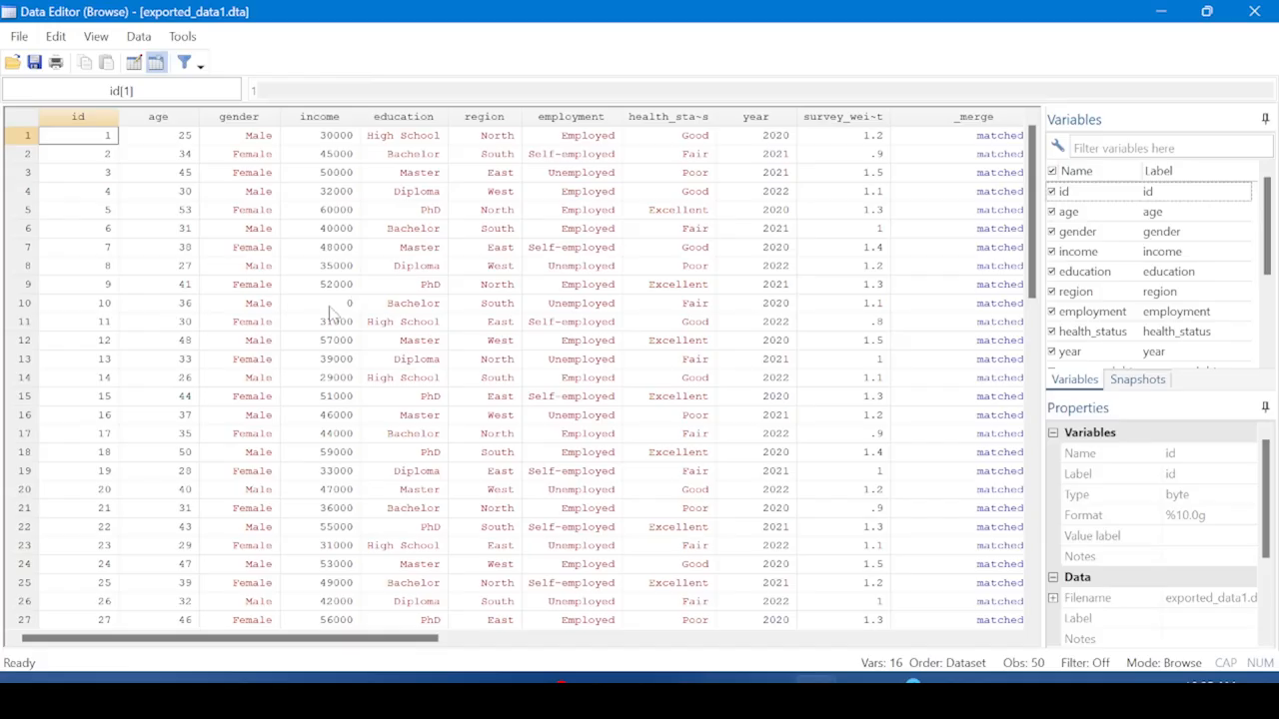
left_click(331, 307)
left_click(24, 306)
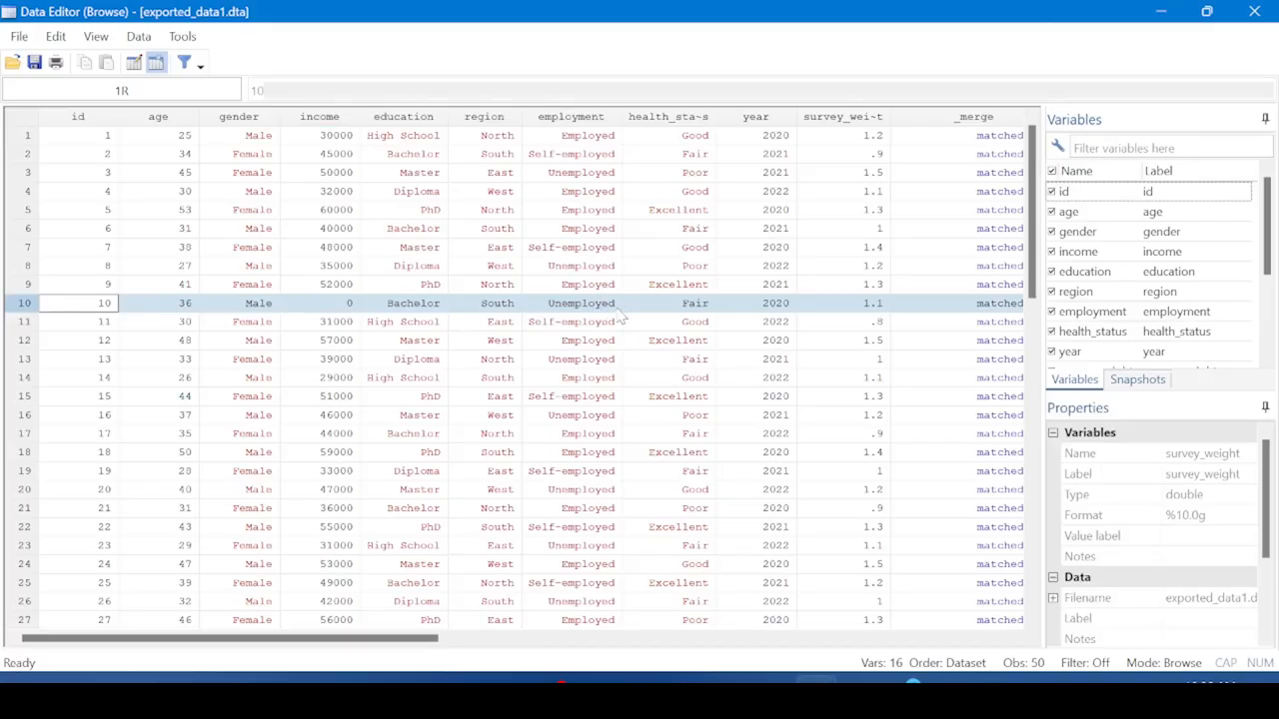
left_click(1258, 13)
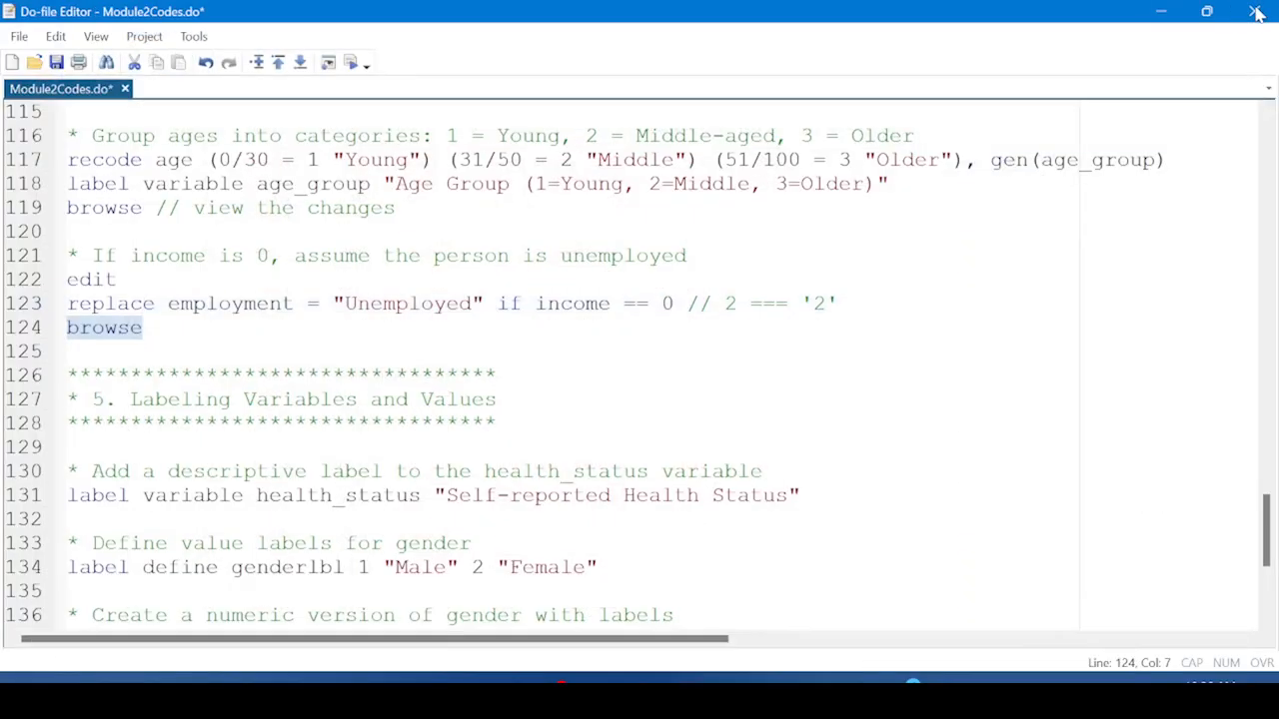
Examine the health_status labeling command on line 131 and the variable's current label in the main window's Variables list
left_click(314, 449)
scroll(439, 180, "down", 2)
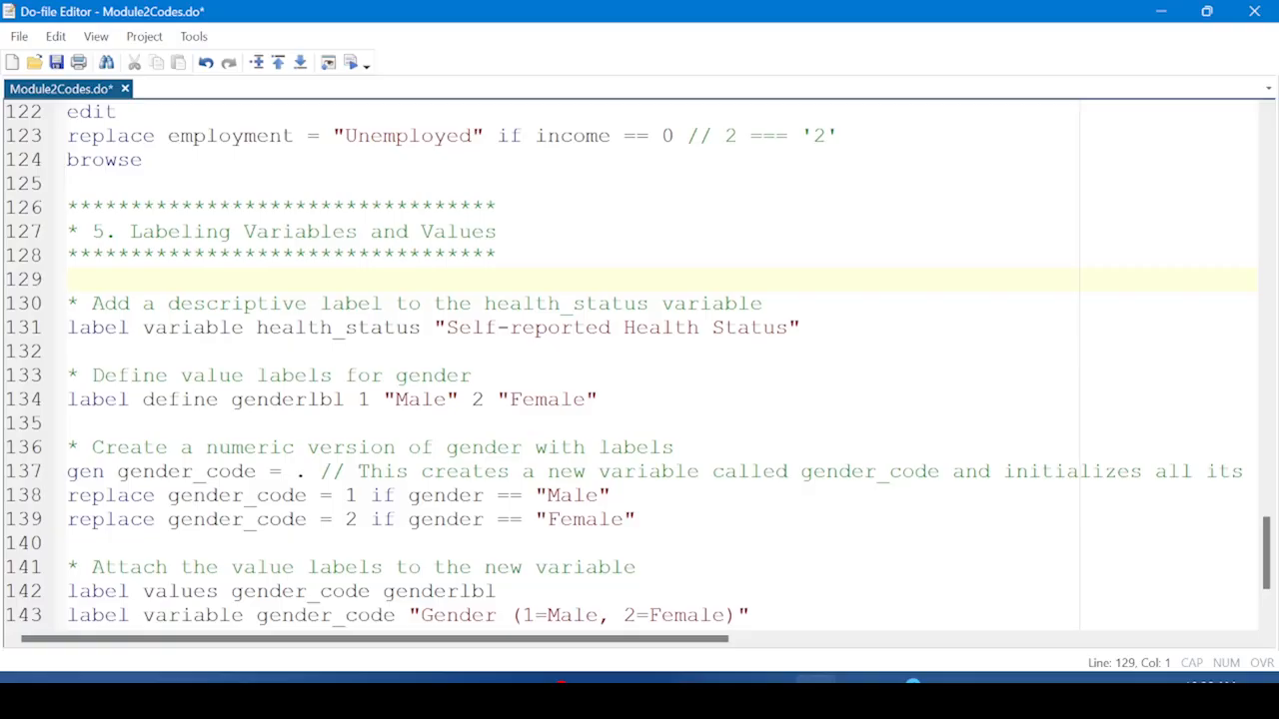
double_click(295, 328)
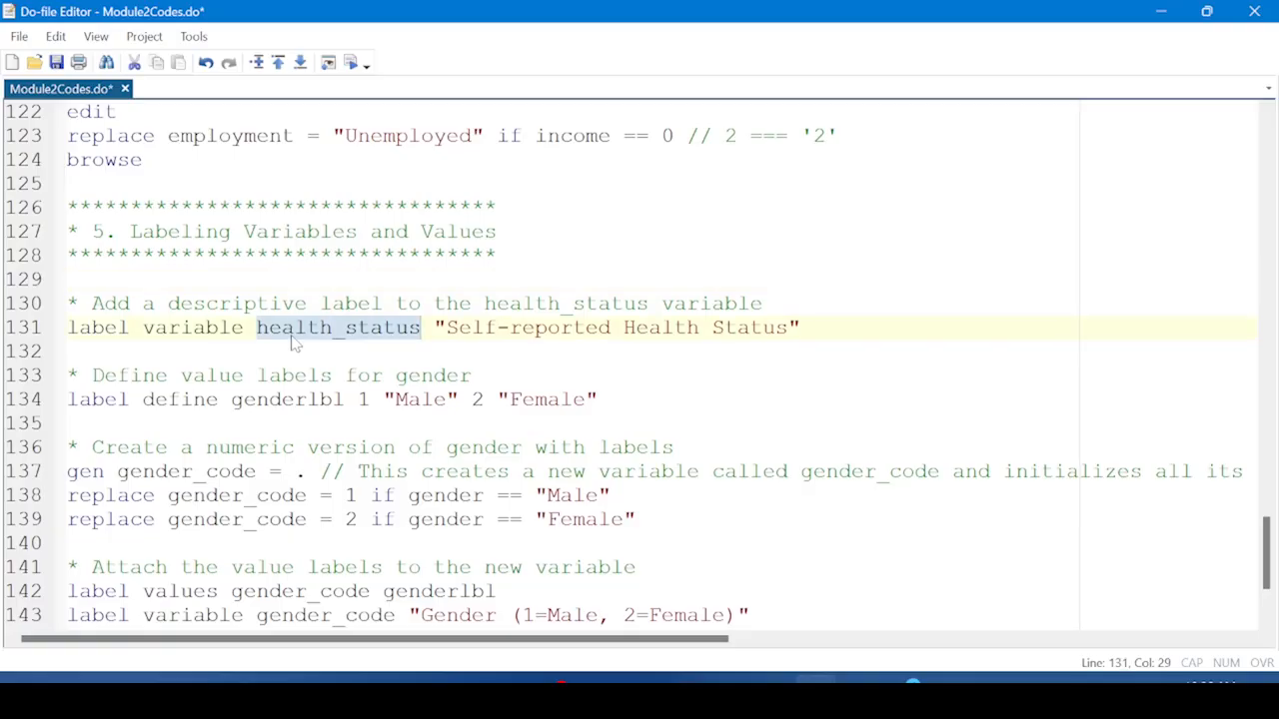
key("Down")
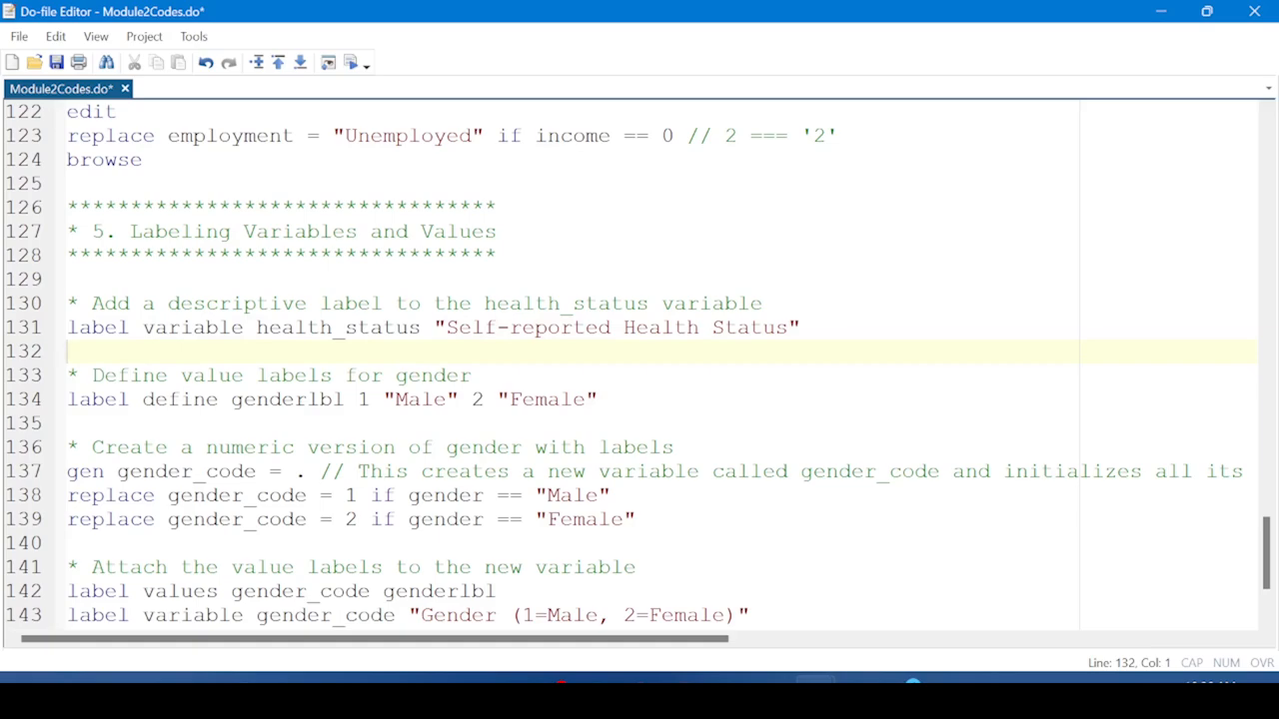
key("Up")
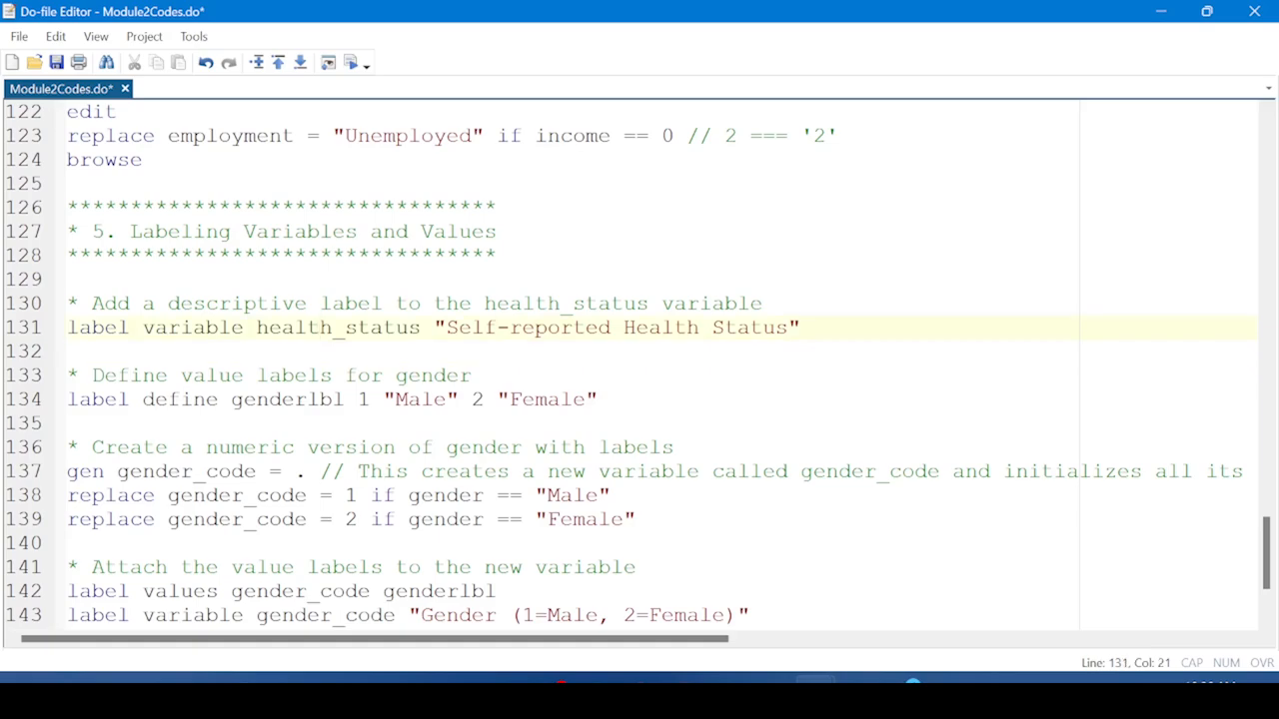
left_click(548, 327)
mouse_move(814, 690)
left_click(727, 637)
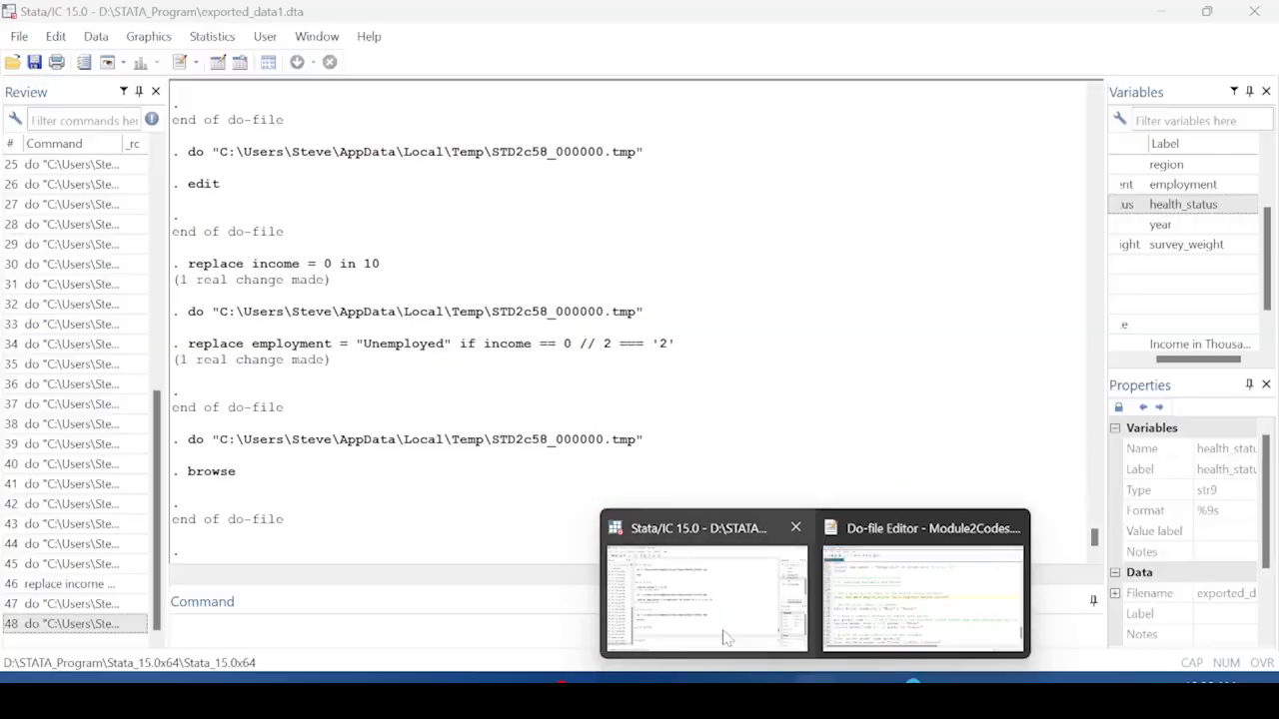
left_click(727, 638)
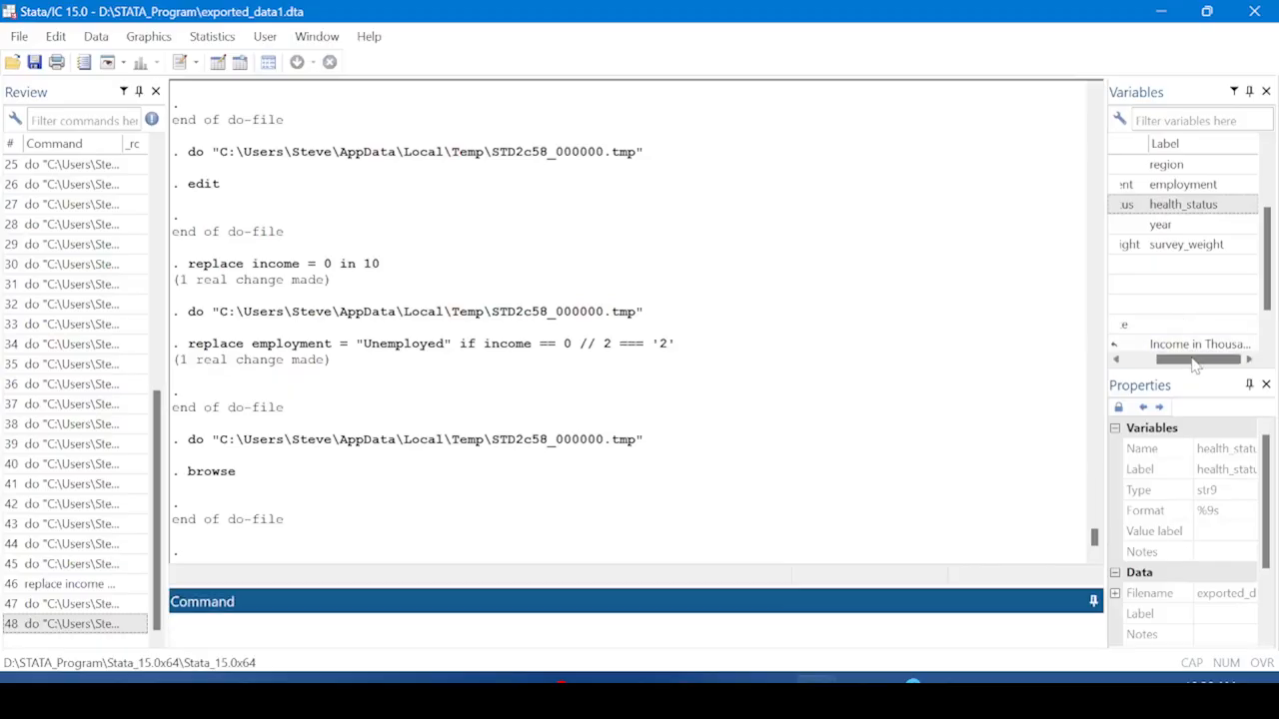
left_click_drag(1194, 364, 1163, 365)
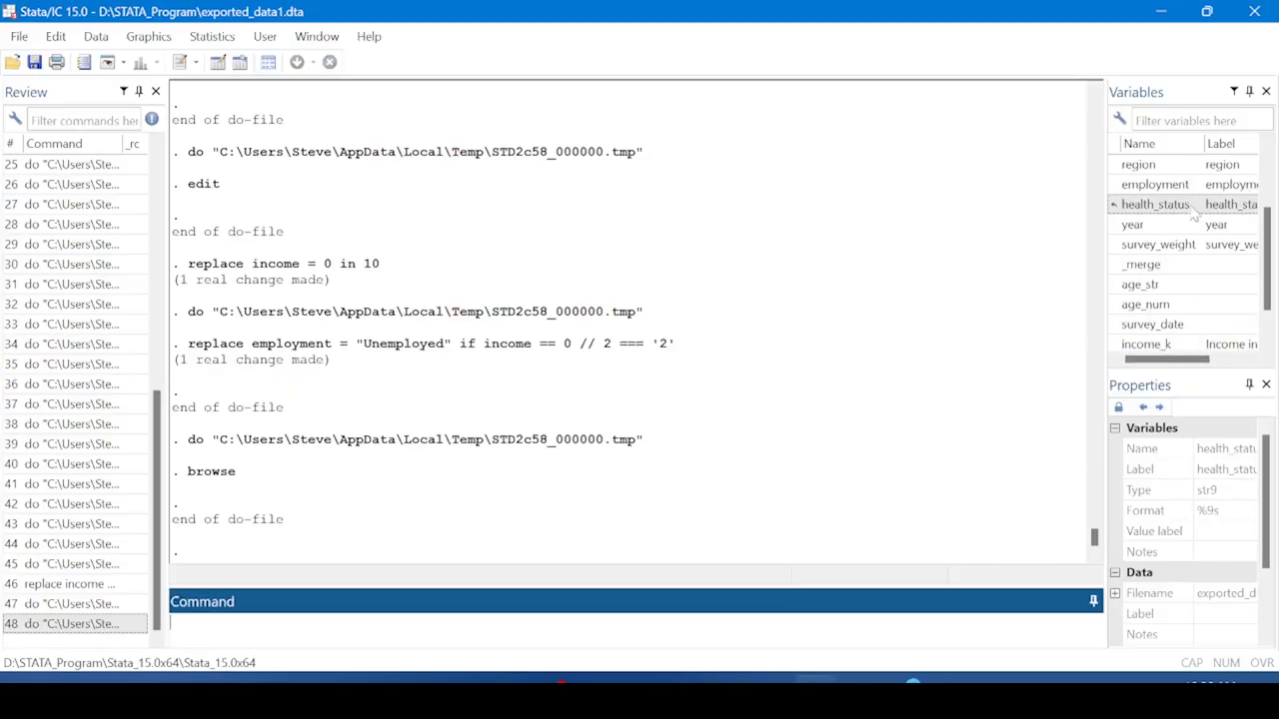
left_click(1227, 203)
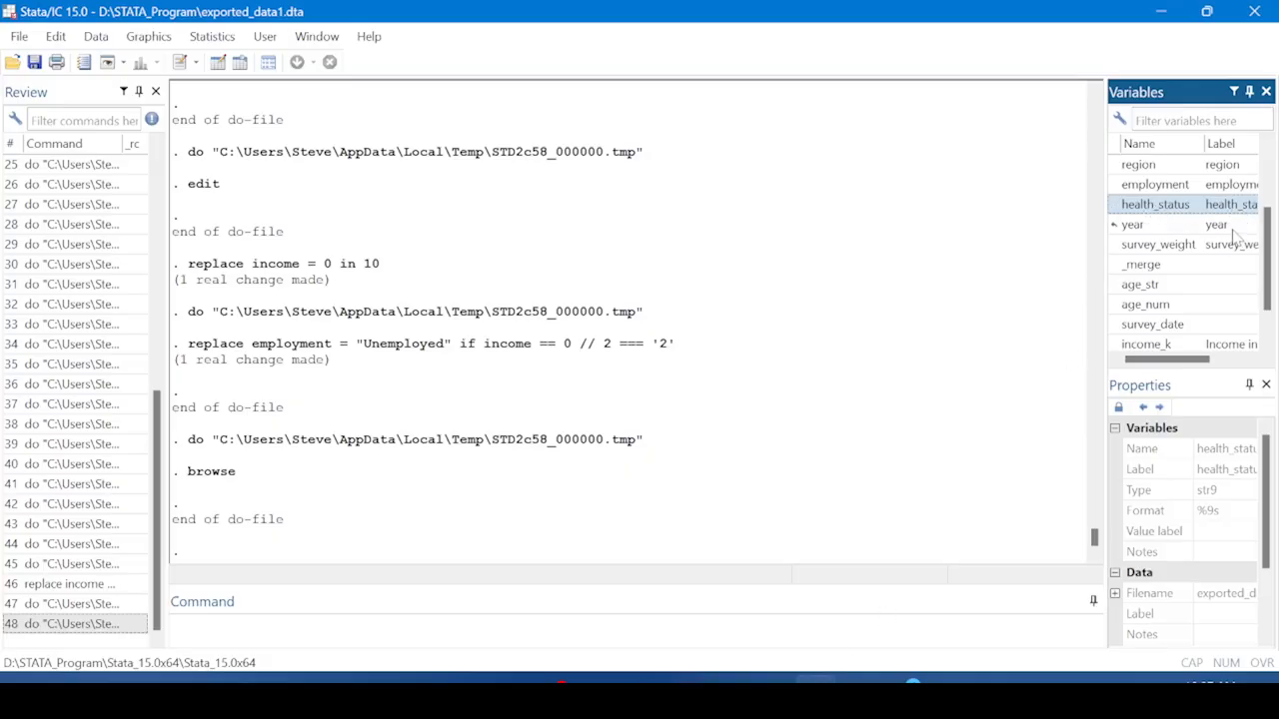
Run the line 131 command labeling health_status "Self-reported Health Status" and check the label in the Variables list
mouse_move(850, 702)
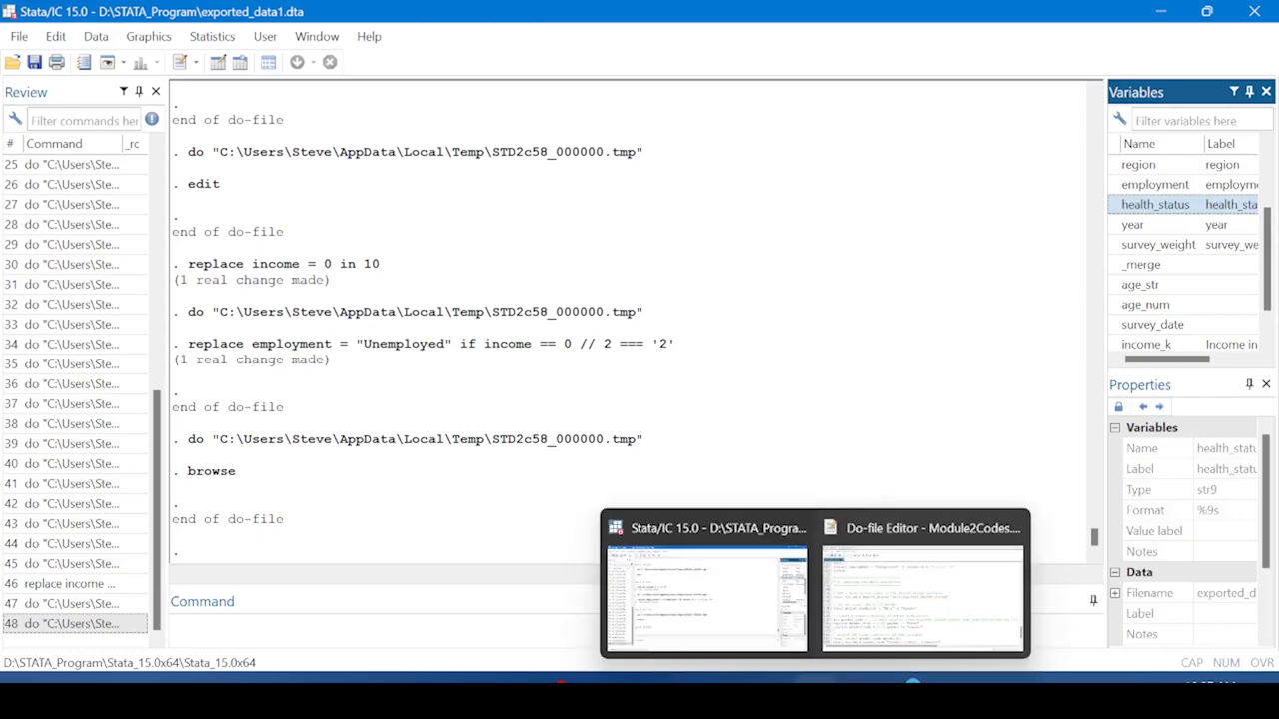
left_click(885, 574)
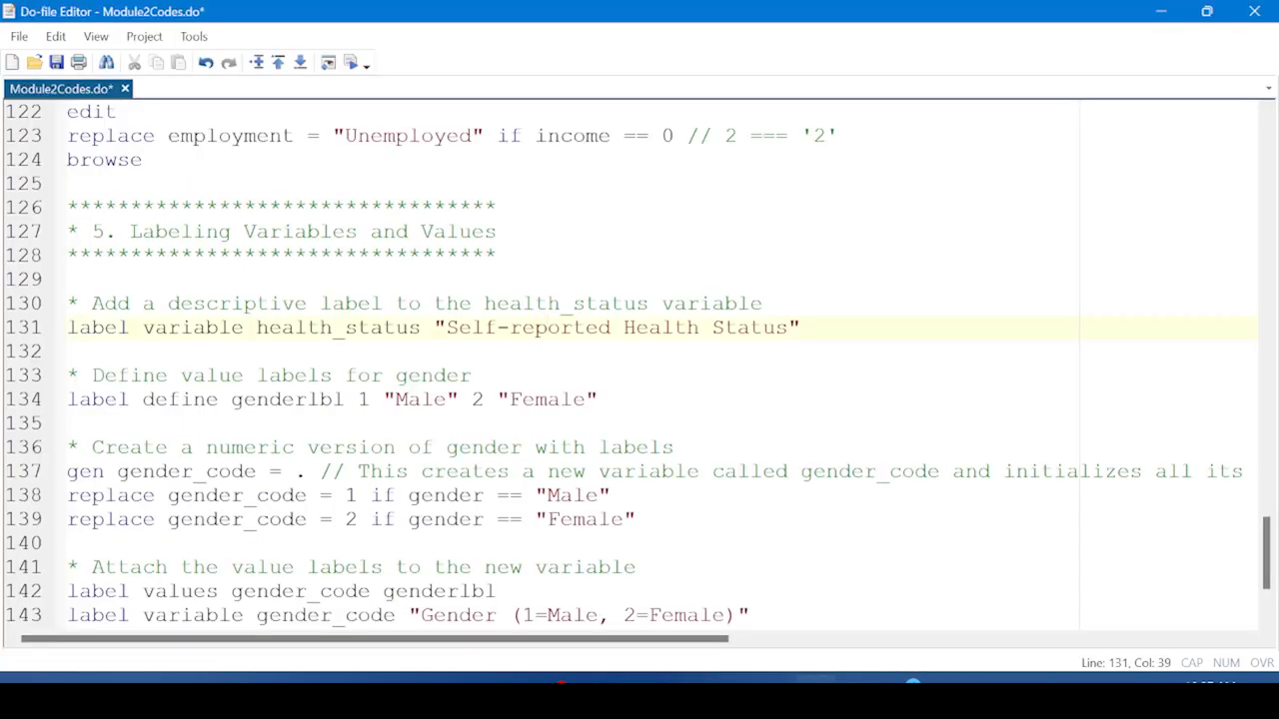
left_click(10, 331)
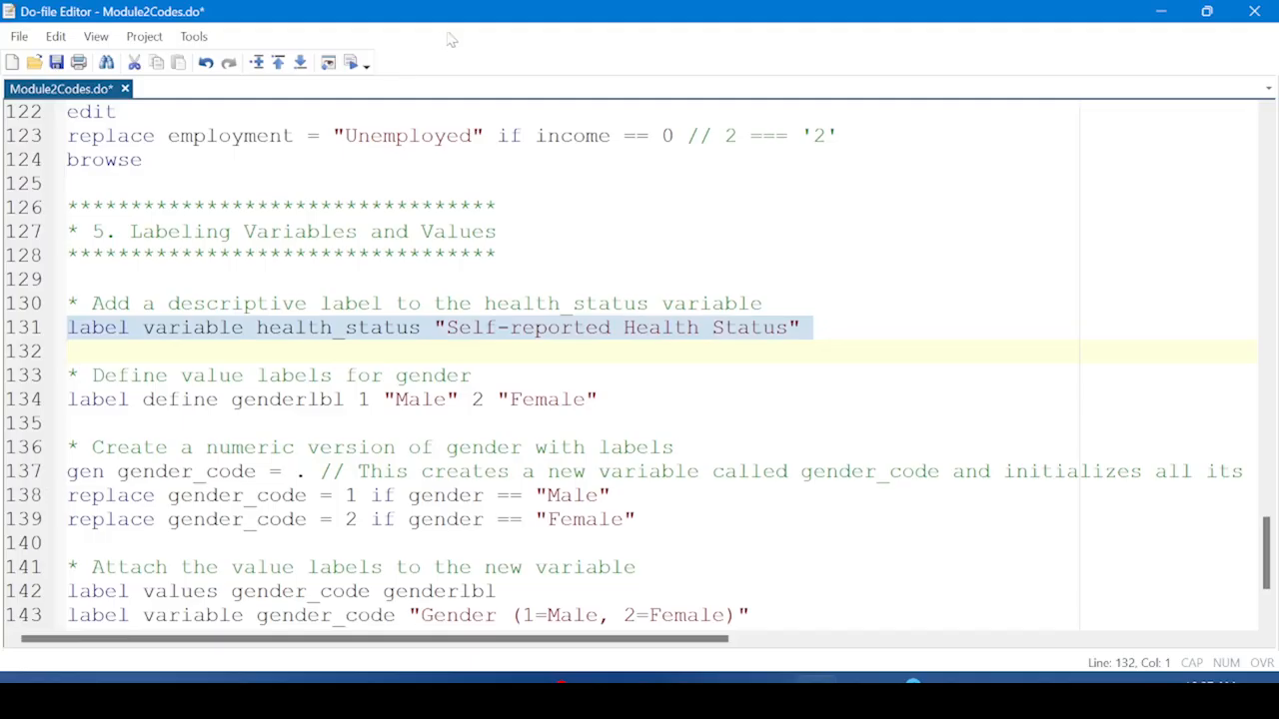
key("shift+Left")
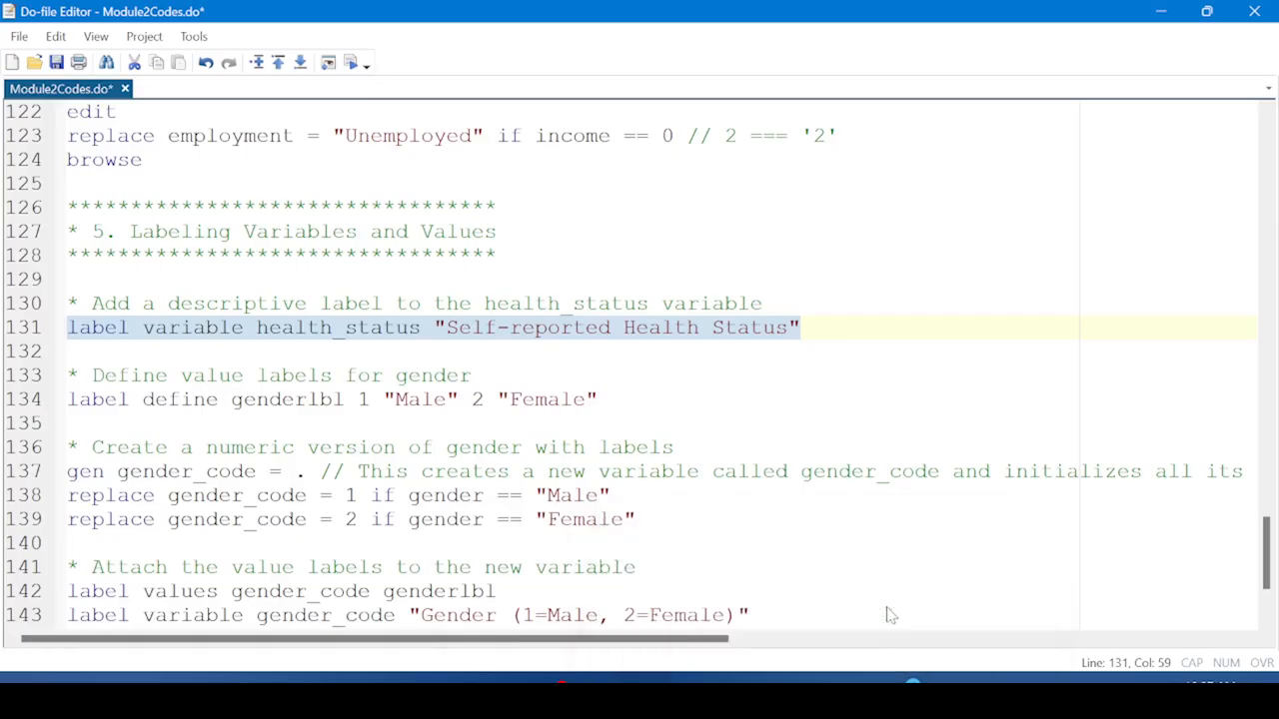
mouse_move(816, 680)
left_click(712, 625)
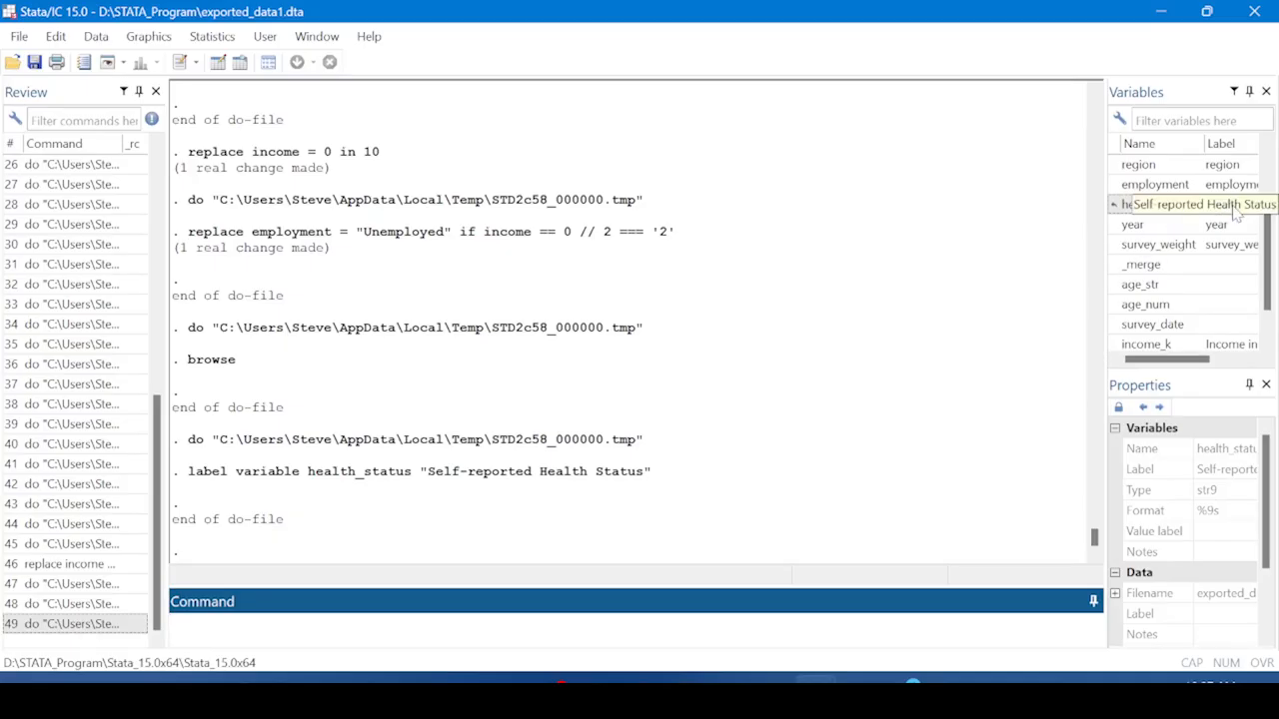
Run the line 134 command defining the value label genderlbl with 1 "Male" and 2 "Female"
mouse_move(818, 670)
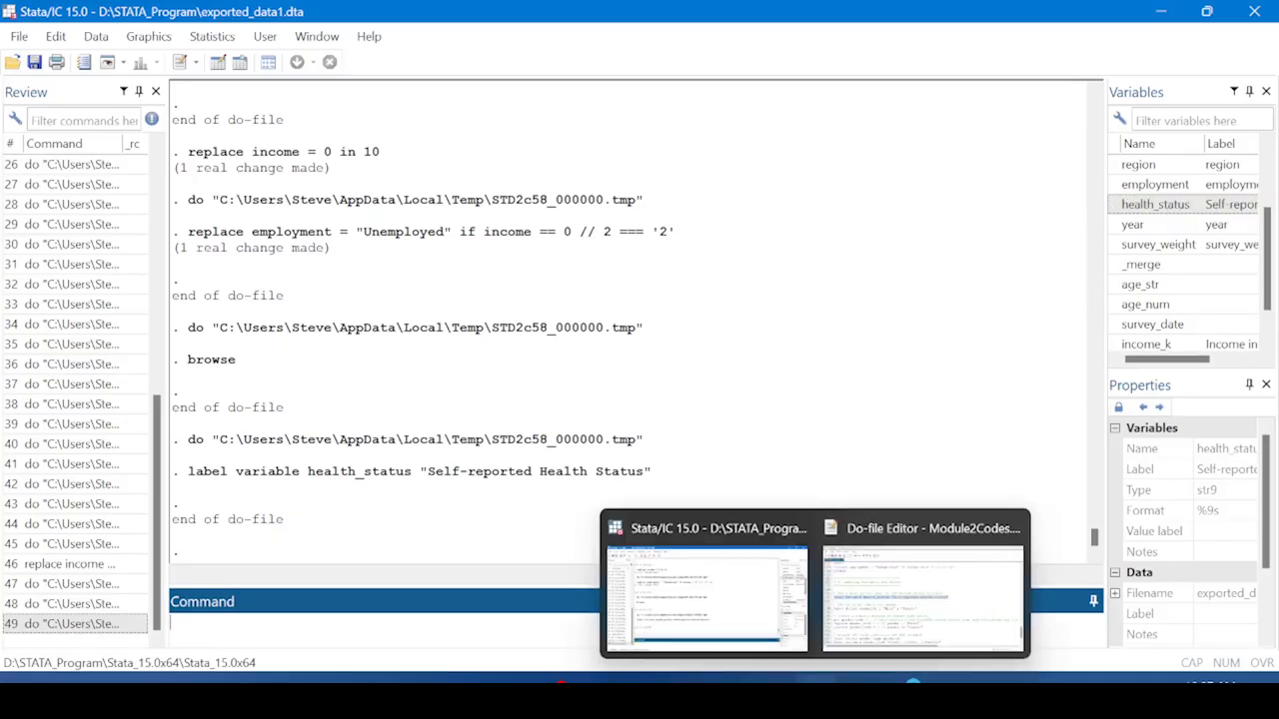
left_click(895, 597)
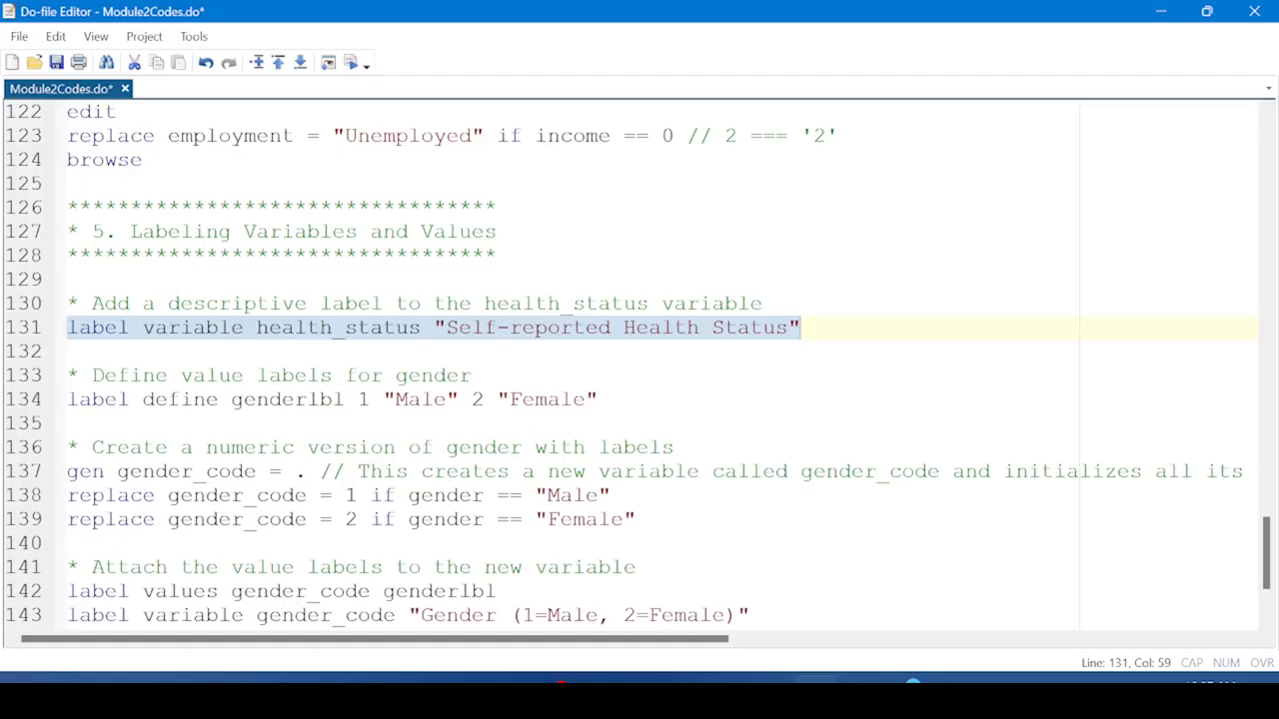
left_click(26, 405)
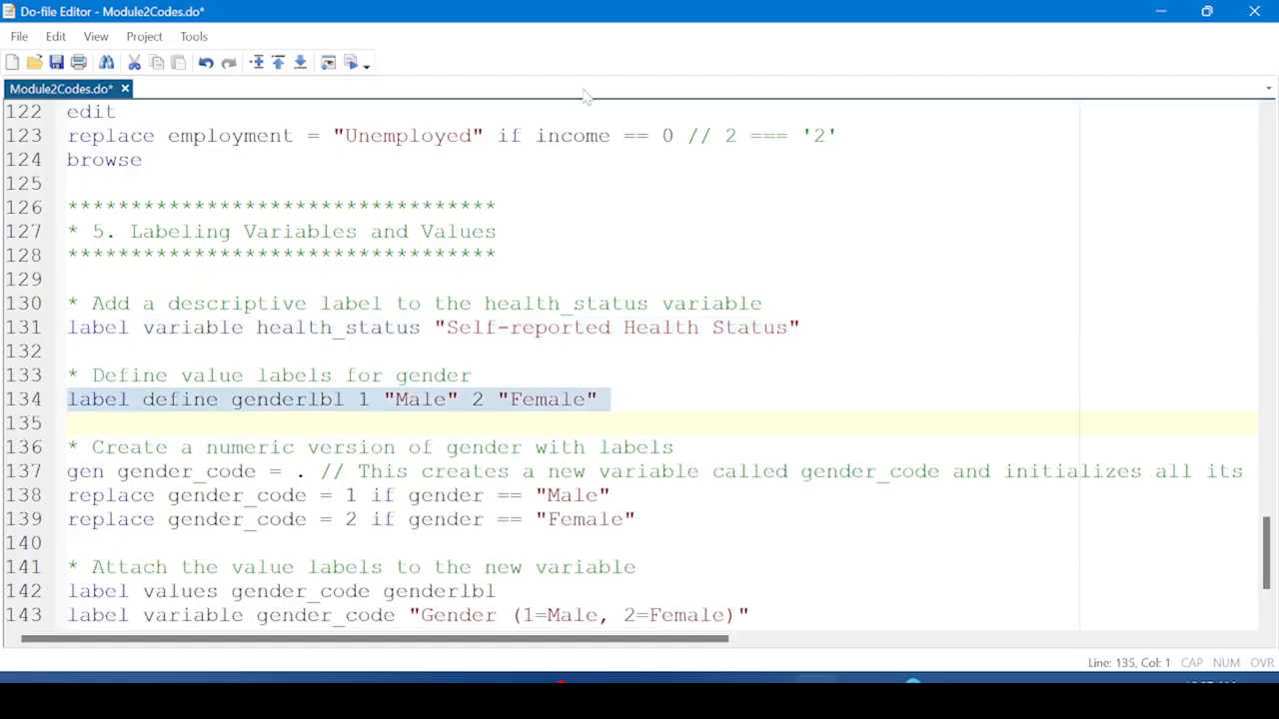
left_click(351, 64)
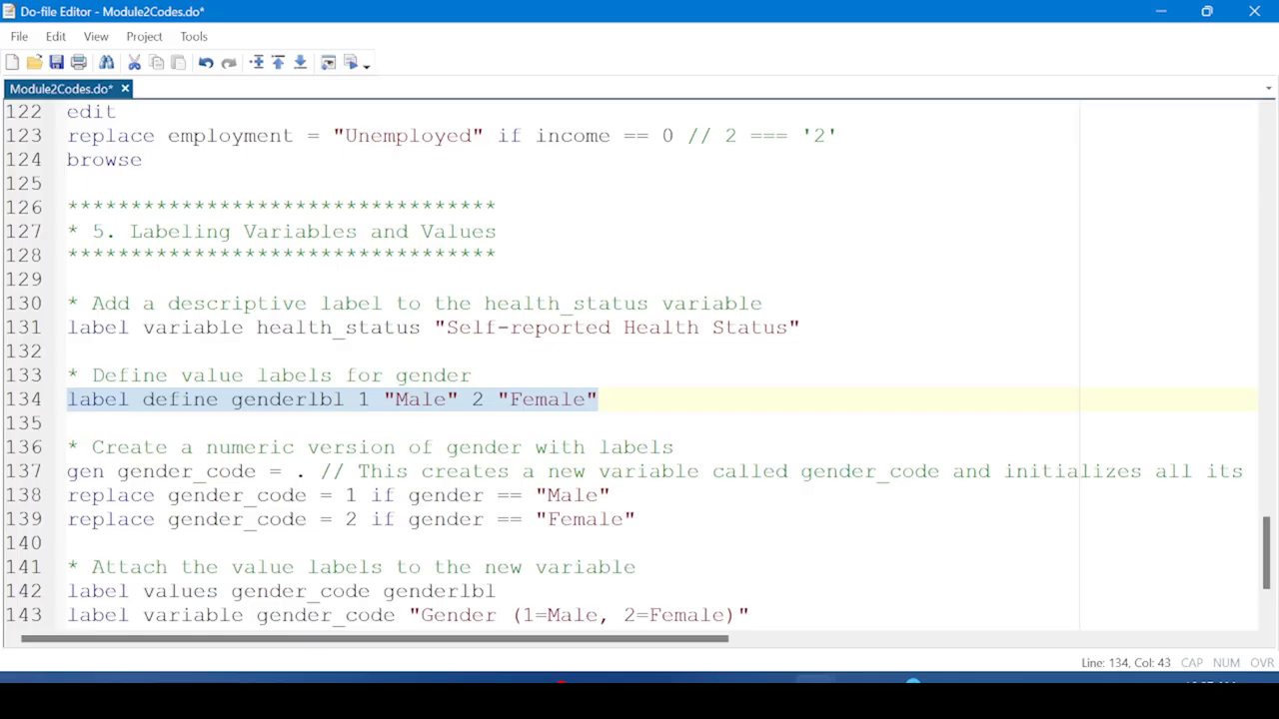
Review the gender_code commands on lines 137 and 138, and rerun the line 124 browse command to inspect the dataset's columns
left_click(22, 476)
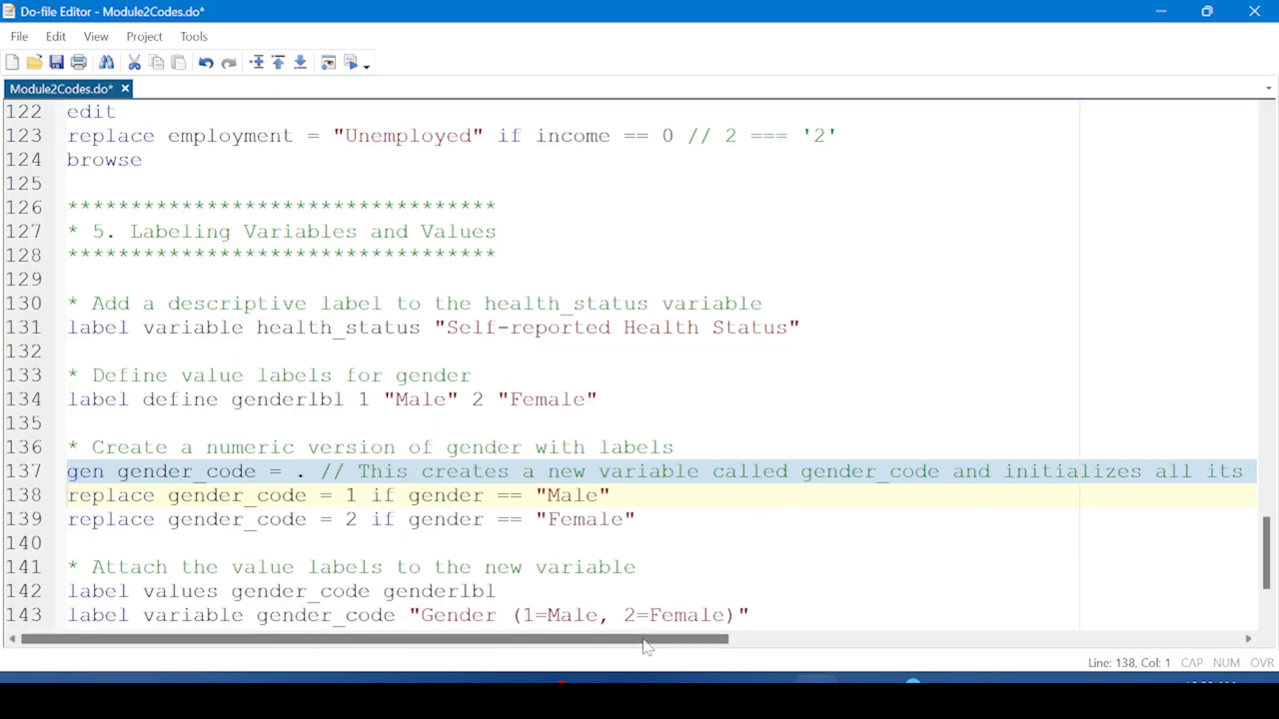
left_click_drag(646, 644, 1026, 596)
left_click_drag(917, 599, 363, 640)
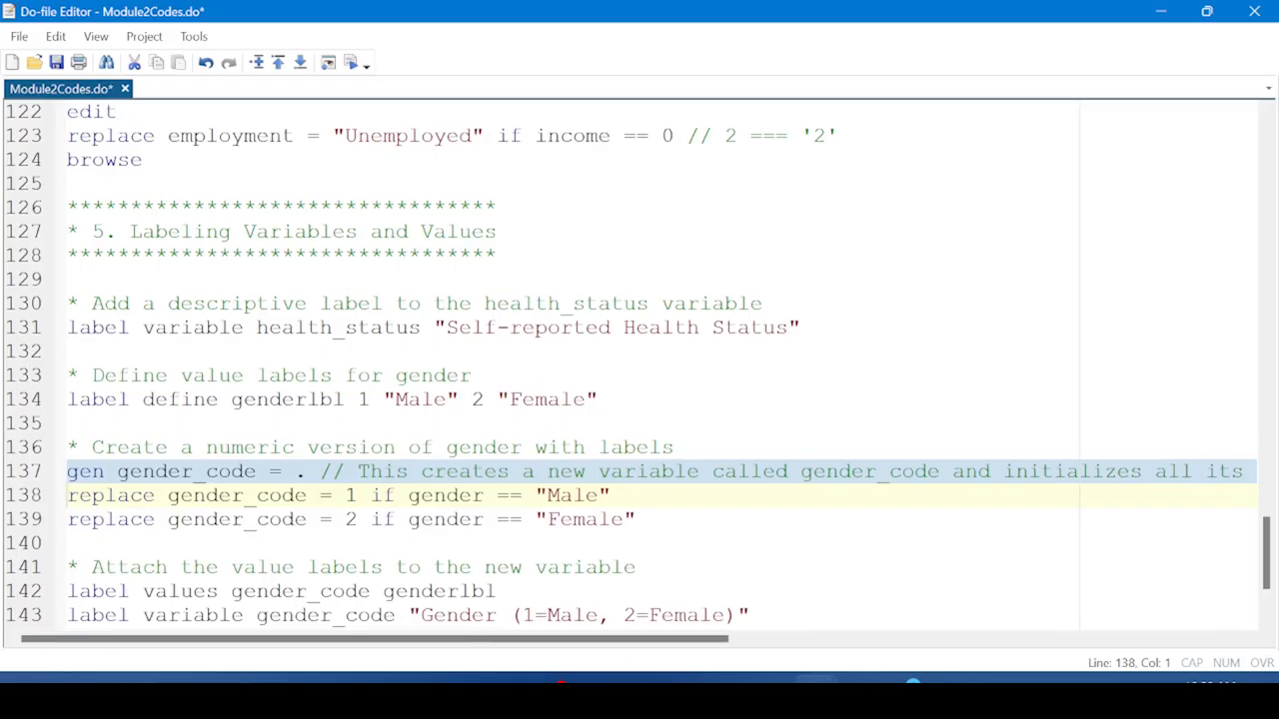
left_click(22, 500)
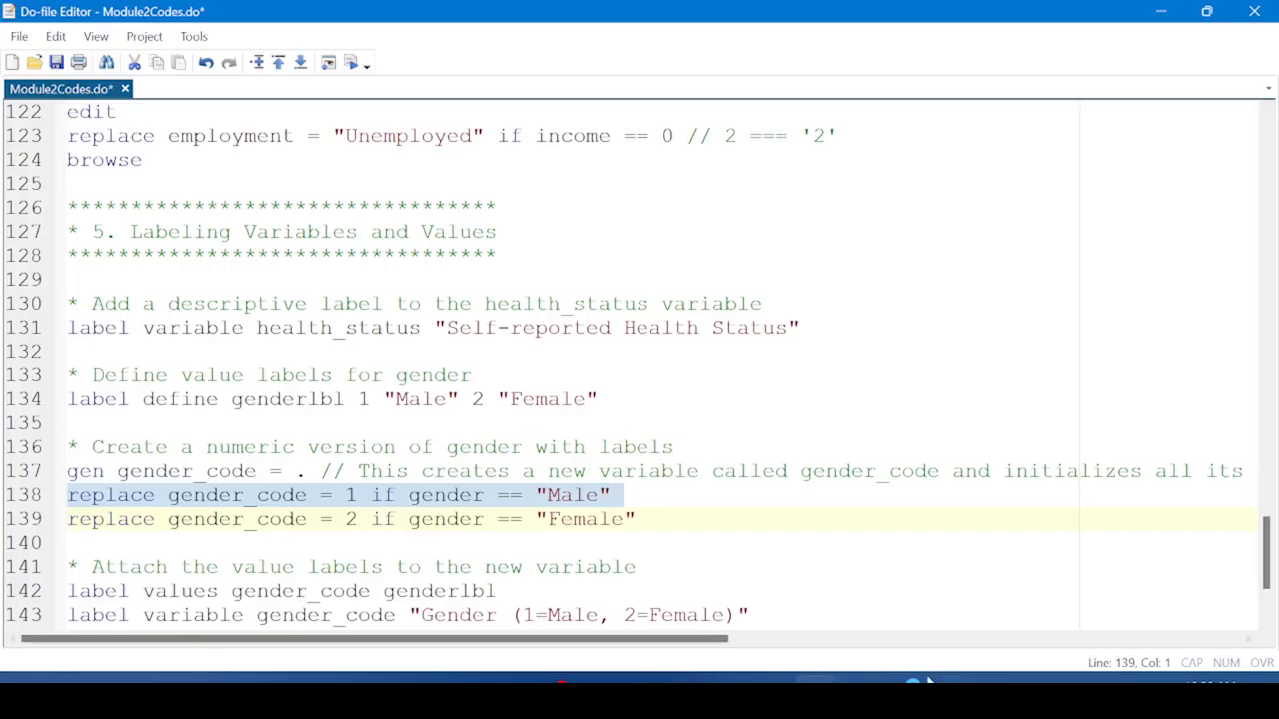
mouse_move(815, 699)
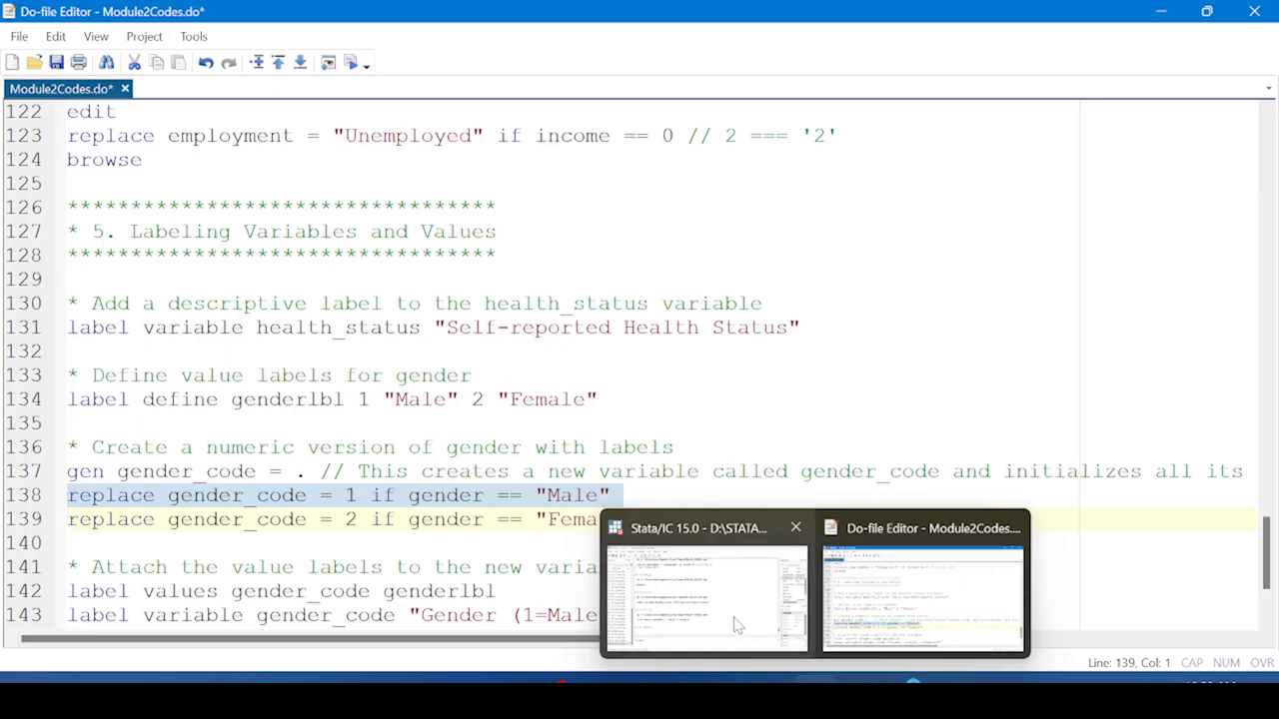
mouse_move(740, 635)
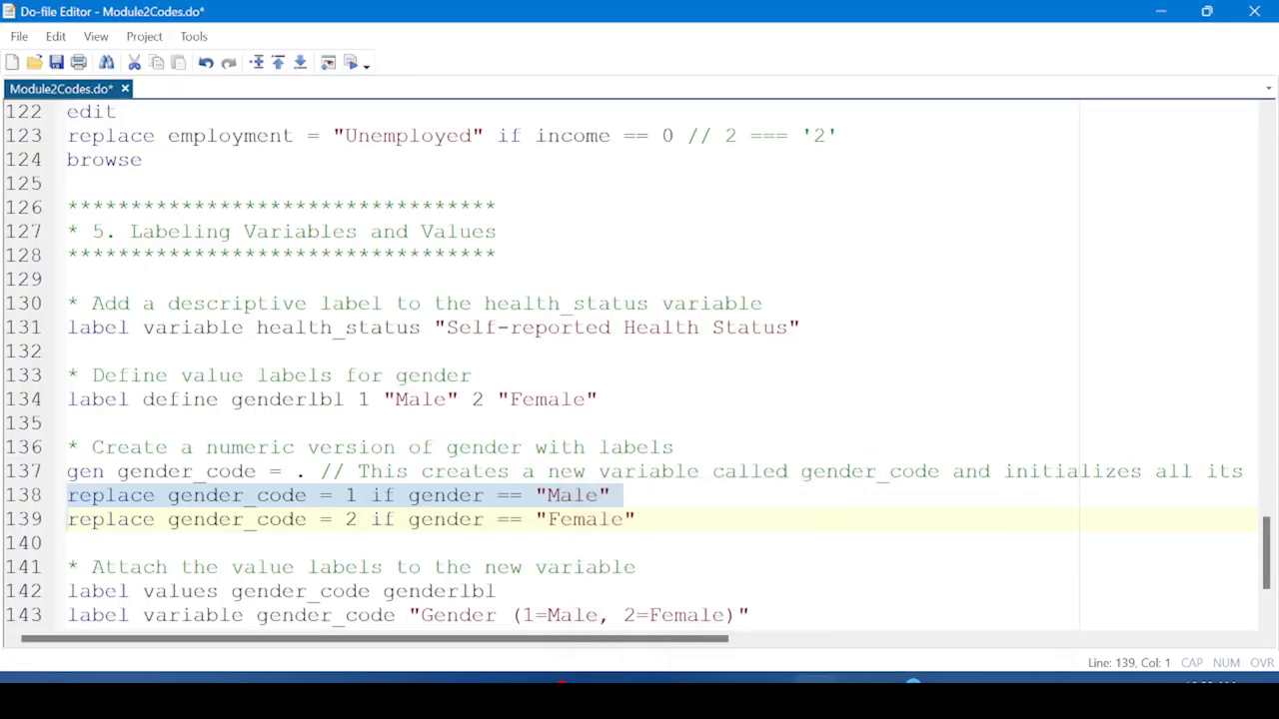
left_click(28, 163)
left_click(352, 65)
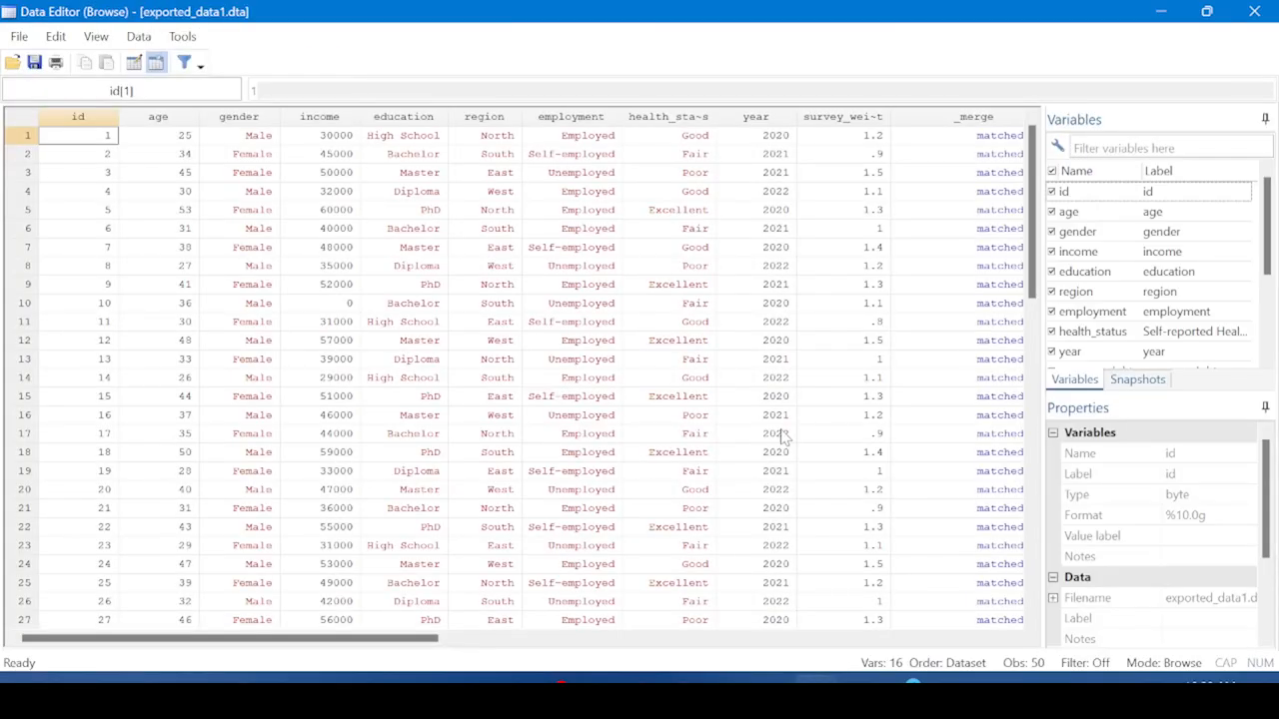
left_click_drag(385, 640, 686, 618)
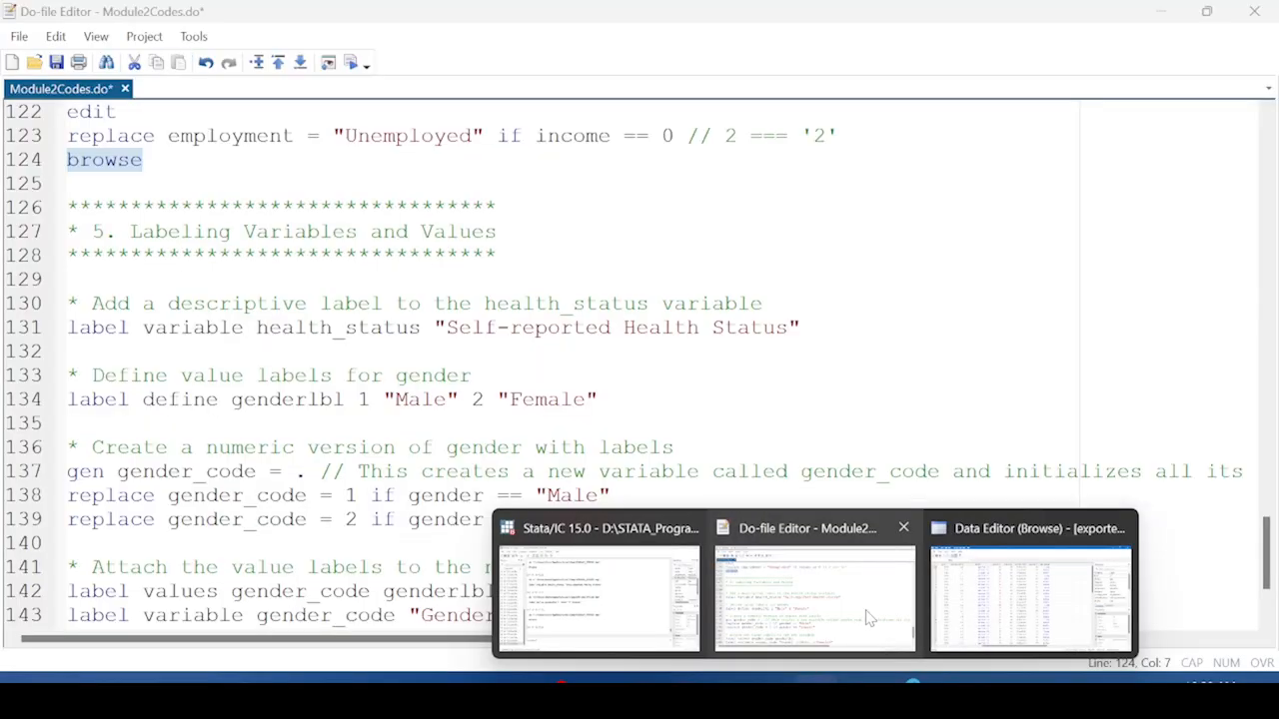
Run the line 137 command generating gender_code with missing values for every observation, and switch to the open Data Editor
left_click(869, 620)
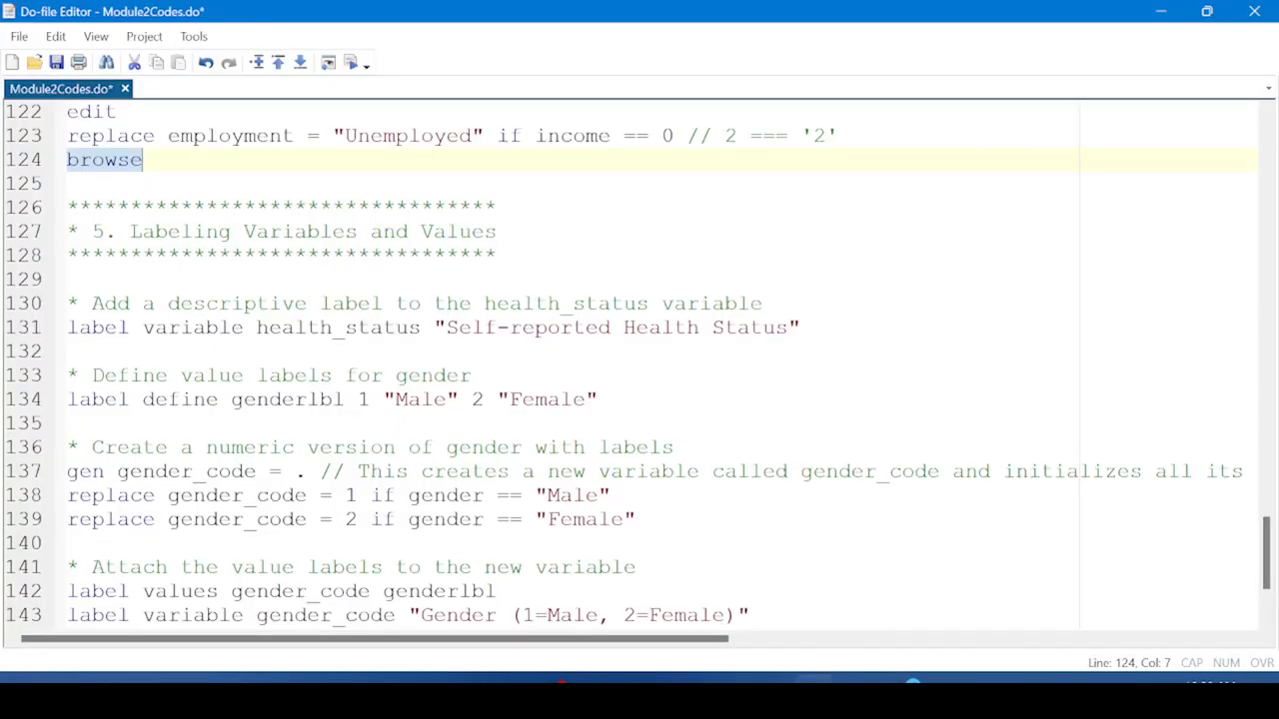
left_click(22, 476)
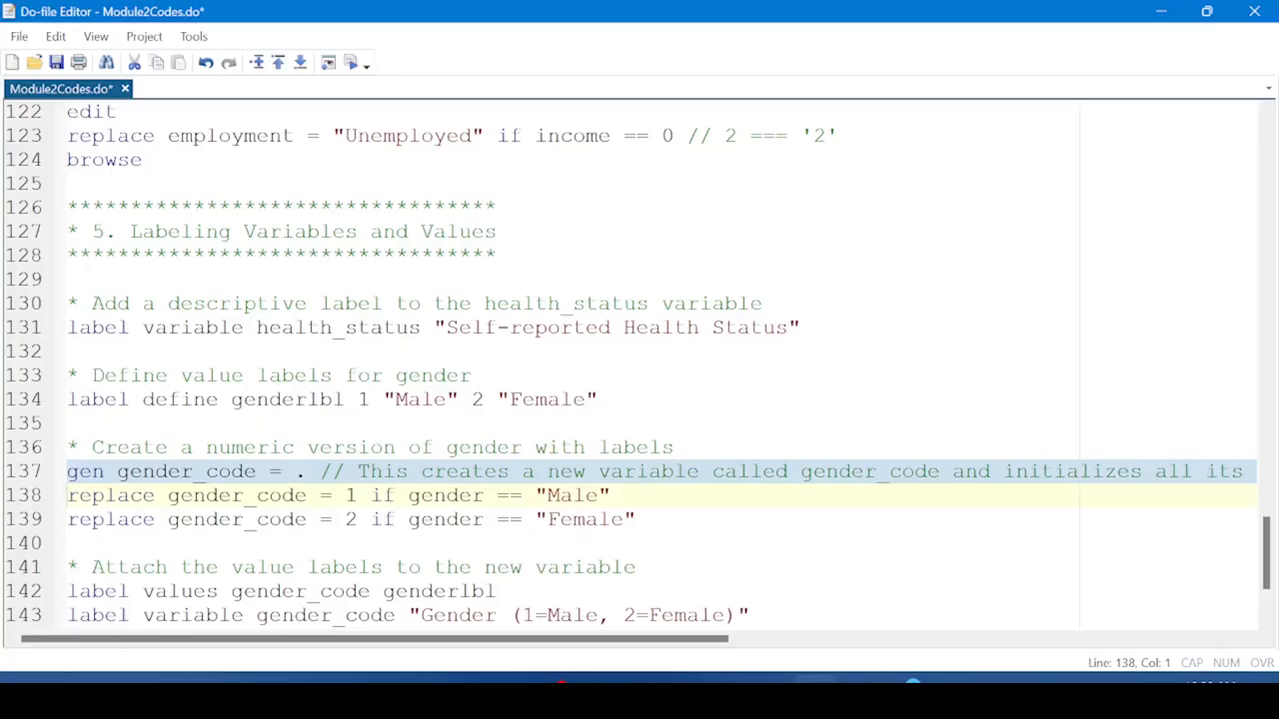
left_click(353, 63)
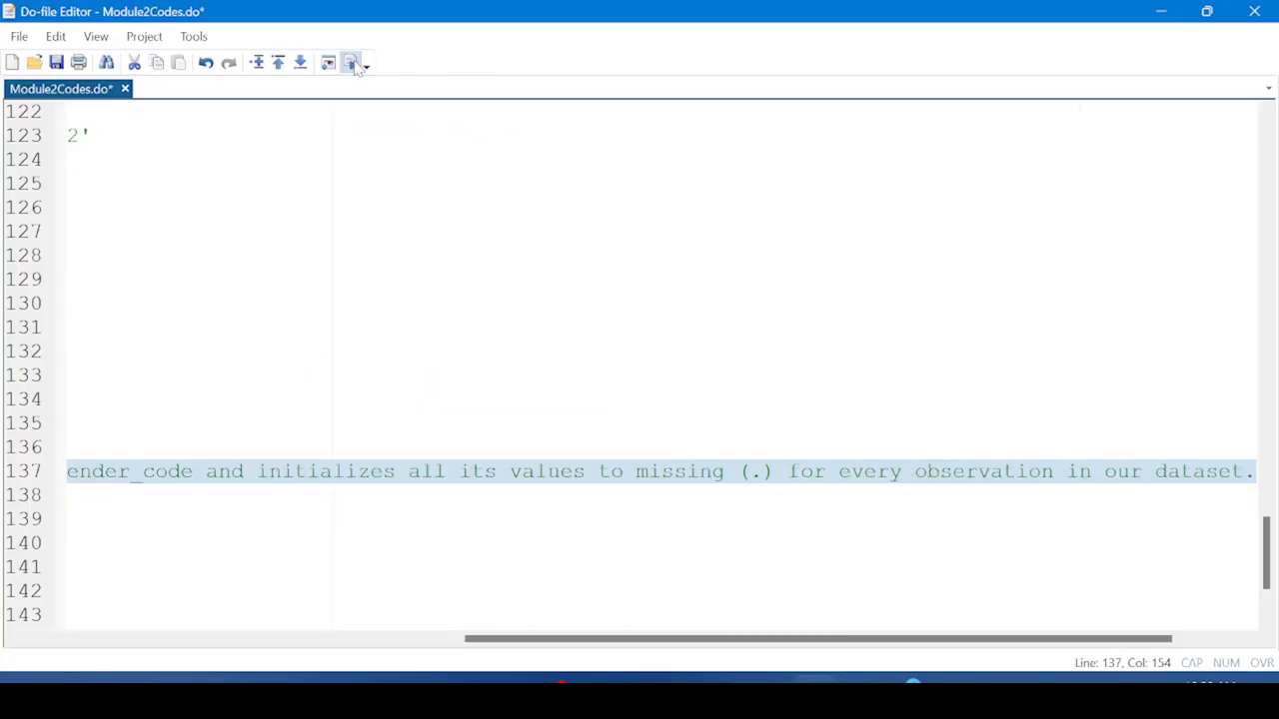
mouse_move(815, 699)
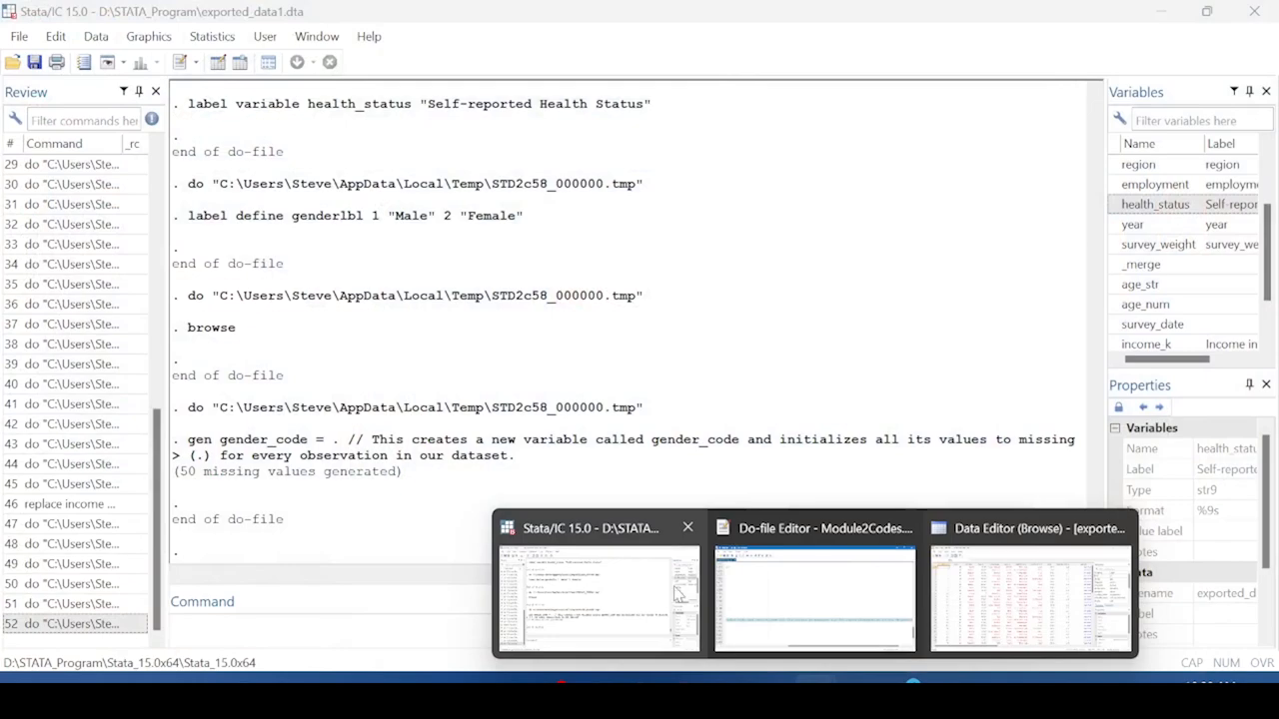
left_click(1017, 590)
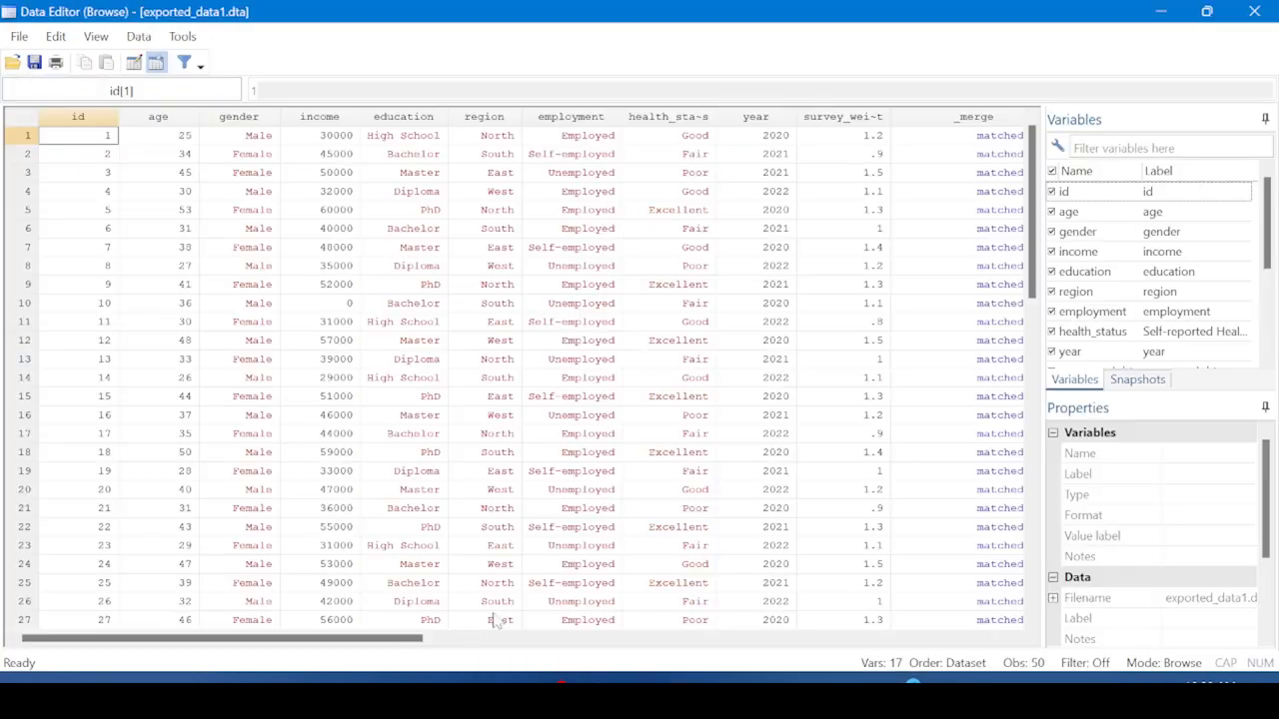
Inspect the new gender_code column in the Data Editor, and return to the start of the gender_code commands in the do-file
left_click_drag(420, 639, 717, 638)
left_click(812, 123)
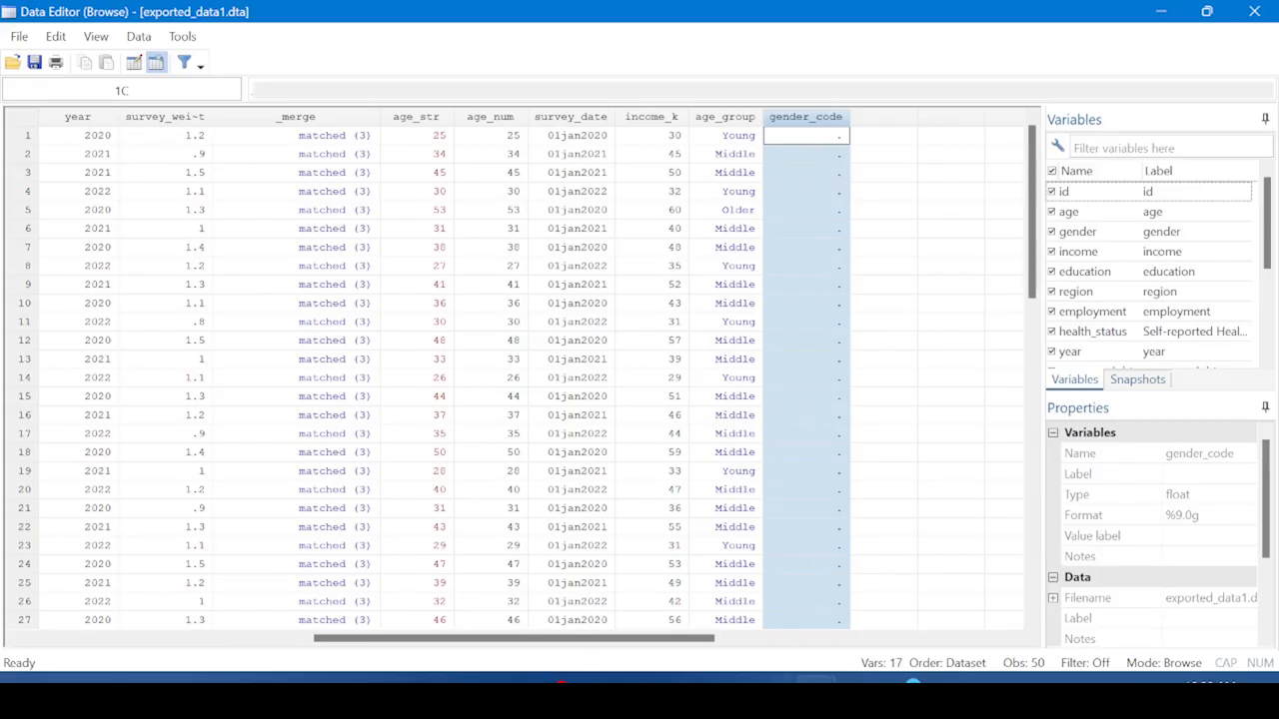
mouse_move(814, 682)
left_click(654, 619)
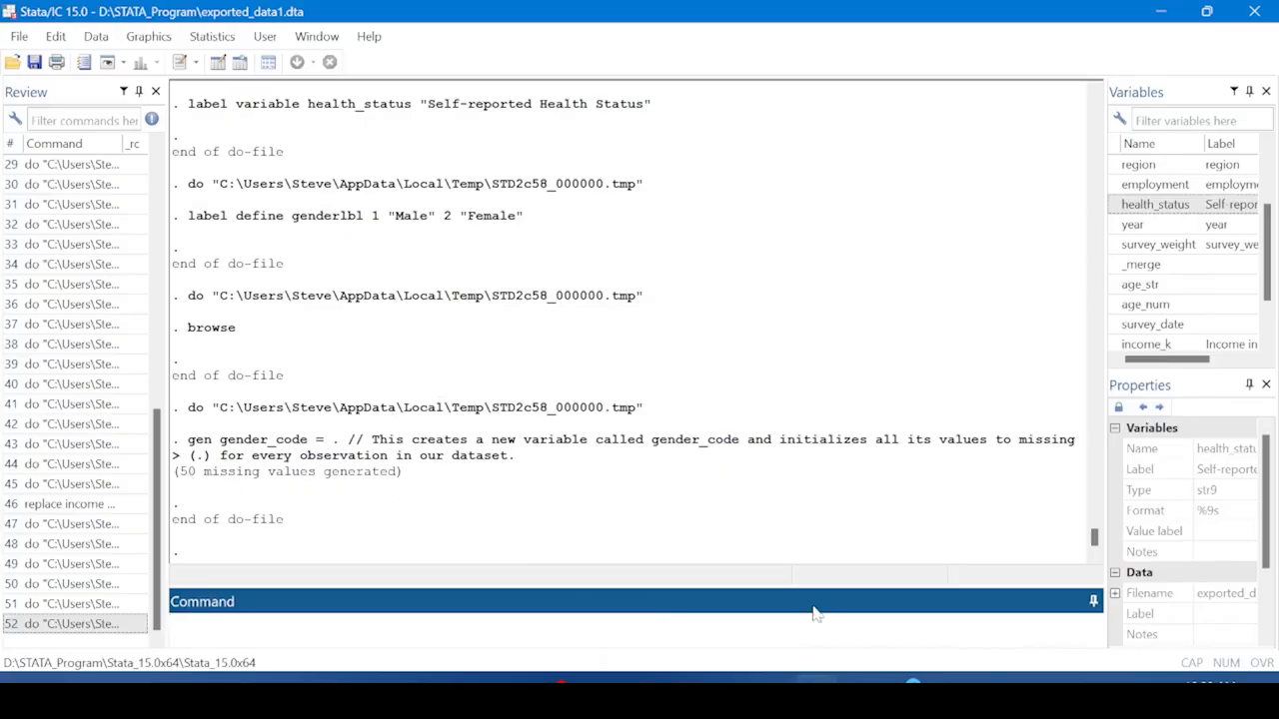
mouse_move(814, 690)
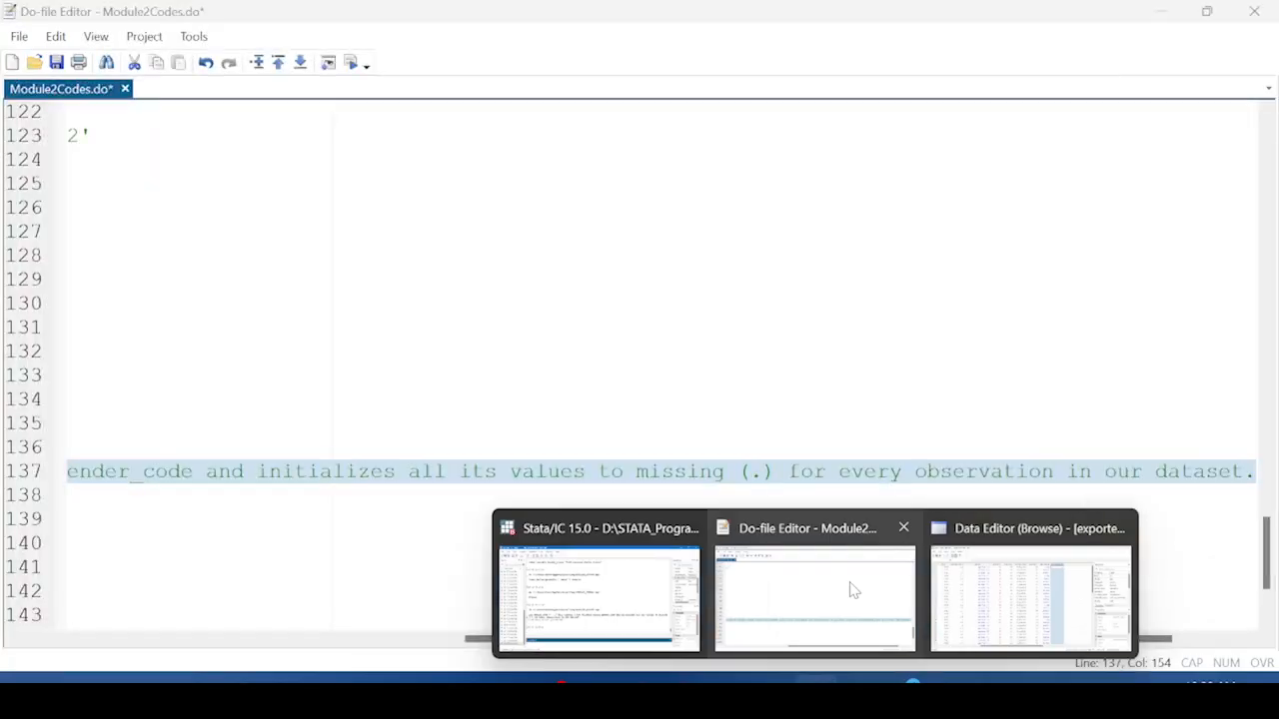
left_click(850, 590)
left_click(776, 602)
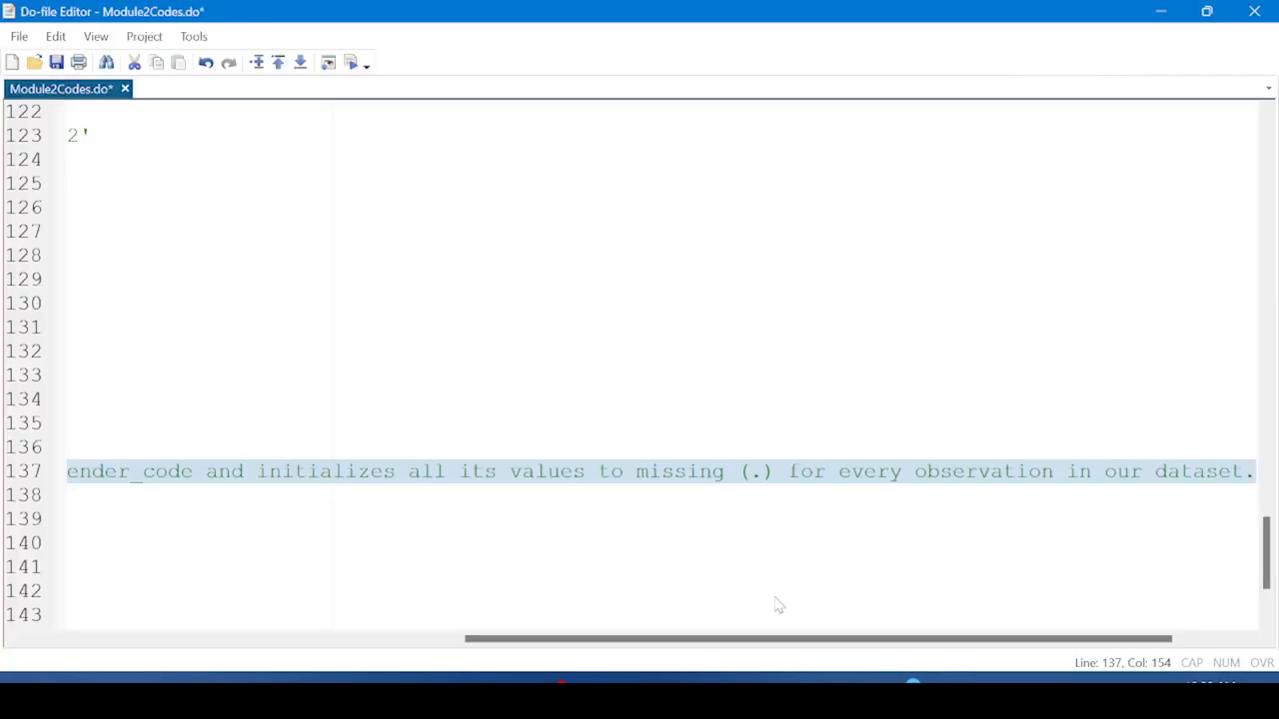
left_click_drag(761, 640, 317, 639)
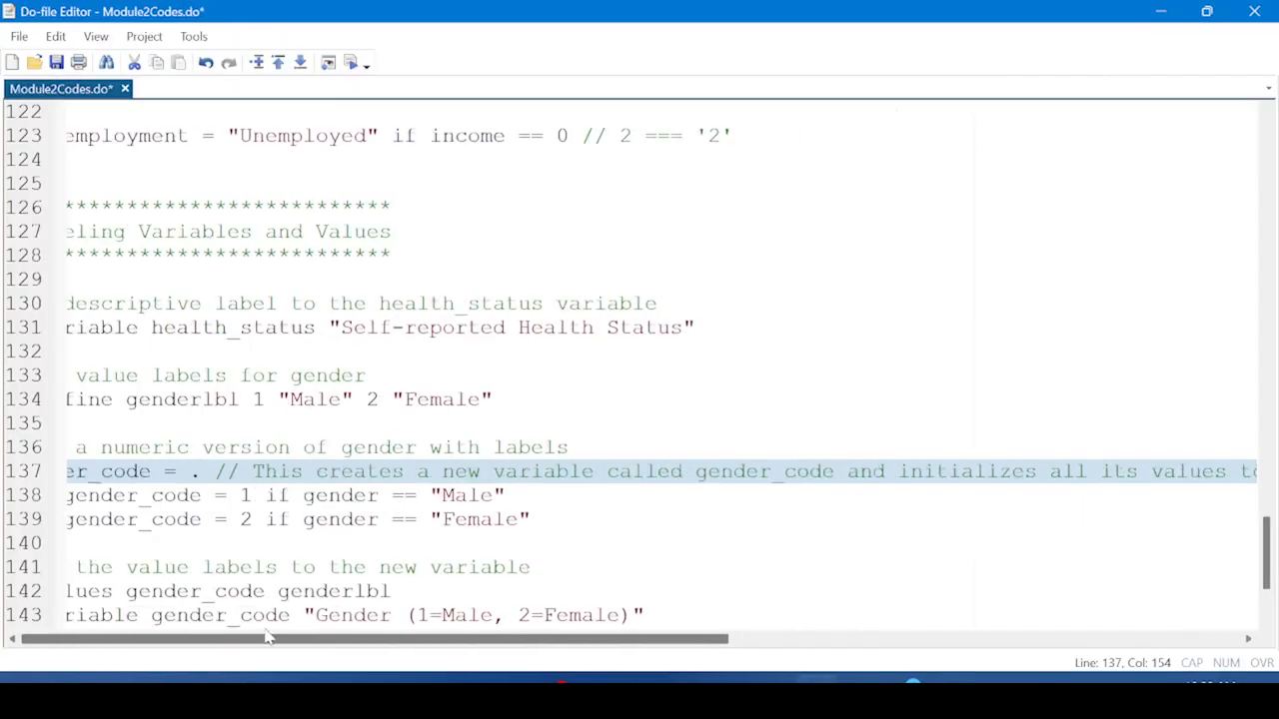
left_click(218, 448)
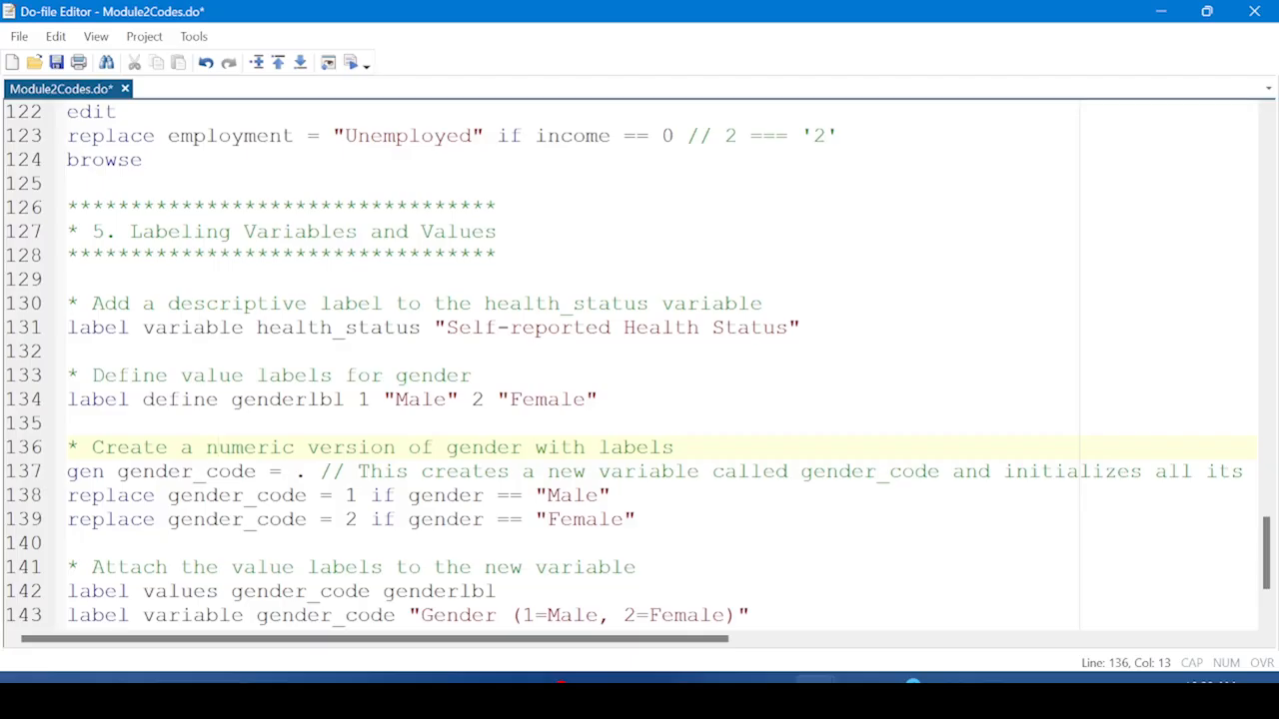
Compare the gender and gender_code values of the first observation in the Data Editor
mouse_move(818, 684)
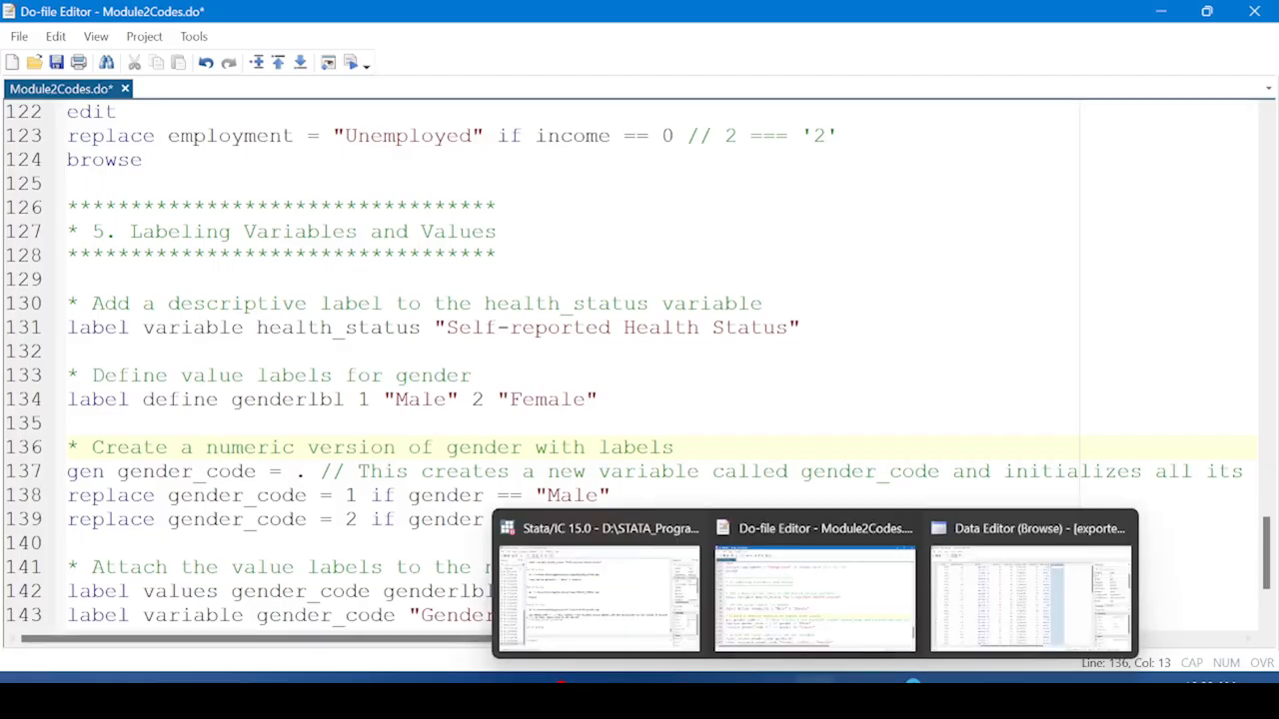
left_click(1027, 605)
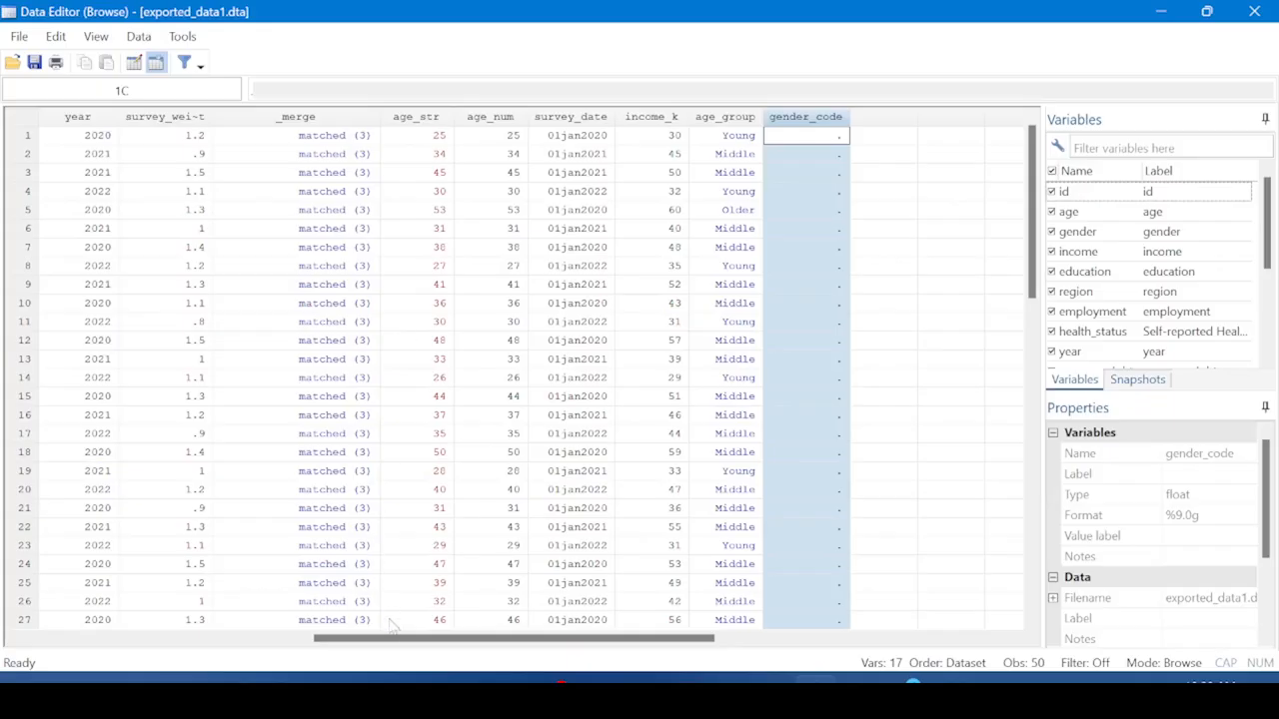
left_click_drag(390, 643, 139, 131)
left_click_drag(363, 642, 225, 641)
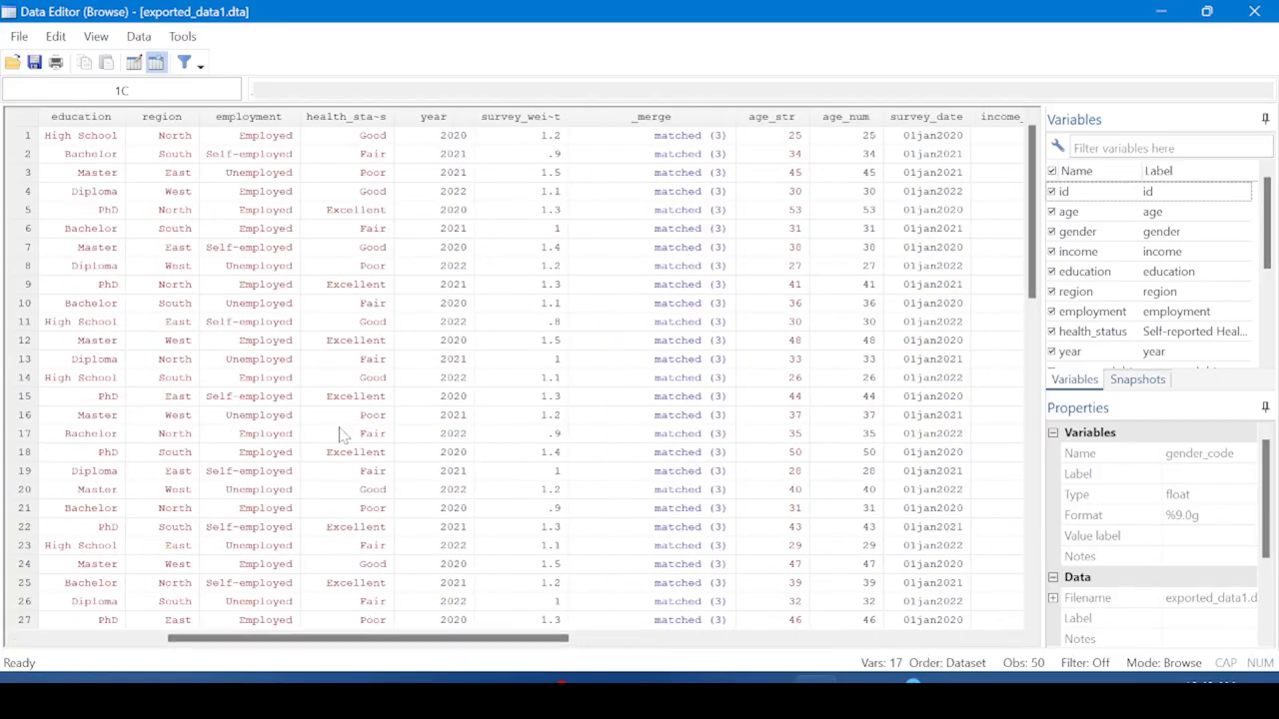
left_click_drag(349, 644, 240, 643)
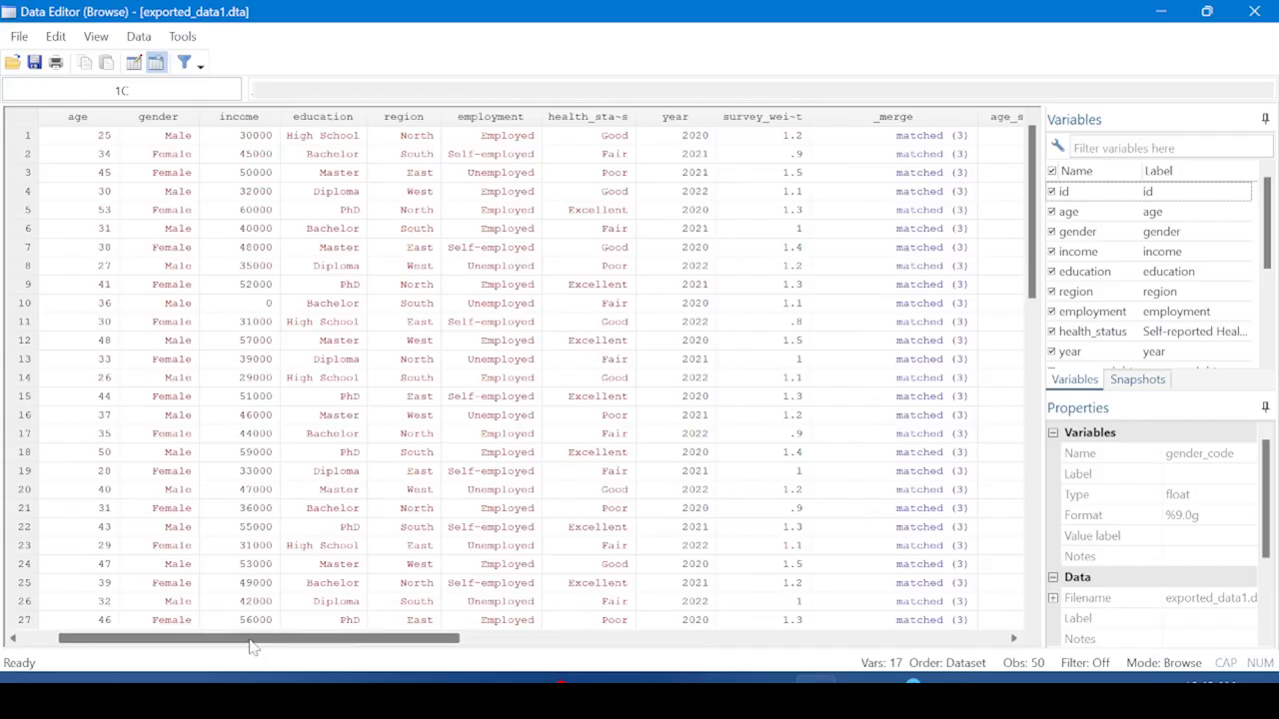
left_click(174, 140)
left_click(20, 135)
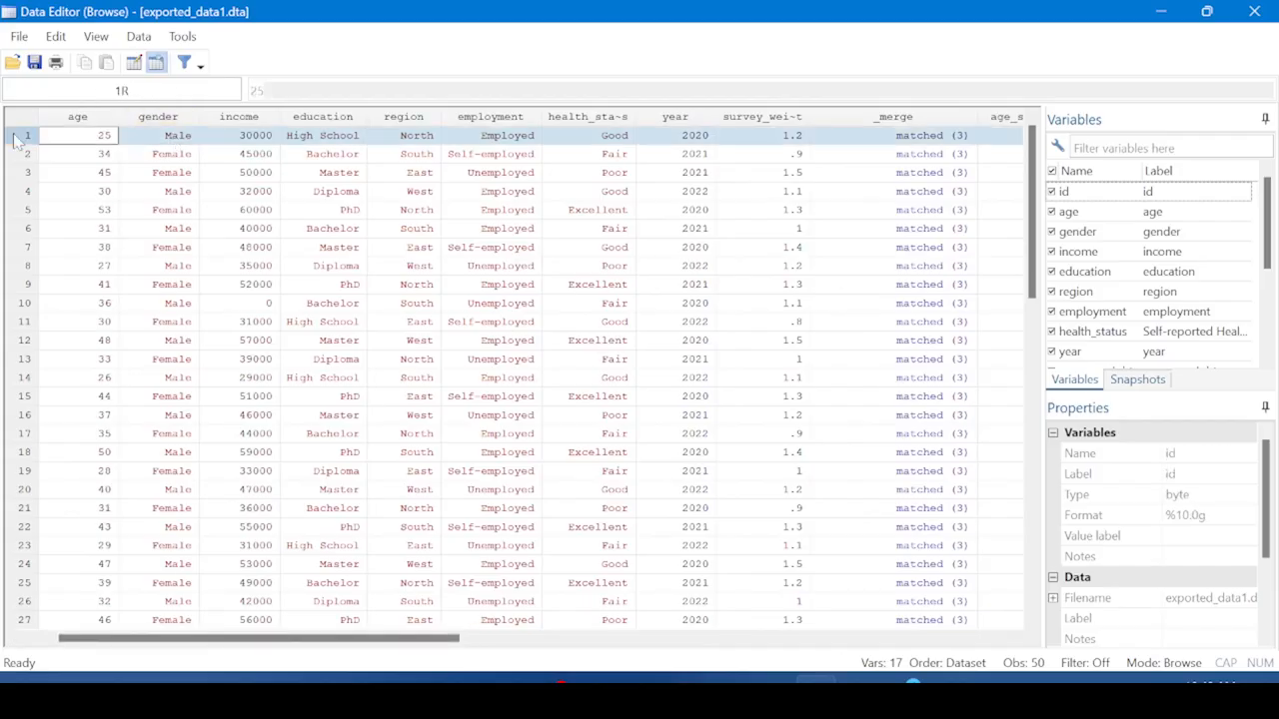
left_click_drag(280, 645, 570, 642)
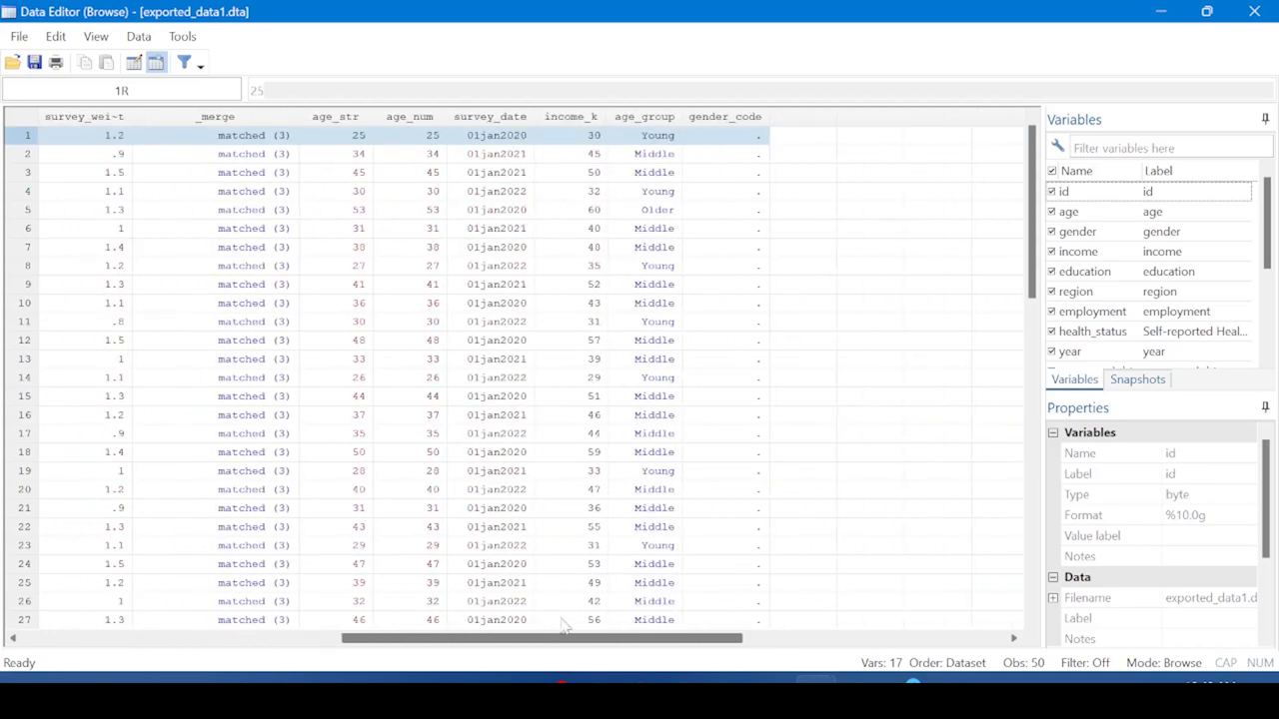
left_click(735, 141)
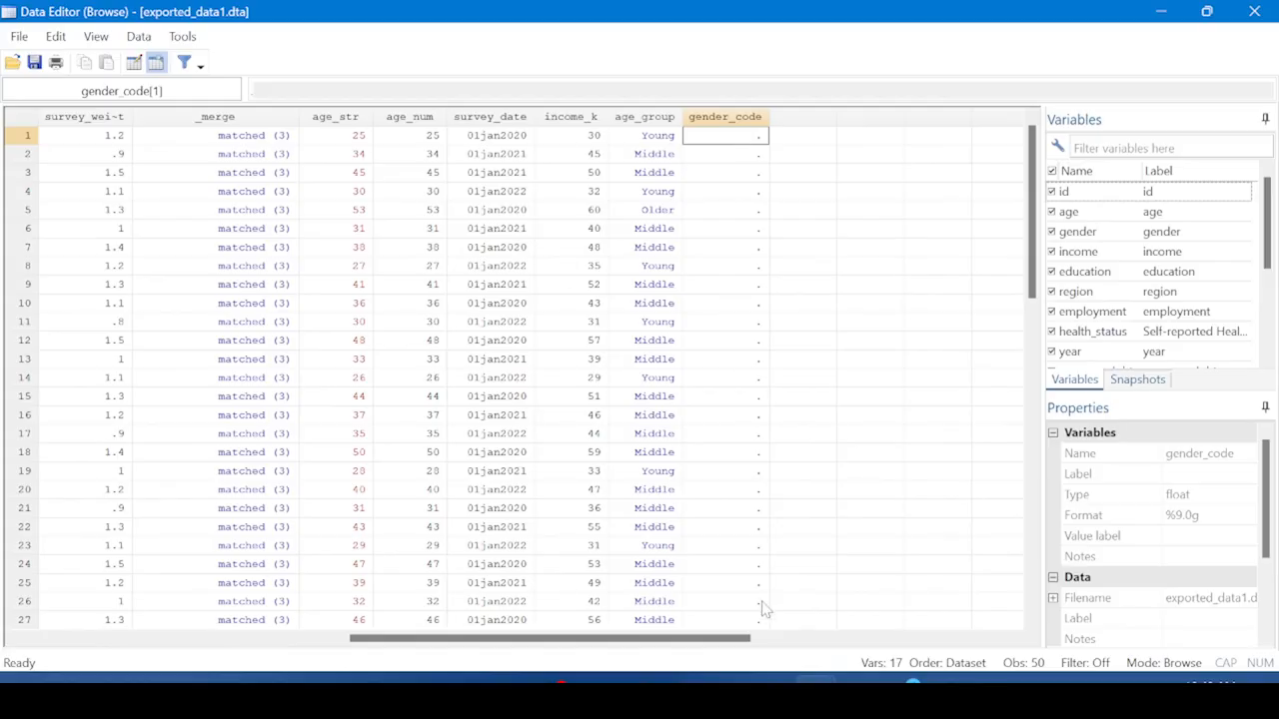
Return to the do-file and rerun the line 134 command defining the value label genderlbl with 1 "Male" and 2 "Female"
mouse_move(815, 687)
mouse_move(851, 594)
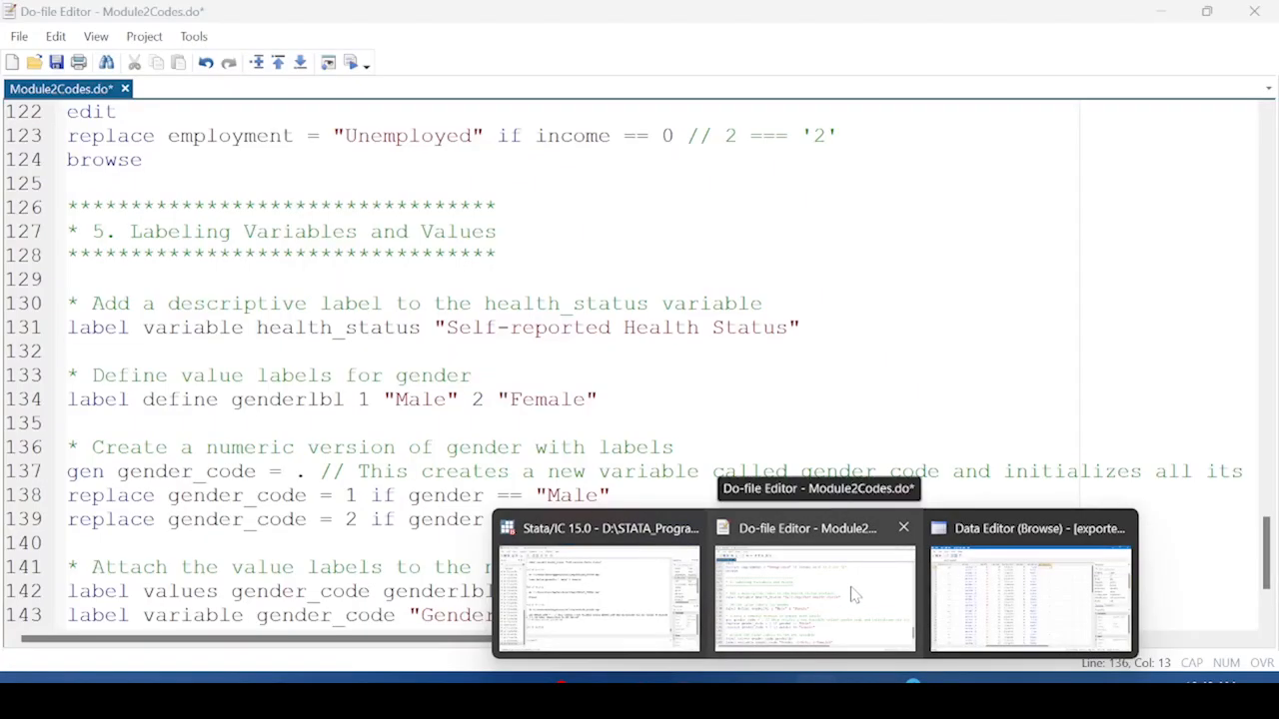
left_click(851, 594)
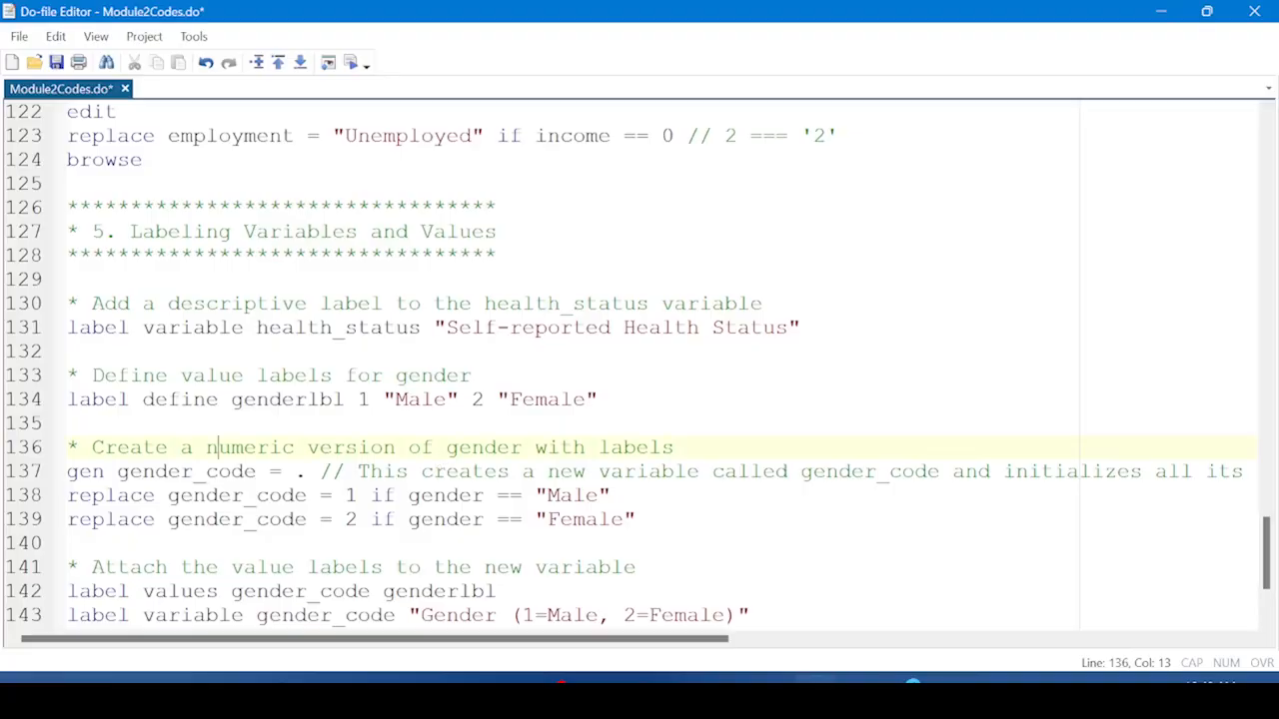
left_click(34, 403)
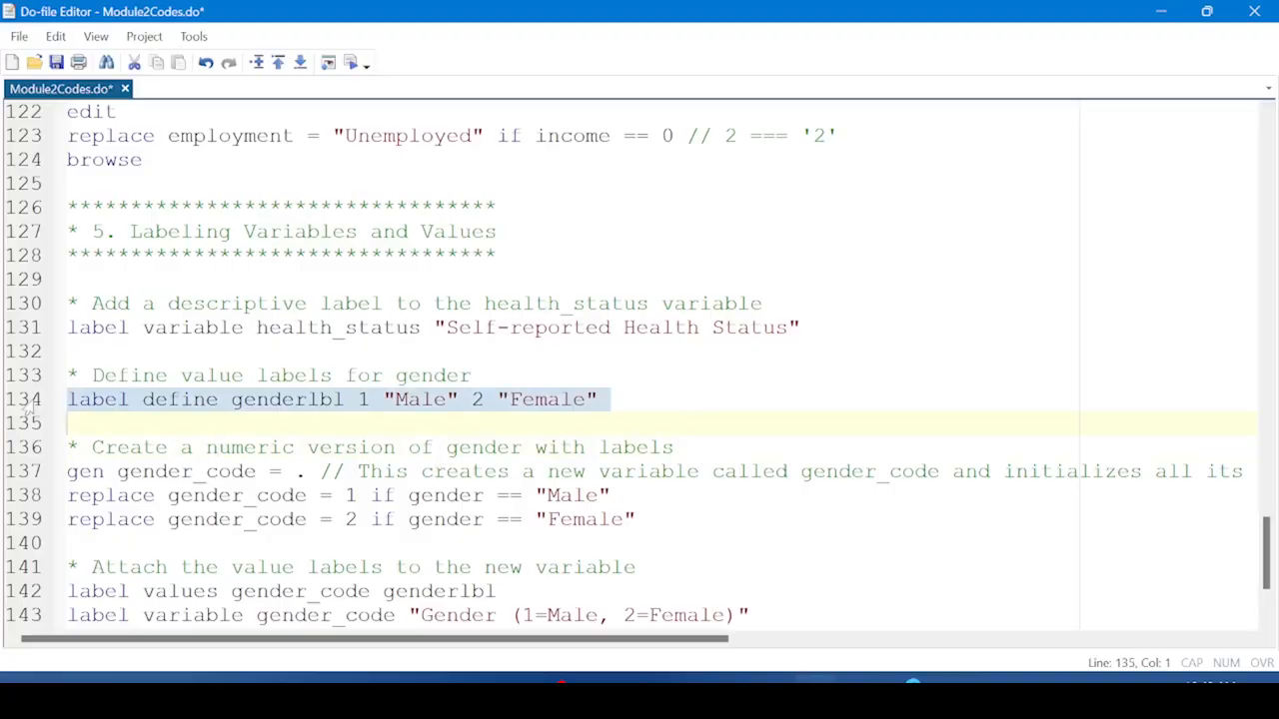
left_click(352, 63)
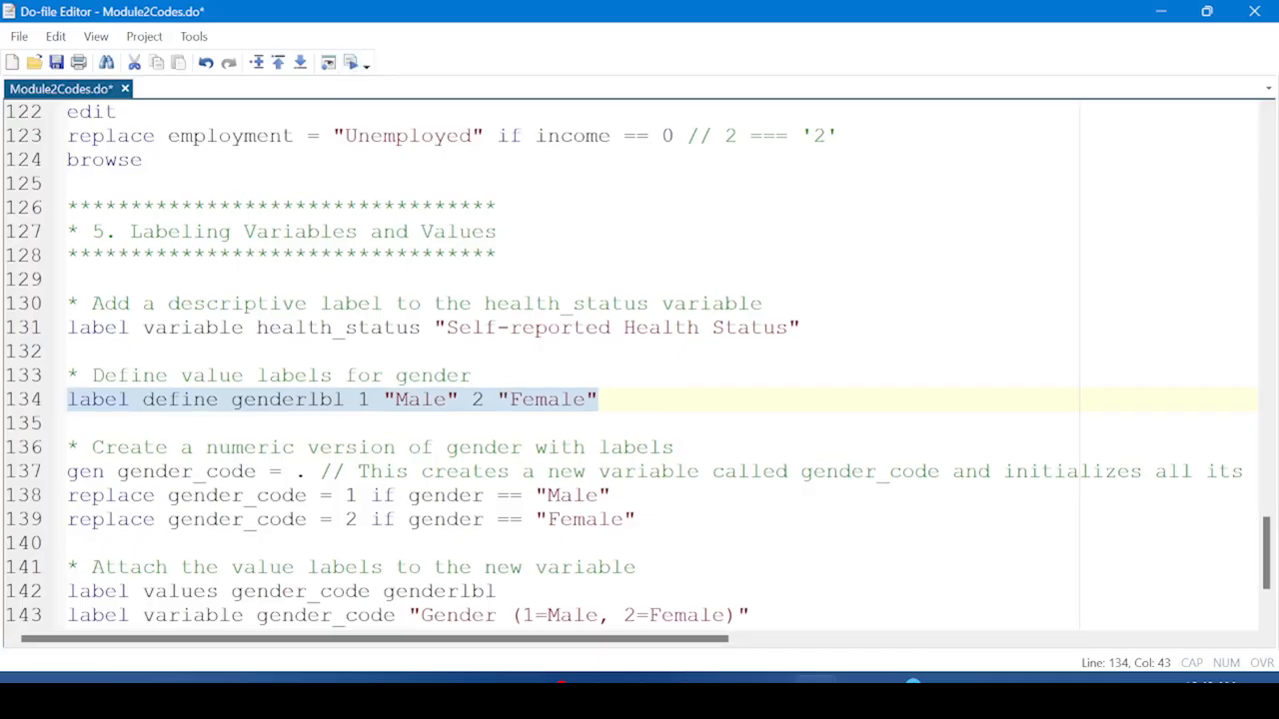
Run the line 138 and 139 commands setting gender_code to 1 where gender is "Male" and 2 where it is "Female"
left_click(27, 472)
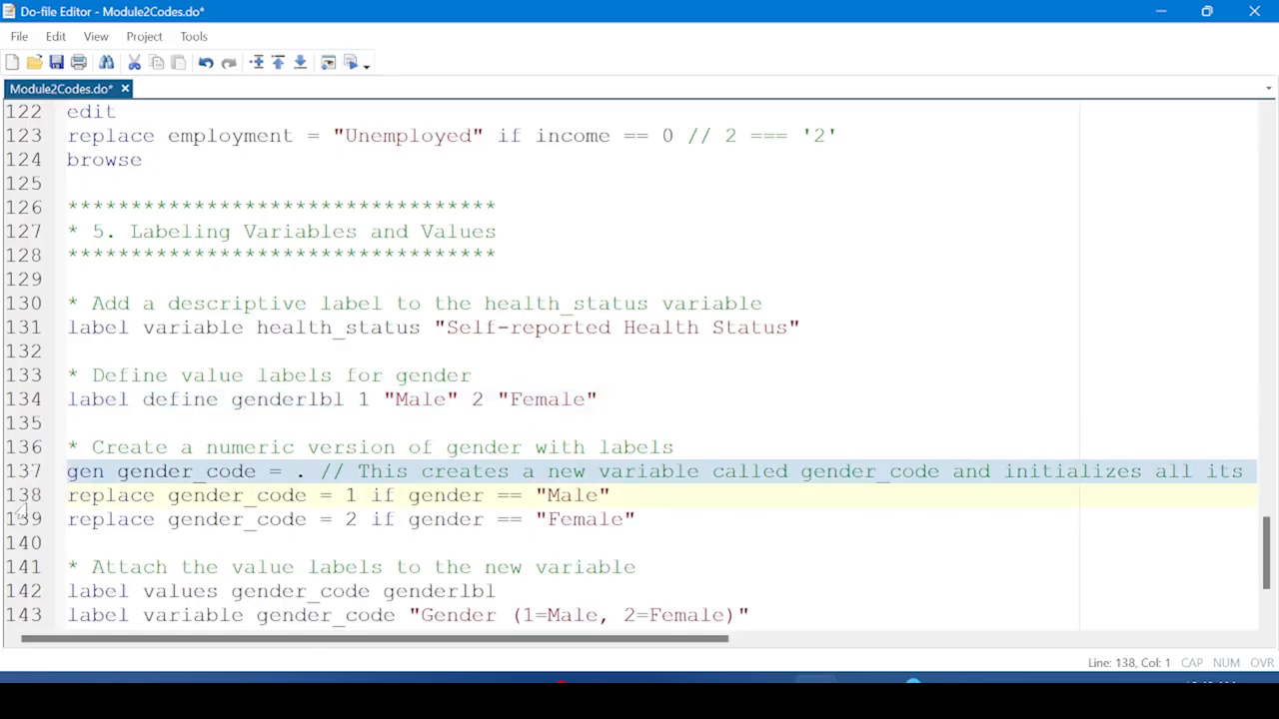
left_click(22, 497)
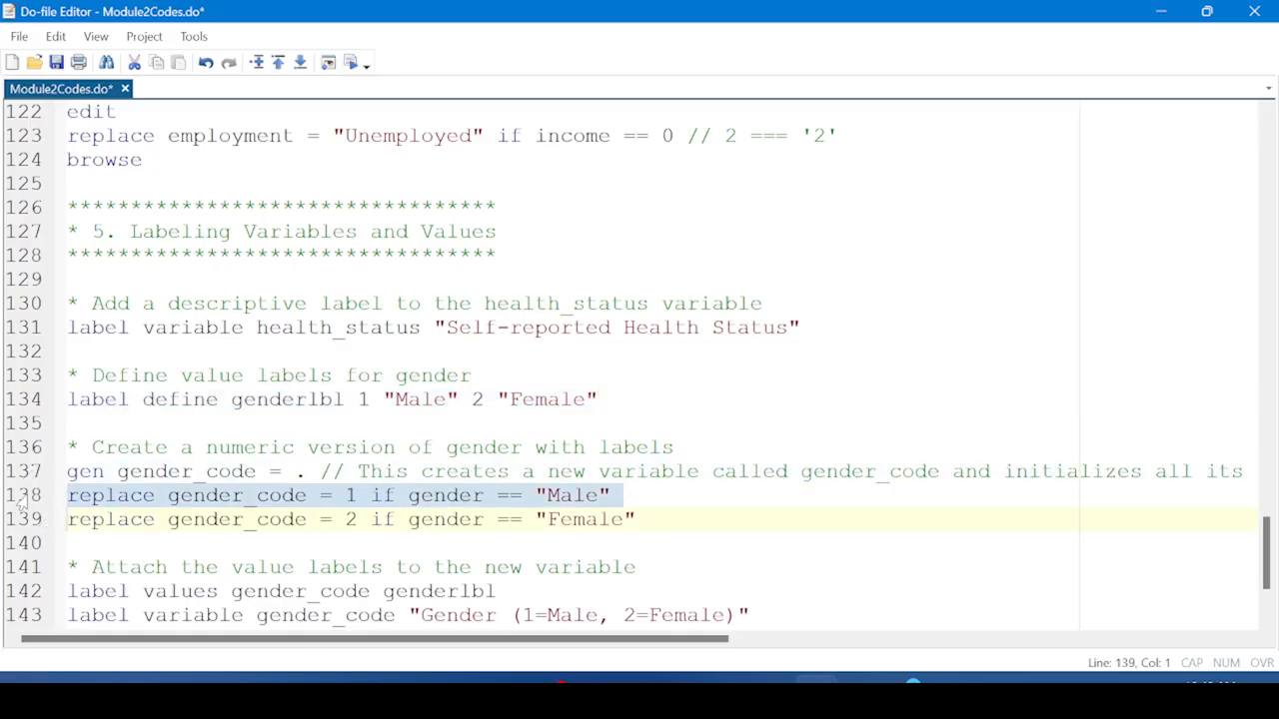
left_click(351, 63)
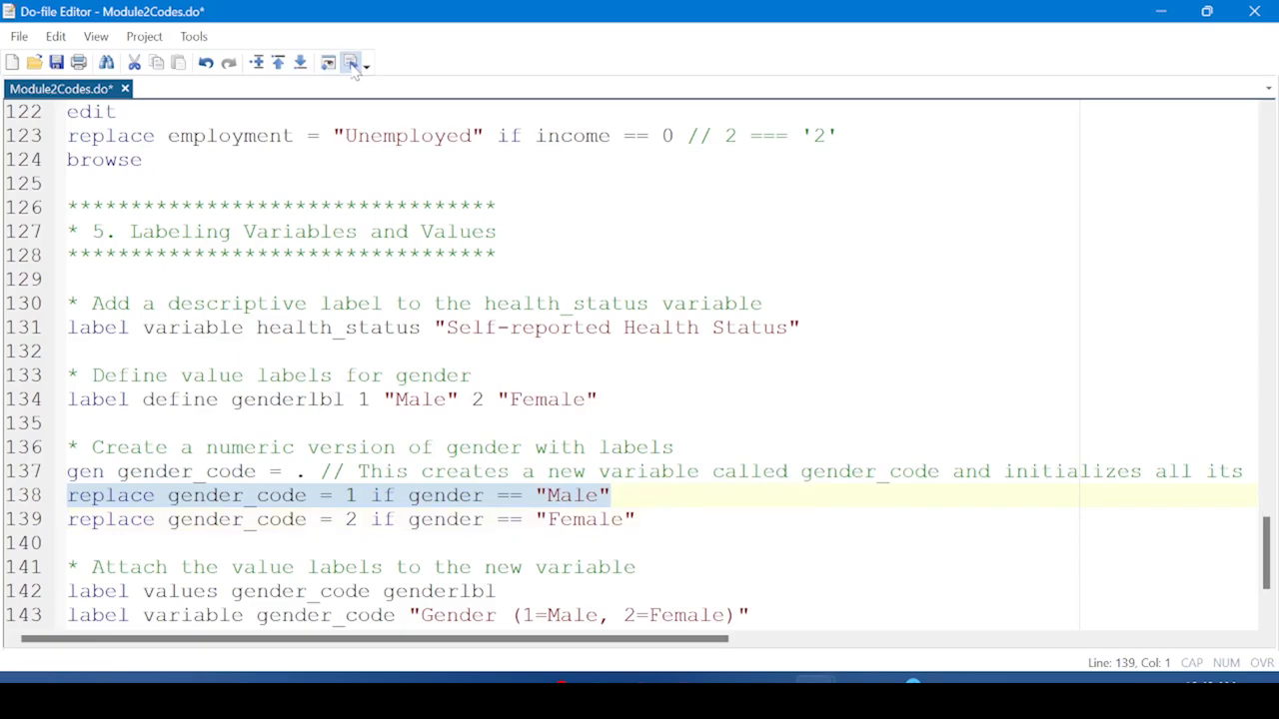
left_click(28, 528)
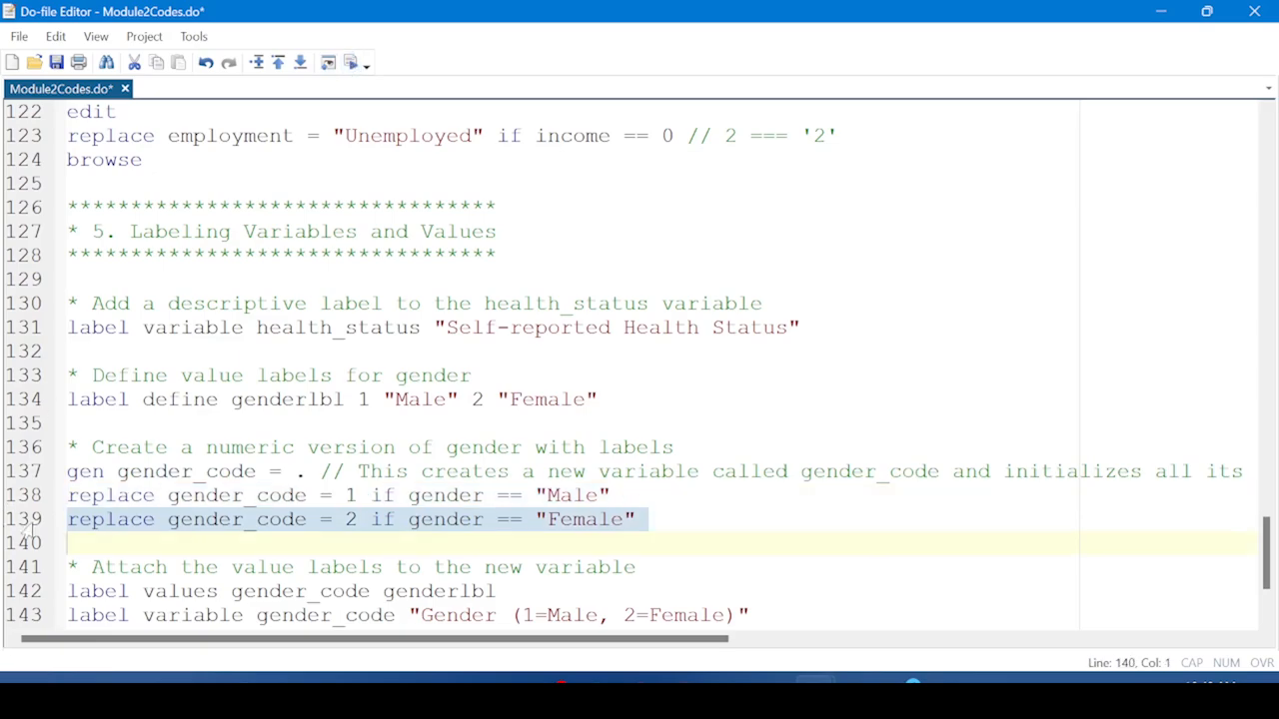
left_click(351, 63)
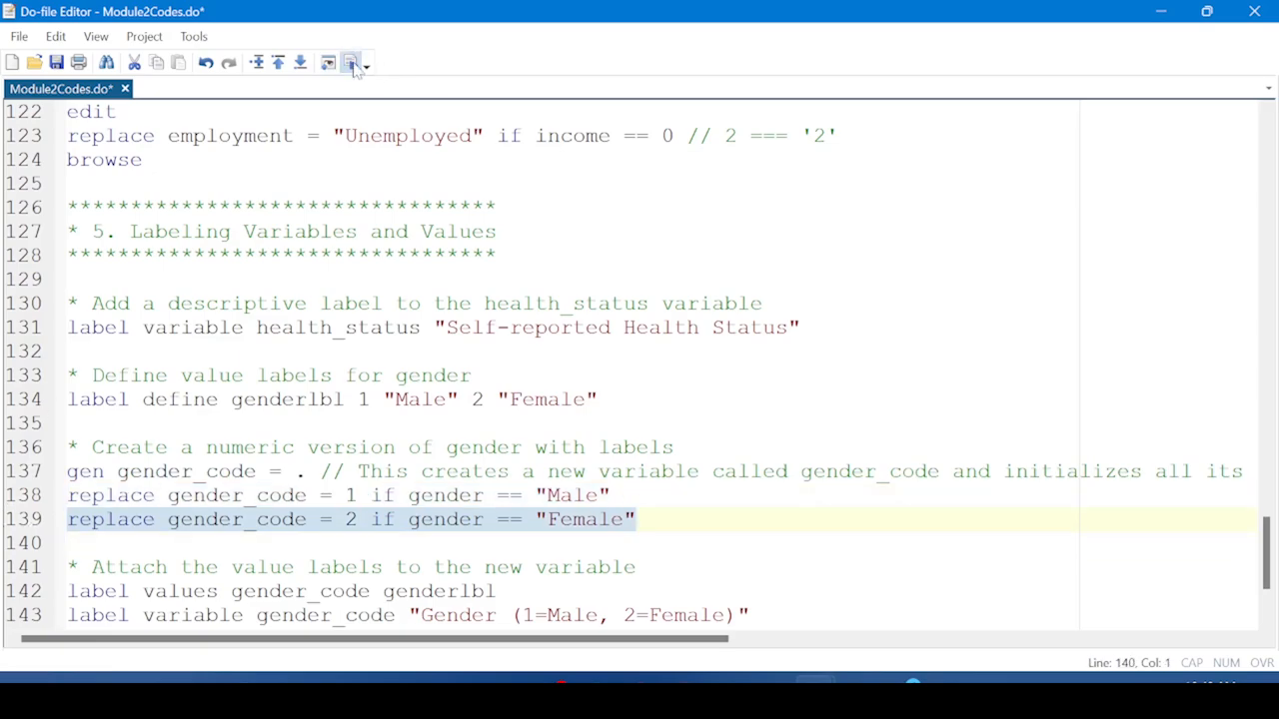
Shrink the do-file window, move it aside and inspect the updated gender_code values in the Data Editor
left_click(1206, 11)
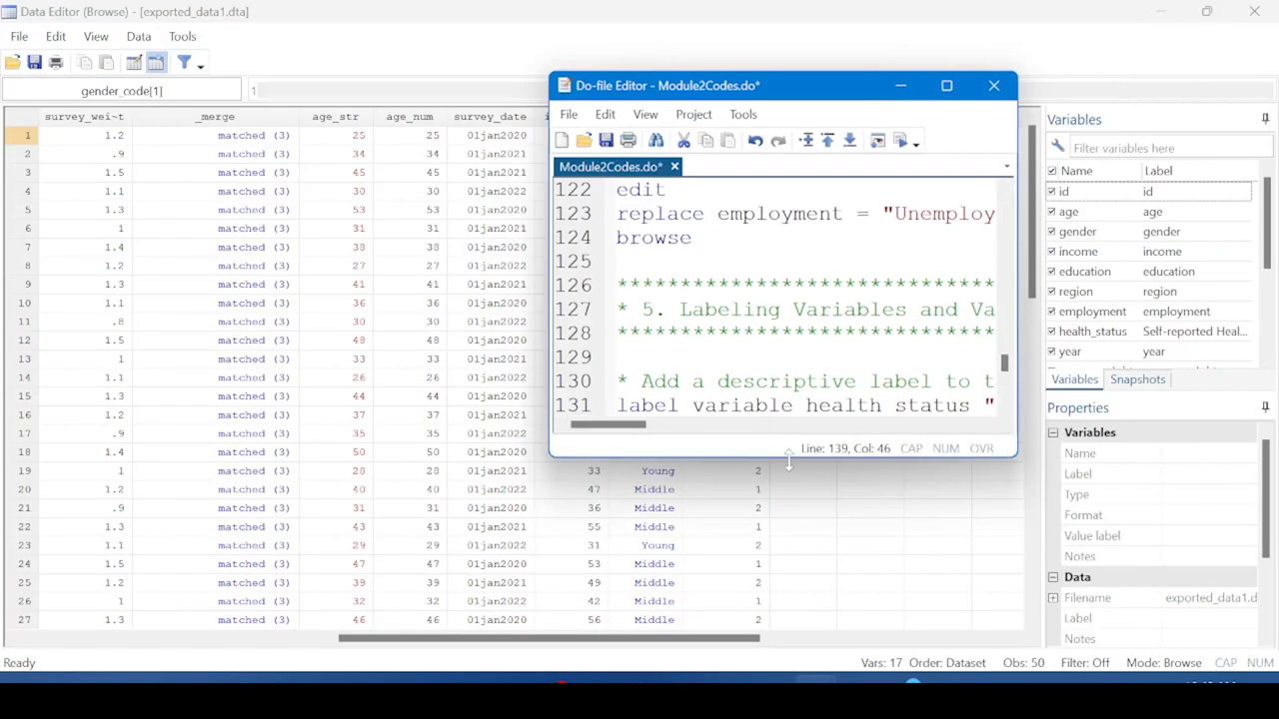
left_click_drag(817, 88, 966, 229)
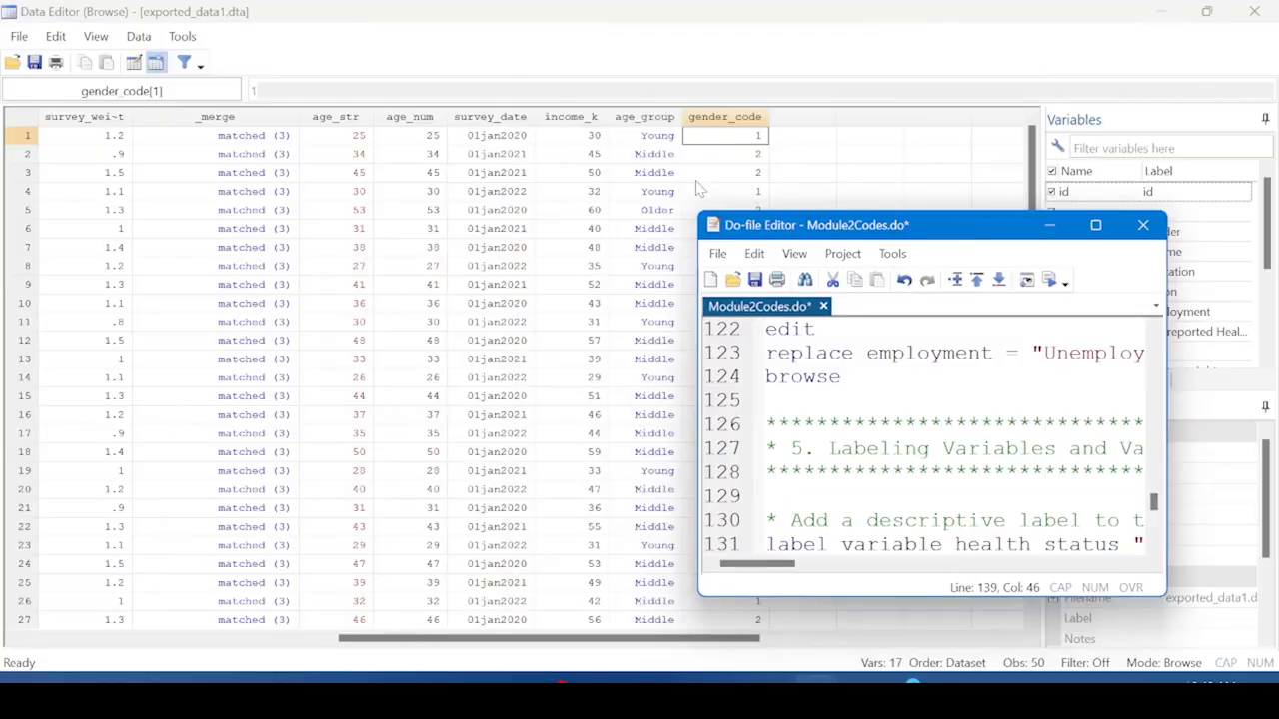
left_click(731, 157)
left_click(730, 157)
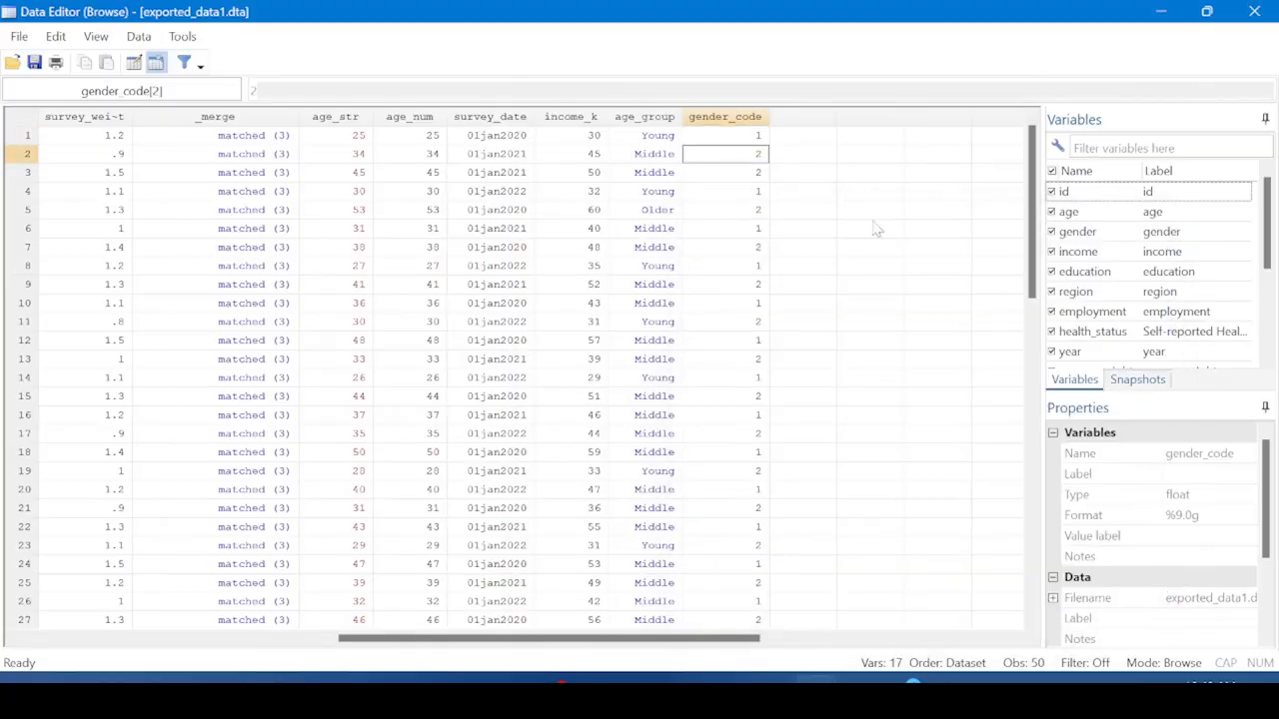
mouse_move(1034, 228)
left_mouse_down()
mouse_move(1029, 490)
mouse_move(1031, 228)
left_mouse_up()
left_click(734, 191)
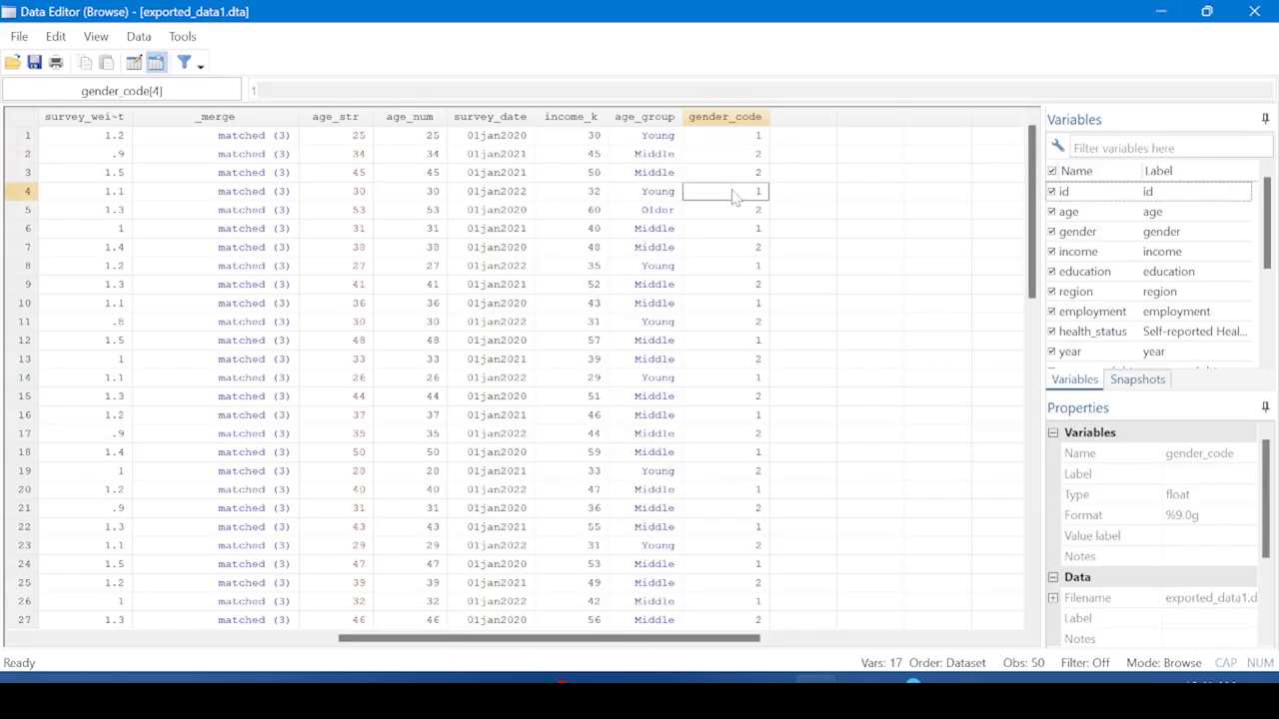
Run lines 142 and 143 of the do-file, attaching genderlbl to gender_code and labeling the variable "Gender (1=Male, 2=Female)"
mouse_move(914, 699)
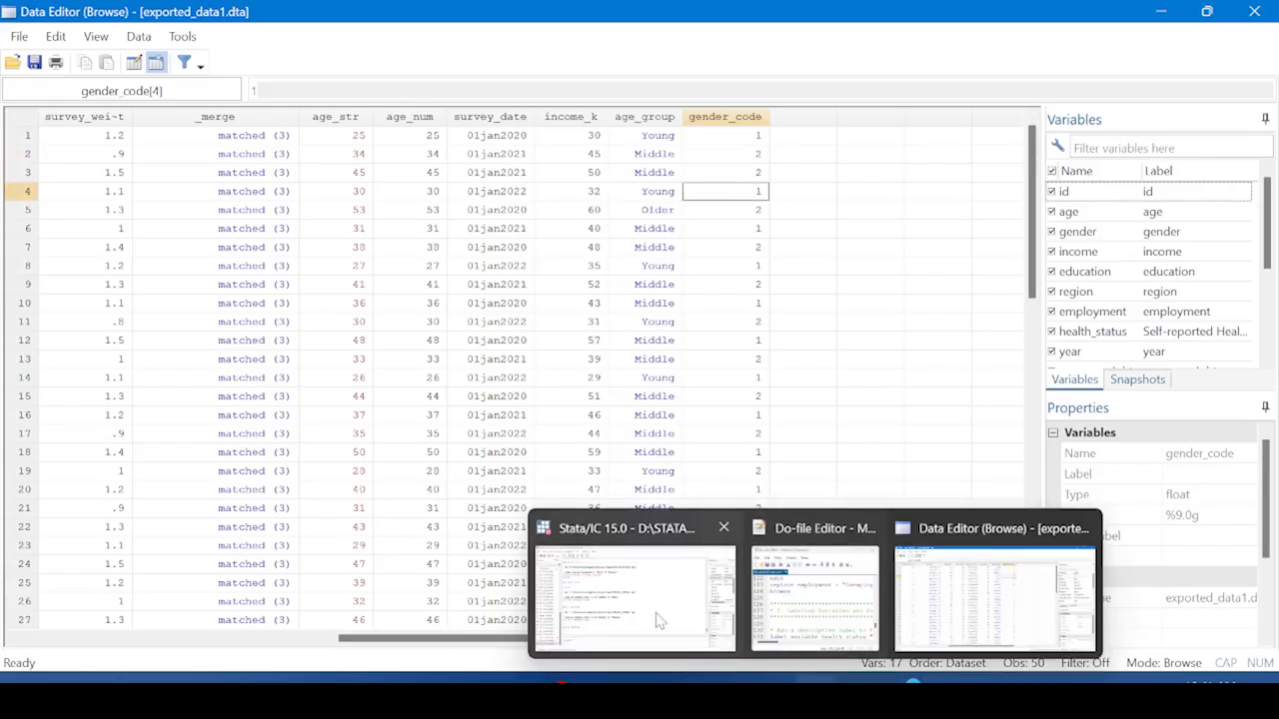
left_click(817, 599)
scroll(527, 521, "down", 3)
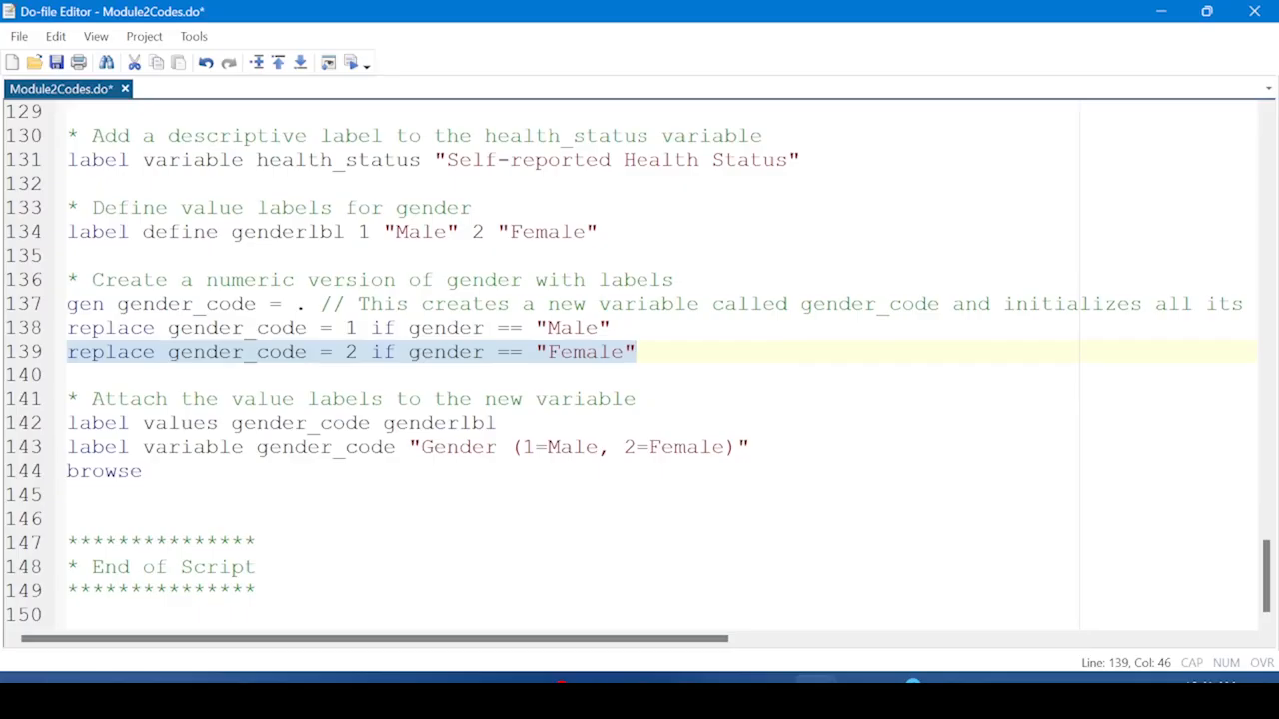
left_click(24, 428)
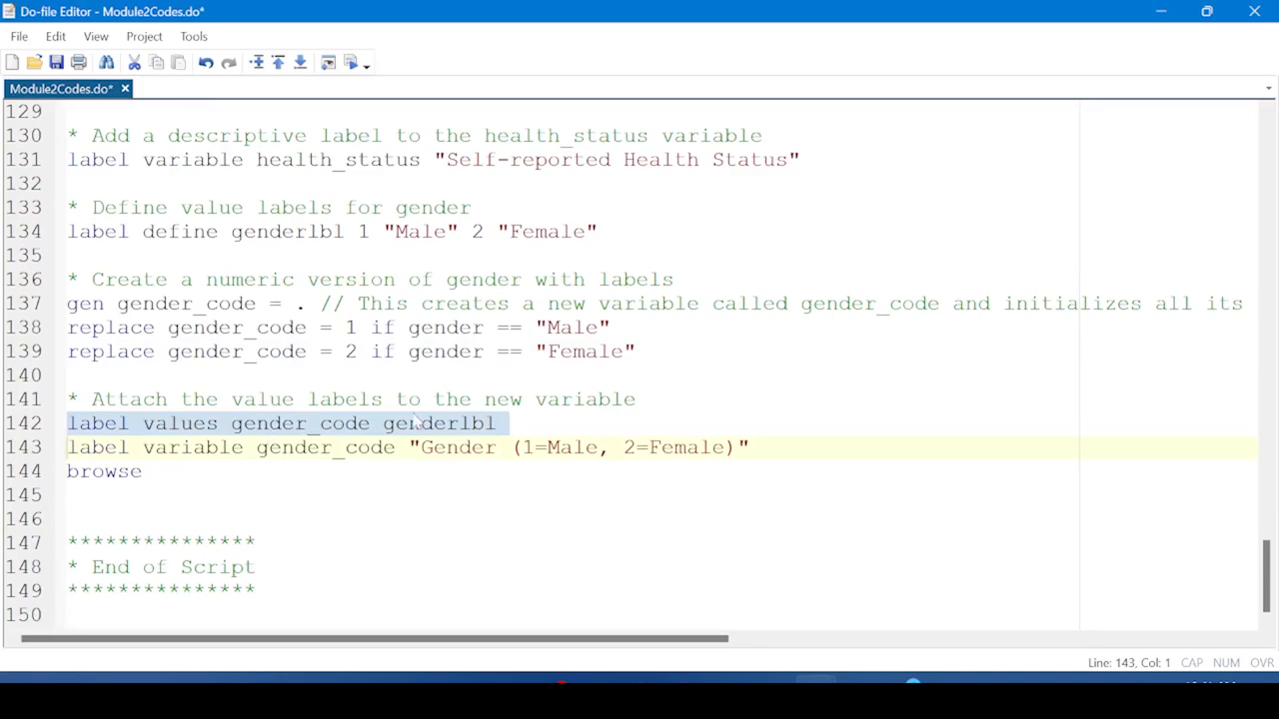
left_click(351, 61)
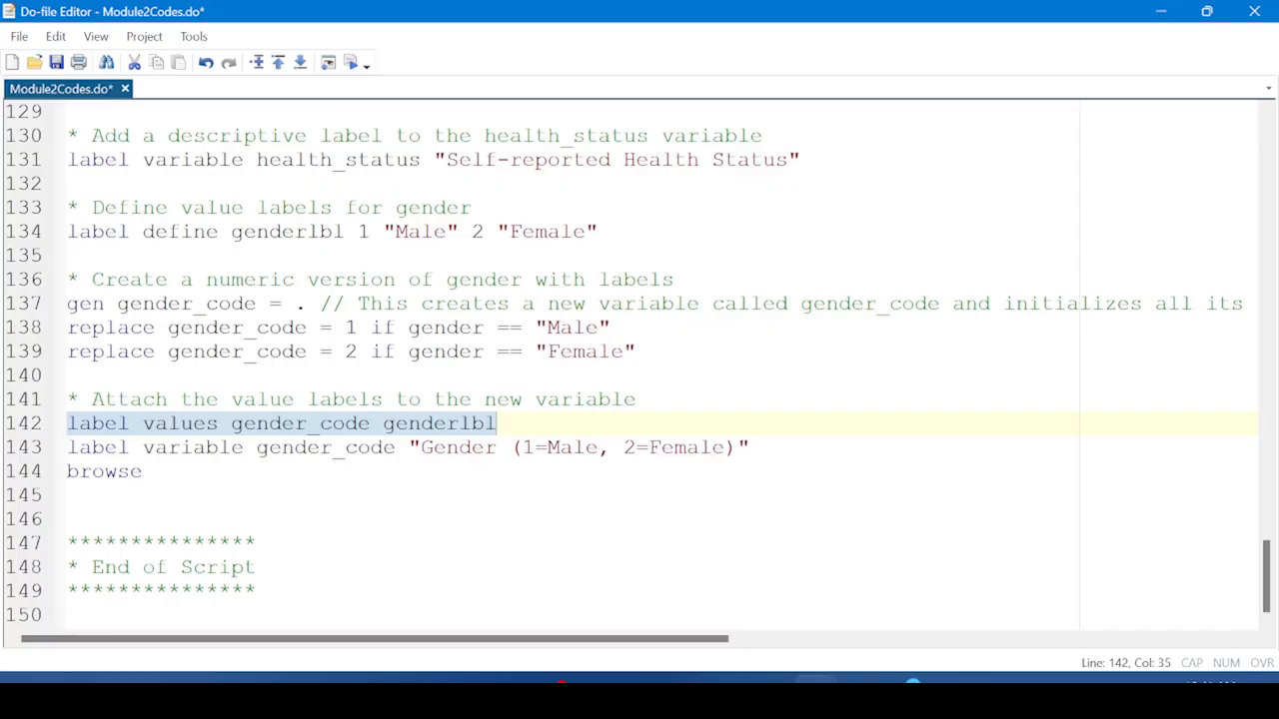
left_click(10, 450)
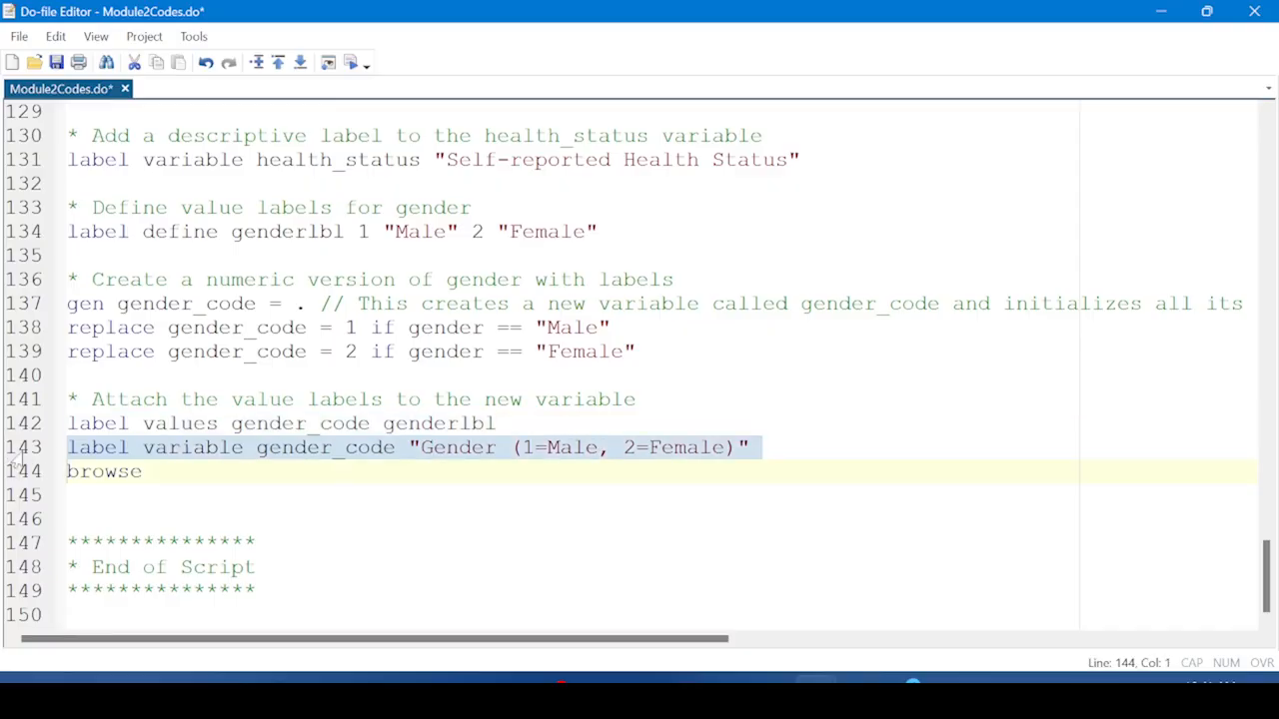
left_click(350, 62)
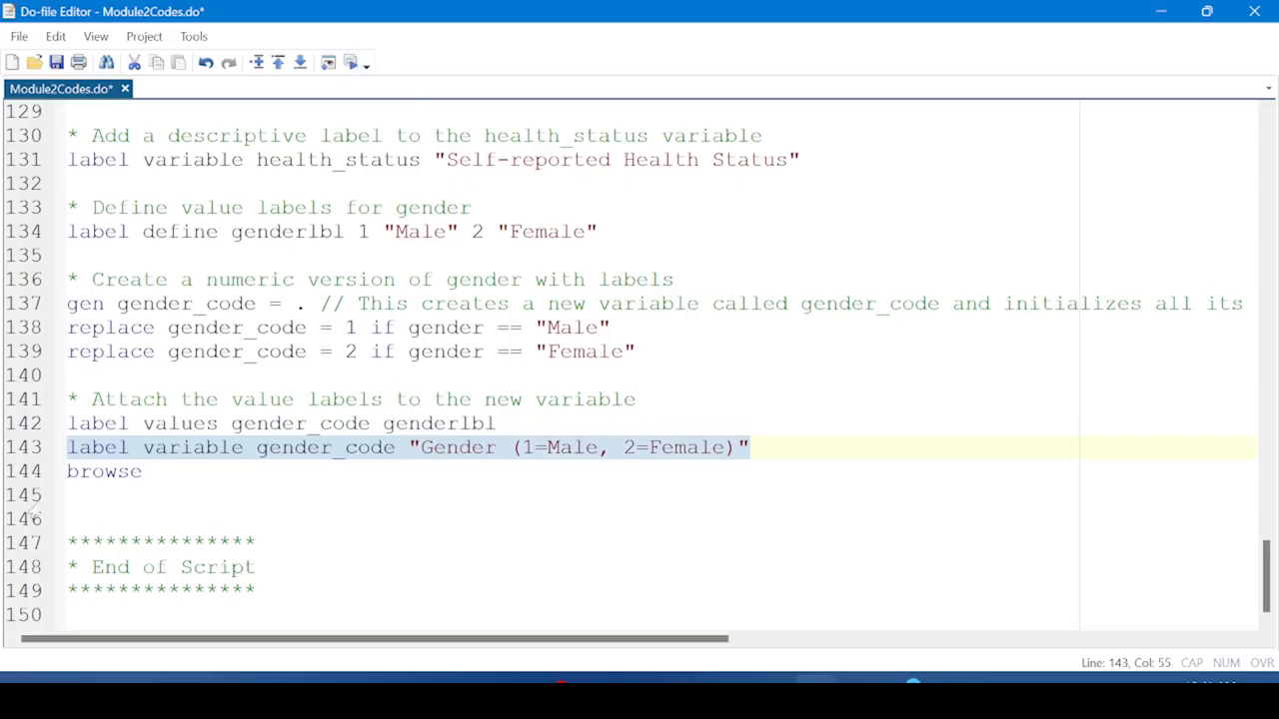
Run the line 144 browse command, check the labeled gender_code values in the first two observations, and close the Data Editor
left_click(10, 472)
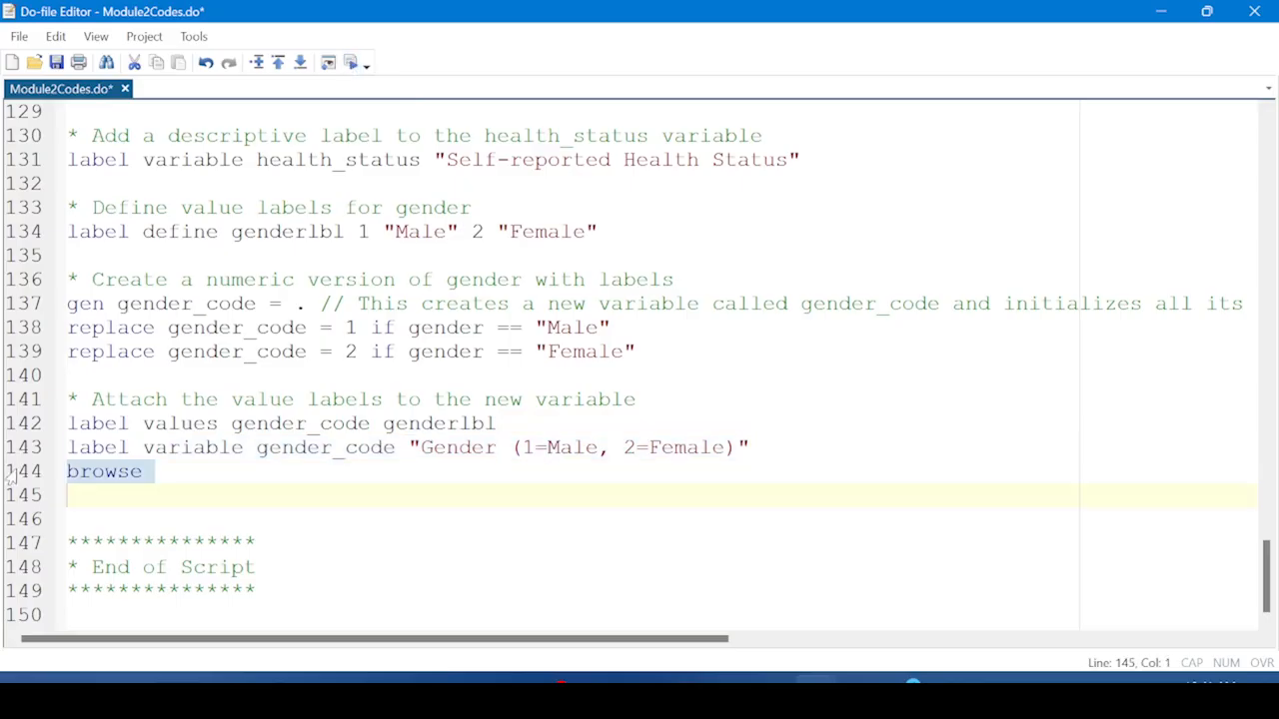
left_click(352, 64)
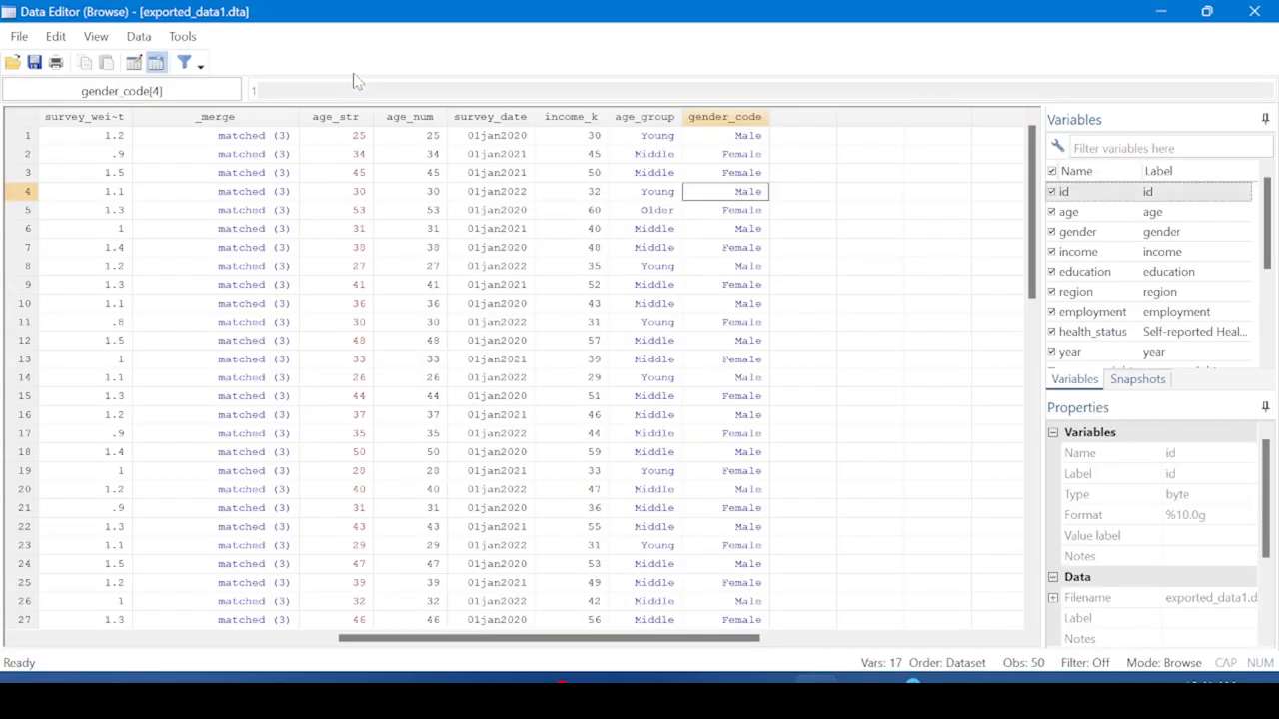
left_click(748, 136)
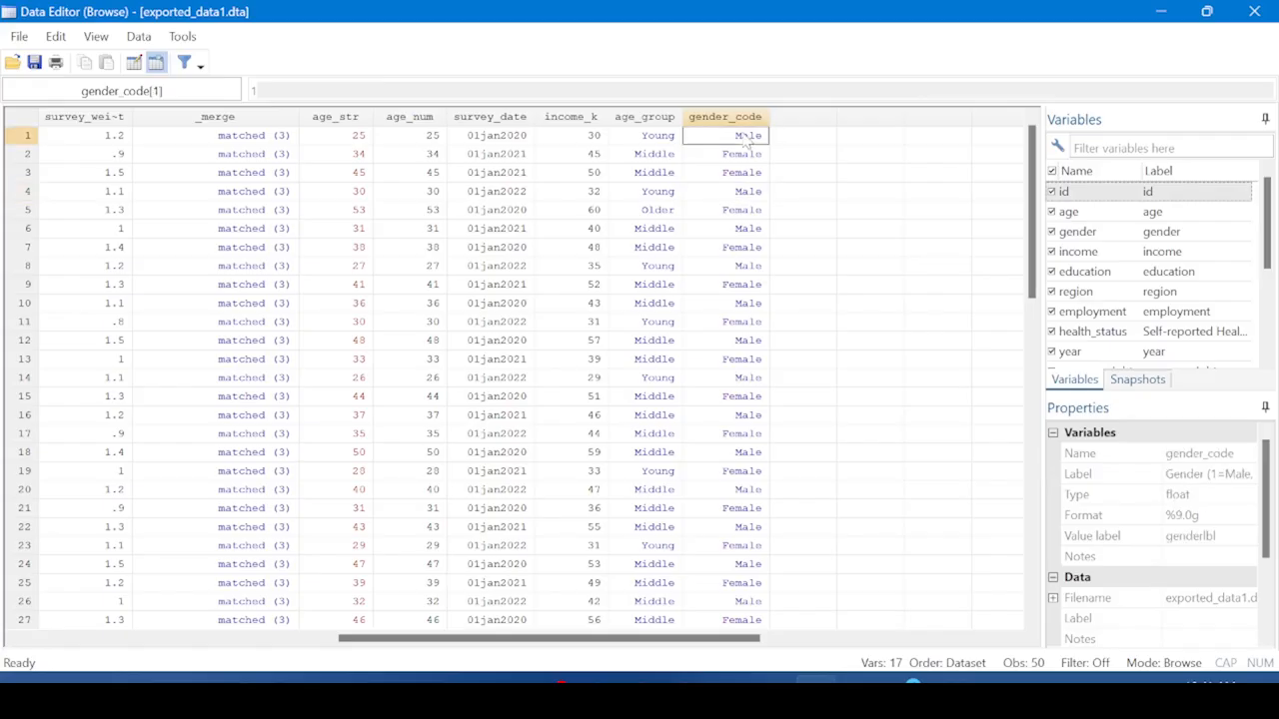
left_click(743, 155)
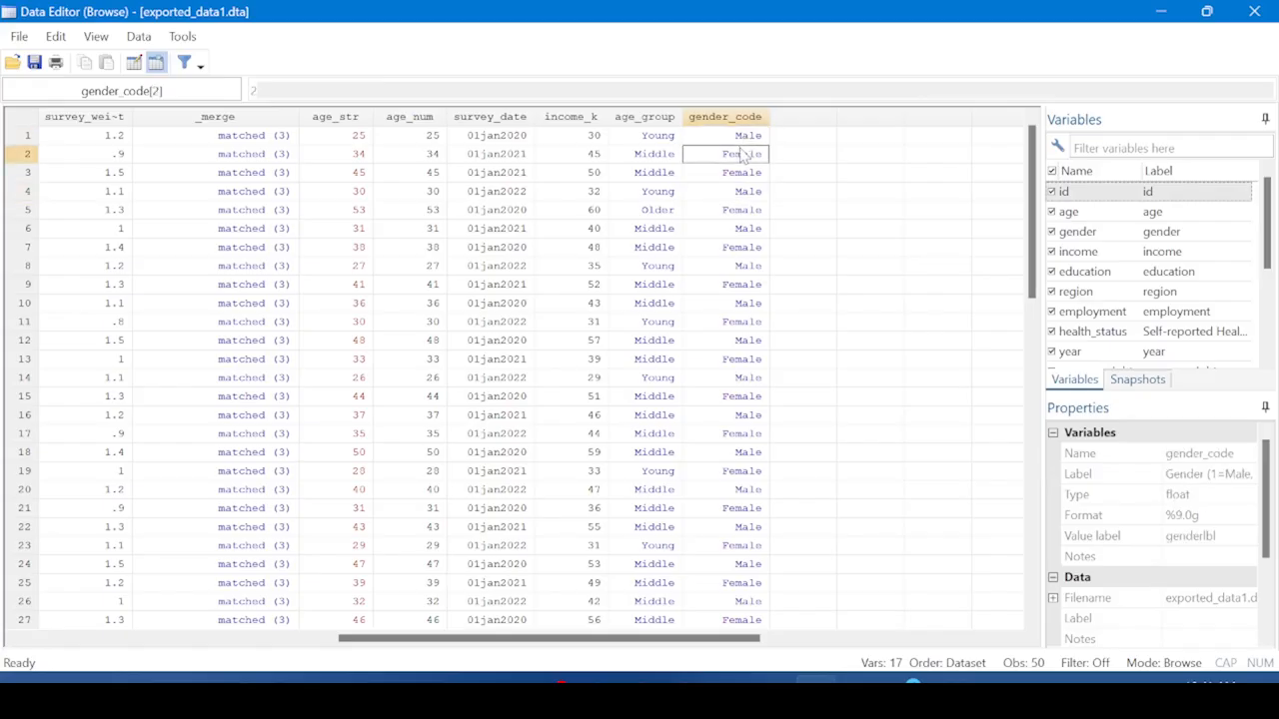
left_click(747, 142)
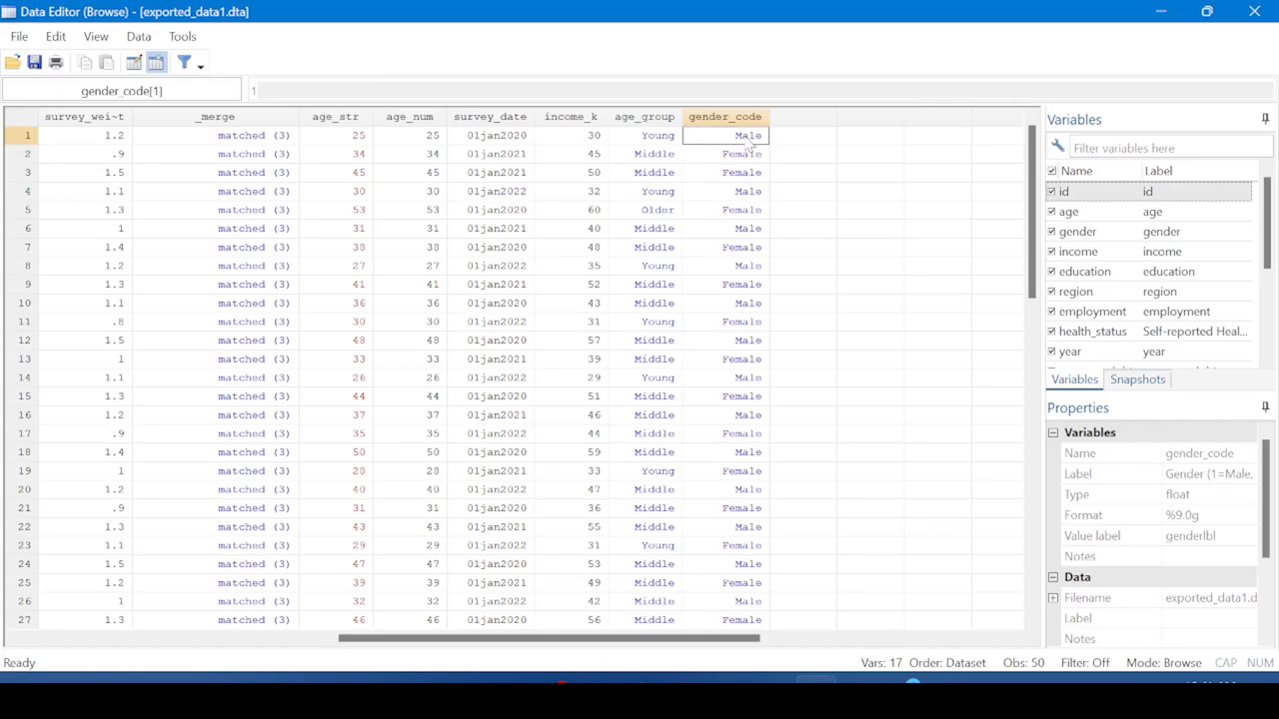
left_click(744, 158)
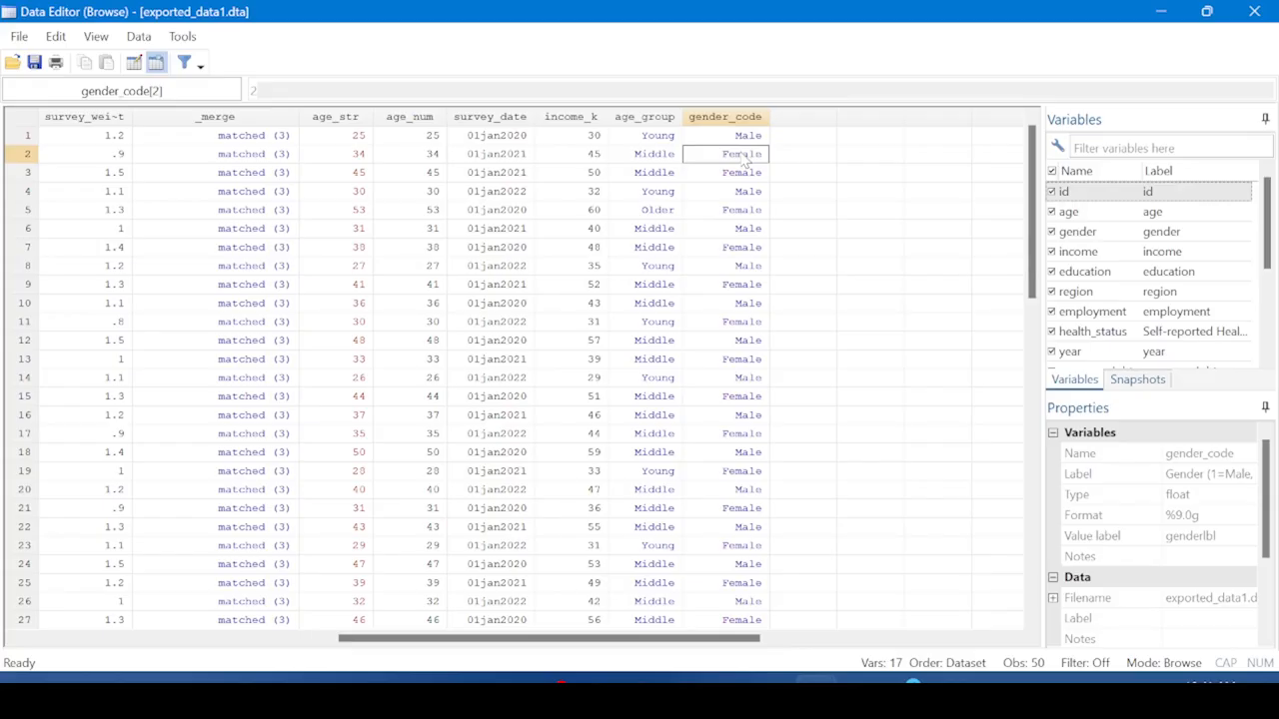
left_click(1253, 10)
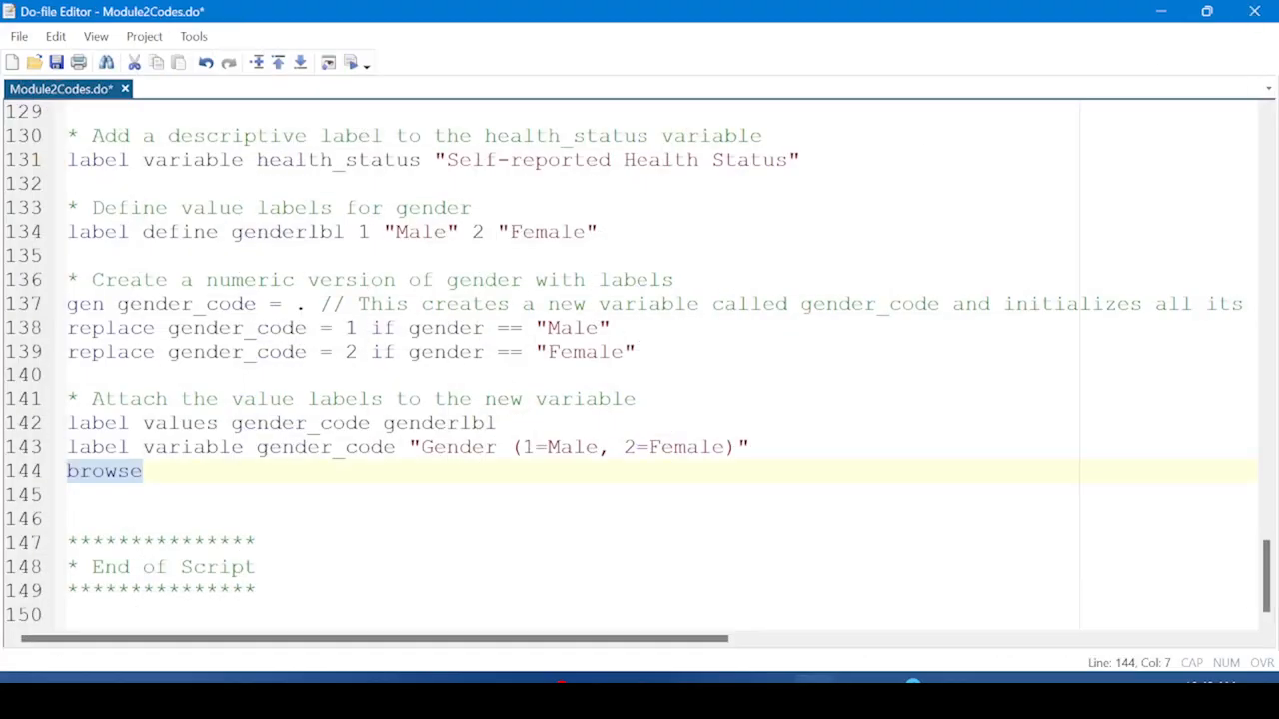